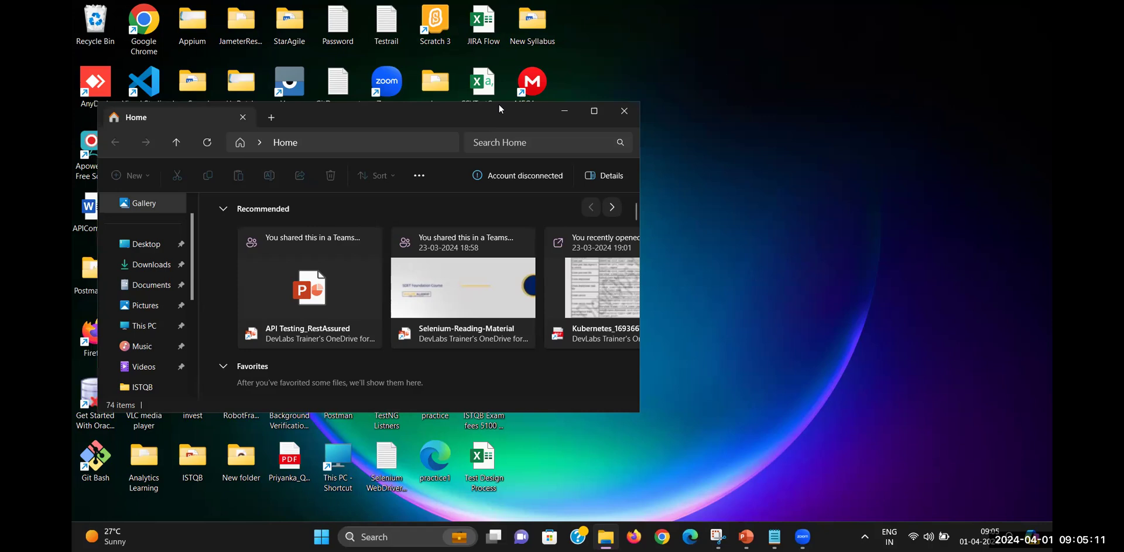
Navigate File Explorer to C: > apache-jmeter > apache-jmeter-5.5 > bin, showing the jmeter batch file
drag(368, 276, 380, 364)
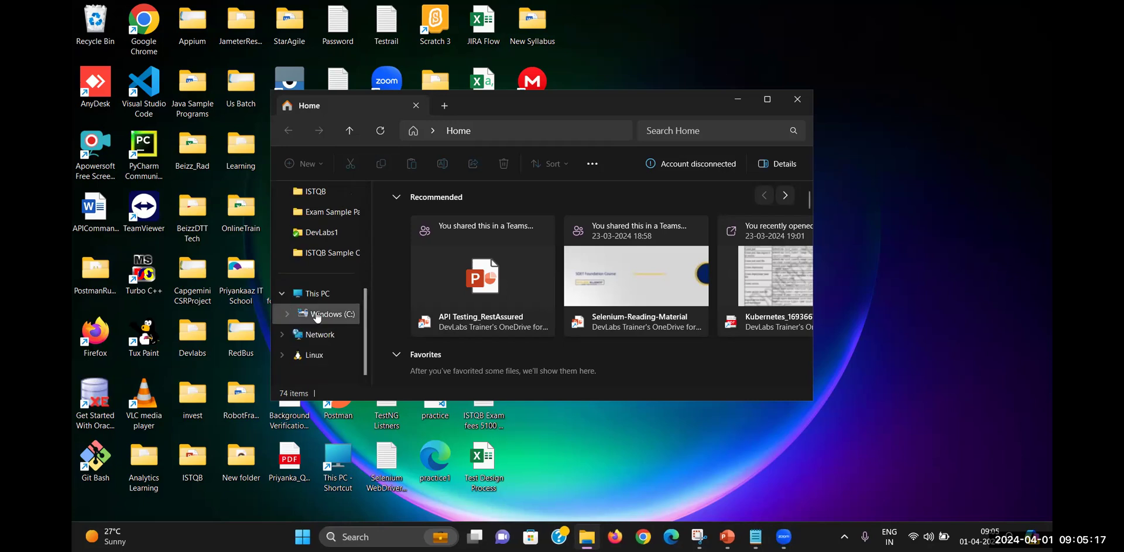
click(291, 314)
click(350, 232)
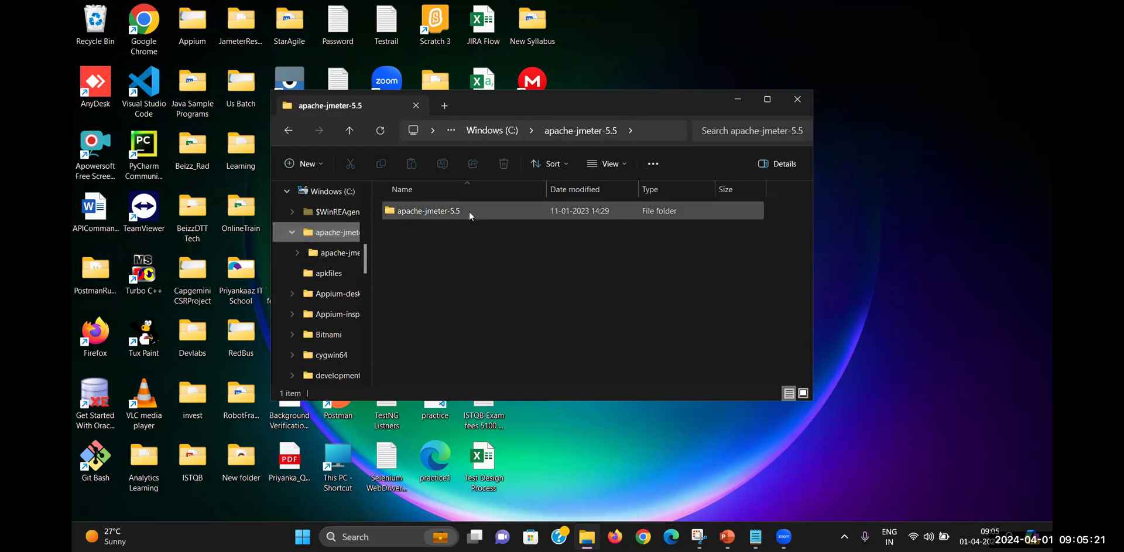
double_click(450, 209)
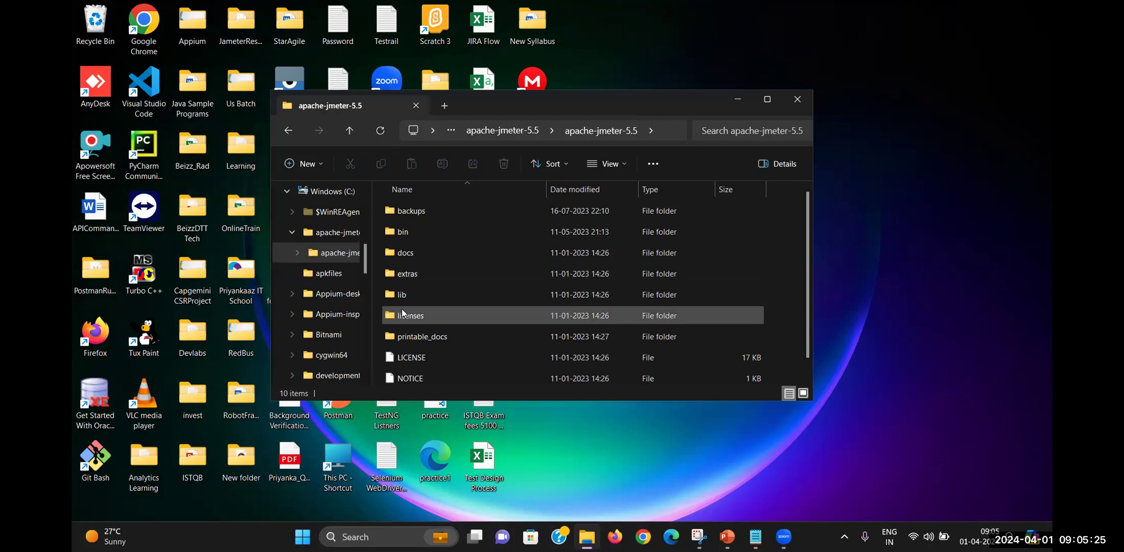
double_click(402, 230)
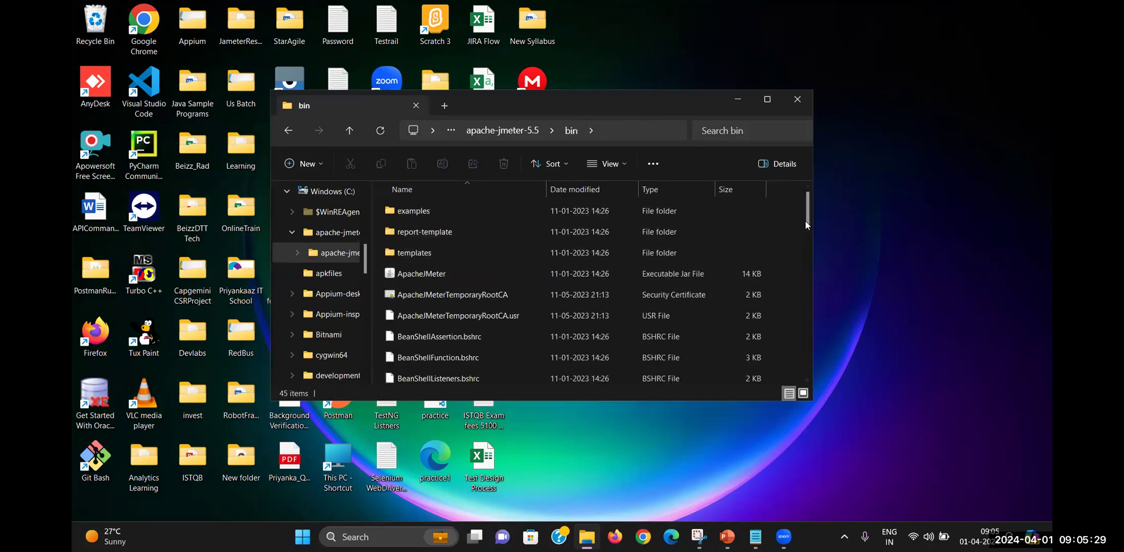
drag(806, 224, 806, 270)
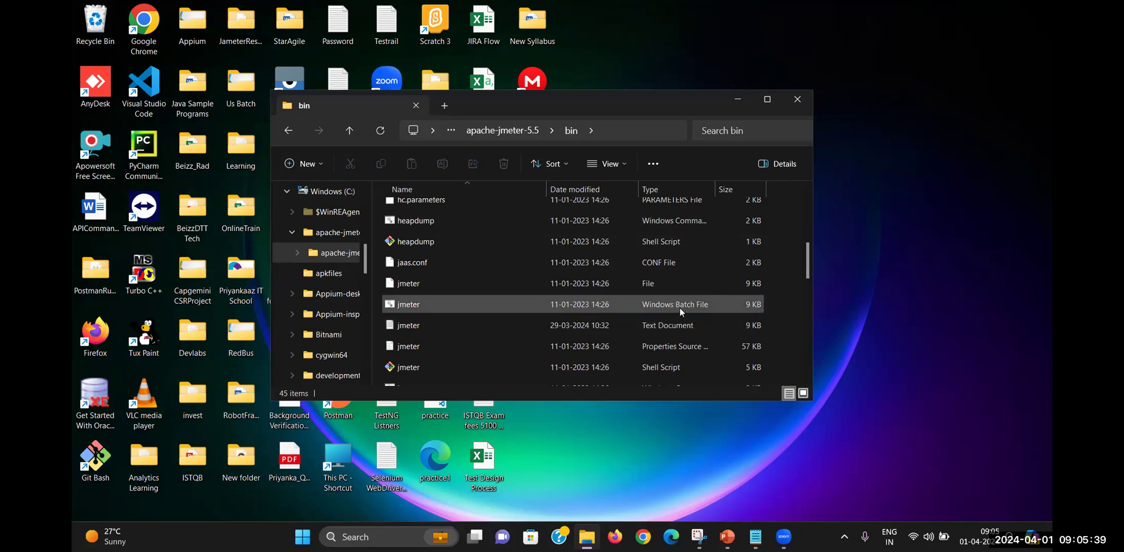
Launch JMeter from jmeter.bat, close File Explorer, and maximize the JMeter window
double_click(409, 304)
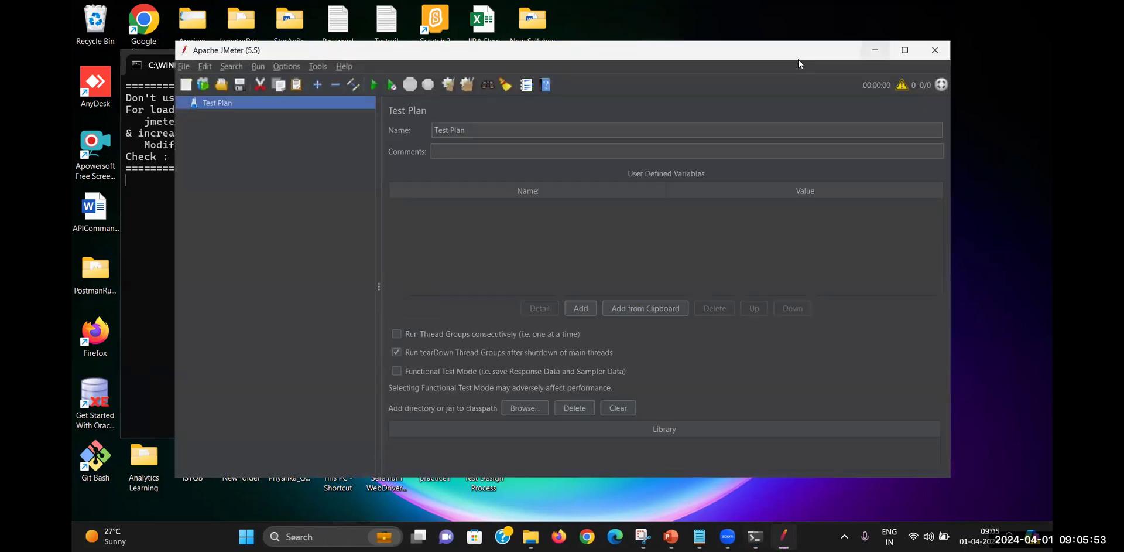
click(875, 51)
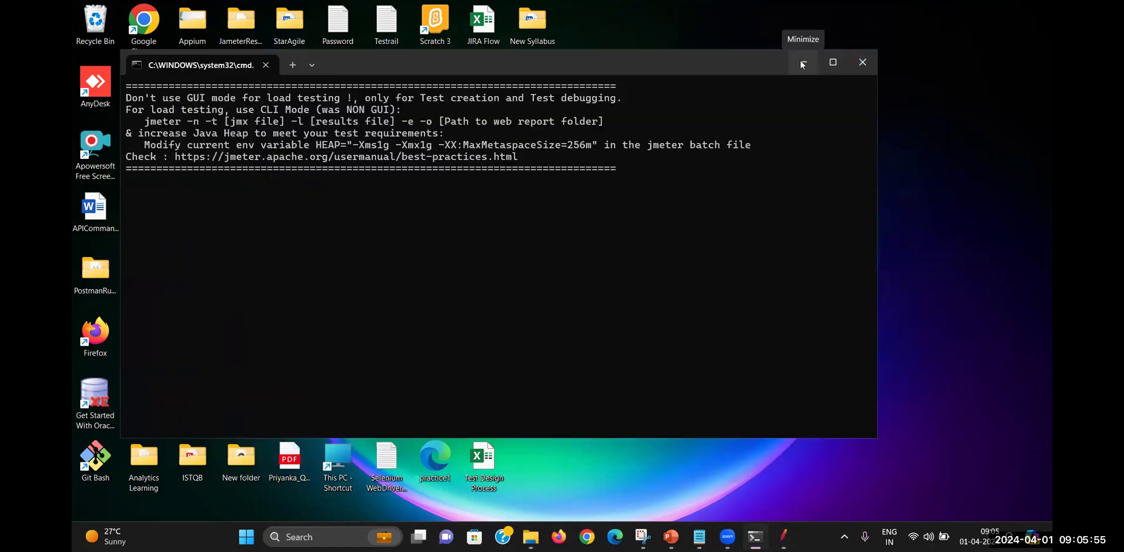
click(801, 61)
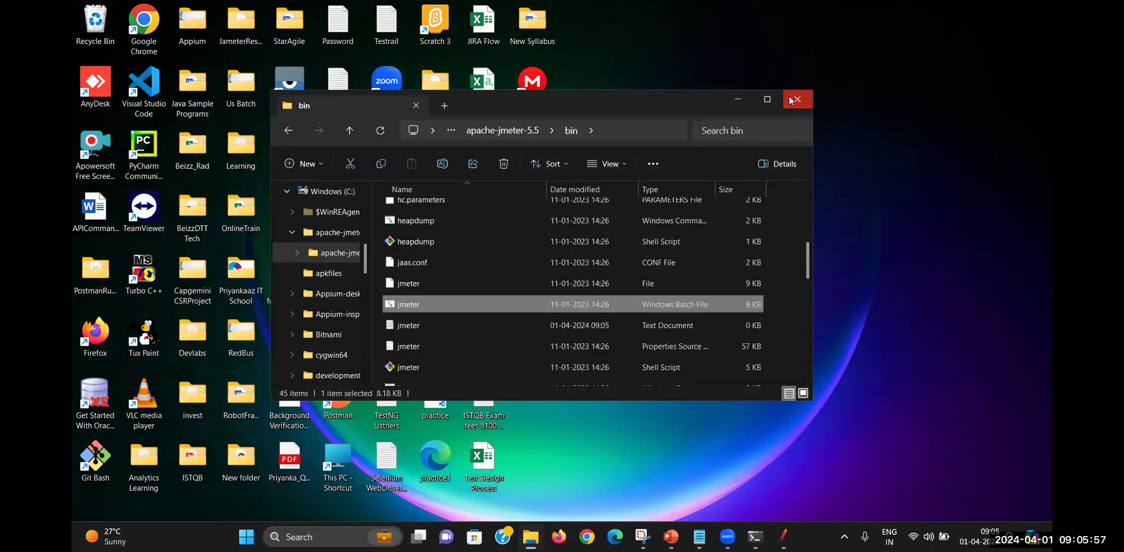
click(793, 100)
click(784, 537)
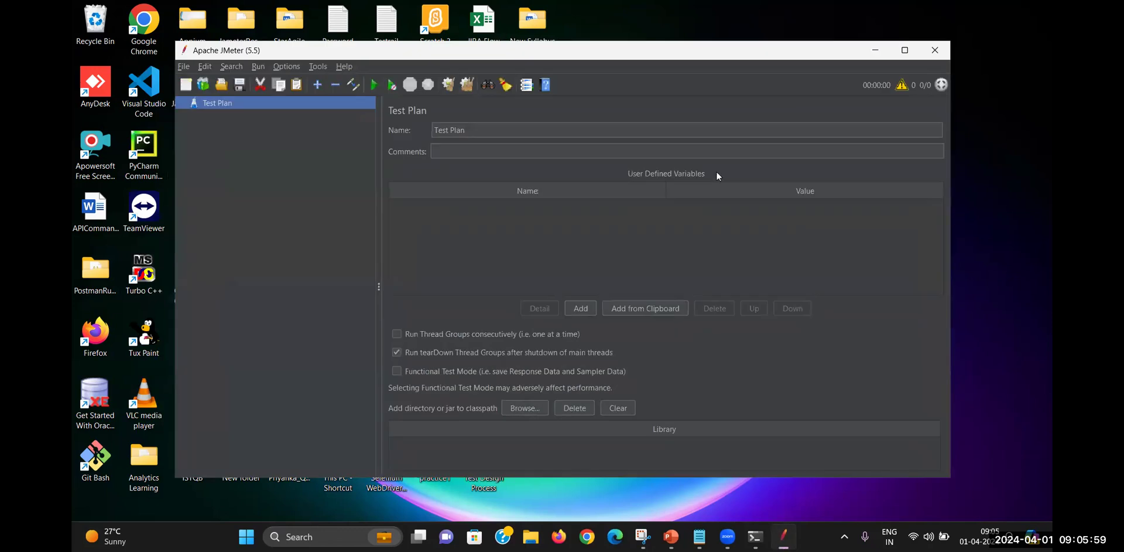
double_click(821, 60)
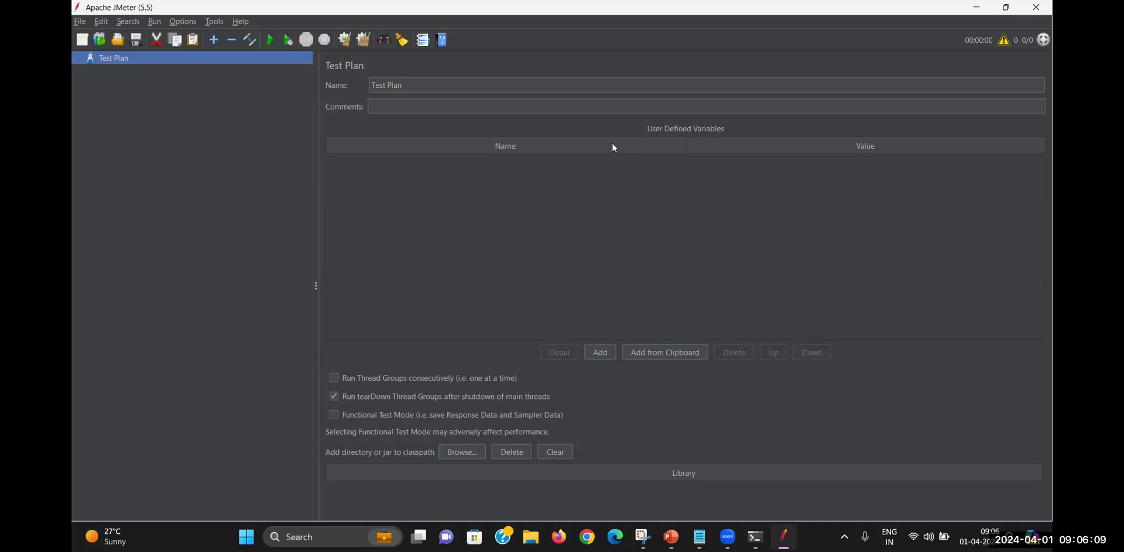
Apply Options > Zoom In three times to enlarge the JMeter interface
click(214, 23)
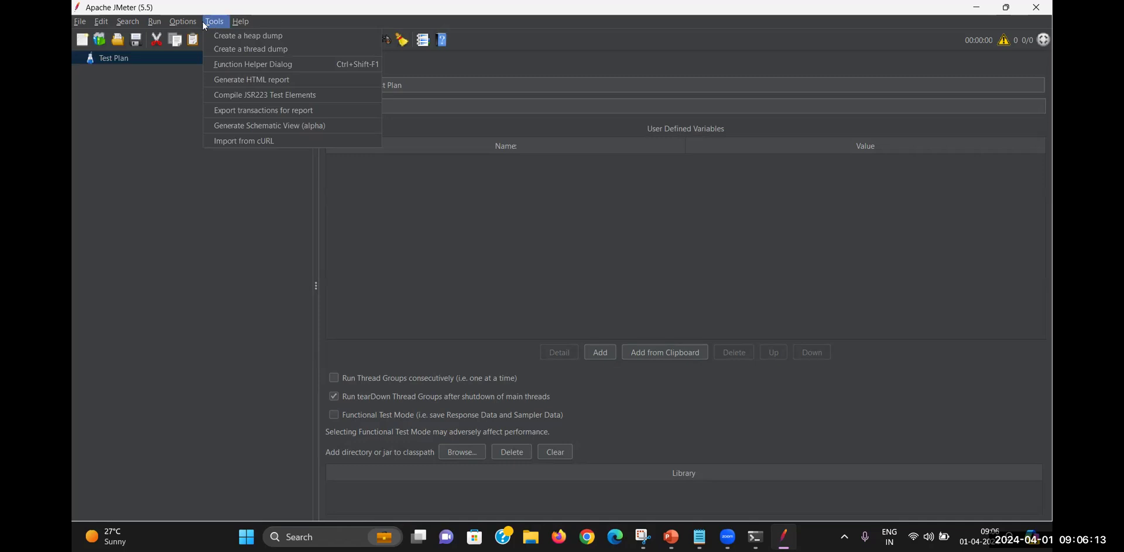
mouse_move(182, 22)
click(213, 129)
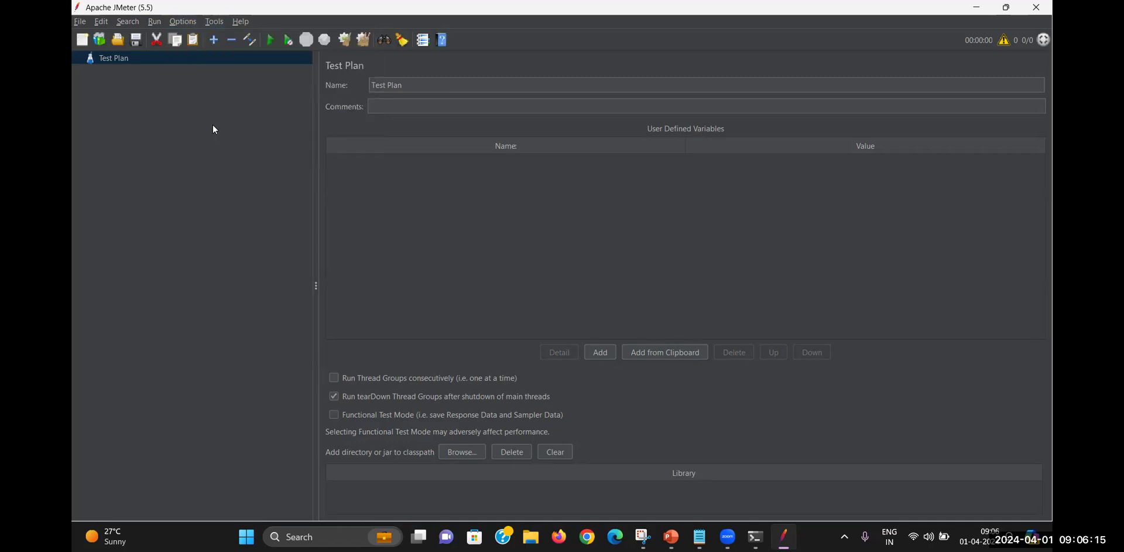
click(191, 22)
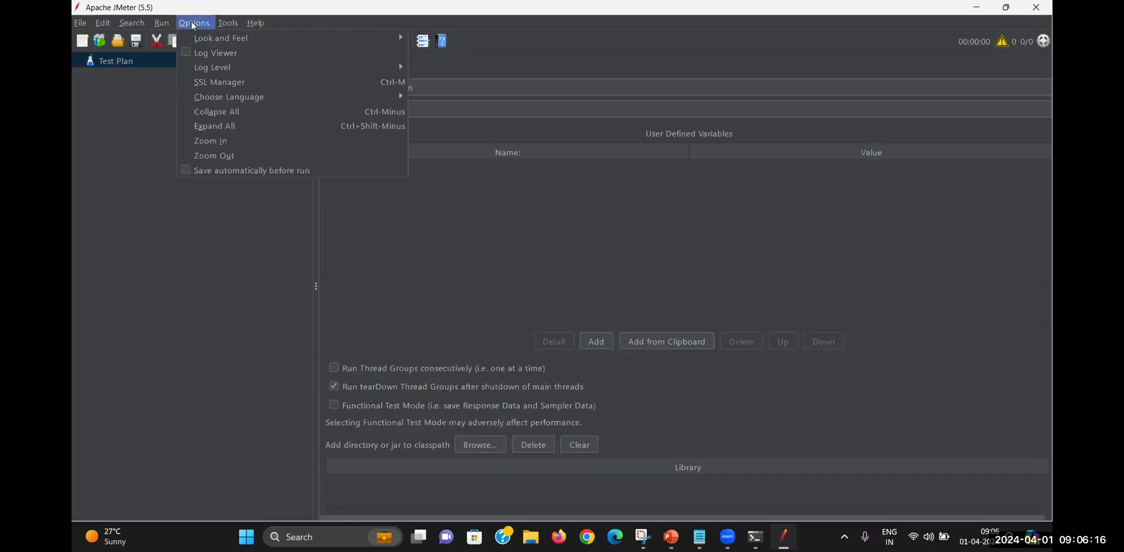
click(213, 141)
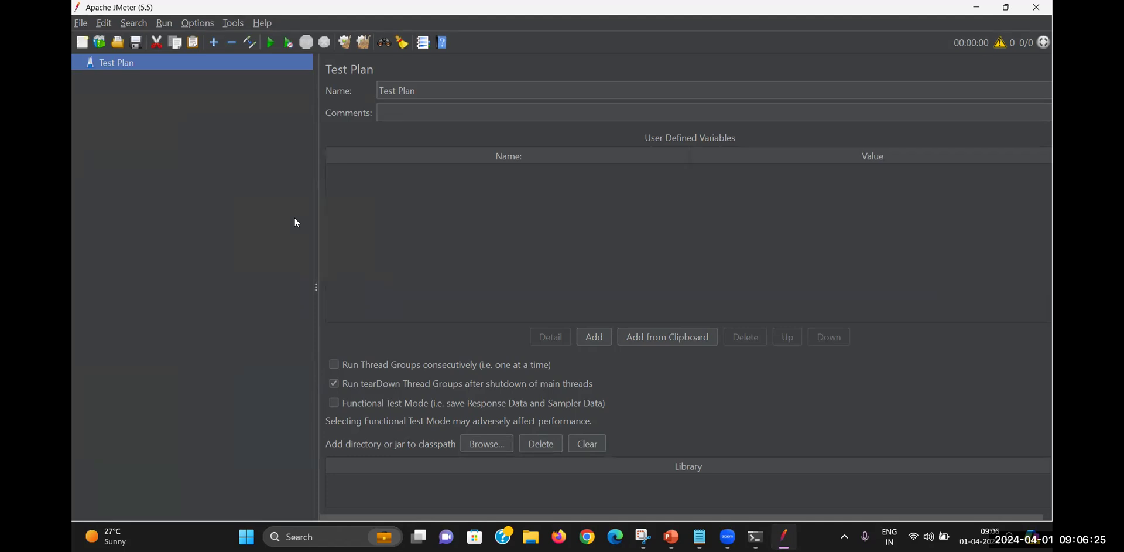
Open AutomationMarch24.jmx from the JameterResult folder on the Desktop
click(81, 22)
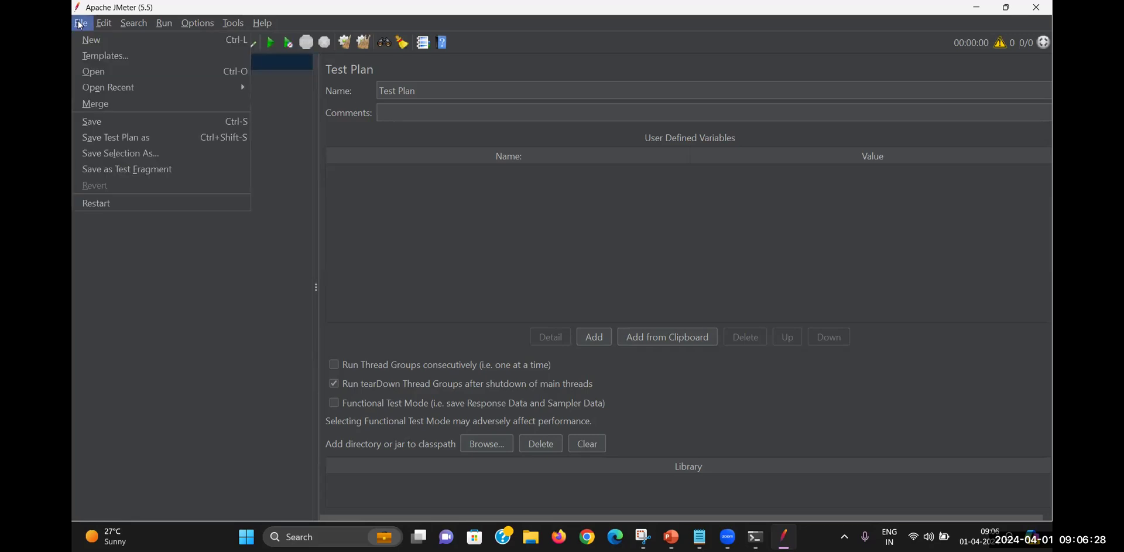
click(93, 70)
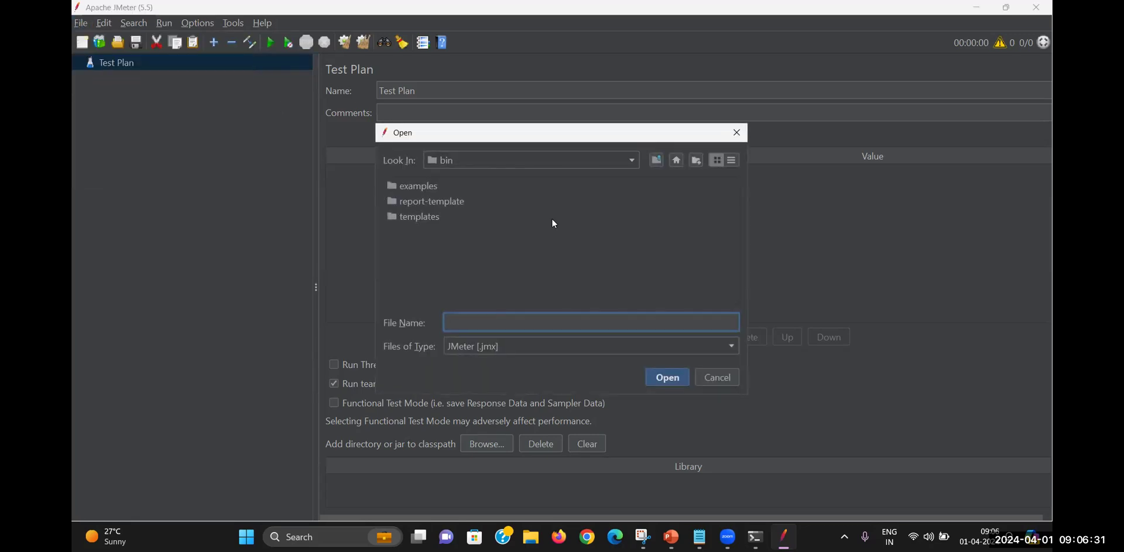
click(677, 160)
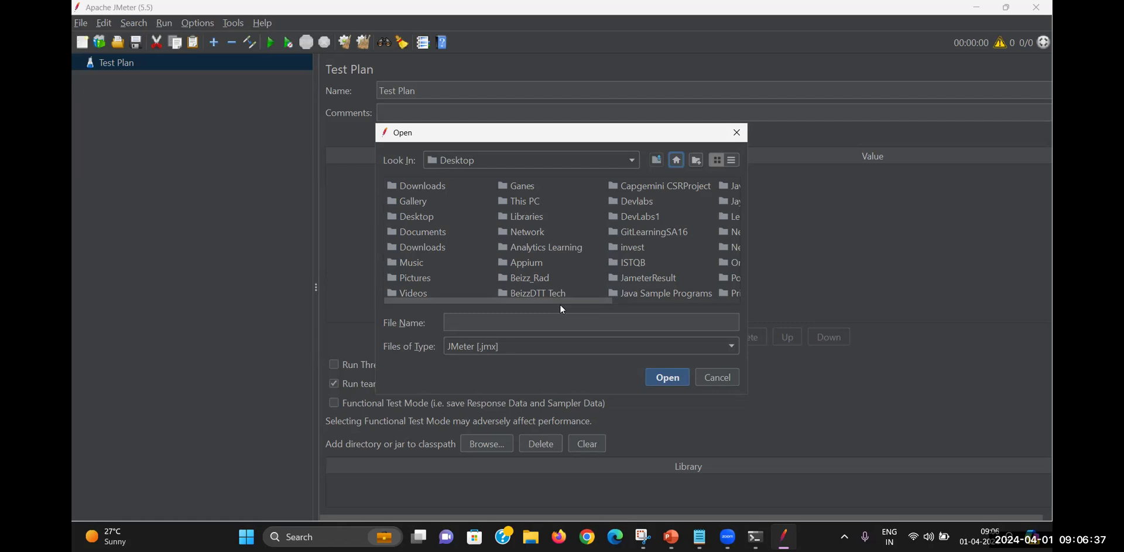
drag(569, 297, 659, 299)
double_click(526, 280)
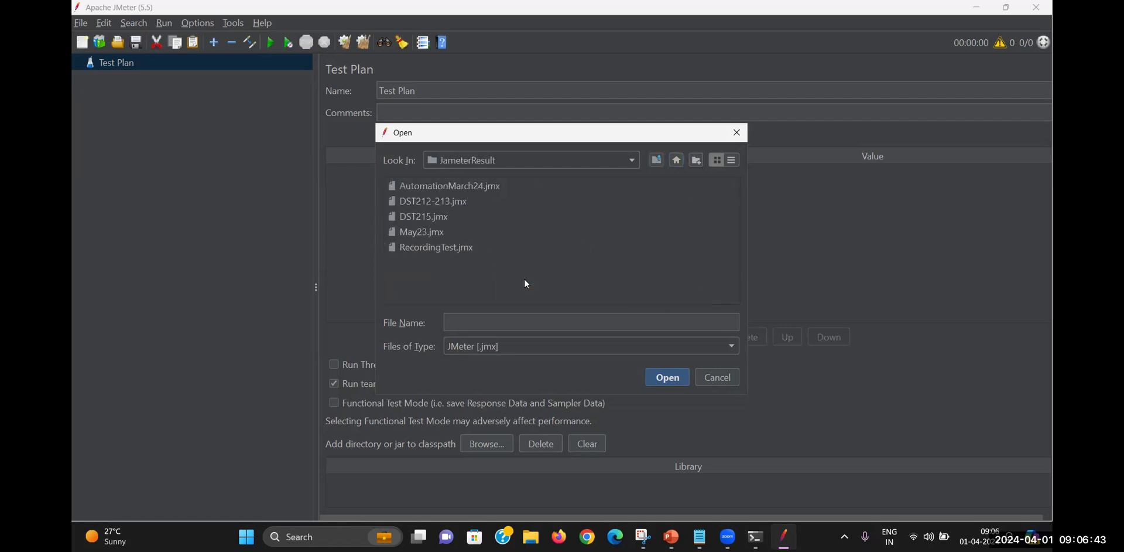
click(422, 187)
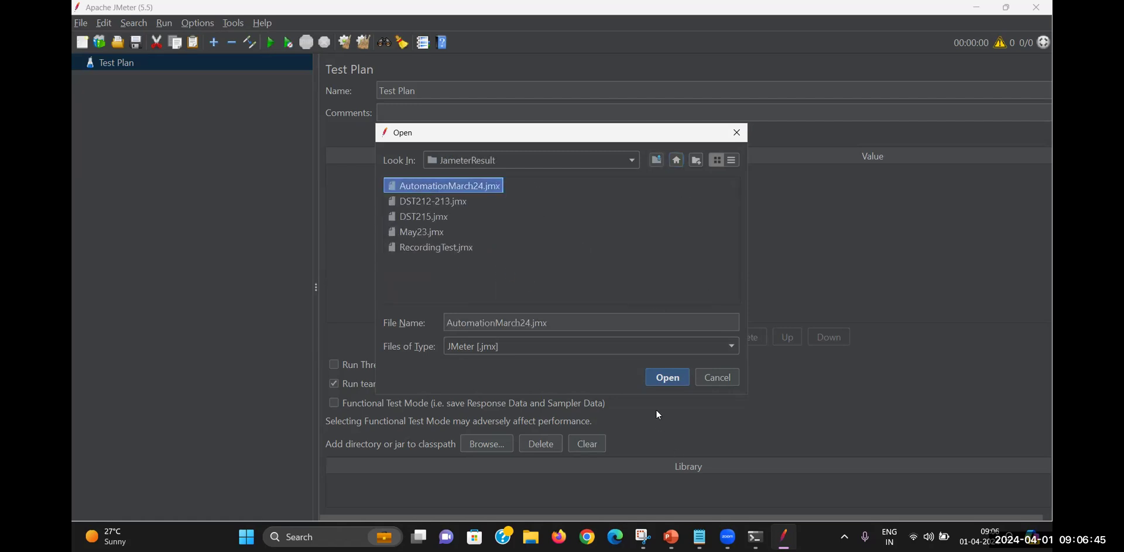
click(668, 378)
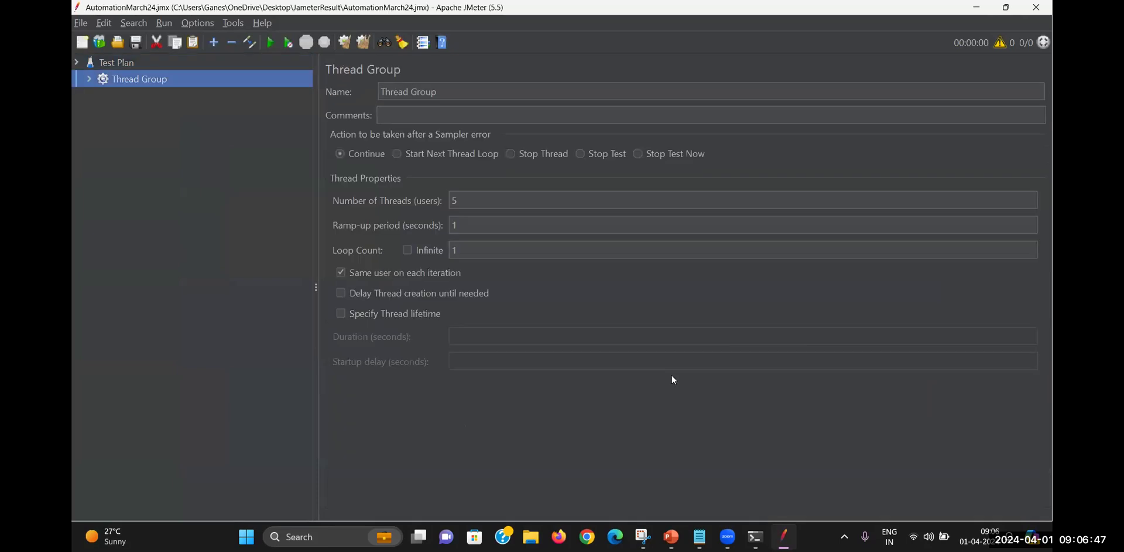
click(89, 78)
click(136, 96)
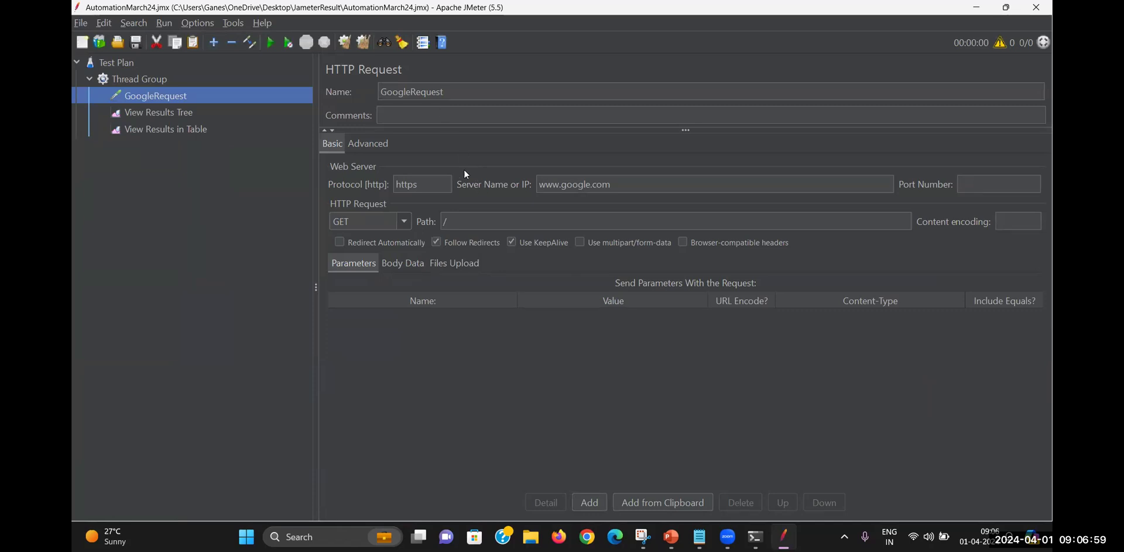
click(177, 114)
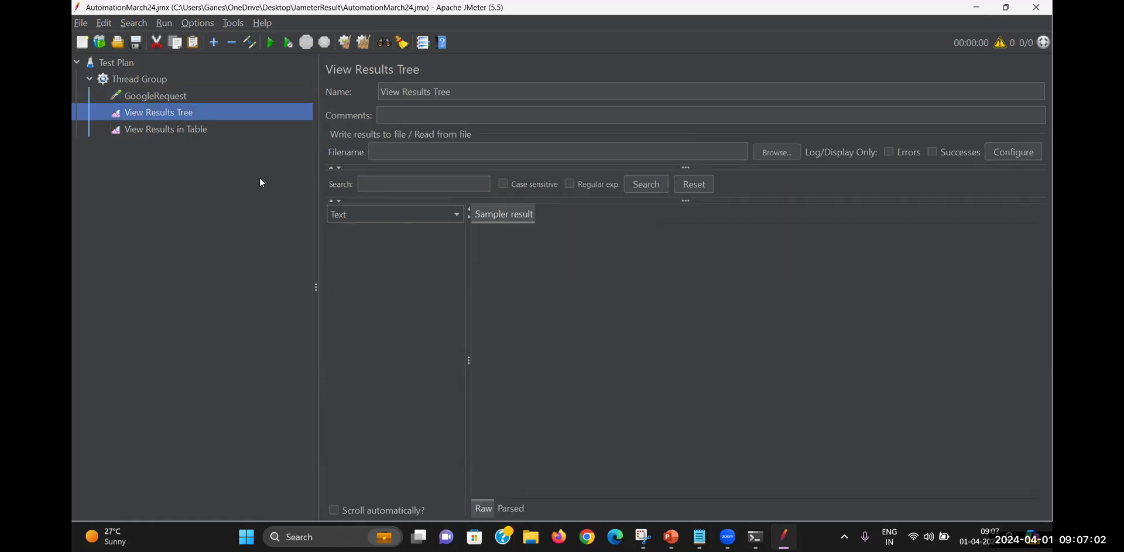
click(192, 128)
click(158, 94)
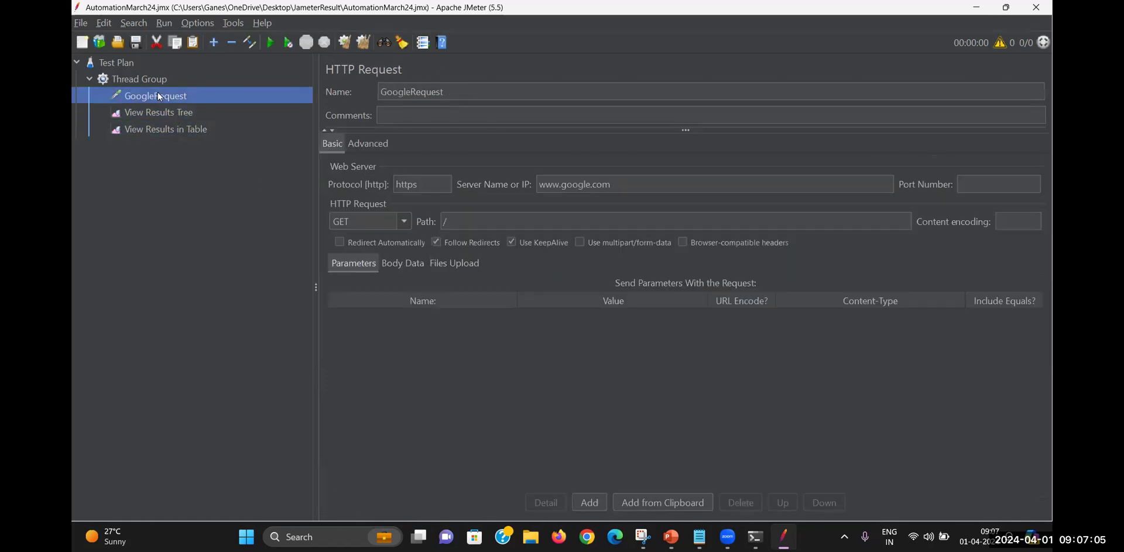
Run the test and inspect View Results in Table, sorting by Thread Name then Sample #
key(ctrl+r)
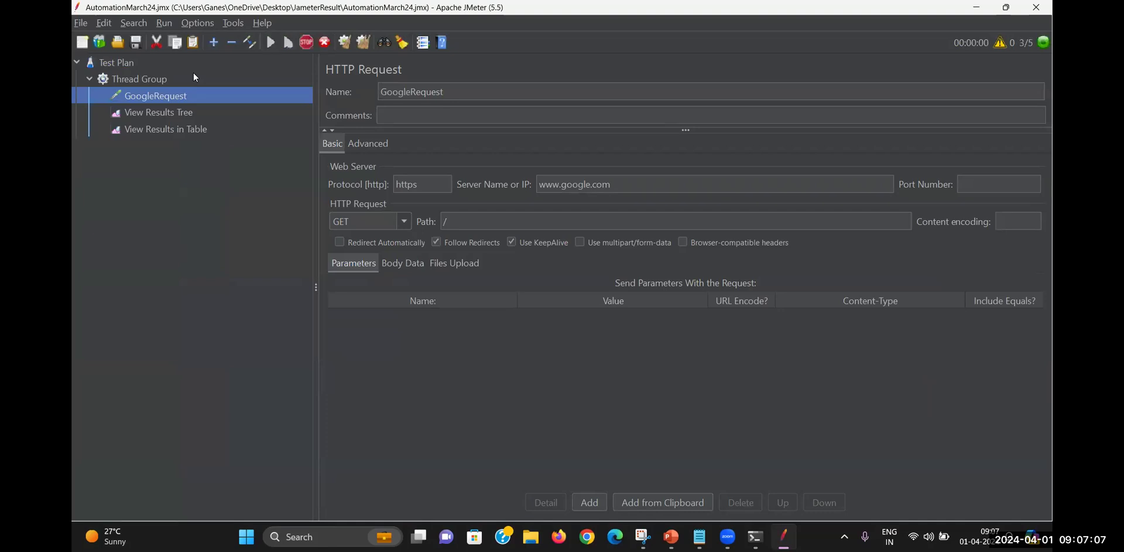
click(199, 125)
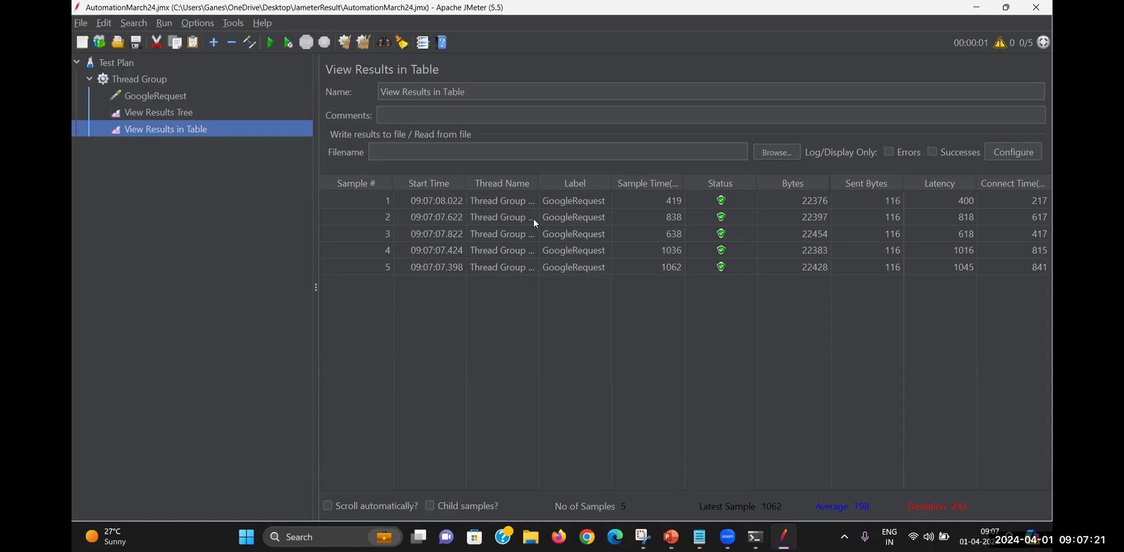
drag(539, 178, 568, 180)
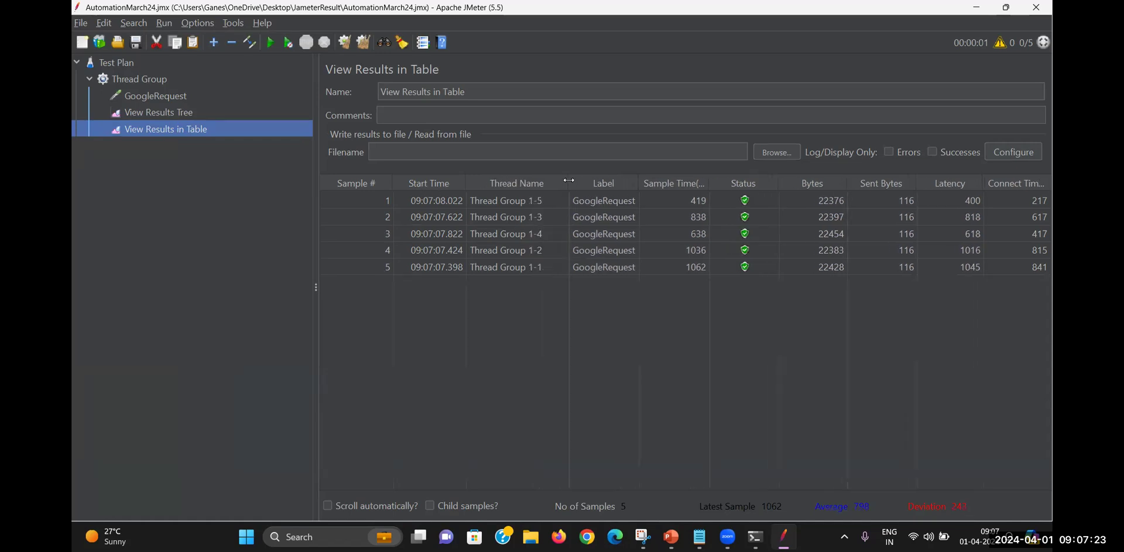
click(537, 181)
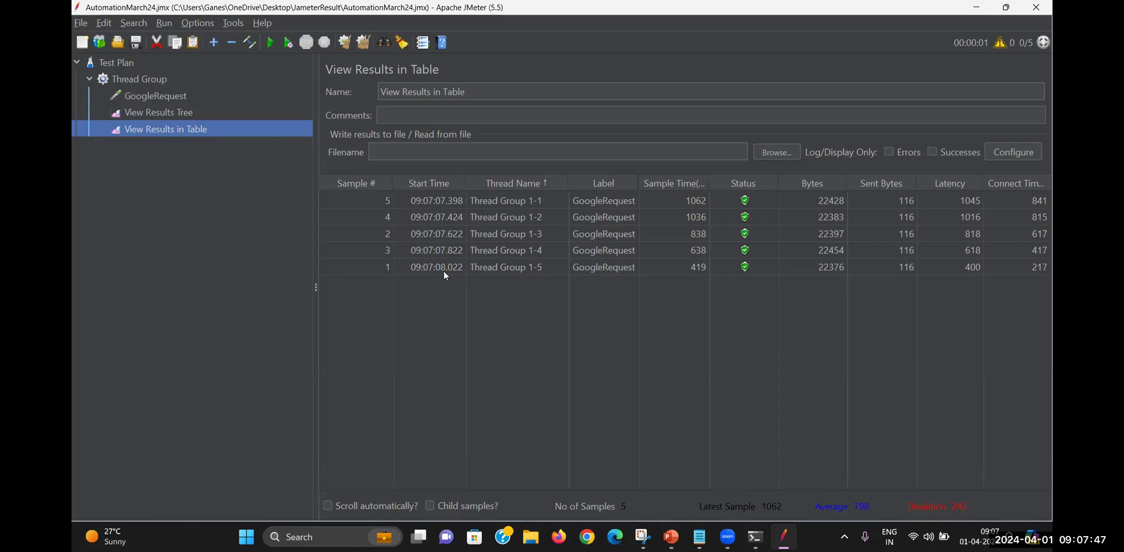
click(379, 179)
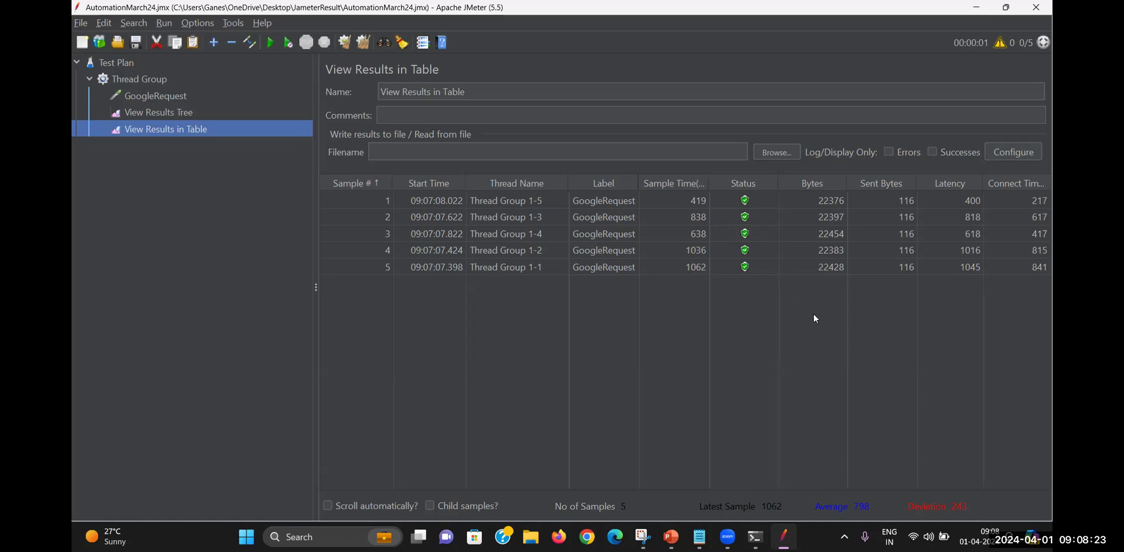
Bring up the JMeter notes in Notepad and enlarge the text to 180%
click(700, 536)
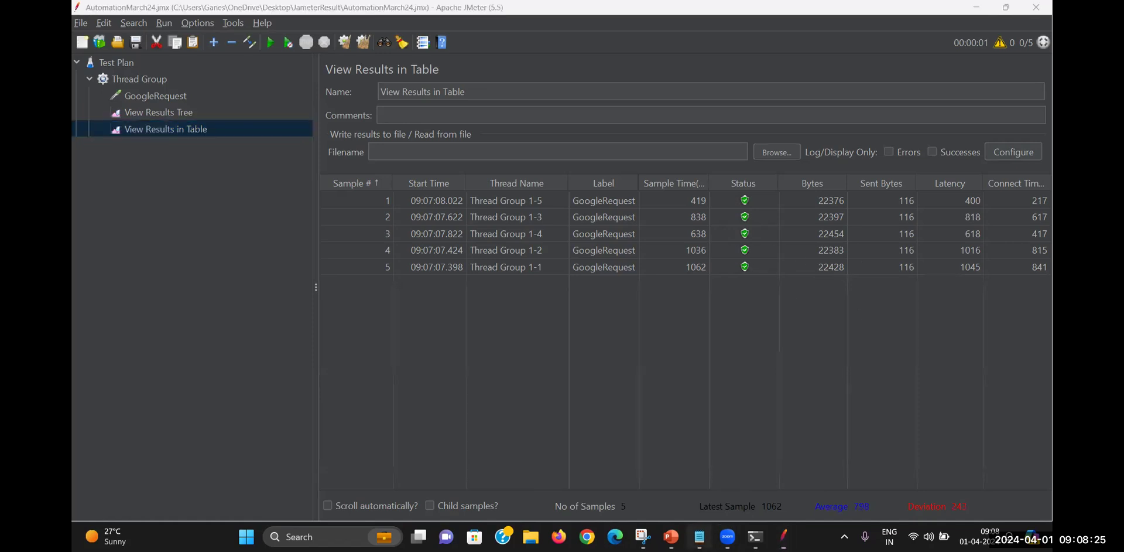
scroll(413, 241, up, 5)
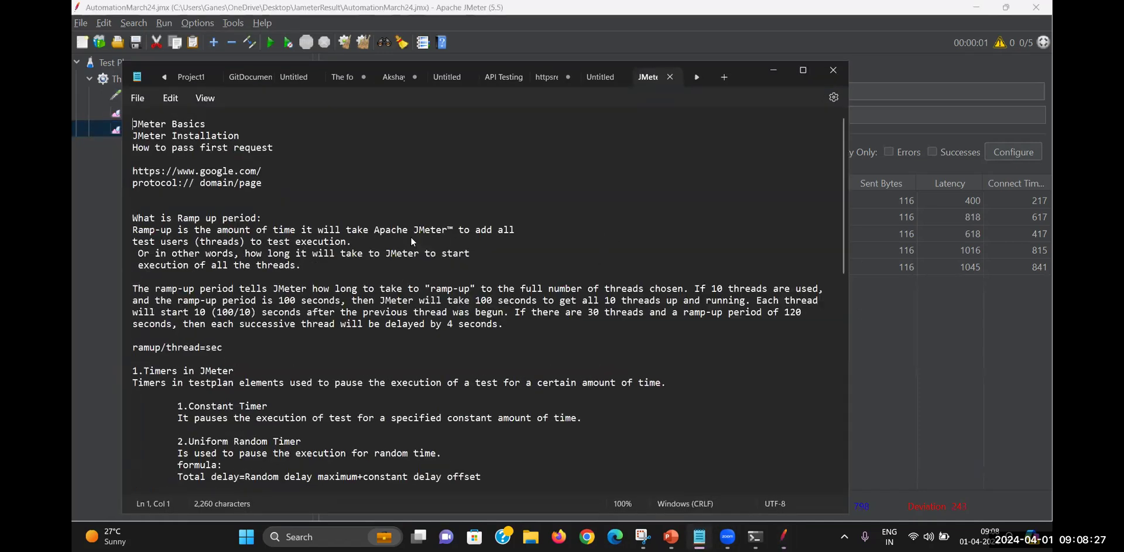
scroll(412, 241, up, 3)
key(Down)
key(Down)
key(Down)
key(Down)
key(Down)
key(Down)
key(Down)
key(Down)
key(Down)
key(Down)
key(Down)
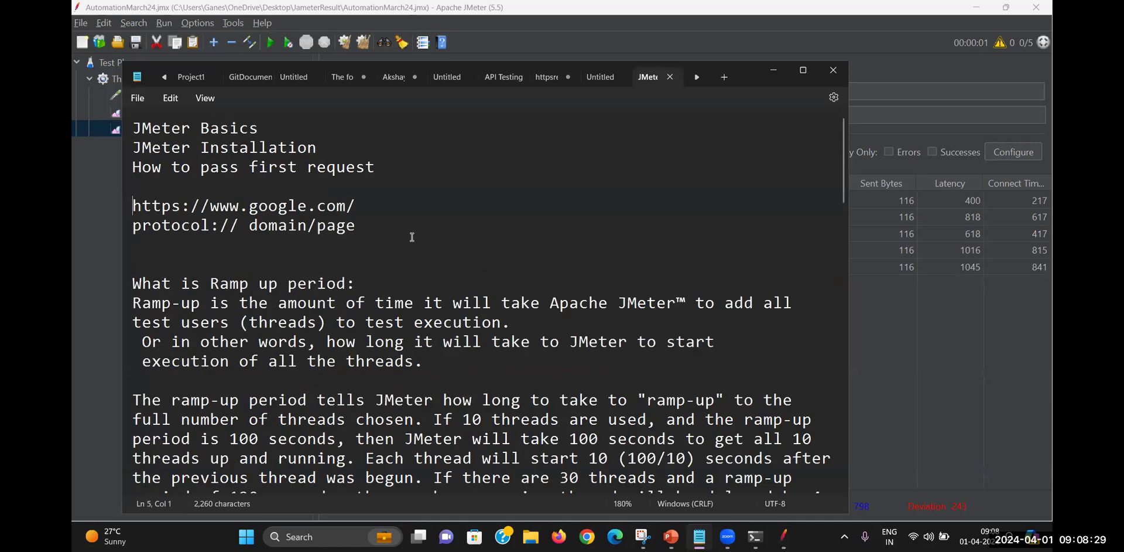
key(Down)
key(Down)
key(Down)
key(Down)
key(Down)
key(Down)
key(Down)
key(Down)
key(Down)
key(Down)
key(Down)
key(Down)
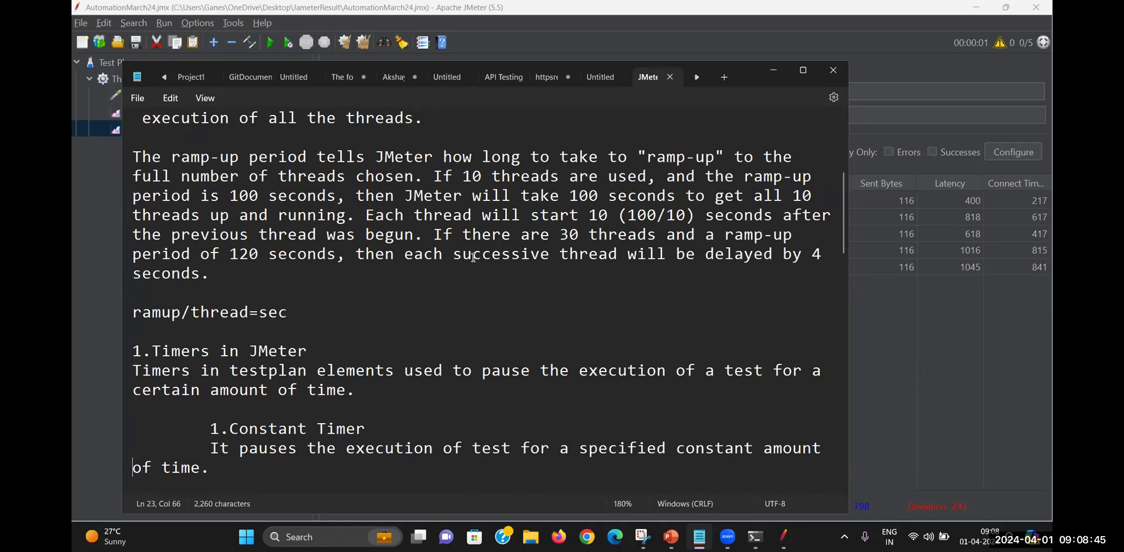
Read down through the Timers, Assertion, functions, Recording and Execution Order notes
click(508, 298)
key(Down)
key(Down)
key(Down)
key(Down)
key(Down)
key(Down)
key(Down)
key(Down)
key(Down)
key(Down)
key(Down)
key(Down)
key(Down)
key(Down)
key(Down)
key(Down)
key(Down)
key(Down)
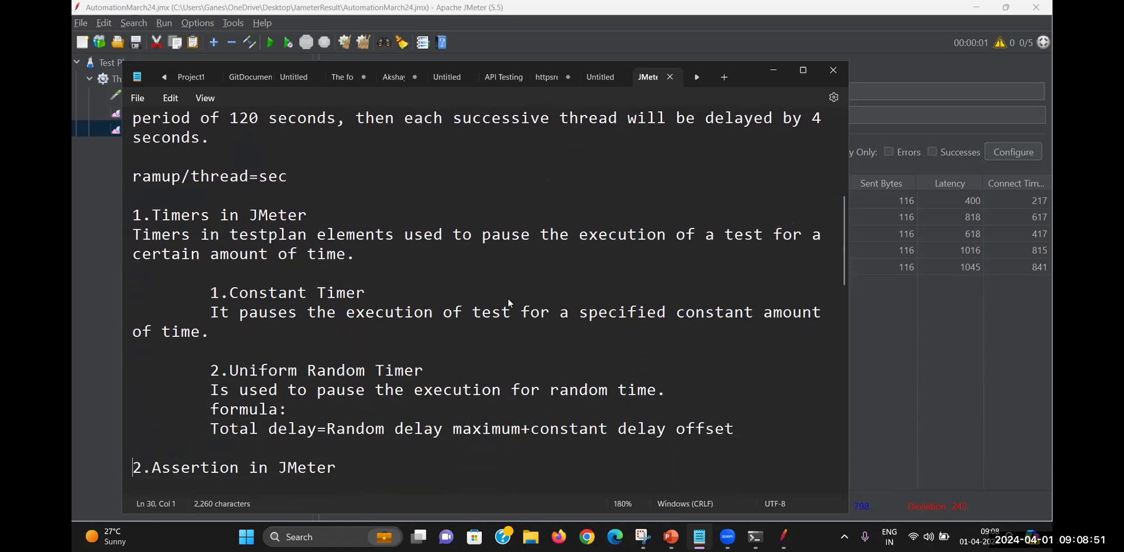
key(Down)
key(Down)
key(Down)
key(Down)
key(Down)
key(Down)
key(Down)
key(Down)
key(Down)
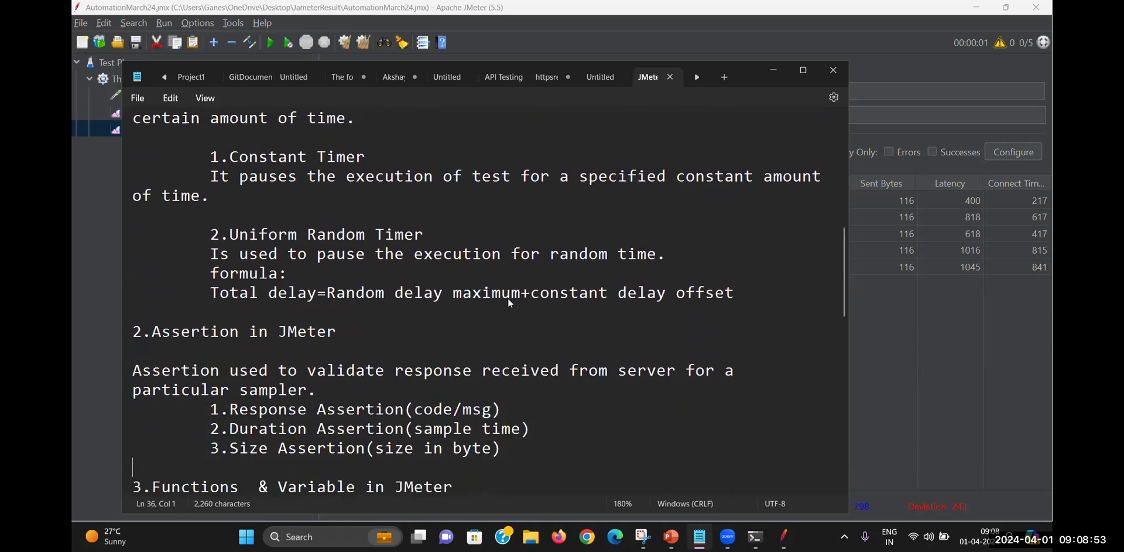
key(Down)
key(Down)
key(Down)
key(Down)
key(Down)
key(Down)
key(Down)
key(Down)
key(Down)
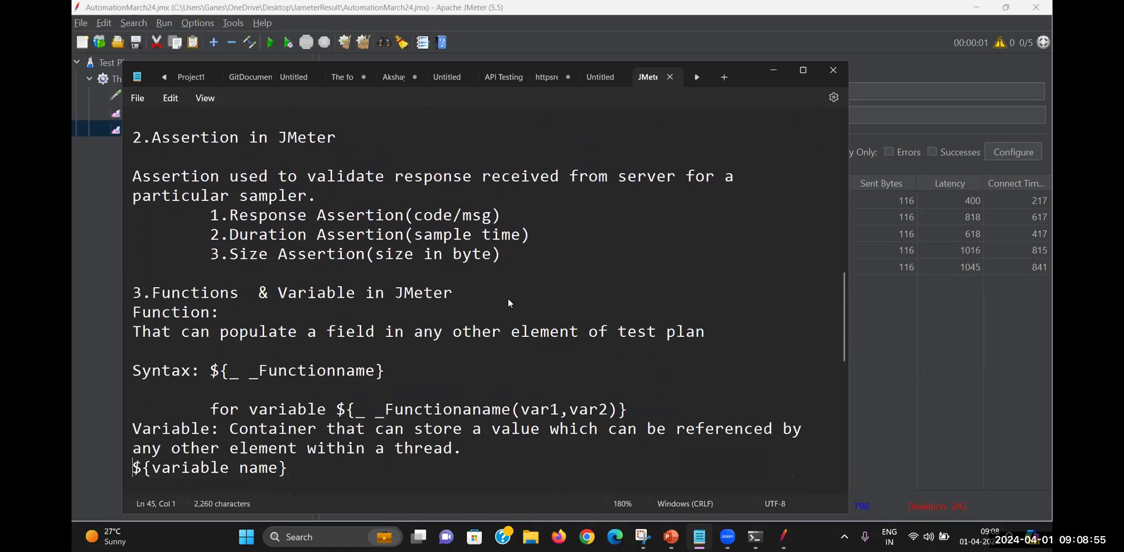
key(Down)
key(Down)
key(Down)
key(Down)
key(Down)
key(Down)
key(Down)
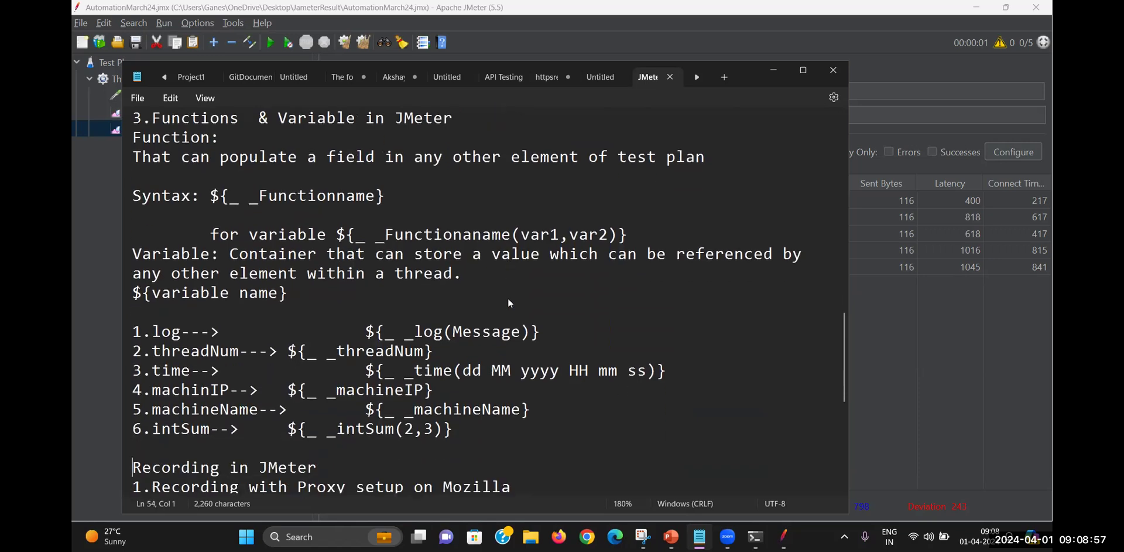
key(Down)
key(Down)
key(Down)
key(Down)
key(Down)
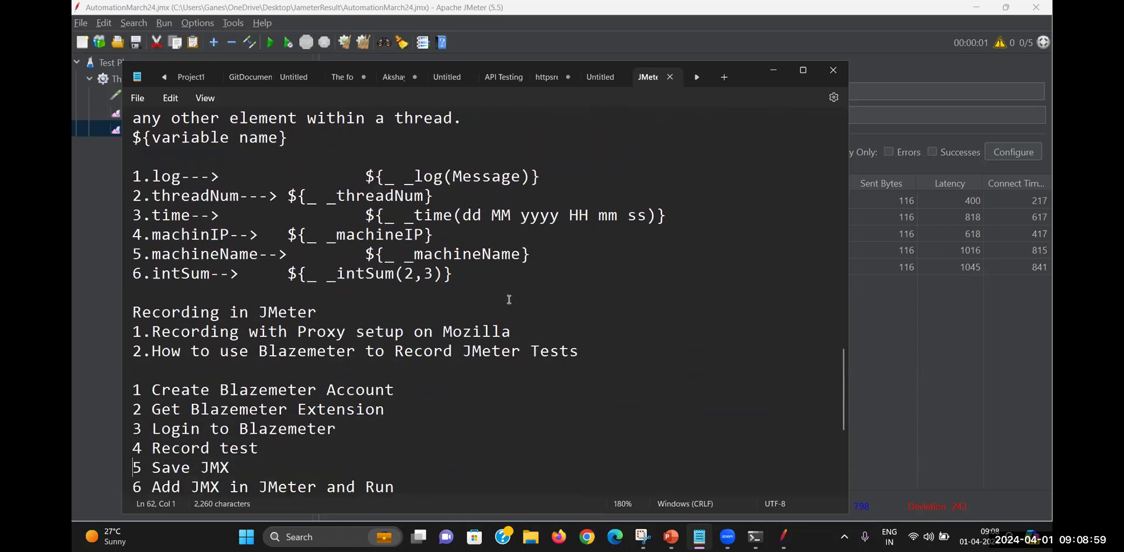
key(Down)
key(Down)
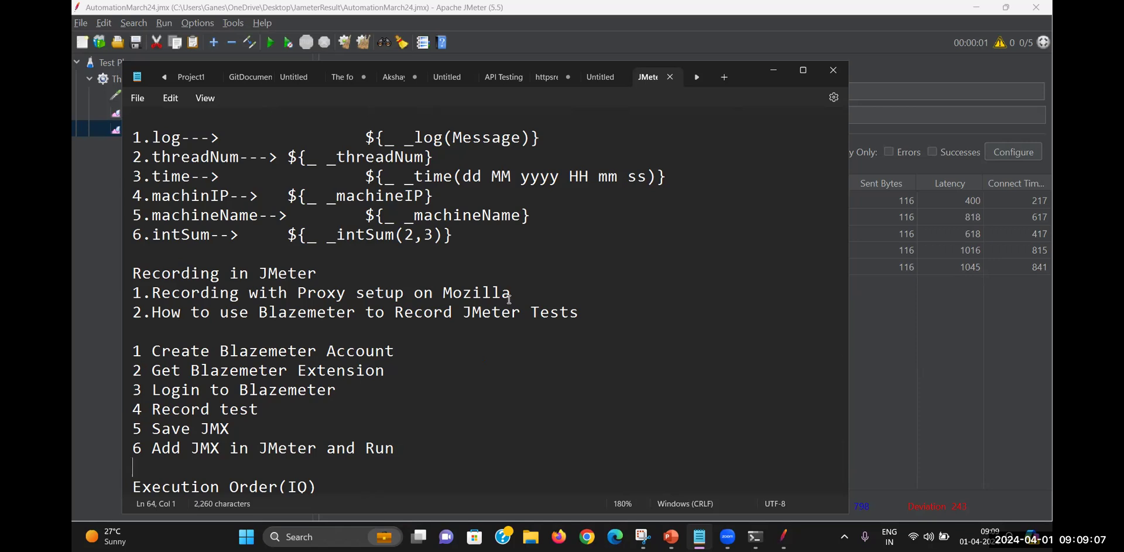
key(Down)
key(Down)
key(Down)
key(Down)
key(Down)
key(Down)
key(Down)
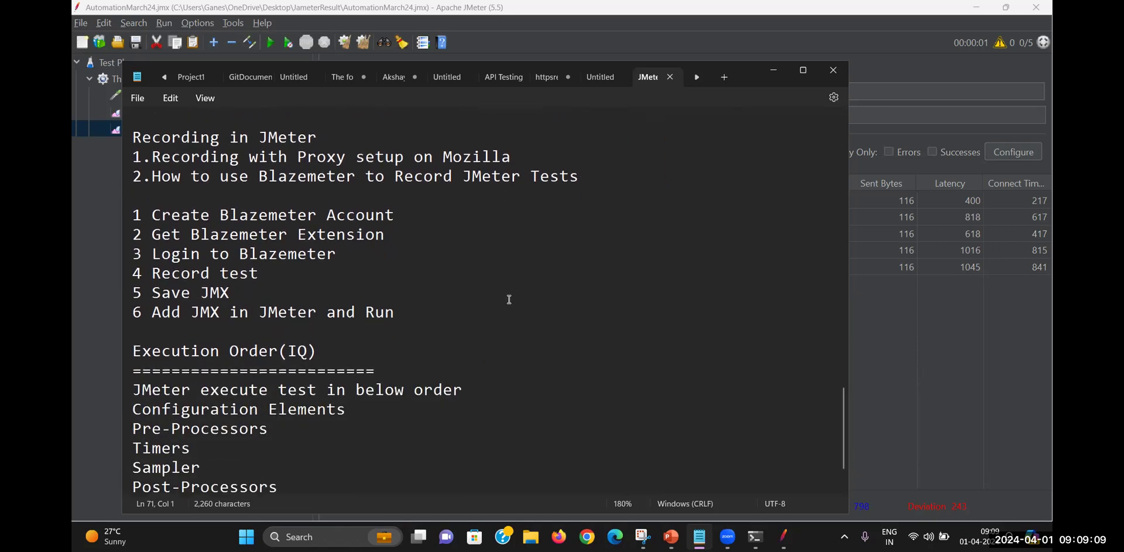
key(Down)
key(Down)
key(Down)
key(Down)
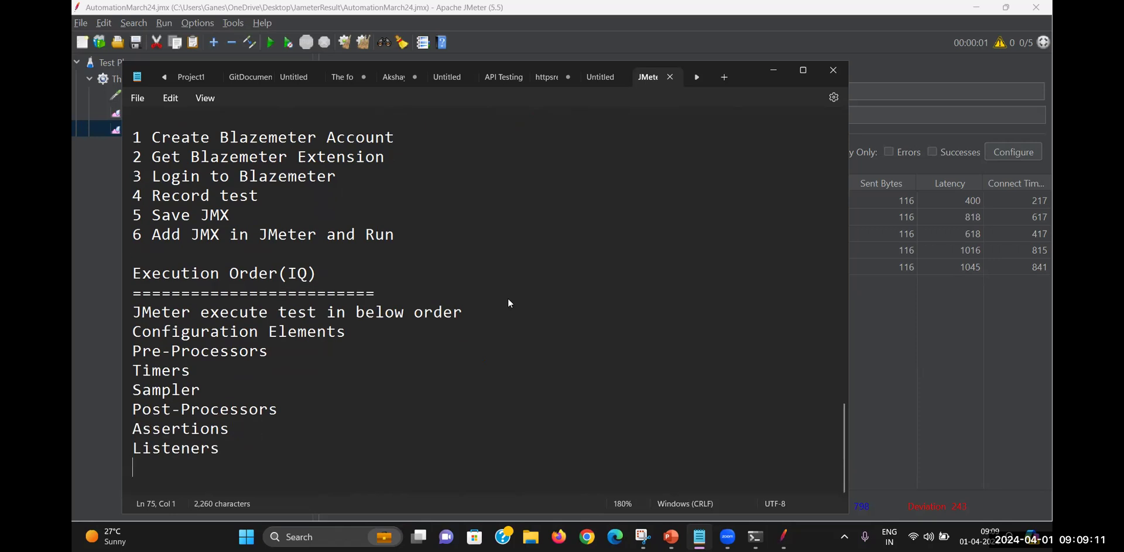
Return up to the ramp-up example and the Timers in JMeter section
key(Up)
key(Up)
key(Up)
key(Up)
key(Up)
key(Up)
key(Up)
key(Up)
key(Up)
key(Up)
key(Up)
key(Up)
key(Up)
key(Up)
key(Up)
key(Up)
key(Up)
key(Up)
key(Up)
key(Up)
key(Up)
key(Up)
key(Up)
key(Up)
key(Up)
key(Up)
key(Up)
key(Up)
key(Up)
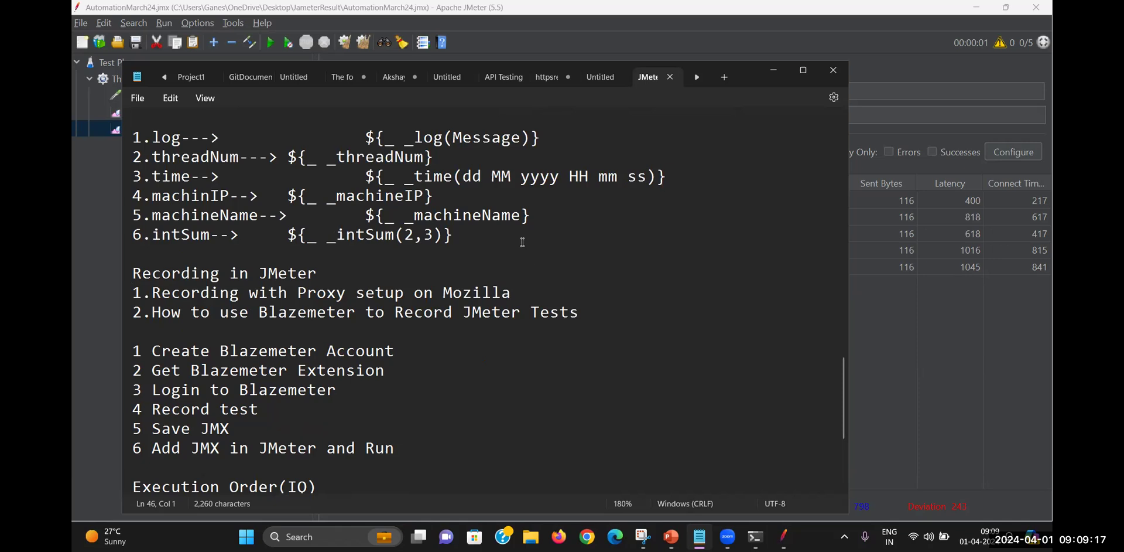
key(Down)
key(Down)
key(Down)
key(Down)
key(Down)
key(Down)
key(Down)
key(Down)
key(Down)
key(Down)
key(Down)
key(Down)
key(Down)
key(Down)
key(Down)
key(Down)
key(Down)
key(Down)
key(Down)
key(Down)
key(Up)
key(Up)
key(Up)
key(Up)
key(Up)
key(Up)
key(Up)
key(Up)
key(Up)
key(Up)
key(Up)
key(Up)
key(Up)
key(Up)
key(Up)
key(Up)
key(Up)
key(Up)
key(Up)
key(Up)
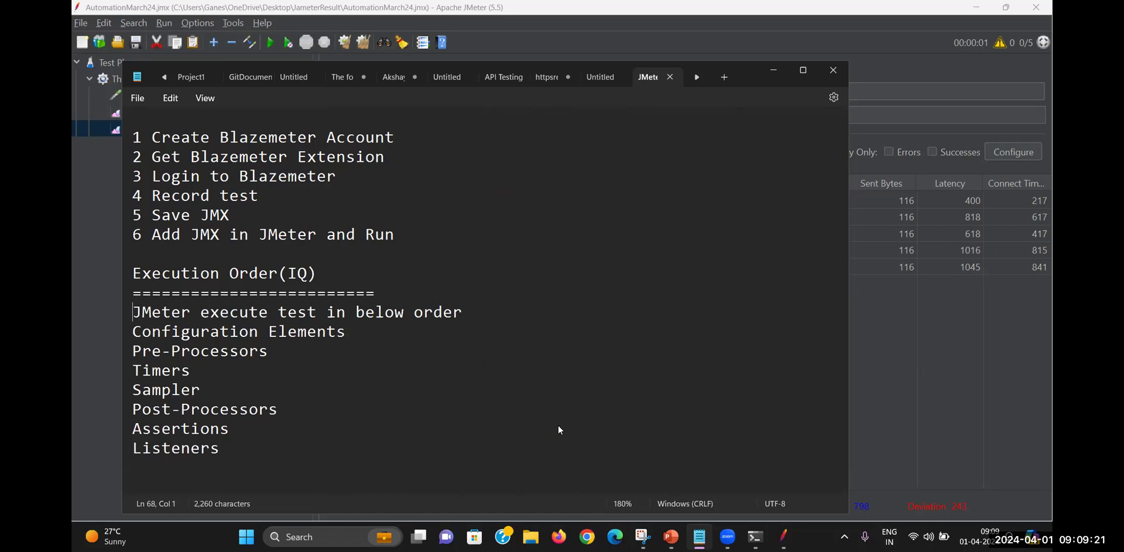
key(Up)
key(Up)
key(Up)
key(Up)
key(Up)
key(Up)
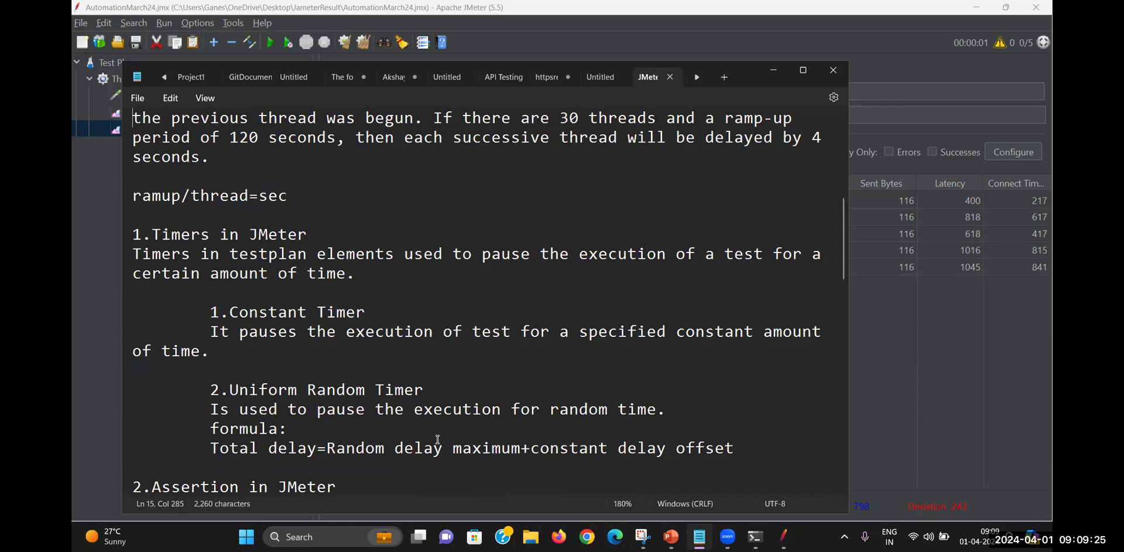
mouse_move(755, 537)
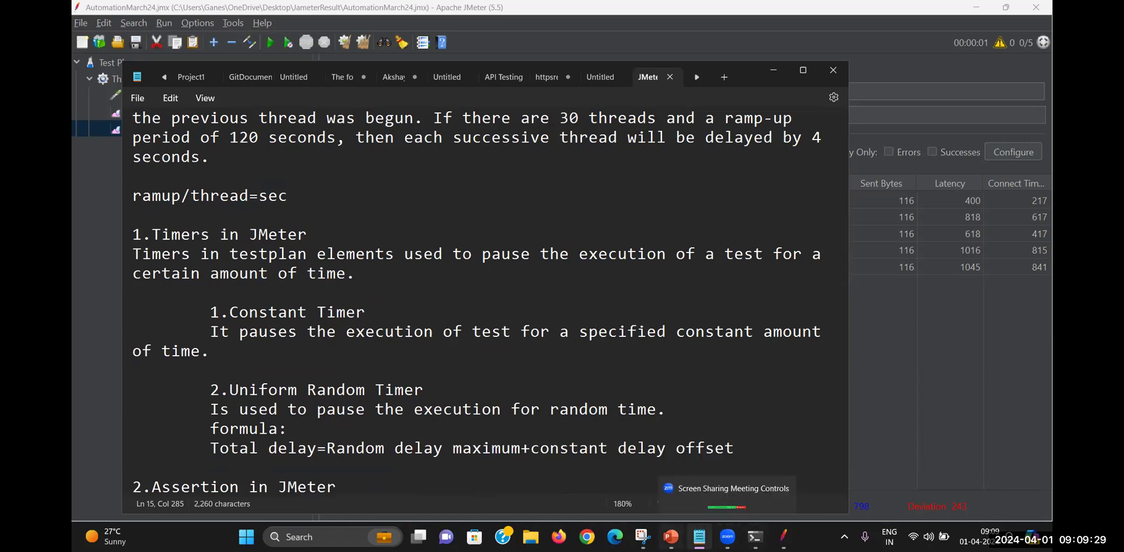
In Snipping Tool, draw a client box labelled C and a server box labelled S
click(643, 537)
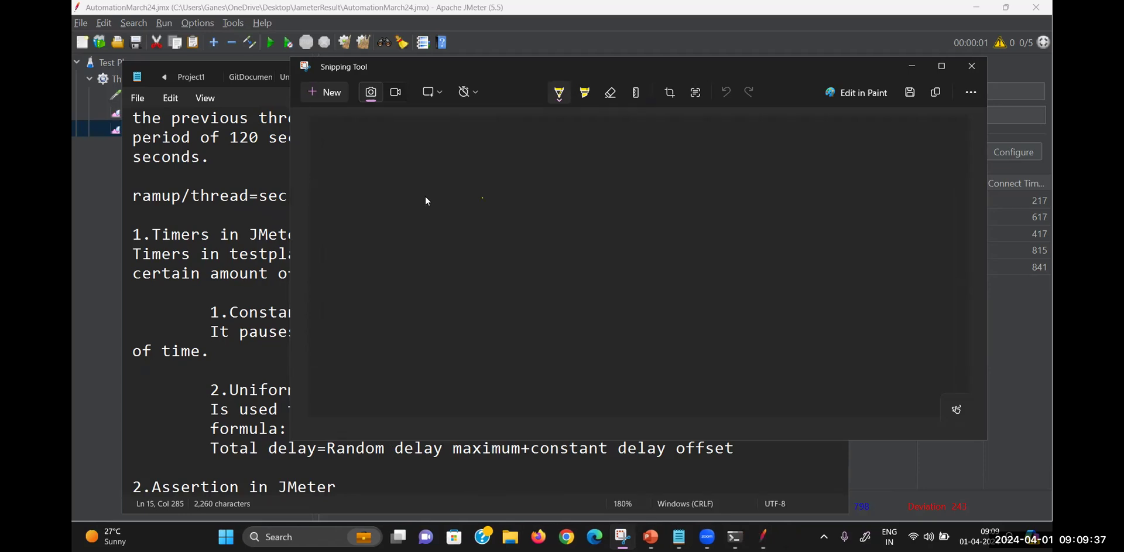
mouse_move(484, 185)
mouse_down()
mouse_move(474, 319)
mouse_move(559, 175)
mouse_move(585, 278)
mouse_move(477, 316)
mouse_up()
mouse_move(729, 174)
mouse_down()
mouse_move(706, 339)
mouse_move(810, 335)
mouse_move(707, 339)
mouse_up()
drag(545, 222, 546, 240)
drag(770, 233, 752, 256)
Draw two spaced-out arrows from C to S and add an underlined 'Timer' label
mouse_move(602, 186)
mouse_down()
mouse_move(599, 214)
mouse_move(622, 214)
mouse_move(596, 217)
mouse_move(710, 210)
mouse_up()
drag(598, 243, 594, 271)
mouse_move(596, 244)
mouse_down()
mouse_move(623, 271)
mouse_move(595, 270)
mouse_up()
drag(625, 255, 710, 258)
mouse_move(699, 253)
mouse_down()
mouse_move(715, 260)
mouse_move(701, 268)
mouse_up()
mouse_move(656, 214)
mouse_down()
mouse_move(664, 212)
mouse_move(659, 254)
mouse_up()
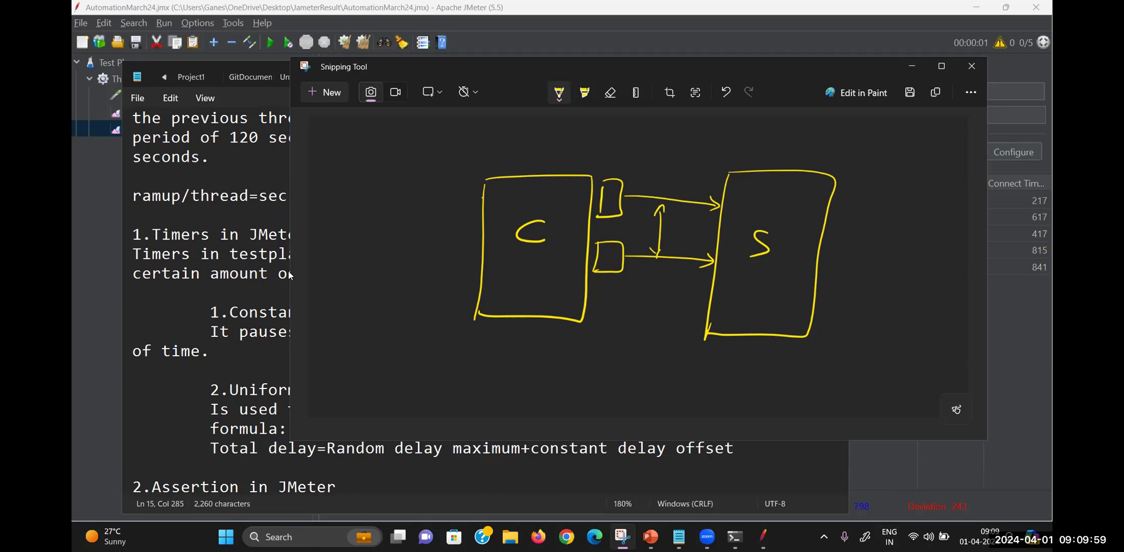
mouse_move(494, 141)
mouse_down()
mouse_move(518, 139)
mouse_move(509, 164)
mouse_up()
mouse_move(521, 154)
mouse_down()
mouse_move(520, 163)
mouse_move(586, 151)
mouse_up()
mouse_move(499, 168)
mouse_down()
mouse_move(569, 155)
mouse_move(557, 161)
mouse_up()
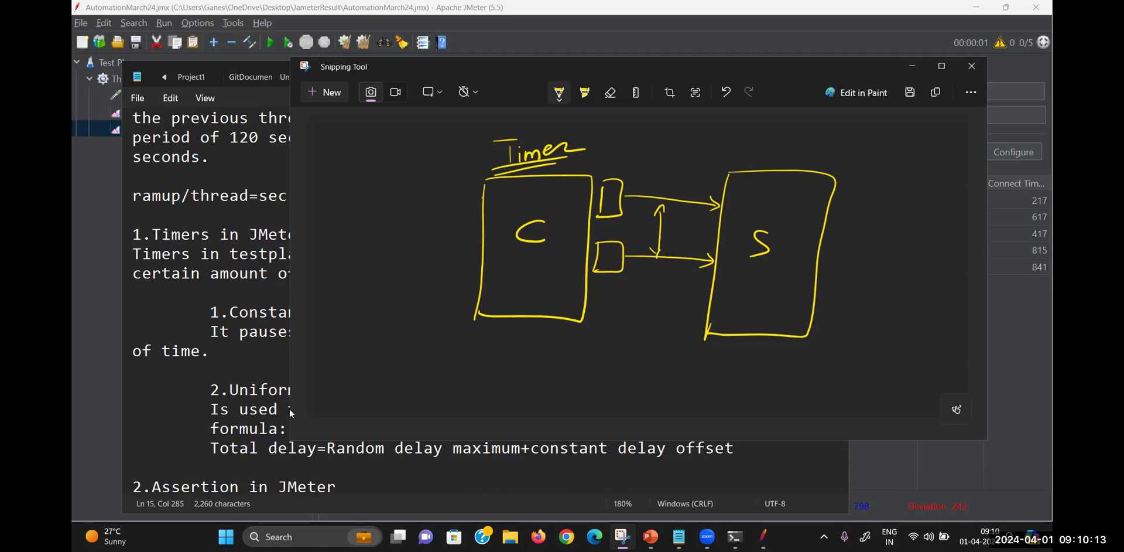
Bring the Notepad notes forward, then minimize them
click(329, 451)
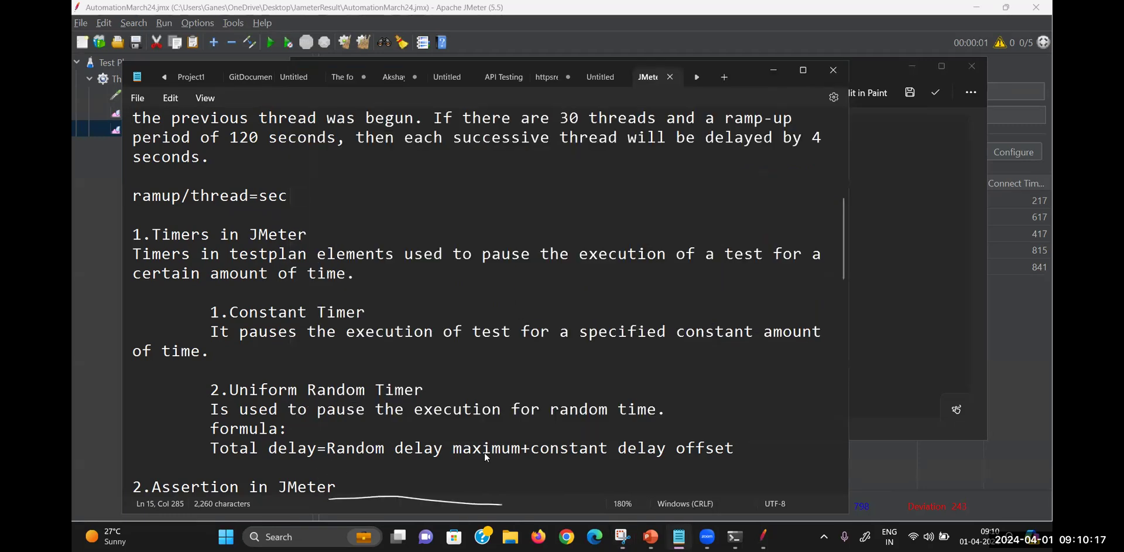
text(-)
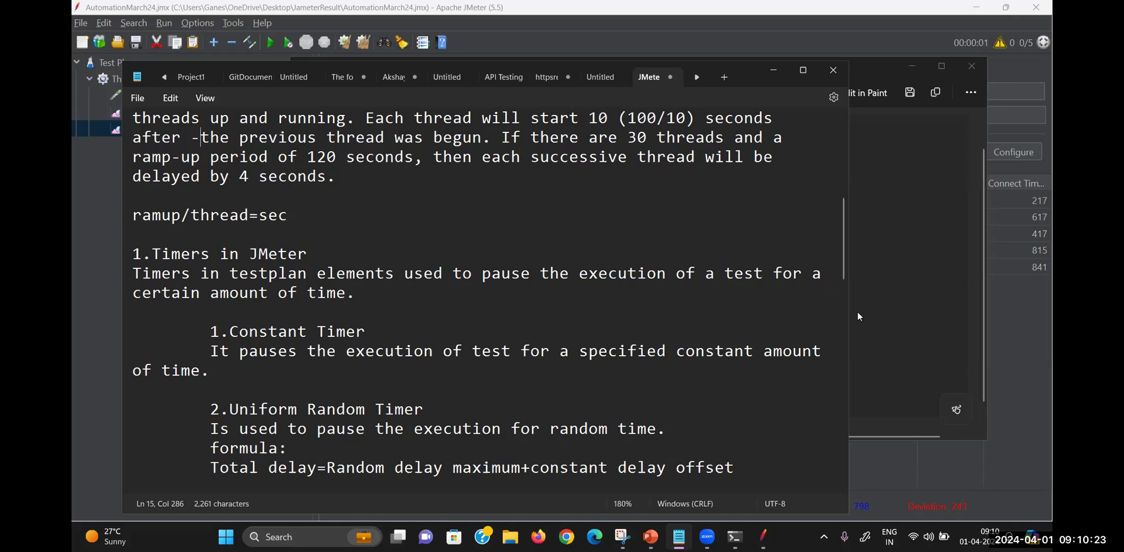
click(773, 72)
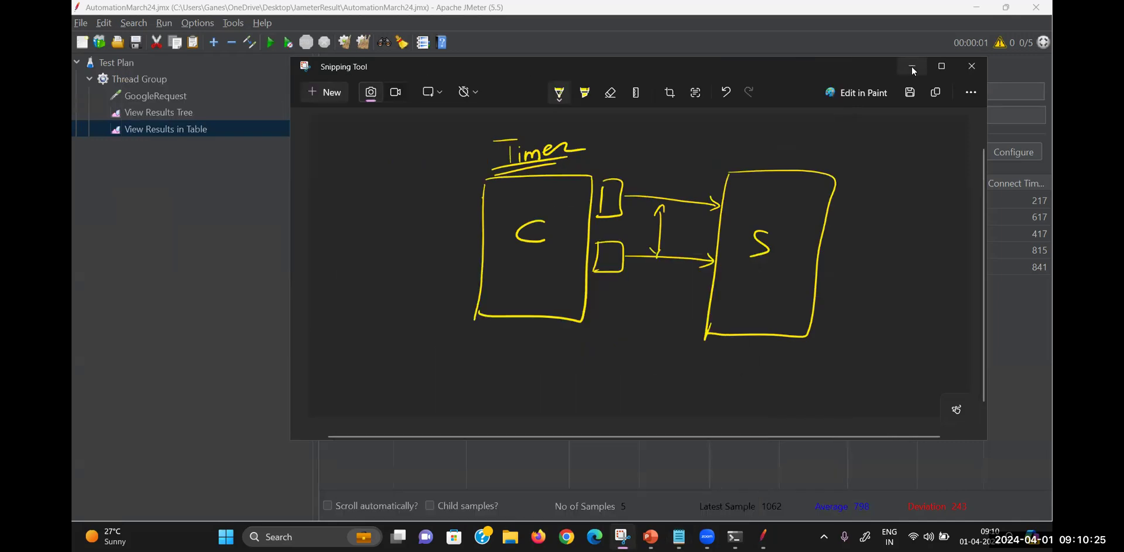
Add a second thread group to the test plan and name it Thread Group2
click(912, 66)
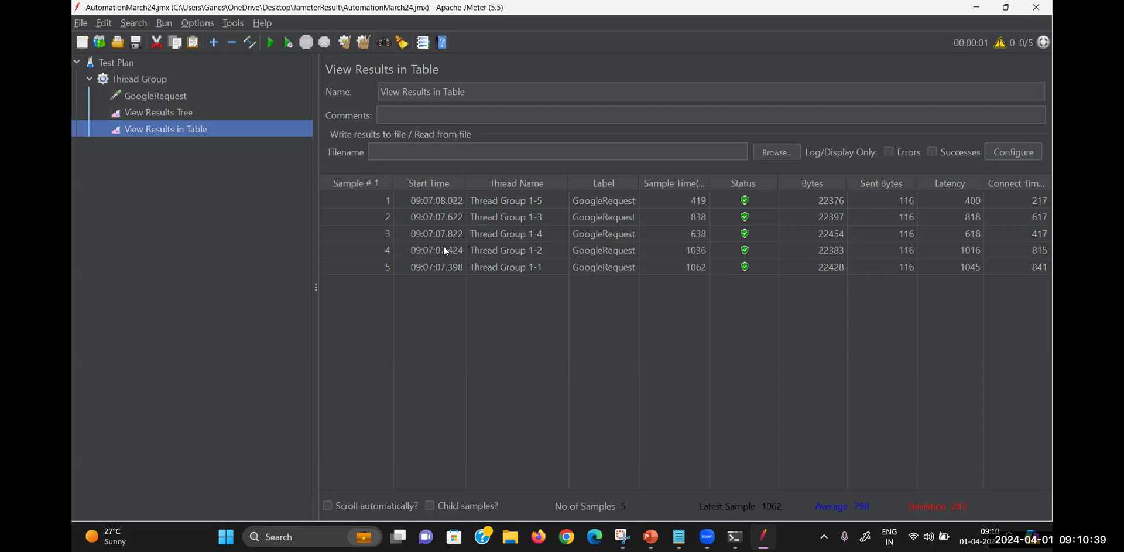
click(89, 78)
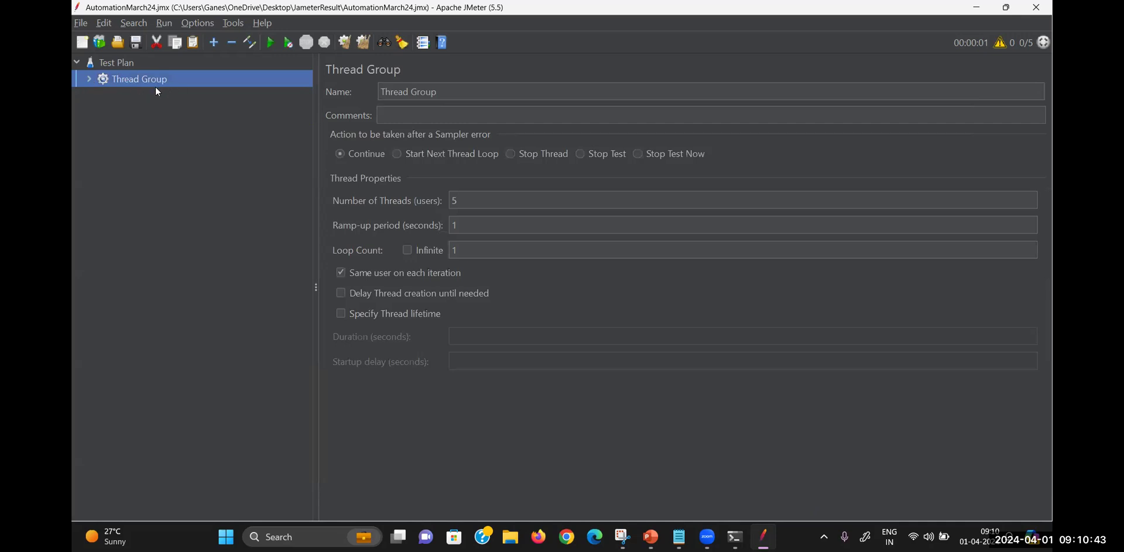
right_click(123, 67)
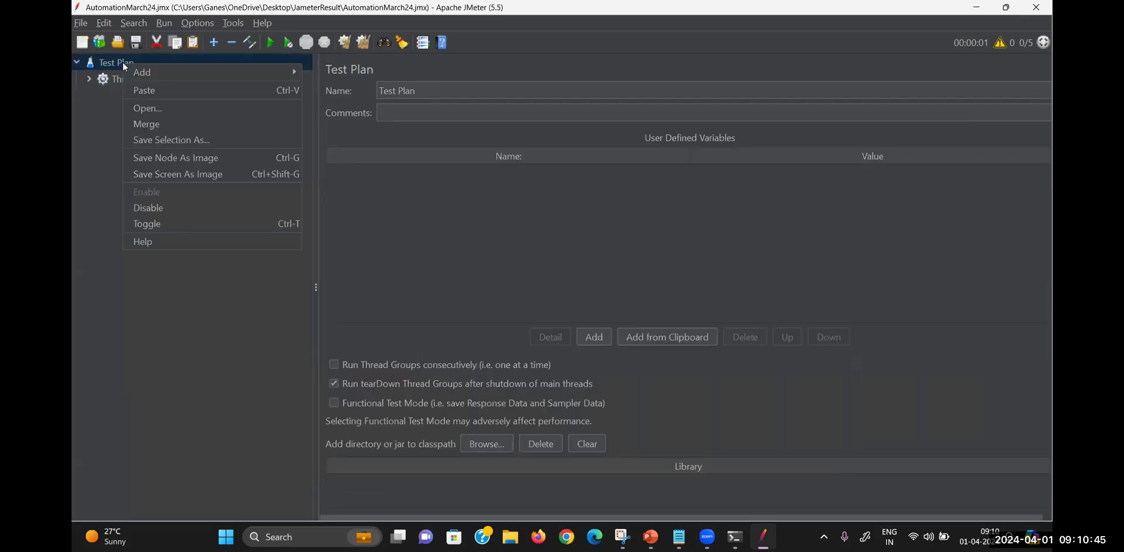
mouse_move(229, 75)
mouse_move(349, 70)
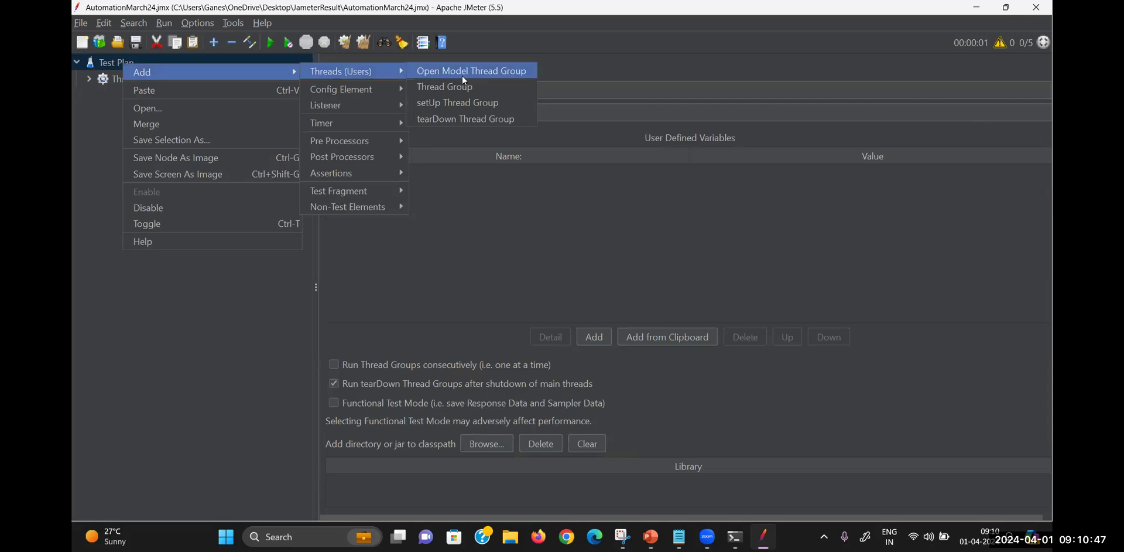
click(459, 93)
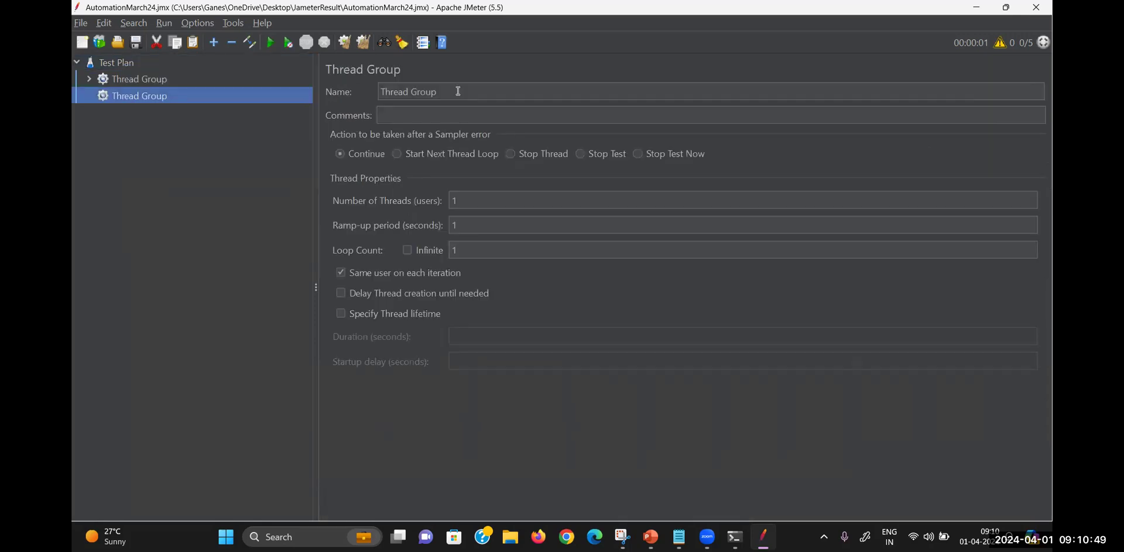
click(448, 92)
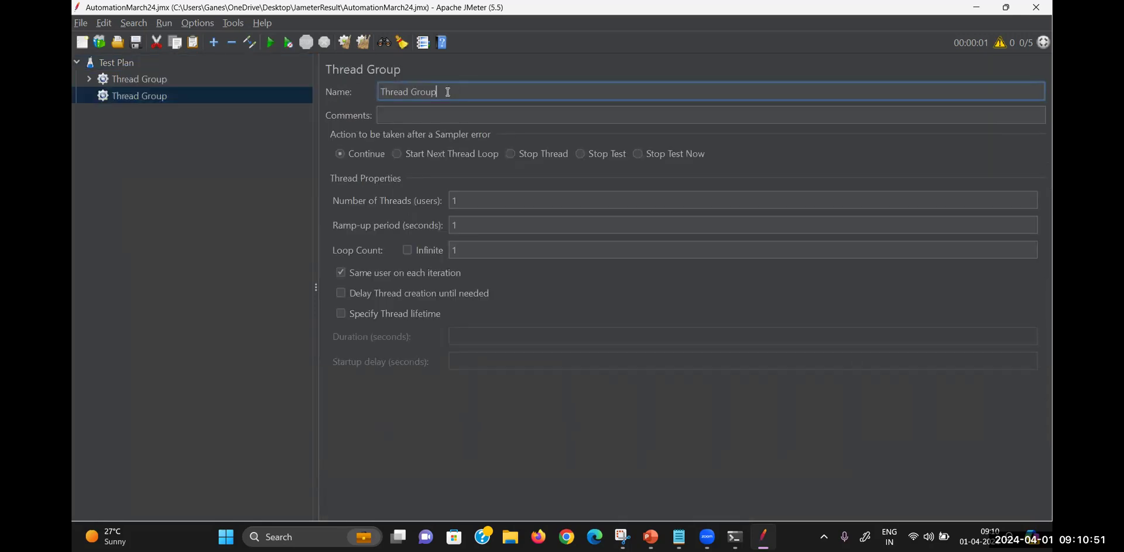
text(2)
Add a blank HTTP Request sampler under Thread Group2, then switch to Chrome
right_click(129, 96)
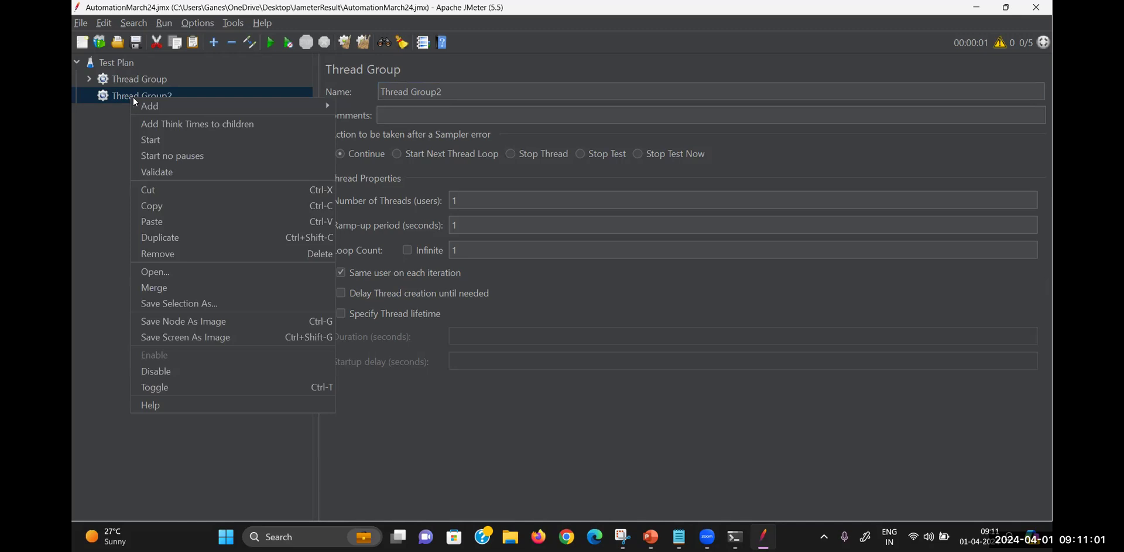
mouse_move(229, 100)
mouse_move(391, 106)
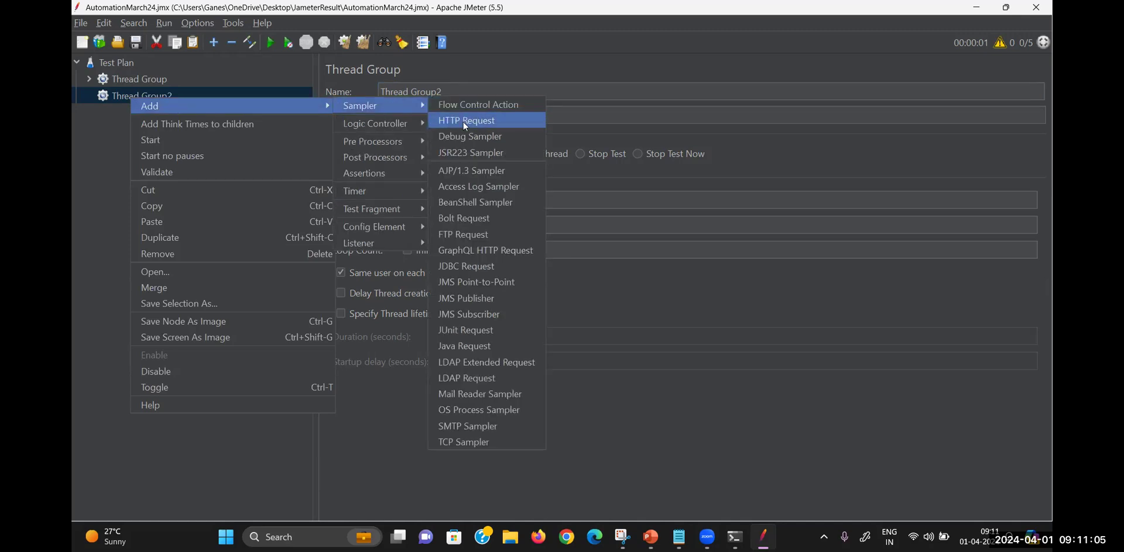
click(464, 122)
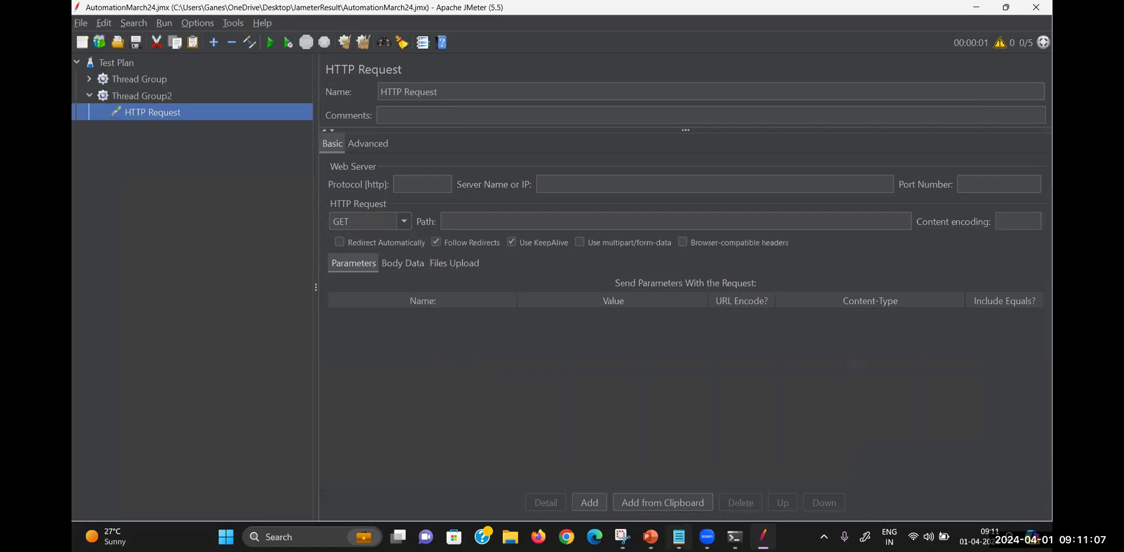
click(567, 537)
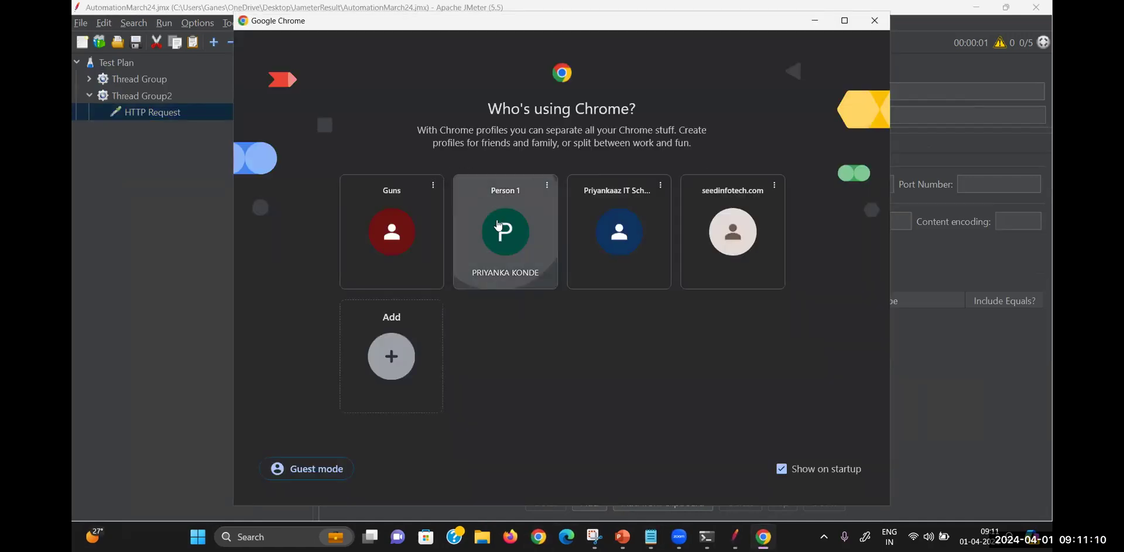
Search Google for 'jmeter', open jmeter.apache.org, copy its URL, and return to JMeter
click(499, 225)
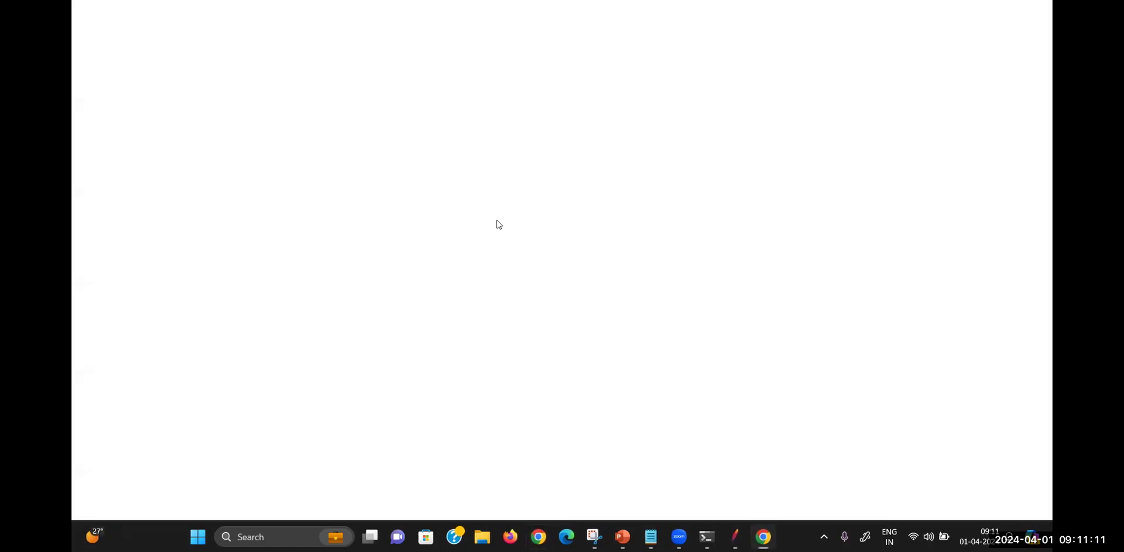
click(460, 259)
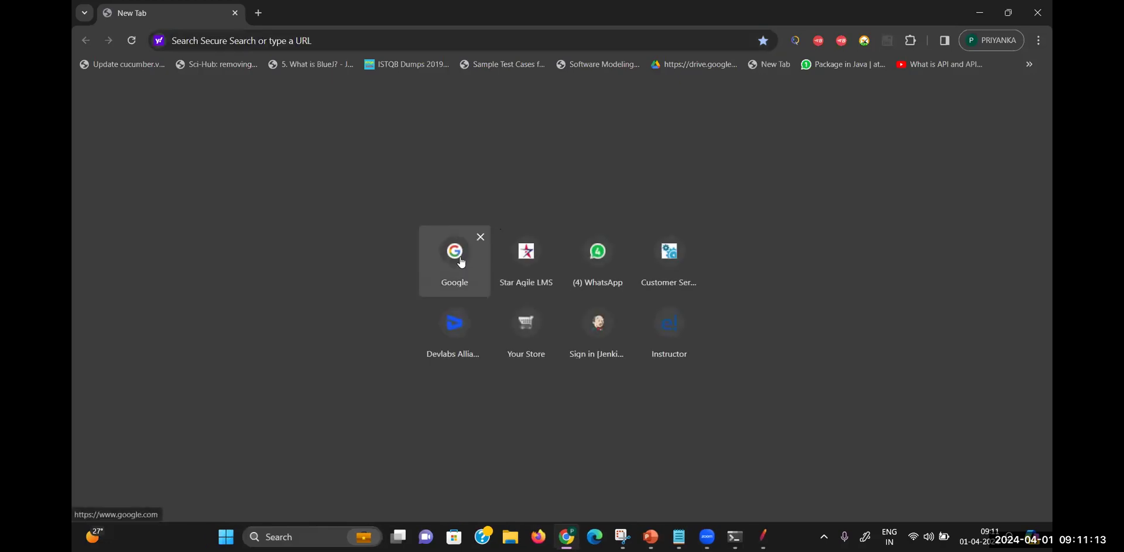
text(jmeter)
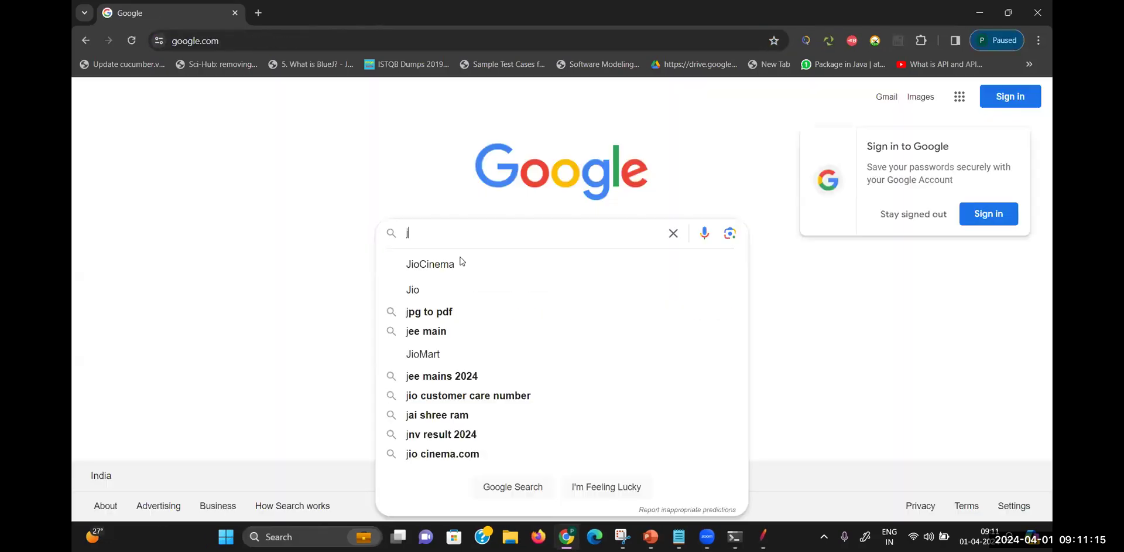
click(422, 257)
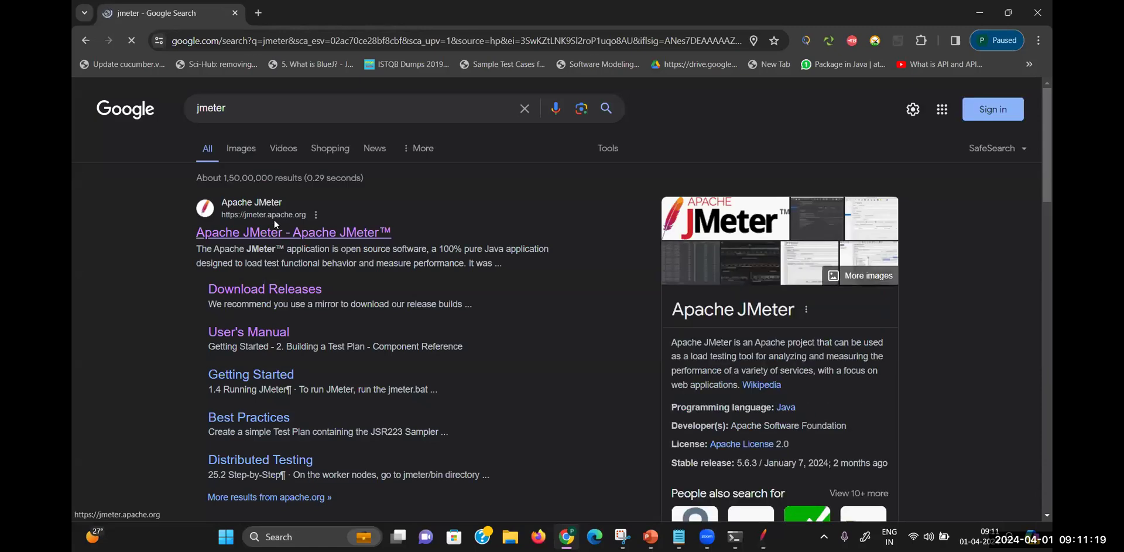
click(274, 221)
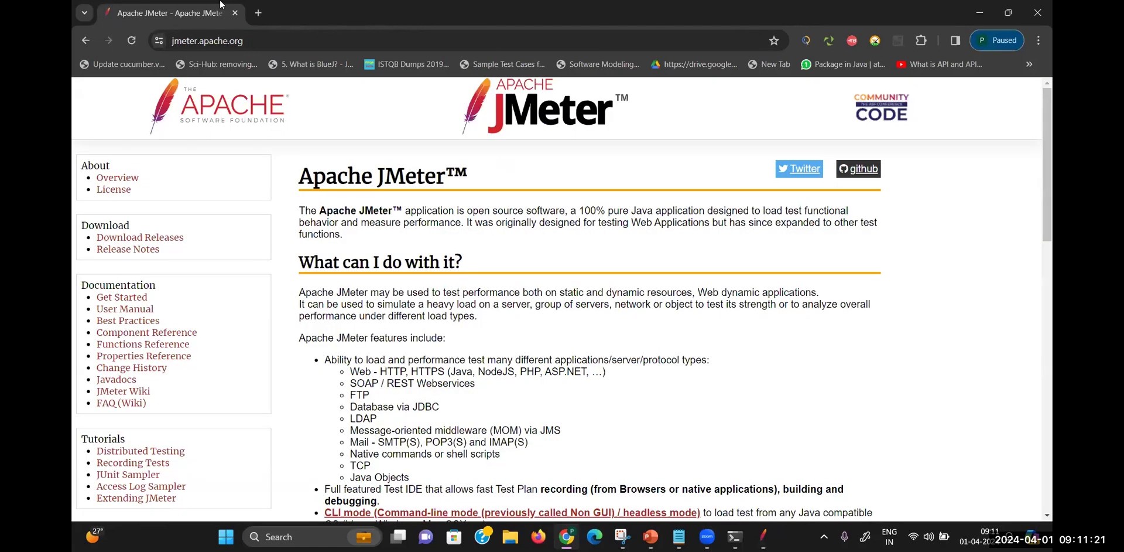
click(258, 47)
key(ctrl+c)
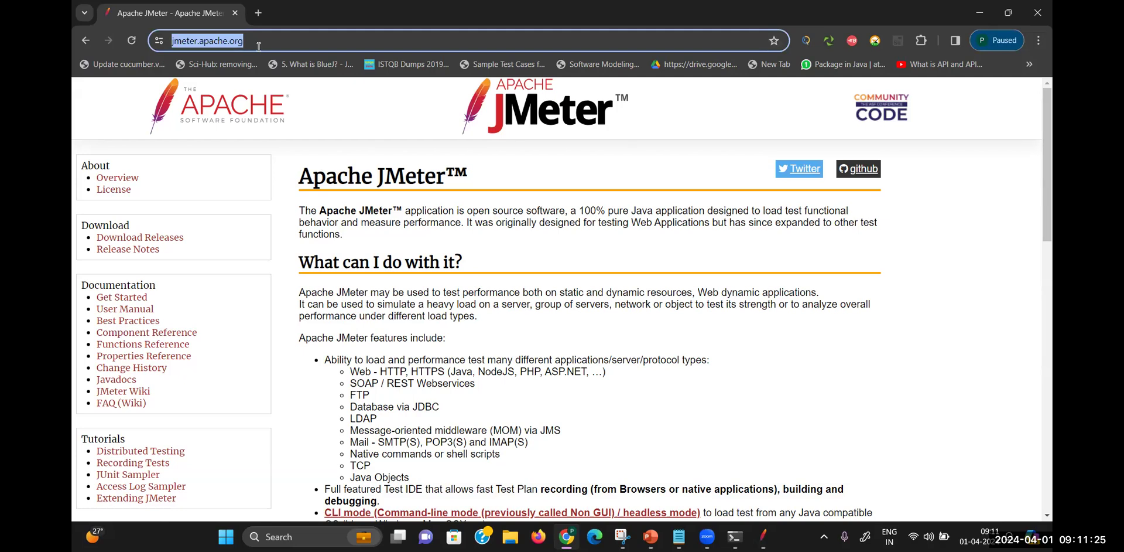
key(alt+Tab)
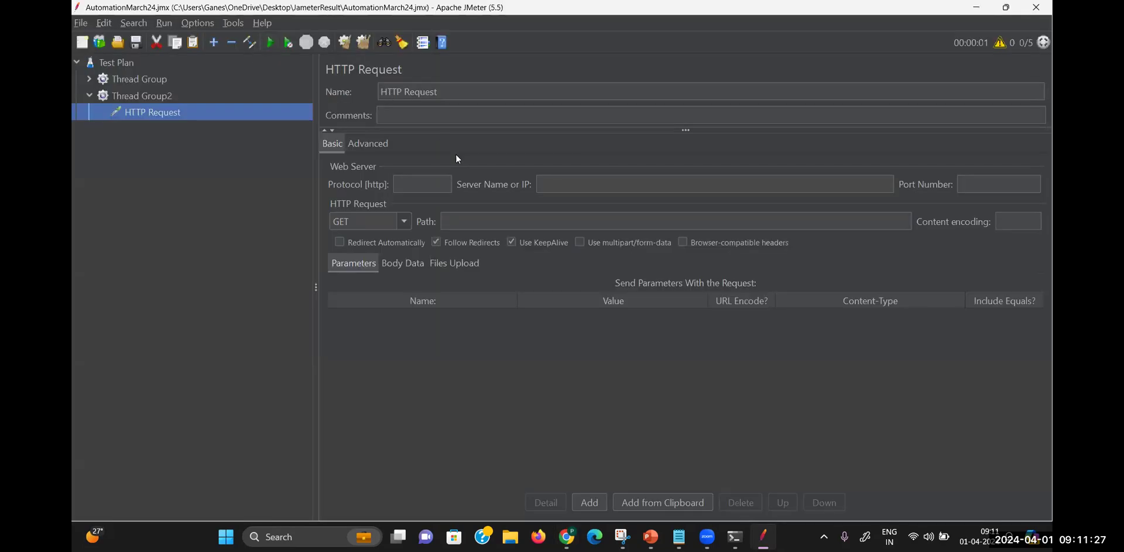
Split the pasted address into protocol https, server name jmeter.apache.org and path /
click(548, 180)
key(ctrl+v)
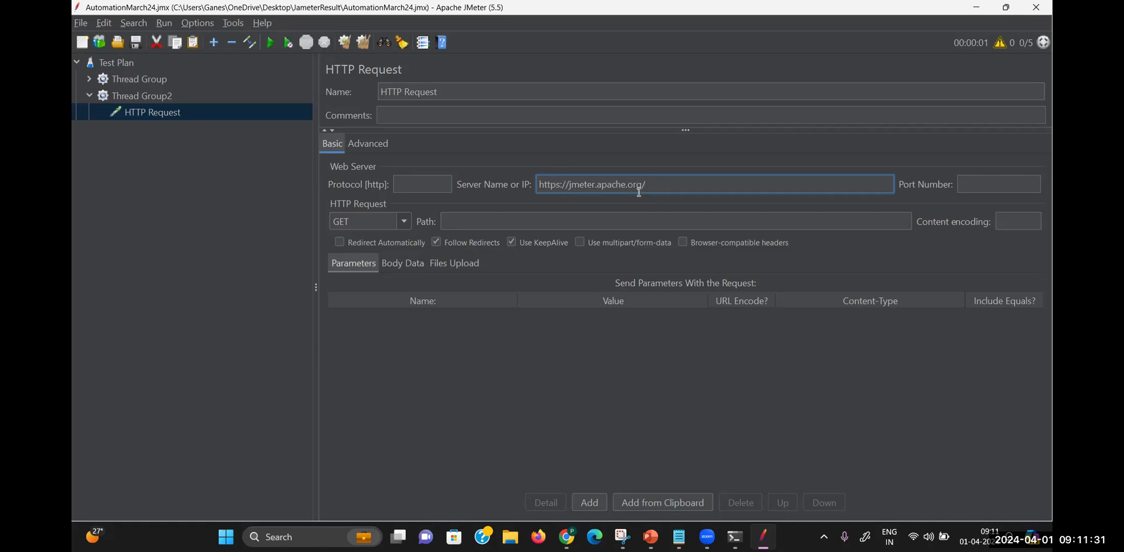
drag(559, 184, 532, 187)
key(ctrl+x)
click(420, 182)
key(ctrl+v)
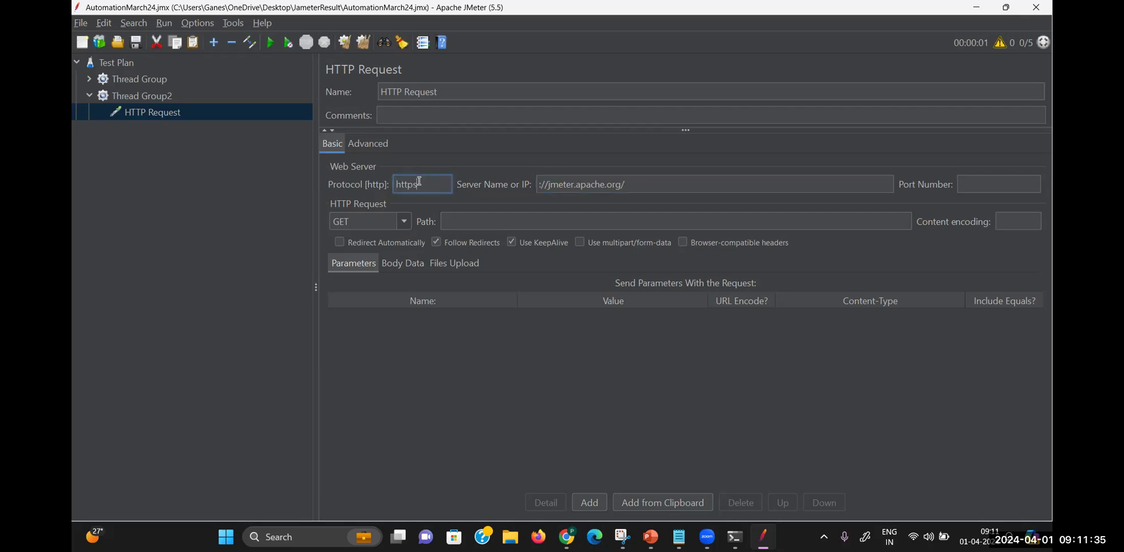
click(549, 185)
key(BackSpace)
key(BackSpace)
key(BackSpace)
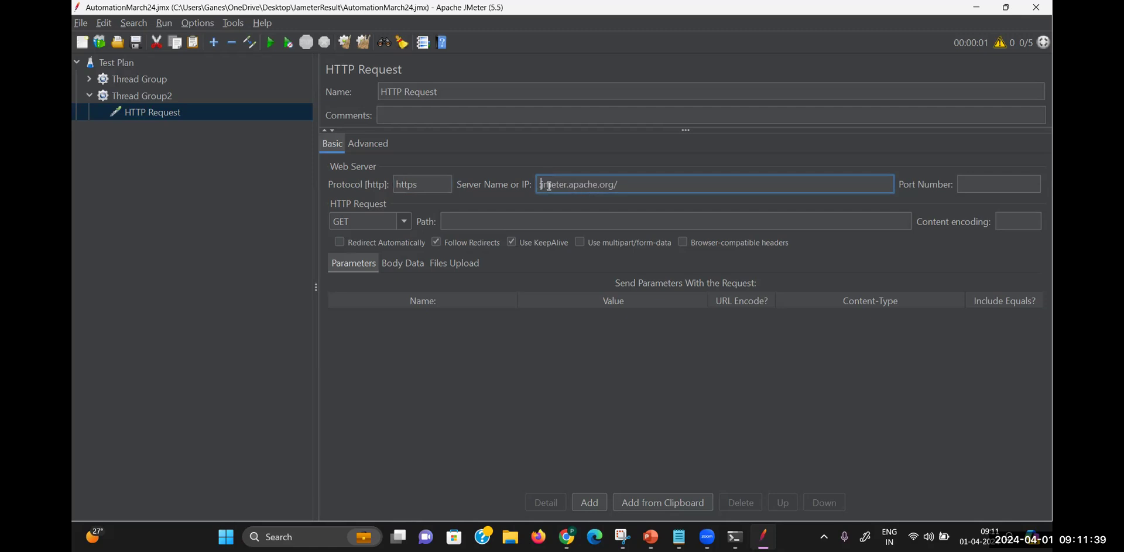
click(639, 183)
click(595, 221)
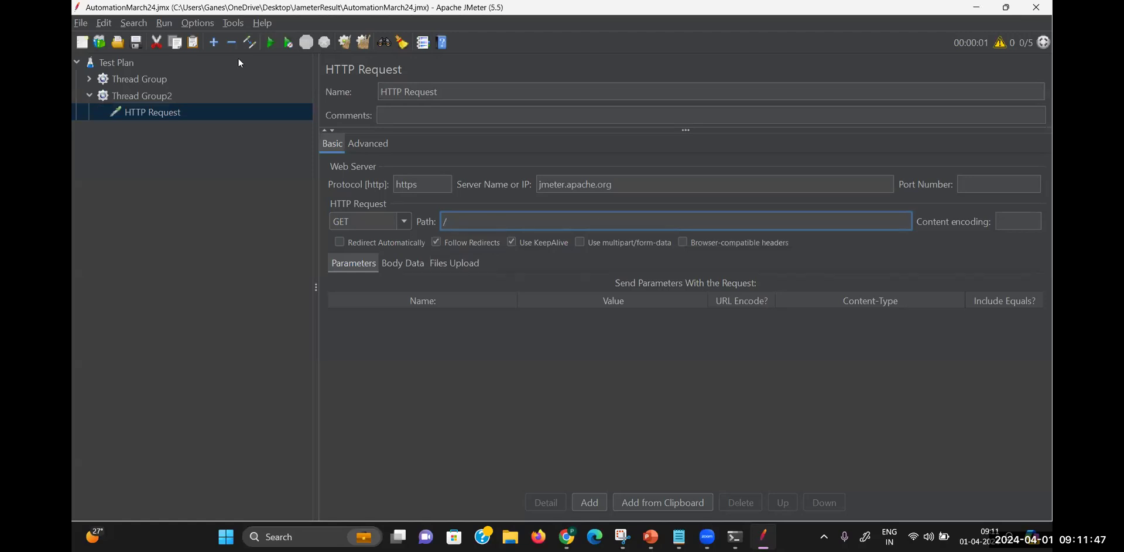
Zoom in the JMeter interface for readability
click(196, 23)
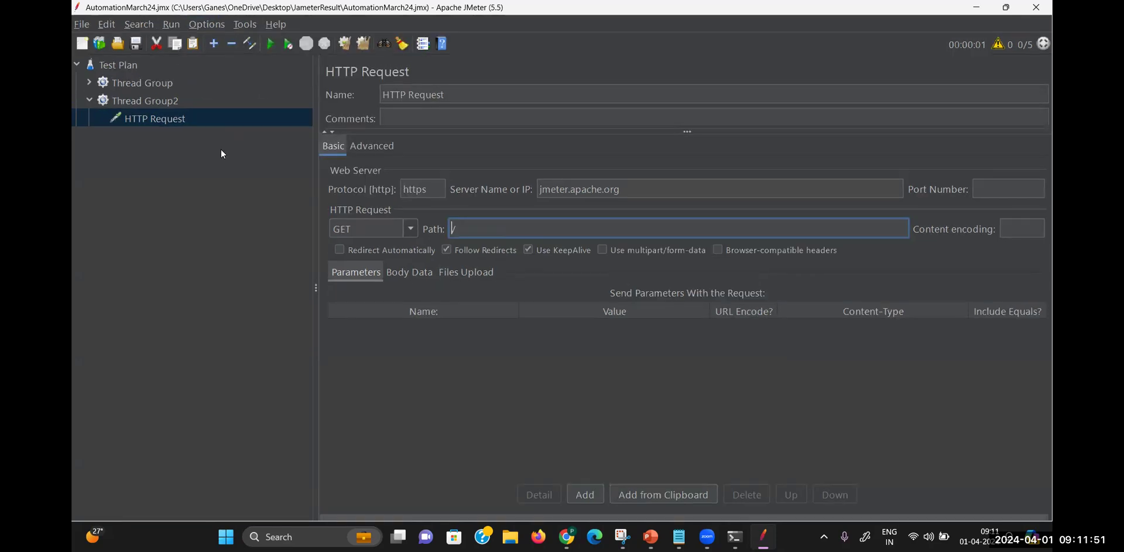
click(207, 25)
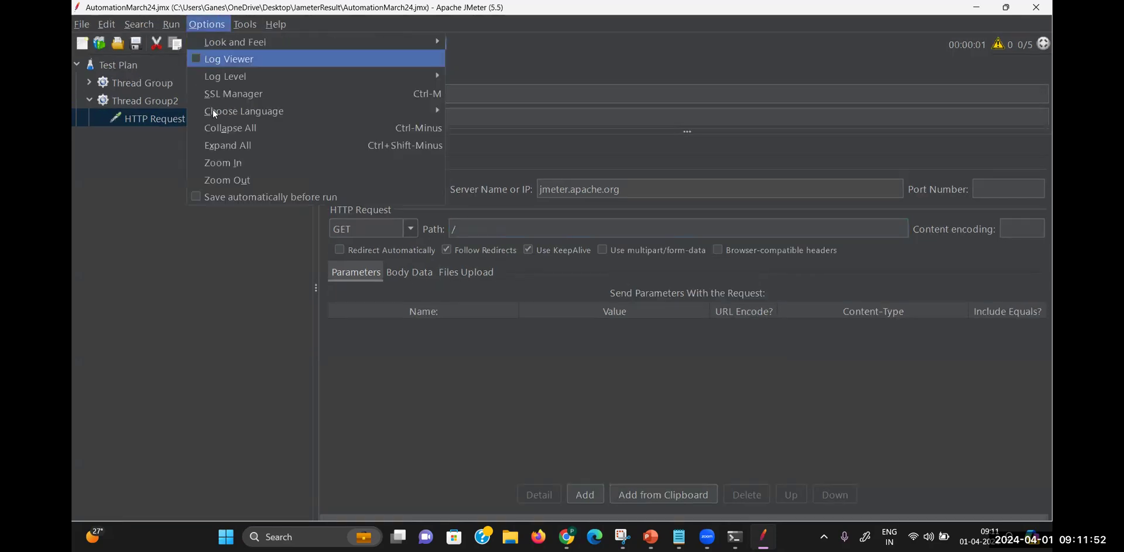
click(226, 168)
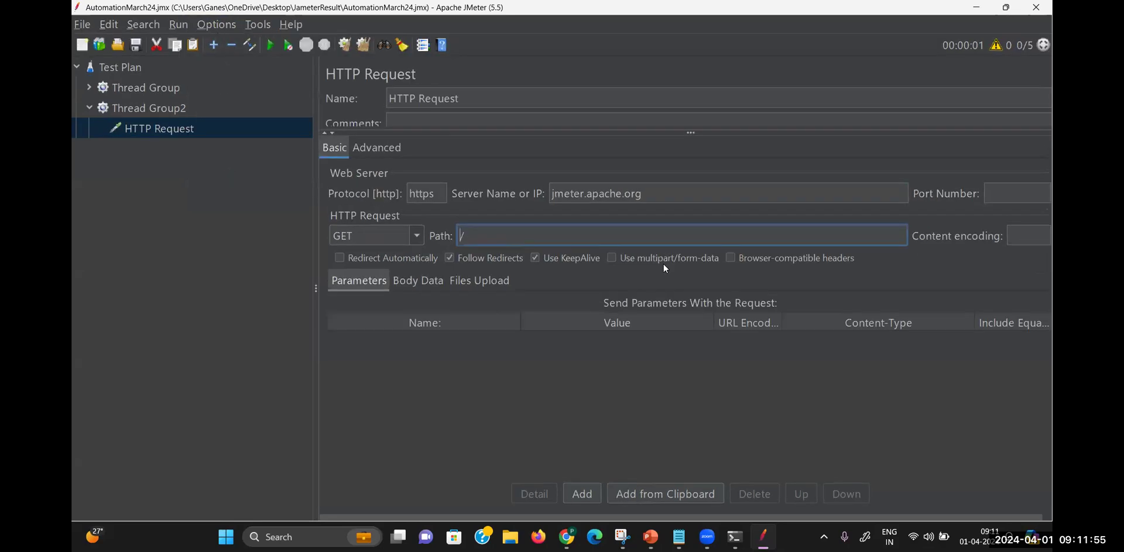
Rename the request to HomePage
drag(664, 192, 525, 197)
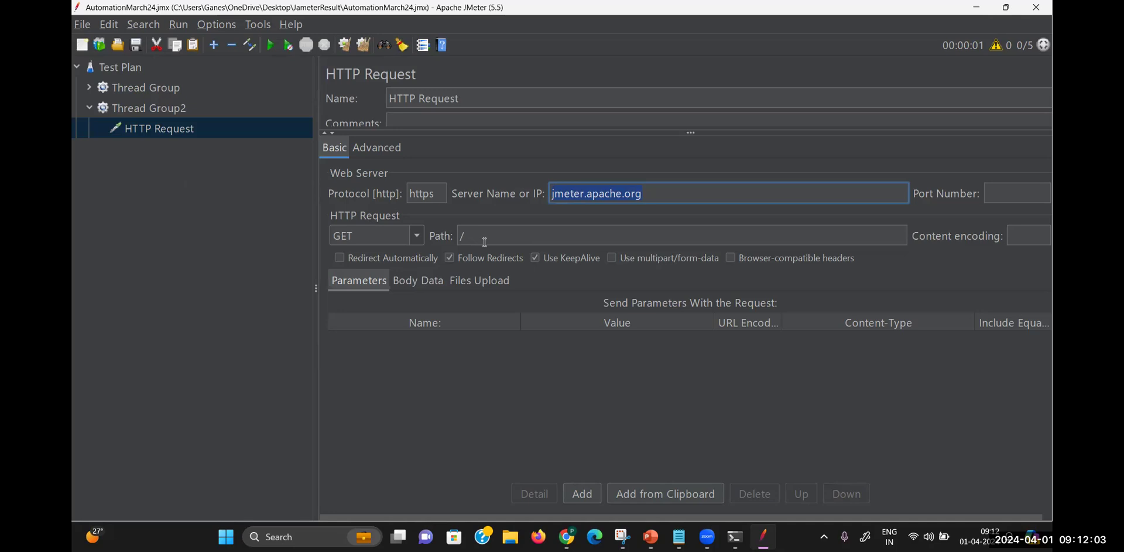
drag(464, 93, 360, 97)
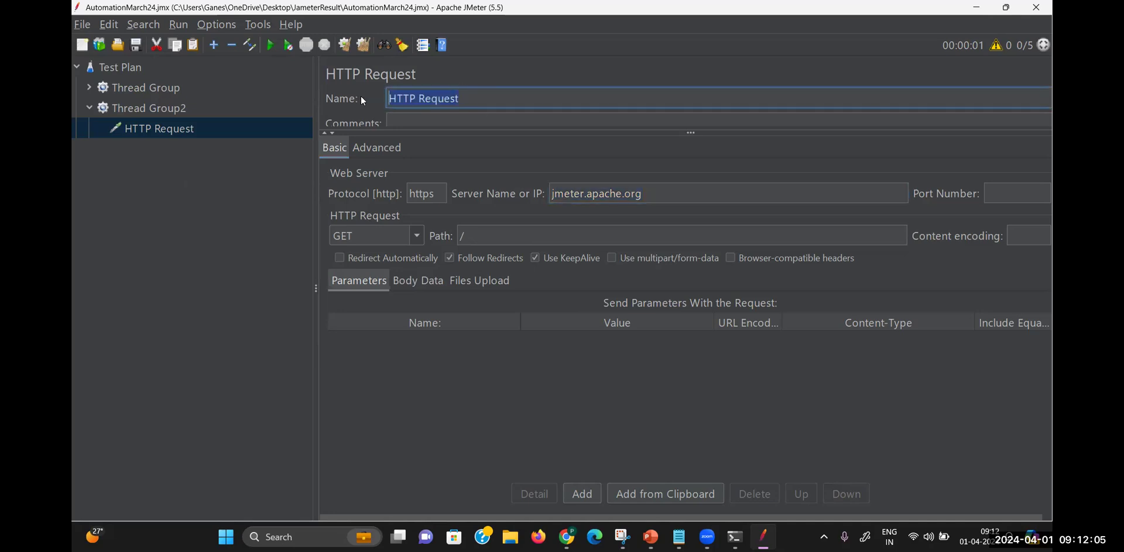
text(HomePage)
click(495, 120)
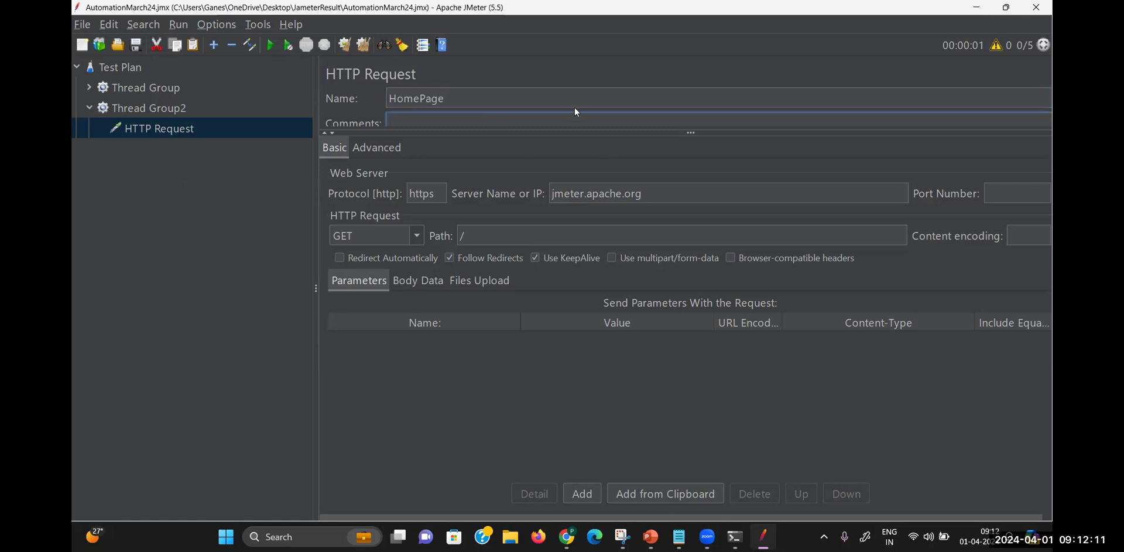
Add a second HTTP Request sampler under Thread Group2
right_click(160, 106)
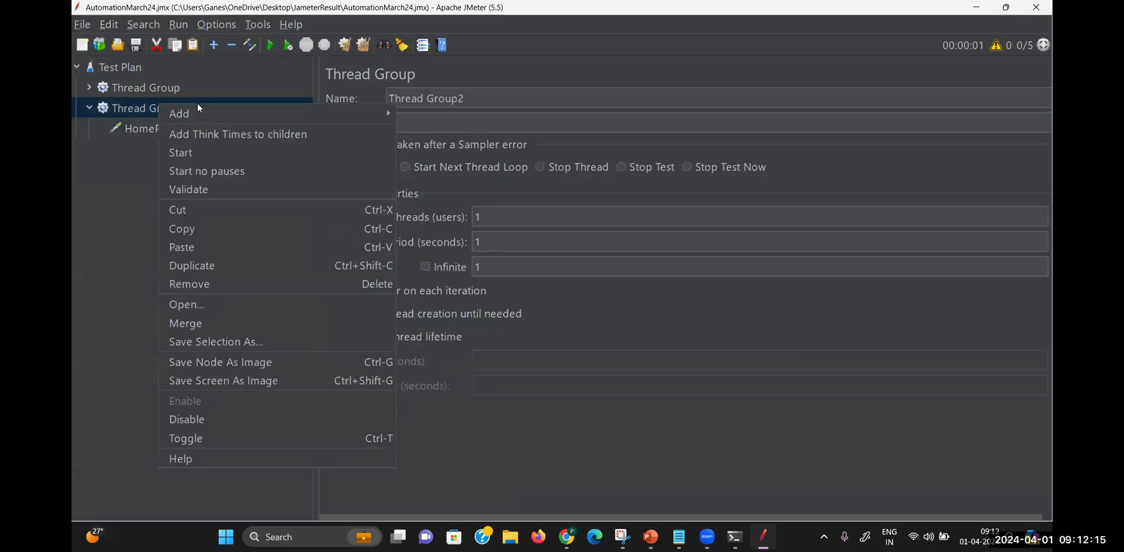
mouse_move(209, 111)
mouse_move(458, 119)
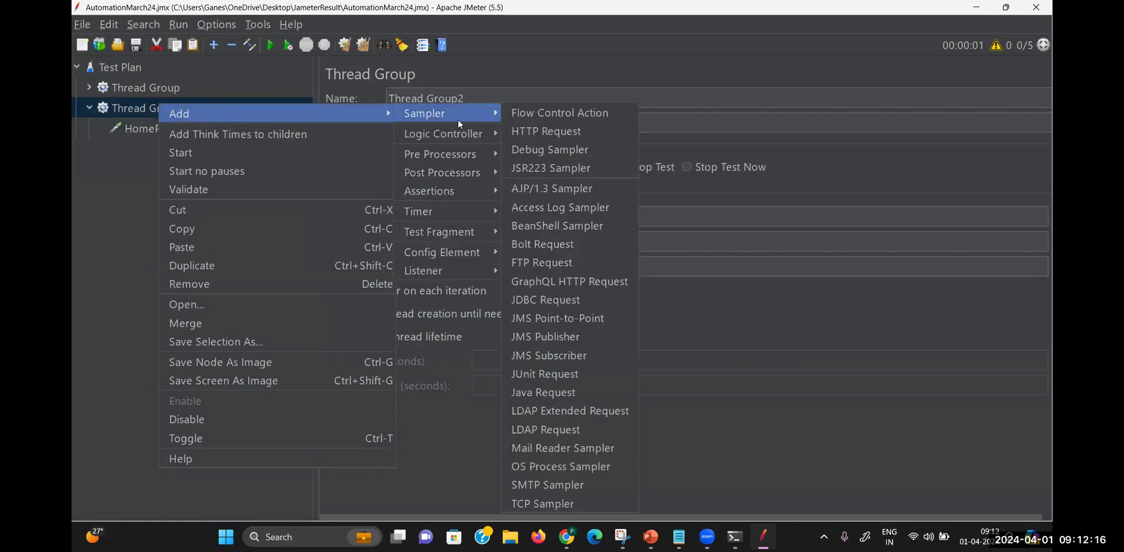
click(552, 135)
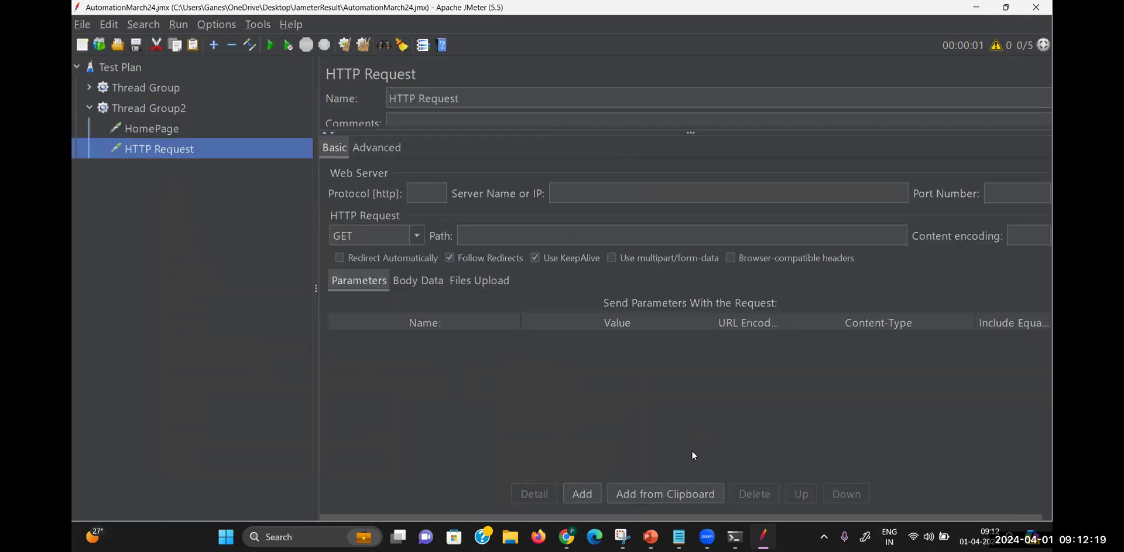
click(567, 536)
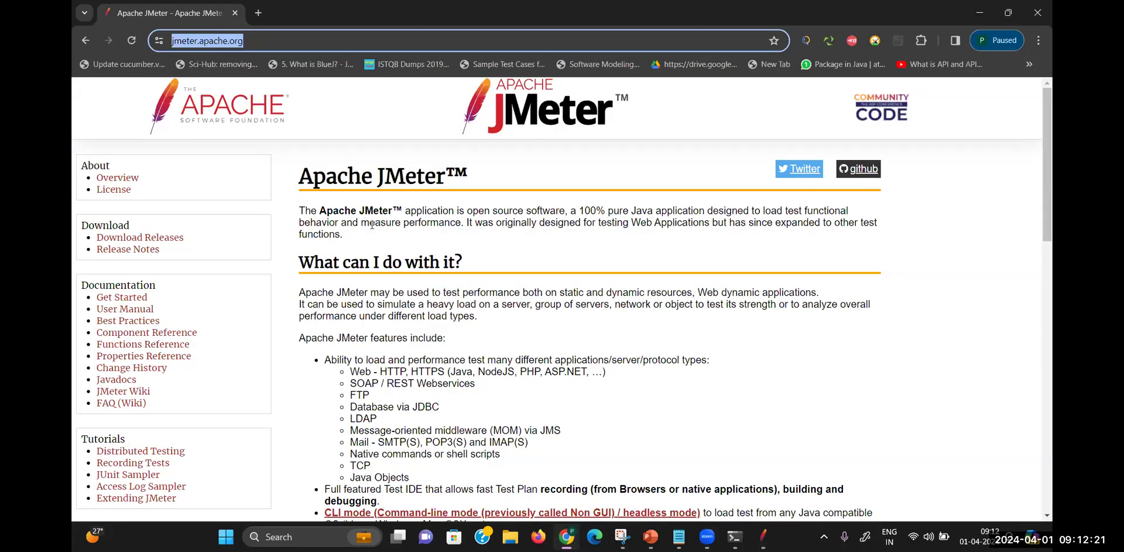
click(132, 310)
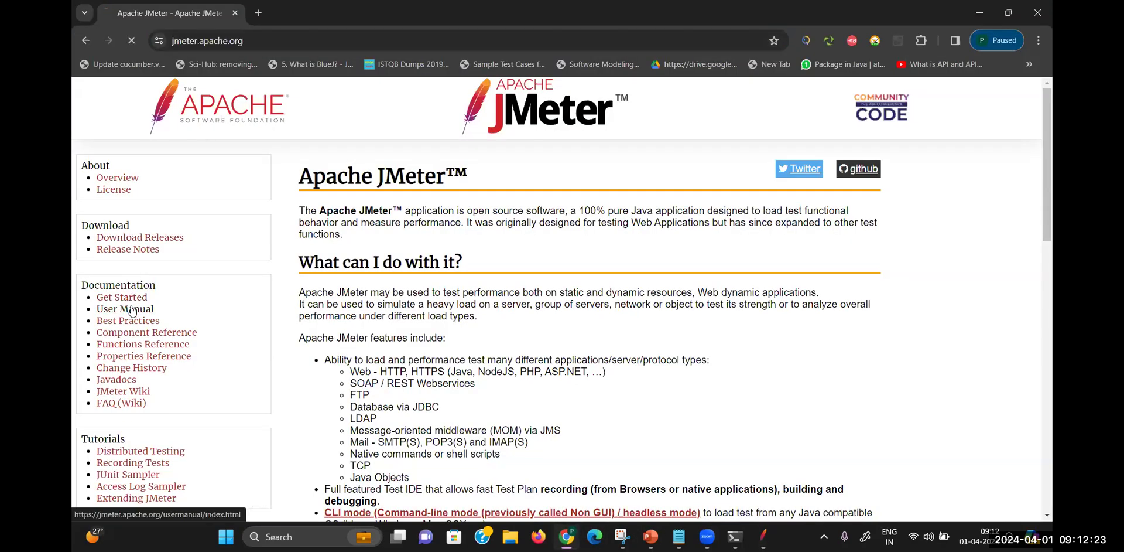
click(225, 39)
key(ctrl+c)
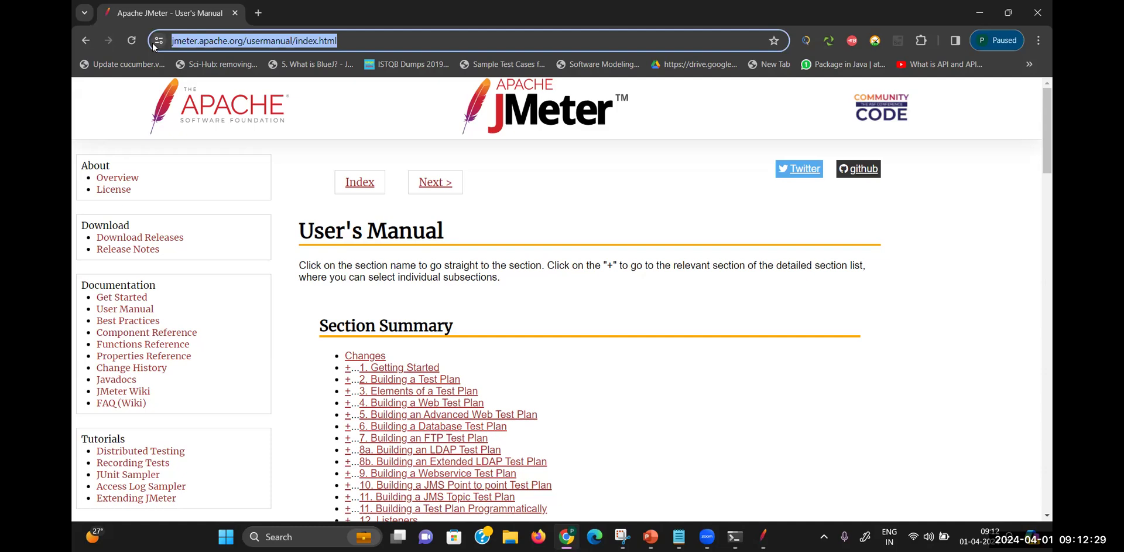
click(763, 537)
click(581, 197)
key(ctrl+v)
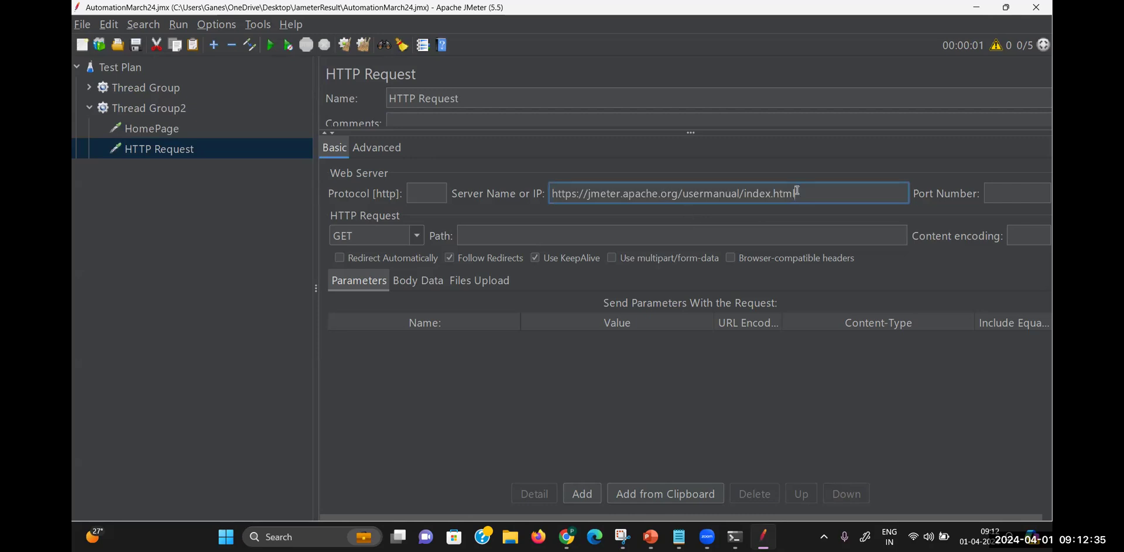
Split the URL into protocol https, server jmeter.apache.org and path /usermanual/index.html
drag(794, 194, 680, 198)
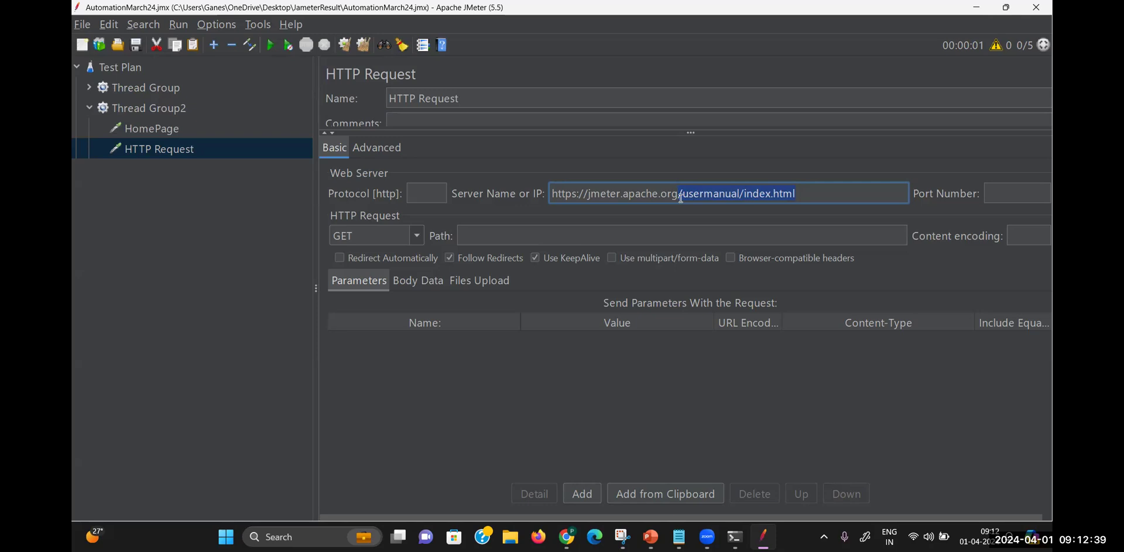
key(ctrl+x)
click(647, 240)
key(ctrl+v)
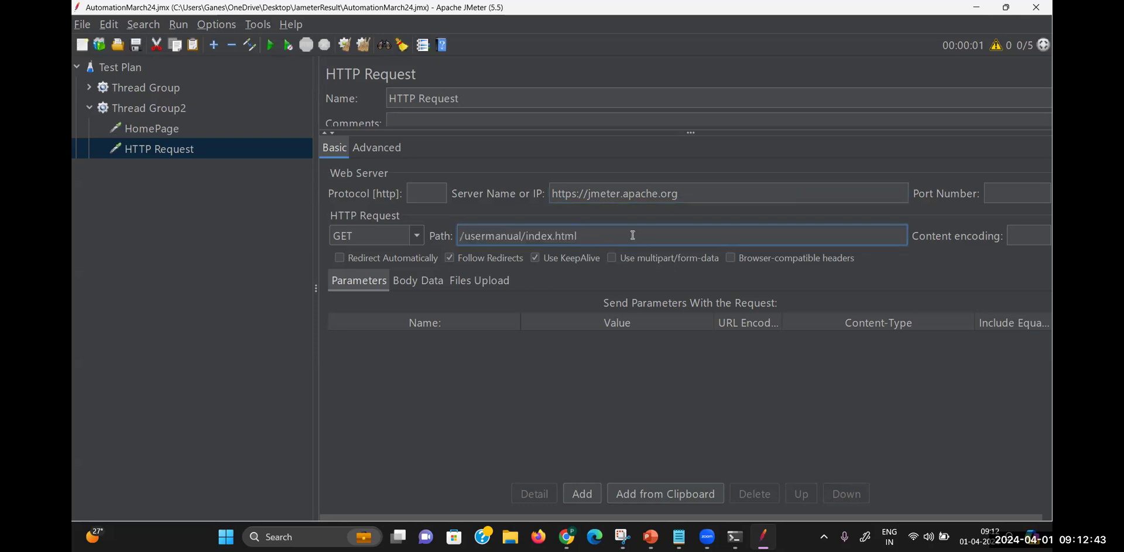
drag(587, 194, 534, 199)
key(ctrl+x)
click(426, 194)
key(ctrl+v)
key(BackSpace)
key(BackSpace)
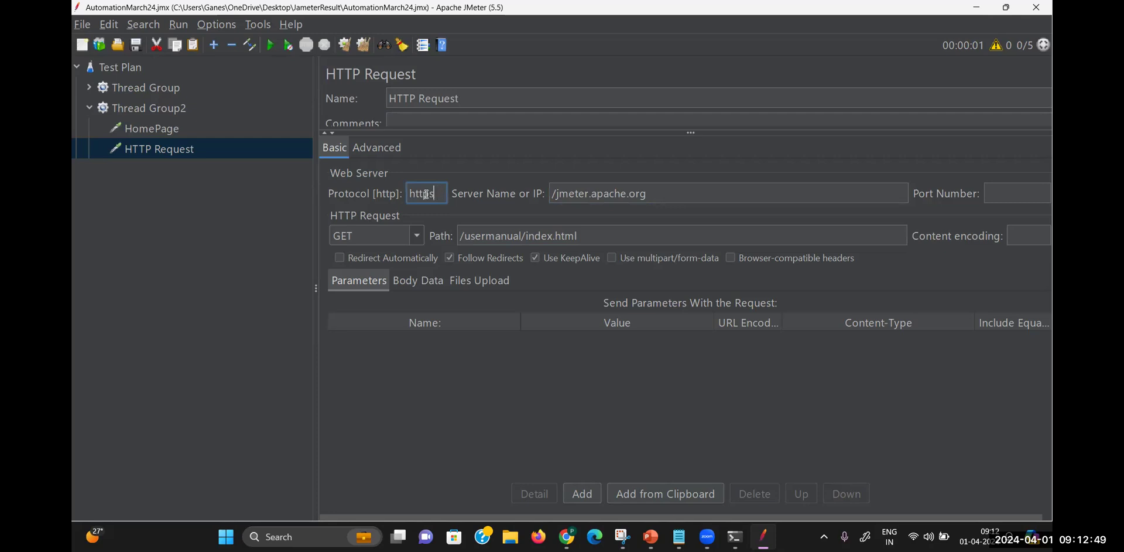
click(559, 193)
key(BackSpace)
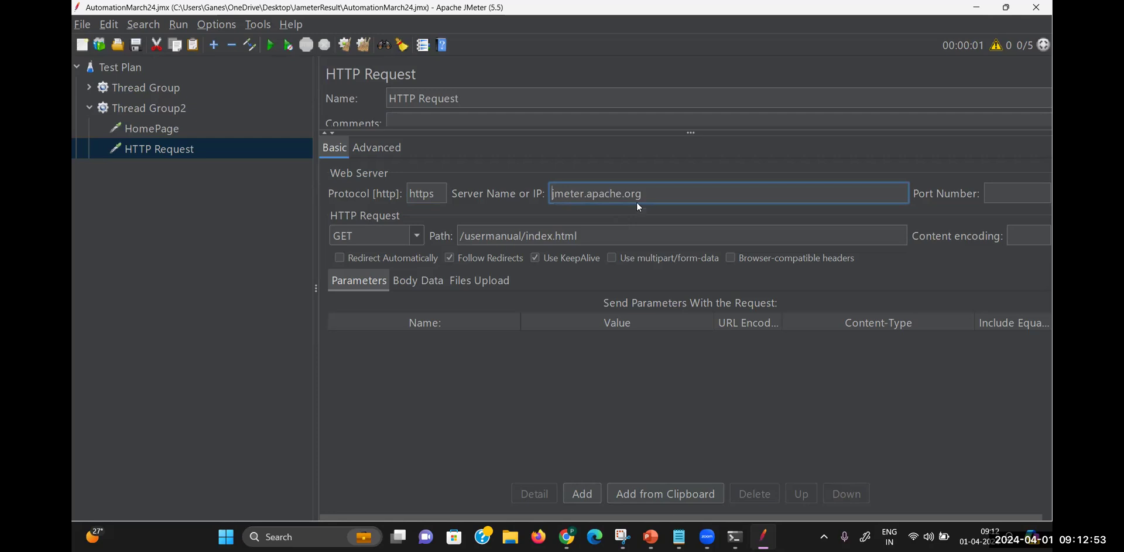
Check the three fields and rename the request to UserManual
drag(652, 189, 549, 186)
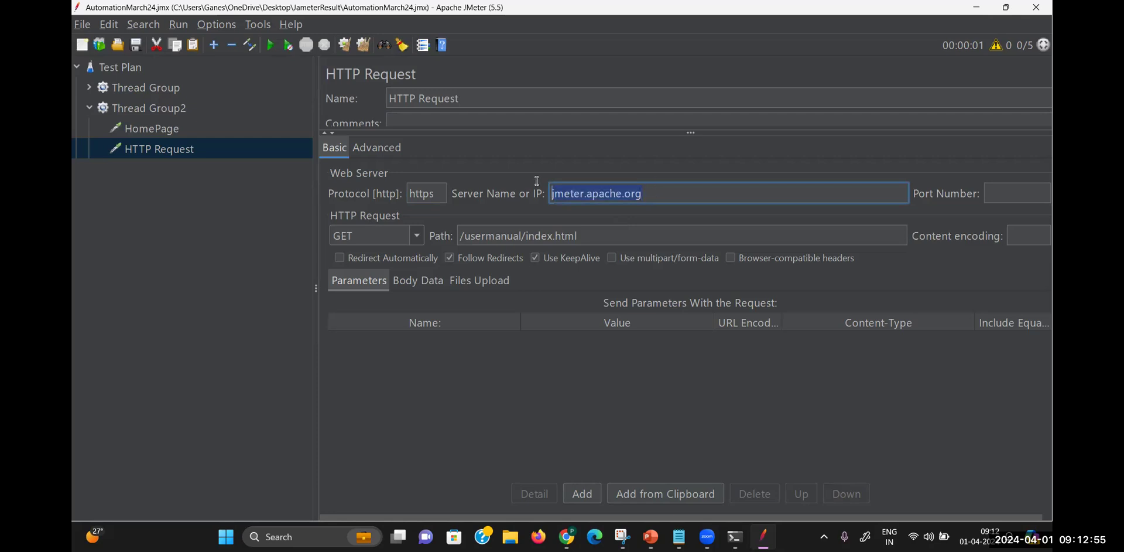
drag(443, 194, 400, 193)
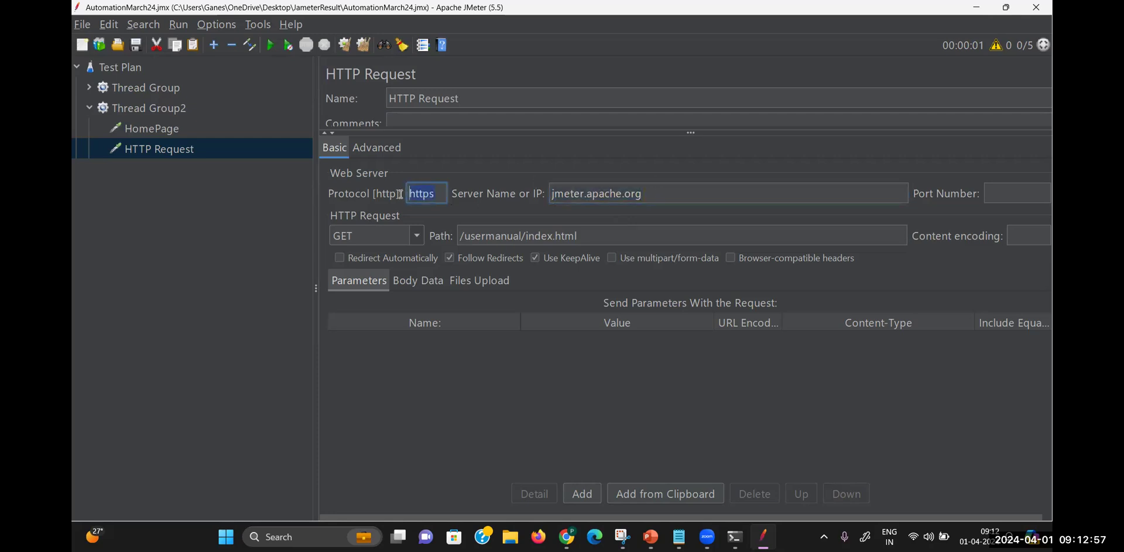
drag(580, 235, 437, 237)
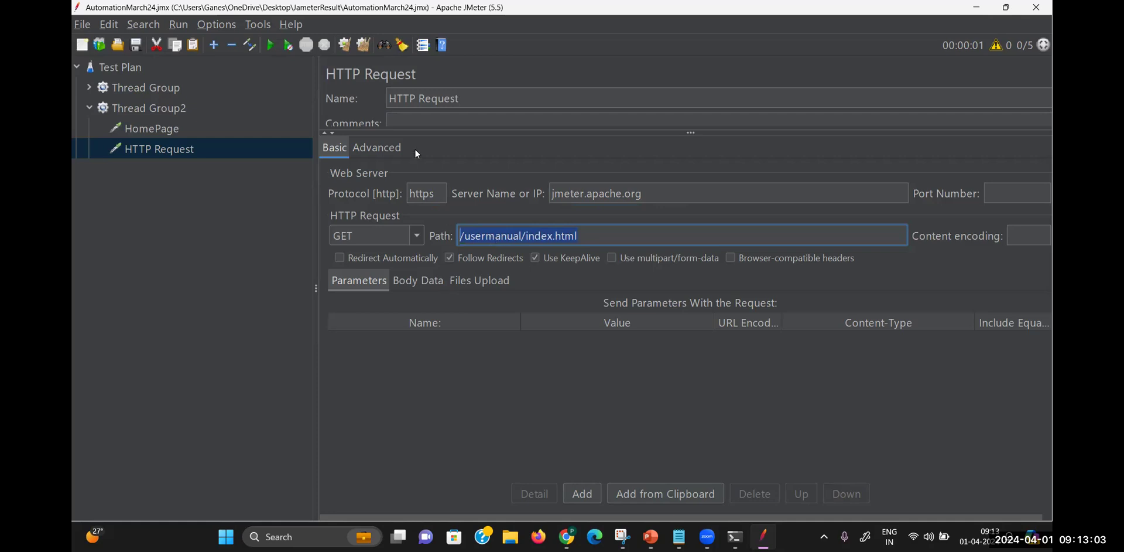
drag(477, 99, 376, 100)
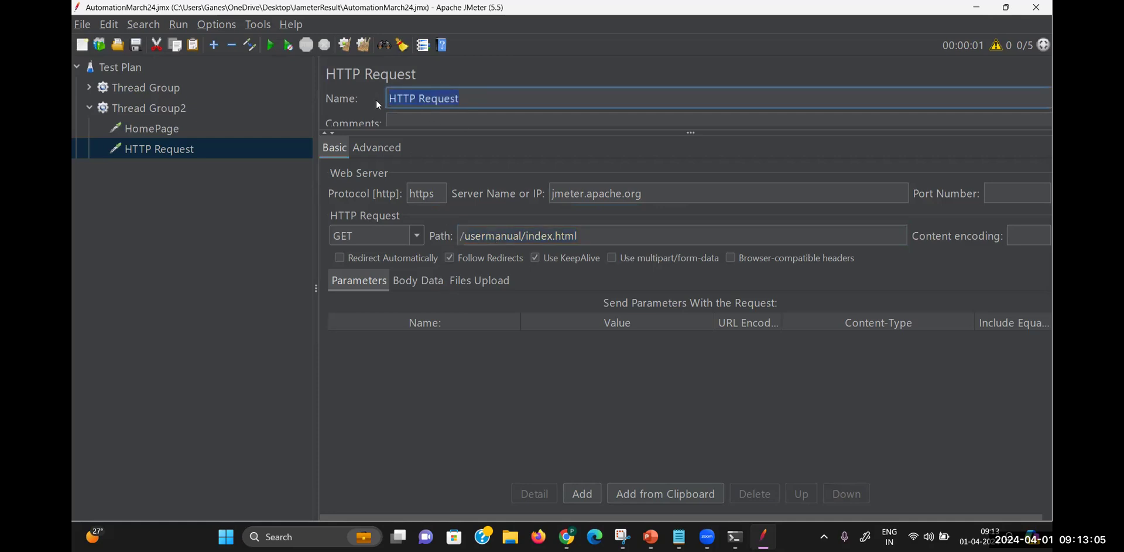
text(UserManual)
click(462, 152)
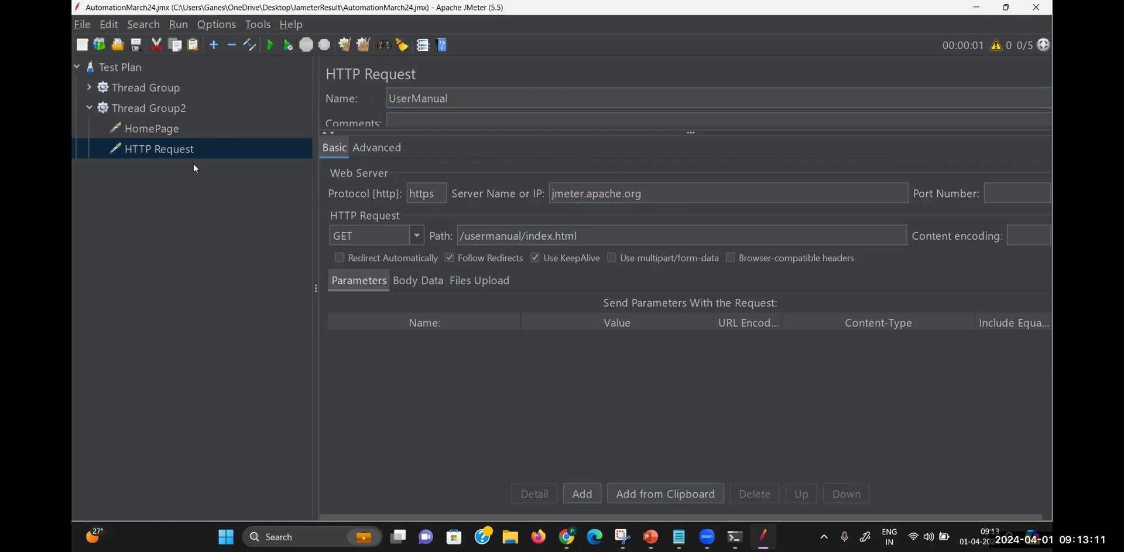
click(230, 113)
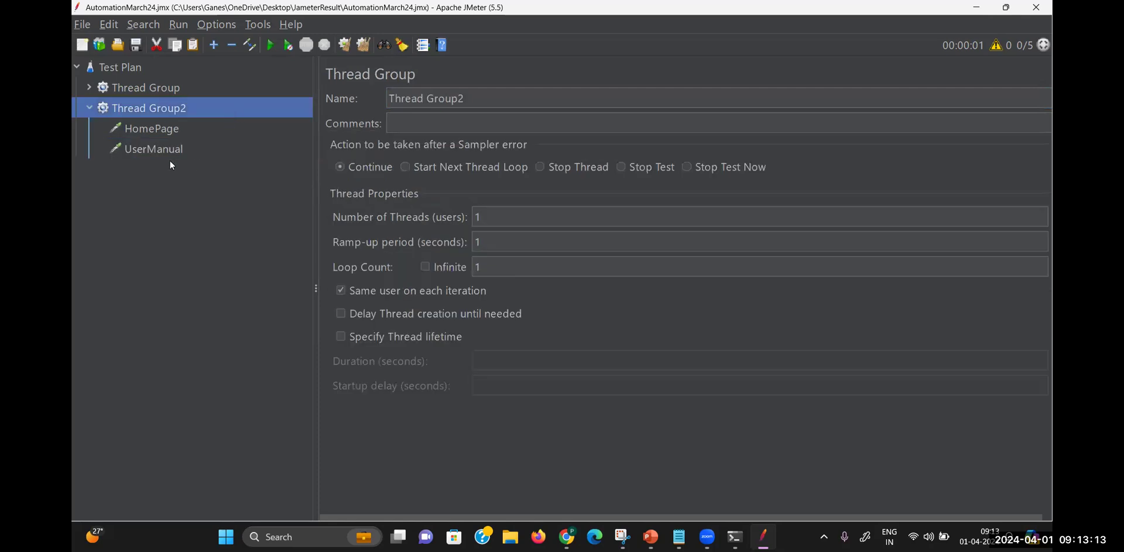
Attach View Results in Table and View Results Tree listeners to Thread Group2, then show the table
right_click(172, 110)
mouse_move(262, 117)
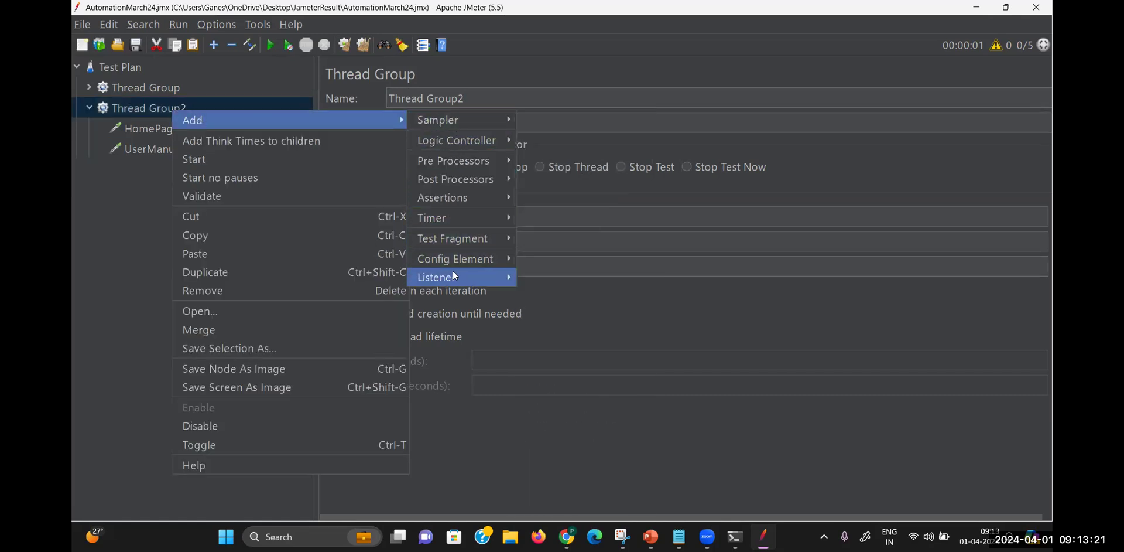
mouse_move(479, 275)
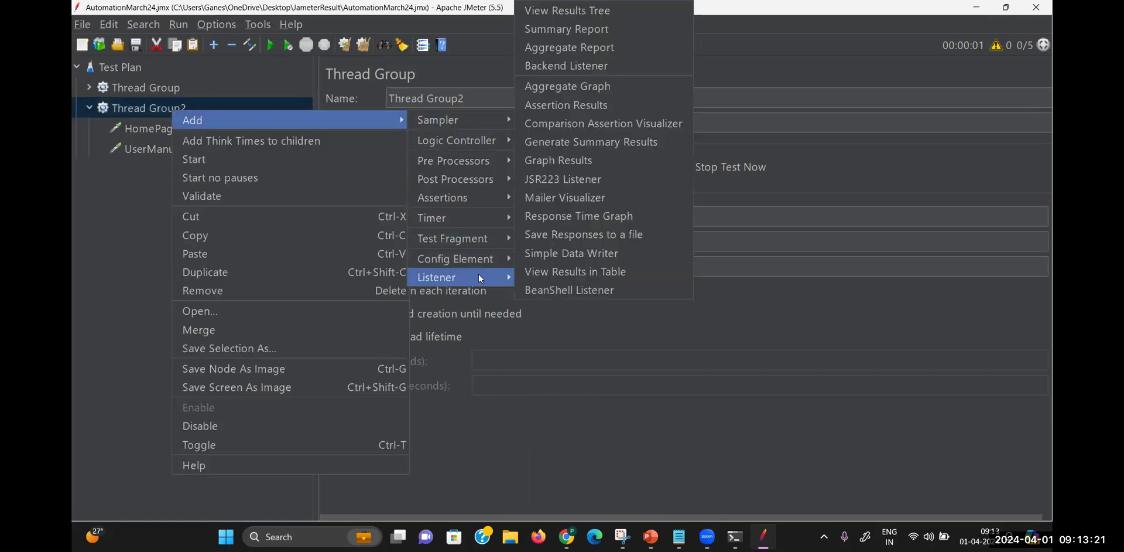
click(581, 273)
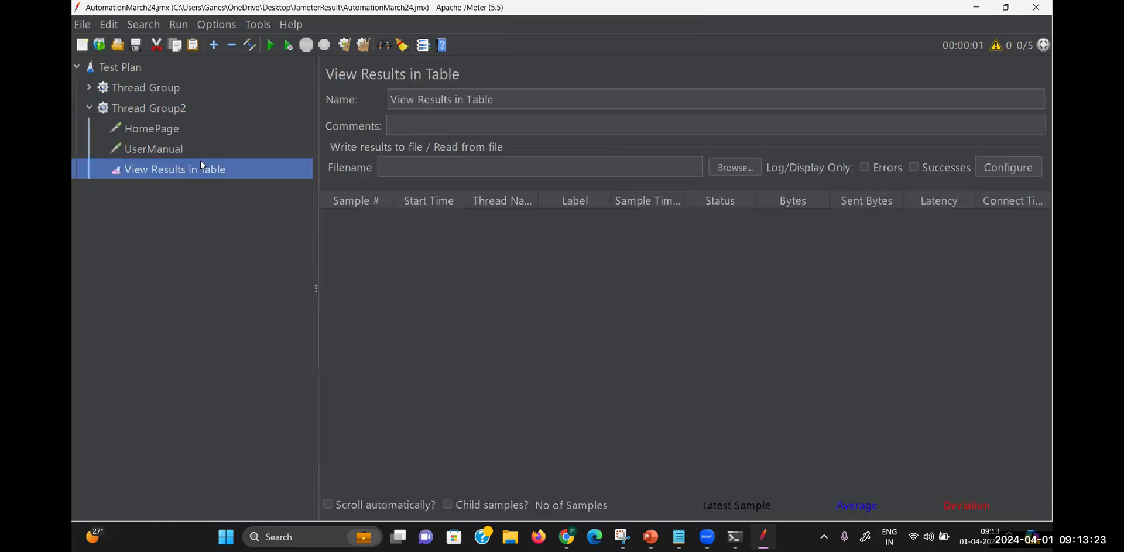
right_click(177, 108)
mouse_move(301, 116)
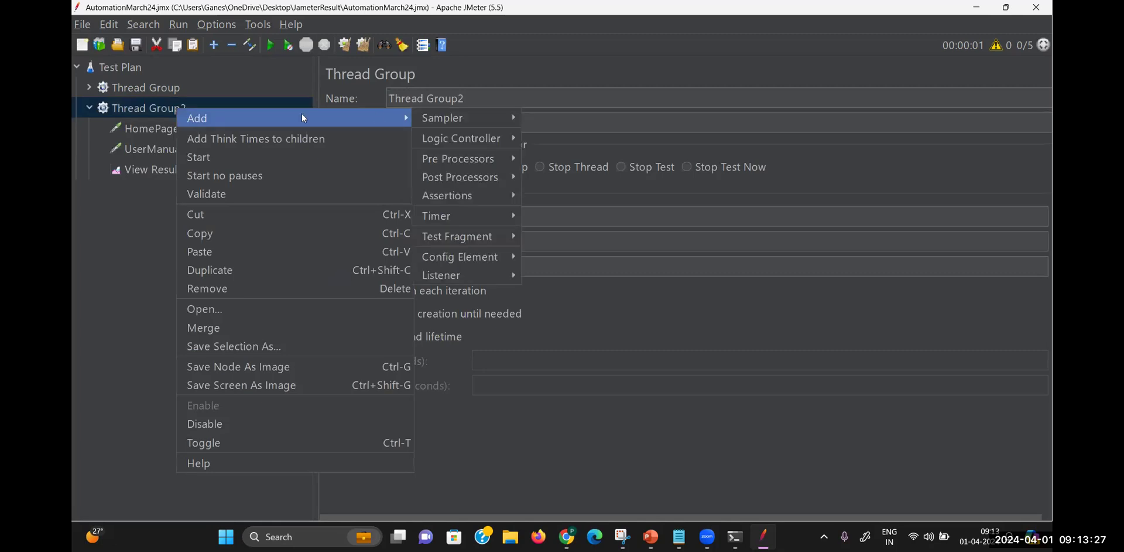
mouse_move(469, 270)
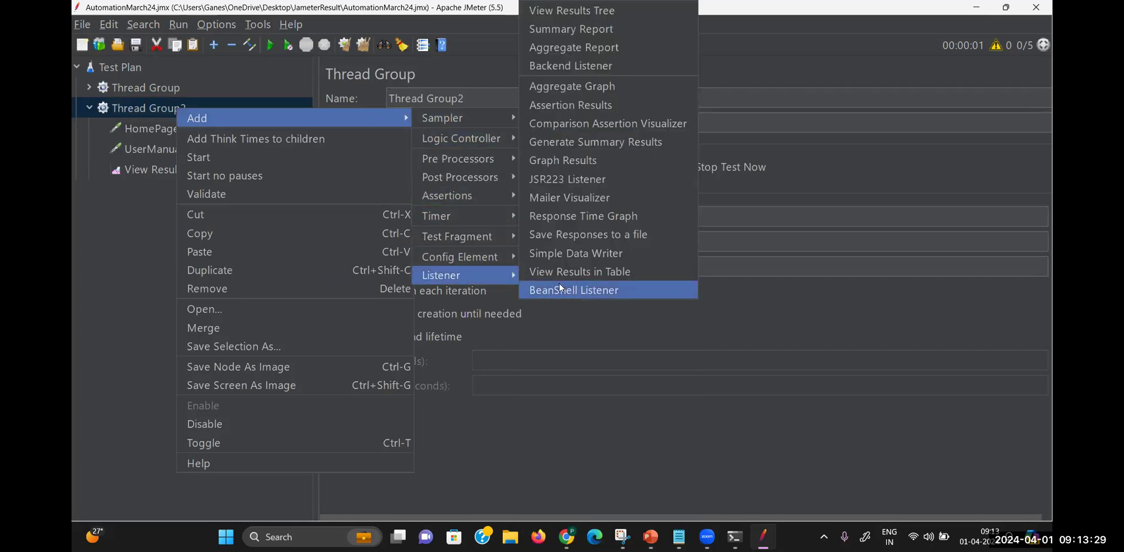
click(572, 12)
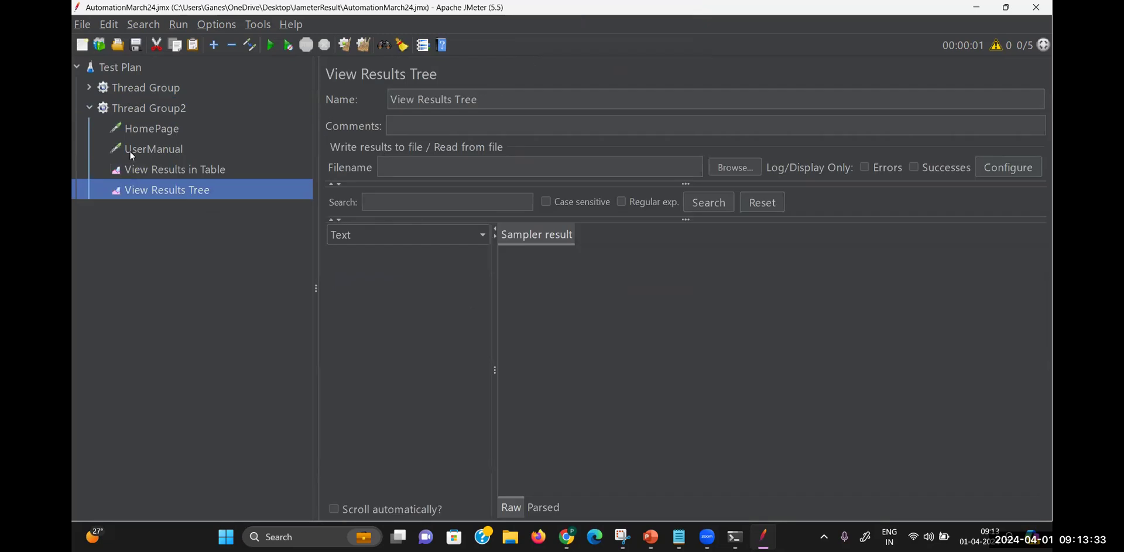
click(172, 172)
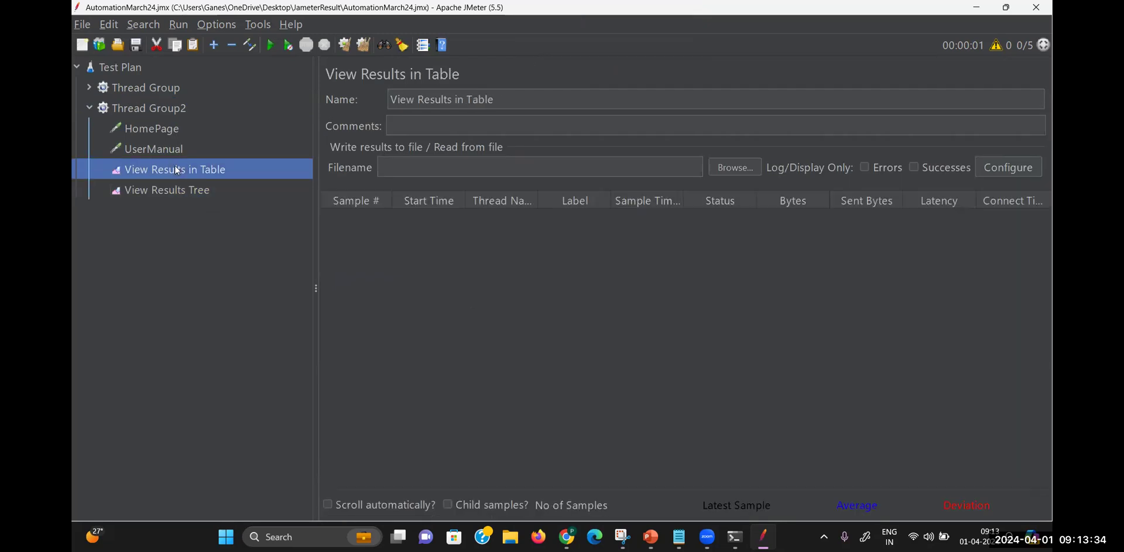
Run the test, yielding successful HomePage (326 ms) and UserManual (216 ms) samples
click(533, 7)
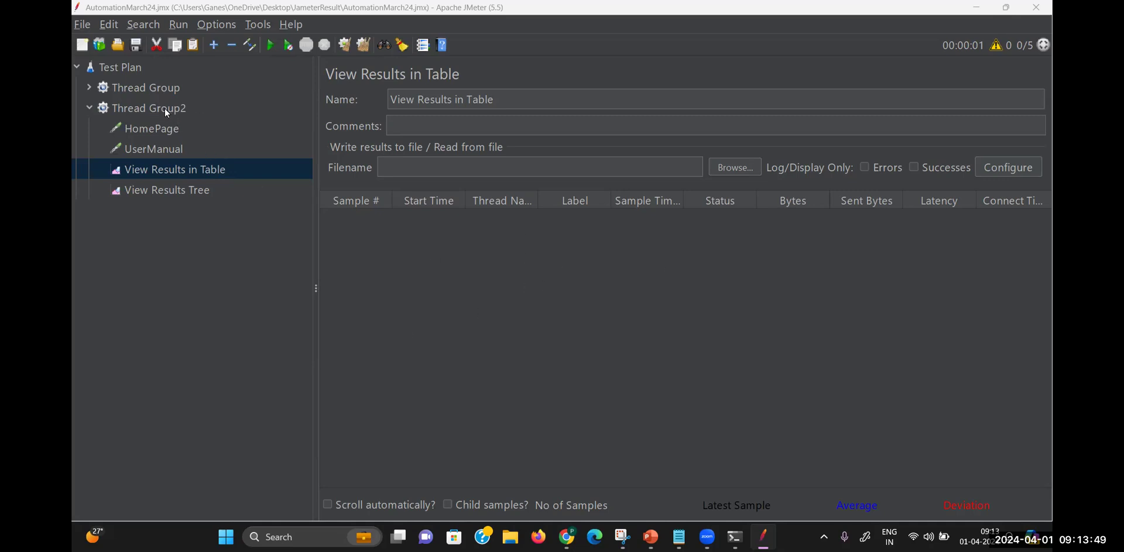
click(271, 45)
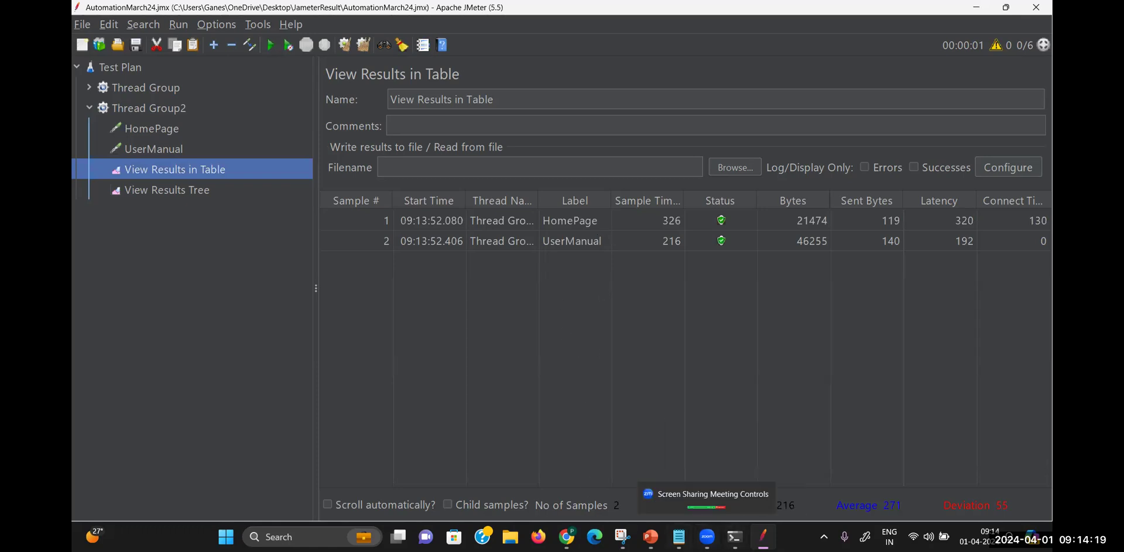
click(680, 537)
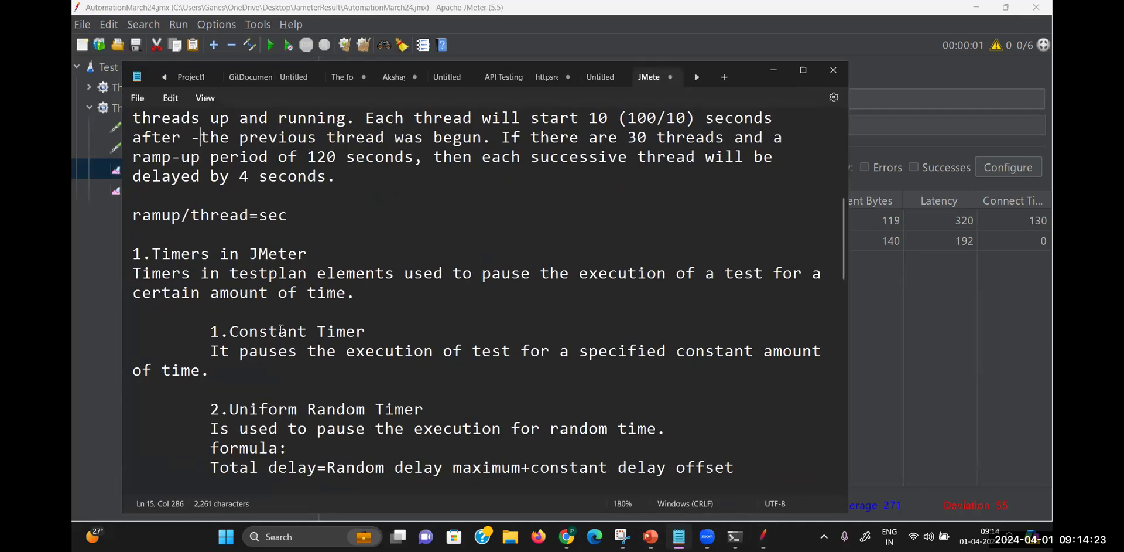
Read the Constant Timer notes in Notepad, then minimize Notepad
click(399, 326)
key(Down)
key(Down)
key(Down)
key(Down)
key(Down)
key(Down)
key(Down)
key(Down)
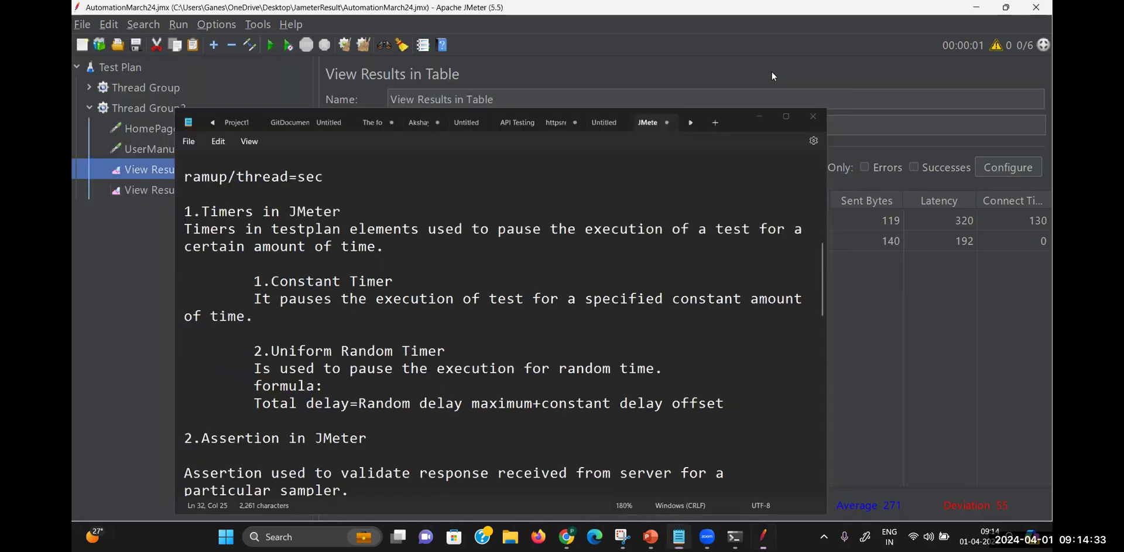
click(773, 73)
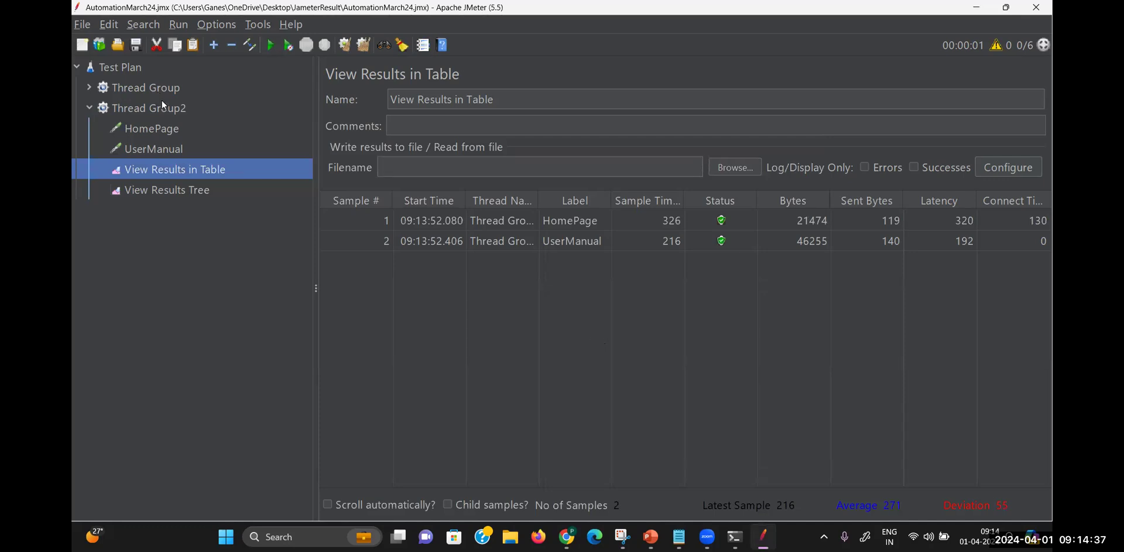
Insert a Constant Timer, default 300 ms delay, into Thread Group2
right_click(162, 106)
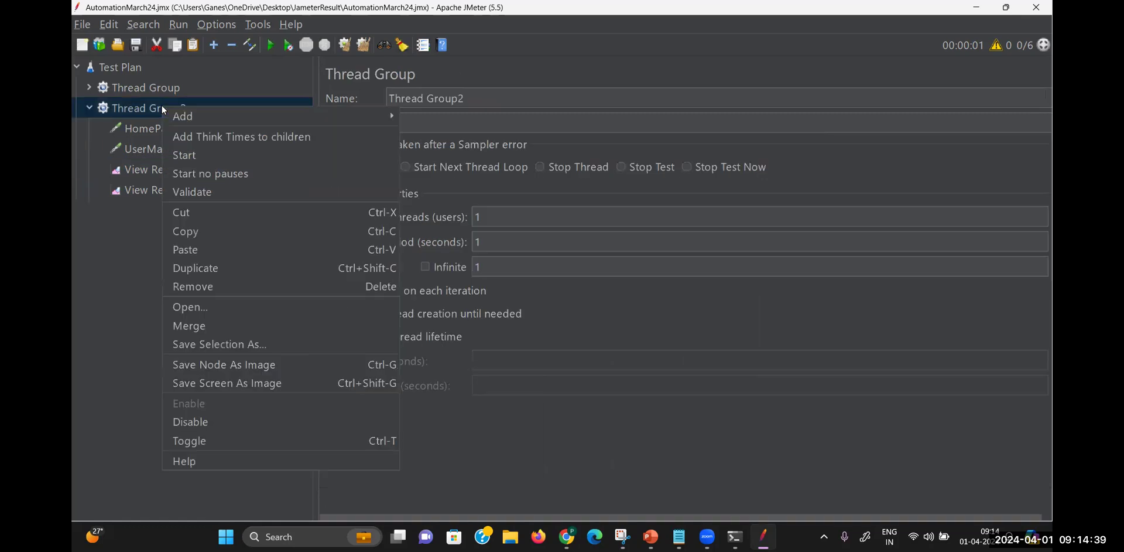
mouse_move(189, 115)
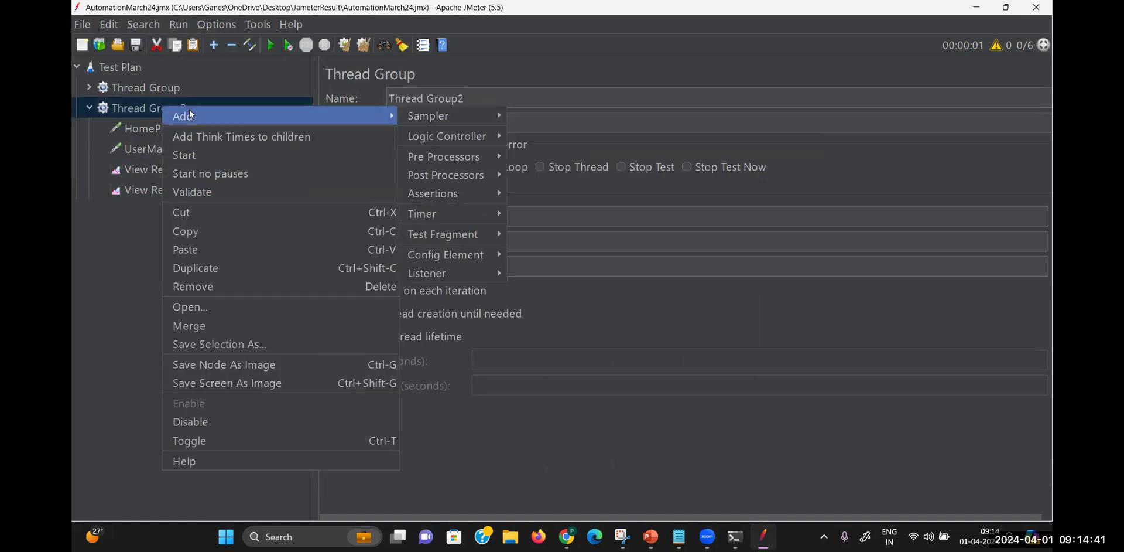
mouse_move(457, 214)
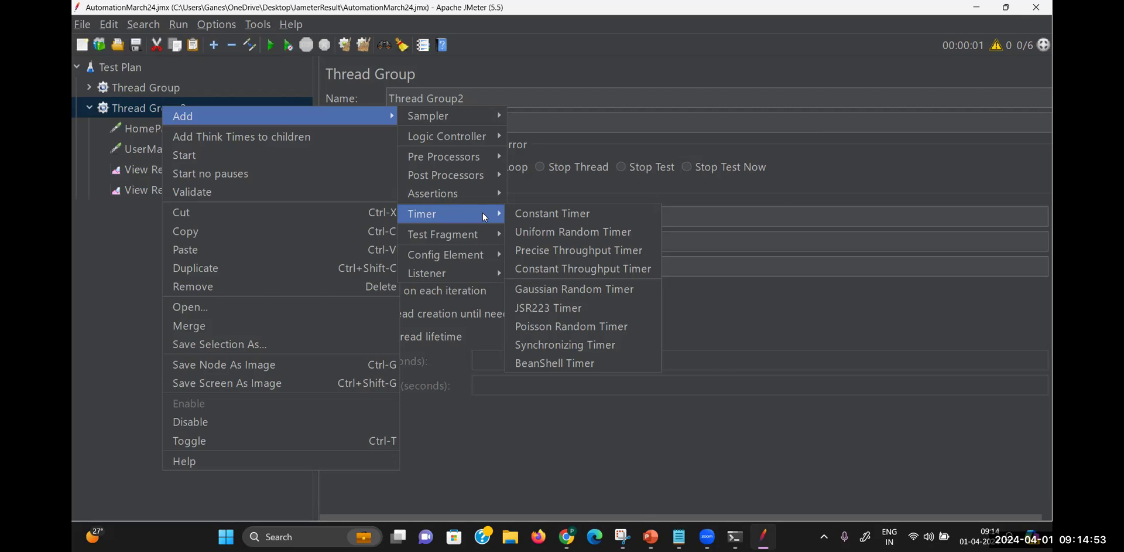
click(538, 216)
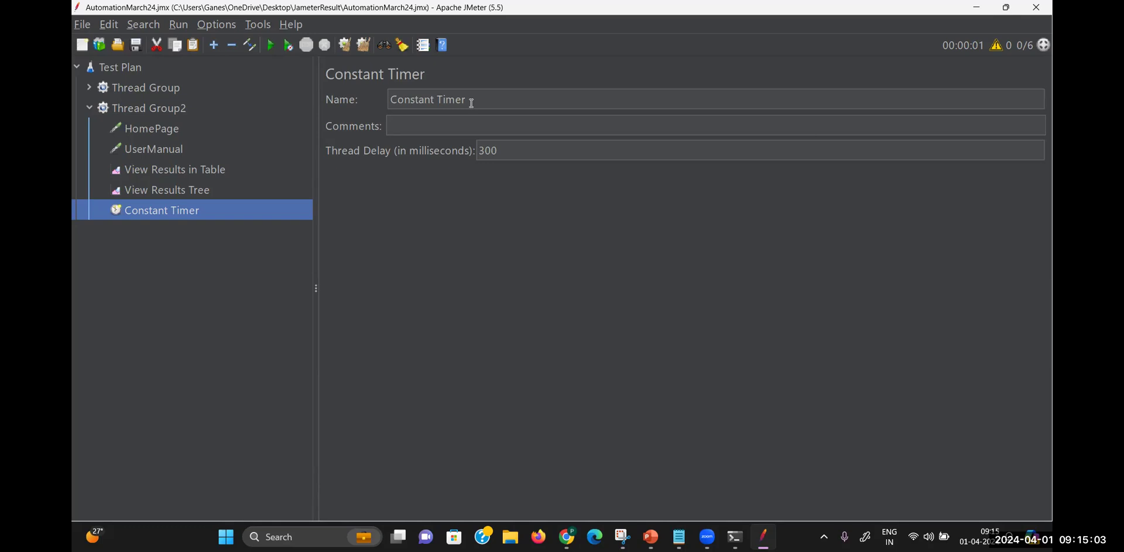
Change the Constant Timer's thread delay from 300 to 5000 ms
click(512, 152)
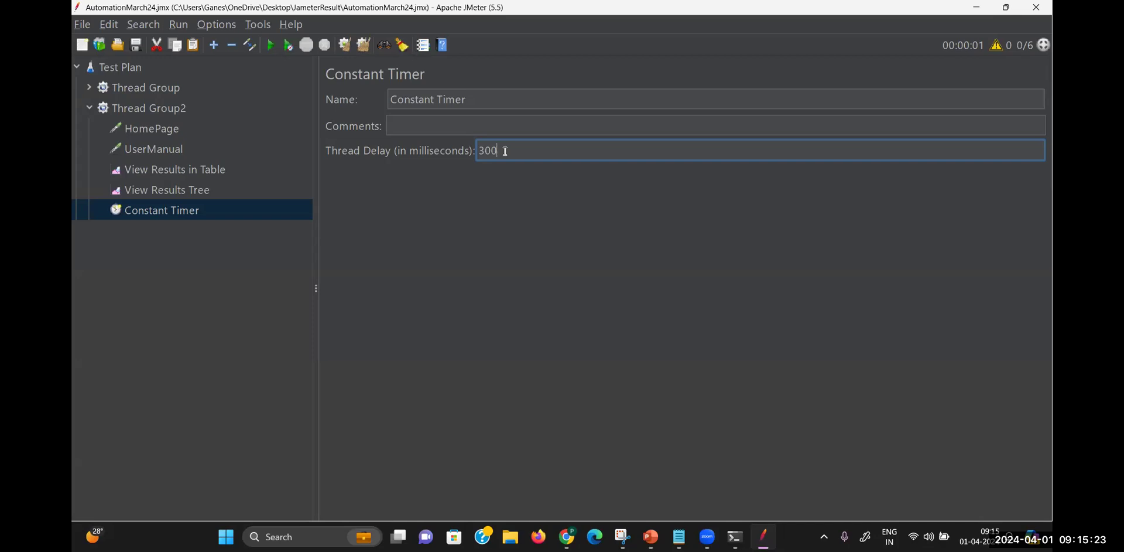
key(BackSpace)
key(BackSpace)
key(BackSpace)
text(5000)
click(210, 256)
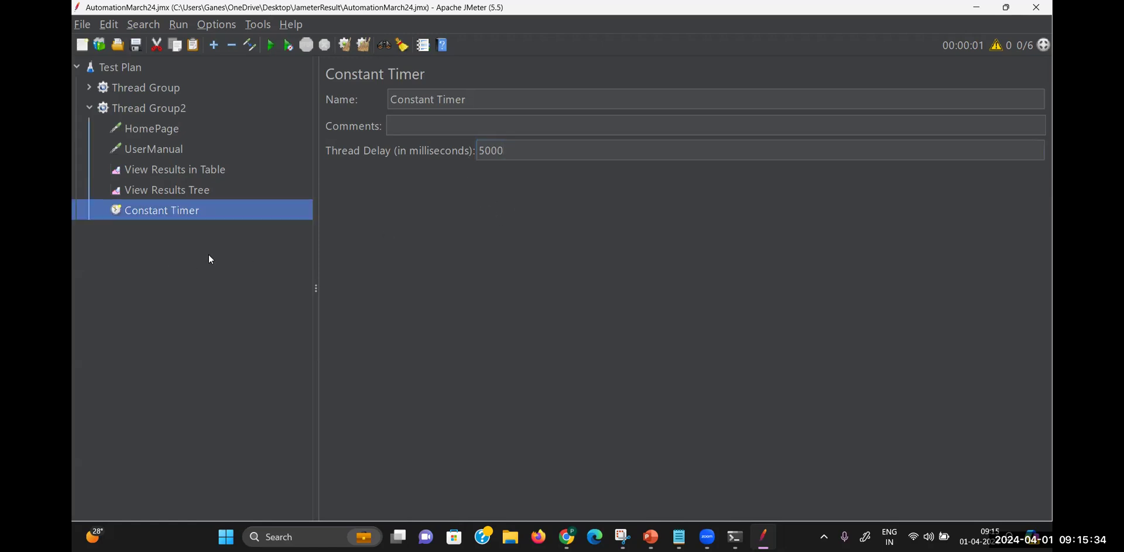
click(198, 173)
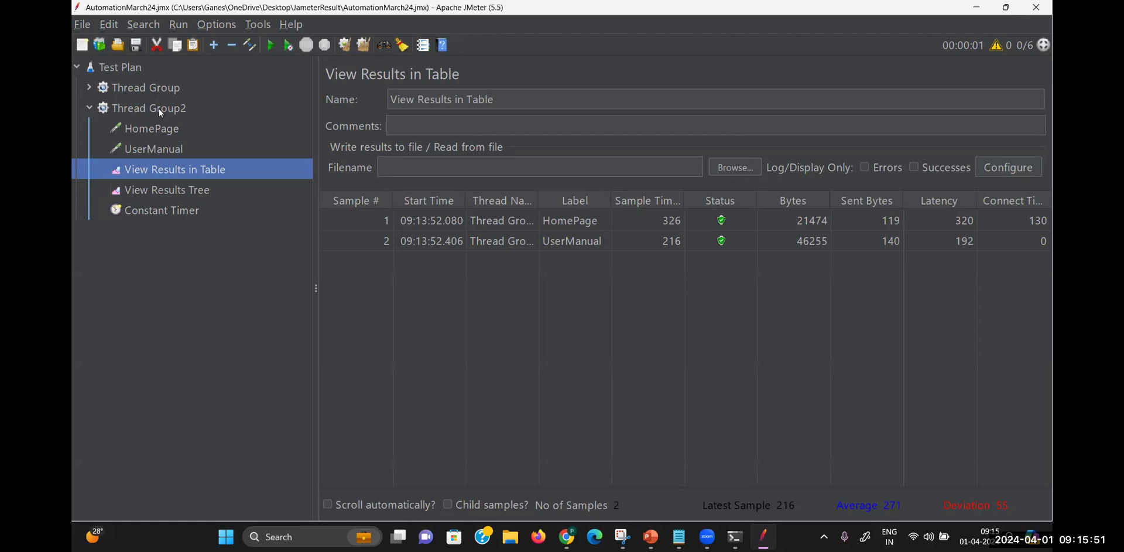
Reposition the Constant Timer between the HomePage and UserManual requests
click(173, 212)
drag(169, 147, 168, 146)
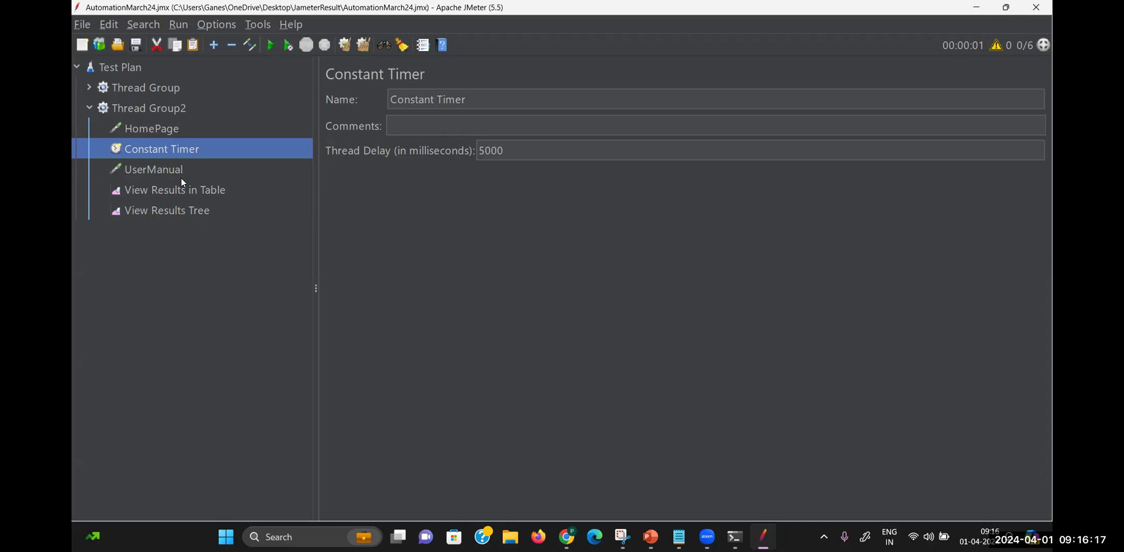
click(208, 192)
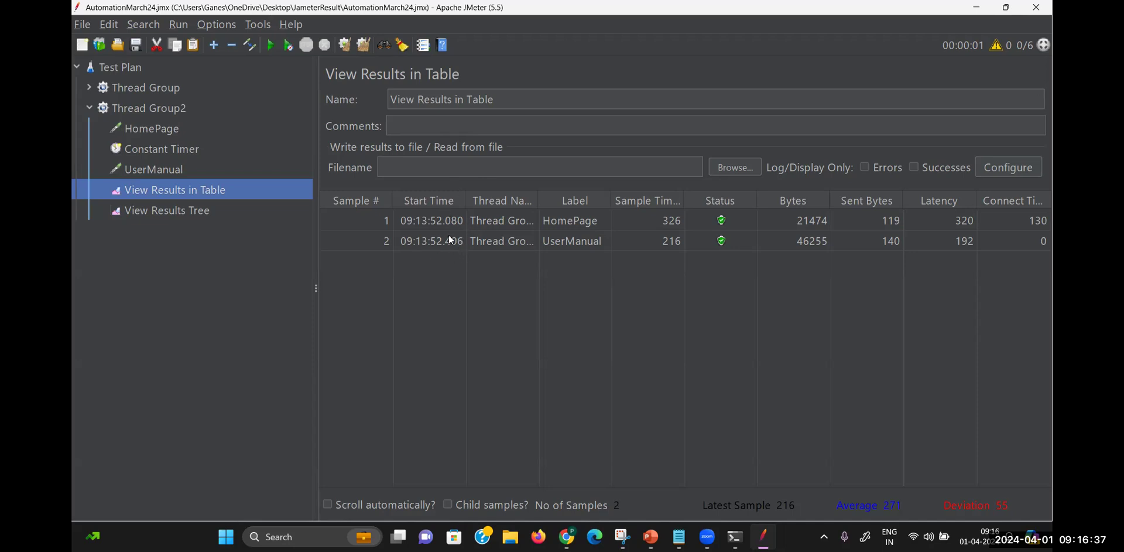
Rerun the test, see UserManual delayed about 5 seconds, then clear all results
click(276, 50)
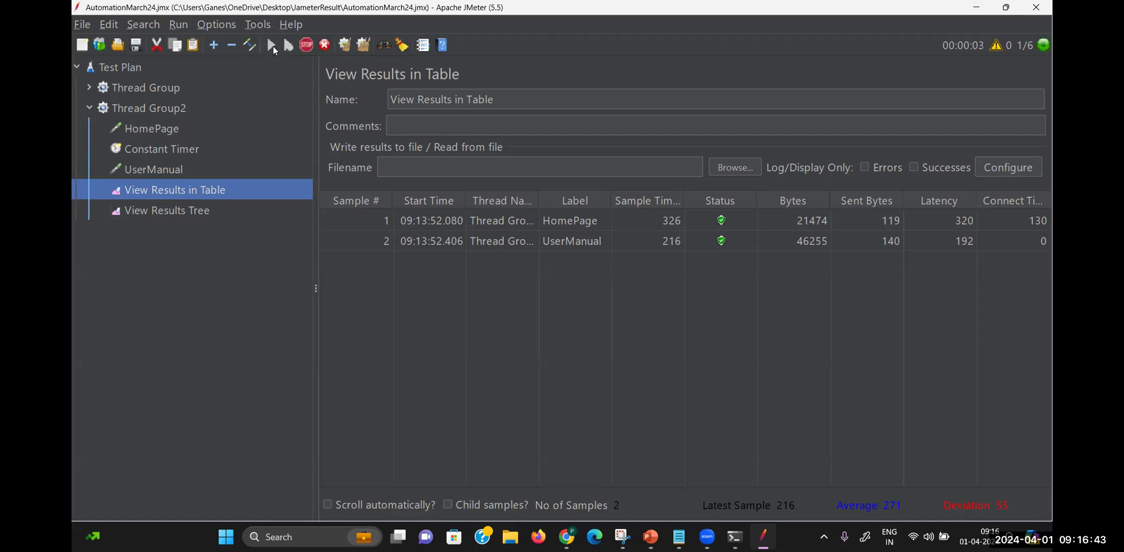
click(175, 109)
click(182, 197)
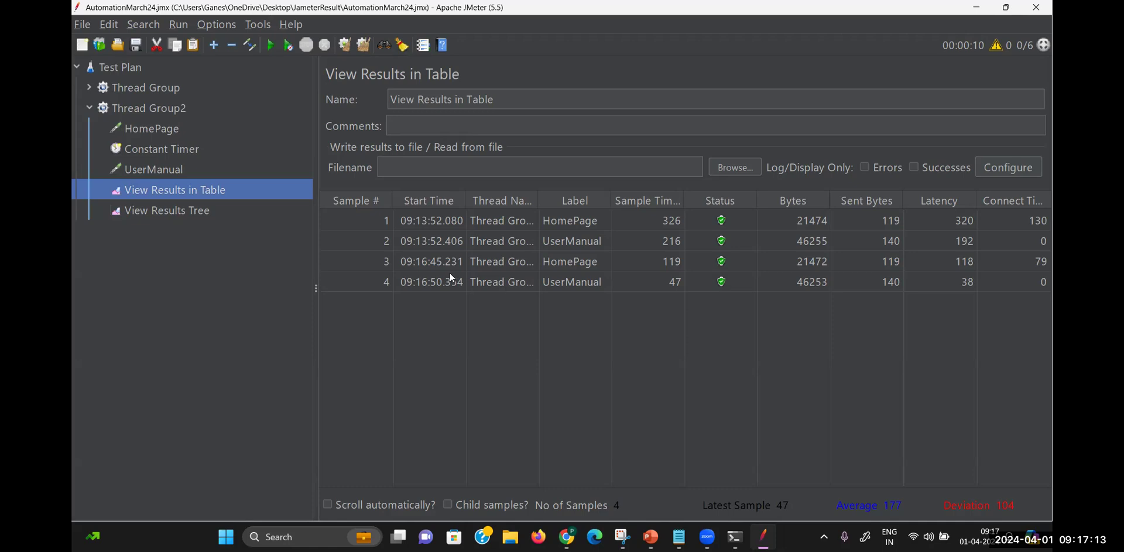
click(363, 45)
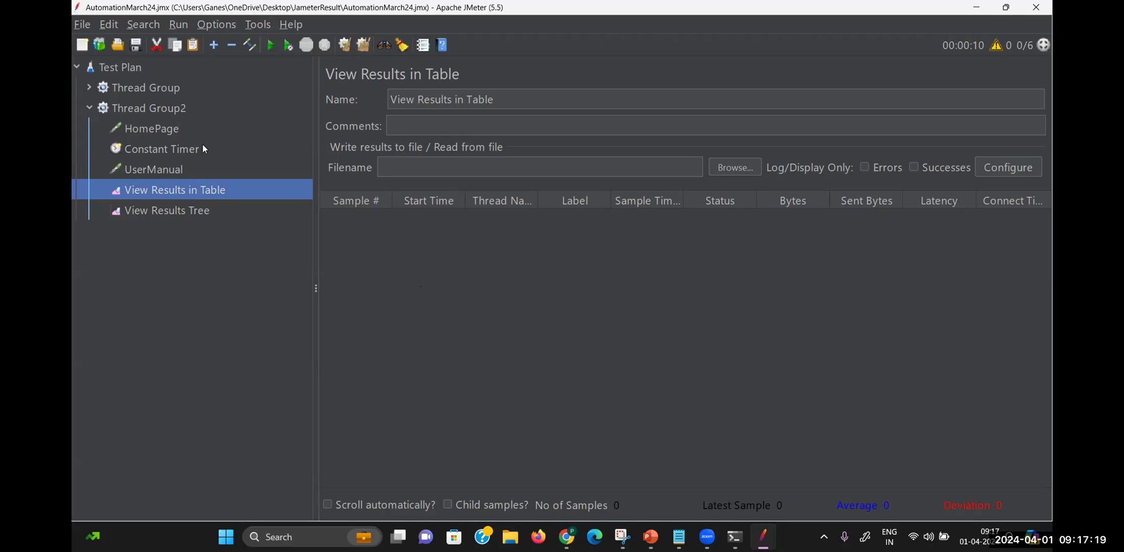
Rerun the test for fresh HomePage and UserManual samples, then show the Notepad timer formula
click(163, 109)
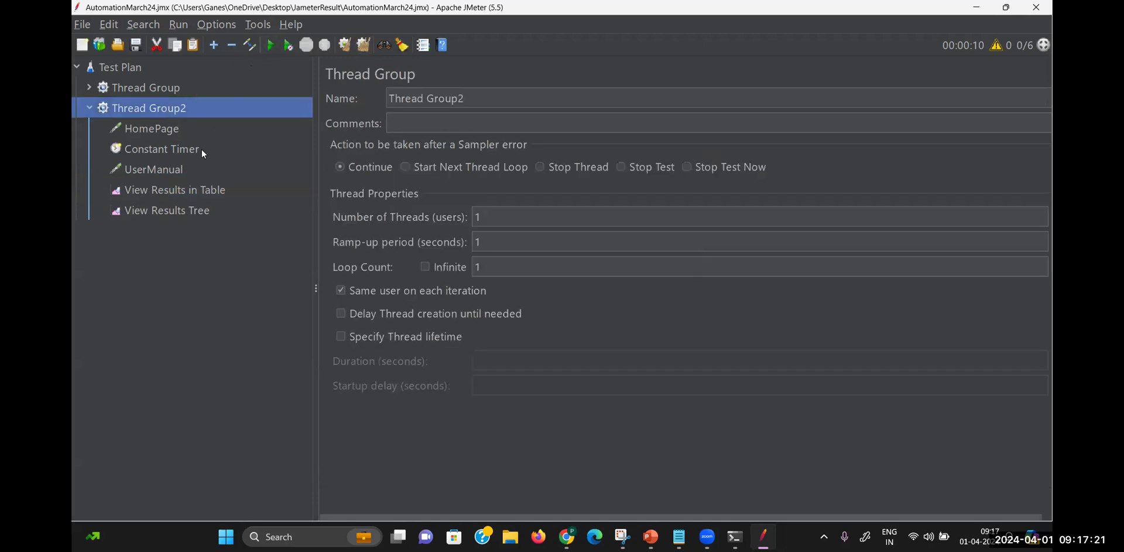
click(203, 191)
click(270, 46)
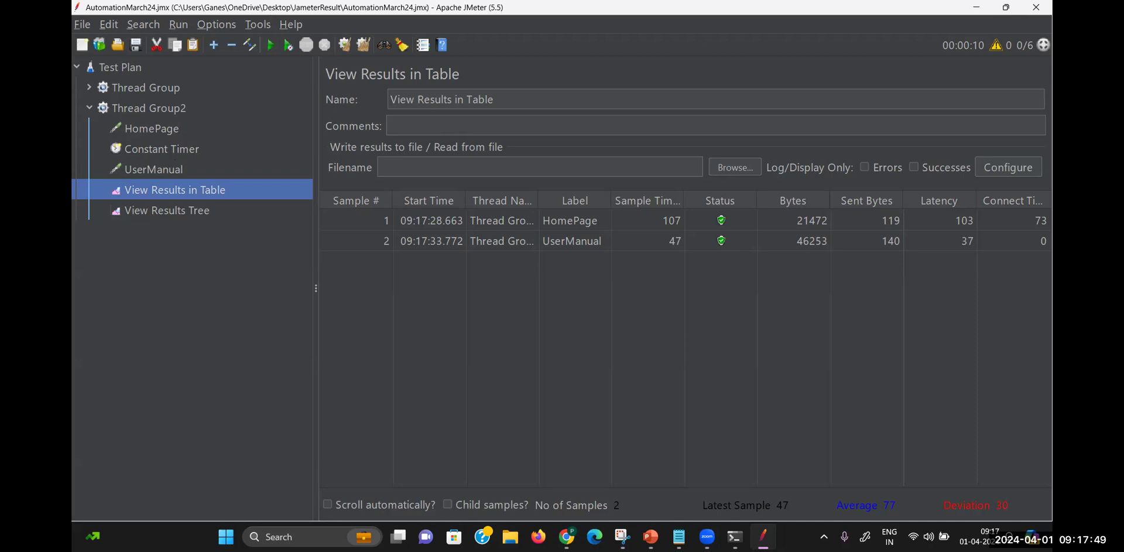
click(679, 536)
key(Up)
key(Up)
key(Up)
key(Up)
key(Up)
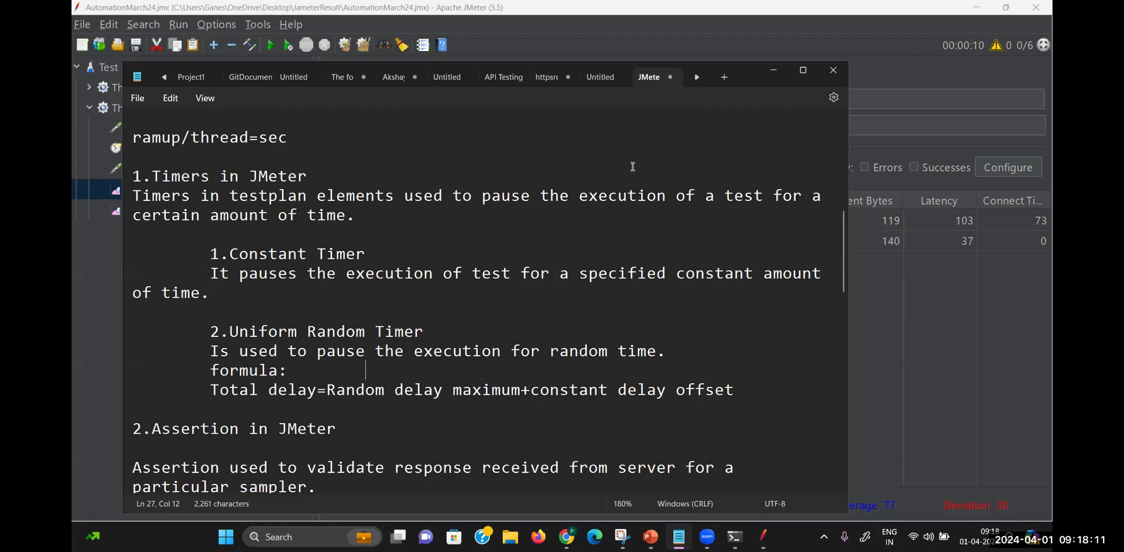
click(773, 69)
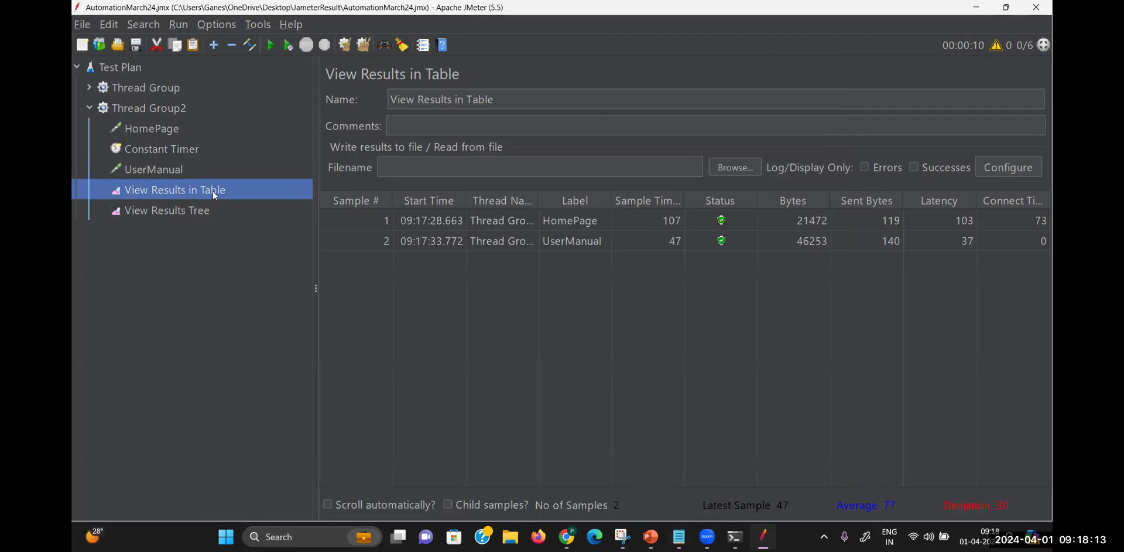
Disable the Constant Timer and rerun, adding HomePage (128 ms) and UserManual (47 ms) samples
right_click(174, 150)
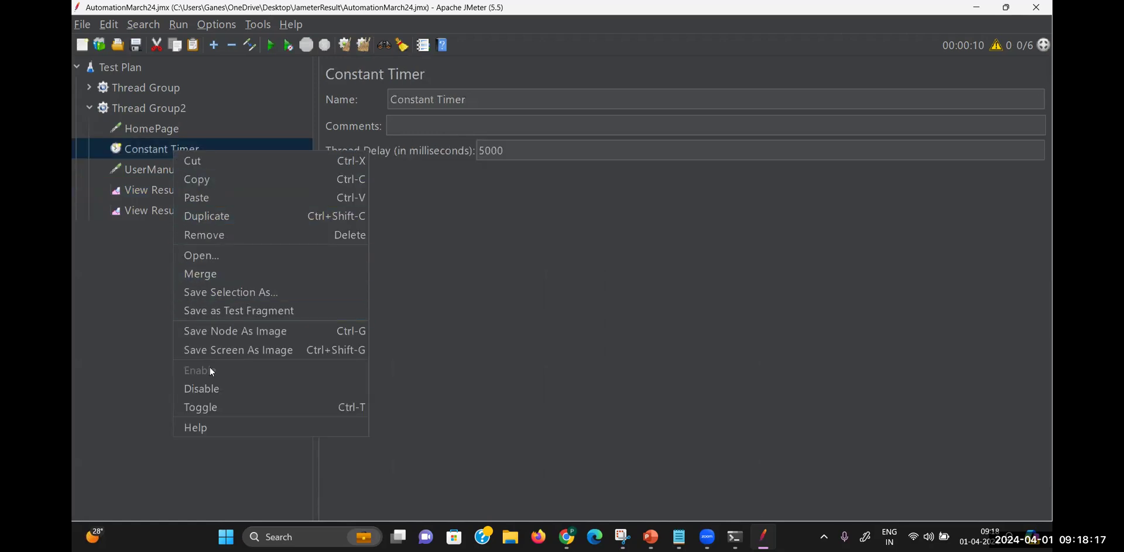
click(210, 389)
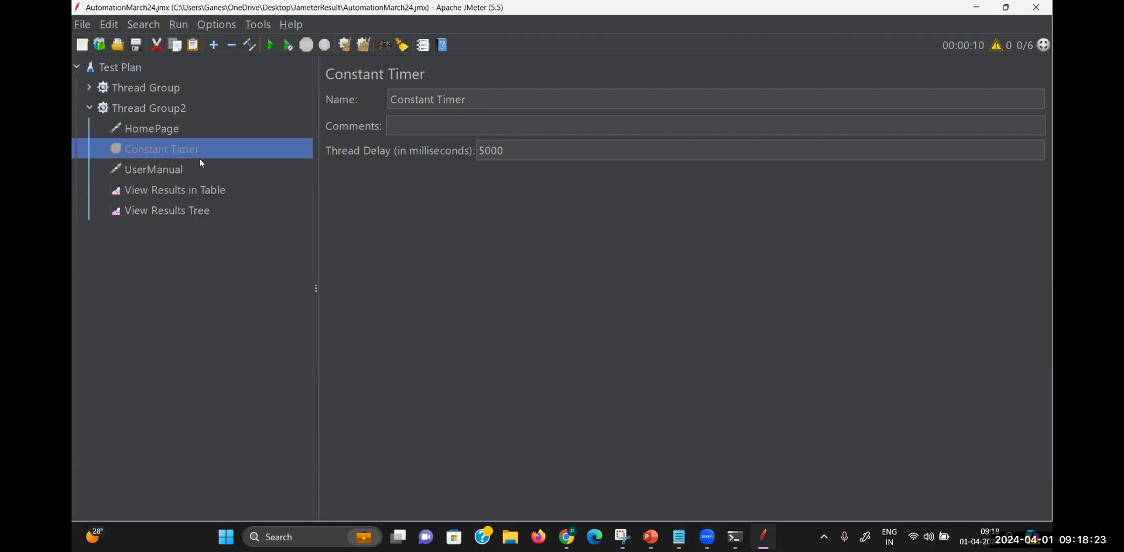
click(191, 188)
click(270, 46)
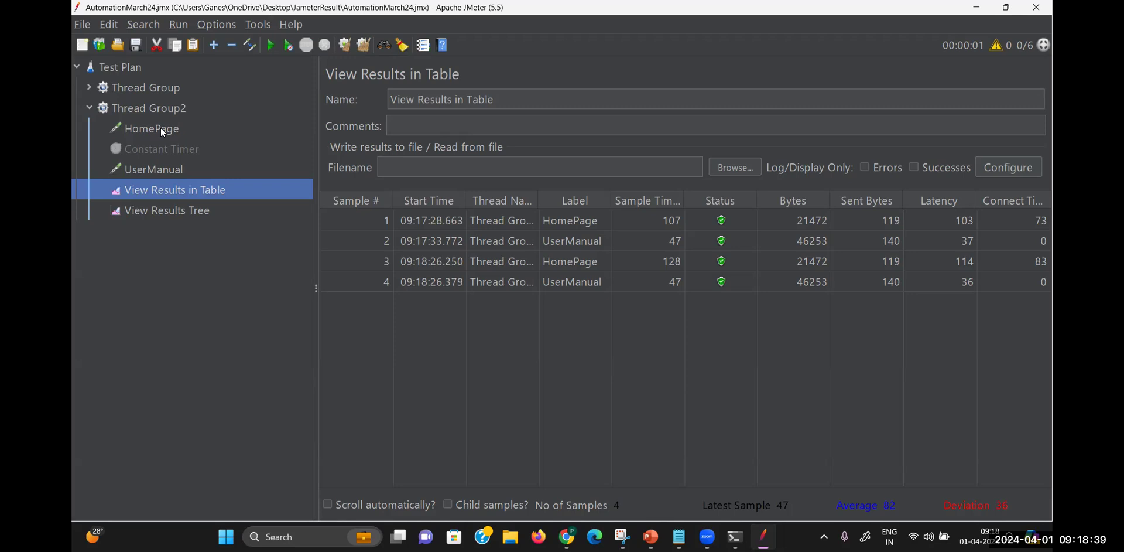
Add a Uniform Random Timer under Thread Group2
right_click(169, 114)
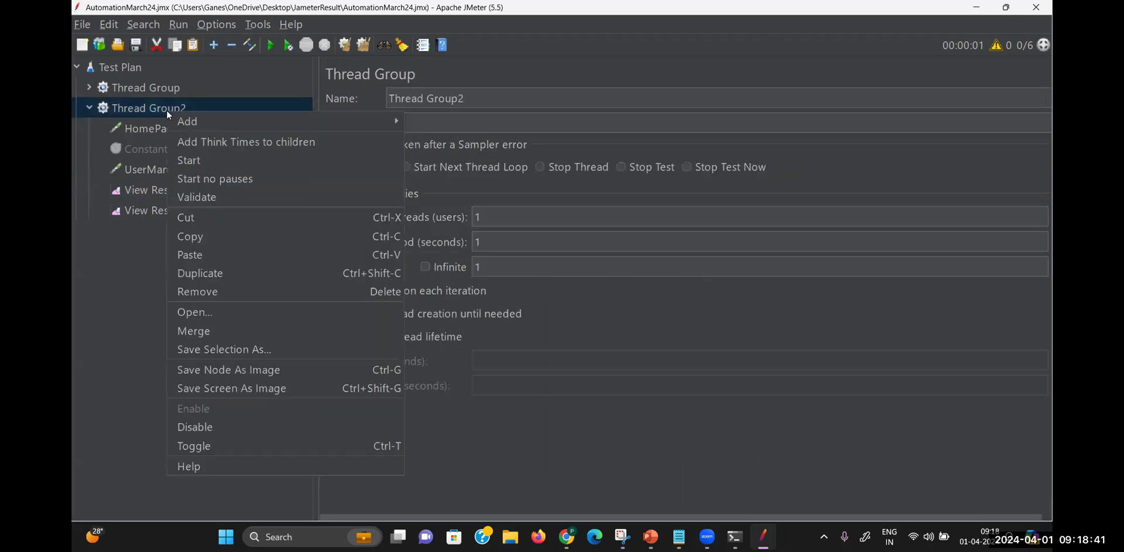
mouse_move(182, 120)
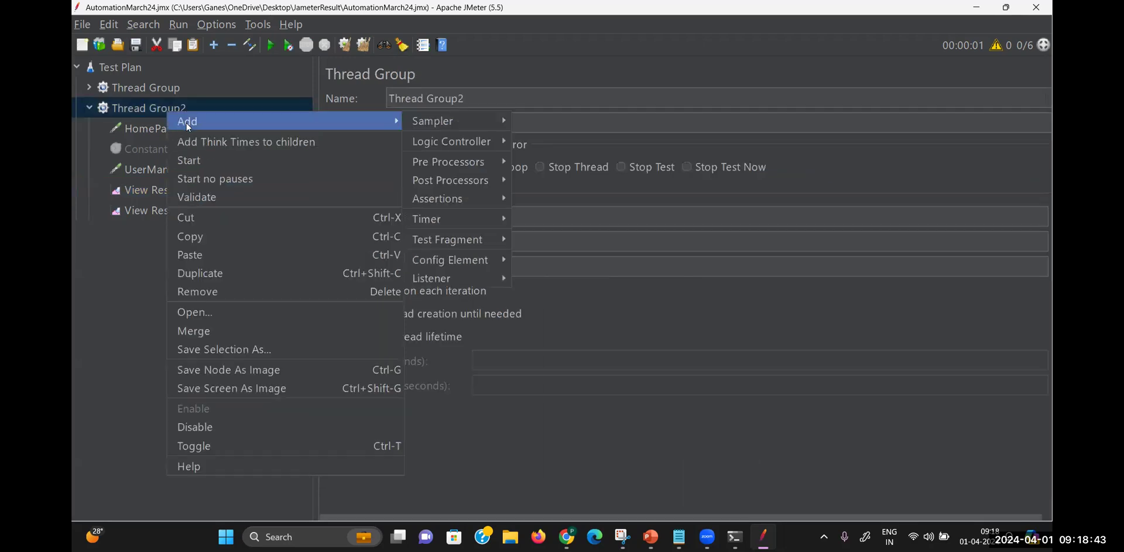
mouse_move(449, 219)
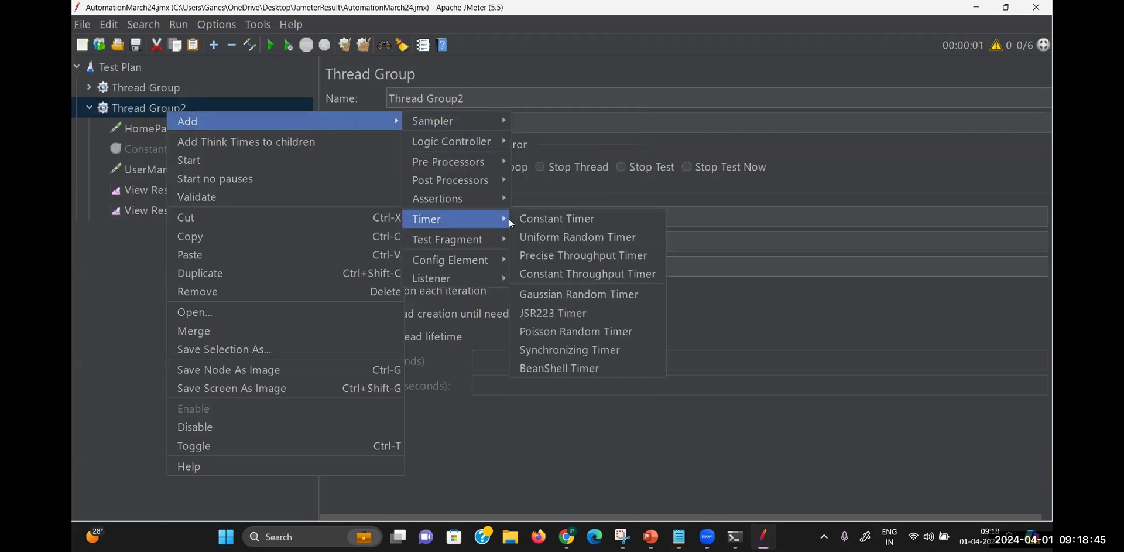
click(568, 238)
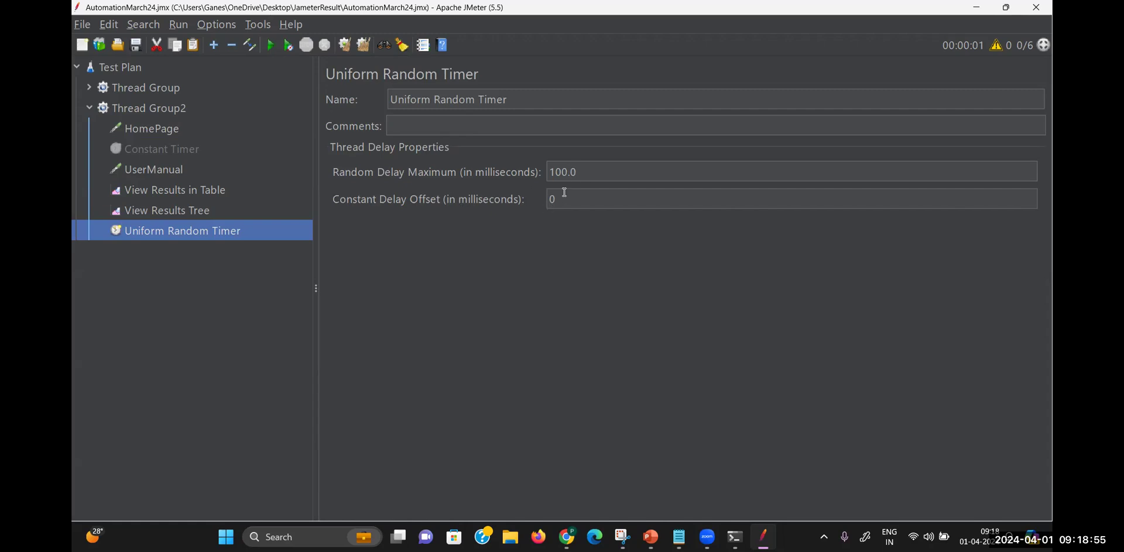
Set the timer's Random Delay Maximum to 7000 ms and Constant Delay Offset to 5000 ms
click(590, 174)
key(BackSpace)
key(BackSpace)
key(BackSpace)
key(BackSpace)
key(BackSpace)
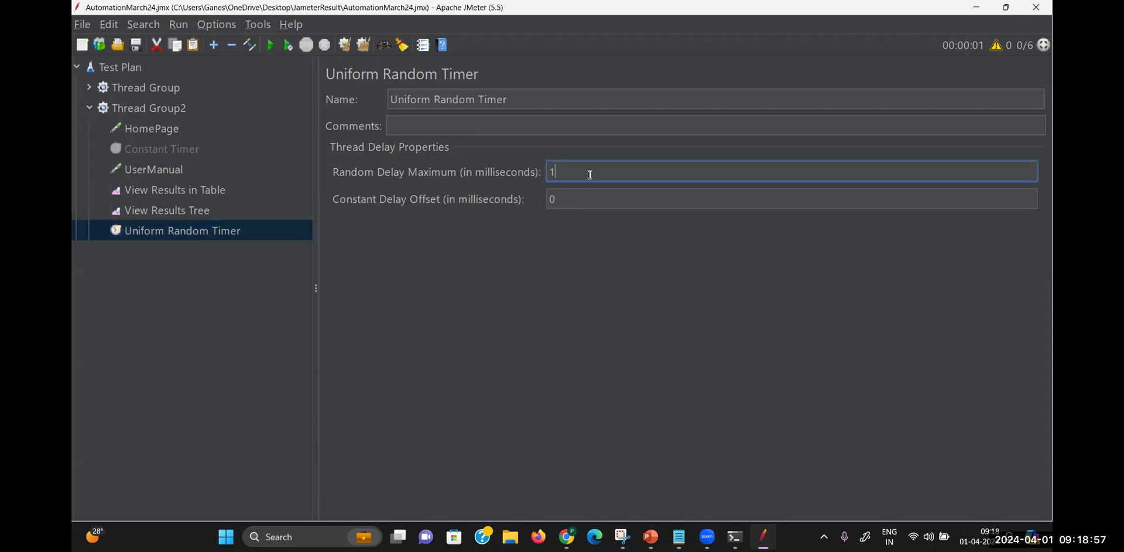
text(7000)
click(571, 195)
key(BackSpace)
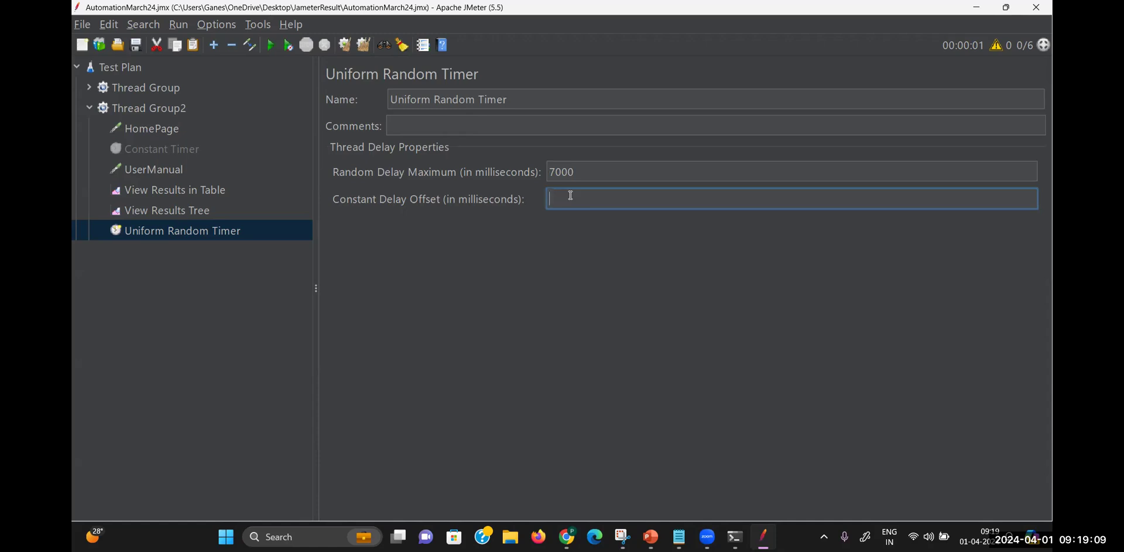
text(5000)
click(680, 536)
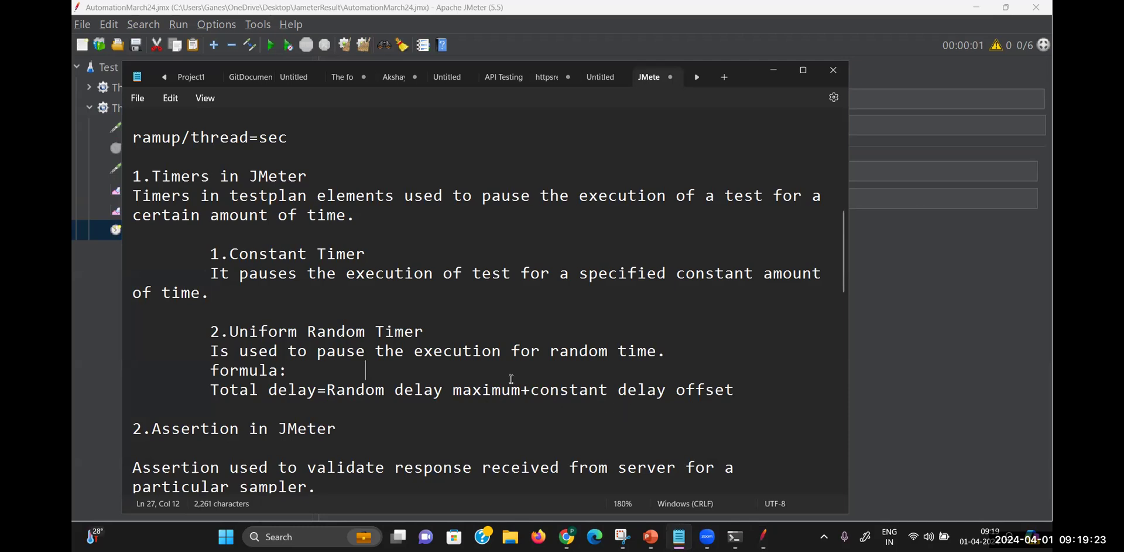
Minimize the Notepad timer notes to get back to JMeter
click(774, 70)
Change the timer from 7000/5000 to a 5000 ms maximum and 2000 ms offset
click(556, 171)
key(BackSpace)
text(5000)
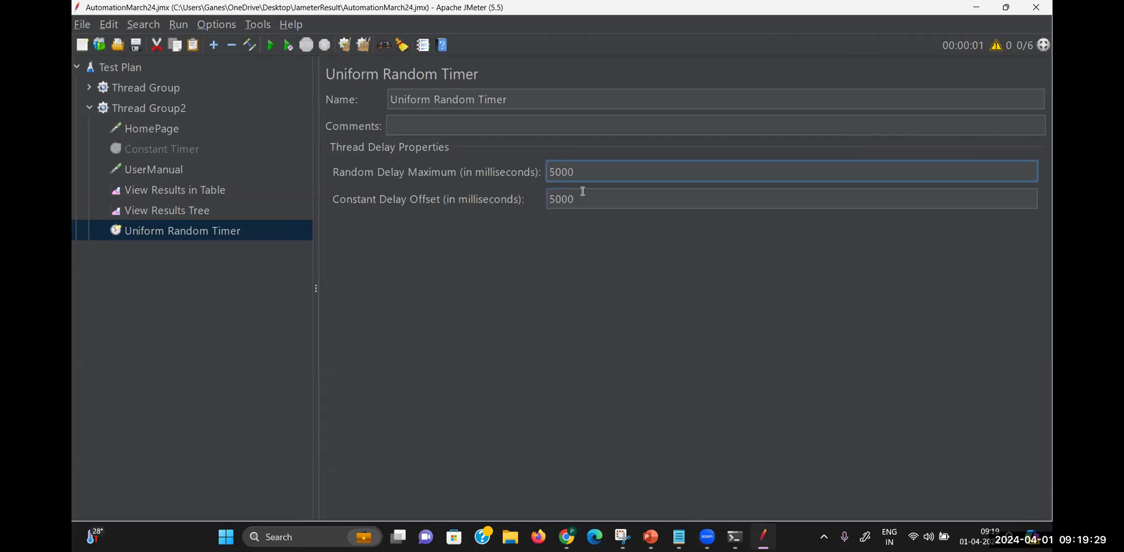
click(555, 199)
key(BackSpace)
text(2)
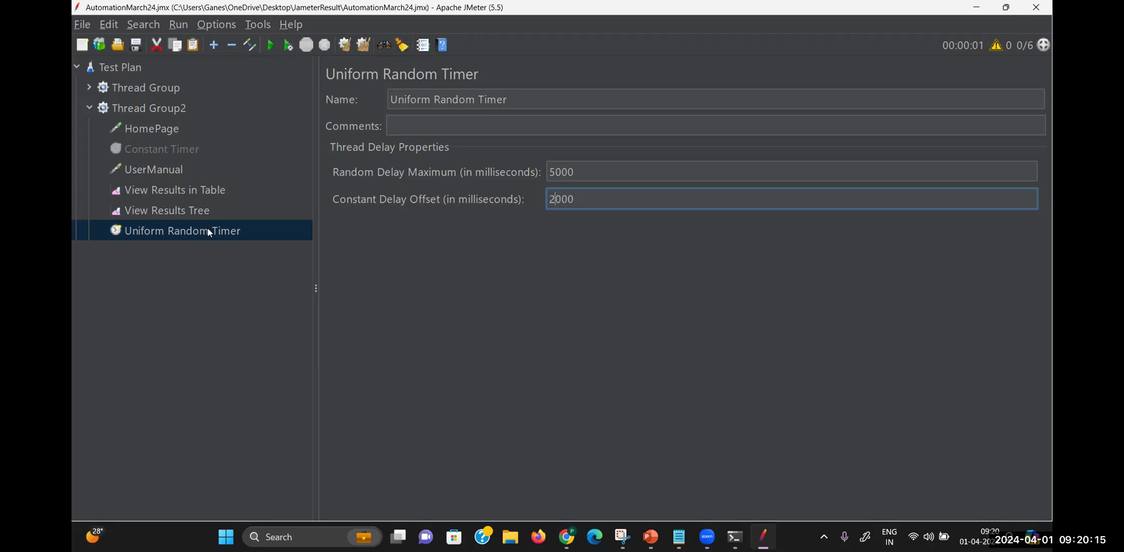
Place the timer above UserManual, clear results, and rerun: HomePage 112 ms, UserManual 46 ms
drag(210, 232, 191, 154)
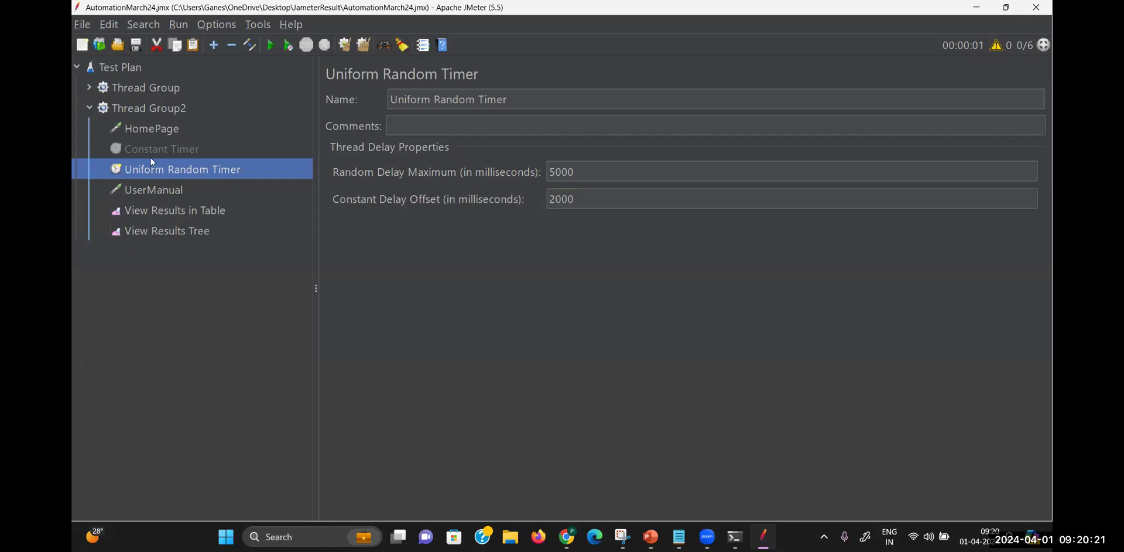
click(174, 208)
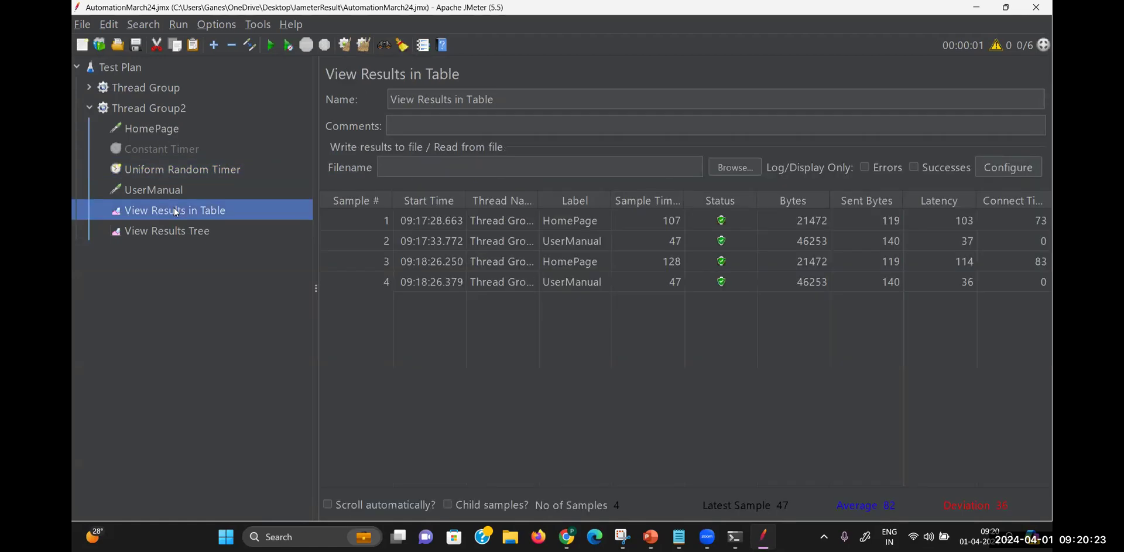
click(363, 45)
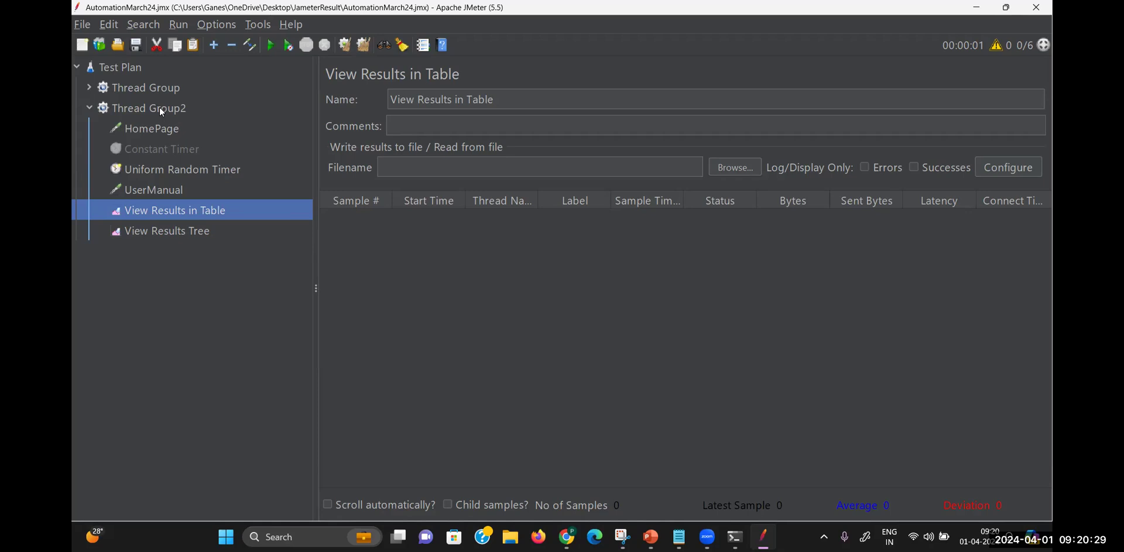
click(271, 46)
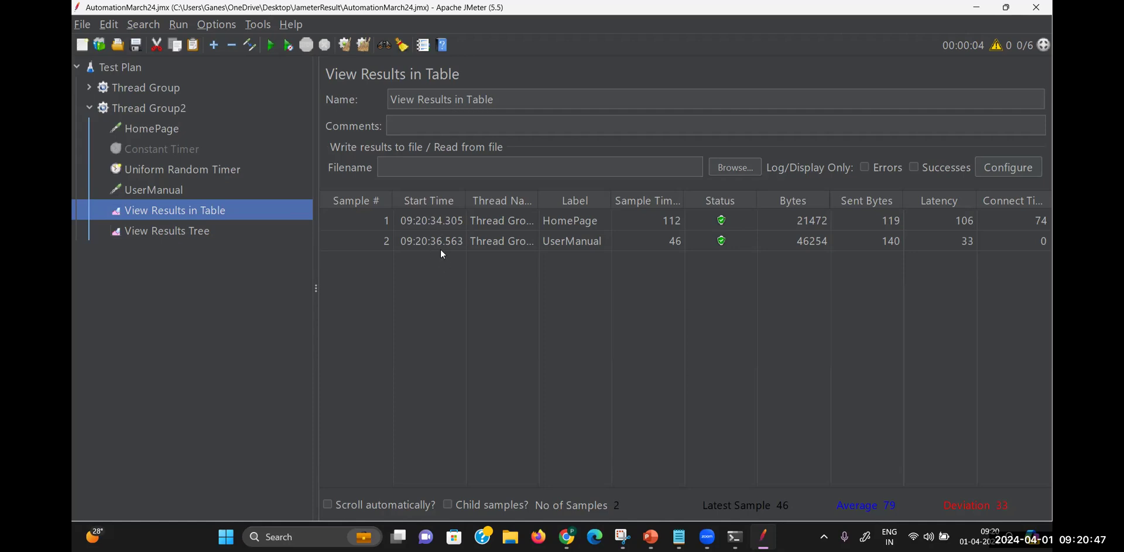
Raise the Uniform Random Timer's Constant Delay Offset from 2000 to 4000 ms
click(216, 166)
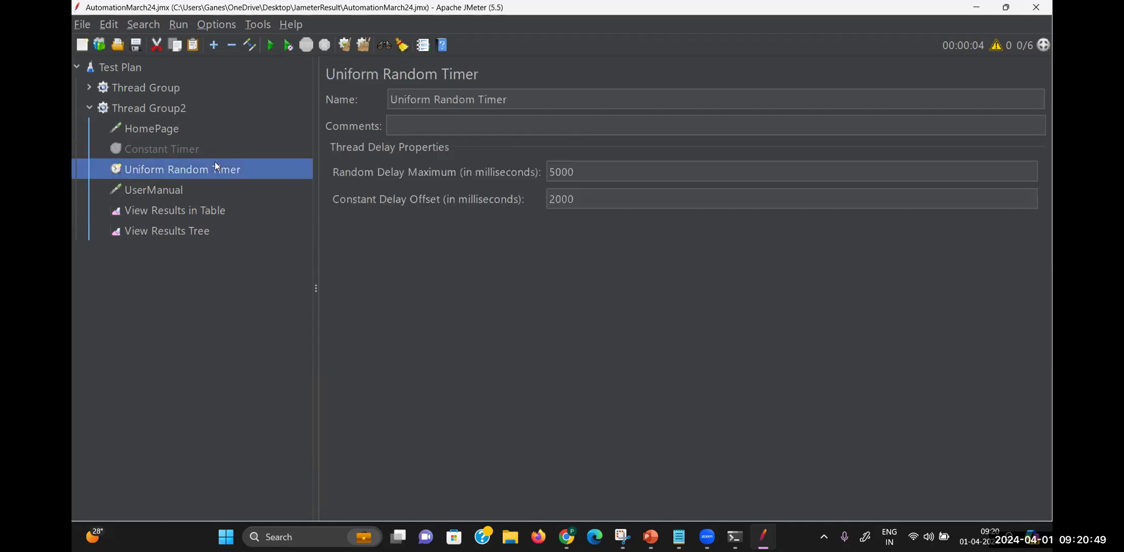
click(555, 199)
key(BackSpace)
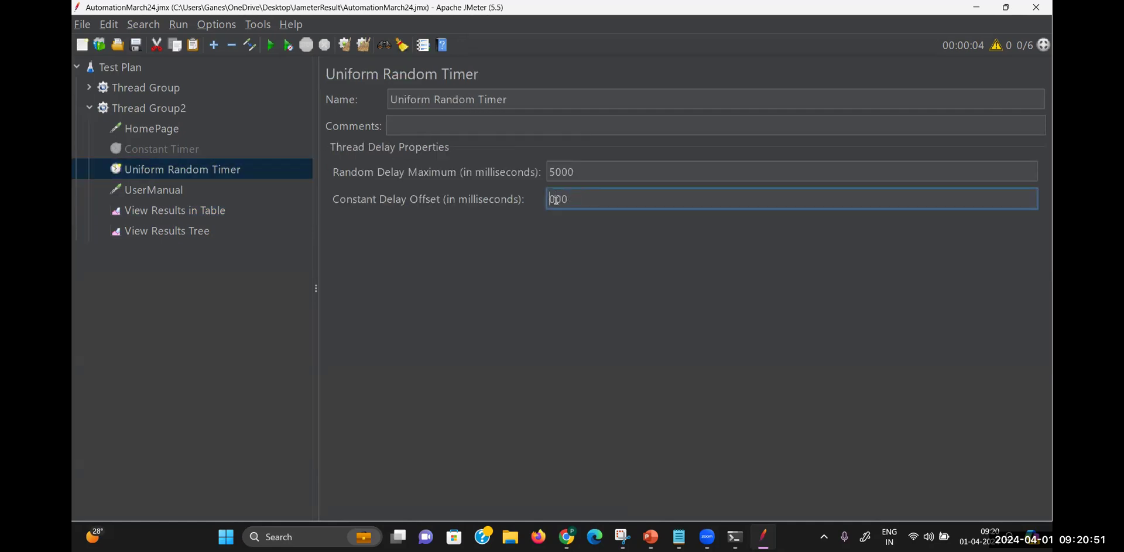
text(4)
Rerun the test, adding HomePage (111 ms) and UserManual (49 ms) about 6 seconds apart
click(144, 114)
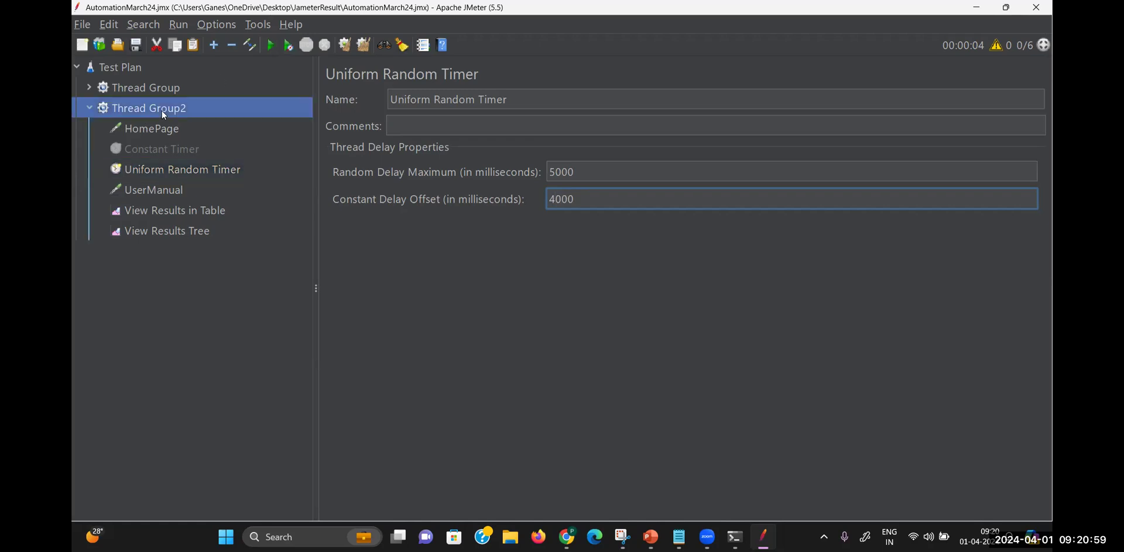
click(200, 208)
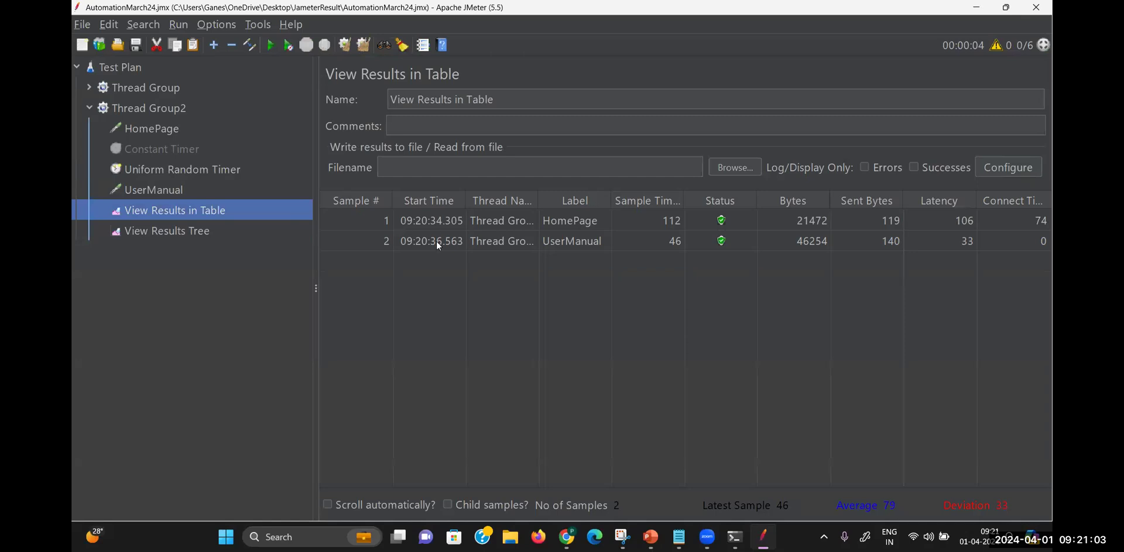
click(272, 47)
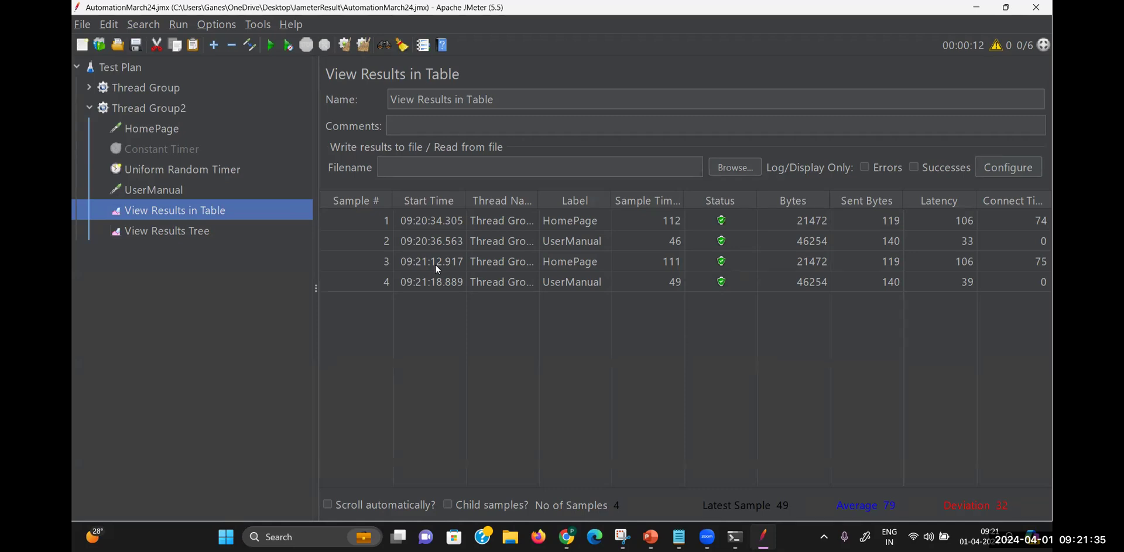
click(449, 279)
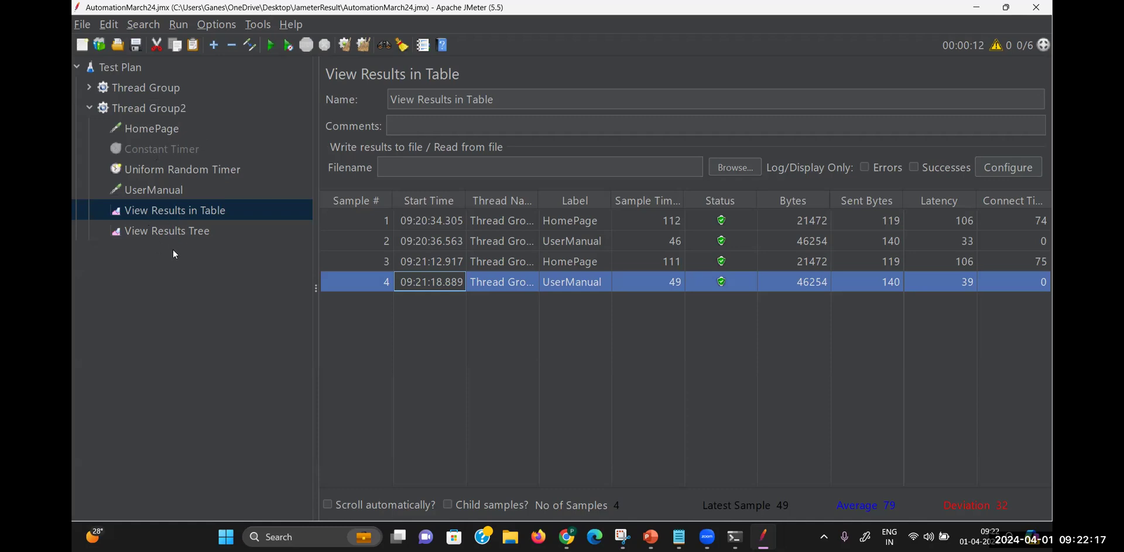
Change Thread Group2's Number of Threads from 1 to 5, keeping 1-second ramp-up and 1 loop
click(168, 107)
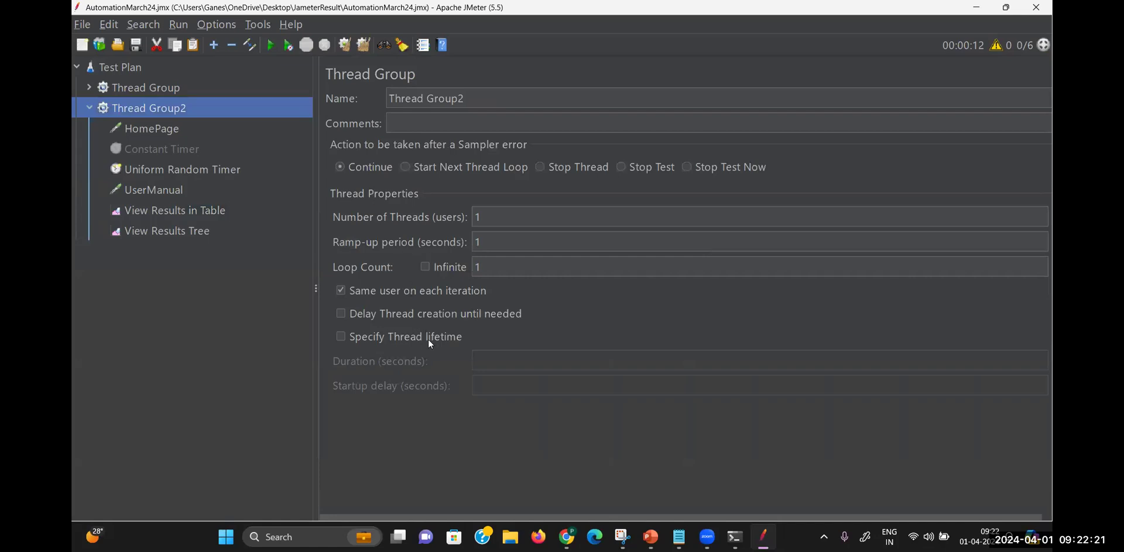
click(498, 213)
key(BackSpace)
text(5)
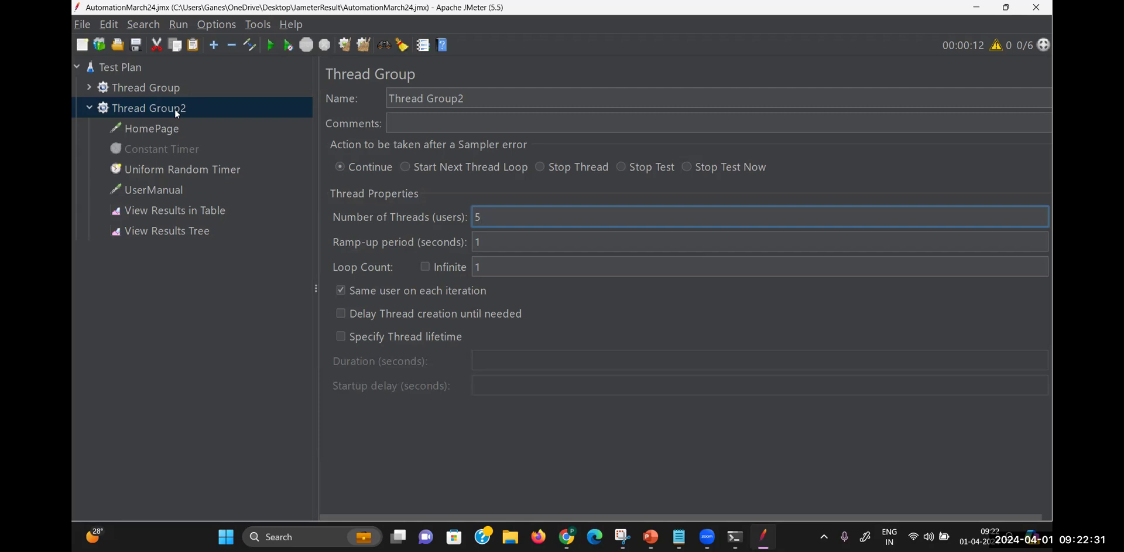
click(191, 165)
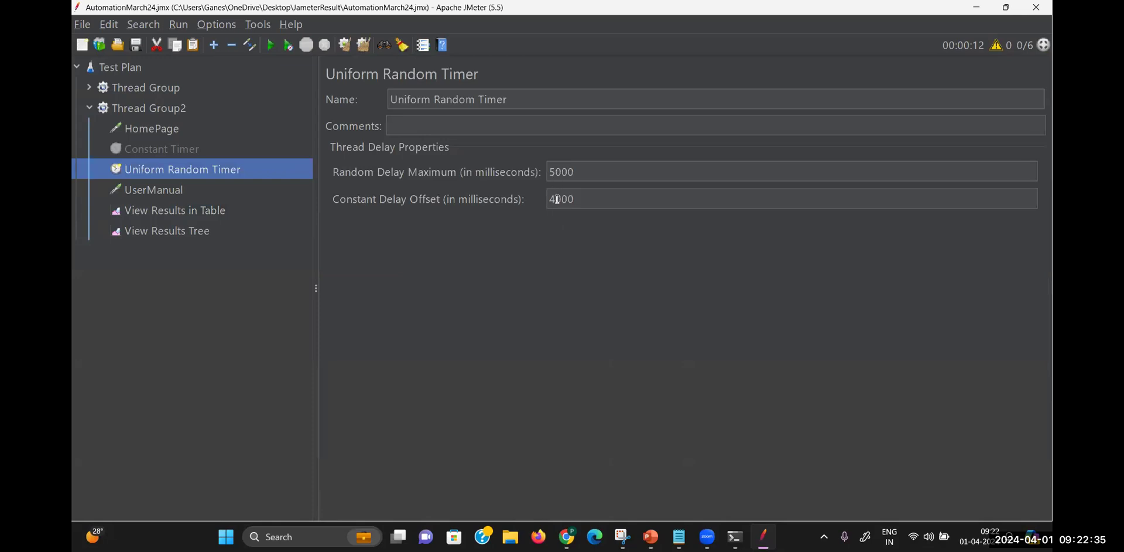
click(198, 208)
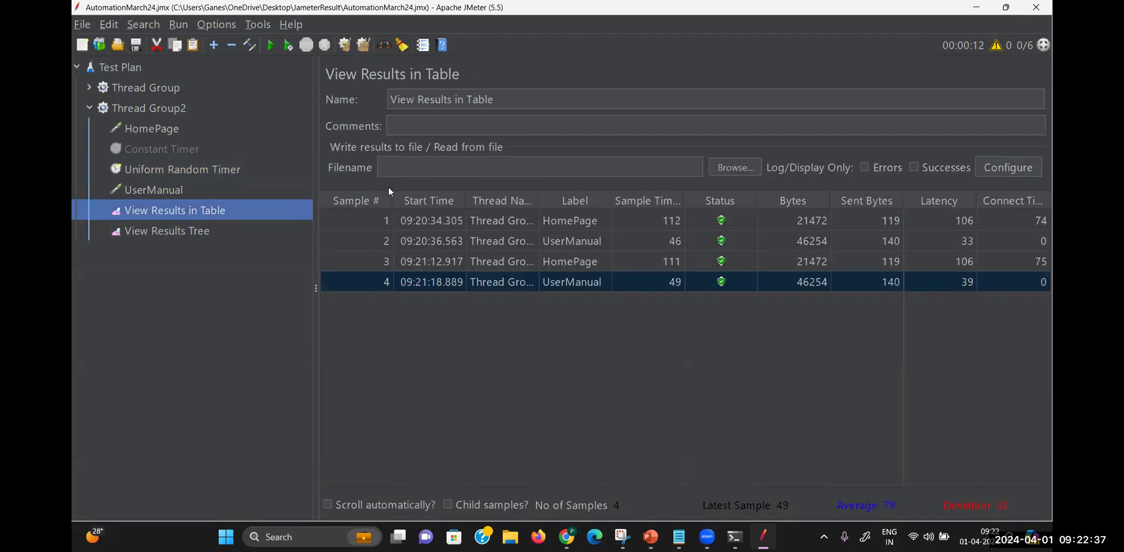
Clear old results and run with 5 threads, yielding five HomePage and five UserManual passes
click(365, 45)
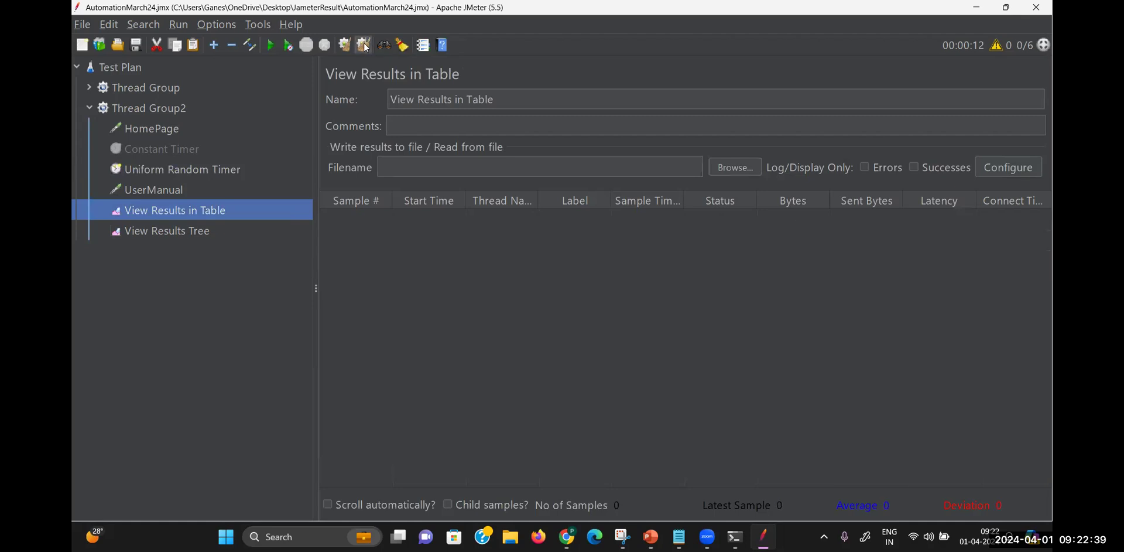
click(270, 46)
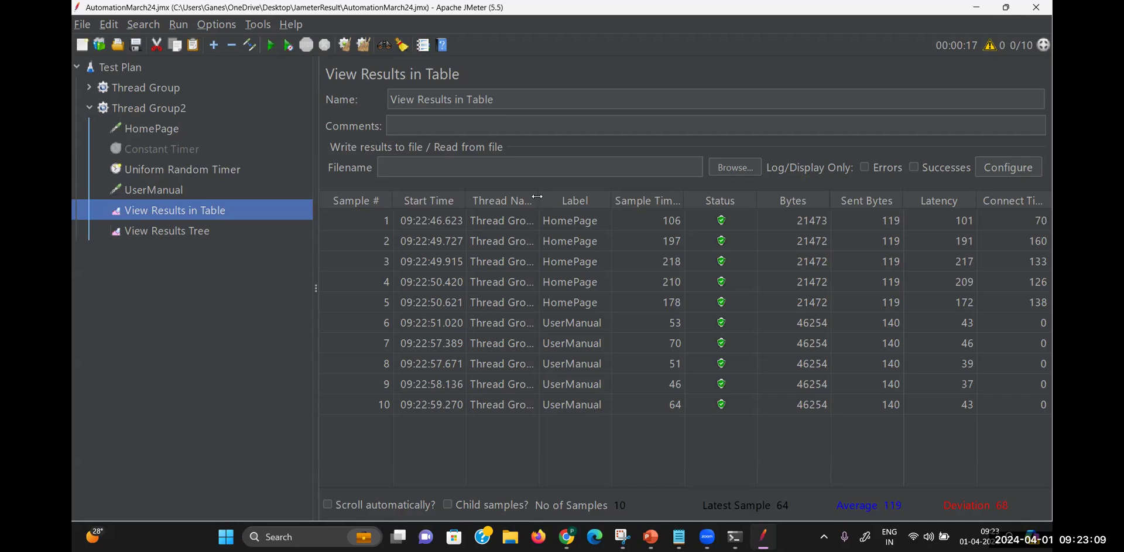
Widen the Thread Name column and inspect the first HomePage and UserManual samples
drag(537, 196, 590, 193)
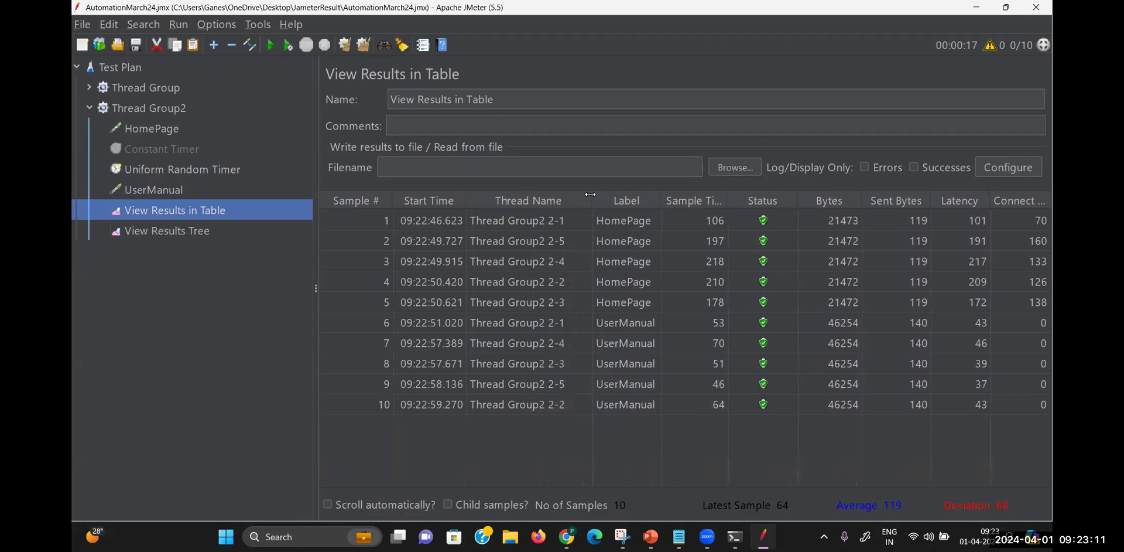
click(520, 224)
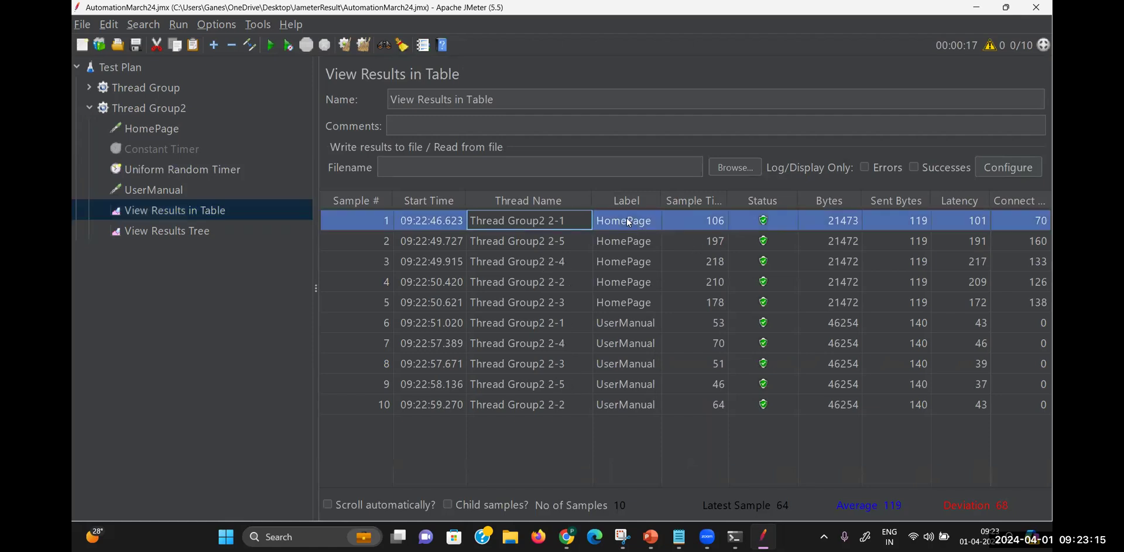
click(558, 323)
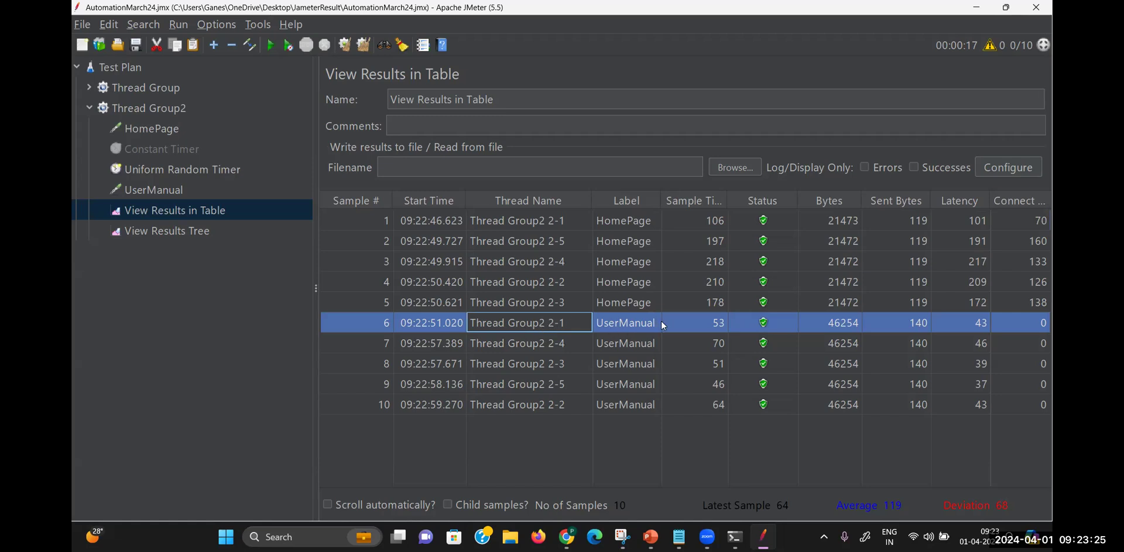
Compare thread 2-2's HomePage and UserManual samples, then bring up the timer notes in Notepad
click(561, 284)
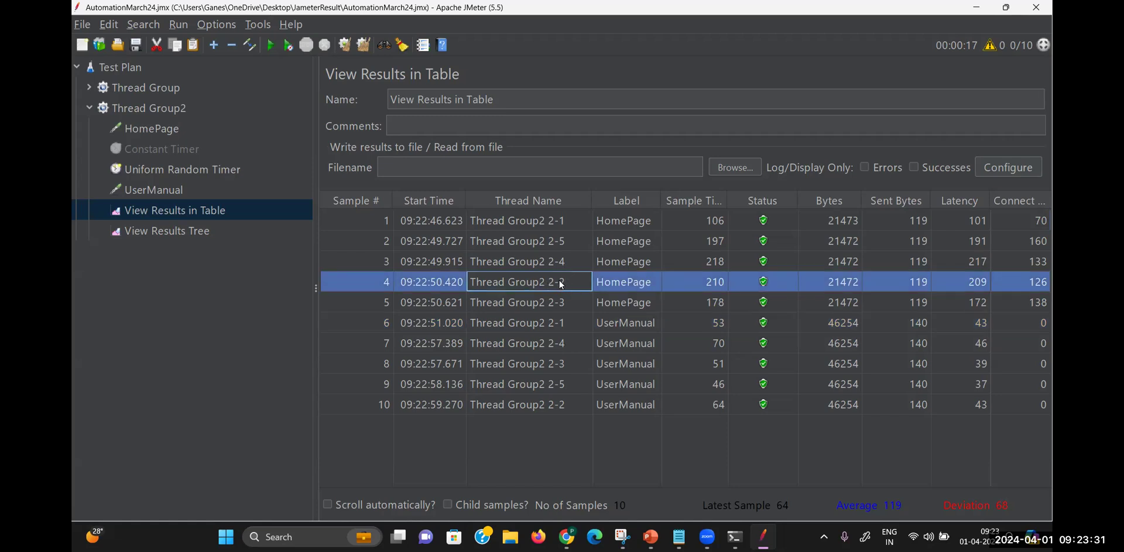
click(554, 403)
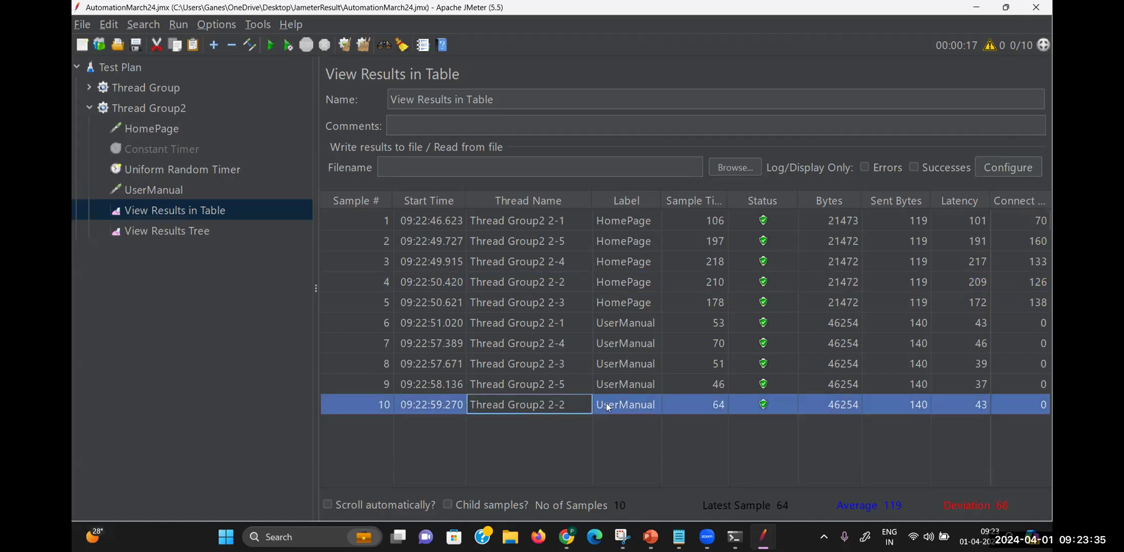
click(550, 281)
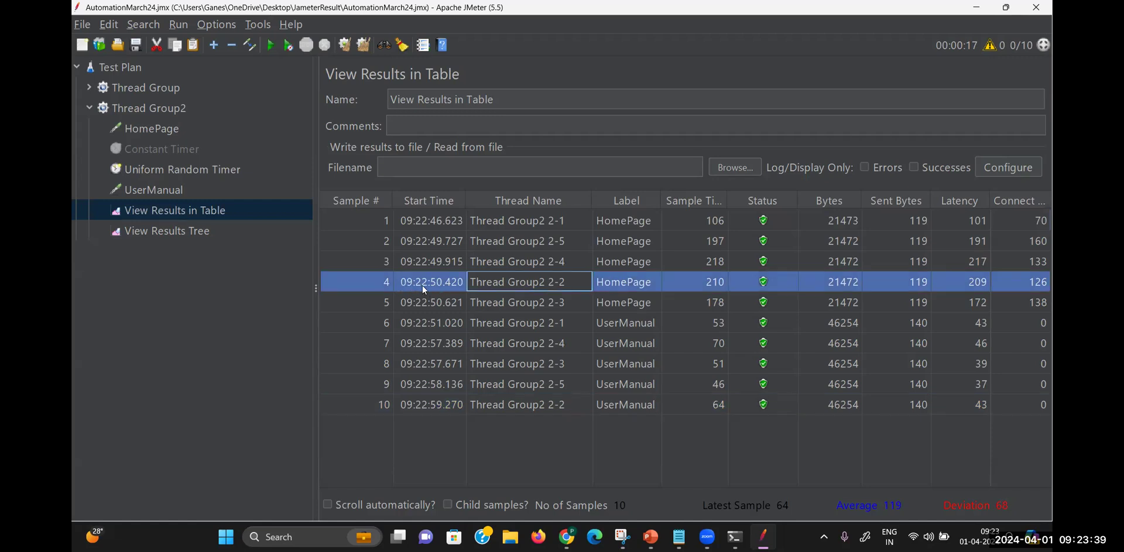
click(439, 404)
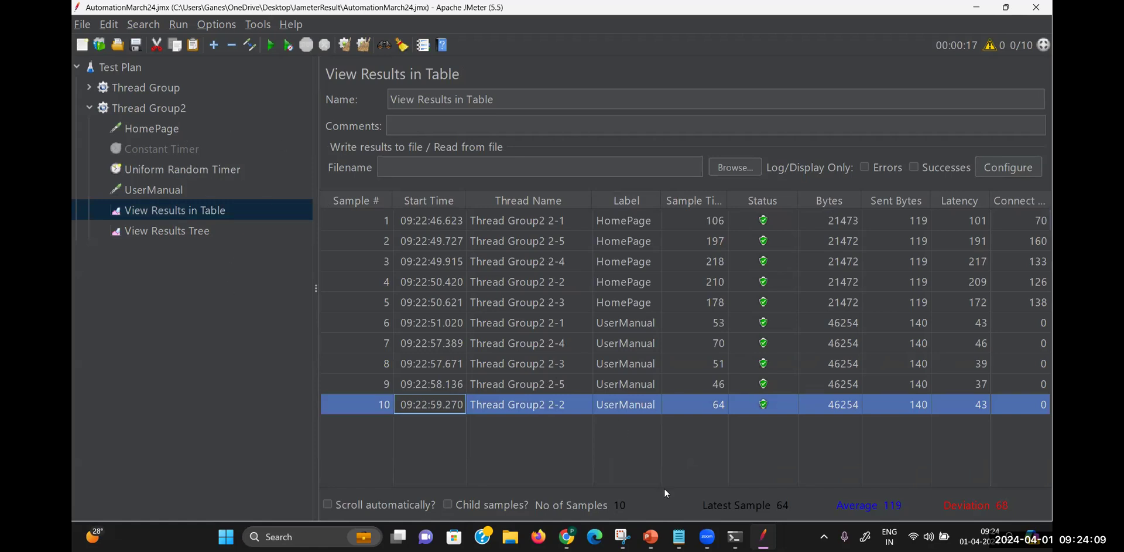
click(679, 536)
click(675, 289)
Read the Notepad notes on timers and variables, then minimize Notepad to return to JMeter
key(Down)
key(Down)
key(Down)
key(Down)
key(Down)
key(Down)
key(Down)
key(Down)
key(Down)
key(Down)
key(Down)
key(Down)
key(Down)
key(Down)
key(Down)
key(Down)
key(Down)
key(Down)
key(Down)
key(Down)
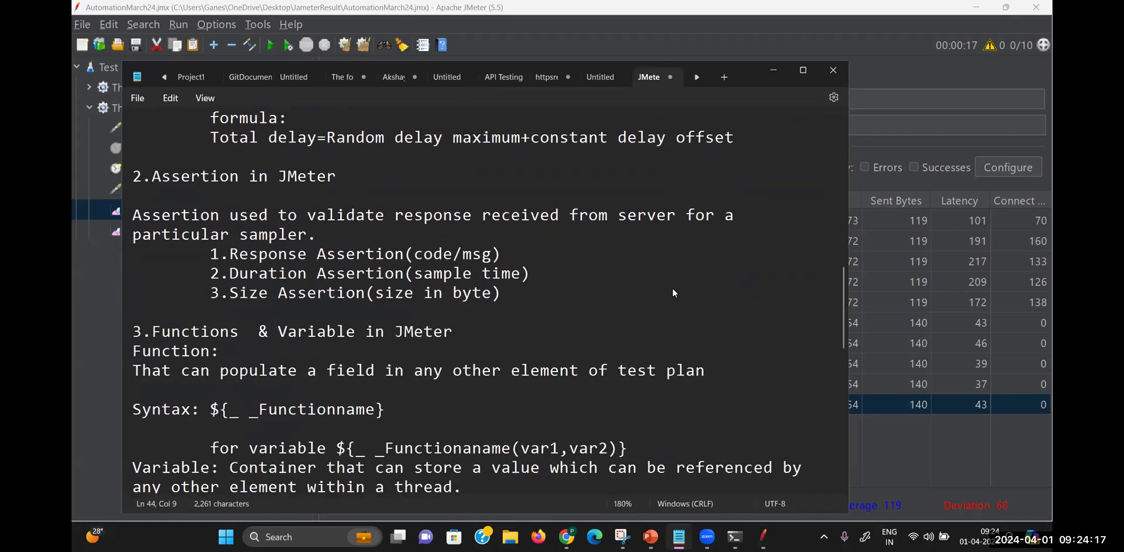
key(Down)
key(Down)
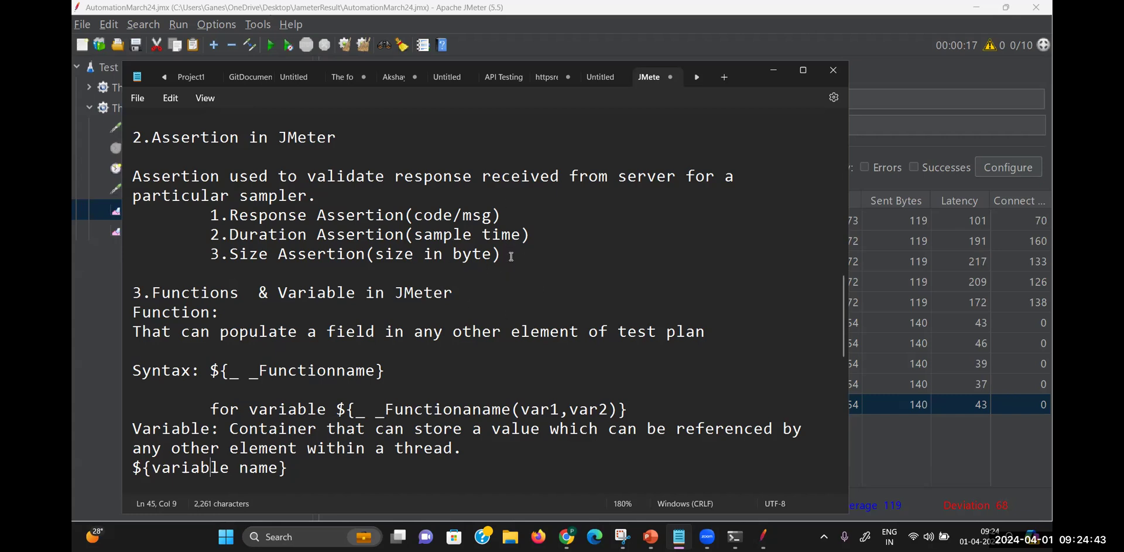
click(771, 67)
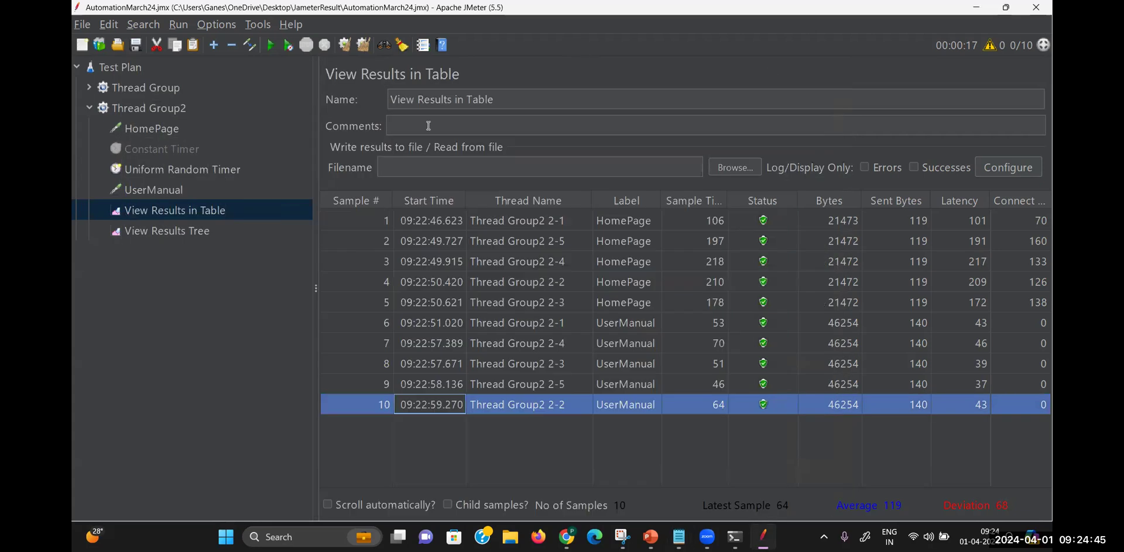
Collapse Thread Group2 and bring up the Test Plan's Add menu
click(90, 108)
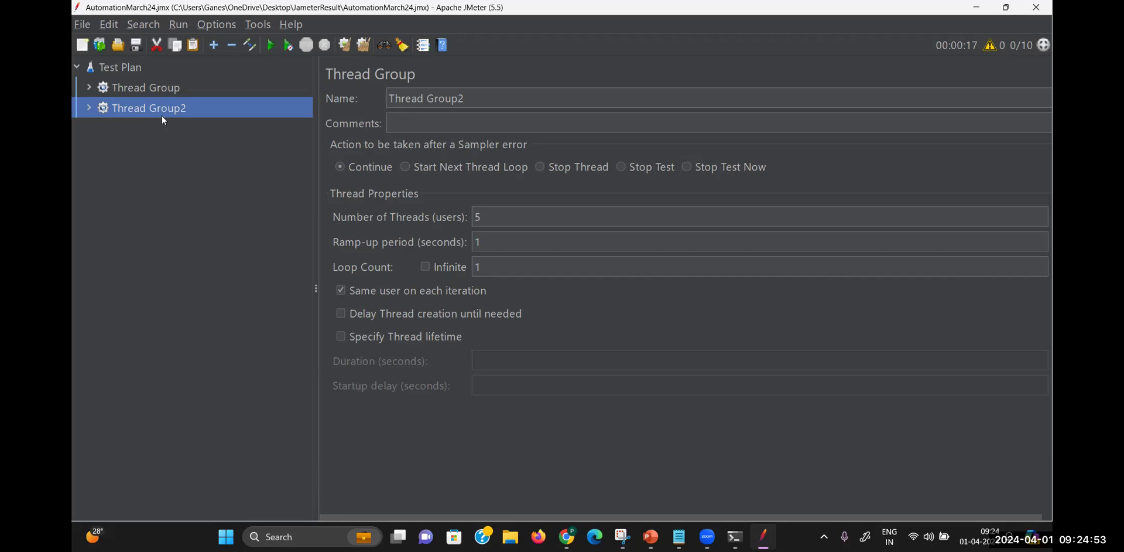
right_click(132, 71)
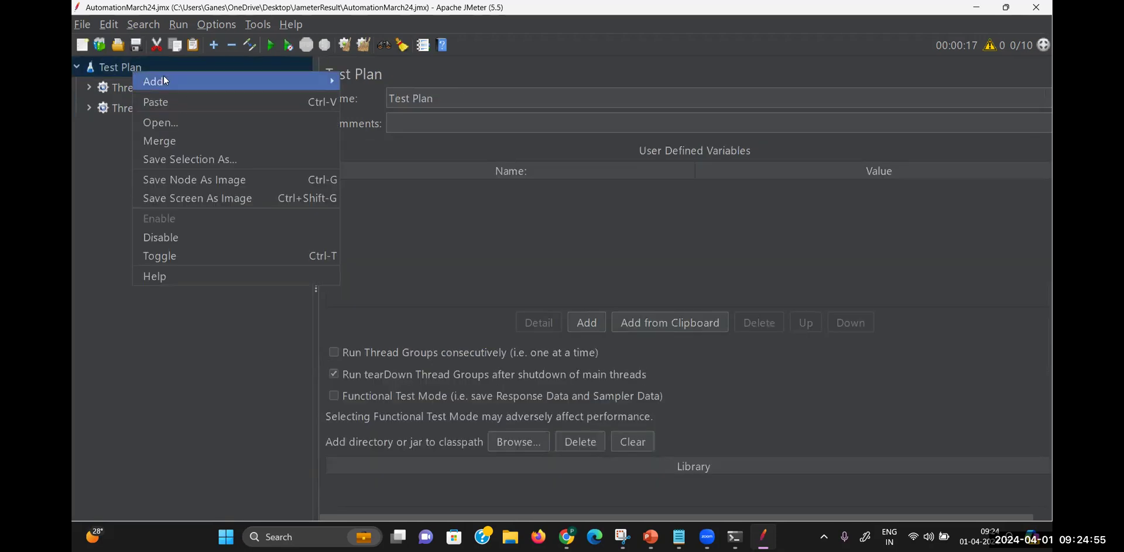
Add a third Thread Group to the Test Plan and name it Thread Group3_AssertionDemo
mouse_move(342, 75)
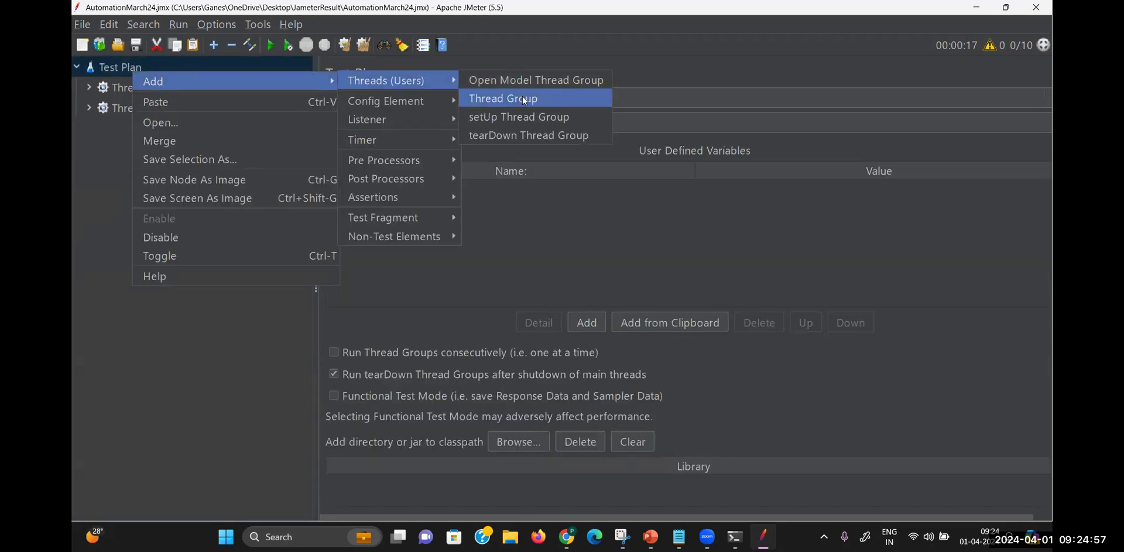
click(521, 97)
click(518, 97)
text(3_AssertionDemo)
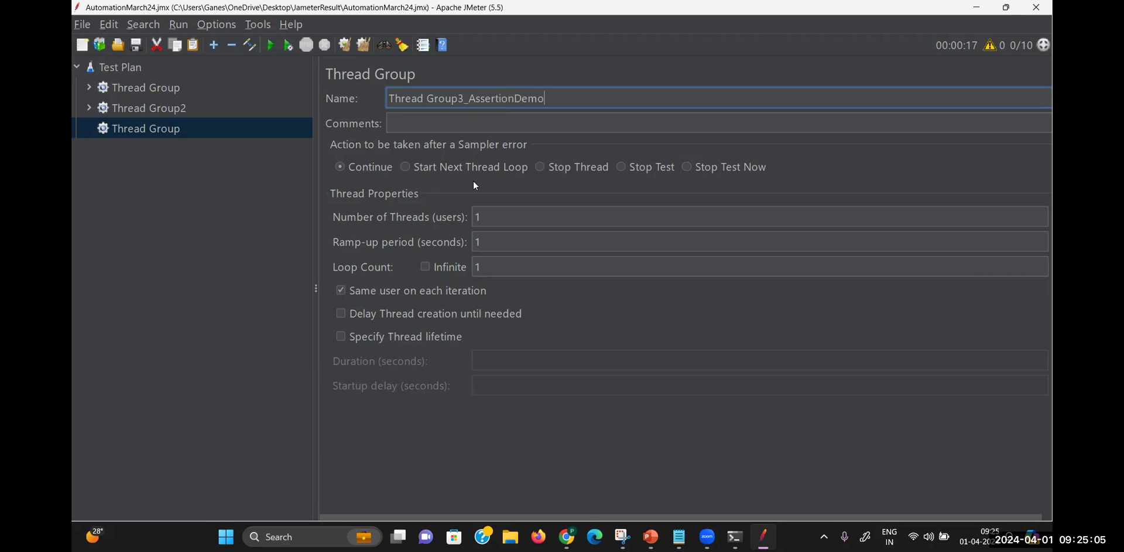
Add a blank HTTP Request sampler under Thread Group3_AssertionDemo, then switch to Chrome
right_click(207, 132)
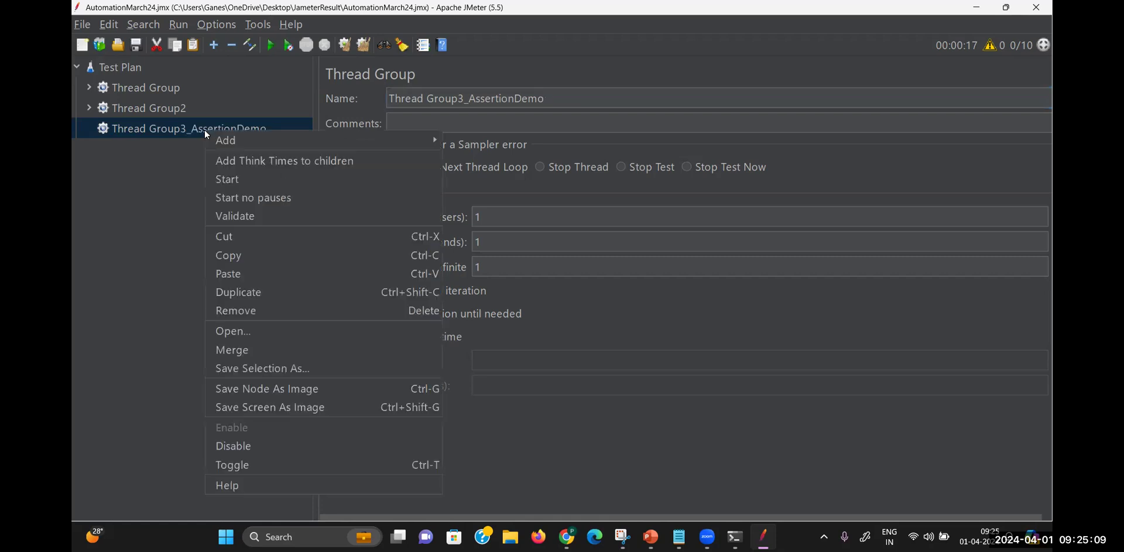
mouse_move(439, 138)
mouse_move(473, 147)
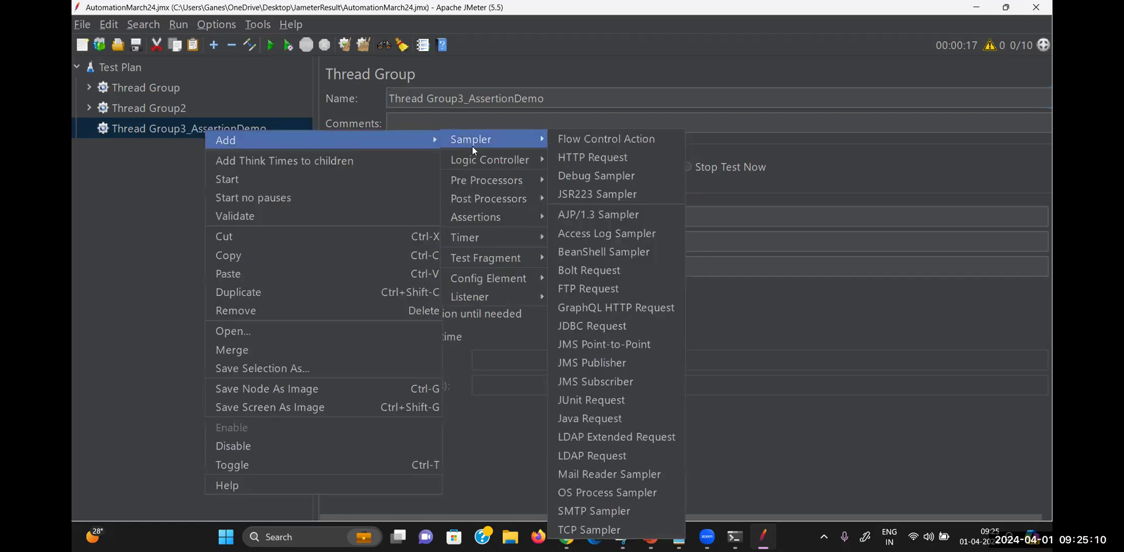
click(589, 156)
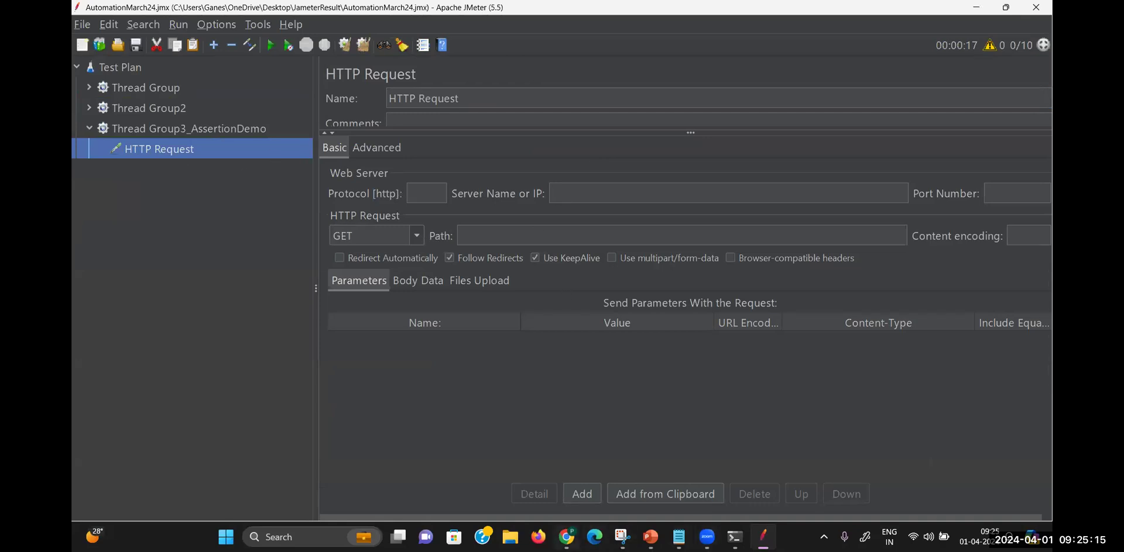
click(569, 538)
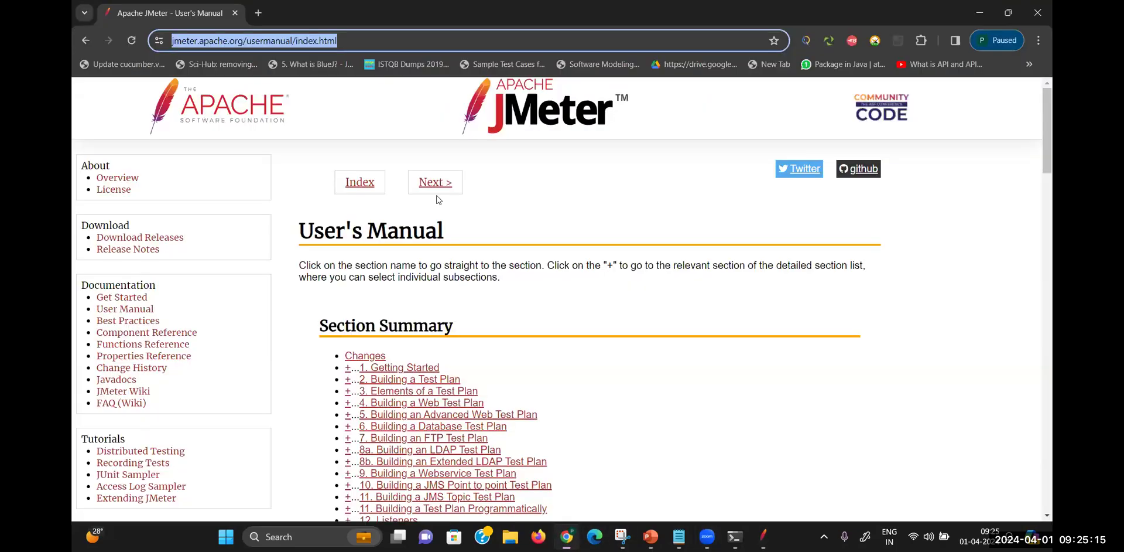
Open new Chrome tabs and get to the Google homepage
click(259, 12)
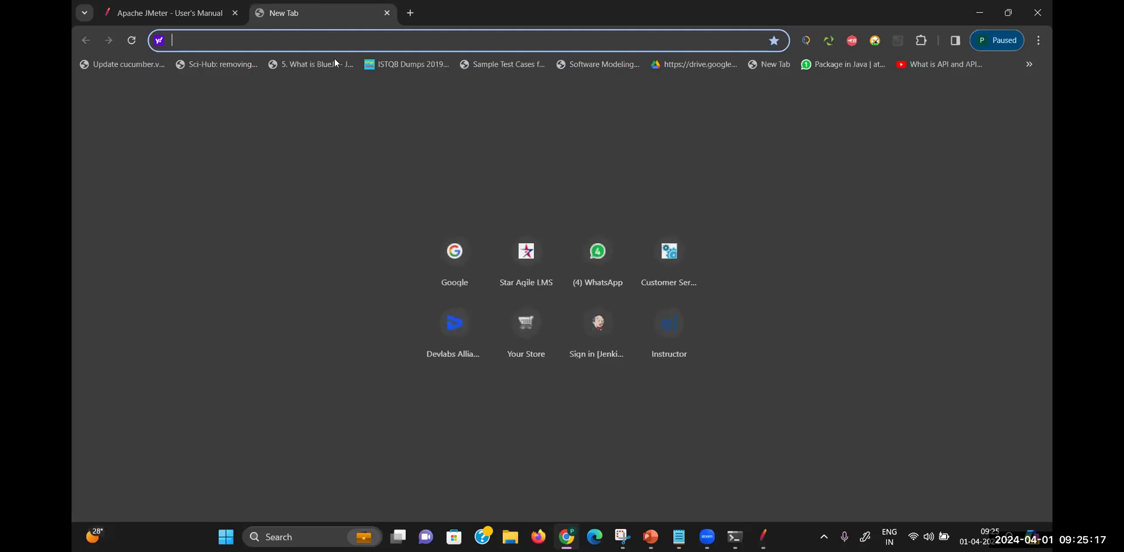
click(667, 261)
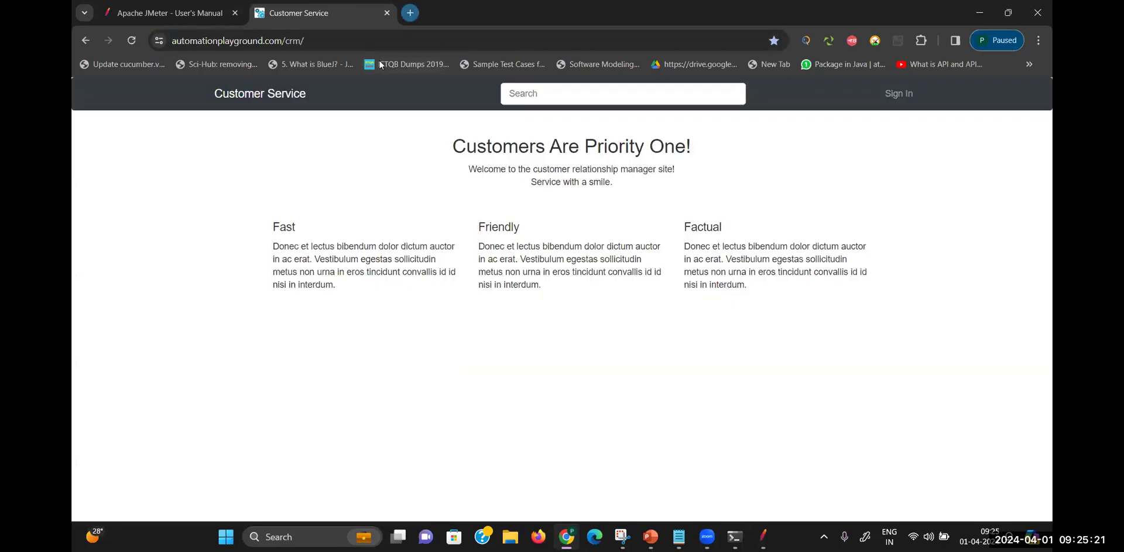
click(410, 13)
click(461, 252)
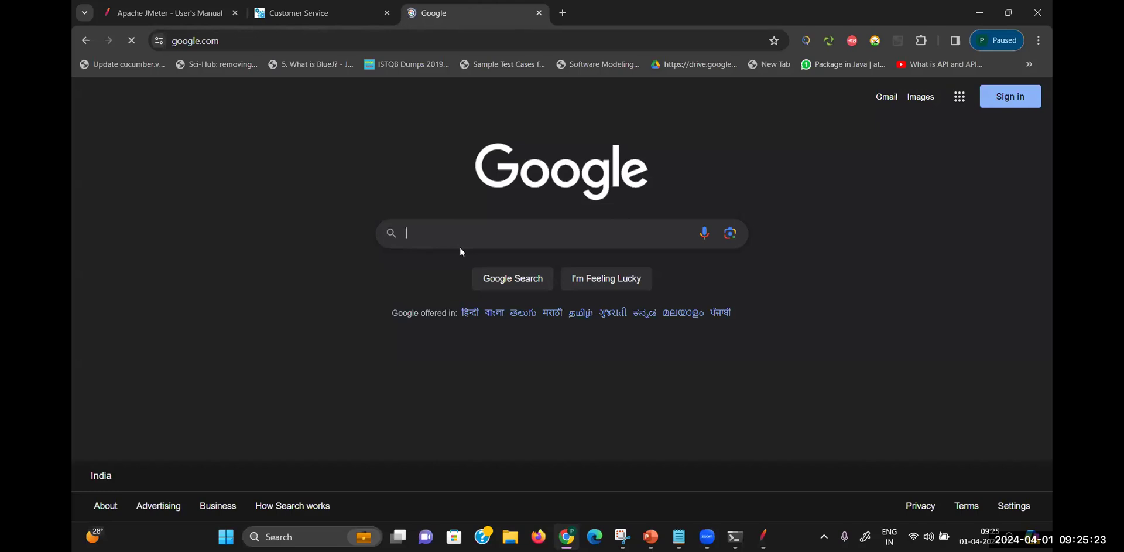
Search for blazedemo, open blazedemo.com, copy its URL and return to JMeter
text(bla)
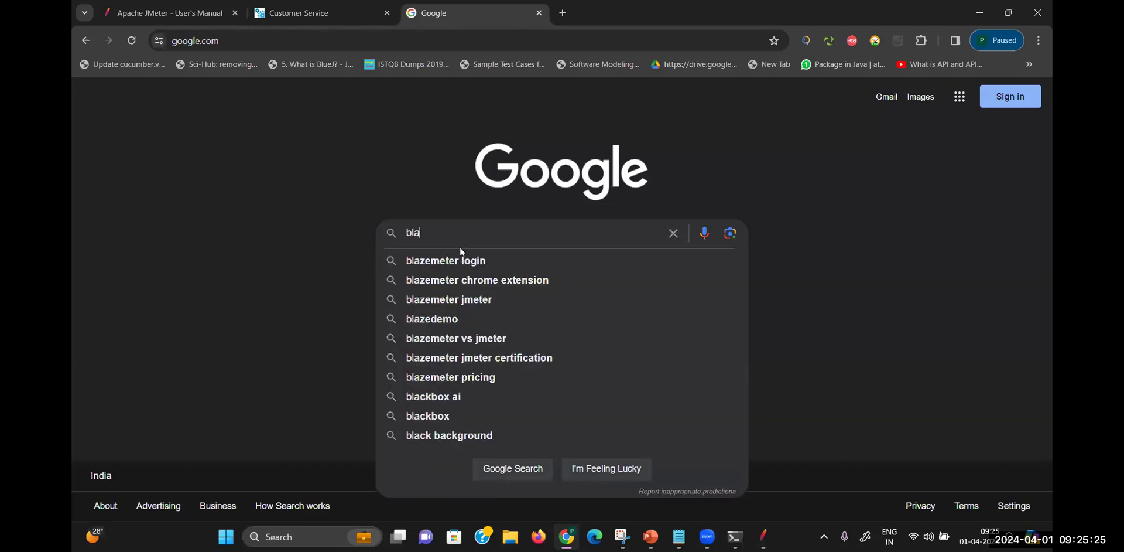
click(451, 319)
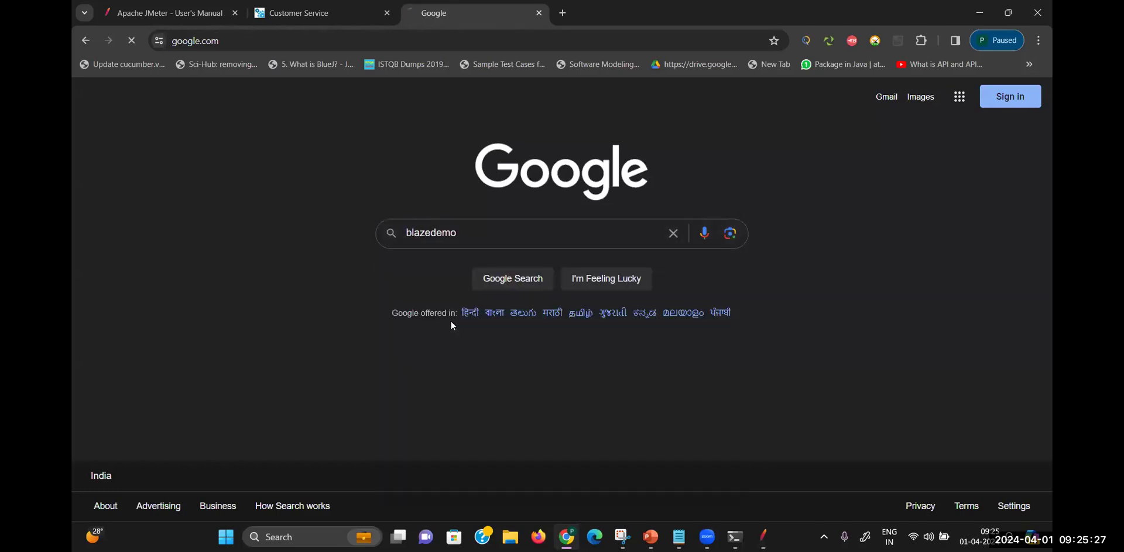
click(230, 243)
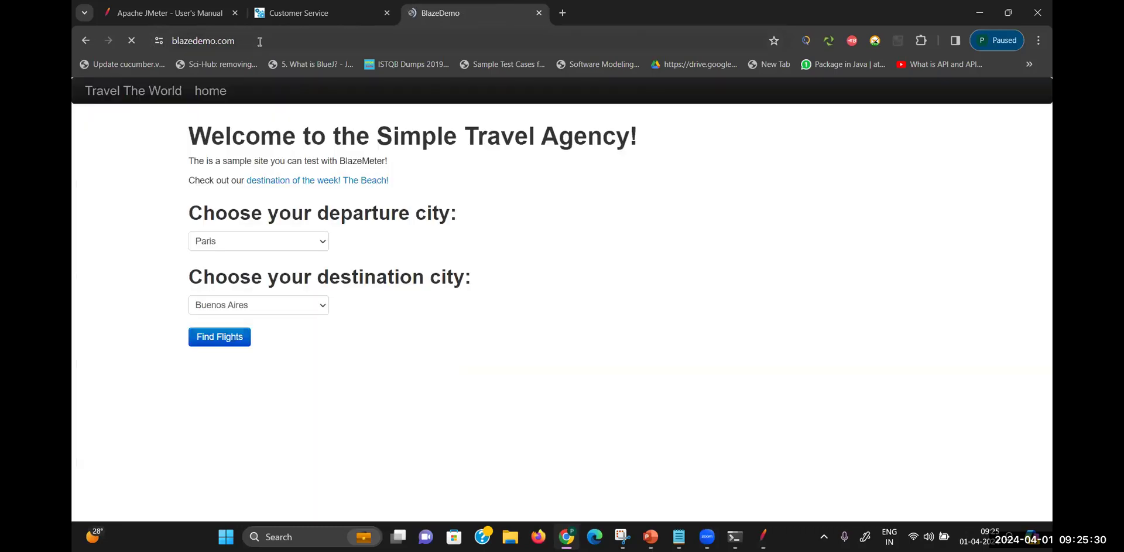
click(261, 42)
key(ctrl+c)
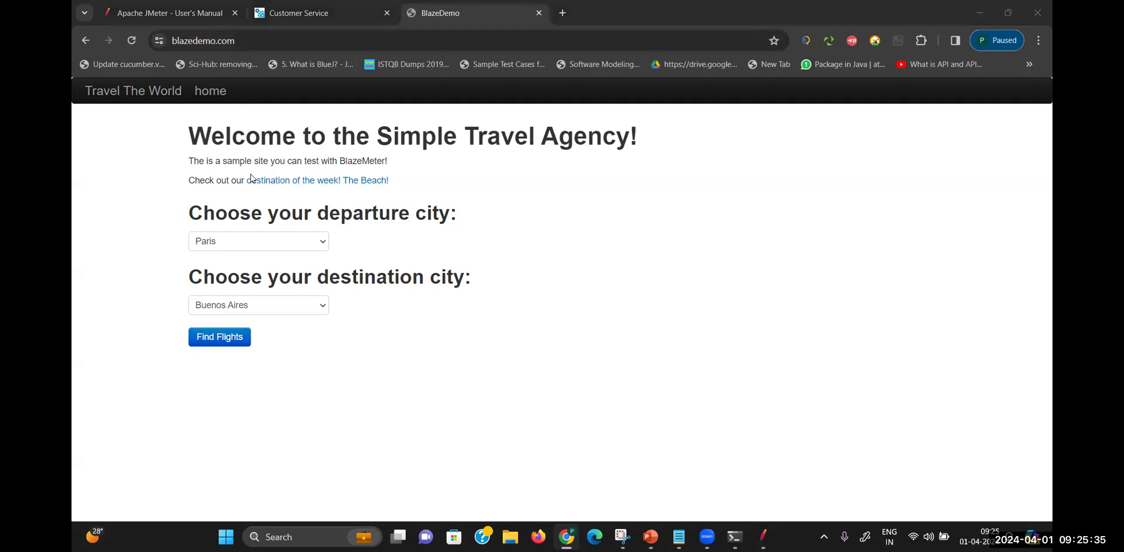
key(alt+Tab)
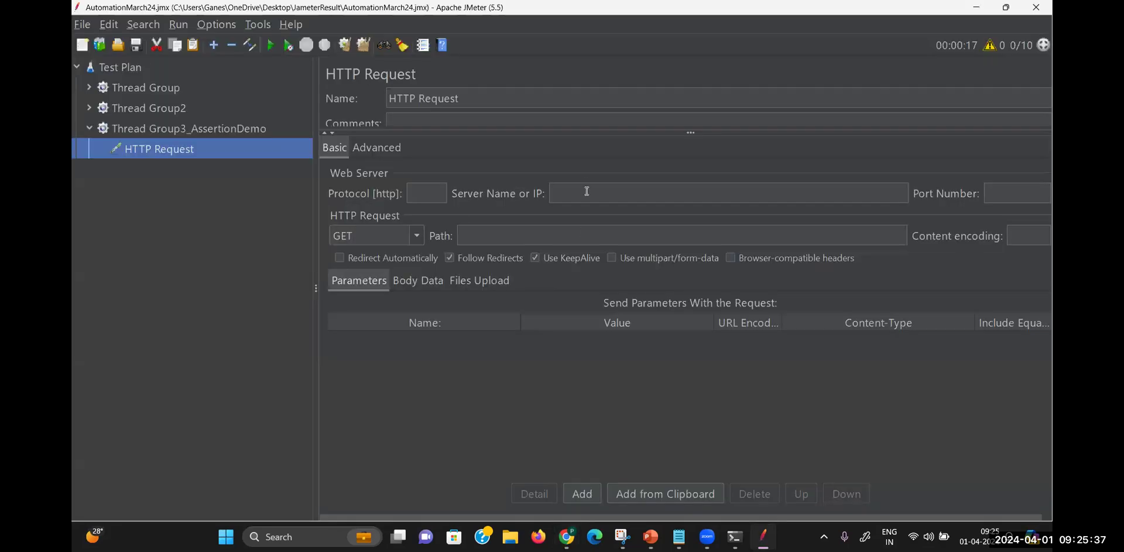
Paste the BlazeDemo URL and split it into protocol https, server blazedemo.com and path /
click(586, 190)
key(ctrl+v)
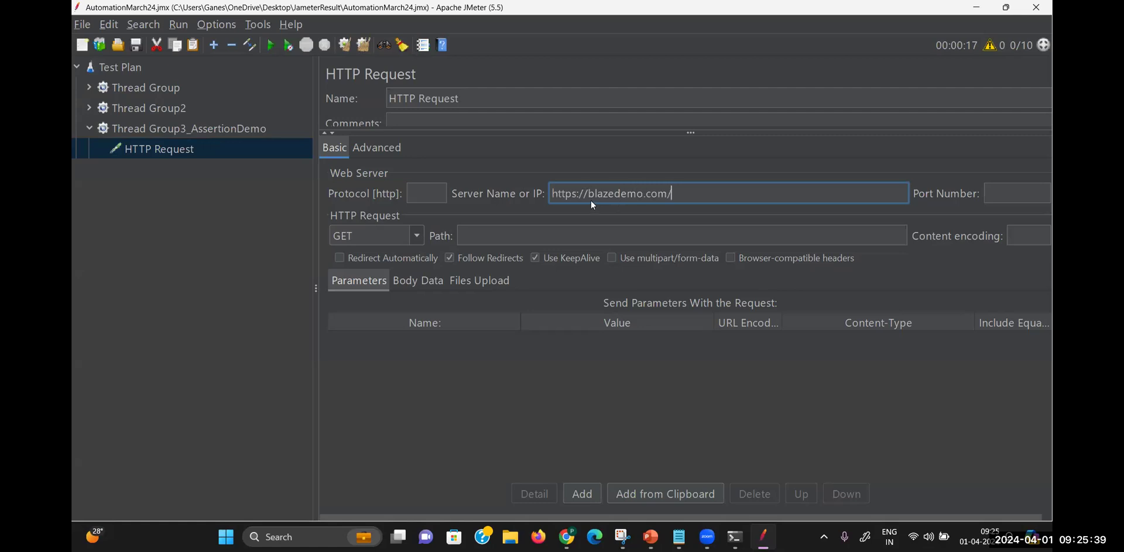
double_click(573, 195)
key(ctrl+x)
click(426, 193)
key(ctrl+v)
click(560, 195)
key(BackSpace)
key(BackSpace)
key(BackSpace)
click(667, 193)
key(BackSpace)
click(583, 238)
text(/)
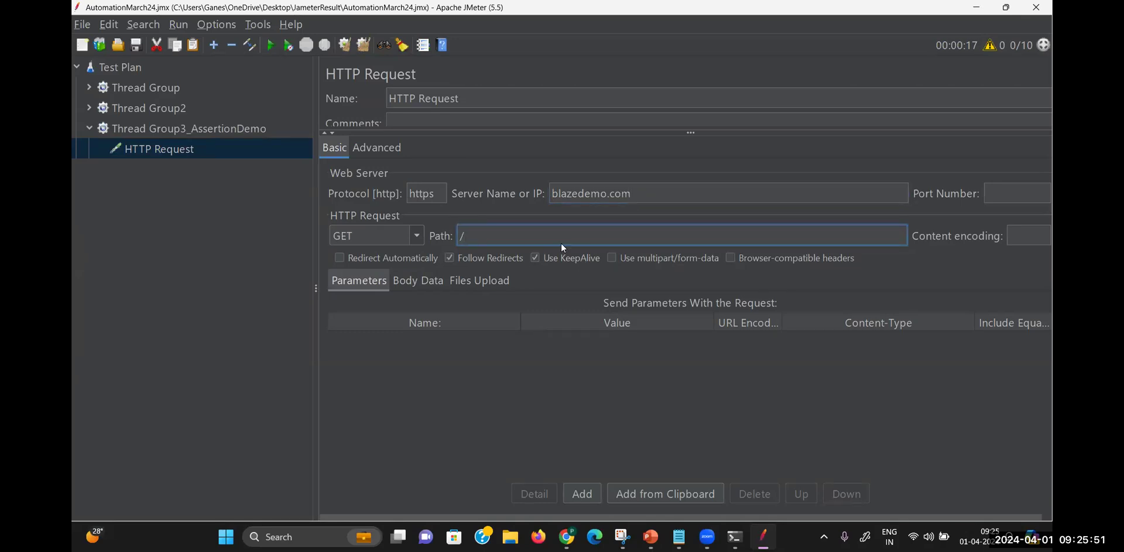
Rename the HTTP Request to BlazeDemoRequest
click(465, 103)
key(BackSpace)
key(BackSpace)
key(BackSpace)
key(BackSpace)
key(BackSpace)
key(BackSpace)
key(BackSpace)
key(BackSpace)
key(BackSpace)
key(BackSpace)
key(BackSpace)
key(BackSpace)
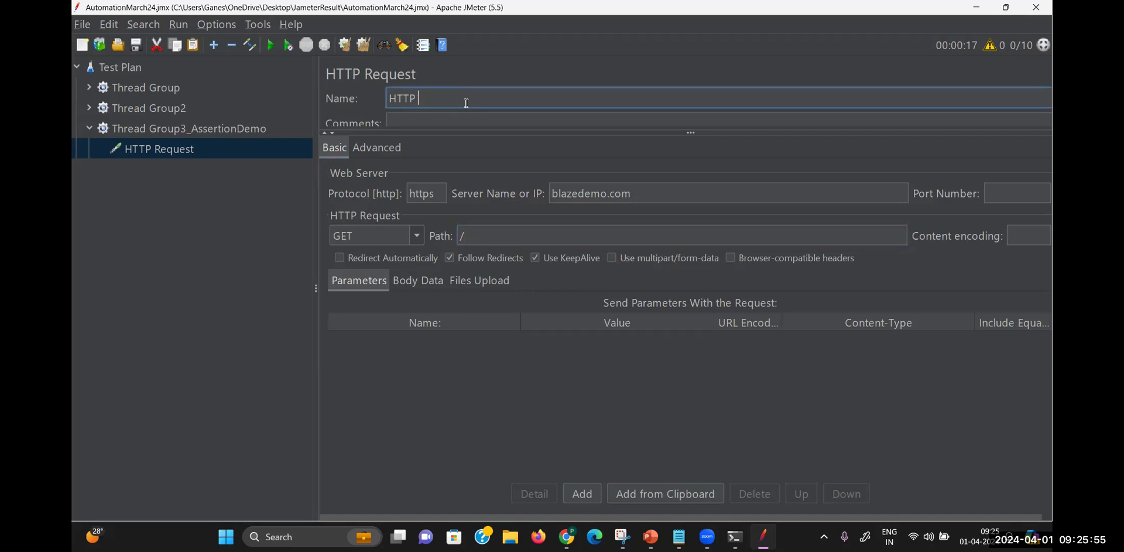
text(BlazeDemoRequest)
Add a View Results in Table listener under Thread Group3_AssertionDemo
right_click(217, 129)
mouse_move(251, 135)
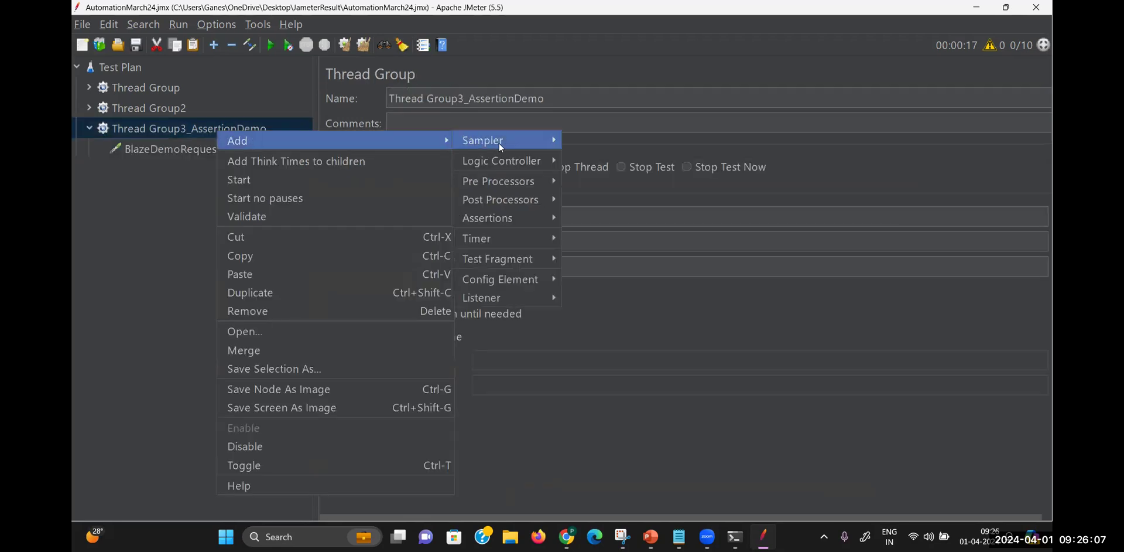
mouse_move(525, 296)
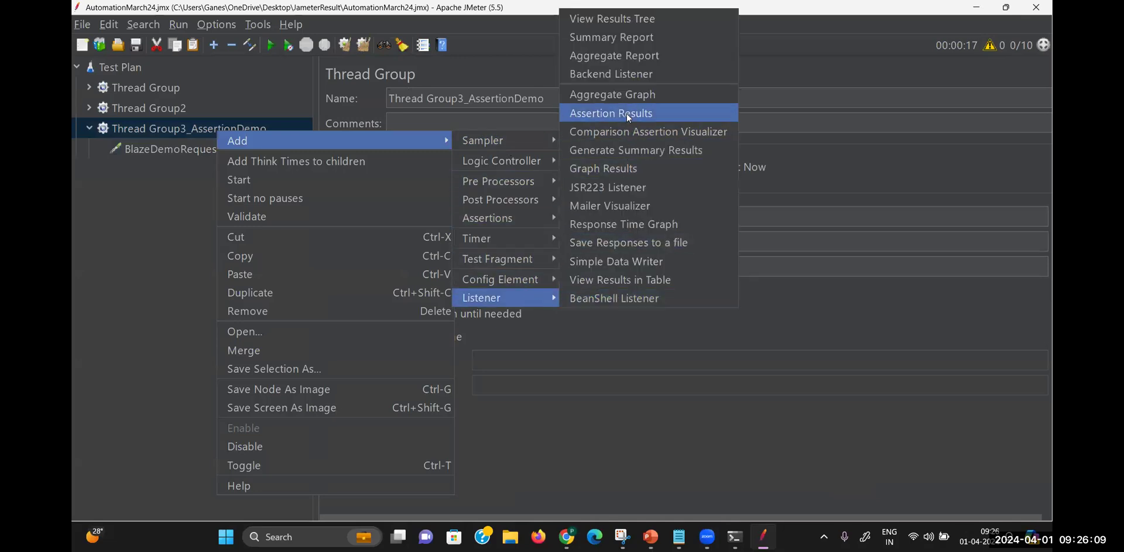
click(649, 280)
Add a View Results Tree listener to the group and reselect Thread Group3_AssertionDemo
right_click(237, 127)
mouse_move(262, 140)
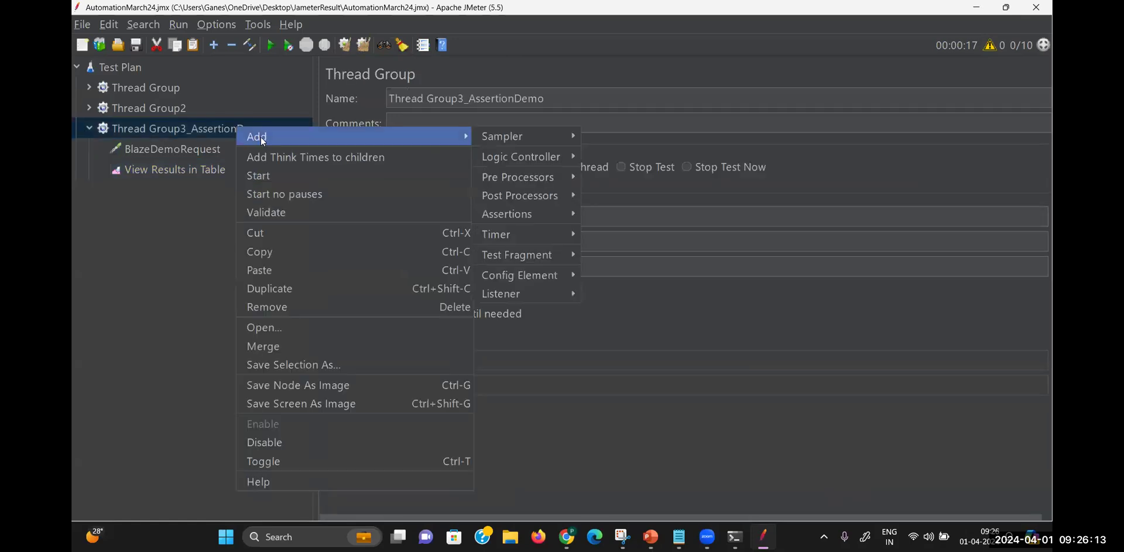
mouse_move(542, 293)
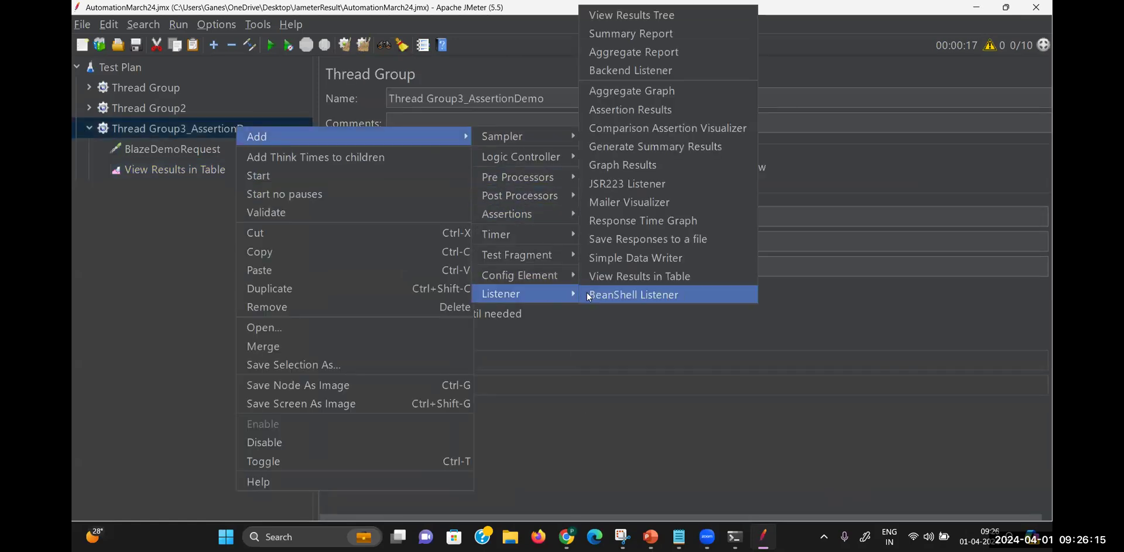
click(621, 18)
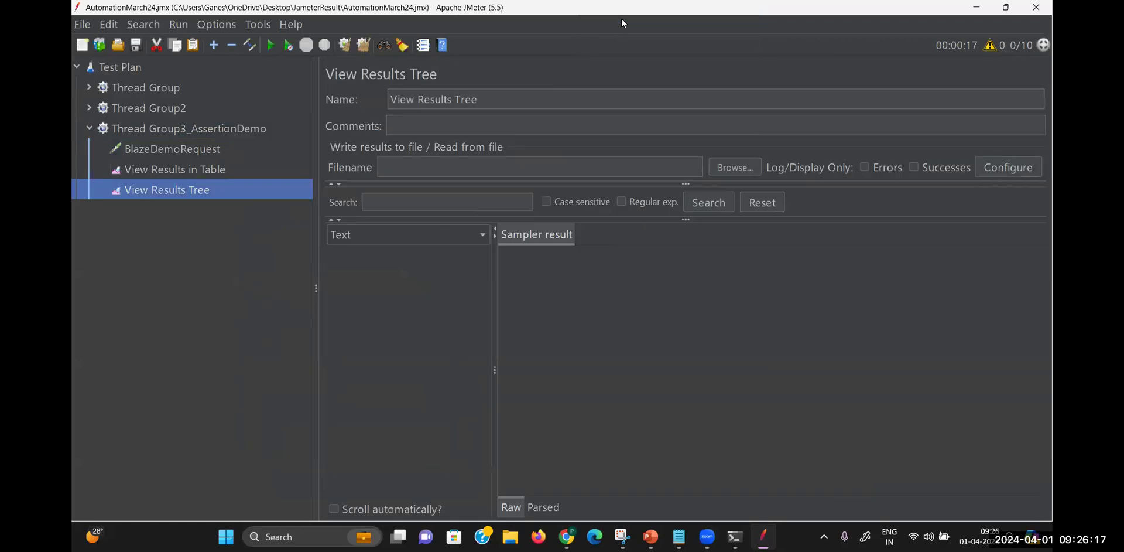
click(188, 166)
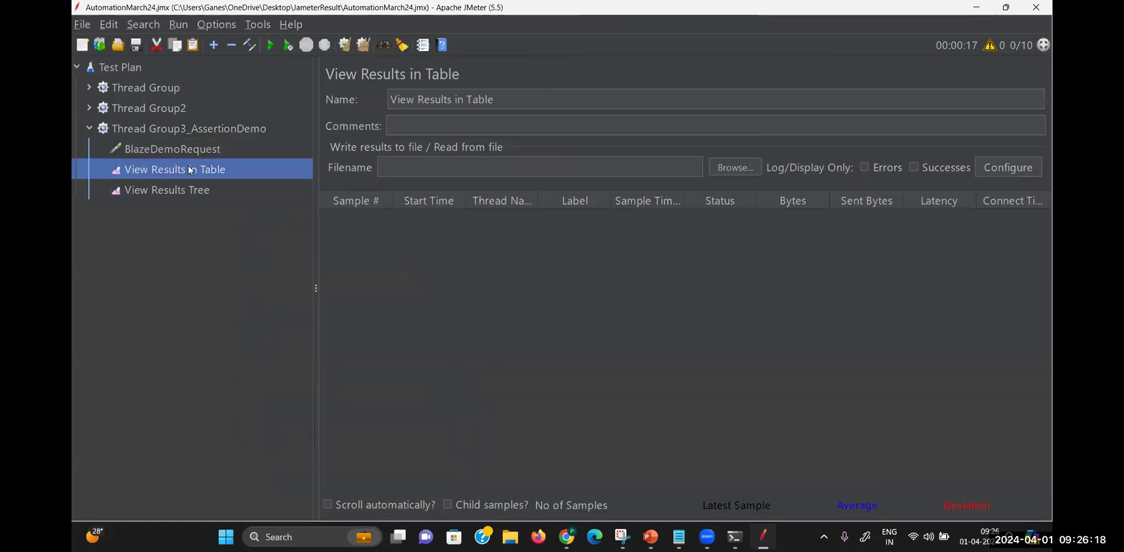
click(228, 120)
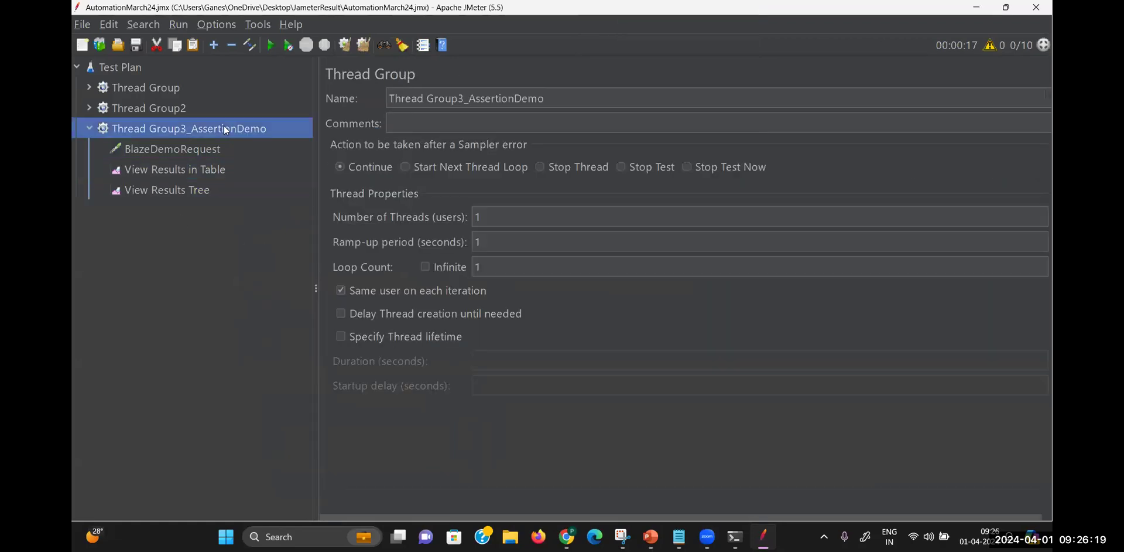
Set Number of Threads to 5, run the test, and view the five passing samples in the table
click(490, 217)
key(BackSpace)
text(5)
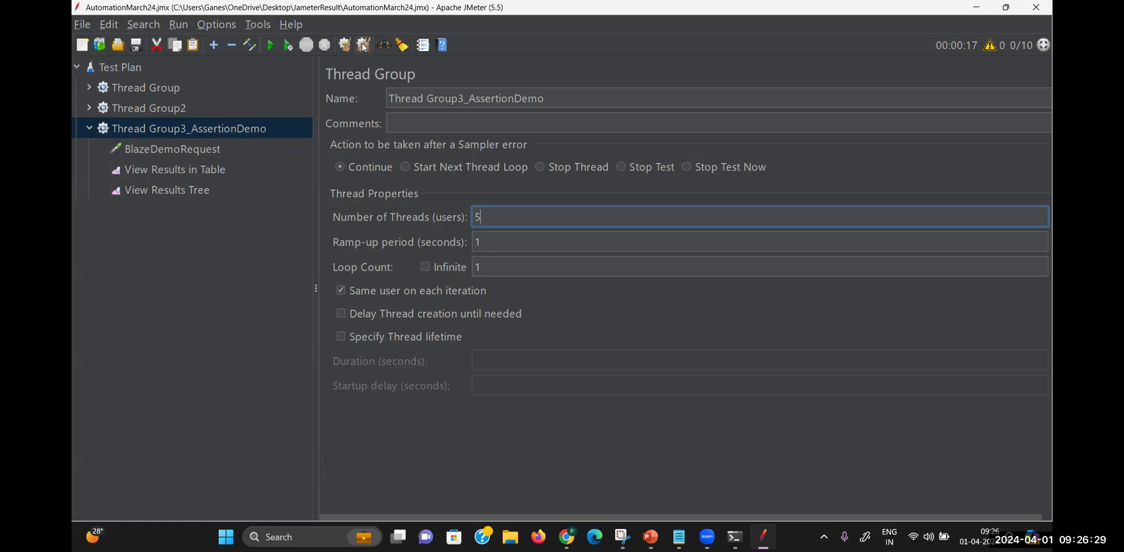
click(271, 46)
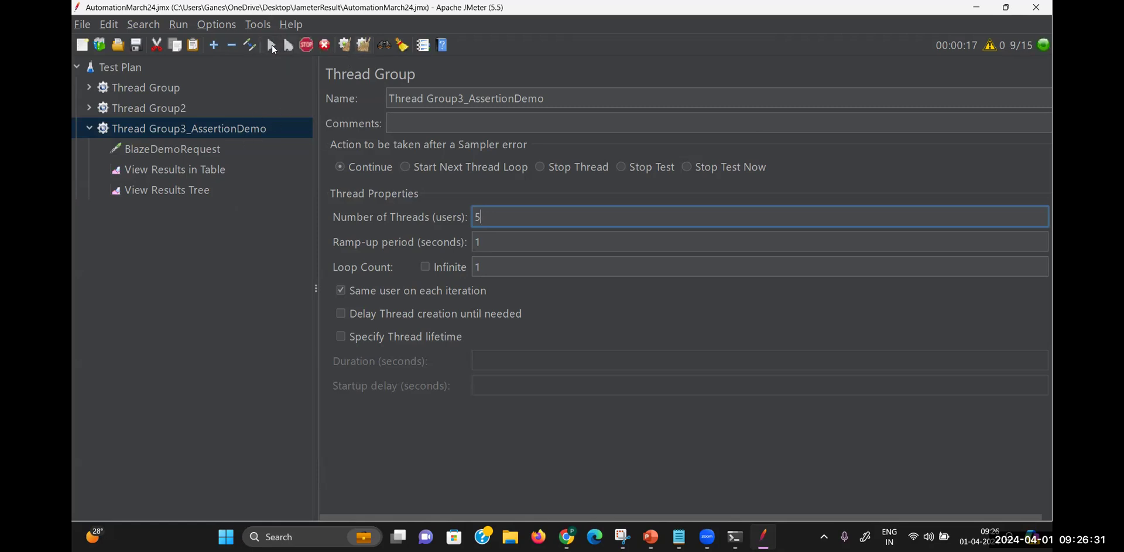
click(209, 169)
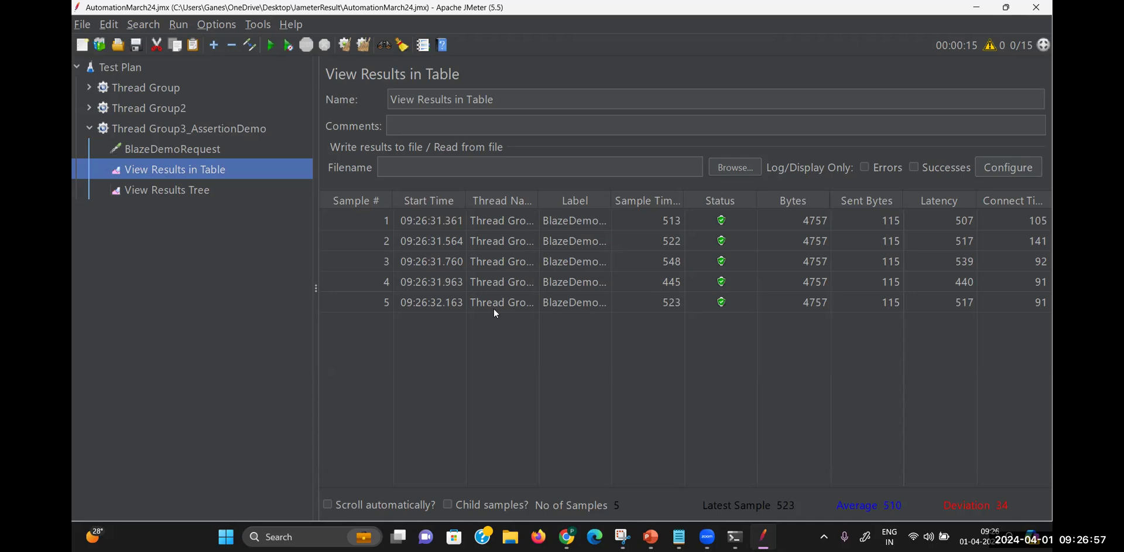
In View Results Tree, open the first BlazeDemoRequest sample and highlight its response code 200
click(157, 189)
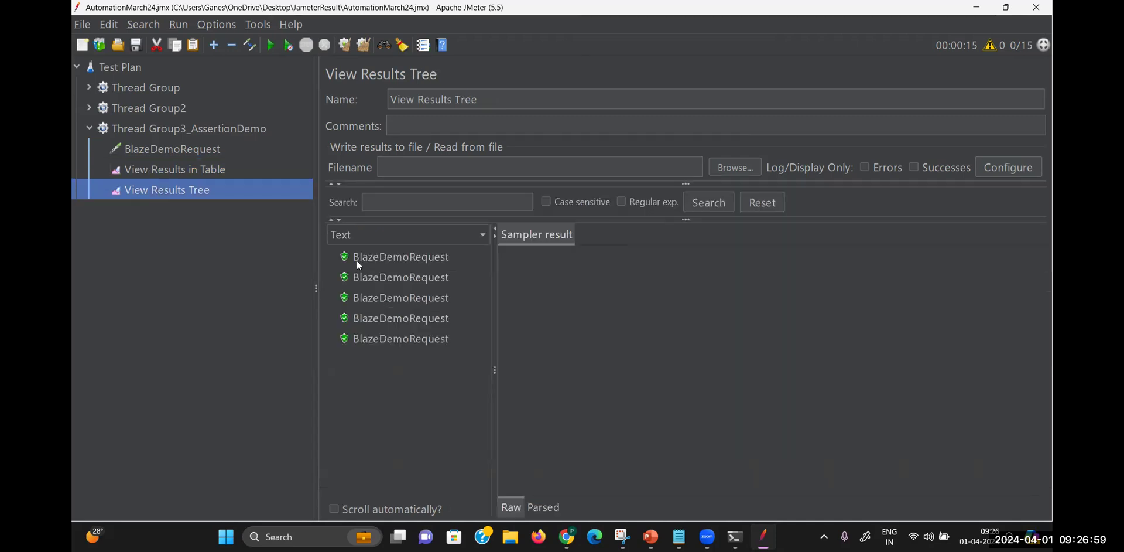
click(396, 256)
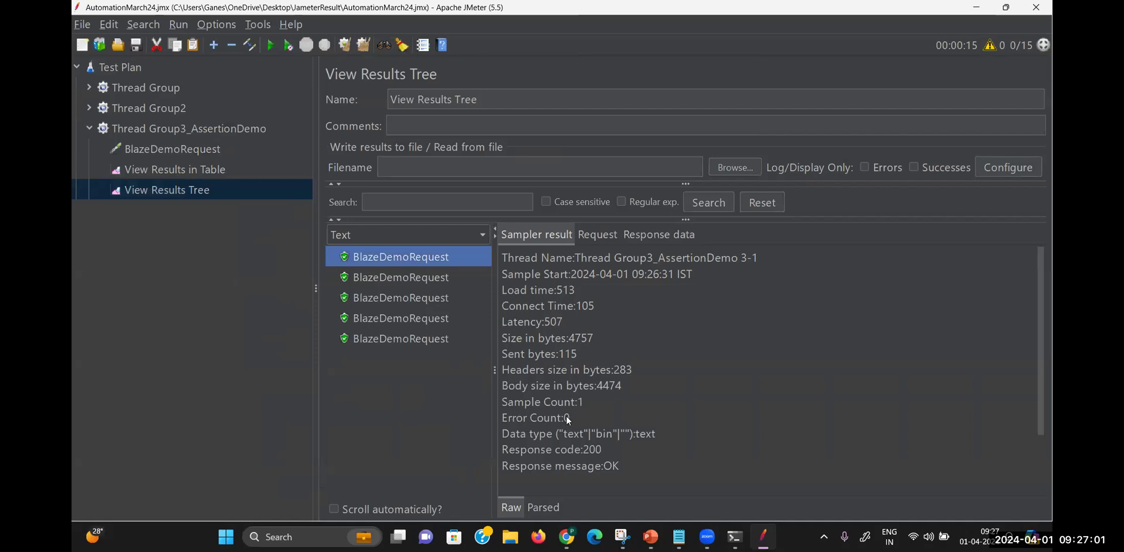
drag(601, 449, 582, 449)
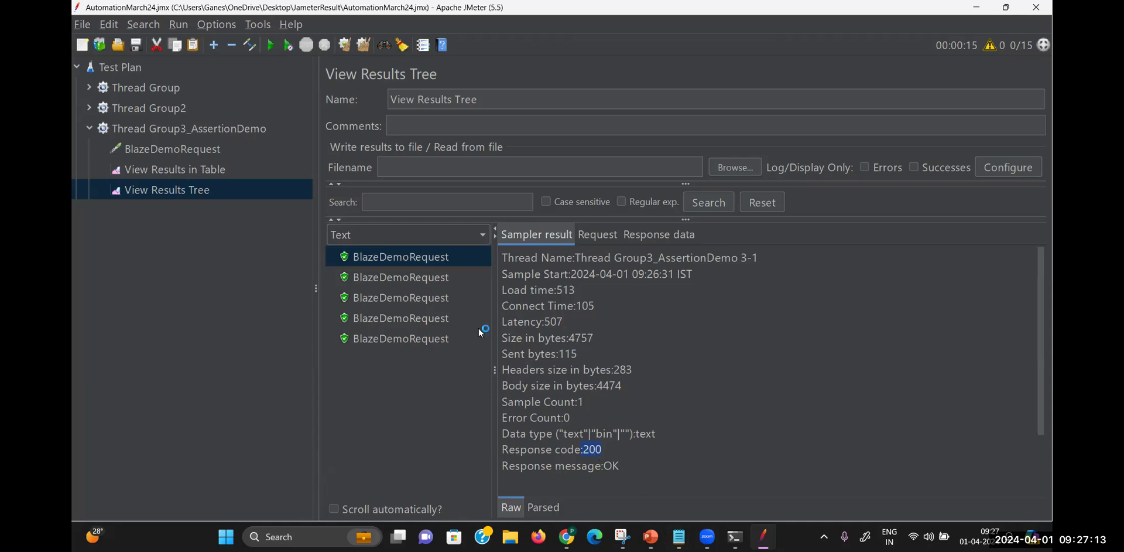
Review the BlazeDemoRequest settings and the thread group's ramp-up period, then return to the results table
right_click(217, 127)
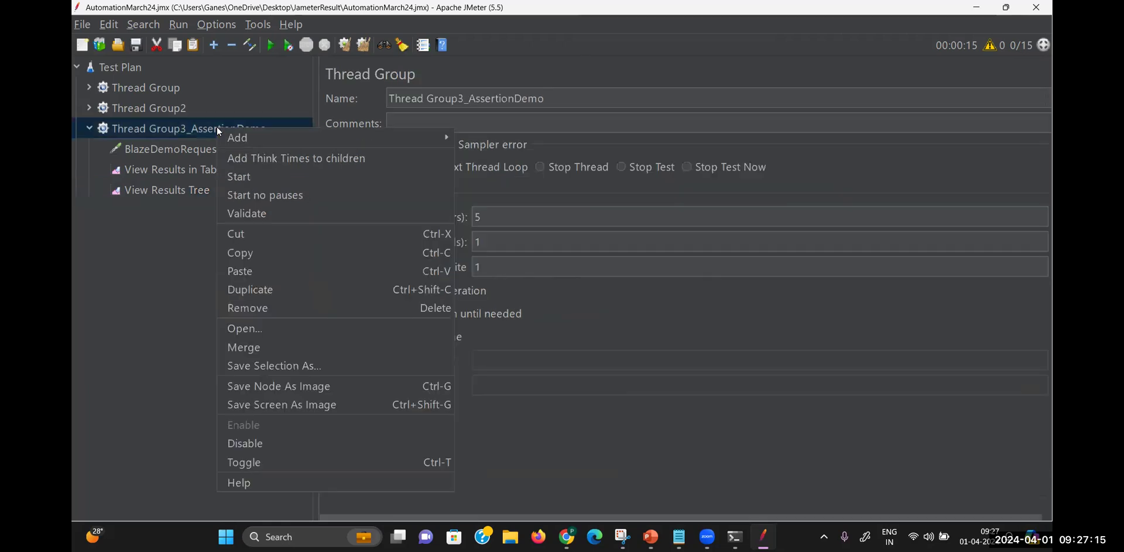
mouse_move(232, 137)
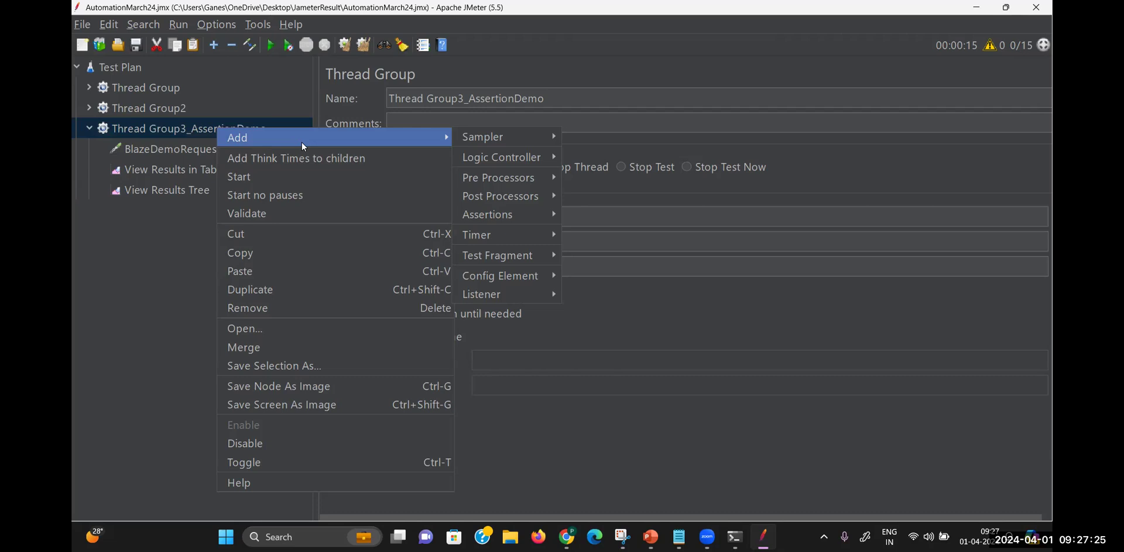
click(196, 149)
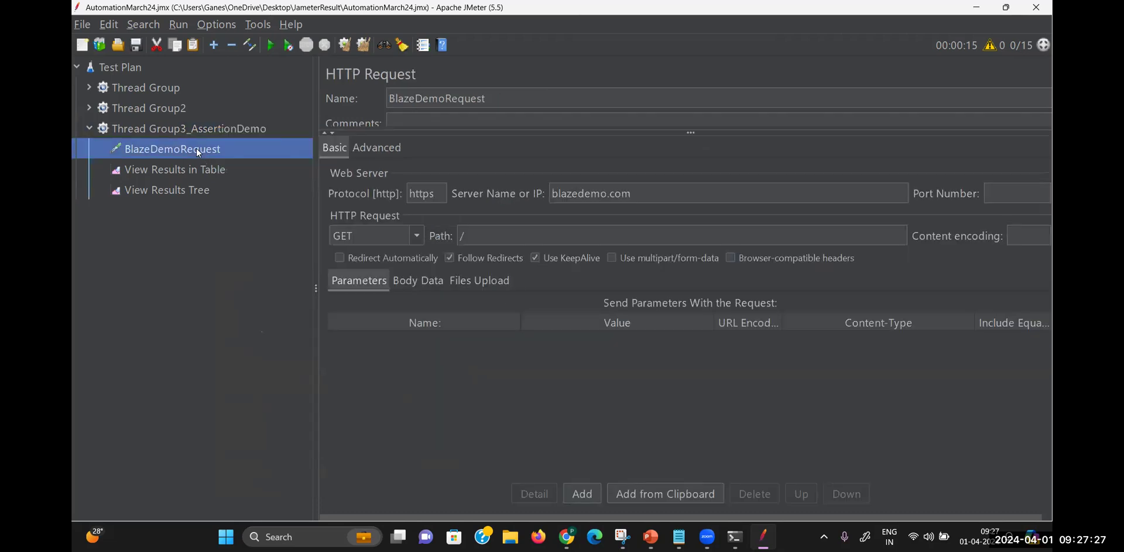
click(233, 128)
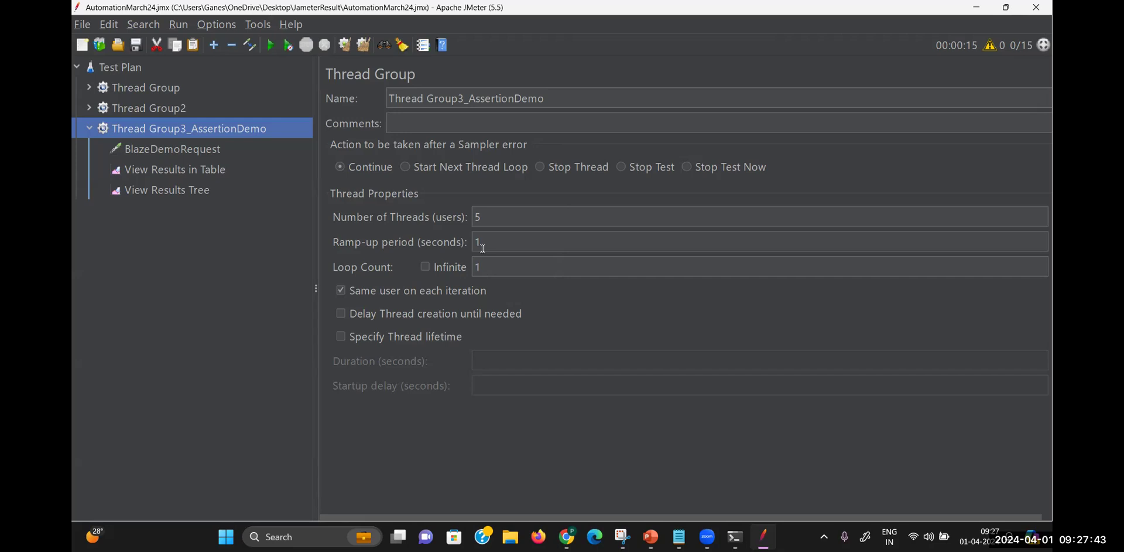
drag(483, 248, 330, 245)
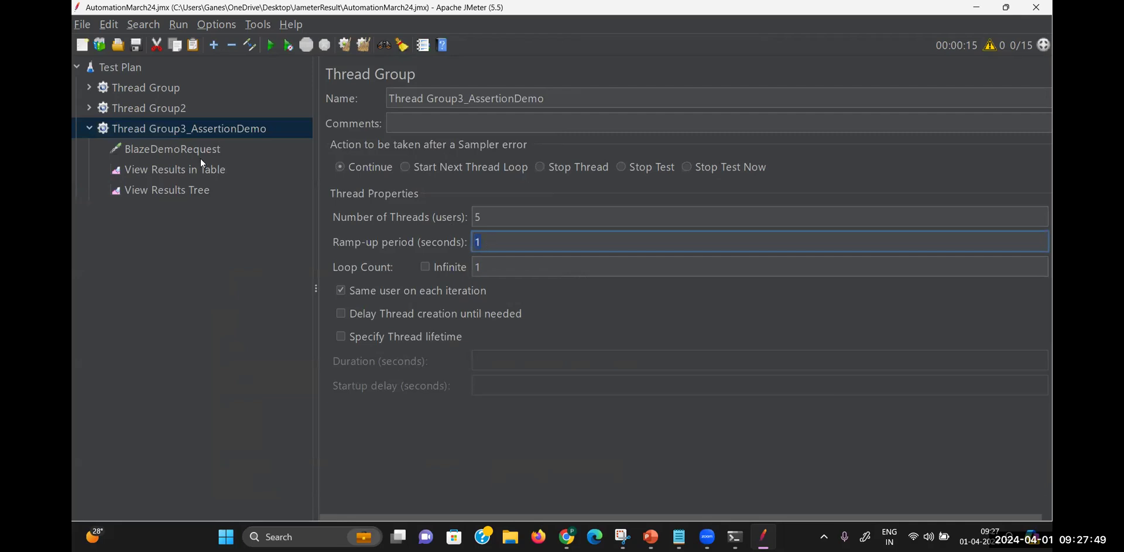
click(214, 169)
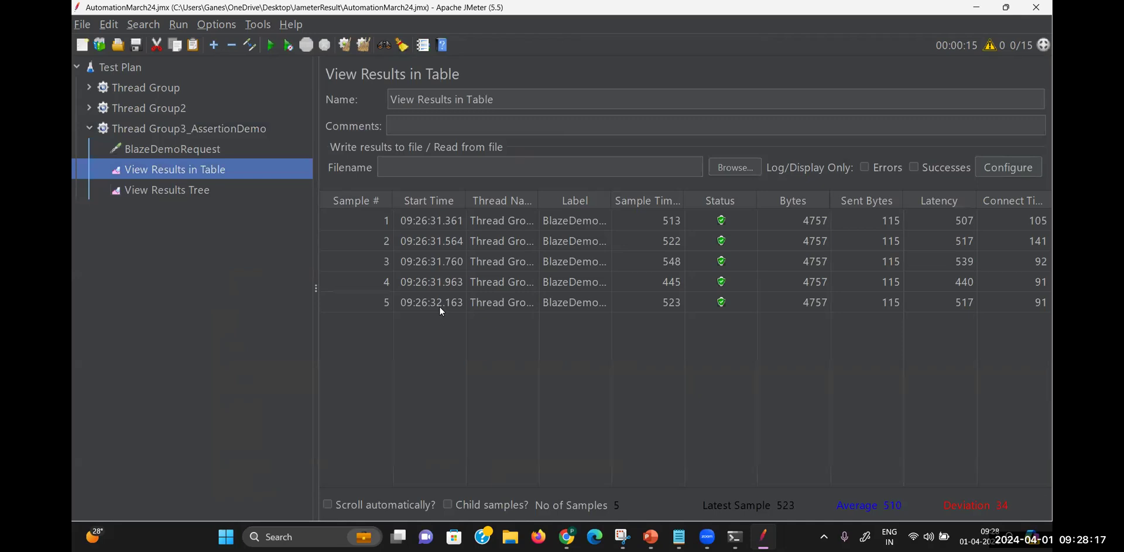
Add a Response Assertion to Thread Group3_AssertionDemo from its Assertions menu
right_click(213, 129)
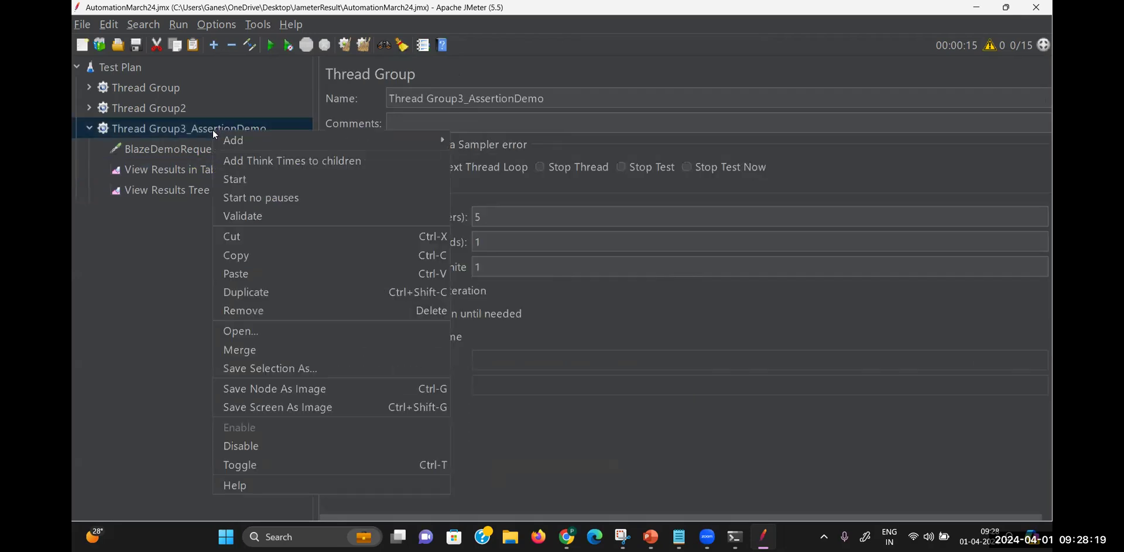
mouse_move(245, 145)
mouse_move(511, 138)
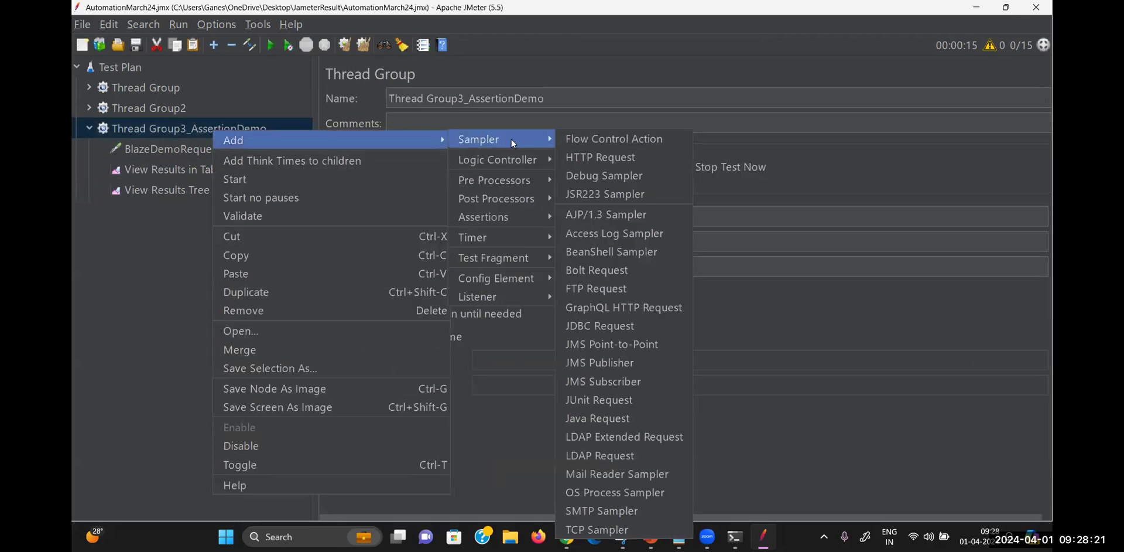
mouse_move(502, 218)
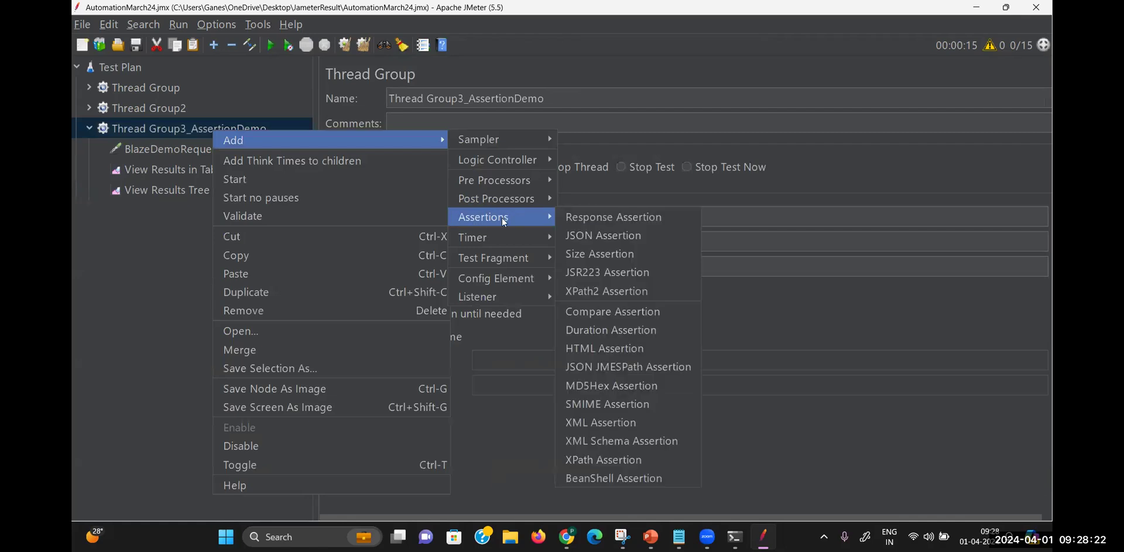
click(616, 217)
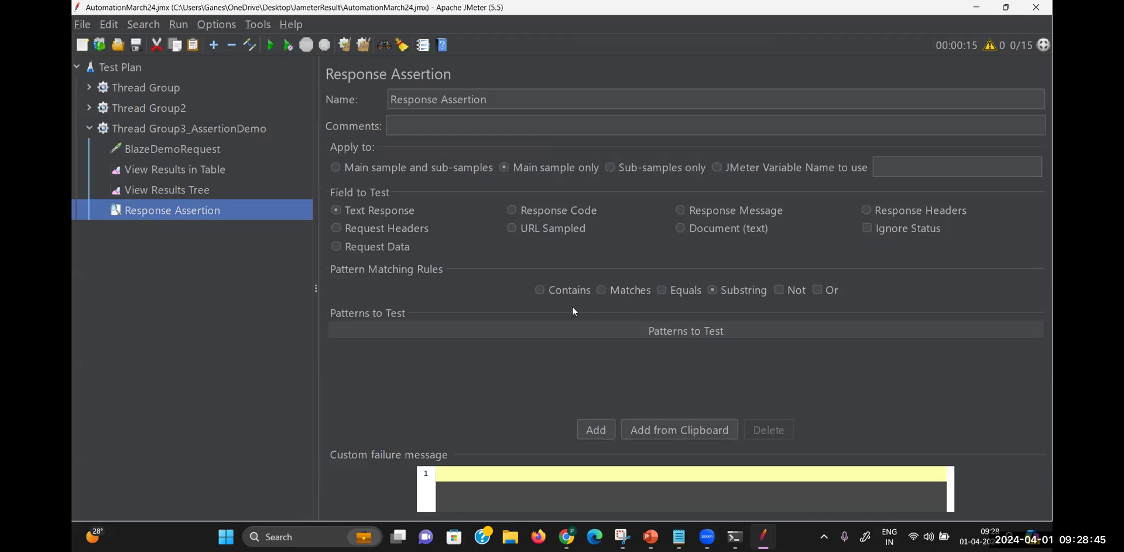
Set the assertion to check Response Code with Equals against the pattern 200
click(538, 211)
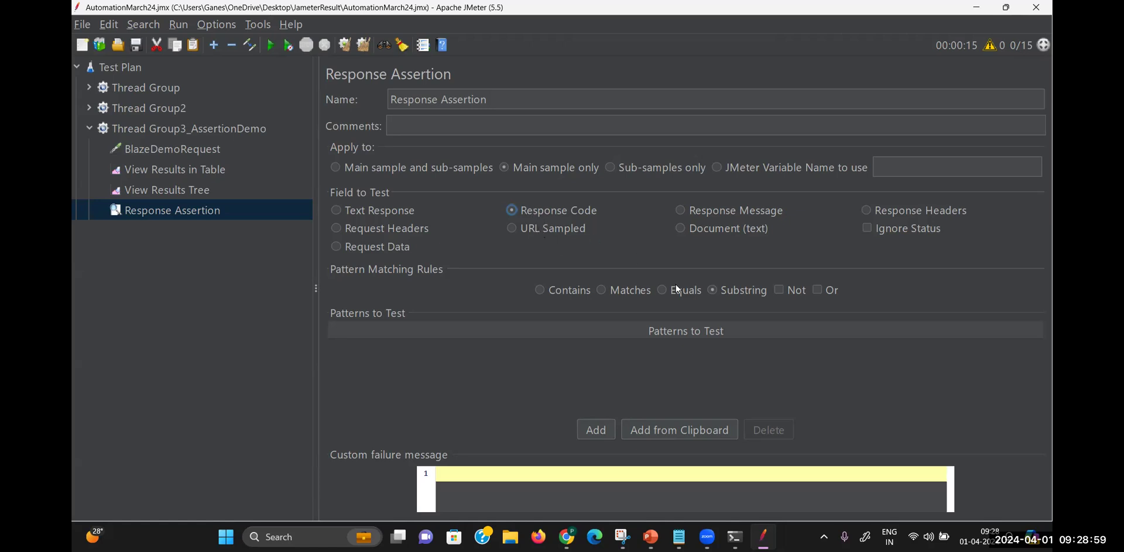
click(662, 289)
click(593, 431)
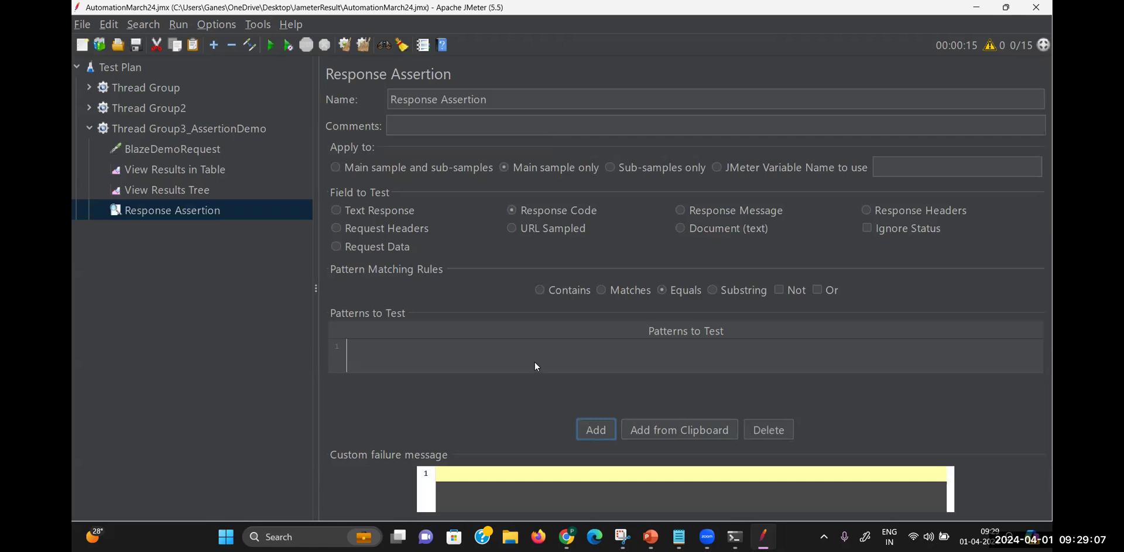
double_click(520, 350)
text(200)
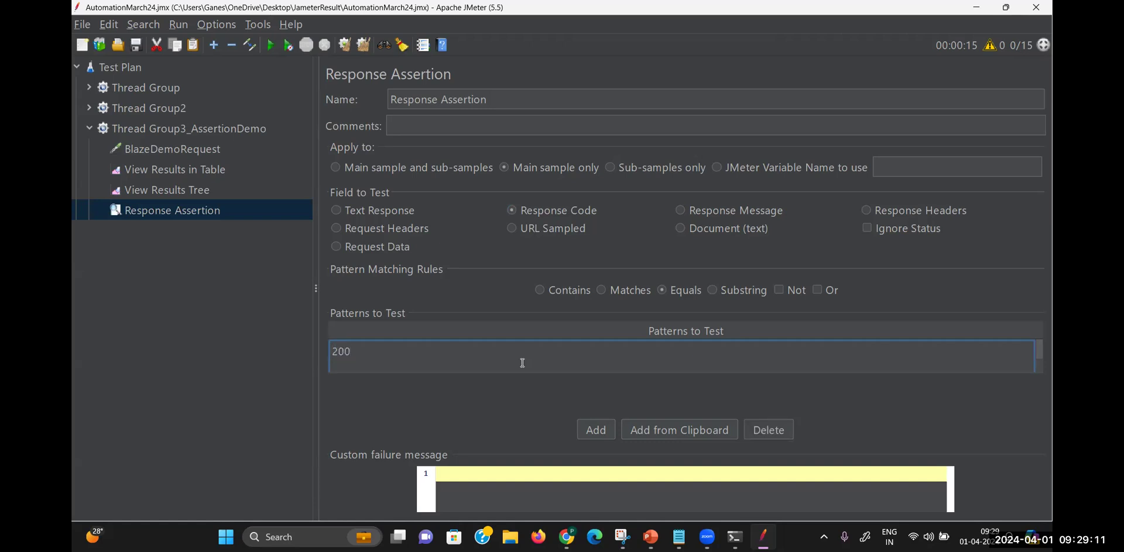
click(603, 431)
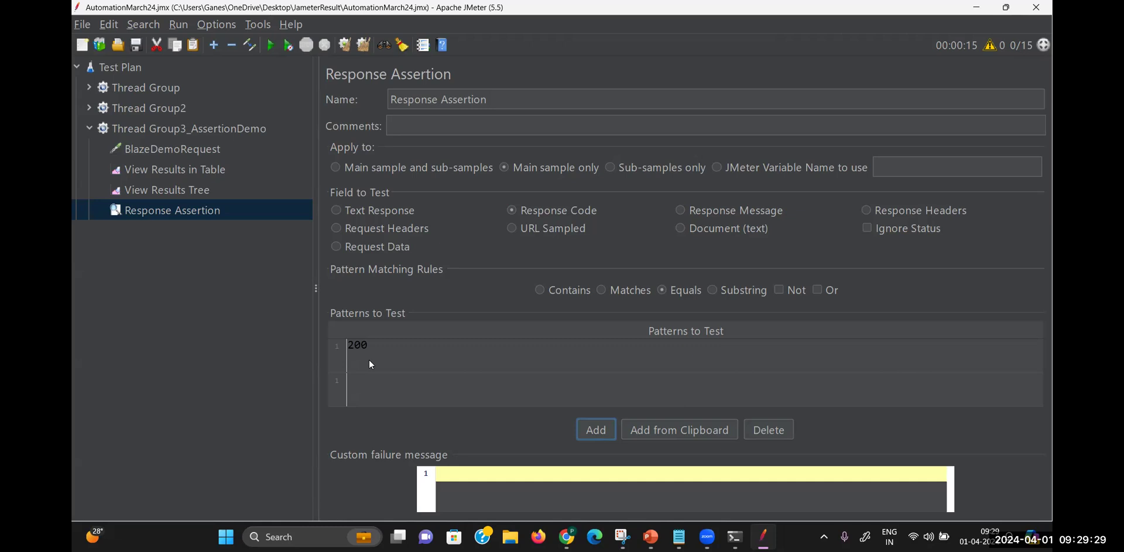
Bring the Snipping Tool 'Timer' sketch up over JMeter with Alt+Tab
key(alt+Tab)
key(alt+Tab)
key(alt+Tab)
key(alt+Tab)
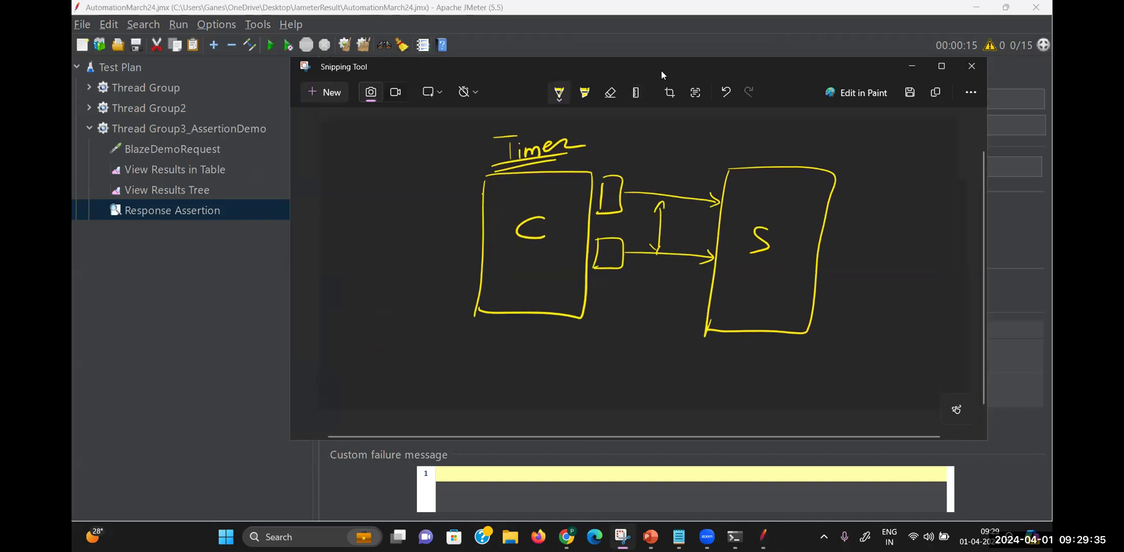
Erase all existing ink and write an underlined 'Status code' heading
click(610, 93)
click(615, 114)
drag(708, 158, 704, 156)
mouse_move(721, 143)
mouse_down()
mouse_move(723, 165)
mouse_move(735, 166)
mouse_up()
mouse_move(739, 142)
mouse_down()
mouse_move(742, 167)
mouse_move(760, 157)
mouse_move(753, 170)
mouse_up()
drag(780, 157, 780, 170)
mouse_move(789, 159)
mouse_down()
mouse_move(813, 138)
mouse_move(827, 167)
mouse_up()
drag(676, 185, 813, 180)
drag(682, 186, 777, 184)
mouse_move(566, 218)
mouse_down()
mouse_move(565, 245)
mouse_move(595, 225)
mouse_up()
Write the range 100 - 199 labelled Information
drag(640, 233, 704, 242)
drag(722, 225, 727, 246)
drag(371, 217, 370, 236)
drag(367, 212, 388, 210)
drag(348, 243, 386, 240)
drag(395, 246, 408, 209)
mouse_move(401, 232)
mouse_down()
mouse_move(462, 232)
mouse_move(460, 242)
mouse_up()
drag(463, 223, 482, 233)
drag(480, 228, 492, 236)
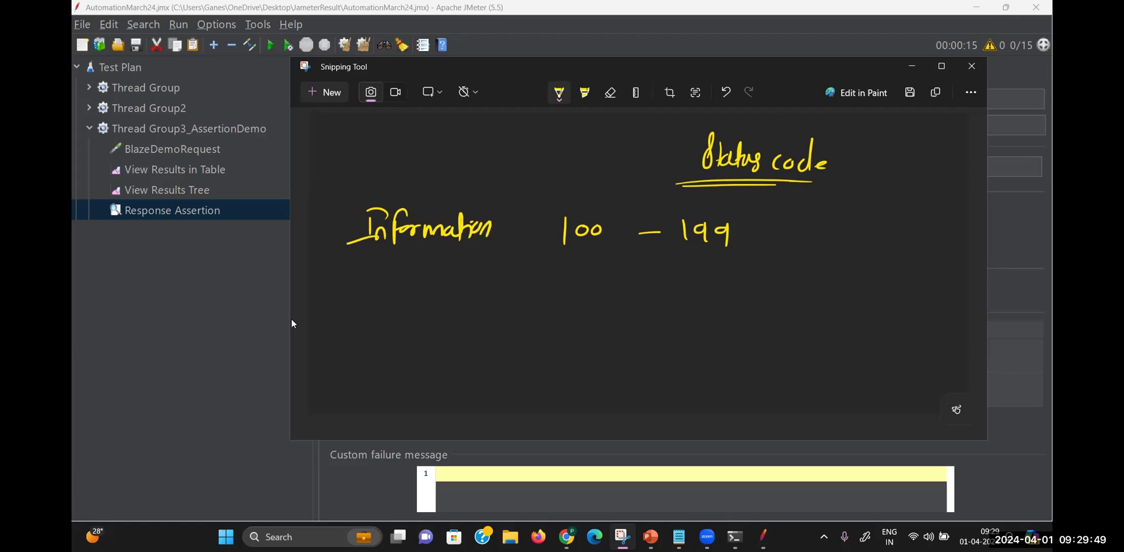
Write the range 200 - 299 labelled successful
drag(562, 275, 579, 289)
drag(584, 274, 597, 274)
drag(646, 281, 718, 288)
drag(735, 273, 733, 296)
mouse_move(382, 275)
mouse_down()
mouse_move(379, 292)
mouse_move(440, 287)
mouse_move(451, 303)
mouse_move(480, 286)
mouse_up()
drag(486, 266, 487, 285)
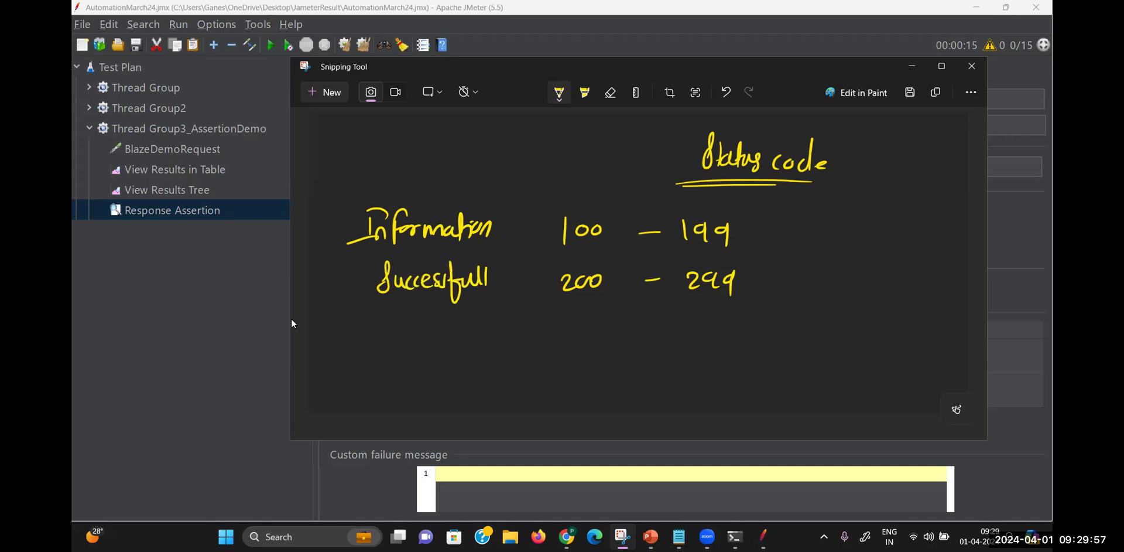
Write the range 300 - 399 labelled Redirectional
mouse_move(563, 314)
mouse_down()
mouse_move(577, 315)
mouse_move(565, 332)
mouse_up()
mouse_move(586, 316)
mouse_down()
mouse_move(590, 326)
mouse_move(669, 318)
mouse_up()
mouse_move(688, 311)
mouse_down()
mouse_move(691, 325)
mouse_move(711, 326)
mouse_up()
mouse_move(735, 315)
mouse_down()
mouse_move(726, 324)
mouse_move(735, 335)
mouse_up()
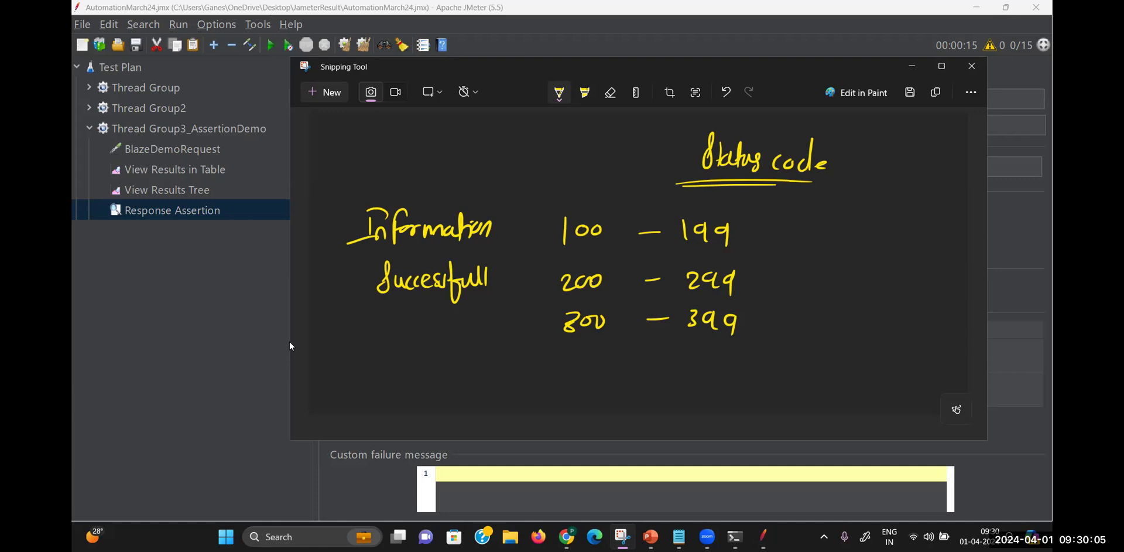
drag(355, 313, 354, 342)
drag(349, 326, 367, 334)
drag(369, 329, 379, 334)
drag(388, 326, 395, 335)
mouse_move(399, 322)
mouse_down()
mouse_move(399, 335)
mouse_move(415, 319)
mouse_up()
drag(419, 325, 446, 333)
mouse_move(448, 322)
mouse_down()
mouse_move(455, 333)
mouse_move(486, 331)
mouse_up()
drag(492, 307, 495, 335)
Write the range 400 - 499 labelled Client Error
mouse_move(571, 347)
mouse_down()
mouse_move(568, 370)
mouse_move(579, 367)
mouse_up()
mouse_move(593, 356)
mouse_down()
mouse_move(593, 366)
mouse_move(655, 360)
mouse_up()
mouse_move(680, 346)
mouse_down()
mouse_move(670, 360)
mouse_move(691, 351)
mouse_up()
mouse_move(691, 354)
mouse_down()
mouse_move(719, 351)
mouse_move(700, 370)
mouse_move(719, 373)
mouse_up()
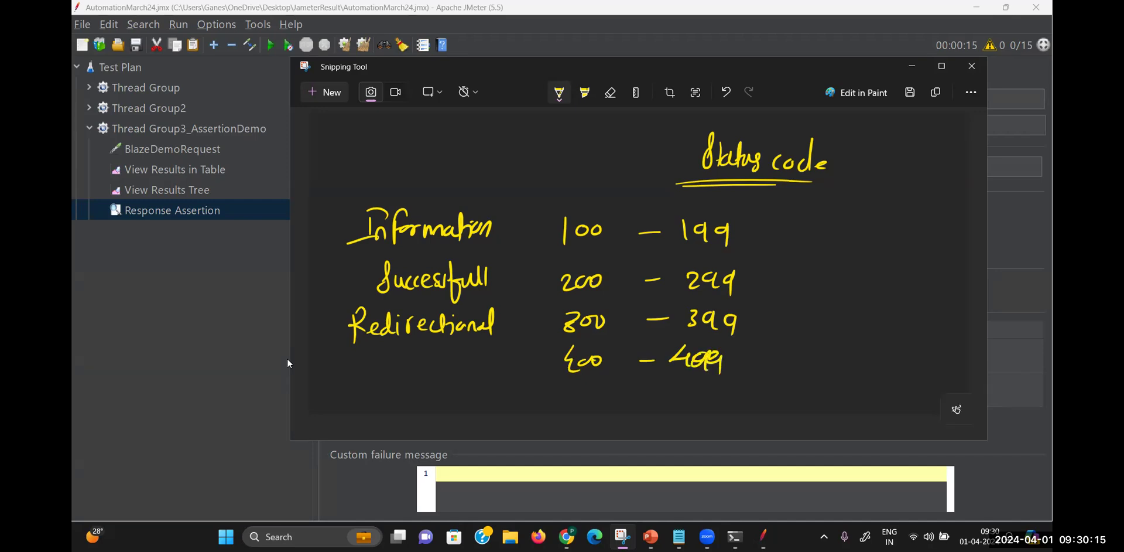
drag(383, 355, 379, 375)
drag(395, 350, 391, 373)
mouse_move(401, 359)
mouse_down()
mouse_move(402, 371)
mouse_move(428, 368)
mouse_up()
mouse_move(436, 350)
mouse_down()
mouse_move(436, 369)
mouse_move(438, 357)
mouse_up()
mouse_move(456, 347)
mouse_down()
mouse_move(446, 354)
mouse_move(472, 369)
mouse_move(504, 358)
mouse_up()
Write the range 500 - 599 labelled Server Error
drag(579, 386, 579, 403)
drag(579, 386, 666, 393)
mouse_move(678, 384)
mouse_down()
mouse_move(682, 401)
mouse_move(694, 384)
mouse_up()
drag(700, 387, 702, 403)
drag(708, 386, 726, 409)
drag(422, 378, 399, 413)
drag(415, 398, 555, 393)
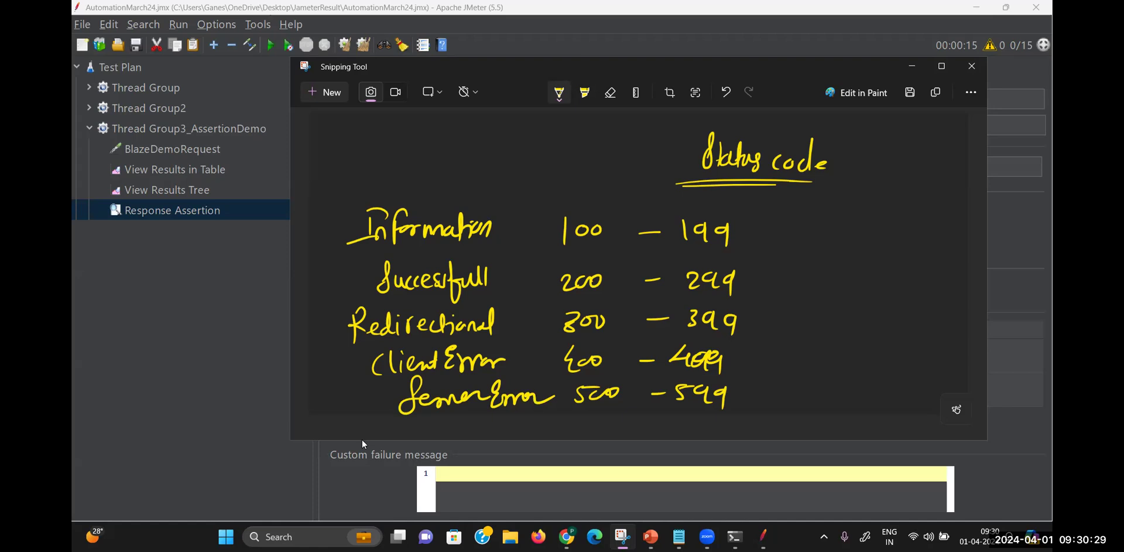
Note API beside the table, box the 200 - 299 success range, and return to JMeter
mouse_move(807, 244)
mouse_down()
mouse_move(794, 276)
mouse_move(817, 274)
mouse_up()
drag(799, 266, 816, 263)
drag(822, 261, 824, 268)
mouse_move(839, 253)
mouse_down()
mouse_move(839, 267)
mouse_move(855, 267)
mouse_up()
drag(834, 251, 846, 253)
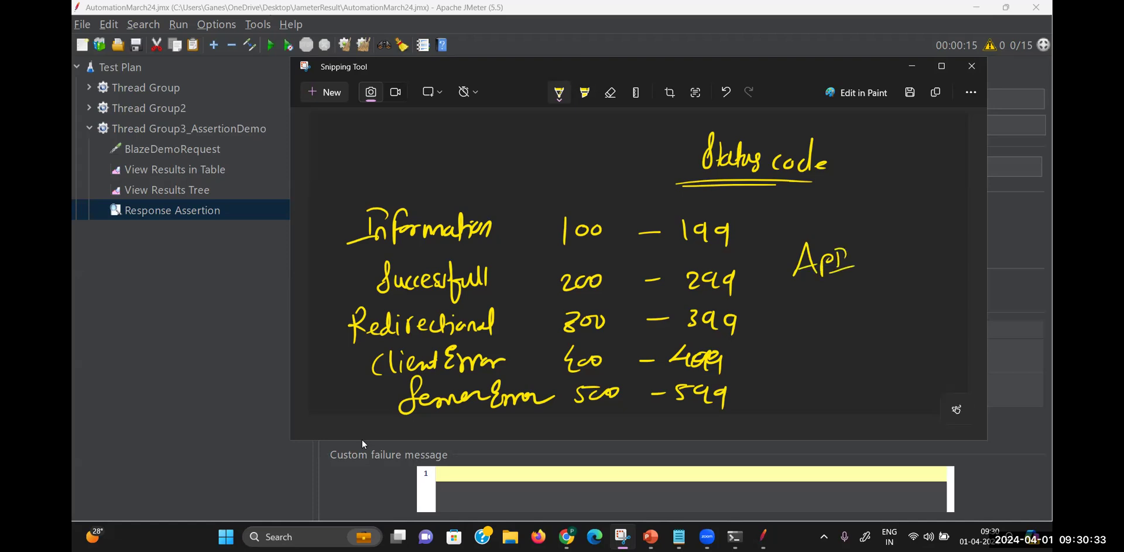
mouse_move(548, 266)
mouse_down()
mouse_move(548, 301)
mouse_move(755, 261)
mouse_move(656, 302)
mouse_move(536, 305)
mouse_up()
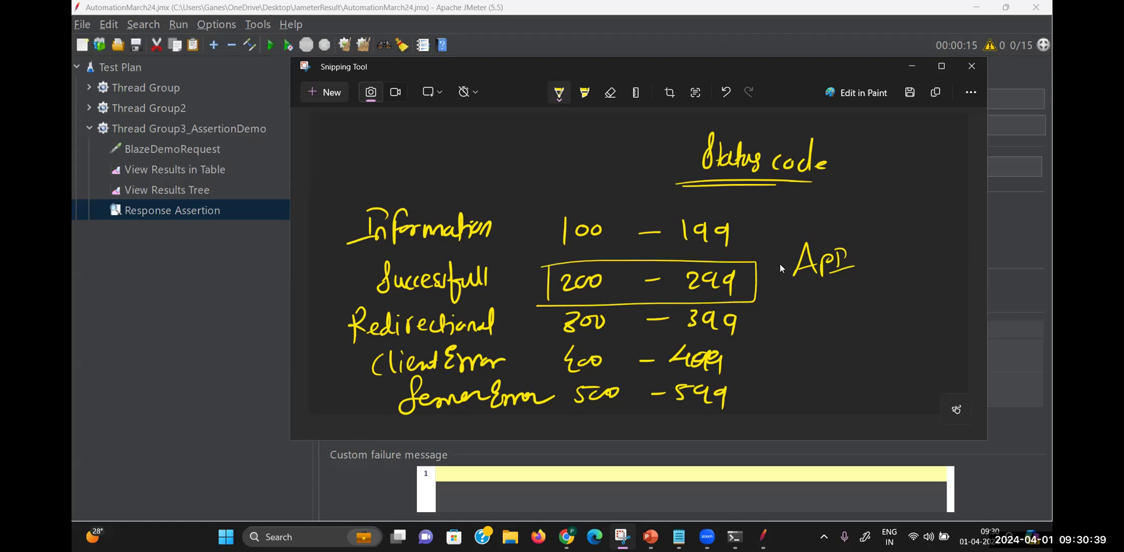
click(862, 35)
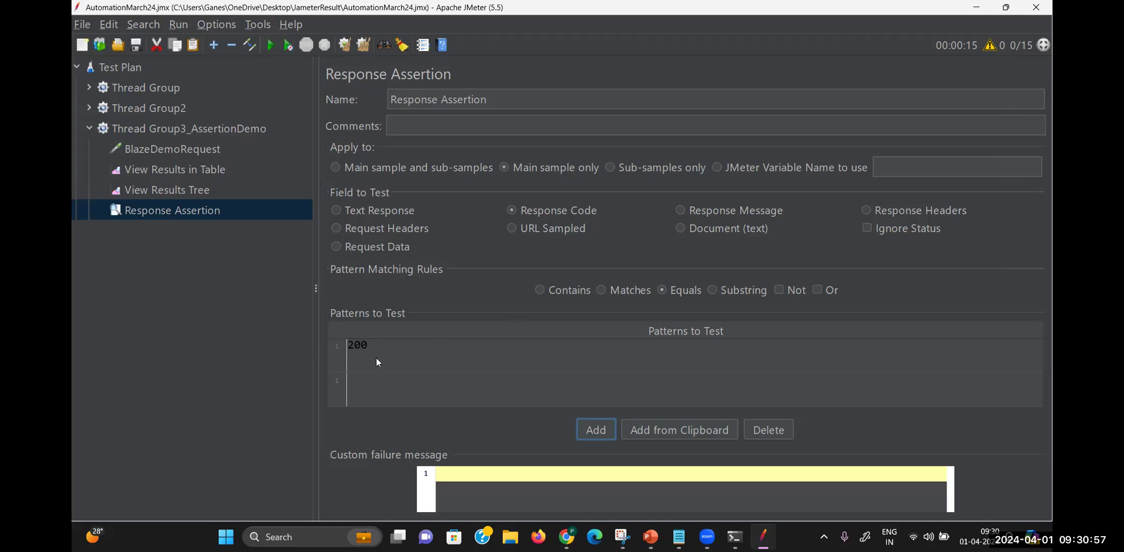
Add an Assertion Results listener to Thread Group3_AssertionDemo from Add > Listener
click(234, 210)
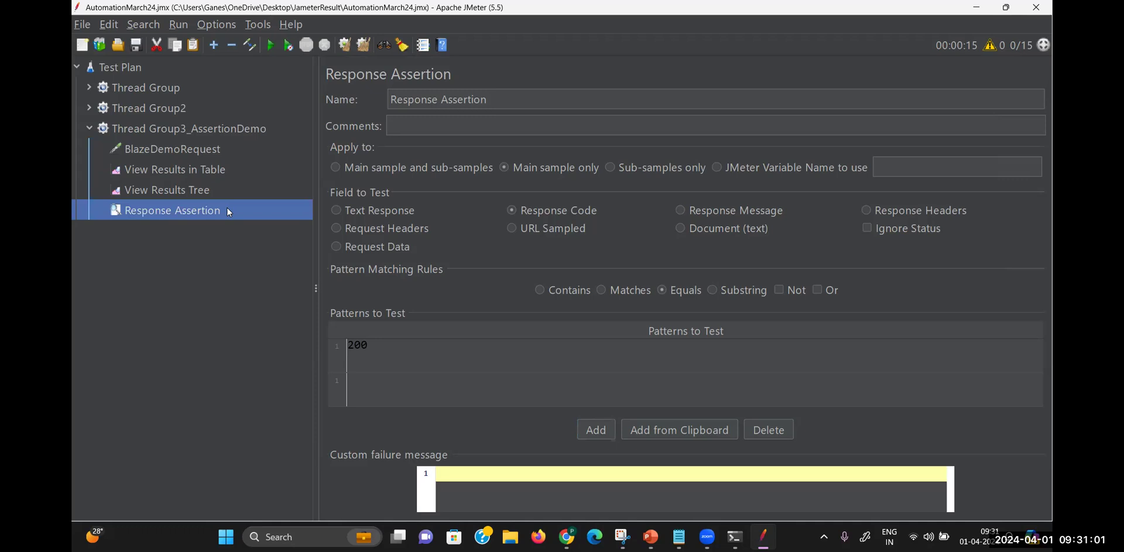
click(211, 169)
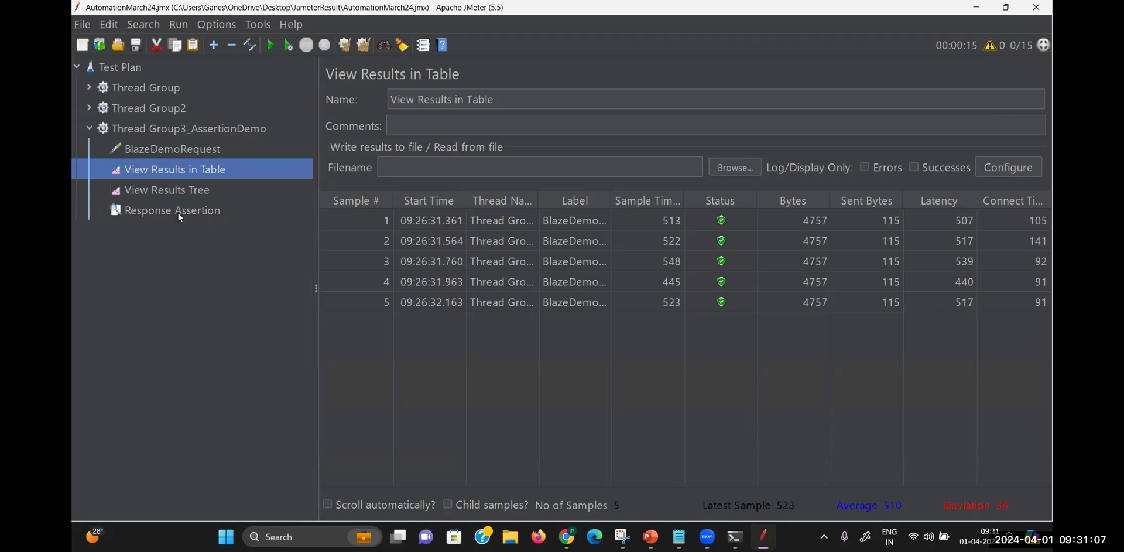
click(193, 129)
right_click(193, 128)
mouse_move(245, 139)
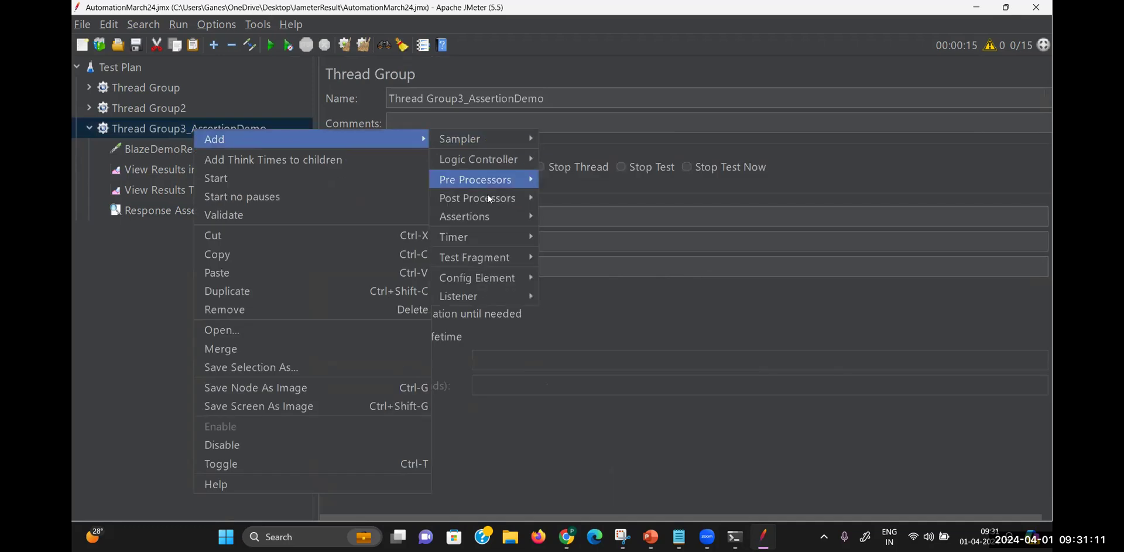
mouse_move(484, 294)
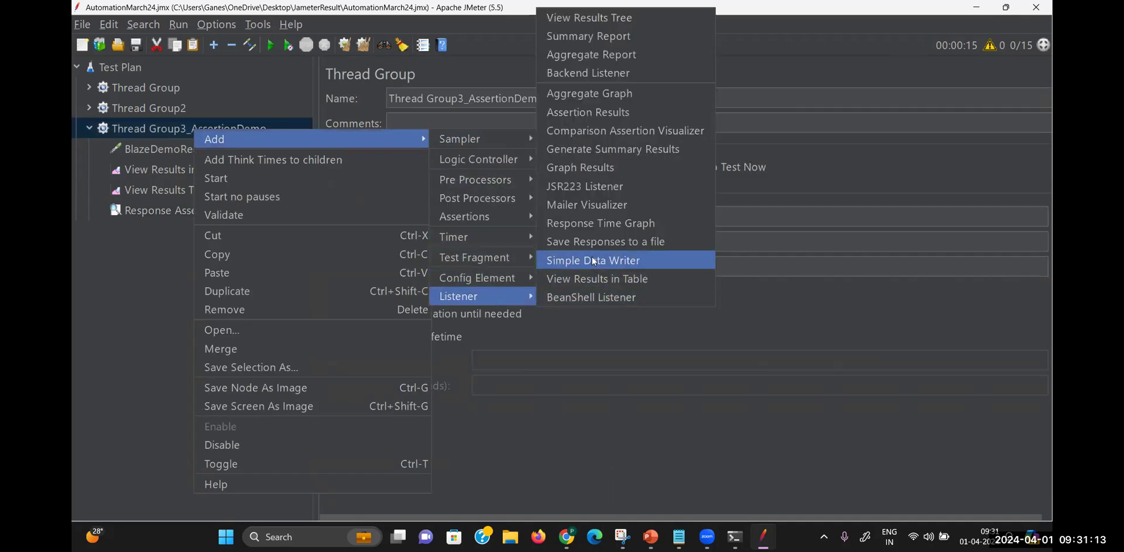
click(587, 113)
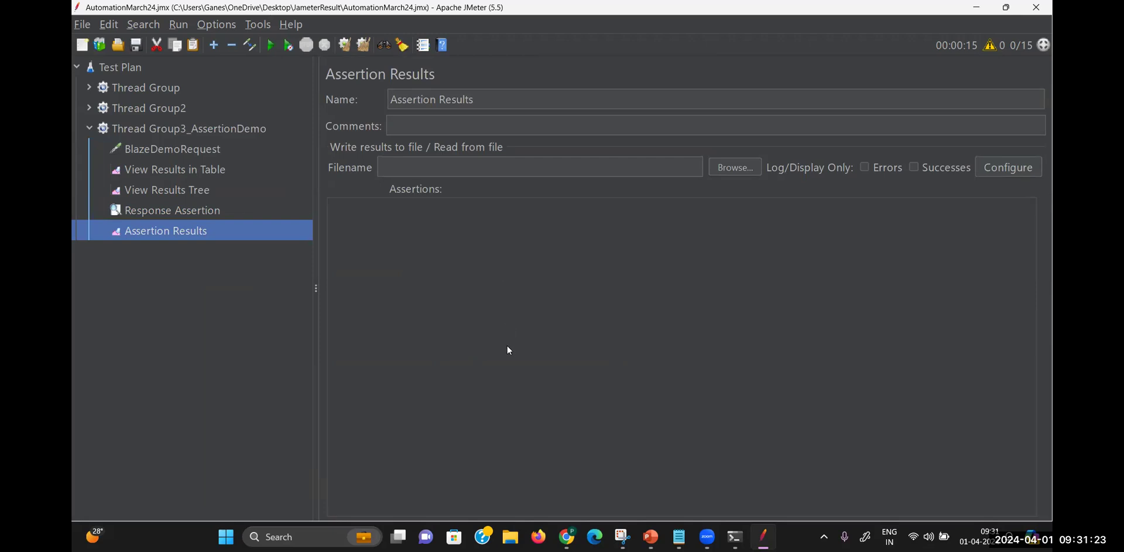
Review the Response Assertion, the new Assertion Results listener and the results table
click(200, 211)
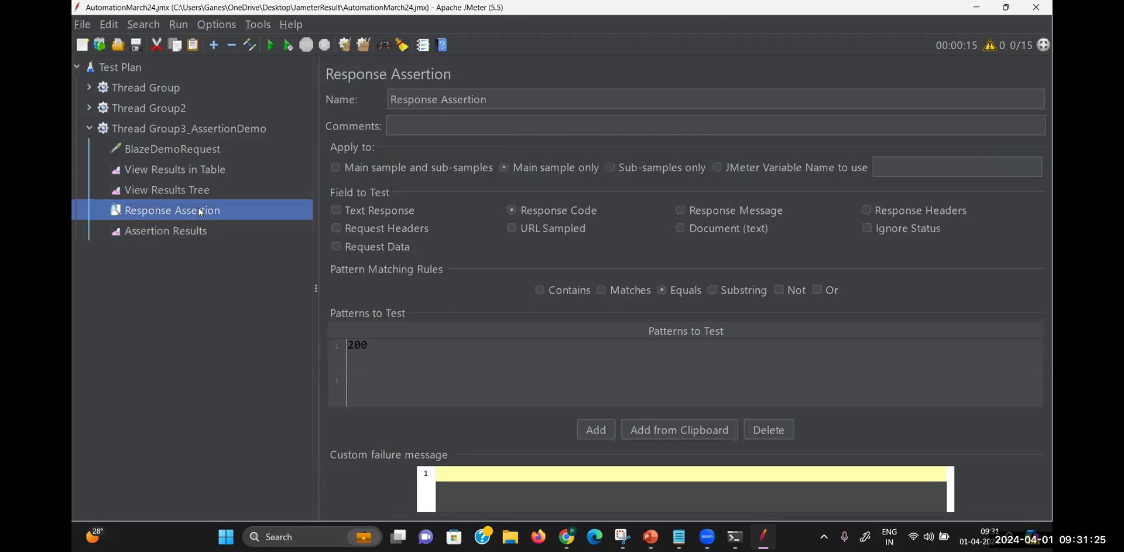
click(168, 236)
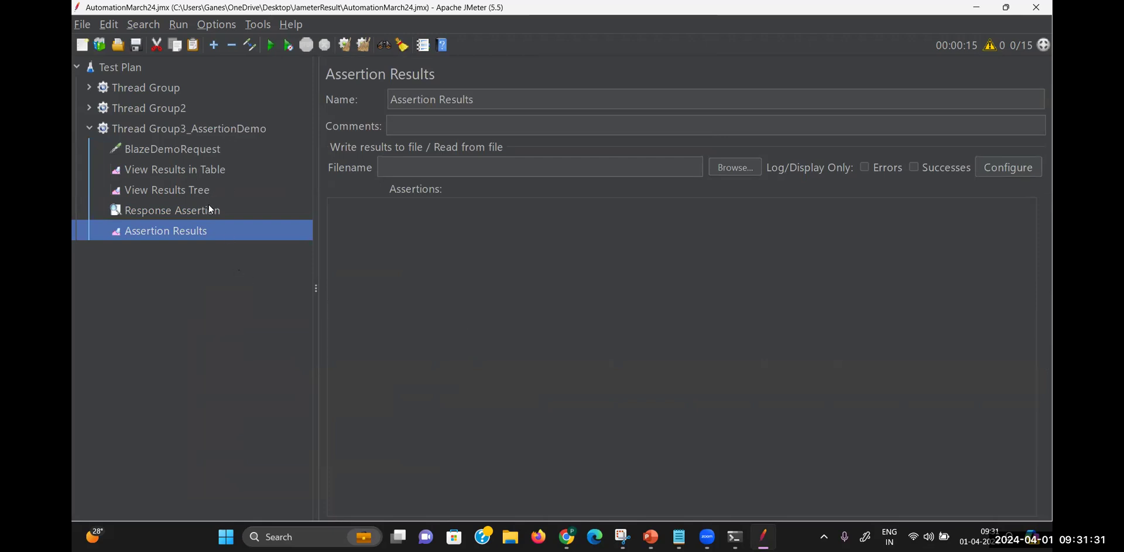
click(214, 170)
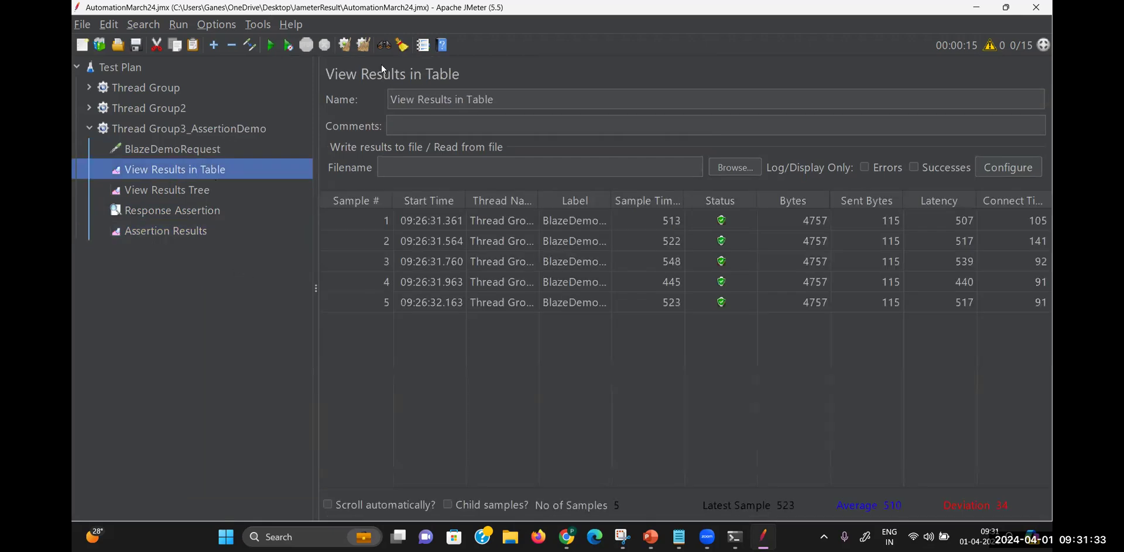
Clear results, rerun the test, and read the assertion failure messages in Assertion Results
click(364, 46)
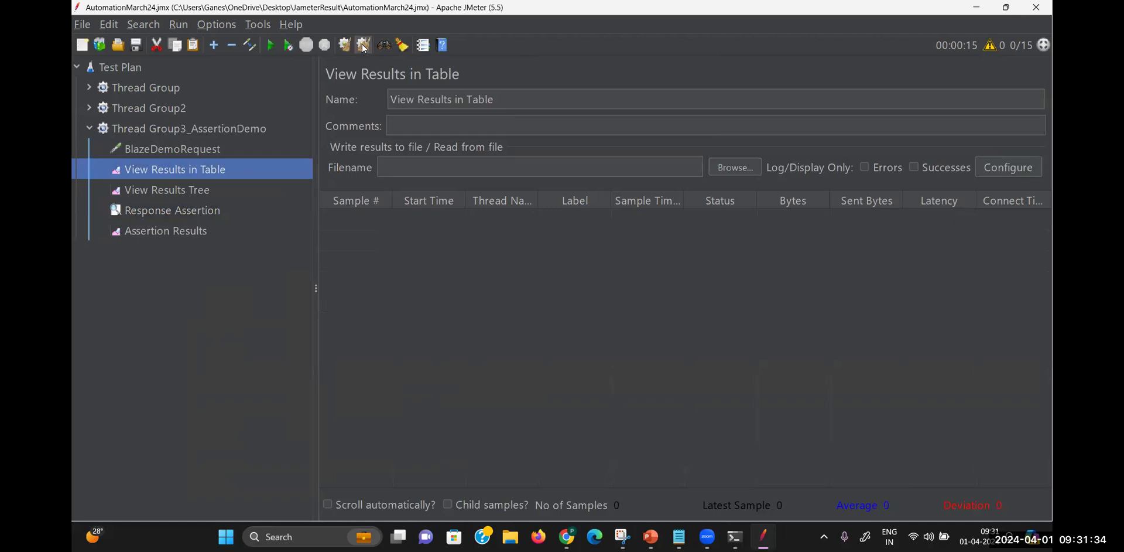
click(271, 46)
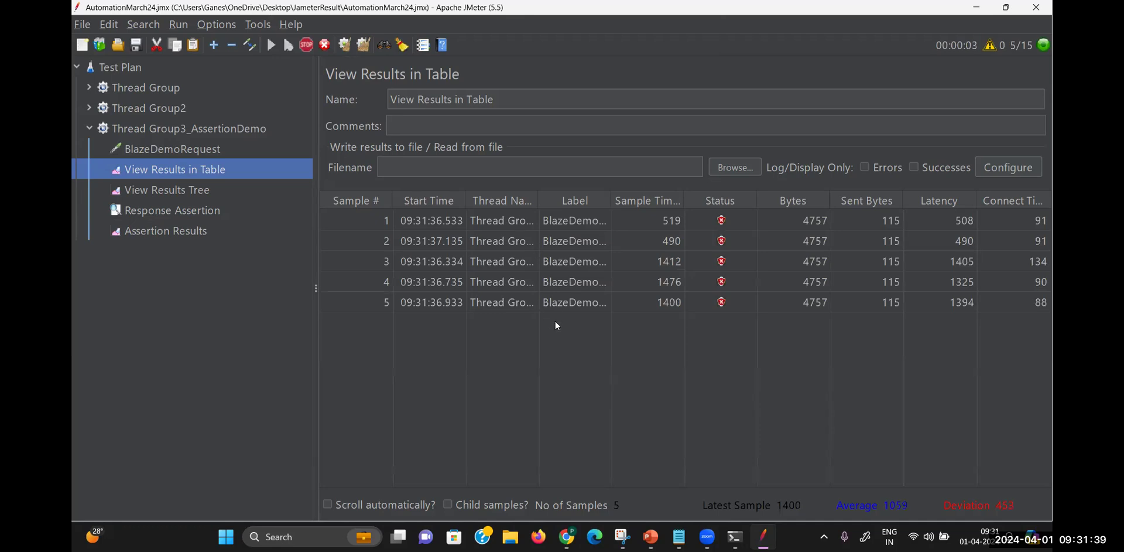
click(201, 213)
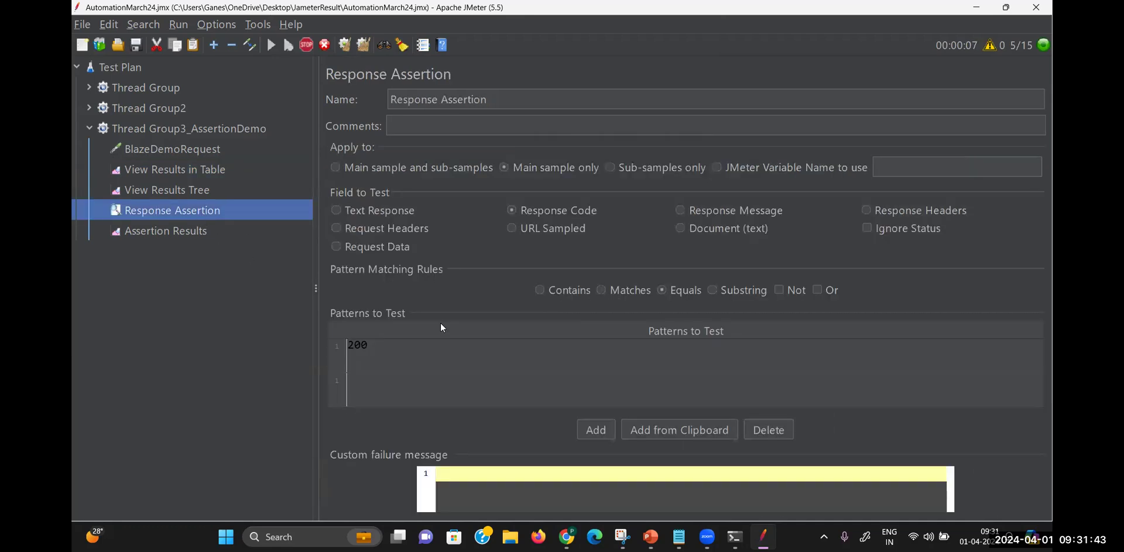
click(203, 230)
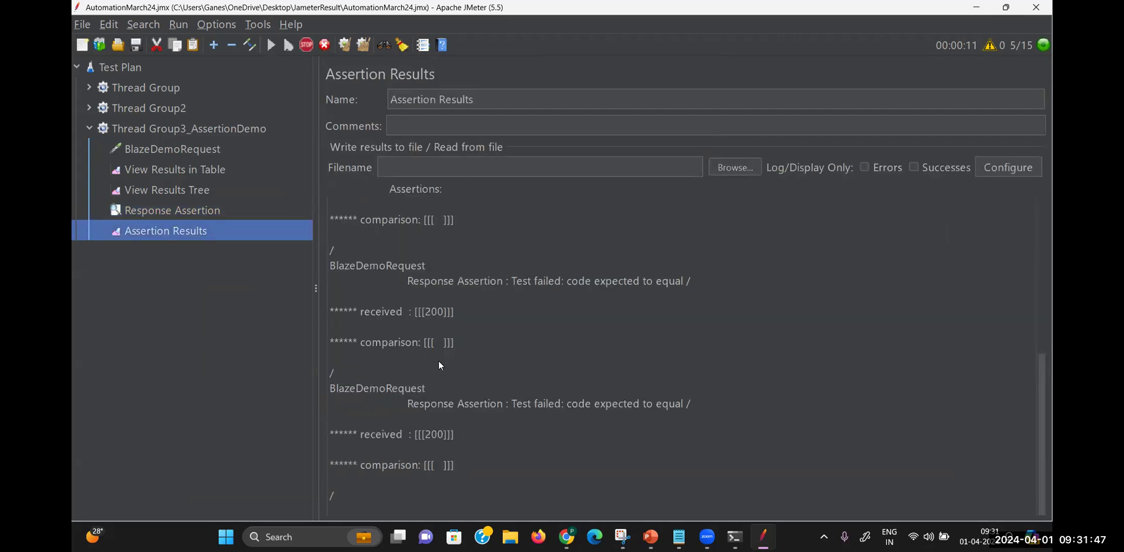
Delete the extra pattern row so 200 is the Response Assertion's only pattern
click(198, 206)
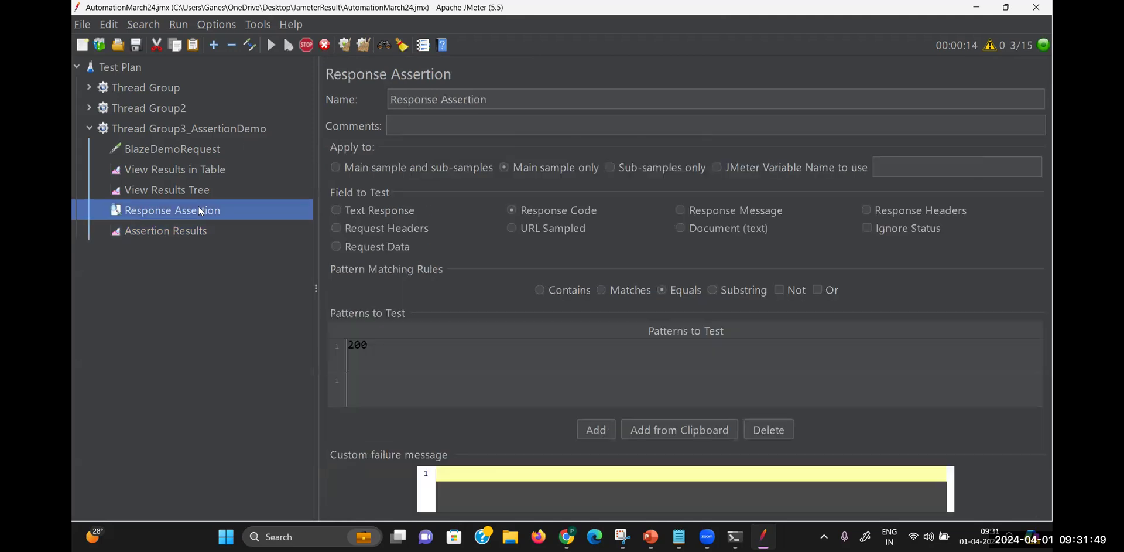
click(774, 428)
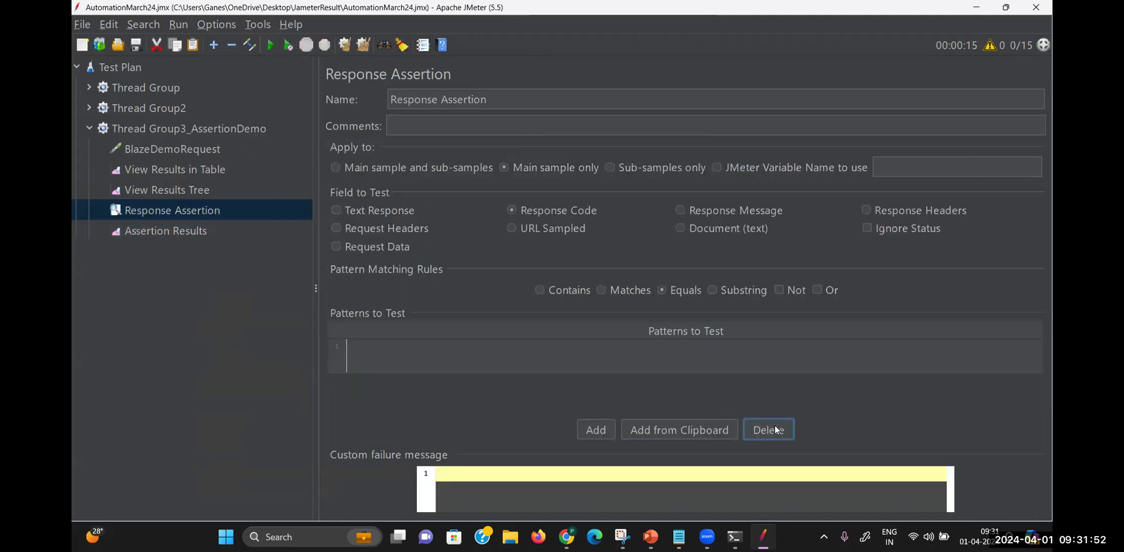
click(507, 345)
click(507, 344)
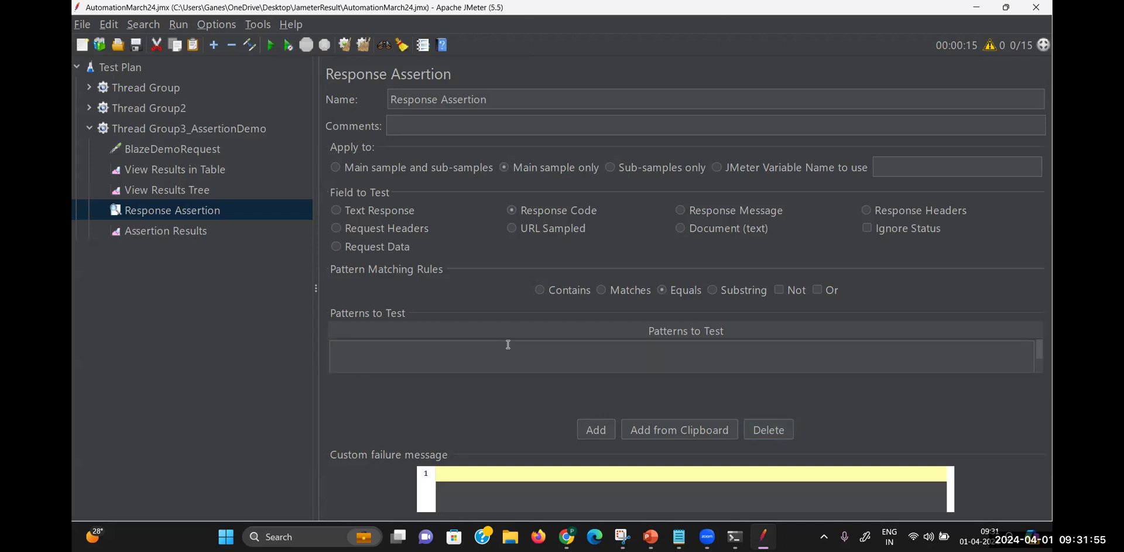
text(200)
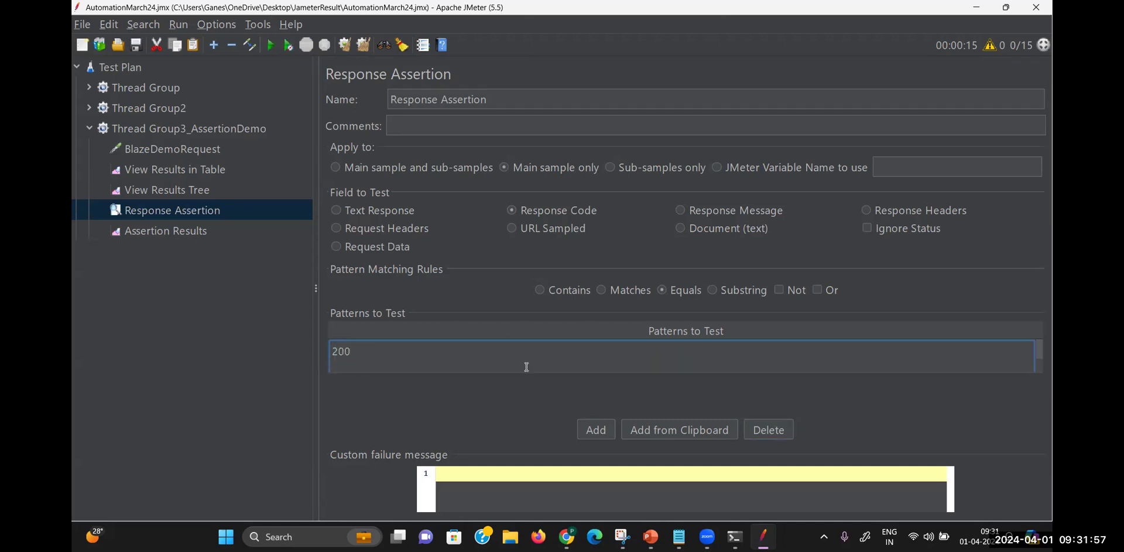
click(510, 404)
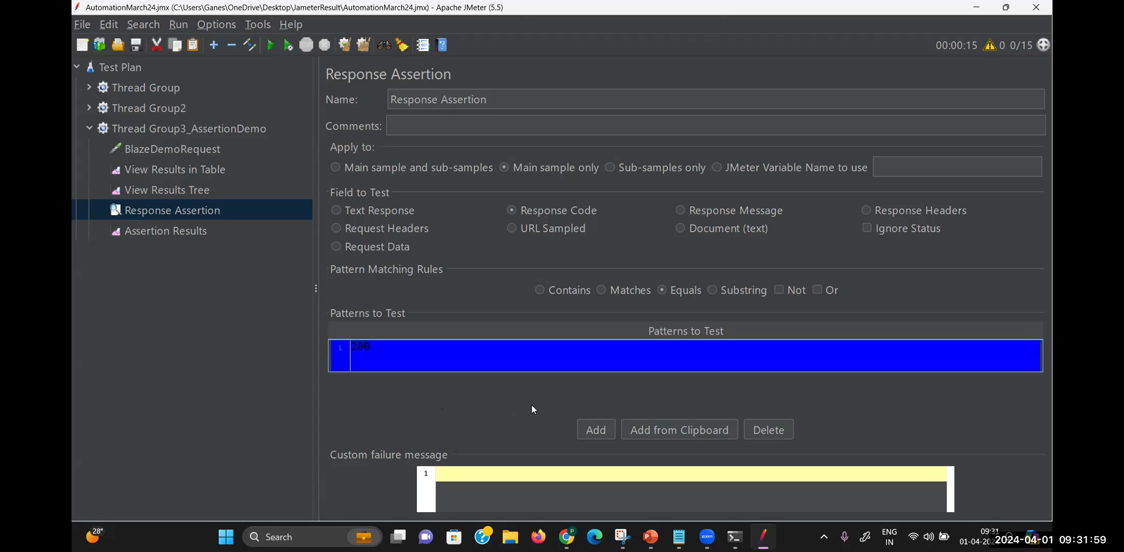
click(201, 169)
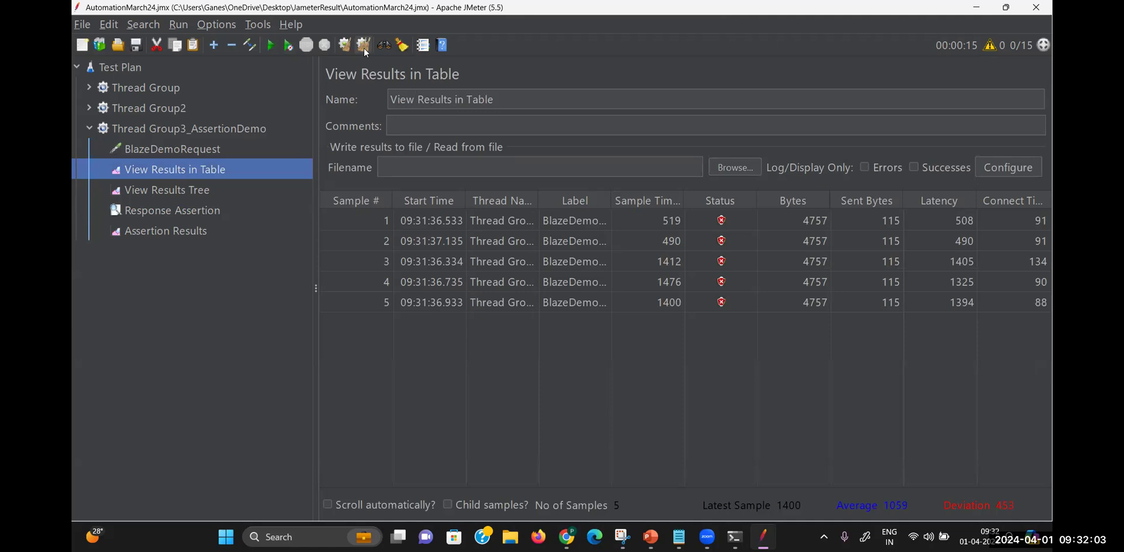
Clear the Assertion Results and rerun the test with the corrected 200 assertion
click(176, 232)
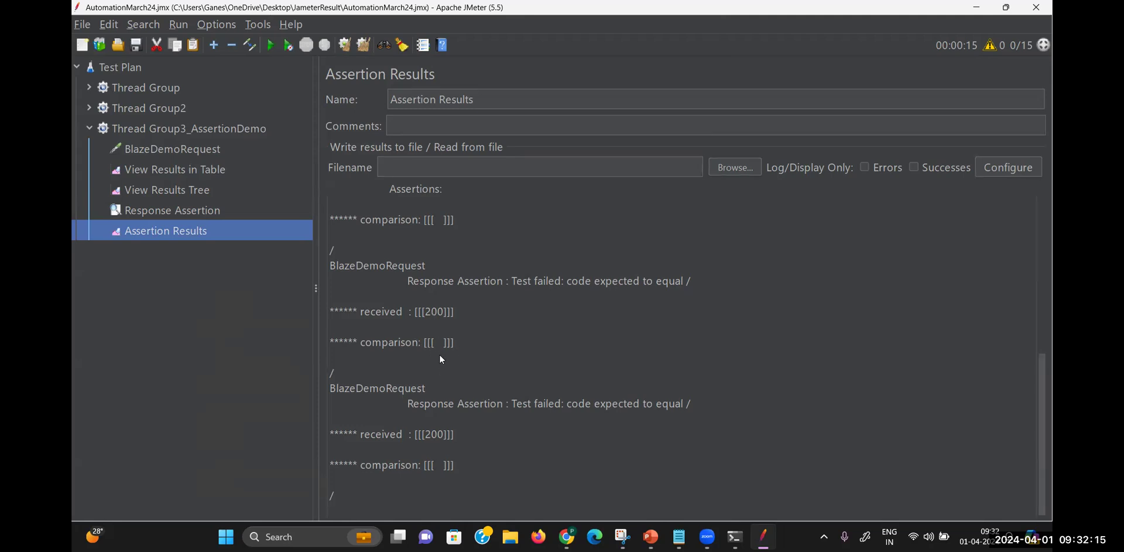
click(363, 45)
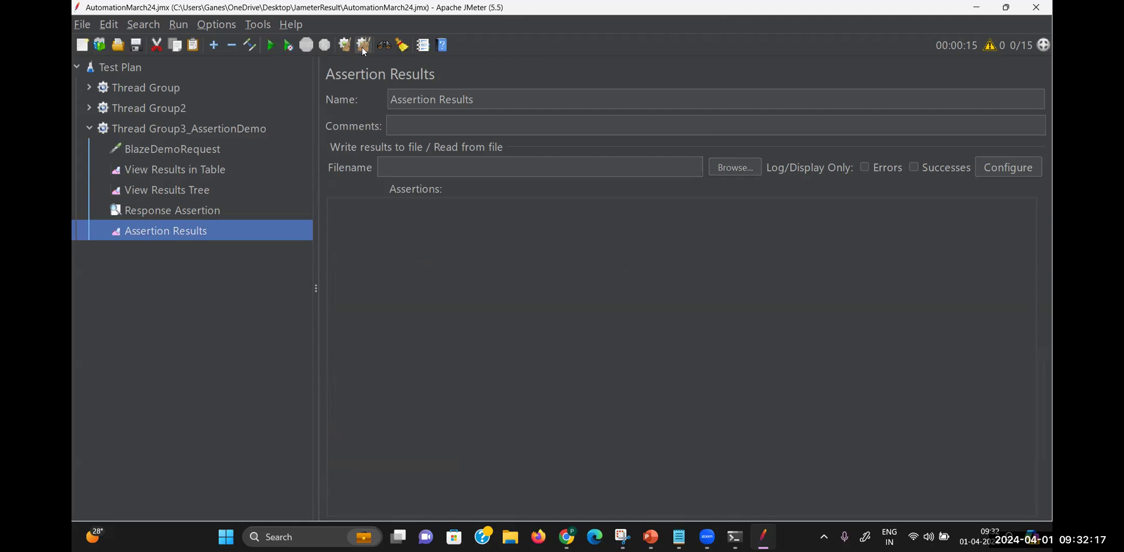
click(269, 45)
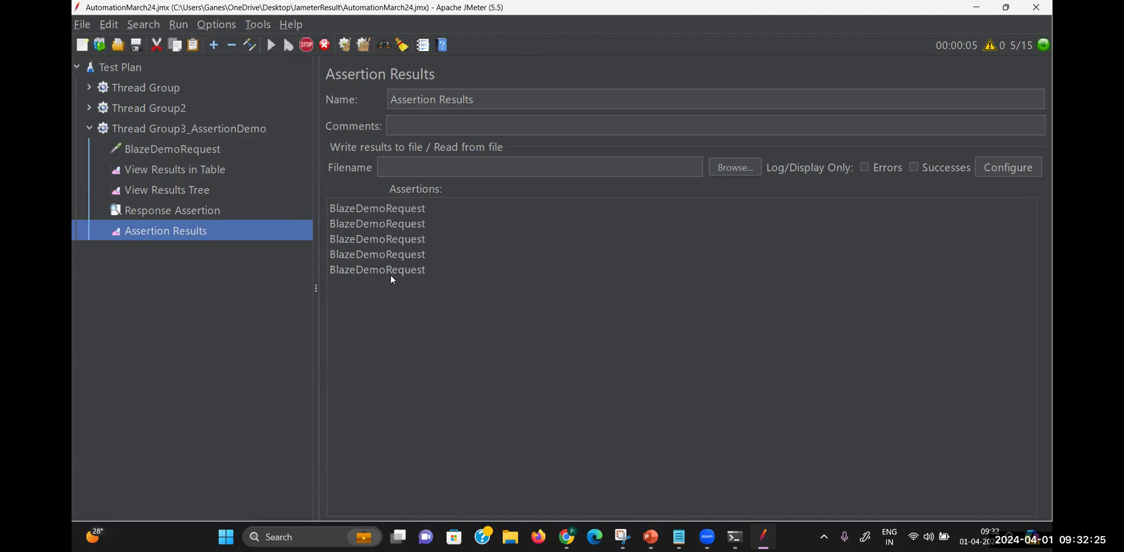
click(214, 214)
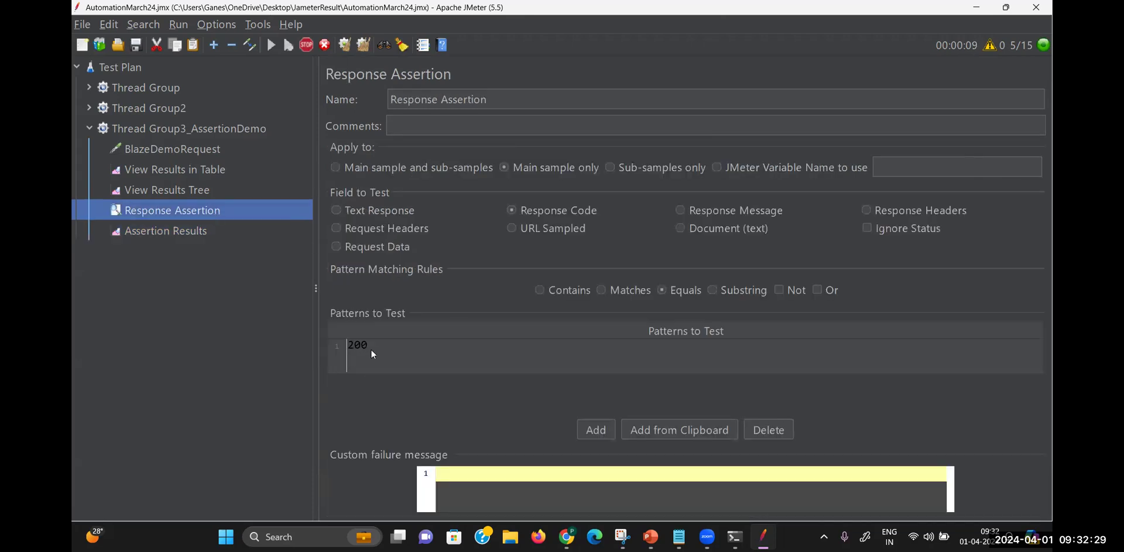
Check the five passing BlazeDemoRequest samples in View Results Tree and the table, then switch to Chrome
click(208, 183)
click(432, 259)
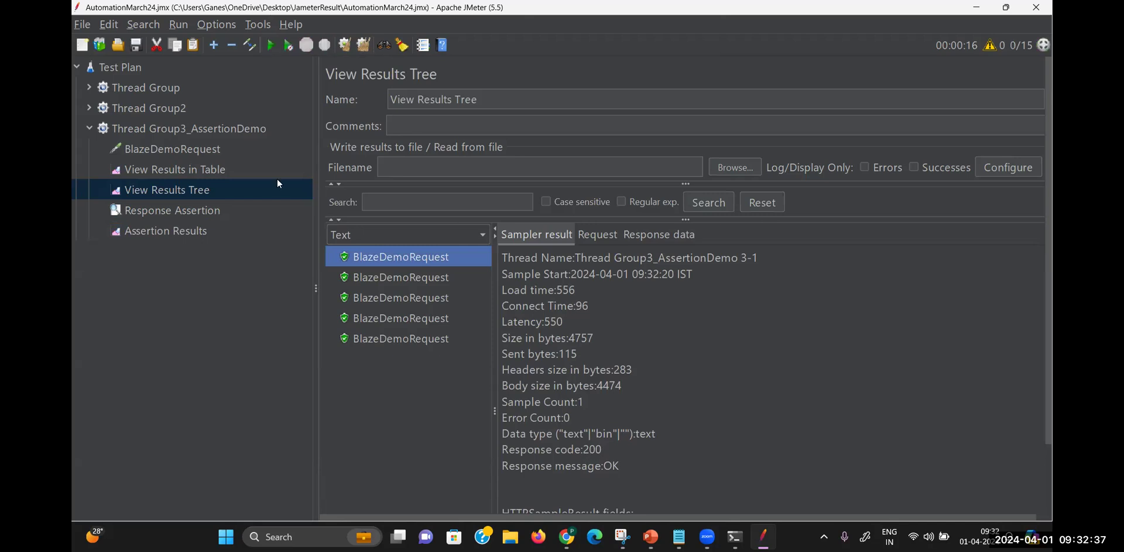
click(223, 169)
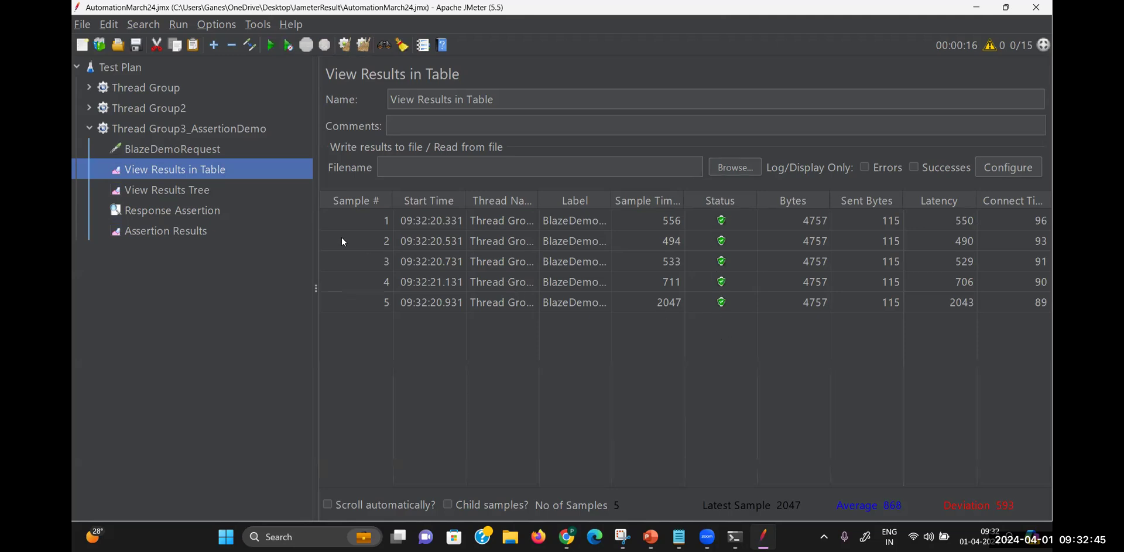
click(566, 536)
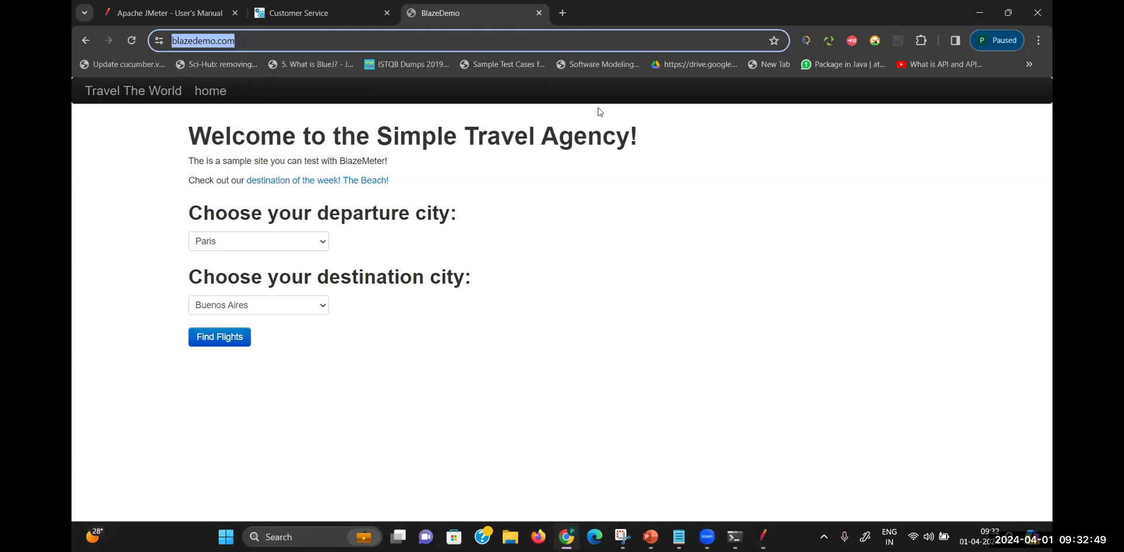
Search Google for 'reqres' in a new tab and open reqres.in
click(562, 13)
click(457, 267)
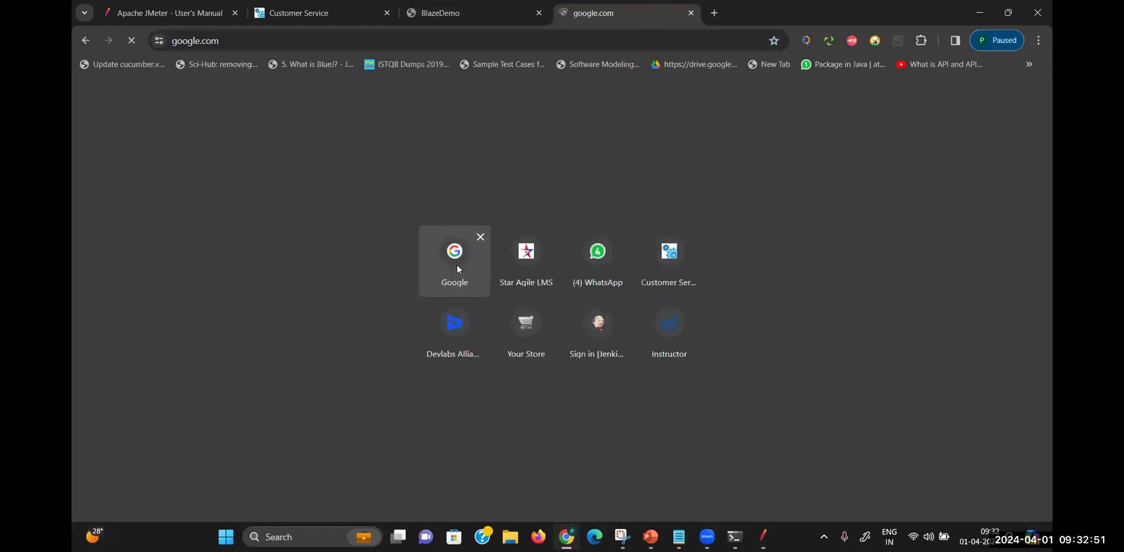
text(re)
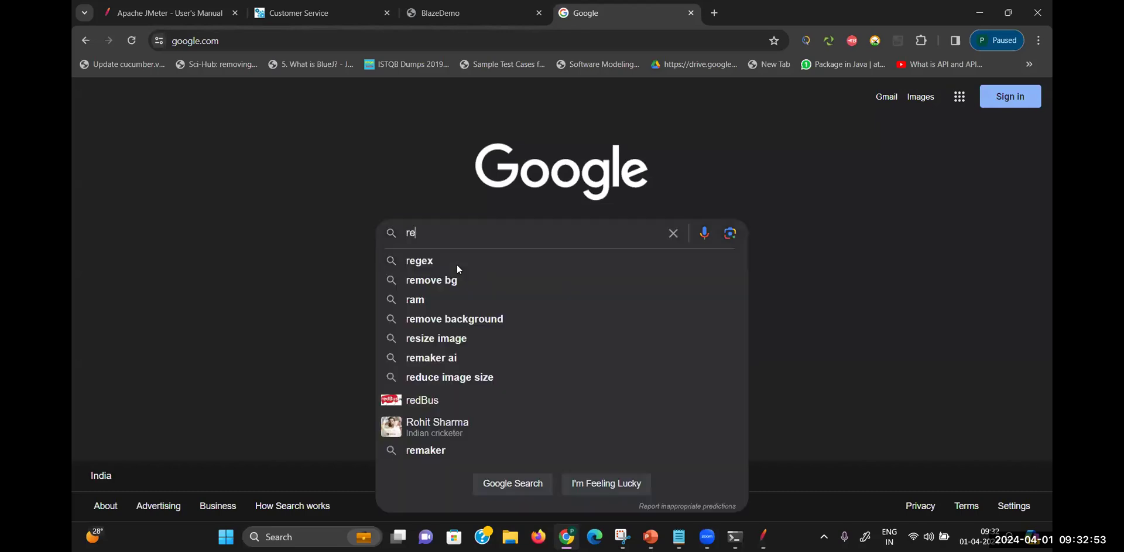
text(qres)
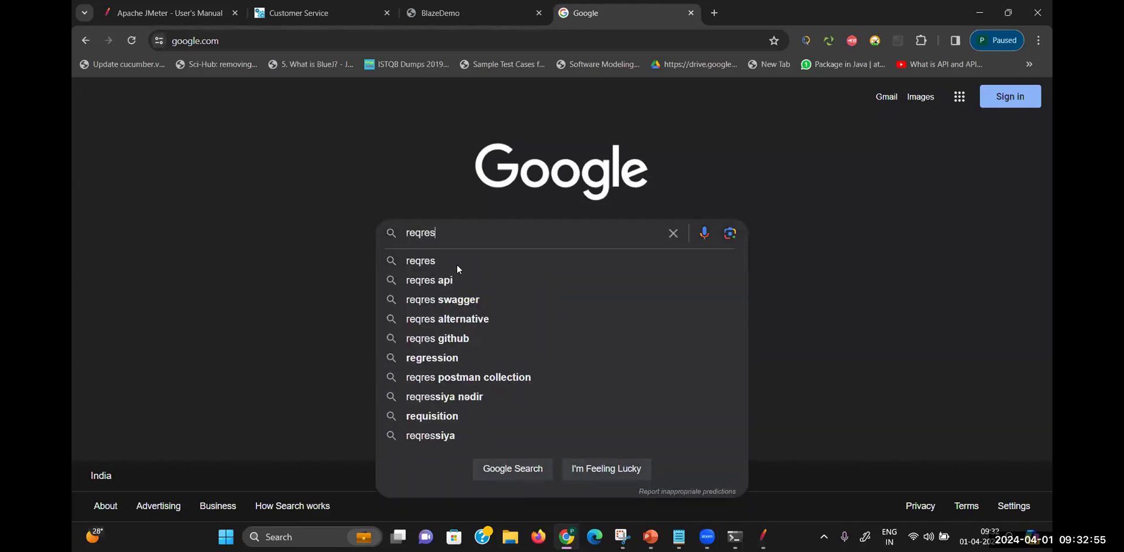
click(445, 261)
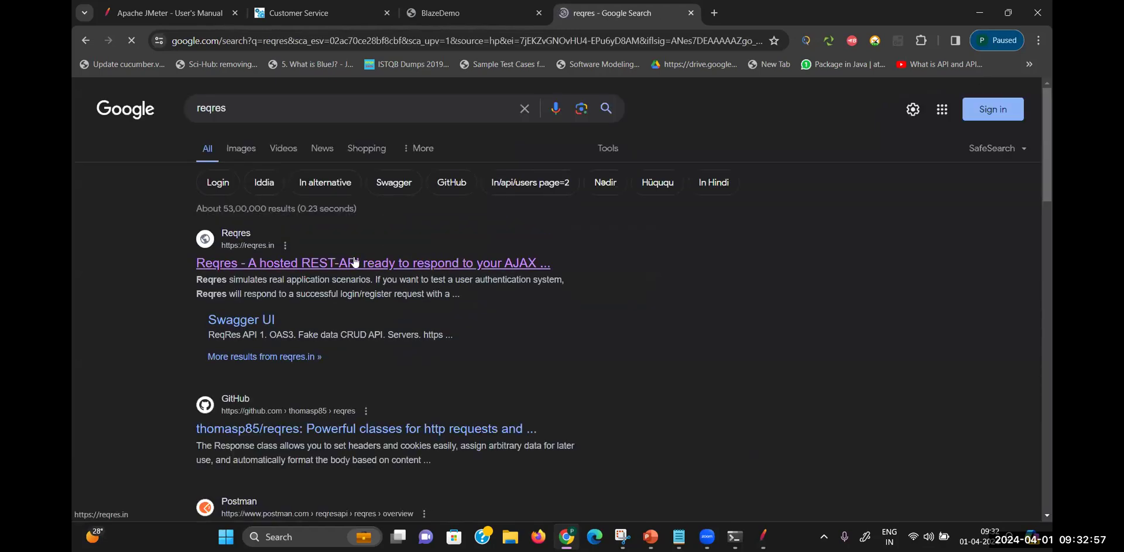
click(354, 265)
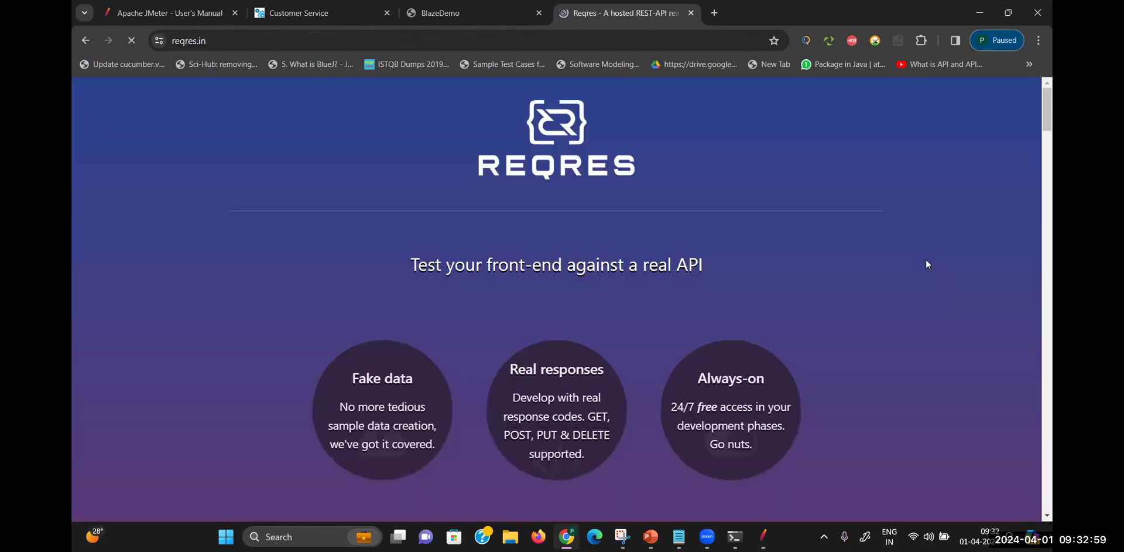
Open the DELETE example and its /api/users/2 response page
drag(1048, 108, 1050, 199)
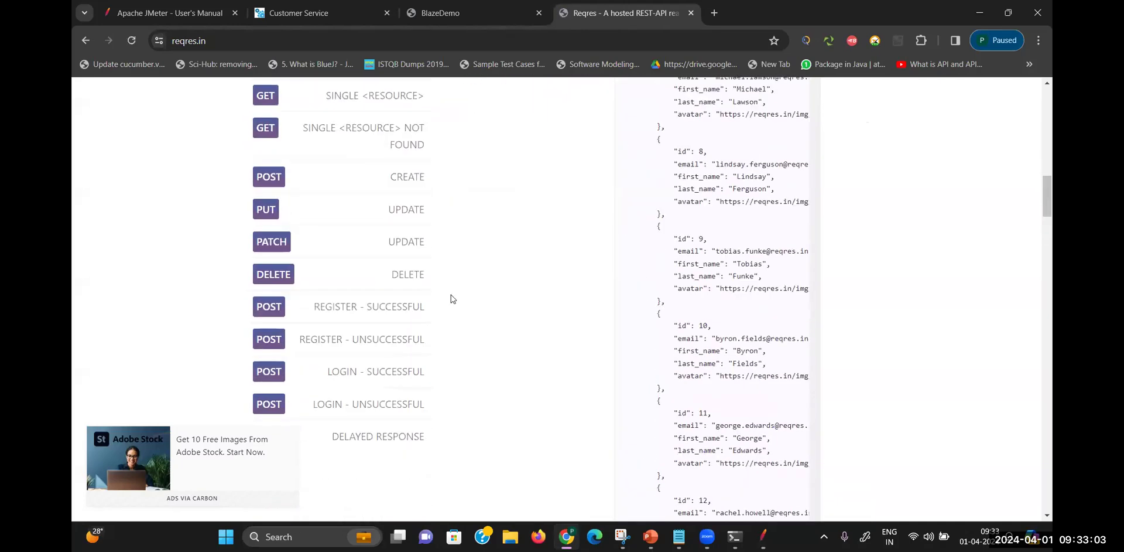
click(420, 271)
drag(1048, 202, 1052, 171)
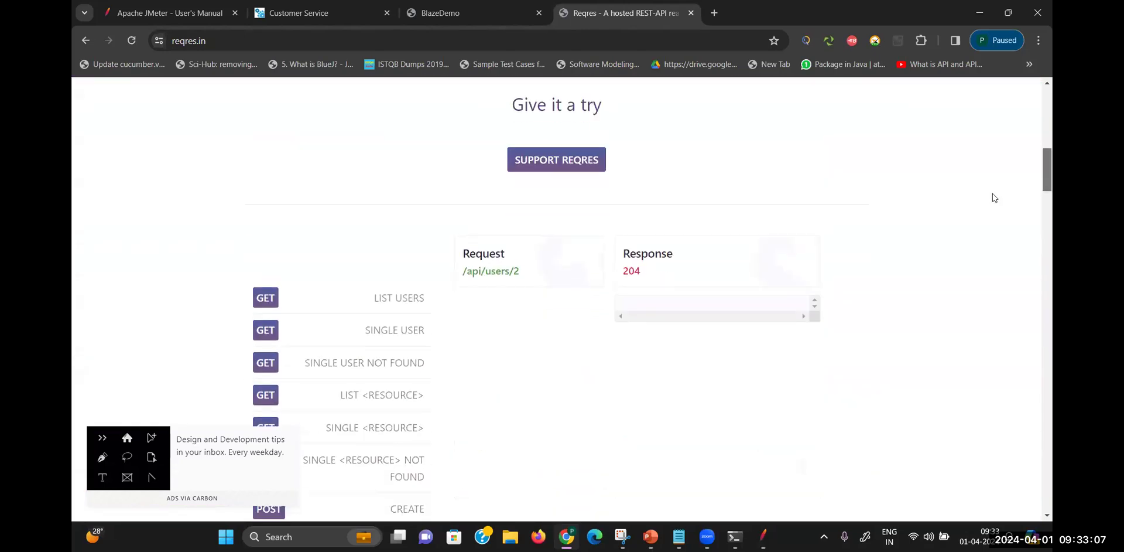
ctrl+scroll(515, 296, up, 5)
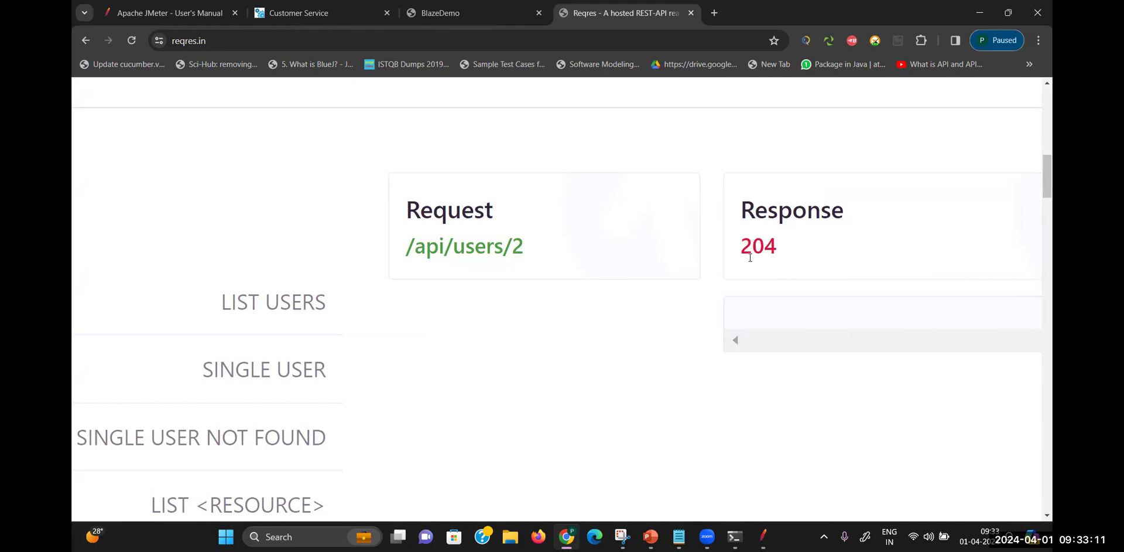
click(485, 256)
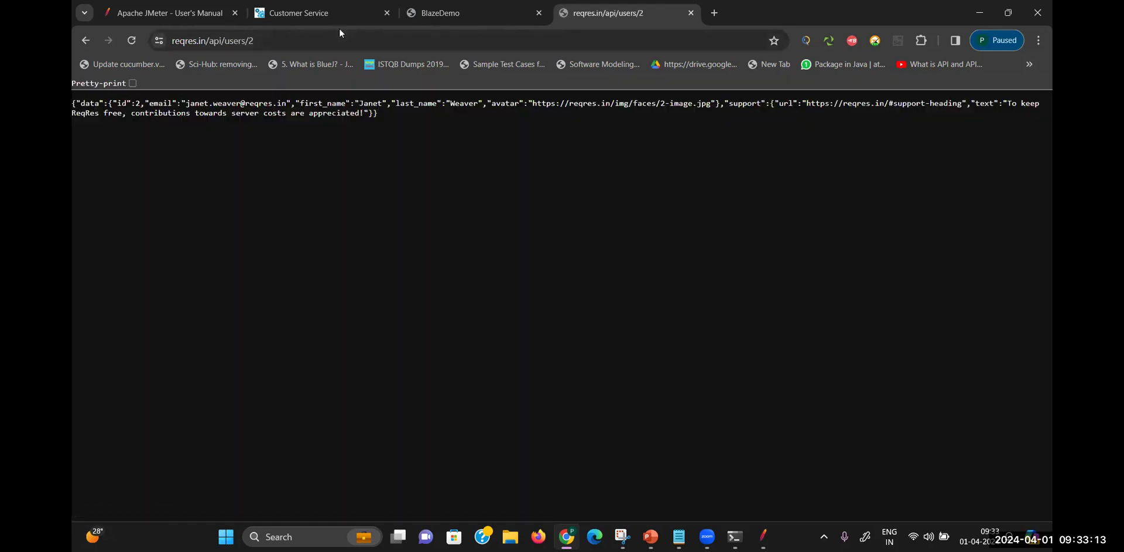
Copy the reqres /api/users/2 URL and go back to Thread Group3_AssertionDemo in JMeter
click(343, 43)
triple_click(343, 45)
double_click(343, 45)
triple_click(343, 45)
key(ctrl+c)
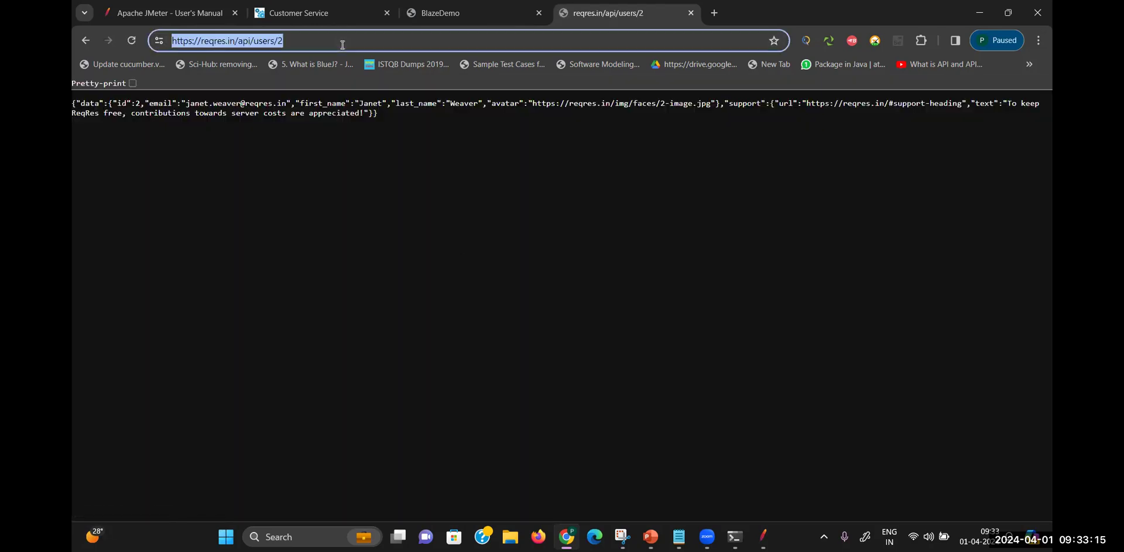
key(alt+Tab)
key(alt+Tab)
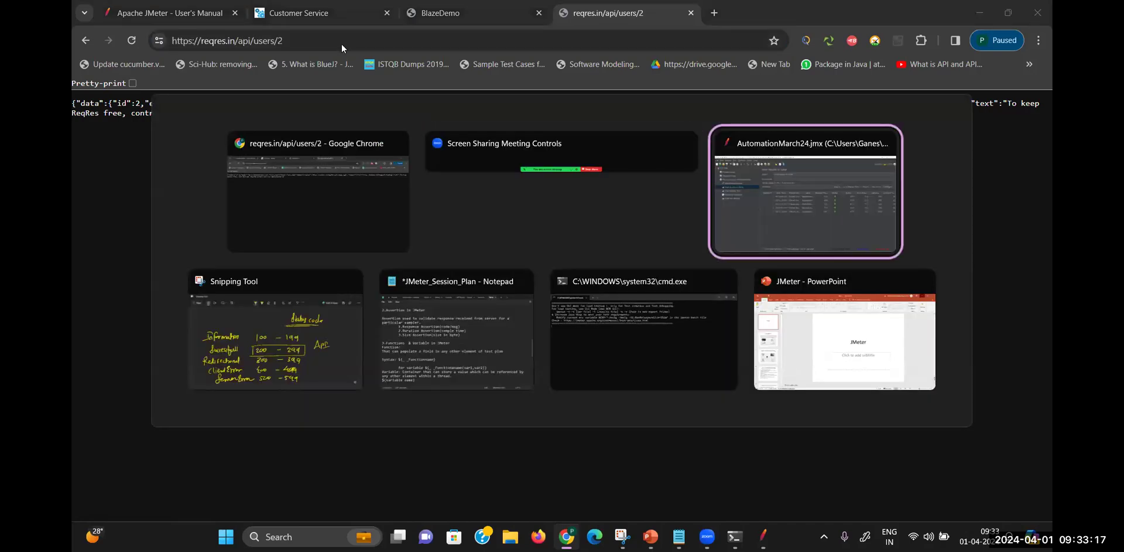
click(188, 129)
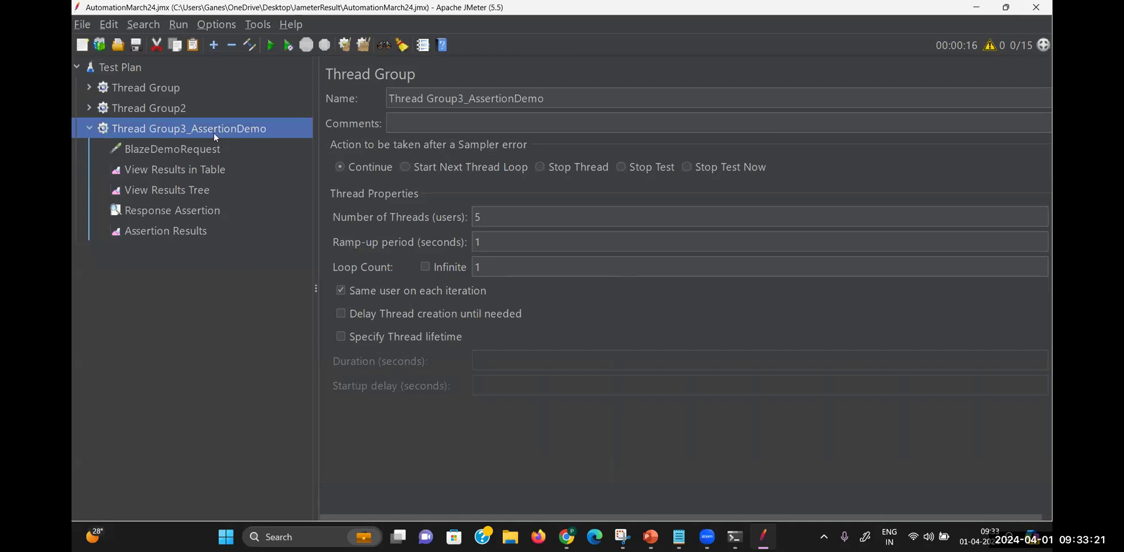
Add an HTTP Request sampler to Thread Group3_AssertionDemo via Add > Sampler
right_click(281, 132)
mouse_move(410, 143)
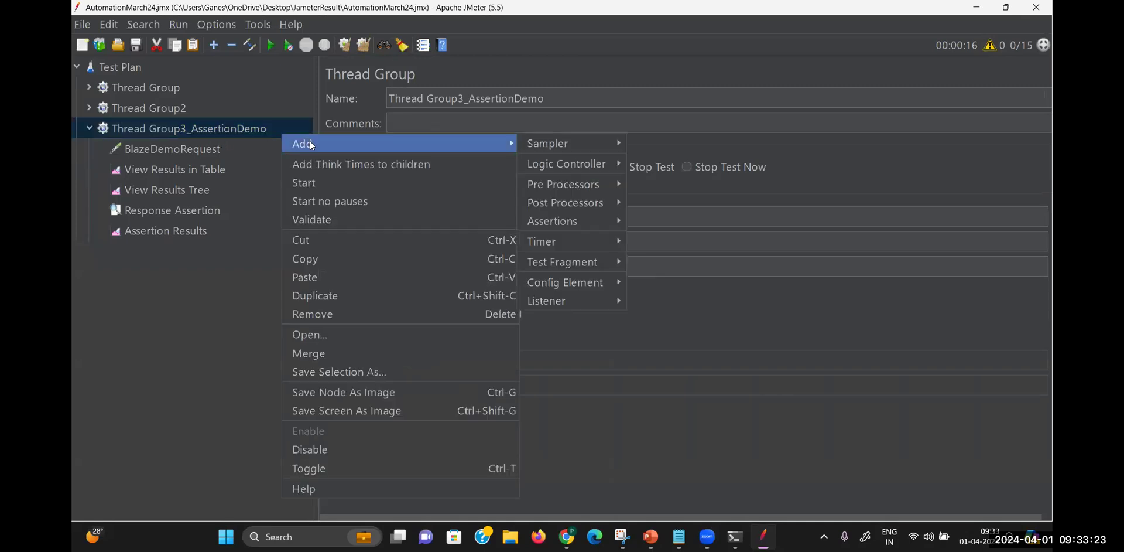
mouse_move(585, 146)
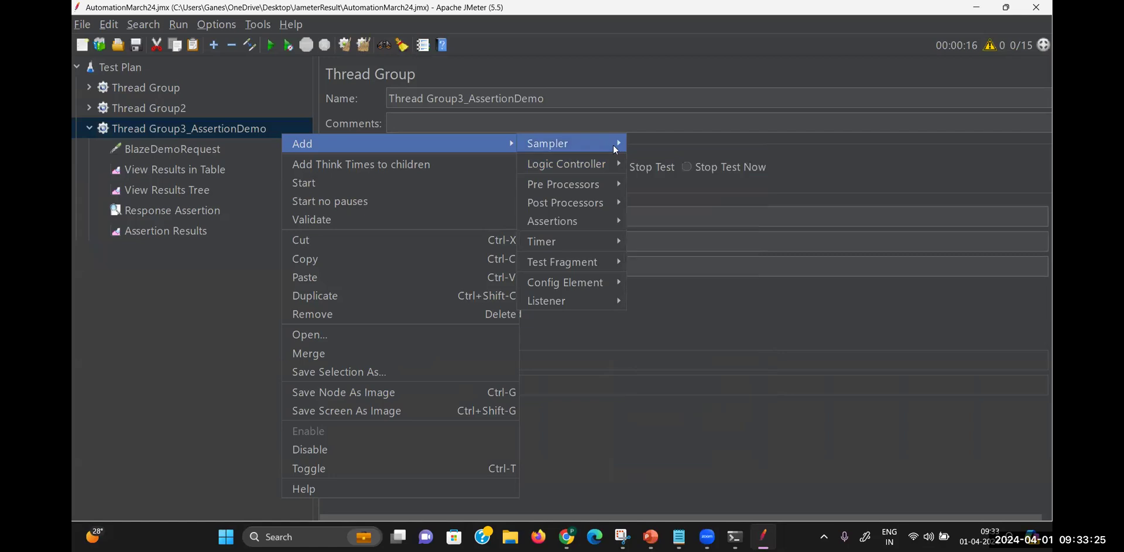
click(663, 158)
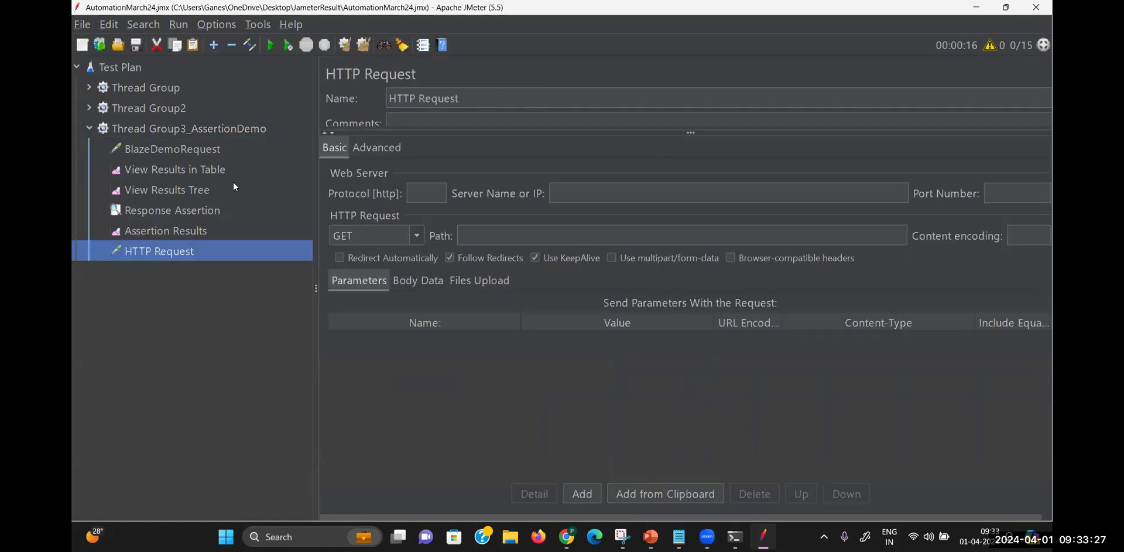
Set Protocol to https and trim the pasted URL to server name reqres.in/api
click(590, 194)
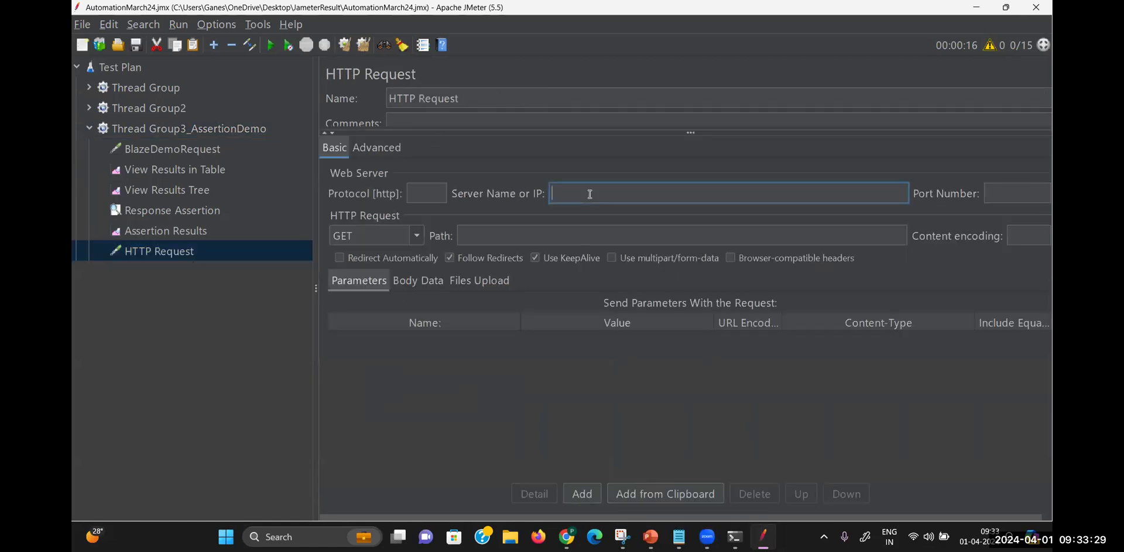
key(ctrl+v)
drag(577, 194, 553, 194)
key(BackSpace)
click(419, 197)
text(https)
click(560, 193)
key(BackSpace)
key(BackSpace)
key(BackSpace)
click(671, 190)
key(BackSpace)
key(BackSpace)
key(BackSpace)
key(BackSpace)
key(BackSpace)
key(BackSpace)
key(BackSpace)
key(BackSpace)
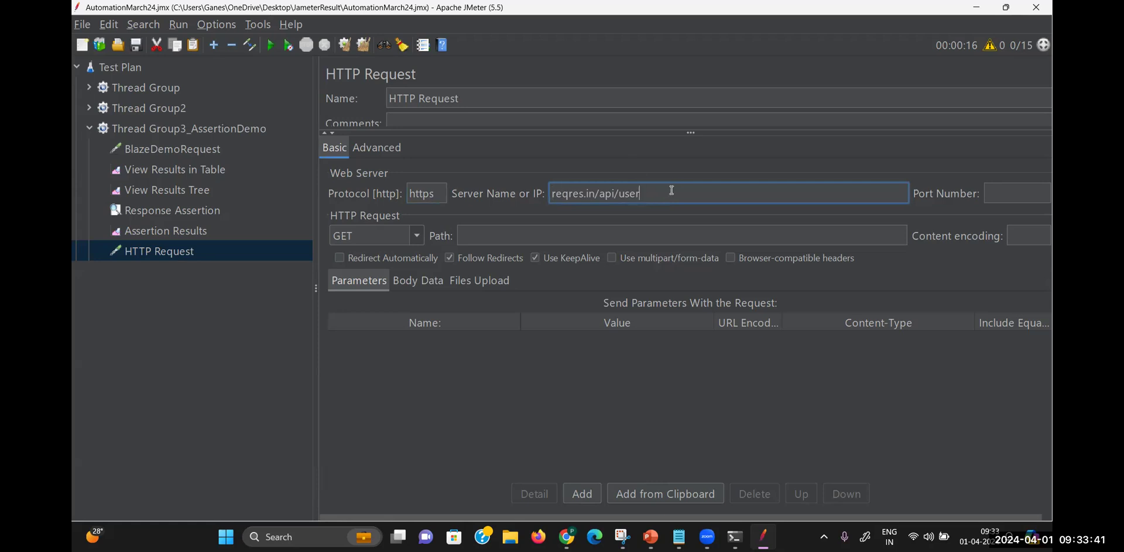
click(615, 235)
text(/user)
key(BackSpace)
key(BackSpace)
key(BackSpace)
key(BackSpace)
key(BackSpace)
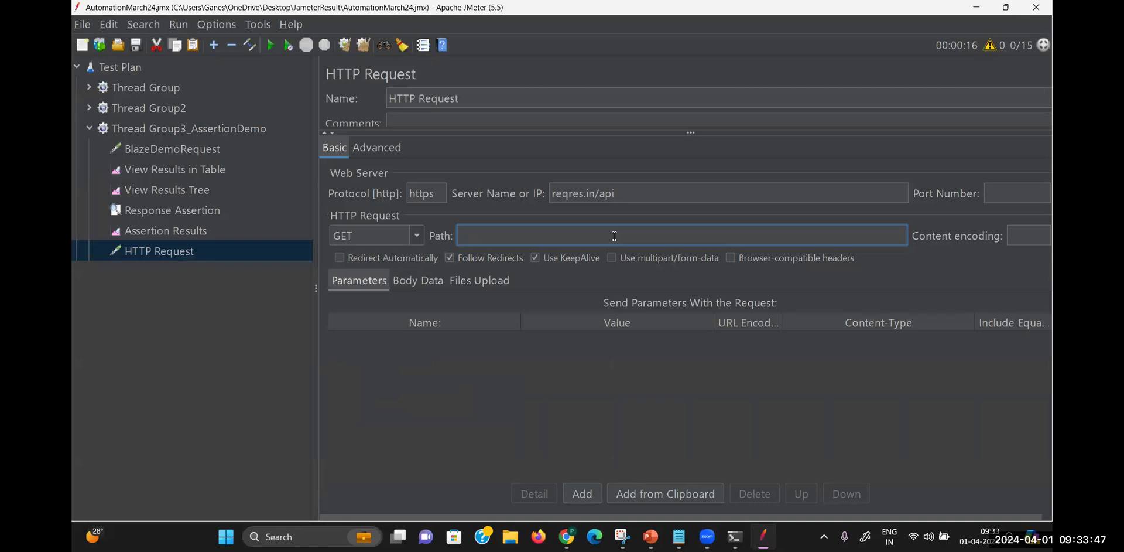
click(631, 191)
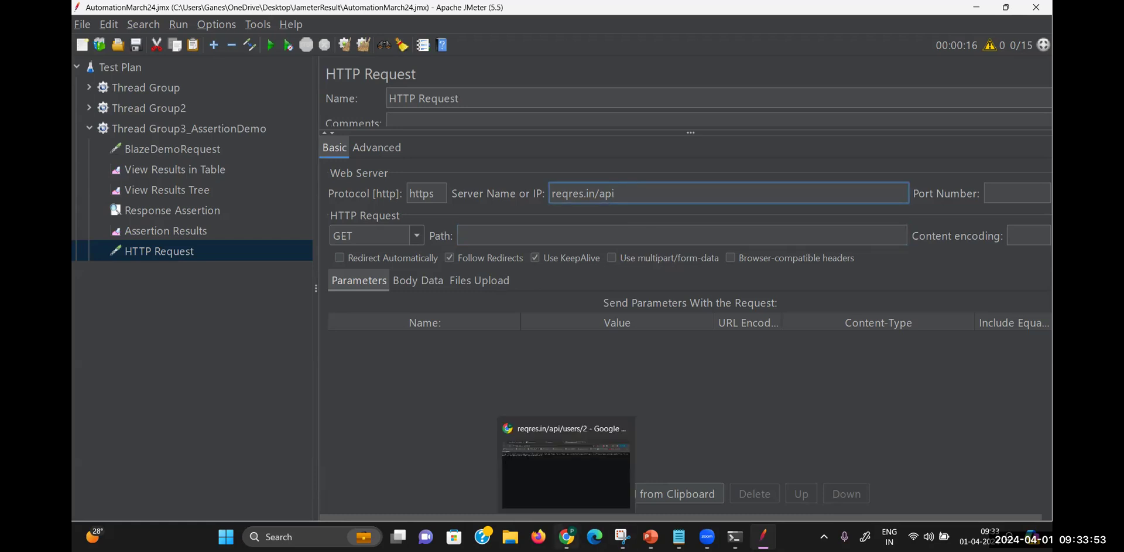
Copy /users/2 from the browser address and set it as the request Path
click(567, 536)
click(297, 46)
drag(287, 44, 253, 50)
key(ctrl+c)
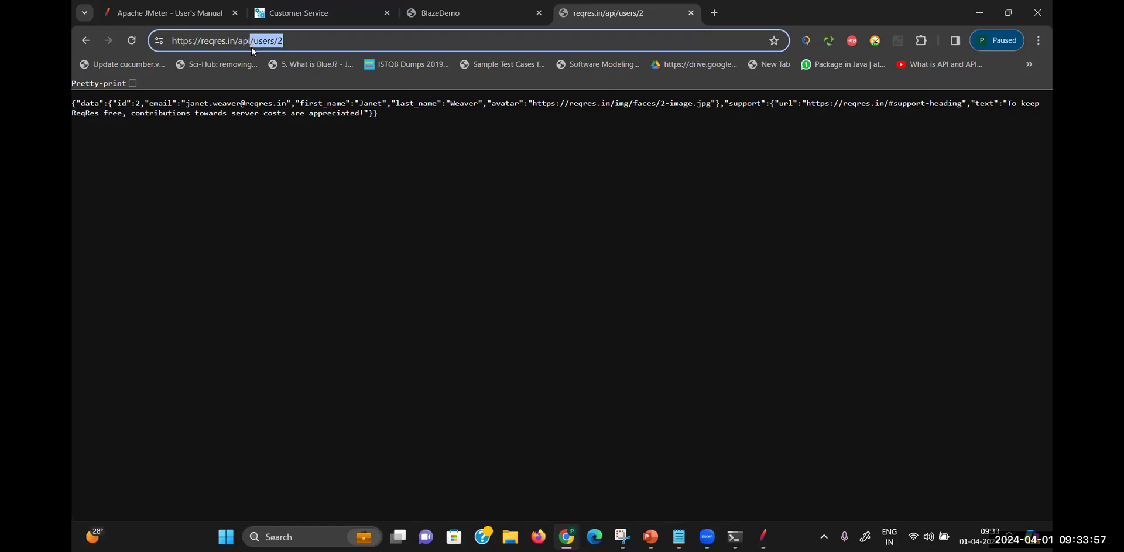
key(alt+Tab)
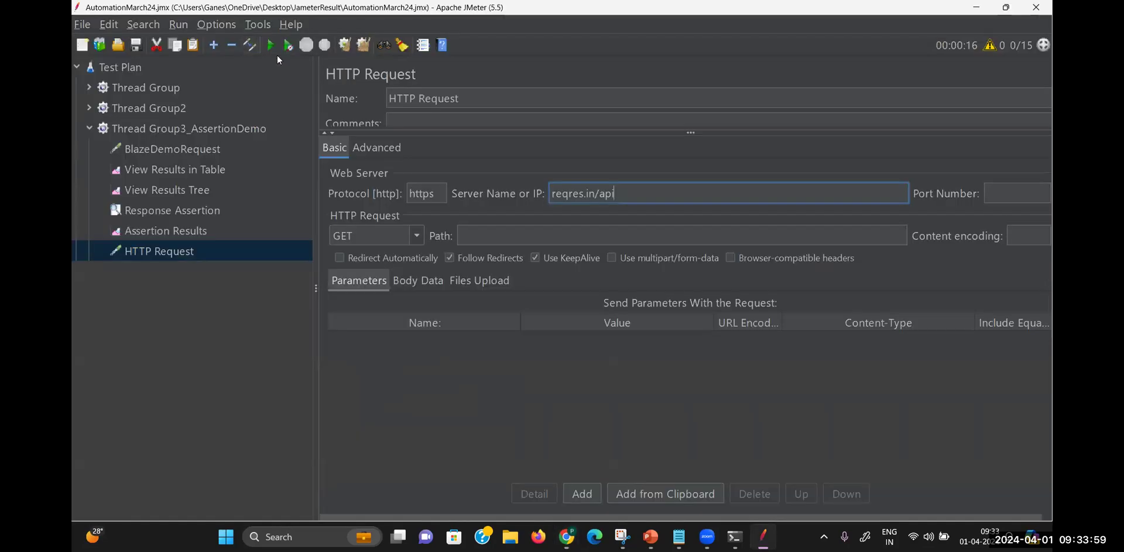
click(471, 234)
text(/)
key(ctrl+v)
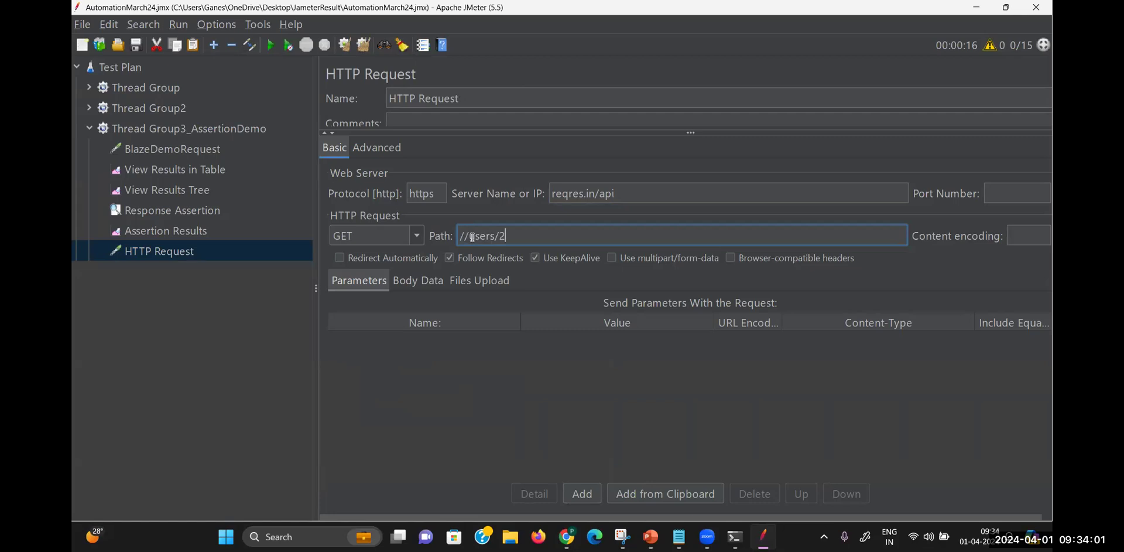
click(468, 237)
key(BackSpace)
click(188, 252)
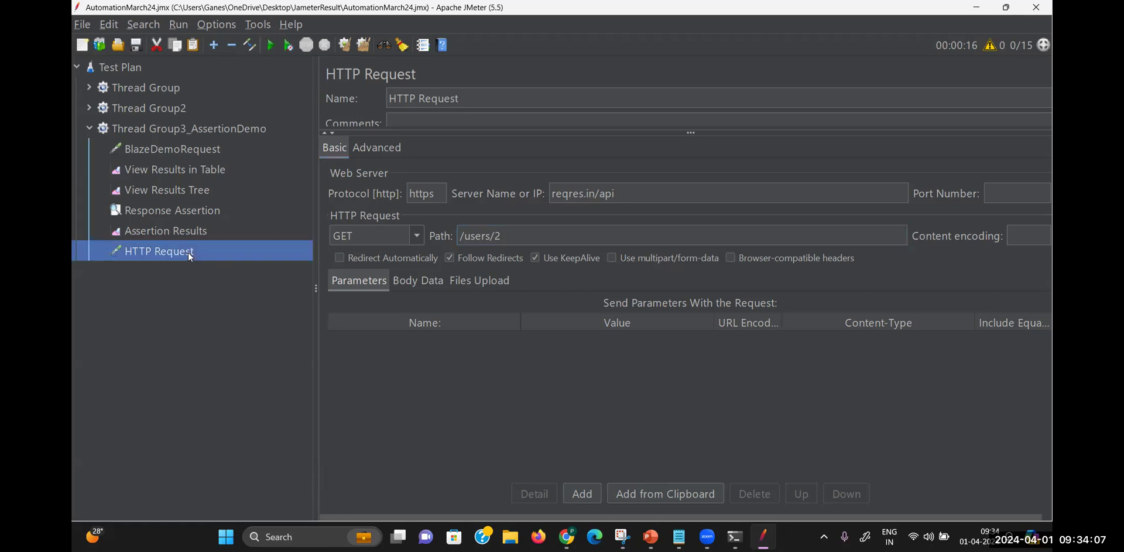
Disable BlazeDemoRequest and rename the HTTP Request to 'HTTP Request_DeleteUser'
right_click(190, 149)
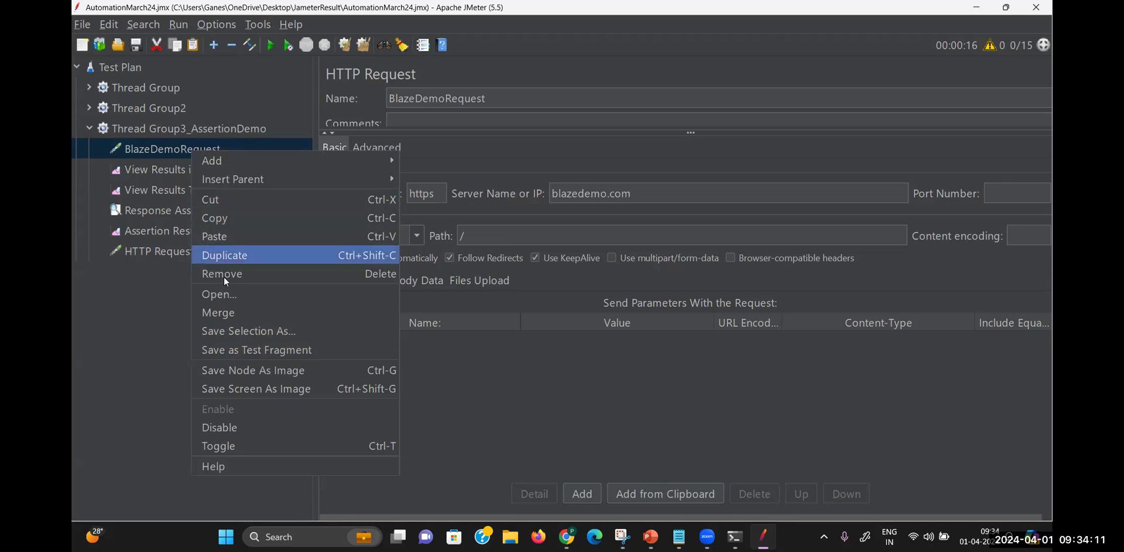
click(225, 427)
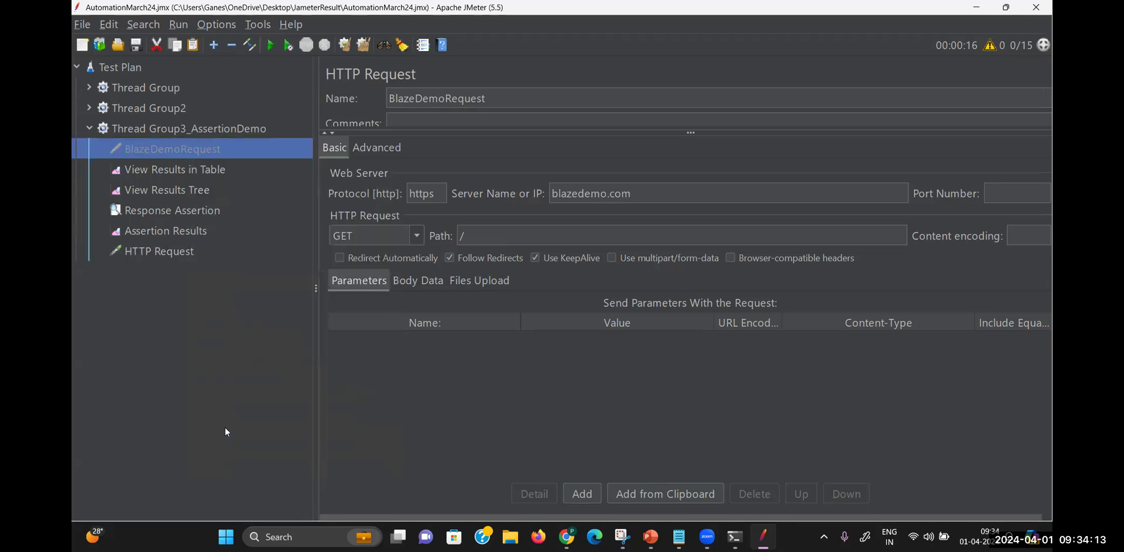
click(183, 252)
click(425, 138)
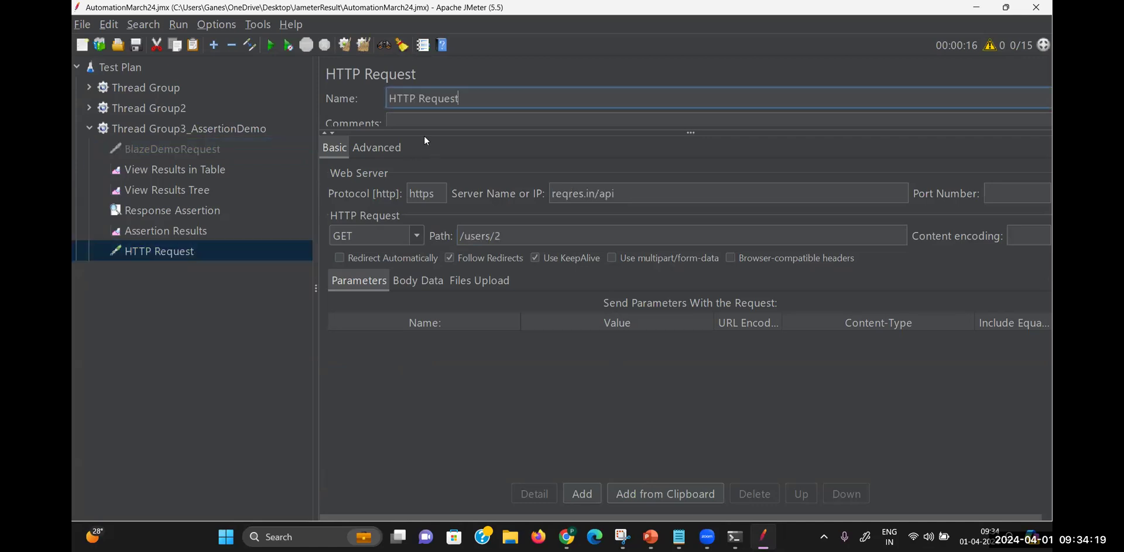
click(459, 98)
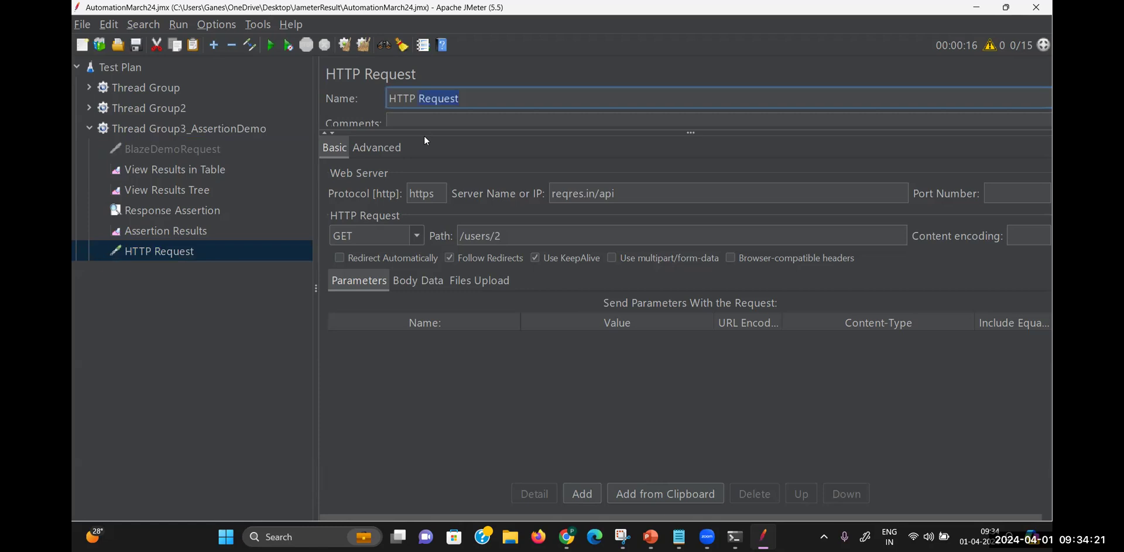
text(_DeleteUser)
click(494, 146)
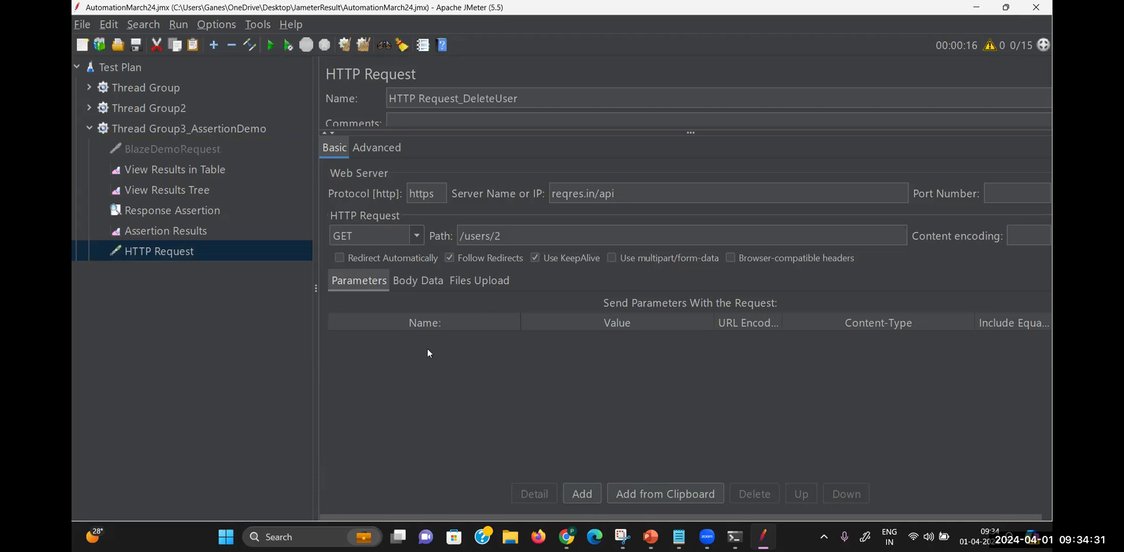
click(255, 320)
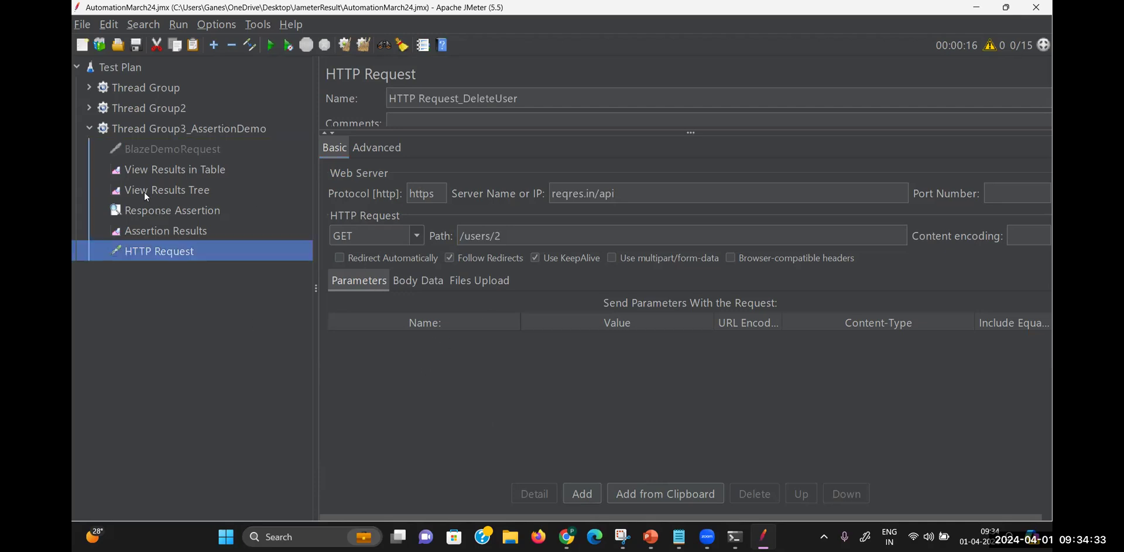
Change the Response Assertion's expected code from 200 to 204, then show View Results in Table
click(155, 210)
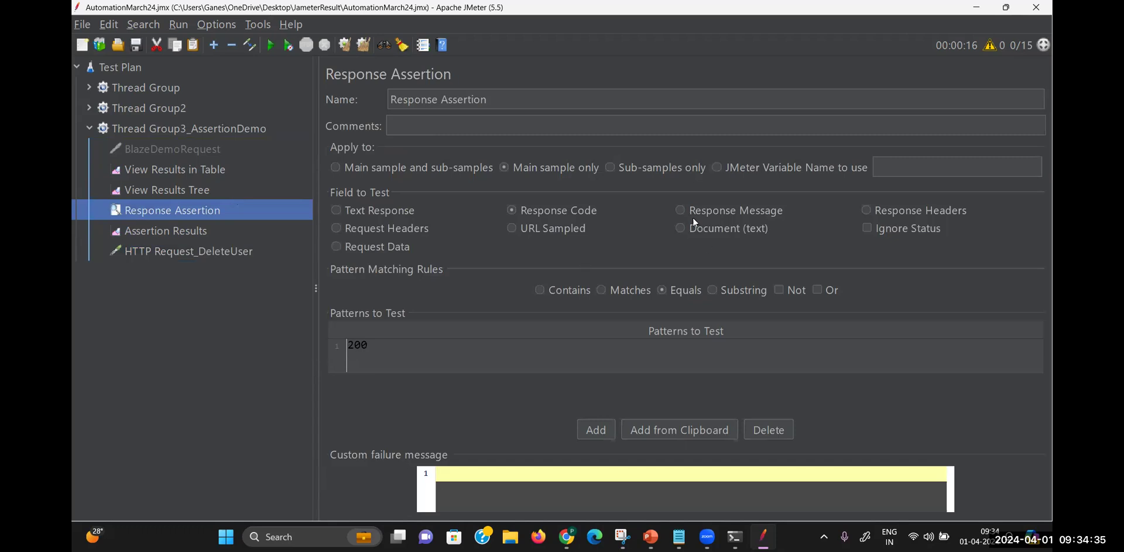
click(399, 349)
double_click(398, 348)
key(BackSpace)
text(204)
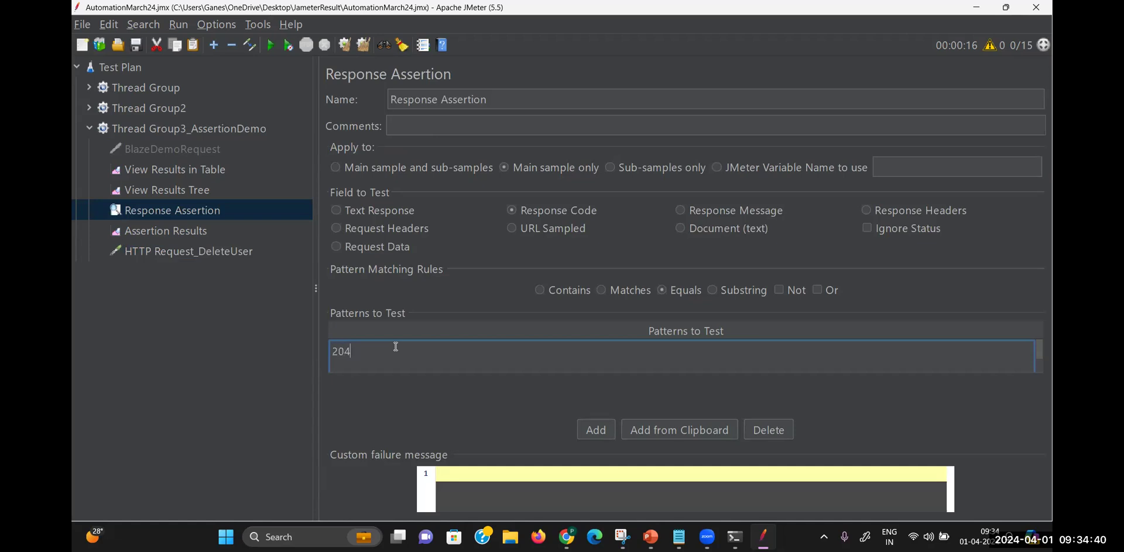
click(474, 395)
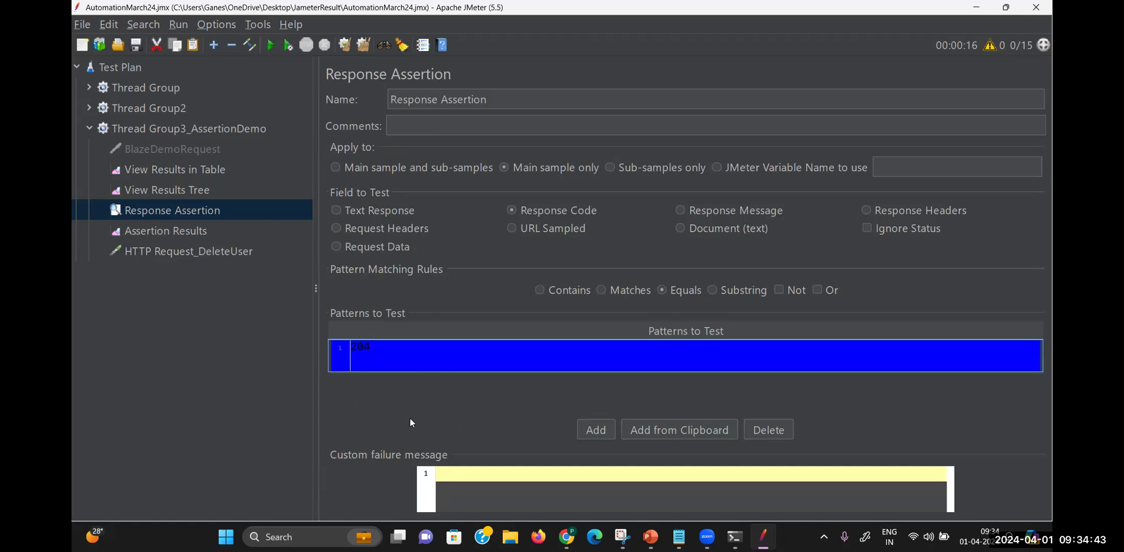
click(232, 256)
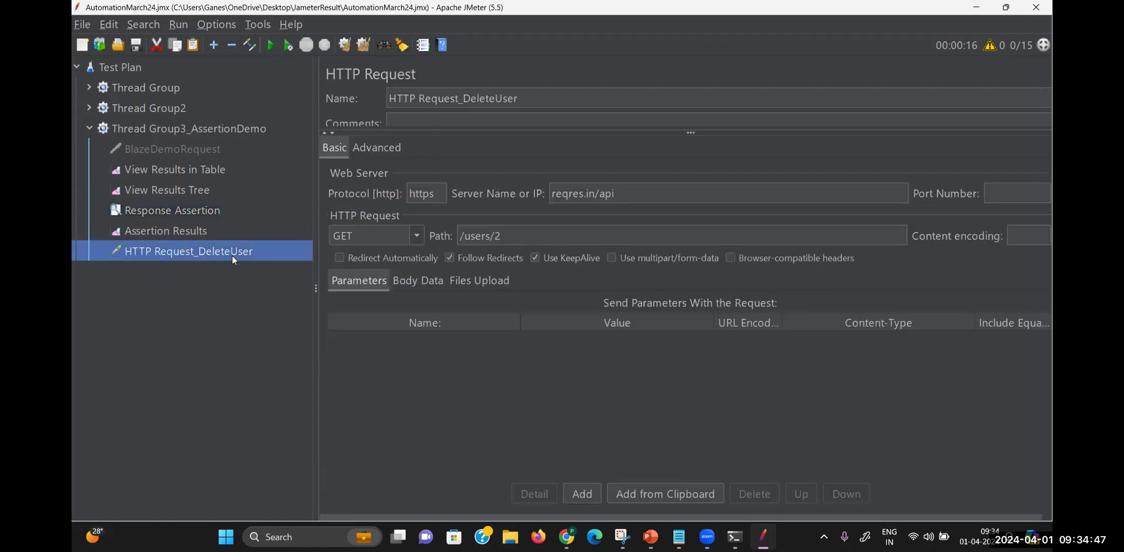
click(199, 171)
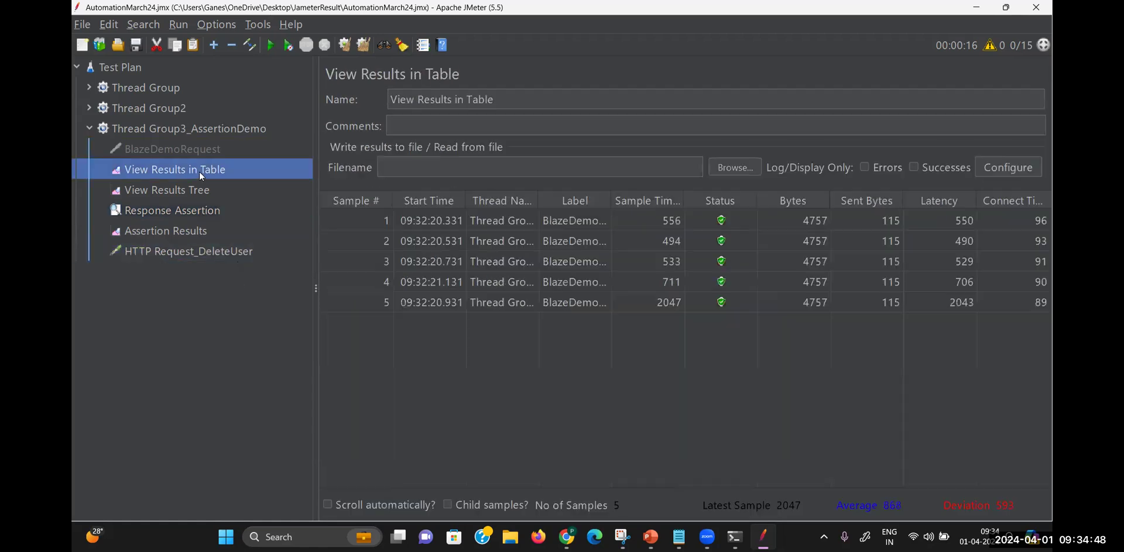
Clear the old results, rerun, and review the MalformedURLException failures against expected code 204
click(363, 44)
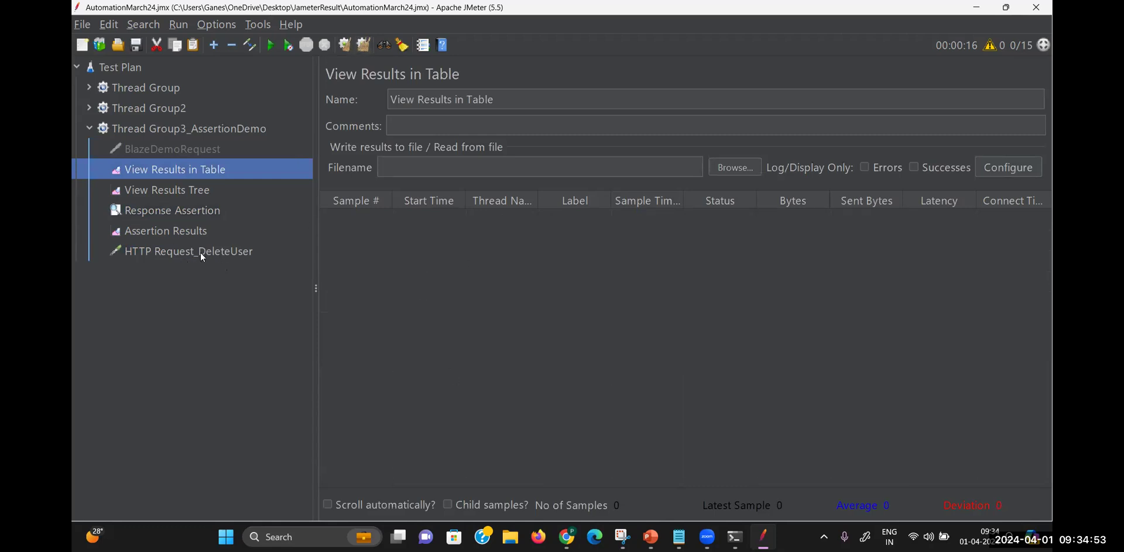
click(271, 45)
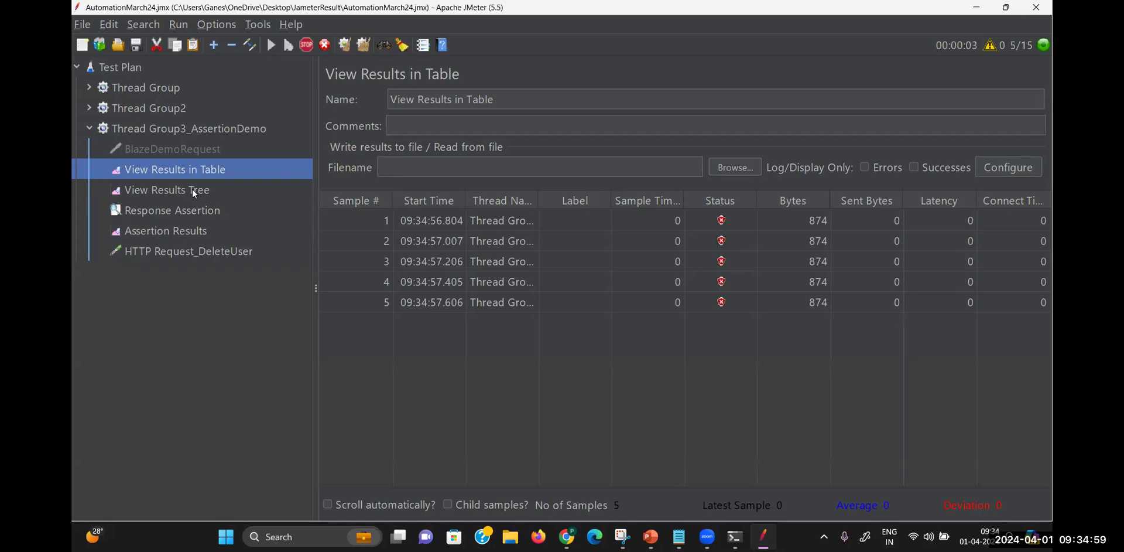
click(196, 210)
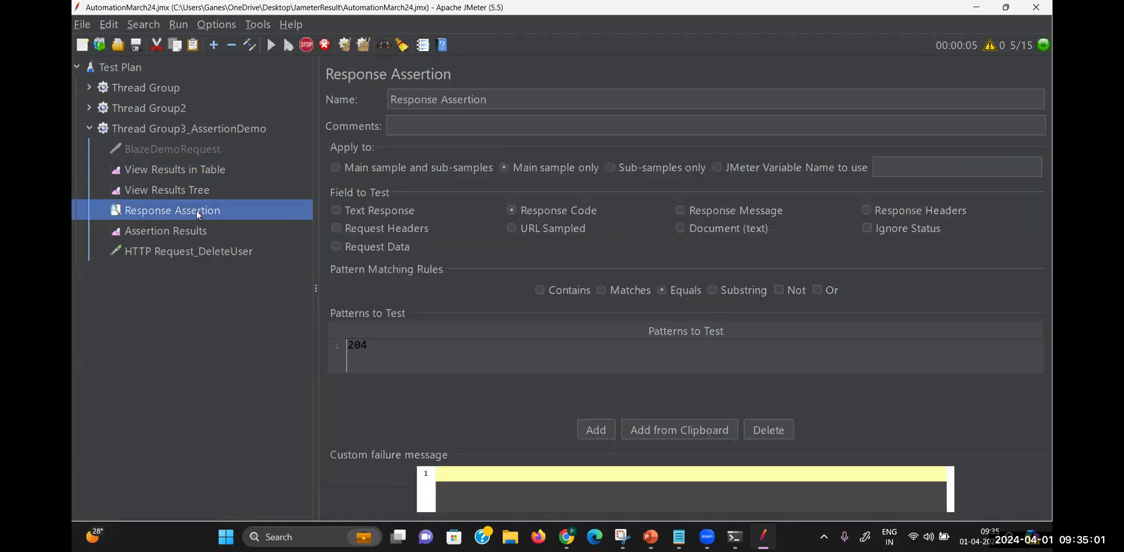
click(196, 237)
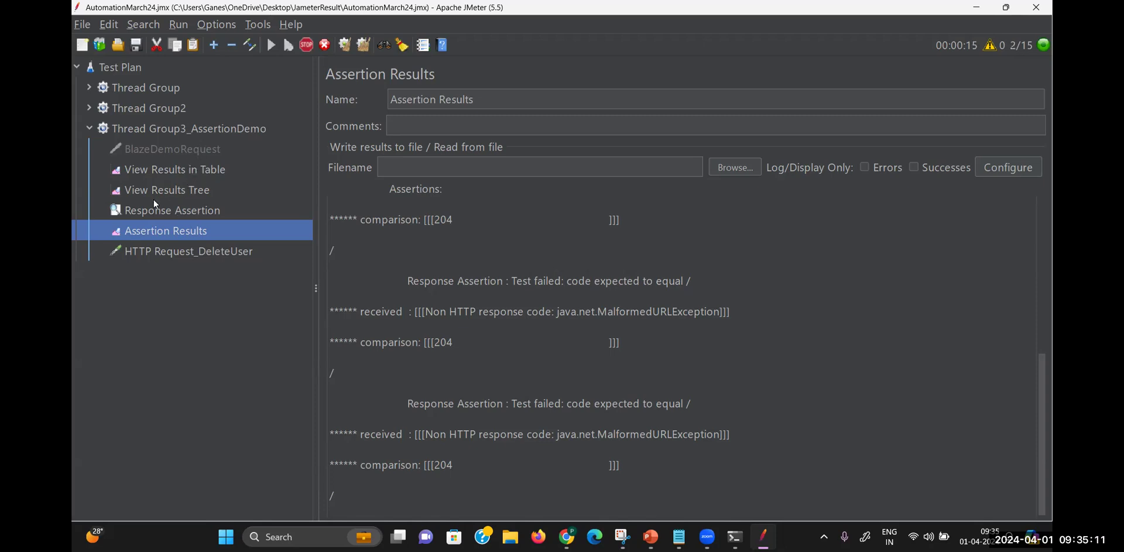
click(203, 253)
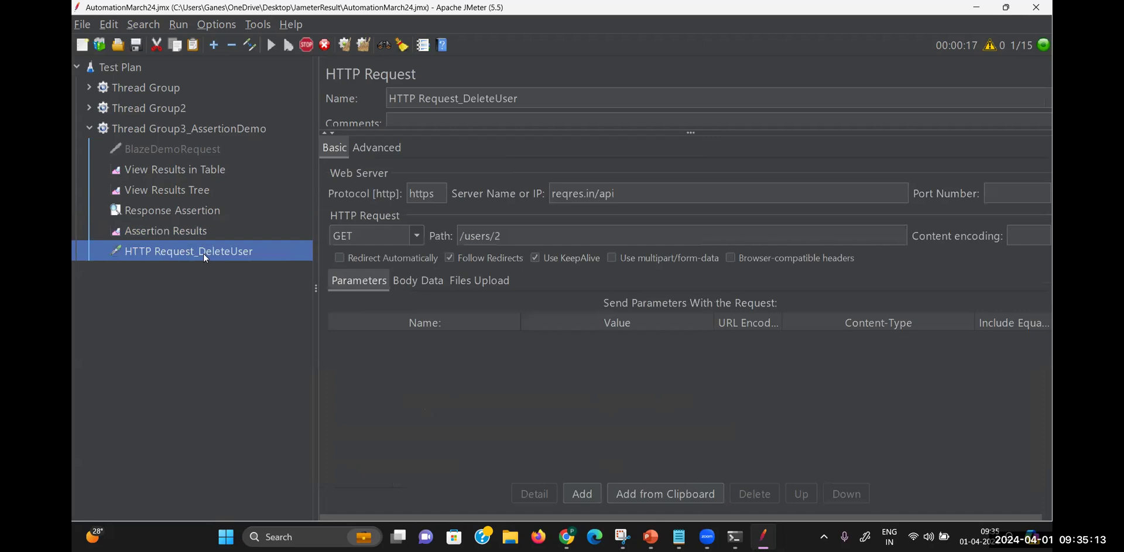
Move HTTP Request_DeleteUser below BlazeDemoRequest and set server reqres.in with path /api/users/2
drag(197, 151, 192, 159)
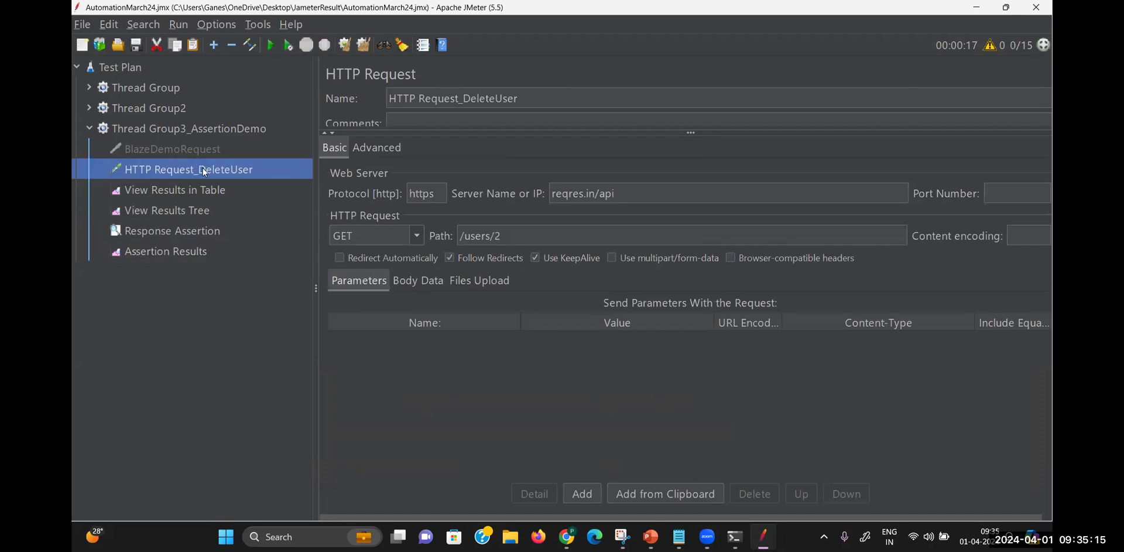
click(618, 195)
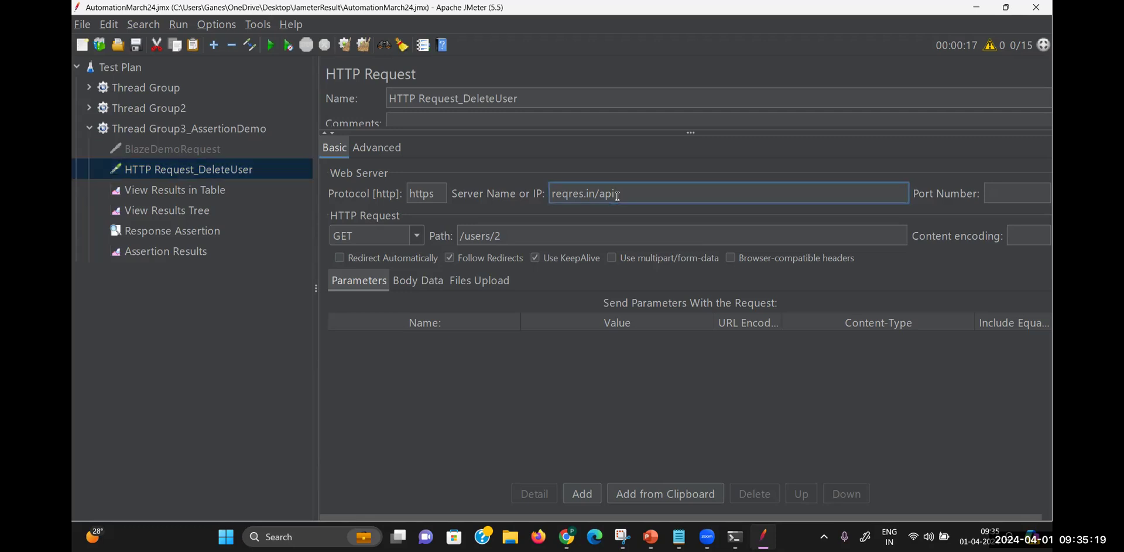
key(BackSpace)
key(BackSpace)
key(BackSpace)
key(BackSpace)
click(459, 236)
text(/api)
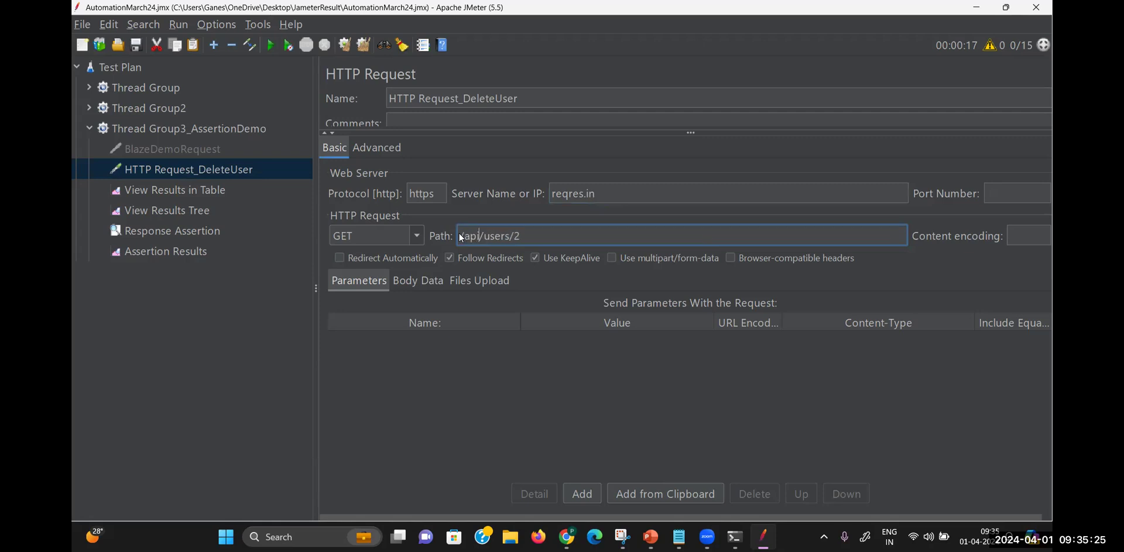
click(477, 366)
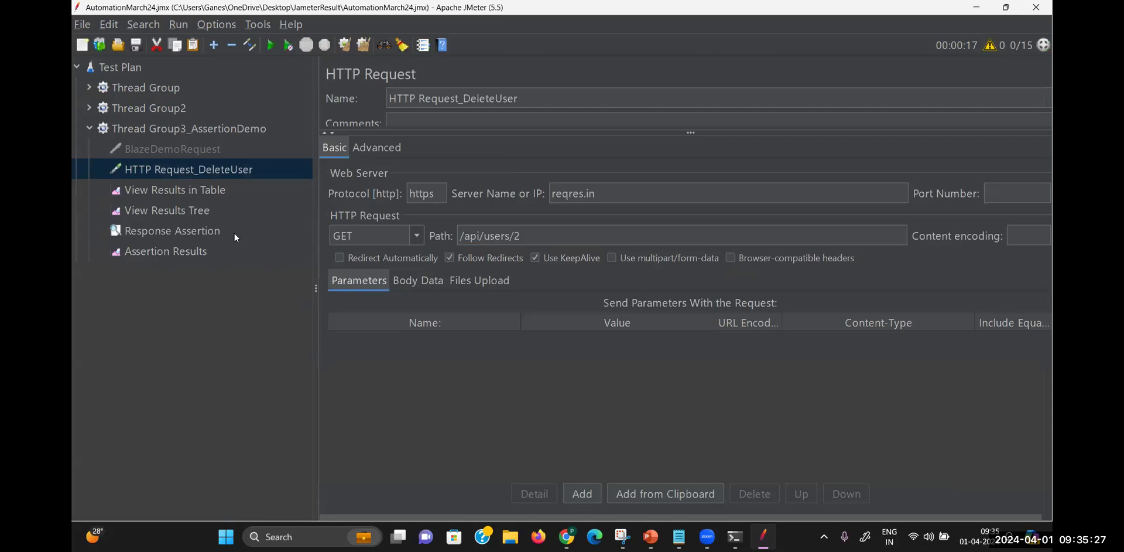
Rerun the test and see Assertion Results report code 200 instead of expected 204
click(209, 193)
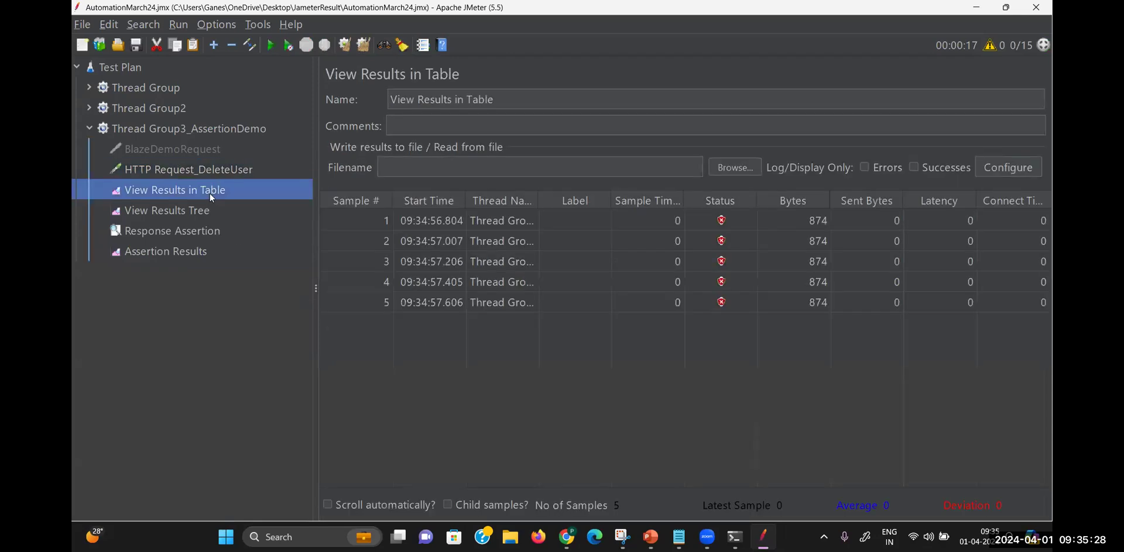
click(271, 45)
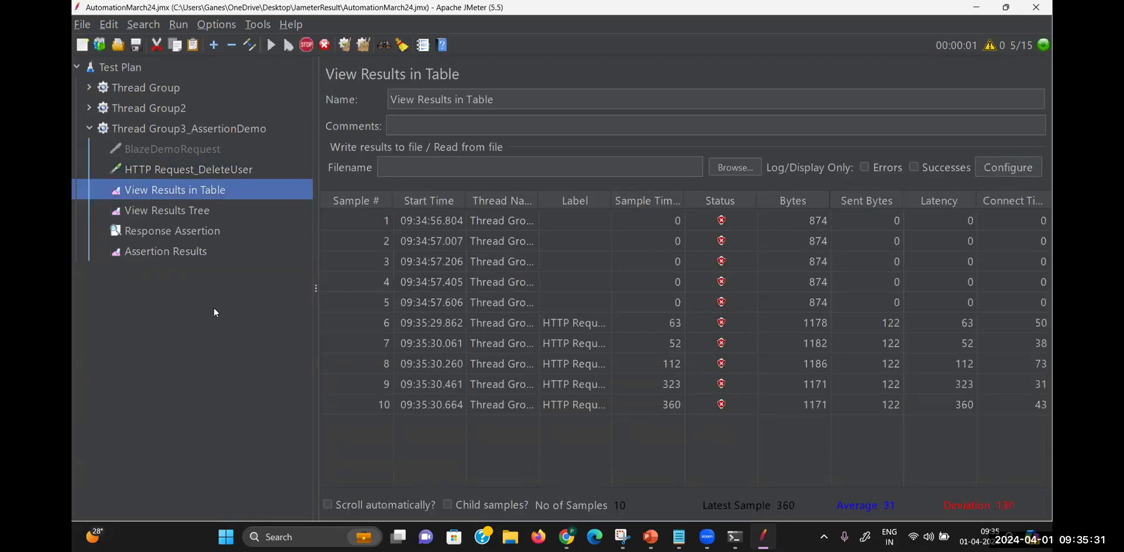
click(193, 234)
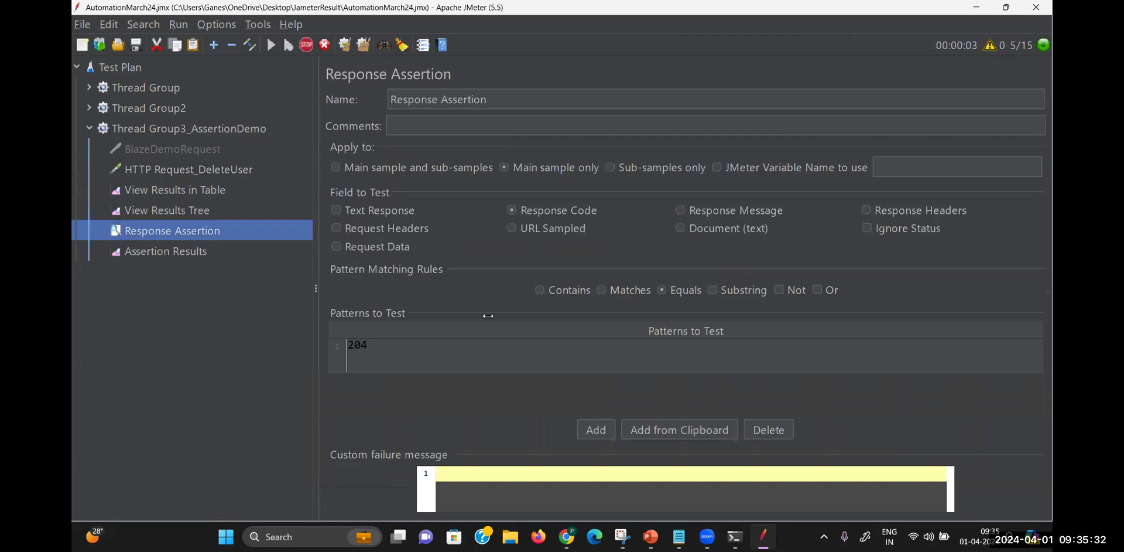
click(206, 248)
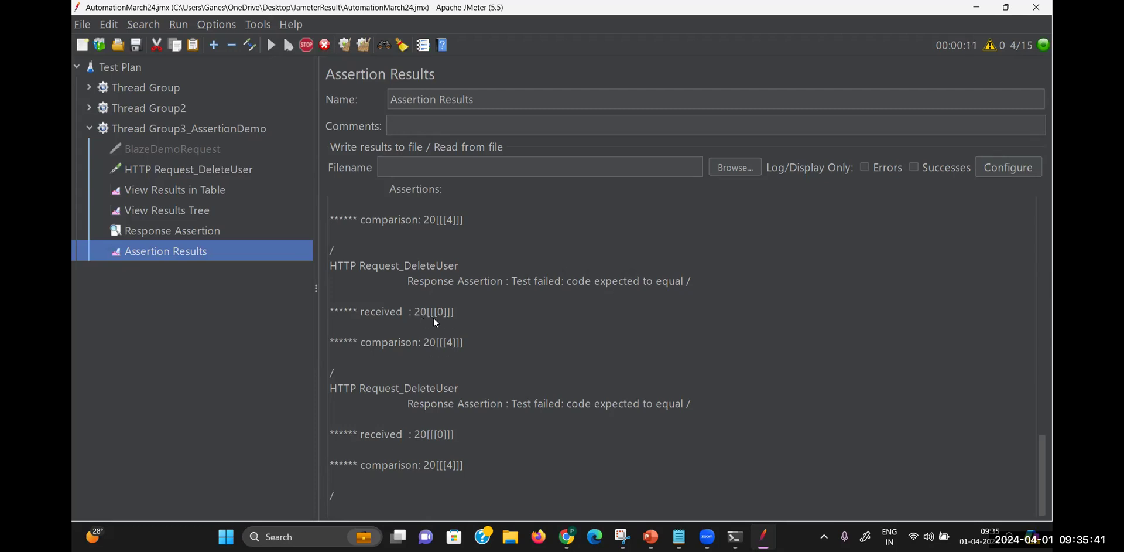
click(185, 232)
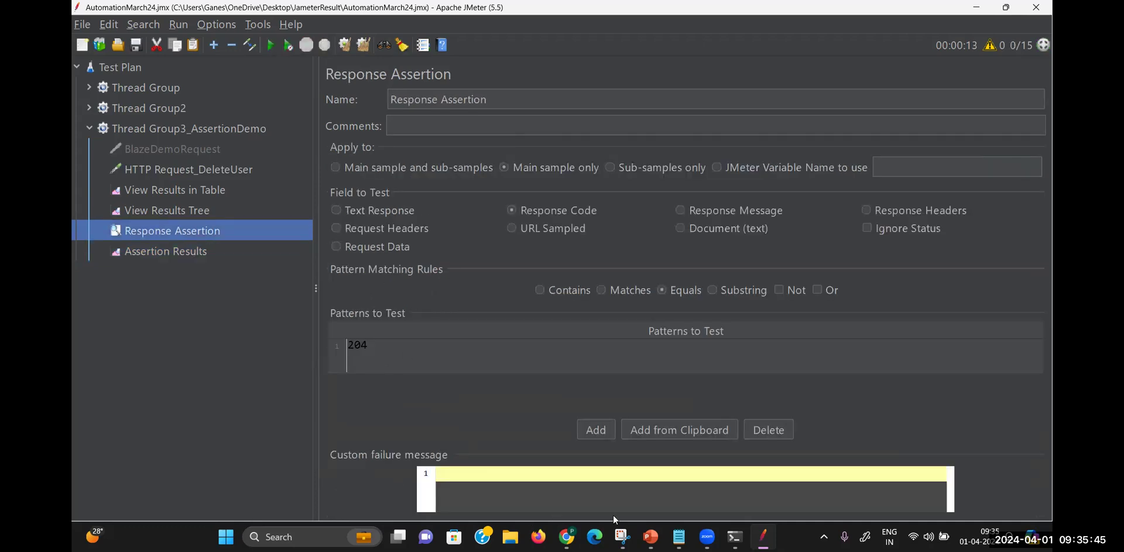
click(567, 536)
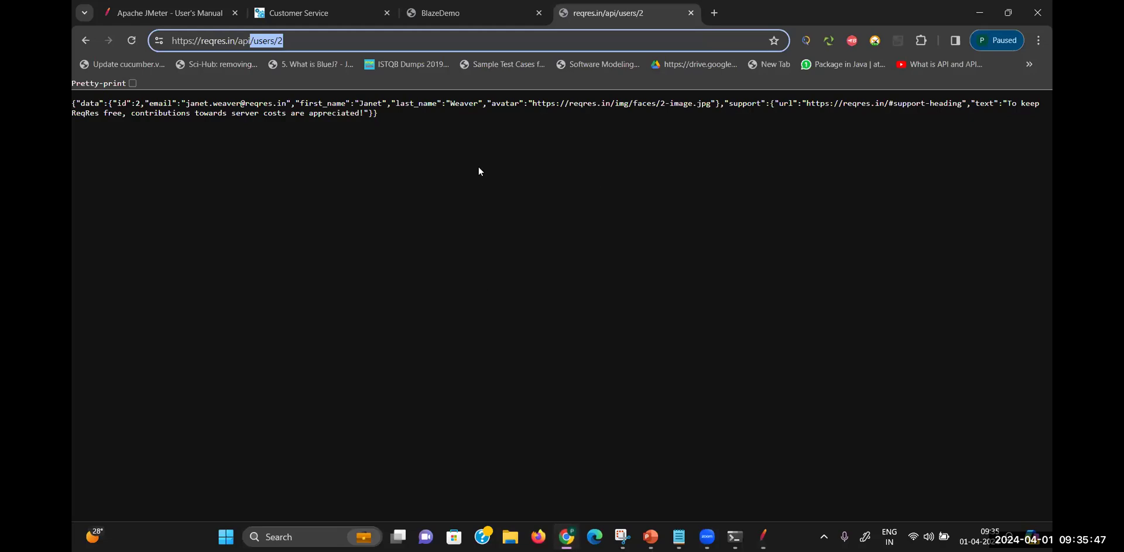
On reqres.in, highlight the DELETE /api/users/2 example returning 204, then return to JMeter's results table
click(88, 43)
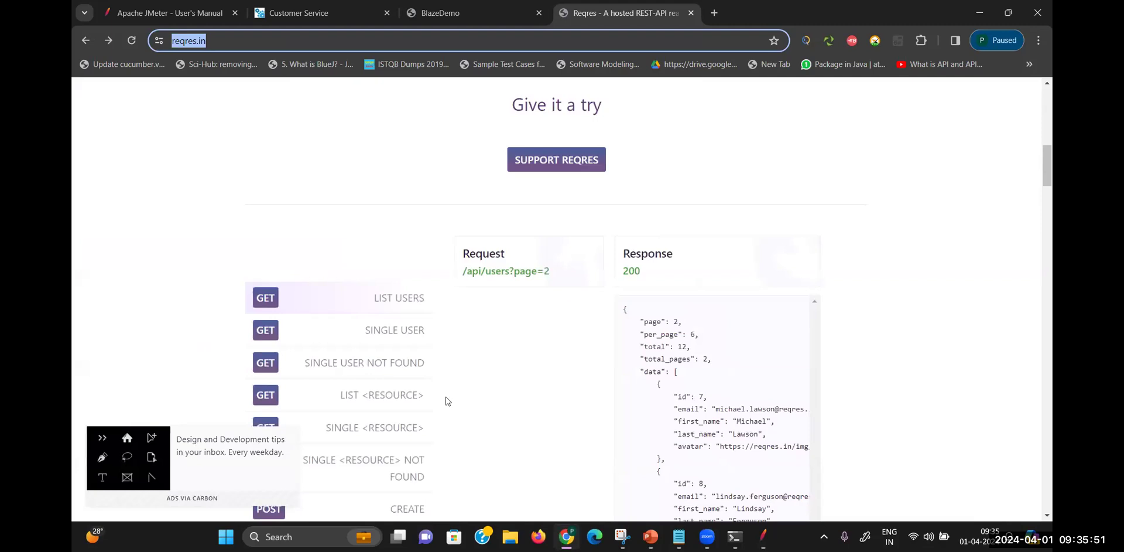
mouse_move(1048, 178)
mouse_down()
mouse_move(1048, 208)
mouse_move(1049, 160)
mouse_up()
click(391, 288)
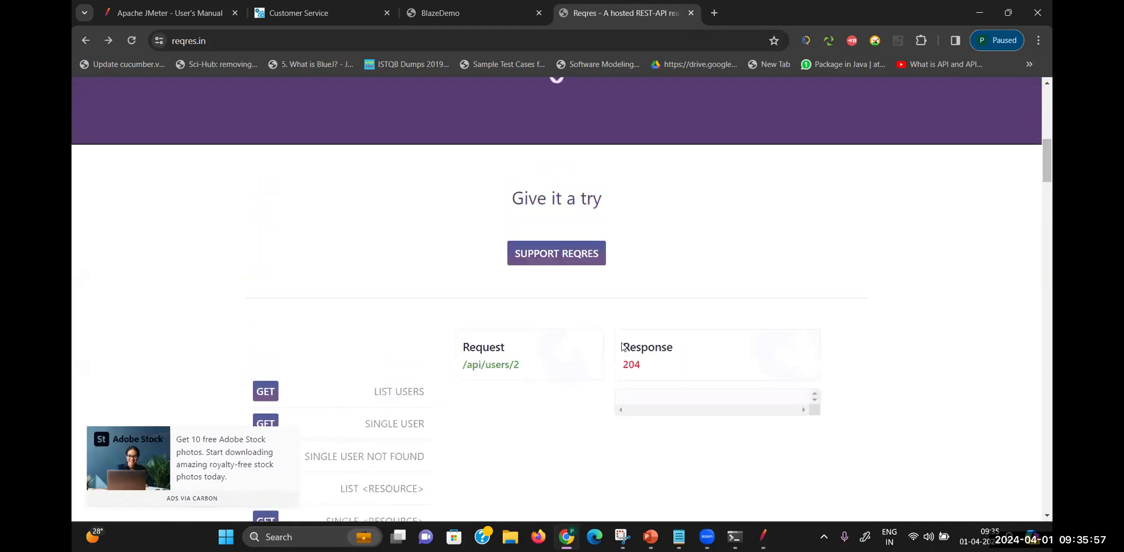
drag(666, 371, 592, 379)
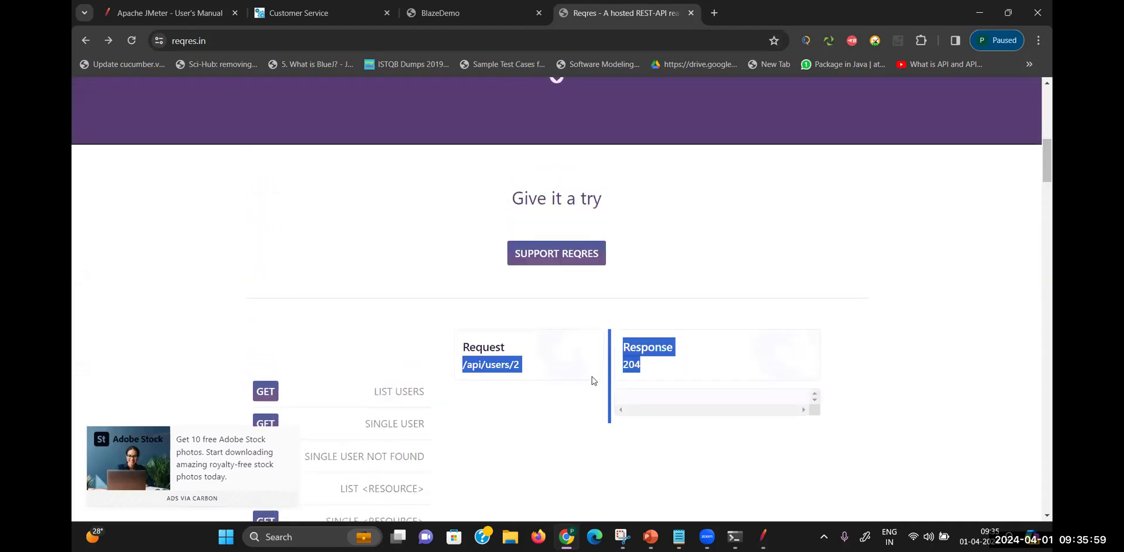
click(762, 536)
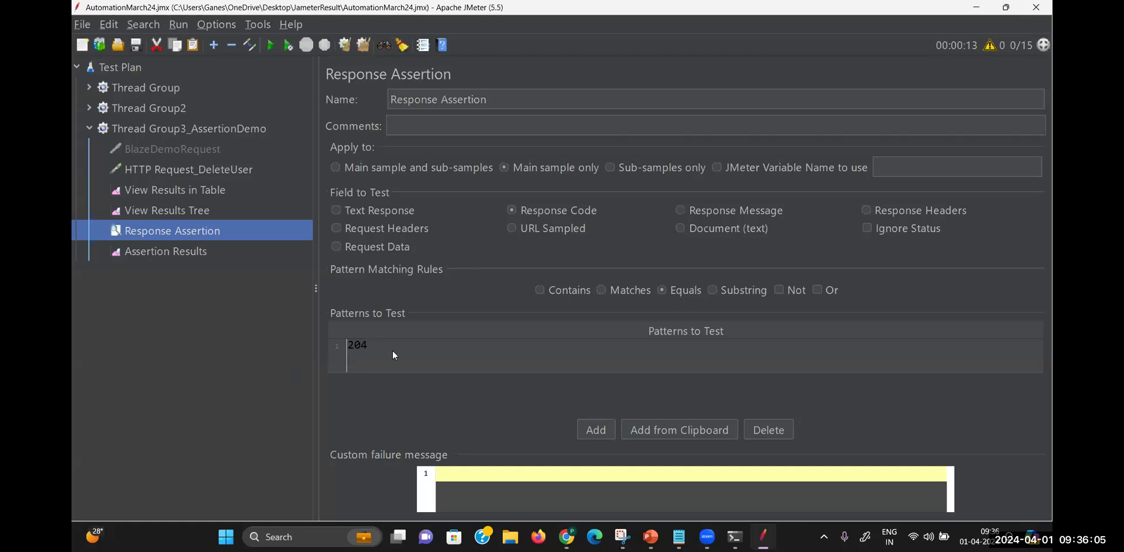
click(205, 192)
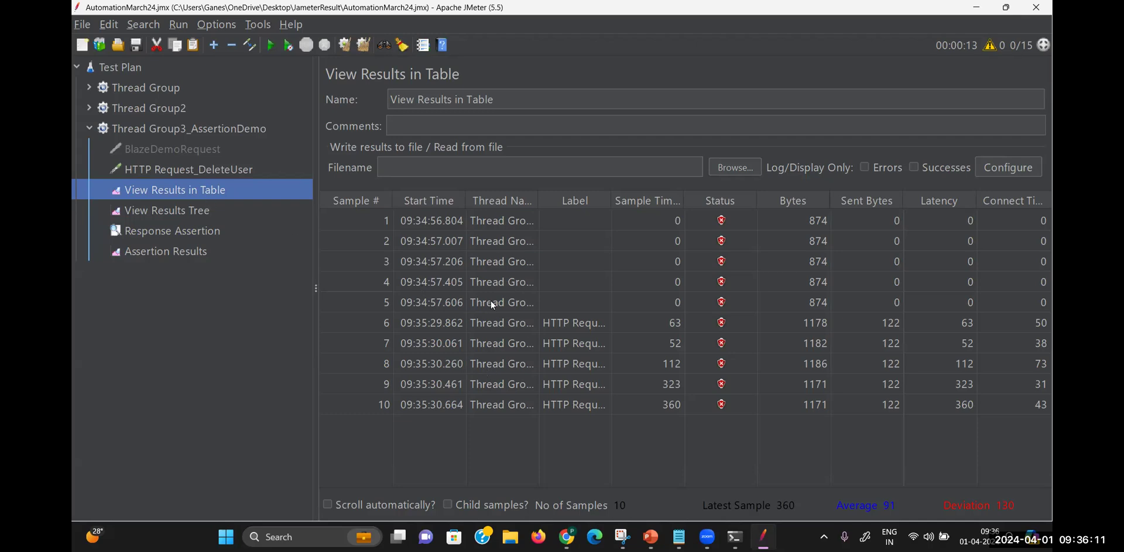
Read the first failed DeleteUser sample's response code 200 in View Results Tree, then select HTTP Request_DeleteUser
click(193, 210)
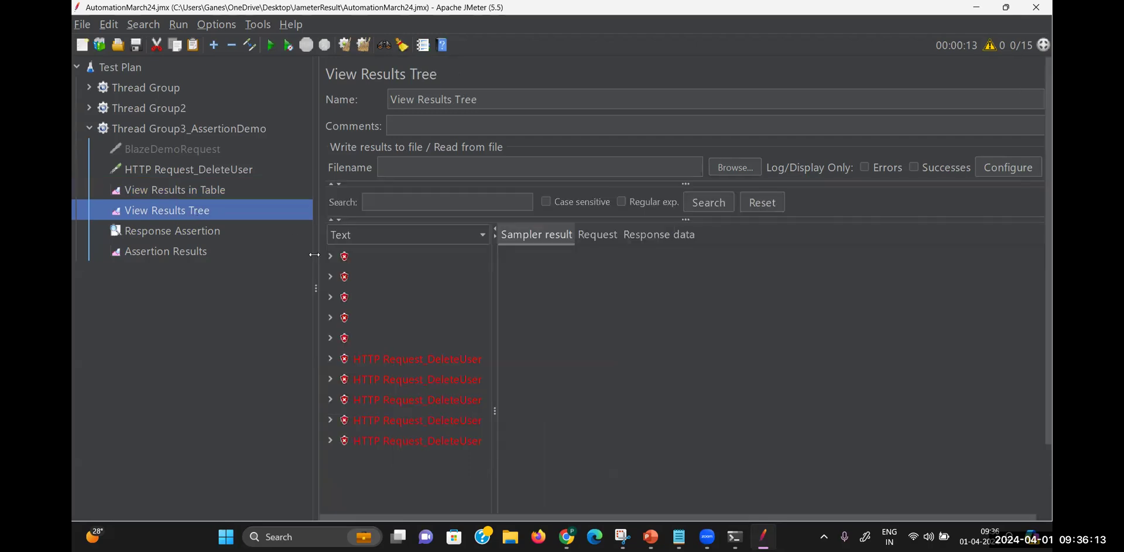
click(429, 370)
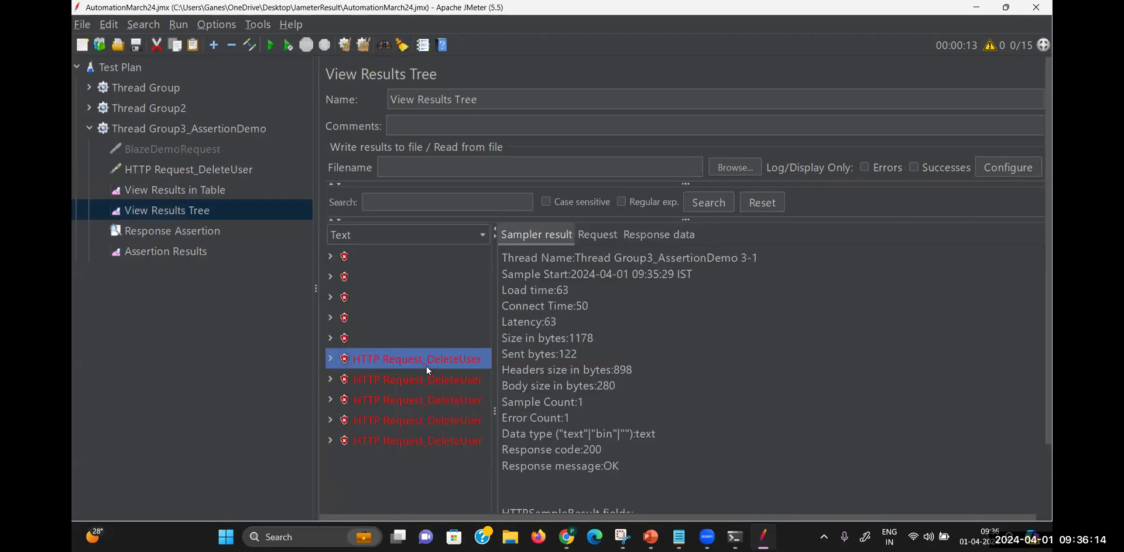
click(601, 452)
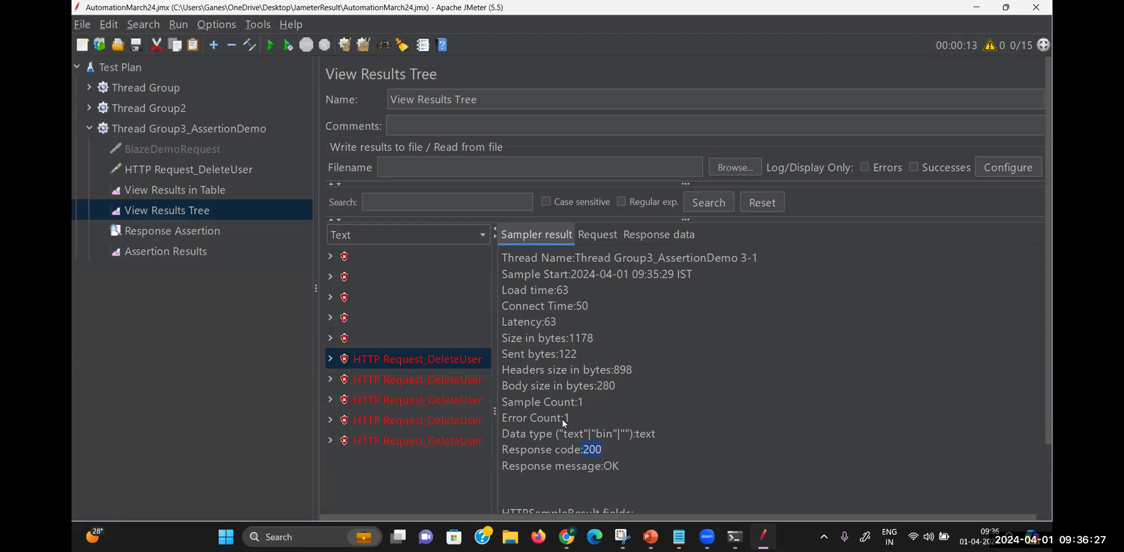
click(223, 170)
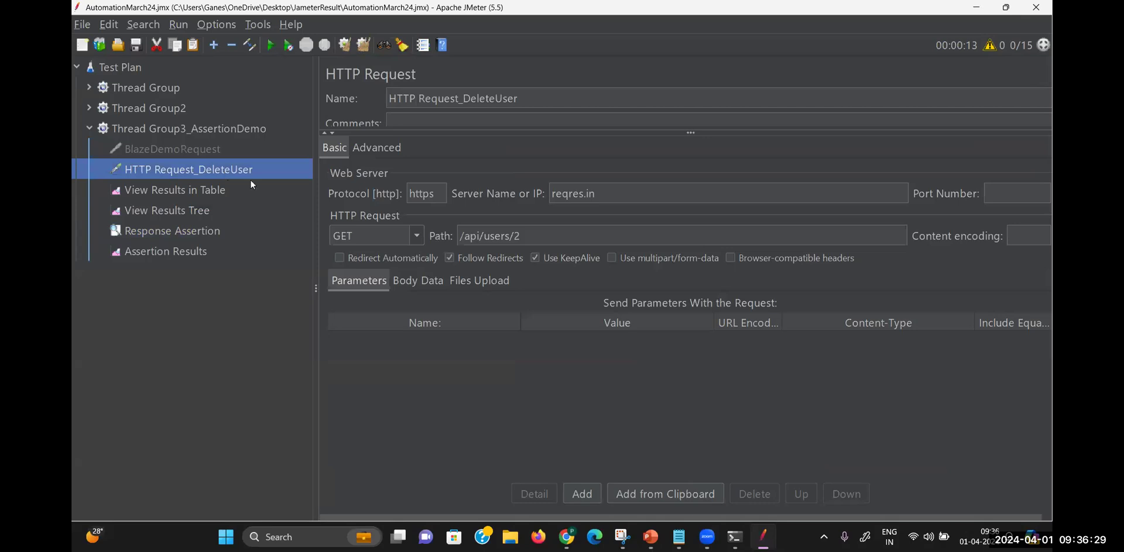
Change HTTP Request_DeleteUser's method from GET to DELETE, then bring up reqres.in in Chrome
double_click(354, 236)
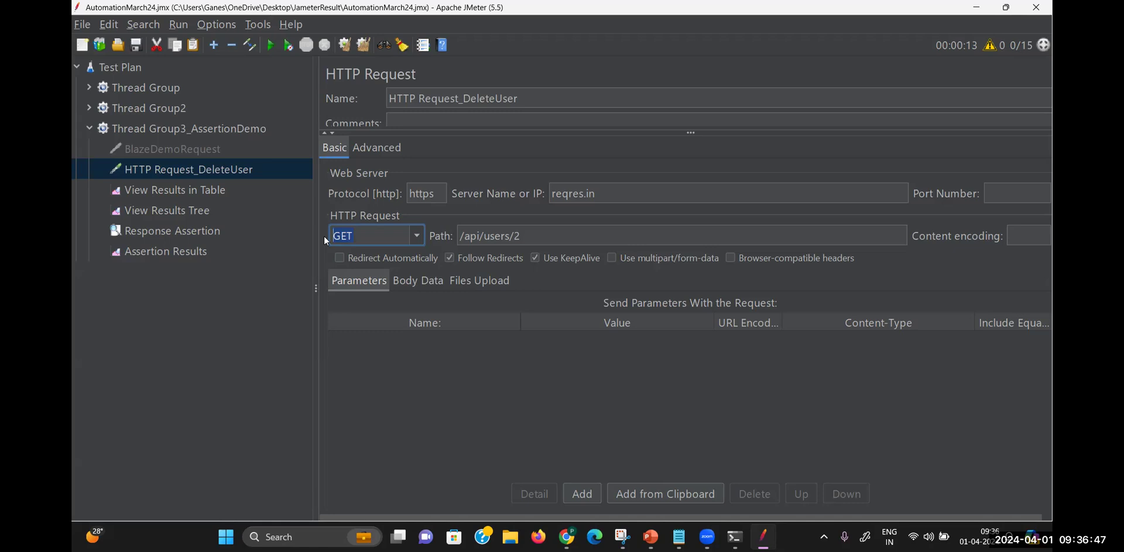
click(416, 235)
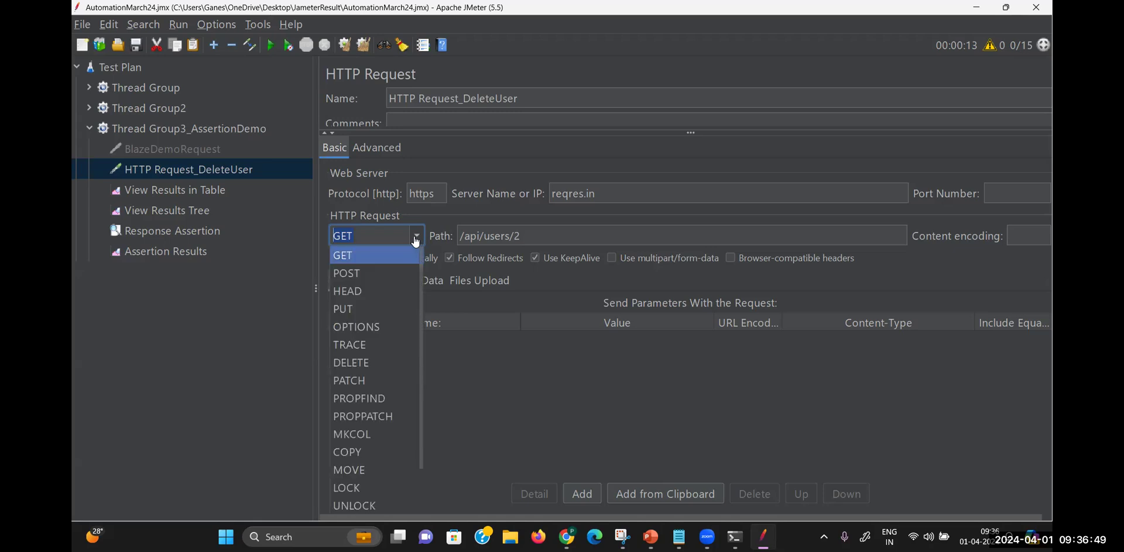
click(359, 361)
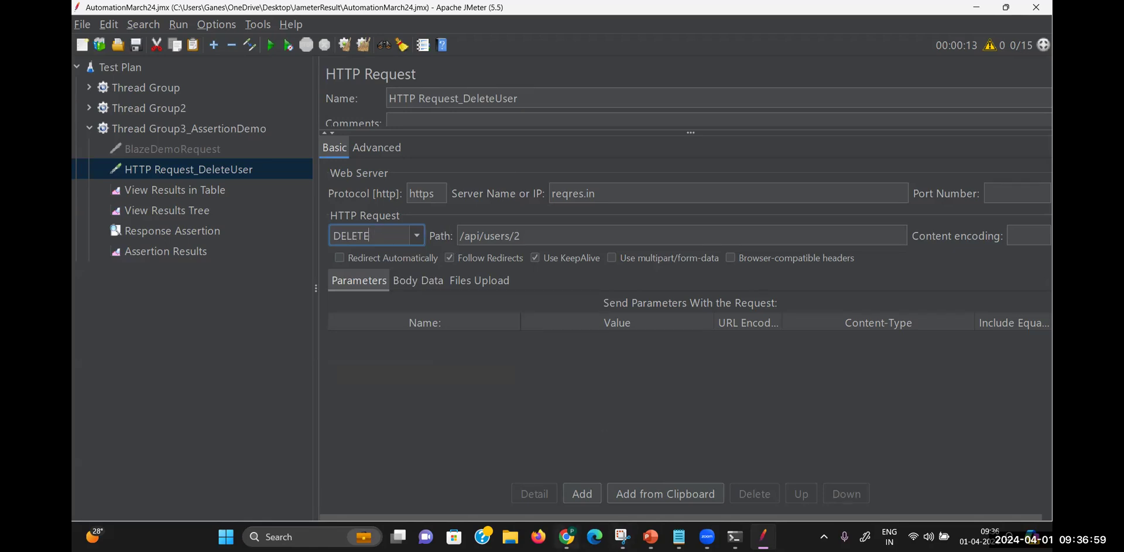
click(564, 537)
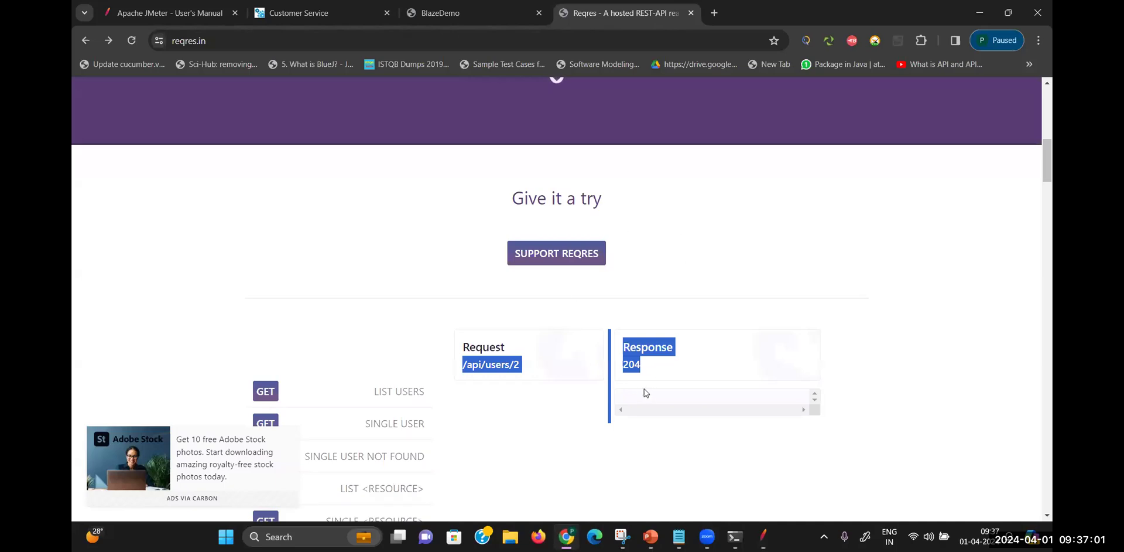
Confirm the reqres.in /api/users/2 delete example returns 204 and return to JMeter
click(763, 536)
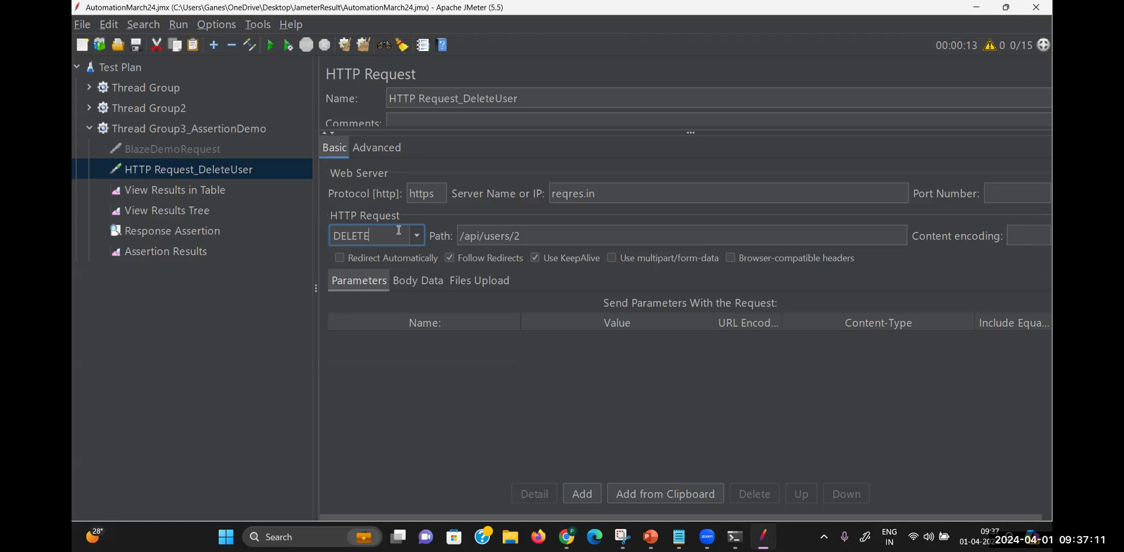
Review the earlier failures, highlighting the received code 200 in Assertion Results
click(184, 249)
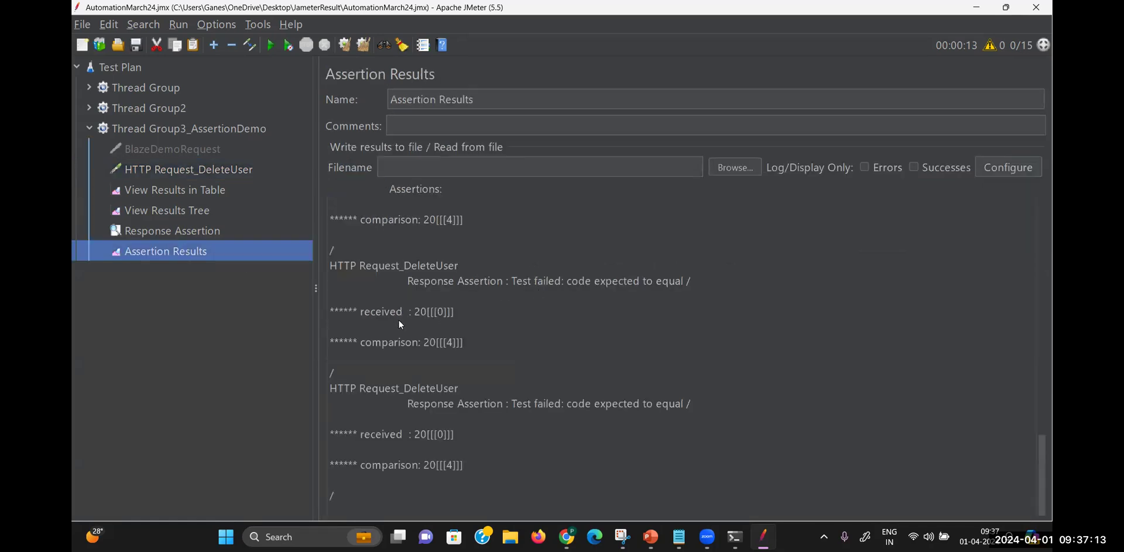
drag(468, 312, 408, 317)
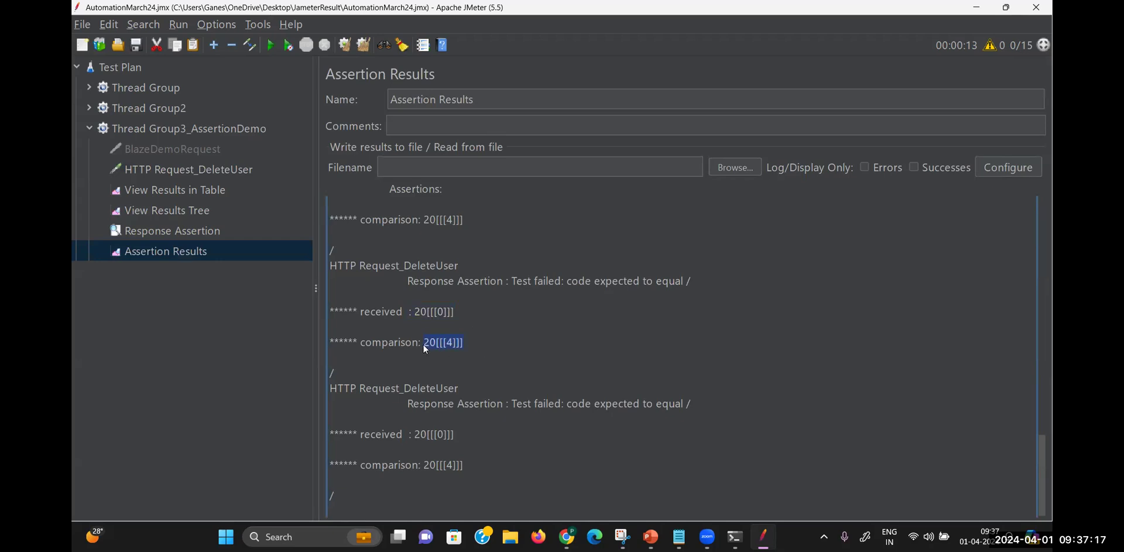
click(215, 193)
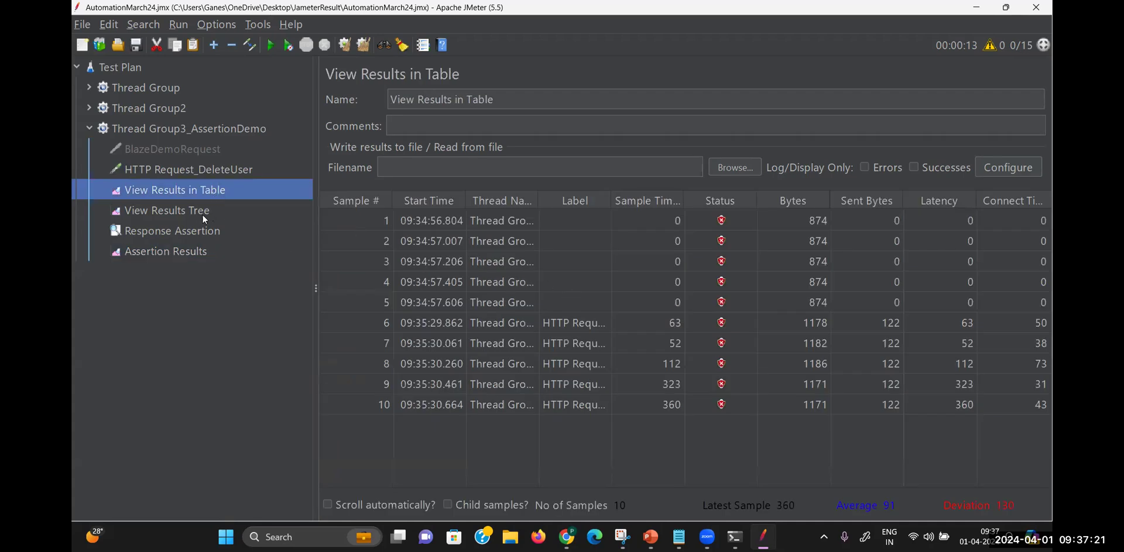
Rerun HTTP Request_DeleteUser and watch samples 11–15 pass in View Results in Table
click(225, 170)
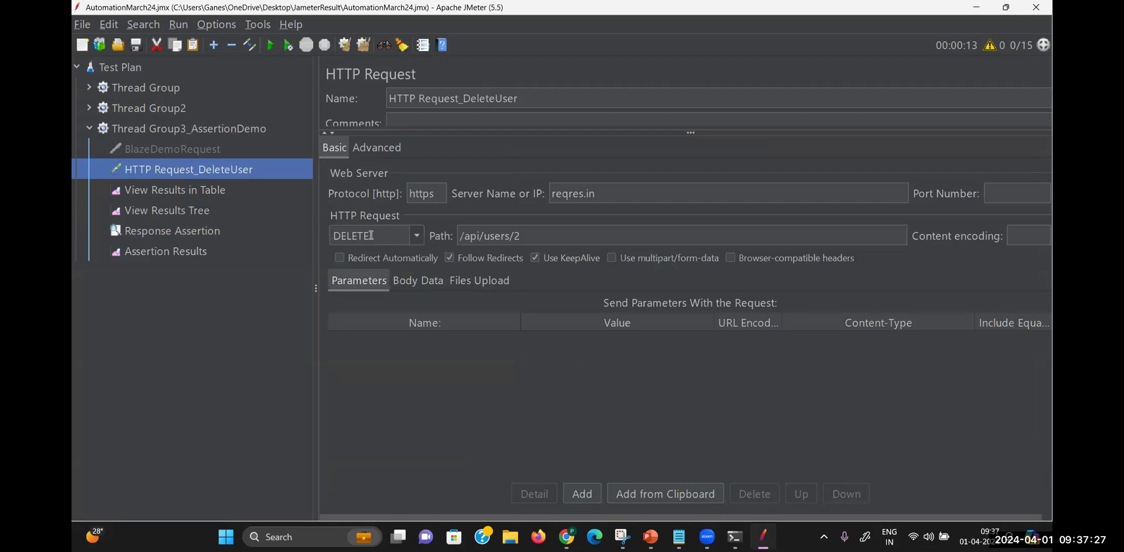
click(271, 52)
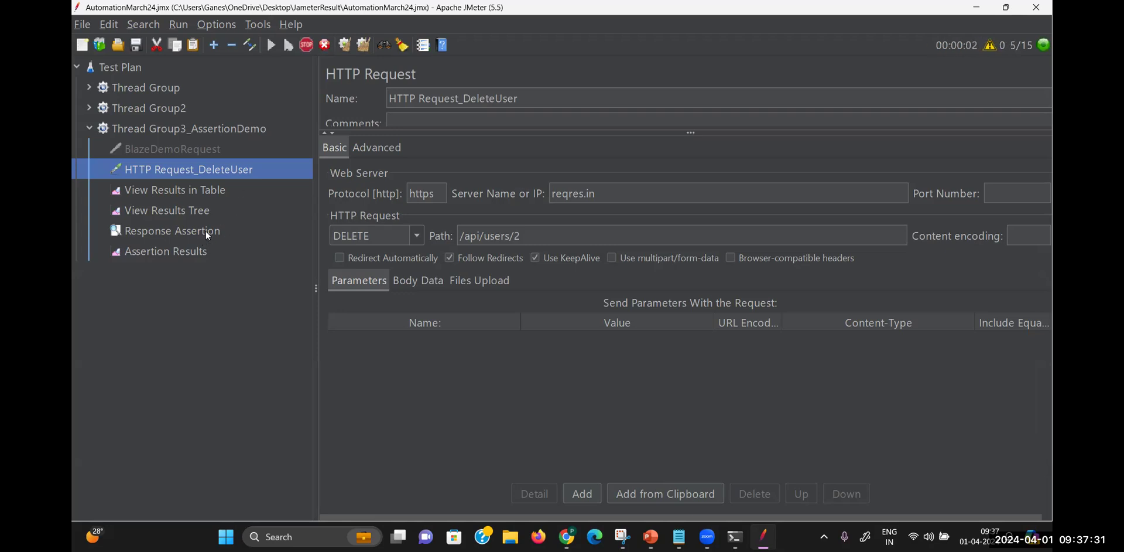
click(216, 190)
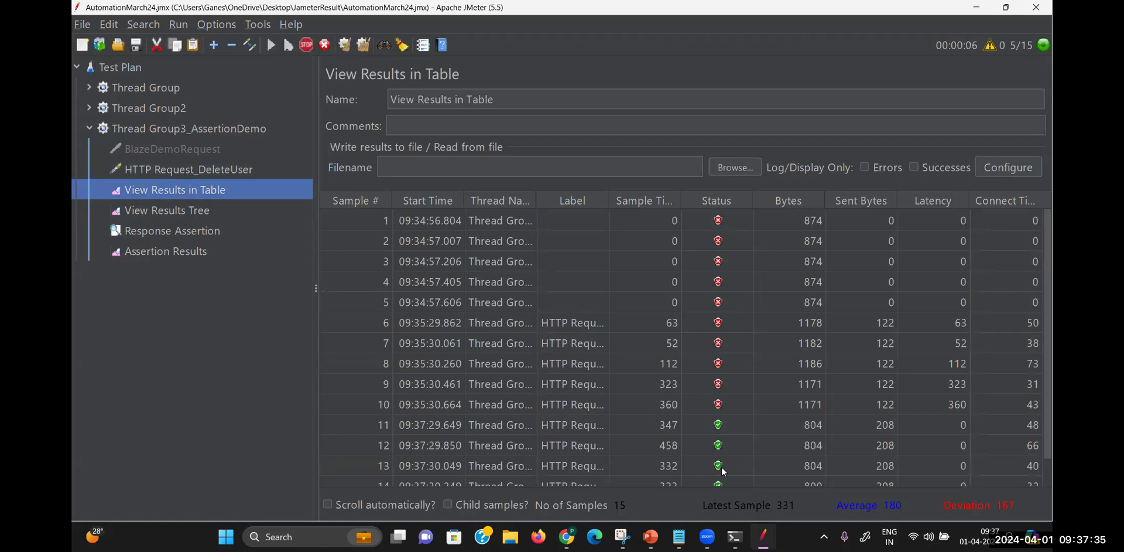
drag(1048, 294, 1049, 354)
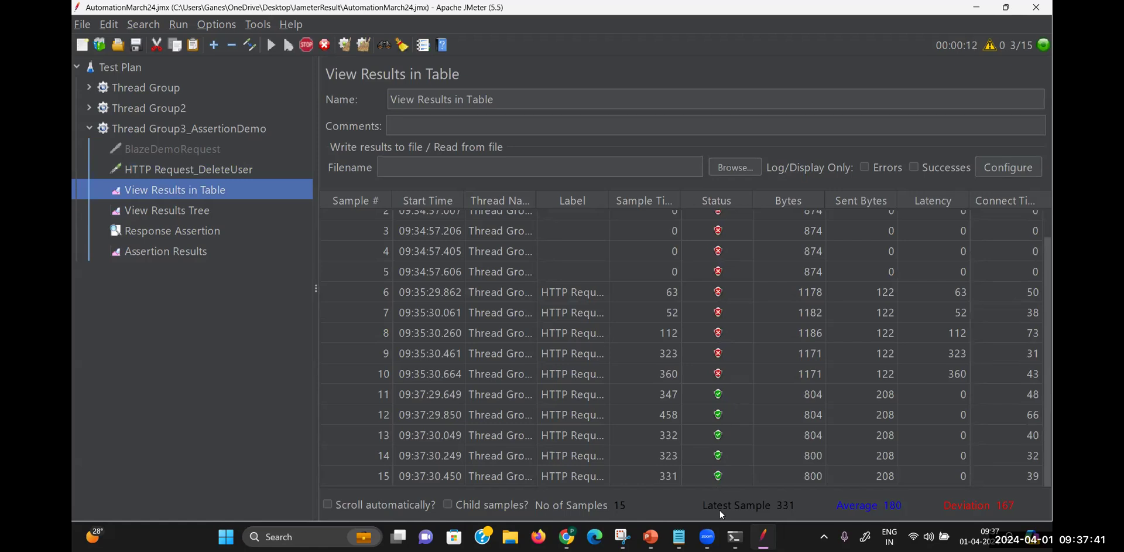
Compare a failed and a passing sample's DELETE requests in View Results Tree, highlighting response code 204
click(198, 217)
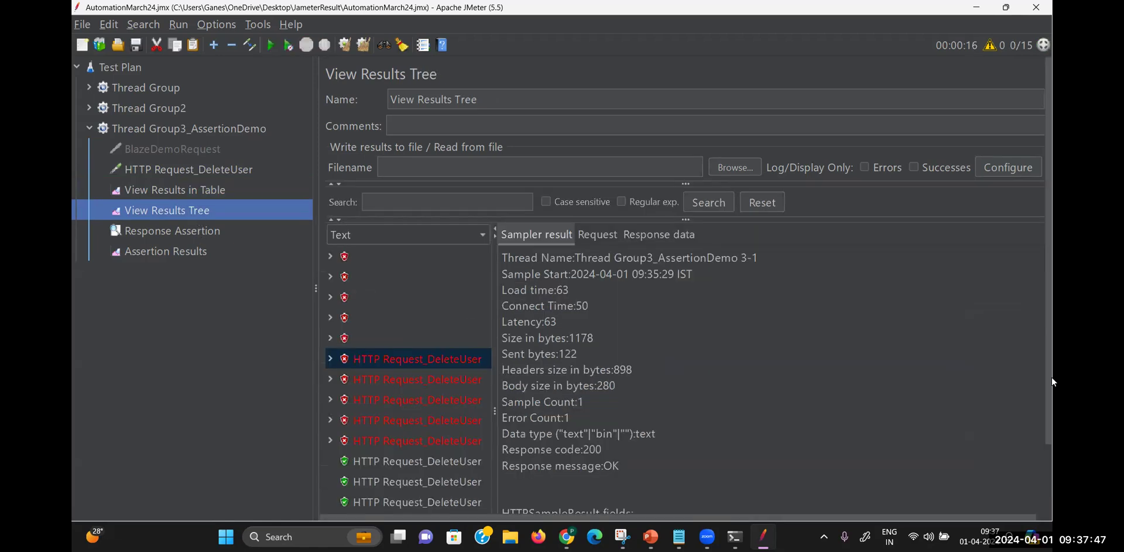
drag(1052, 414, 1053, 503)
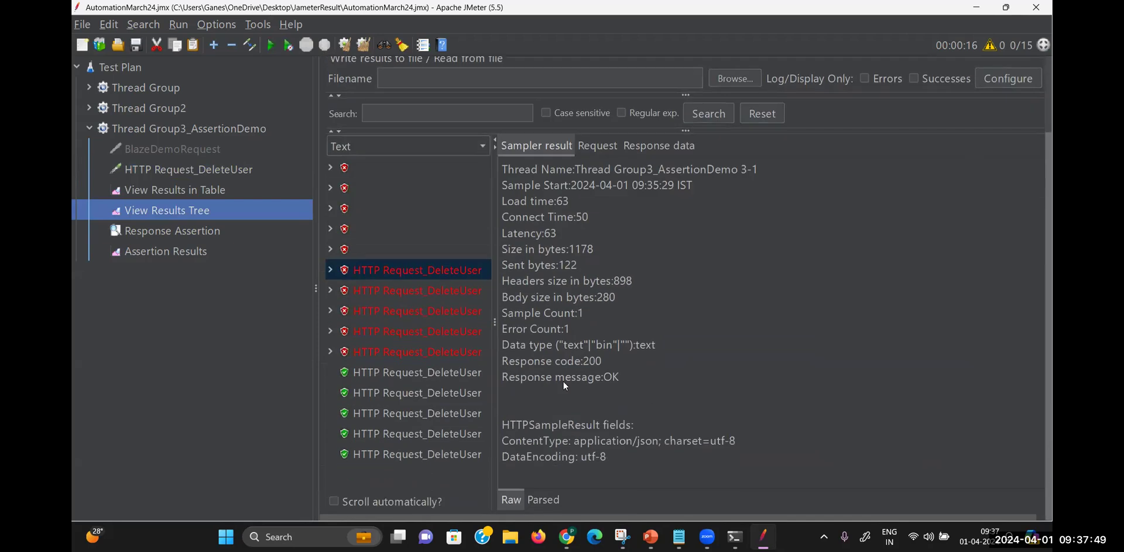
click(597, 145)
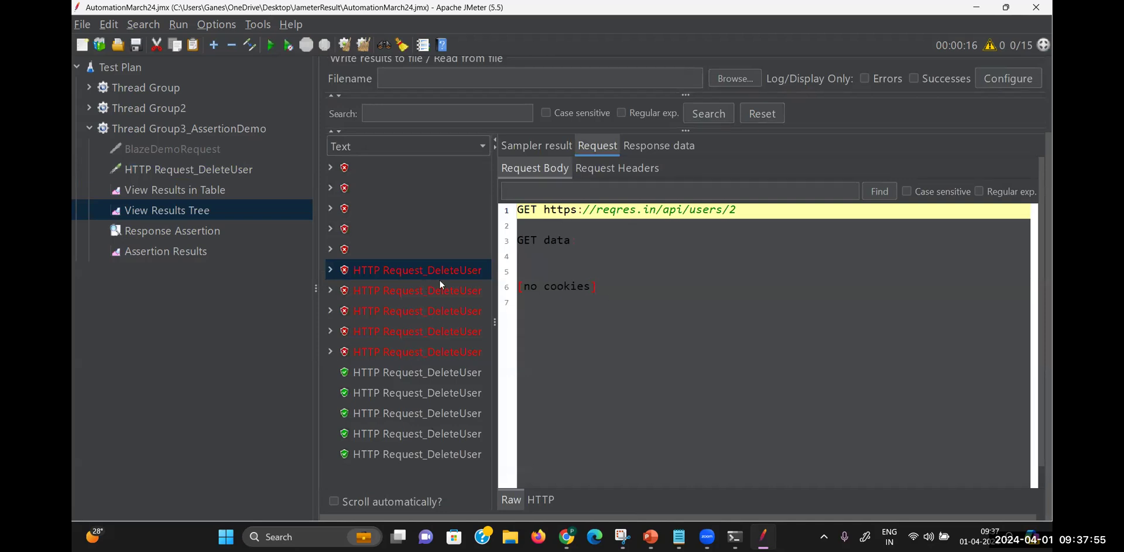
click(452, 371)
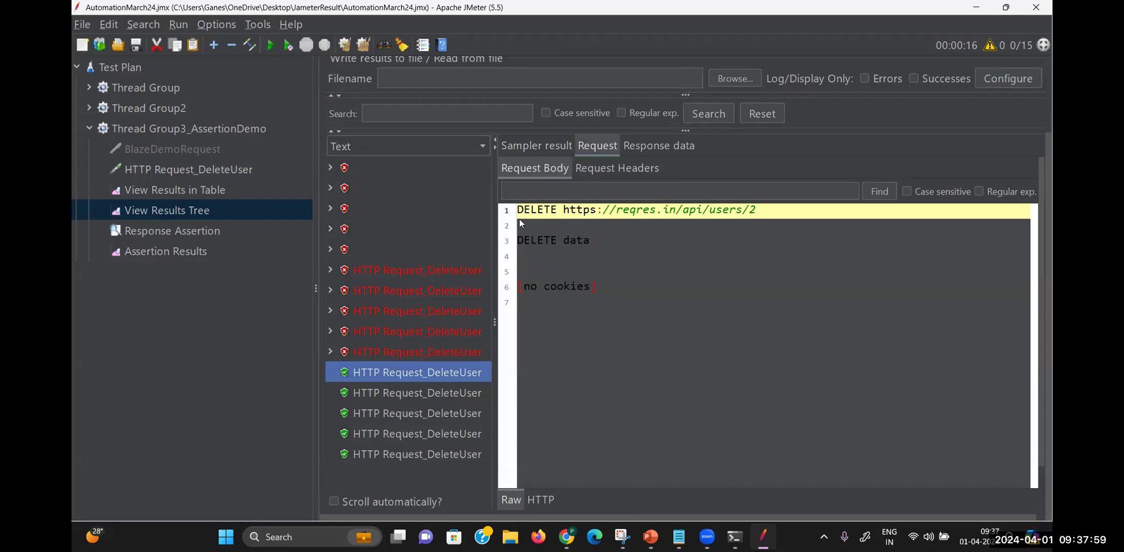
click(542, 145)
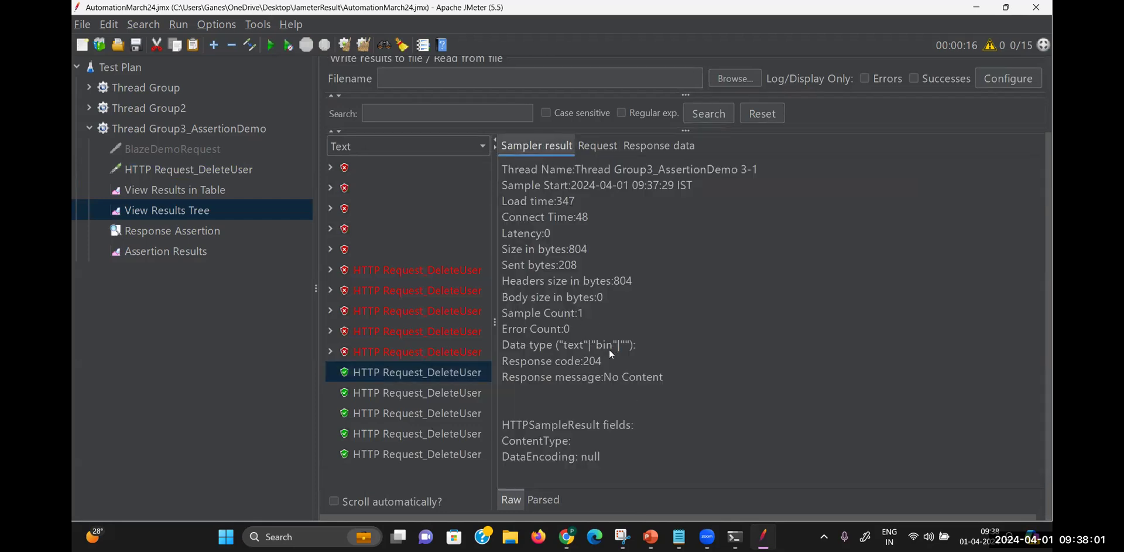
drag(603, 360, 577, 362)
Set the Response Assertion's field to test to Response Message
click(183, 151)
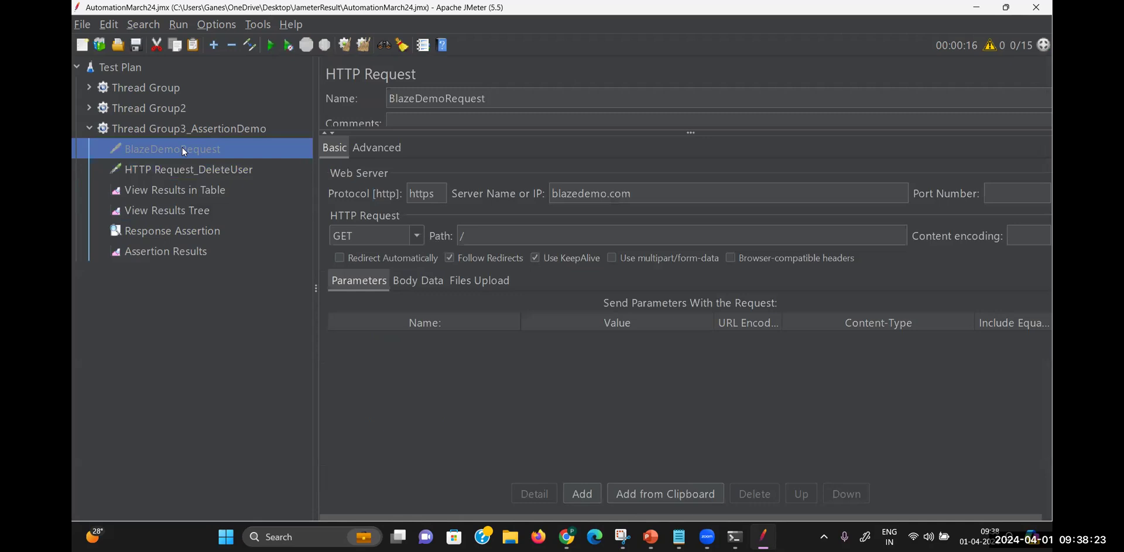
click(214, 167)
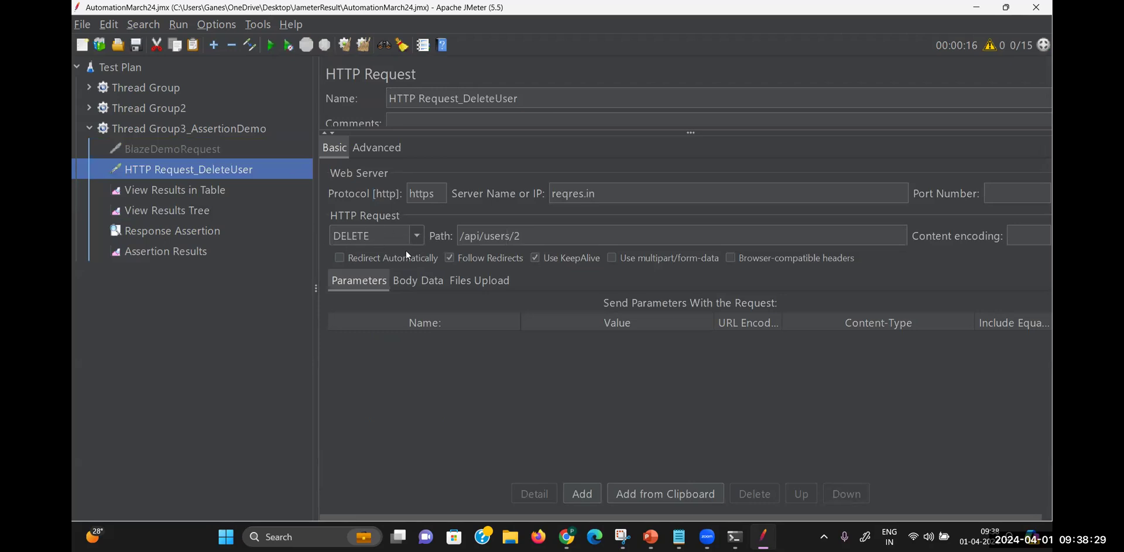
click(202, 230)
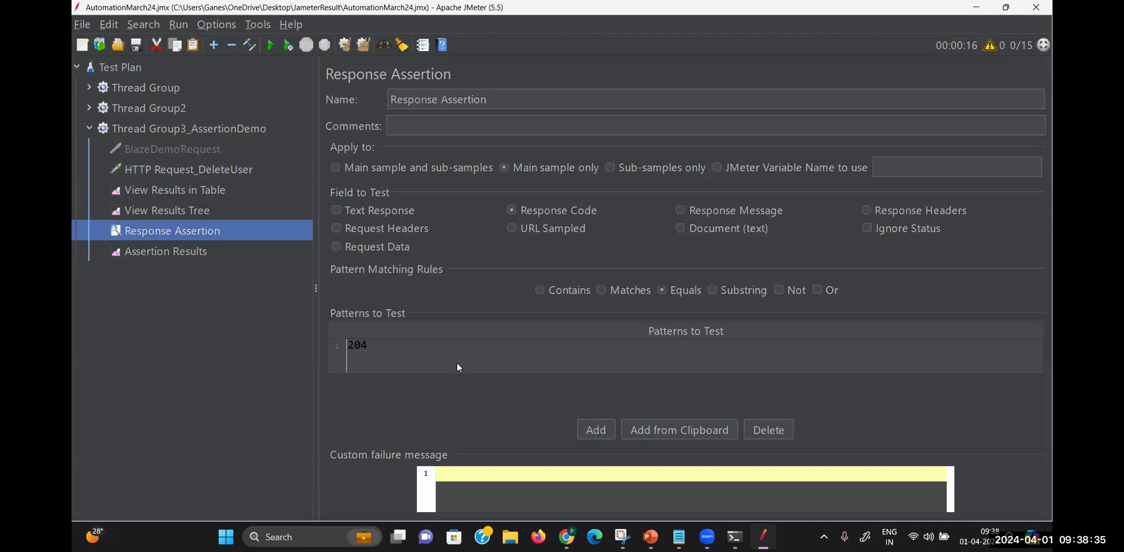
click(681, 211)
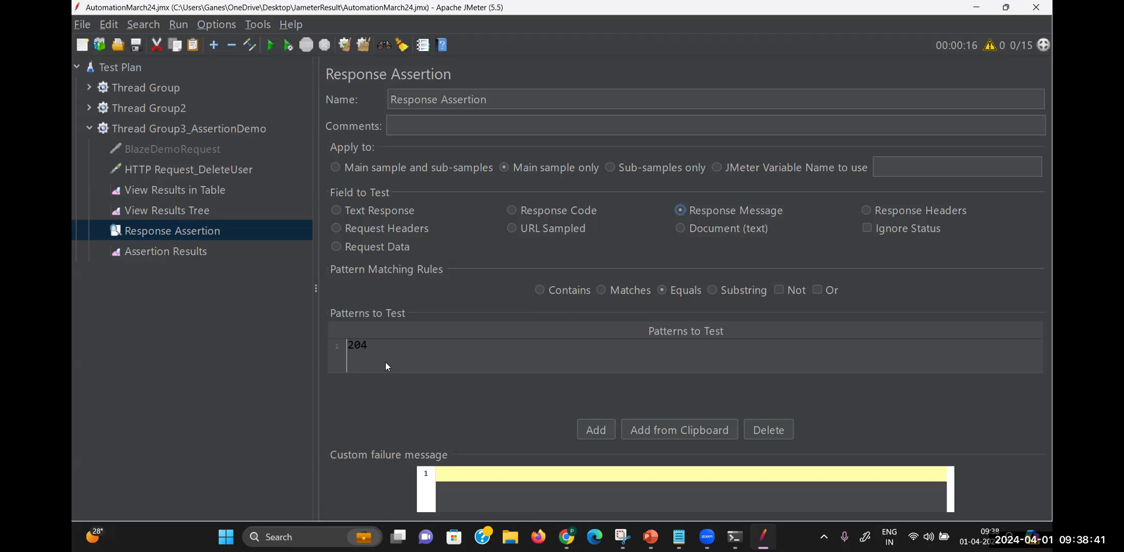
Check the No Content response message in View Results Tree, then bring up reqres.in in Chrome
click(200, 211)
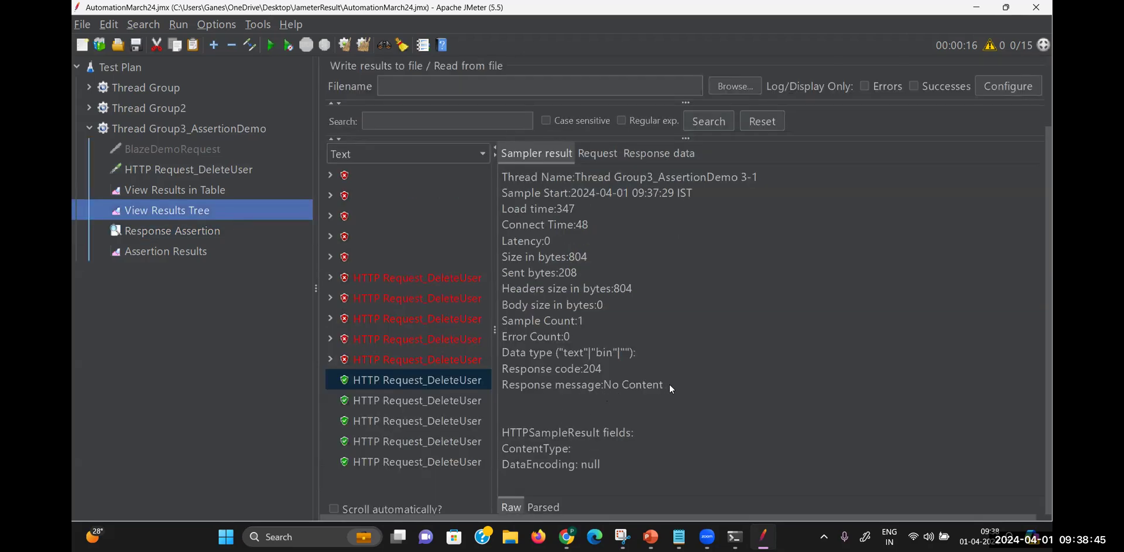
click(644, 384)
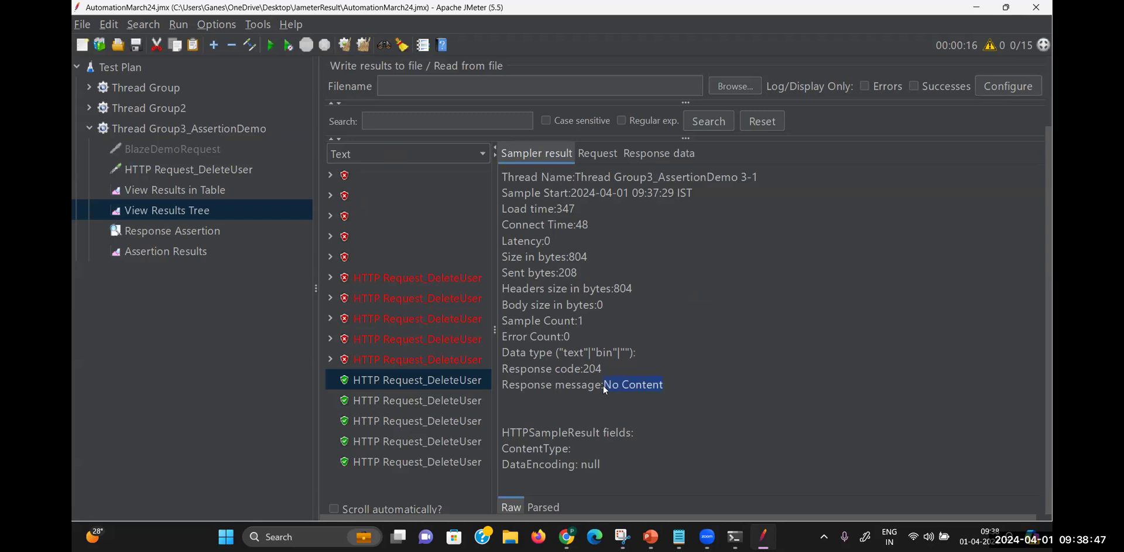
click(567, 536)
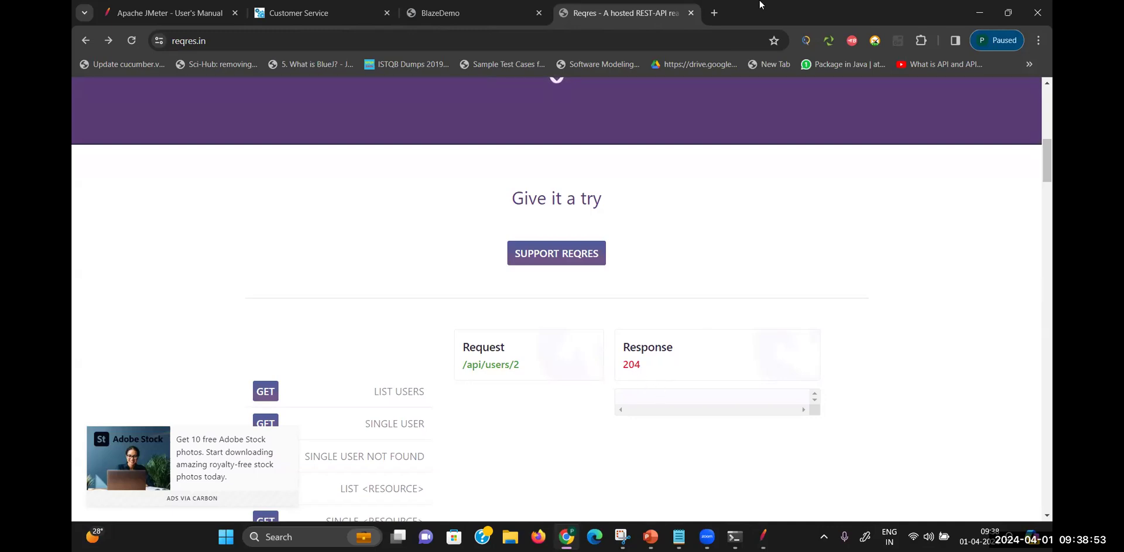
In a new browser tab, search Google for the 204 status code message
click(715, 13)
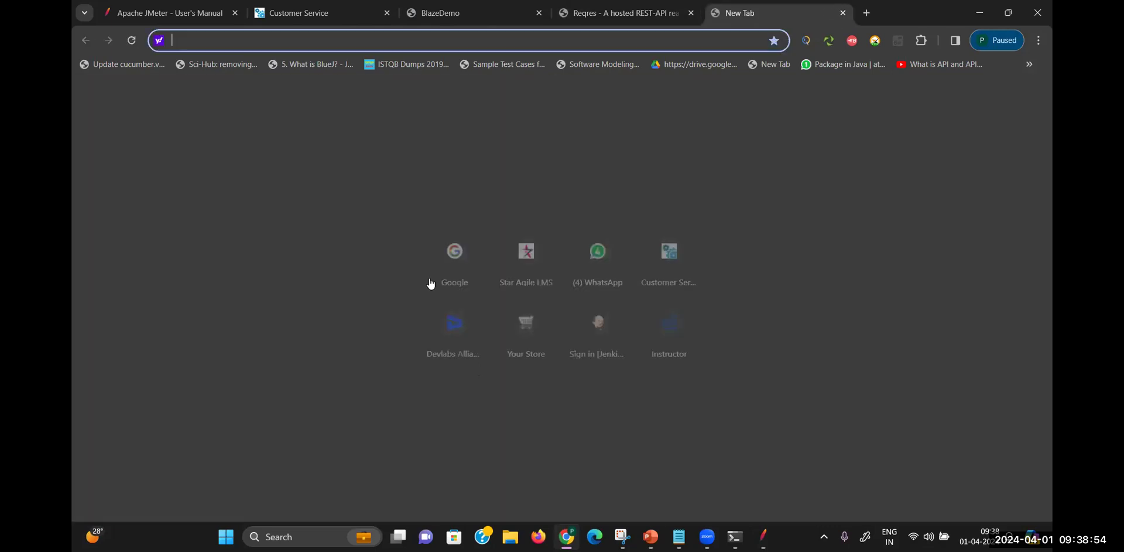
click(450, 250)
text(204)
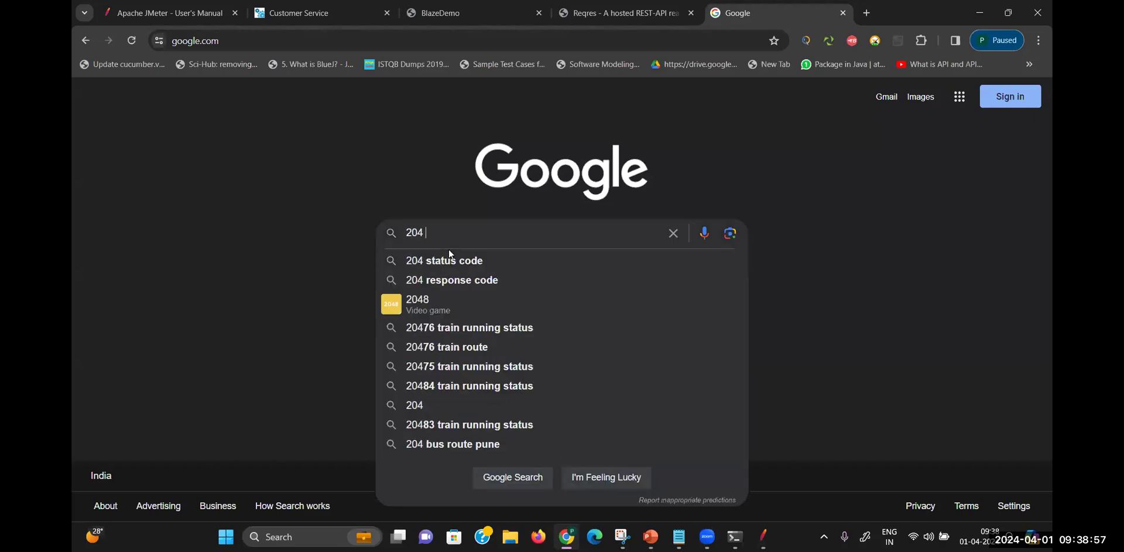
key(Down)
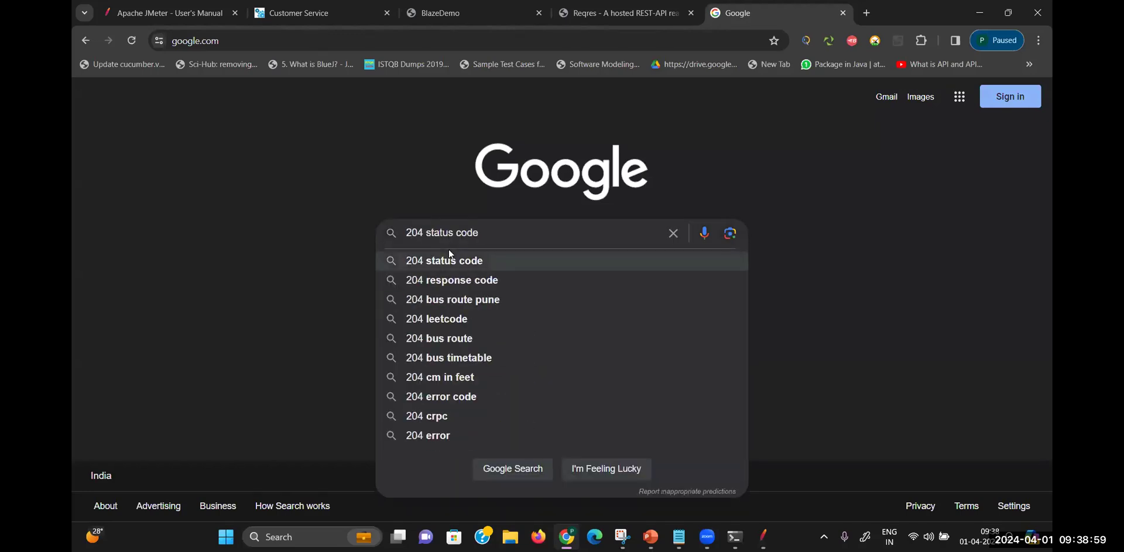
key(BackSpace)
key(BackSpace)
key(BackSpace)
key(BackSpace)
key(BackSpace)
text(message)
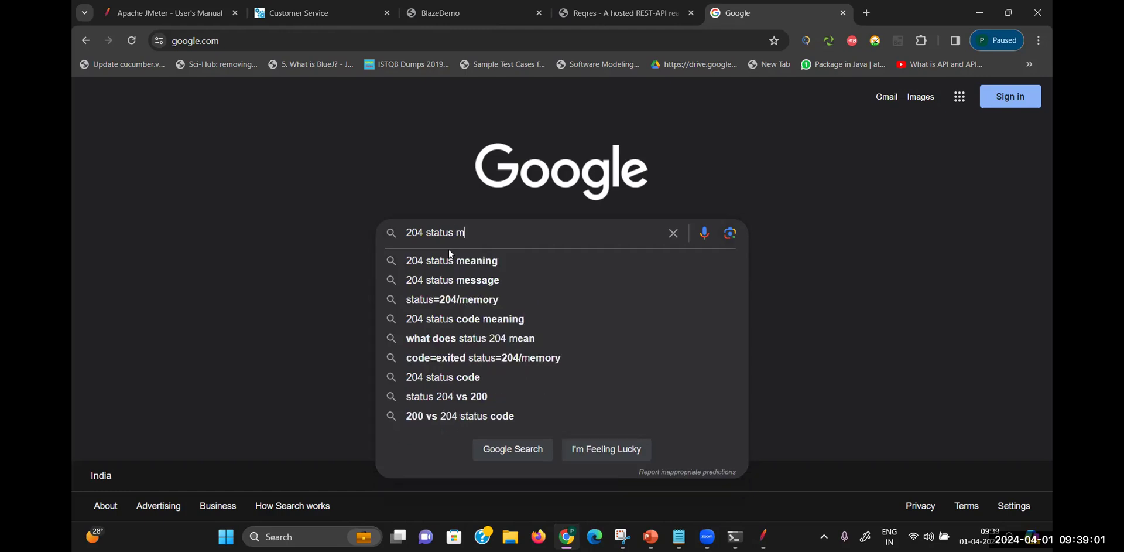
key(Return)
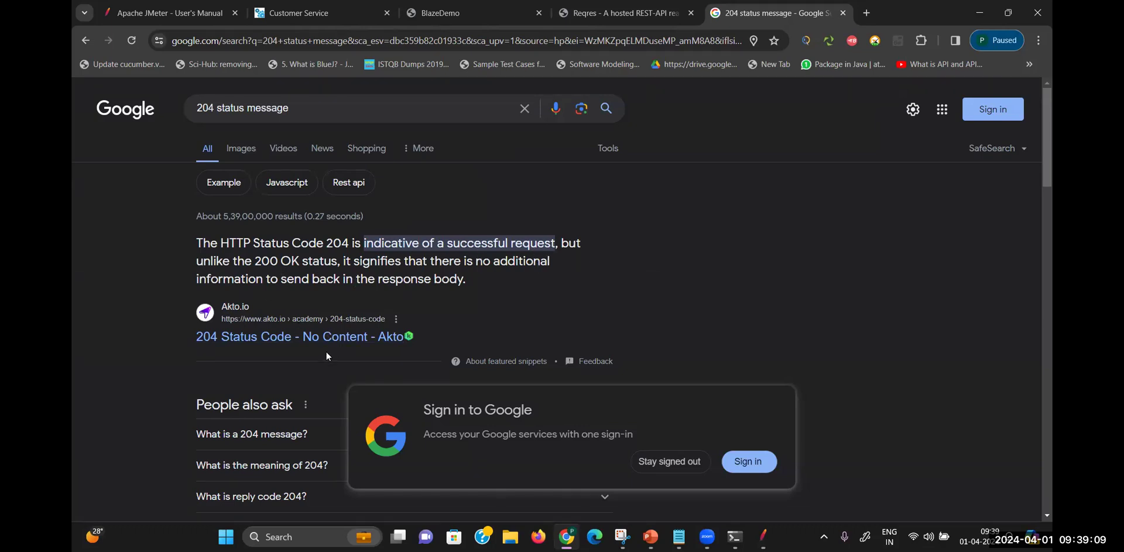
Search for 'http status code 204', mark the No Content answer, and return to JMeter
click(296, 108)
key(BackSpace)
key(BackSpace)
key(BackSpace)
key(BackSpace)
key(BackSpace)
key(BackSpace)
key(BackSpace)
key(BackSpace)
key(BackSpace)
key(BackSpace)
key(BackSpace)
key(BackSpace)
key(BackSpace)
key(BackSpace)
key(BackSpace)
key(BackSpace)
text(http)
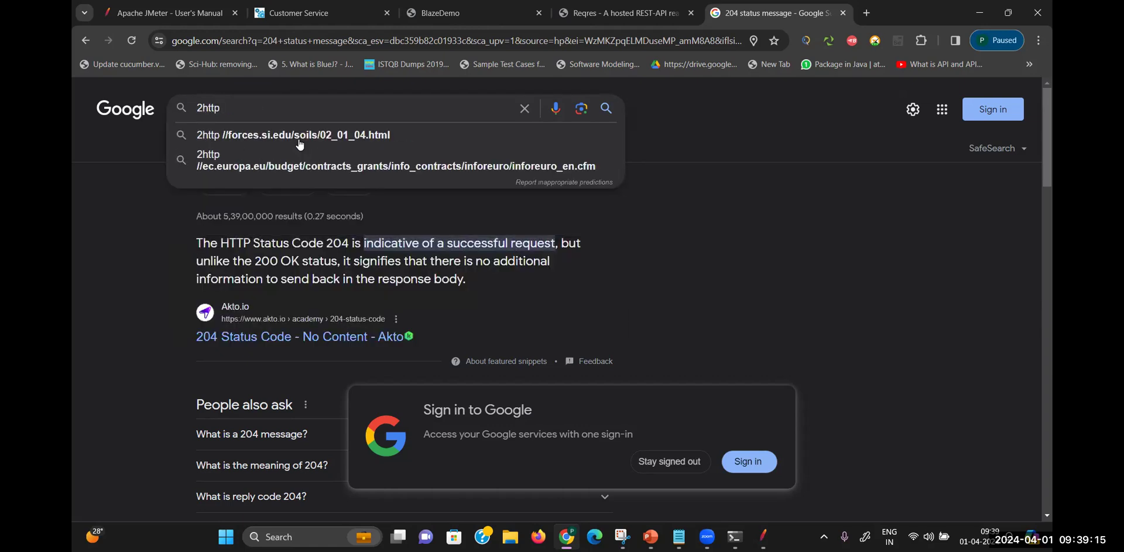
key(BackSpace)
key(BackSpace)
key(BackSpace)
key(BackSpace)
key(BackSpace)
text(htt)
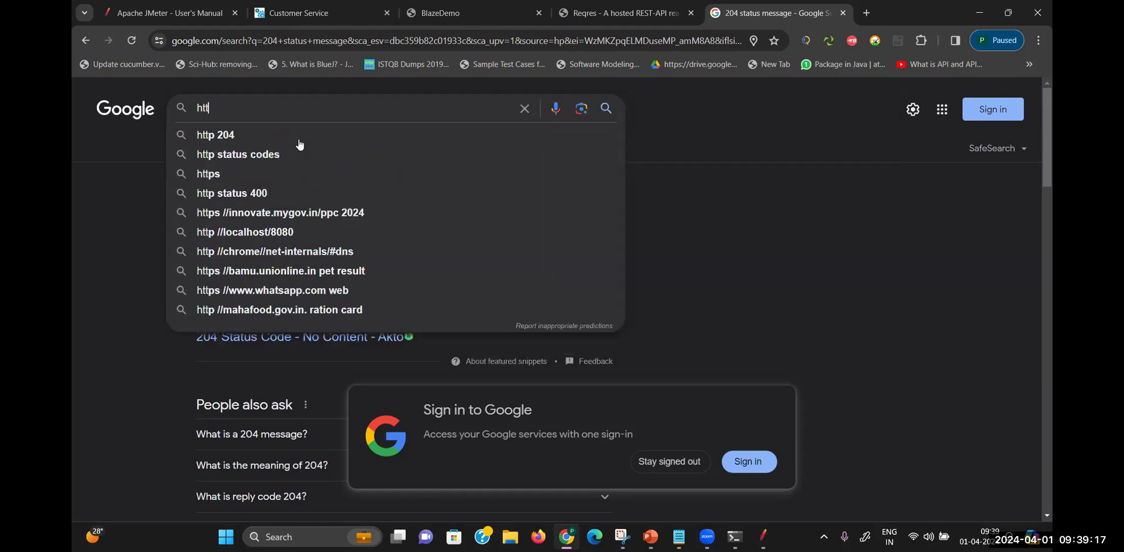
text(p stat)
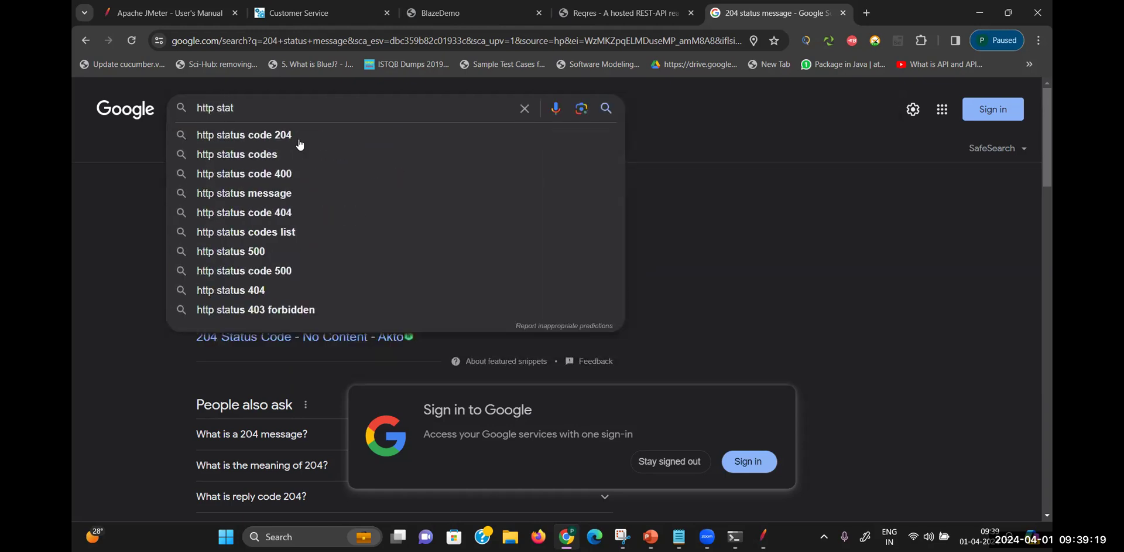
click(299, 141)
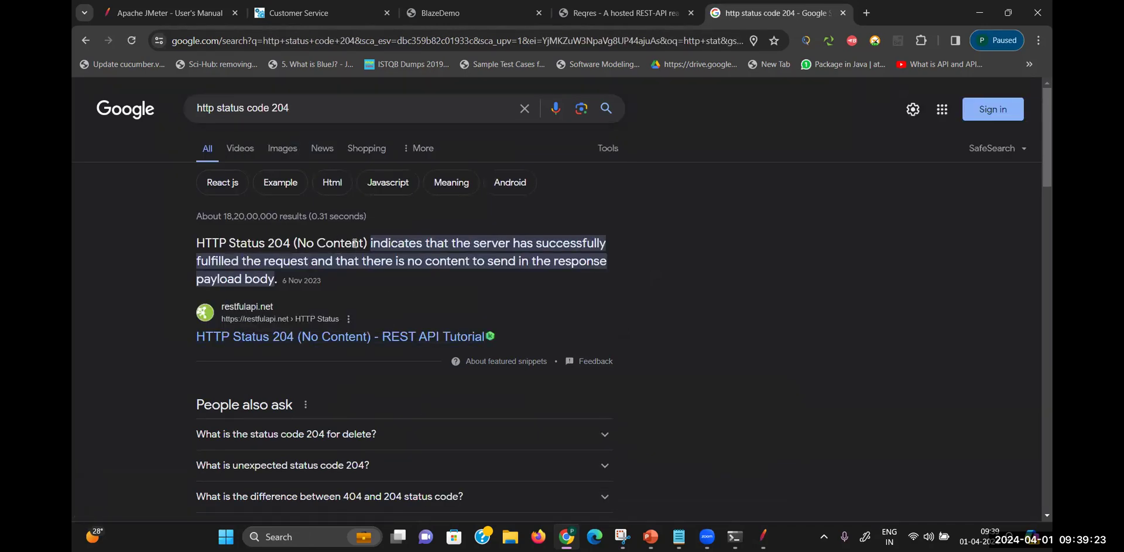
drag(364, 243, 298, 245)
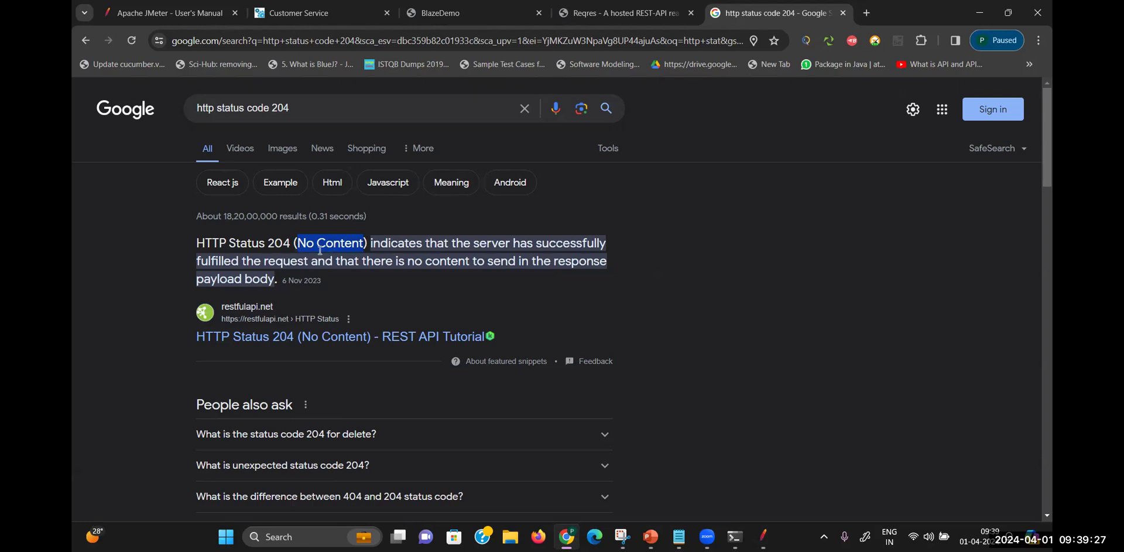
click(763, 537)
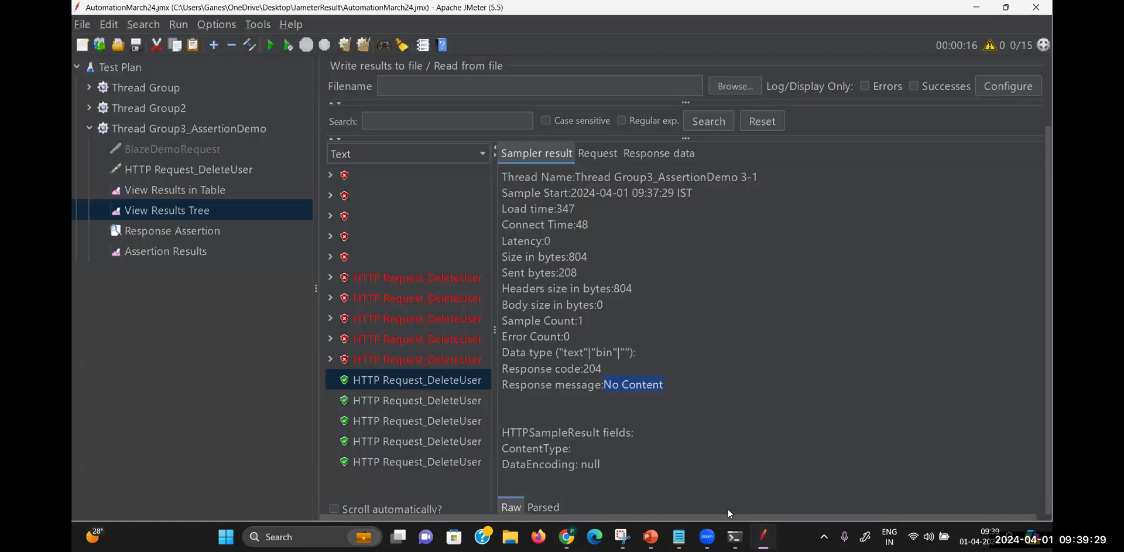
Replace the Response Assertion pattern 204 with 'No Content'
click(193, 230)
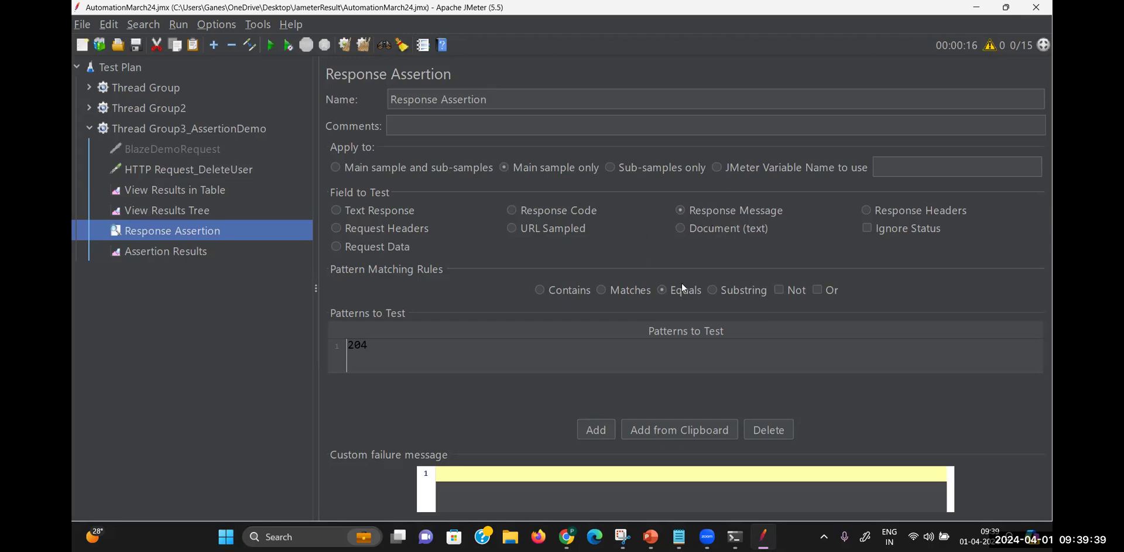
double_click(418, 344)
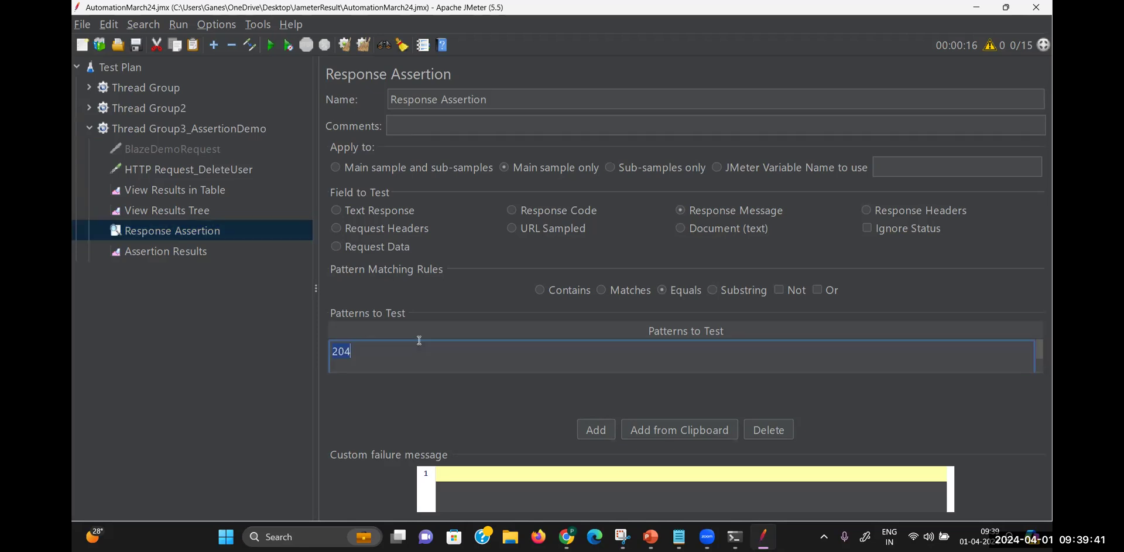
key(BackSpace)
key(BackSpace)
key(BackSpace)
text(No Content)
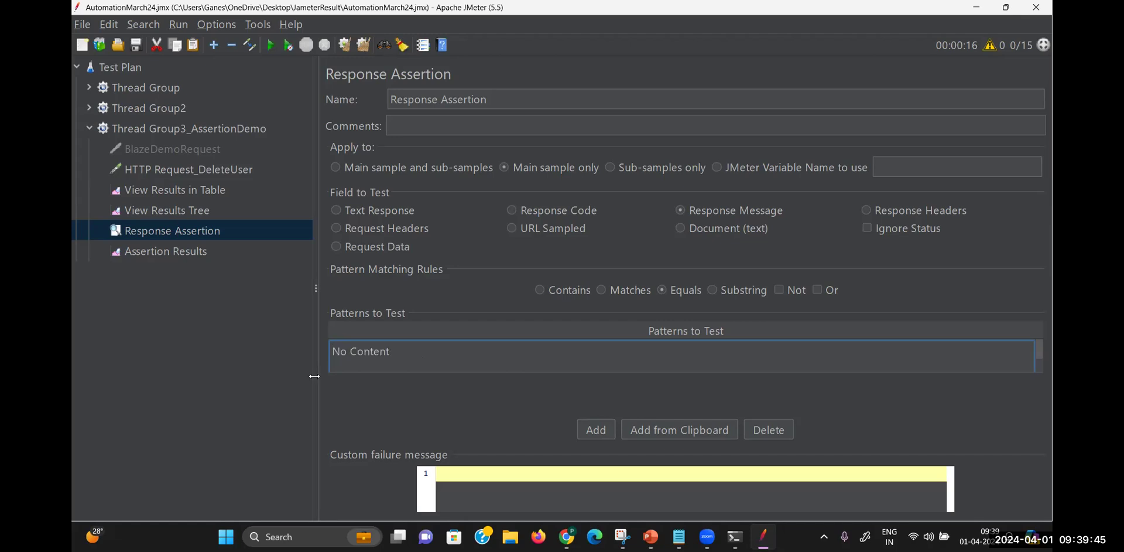
key(Return)
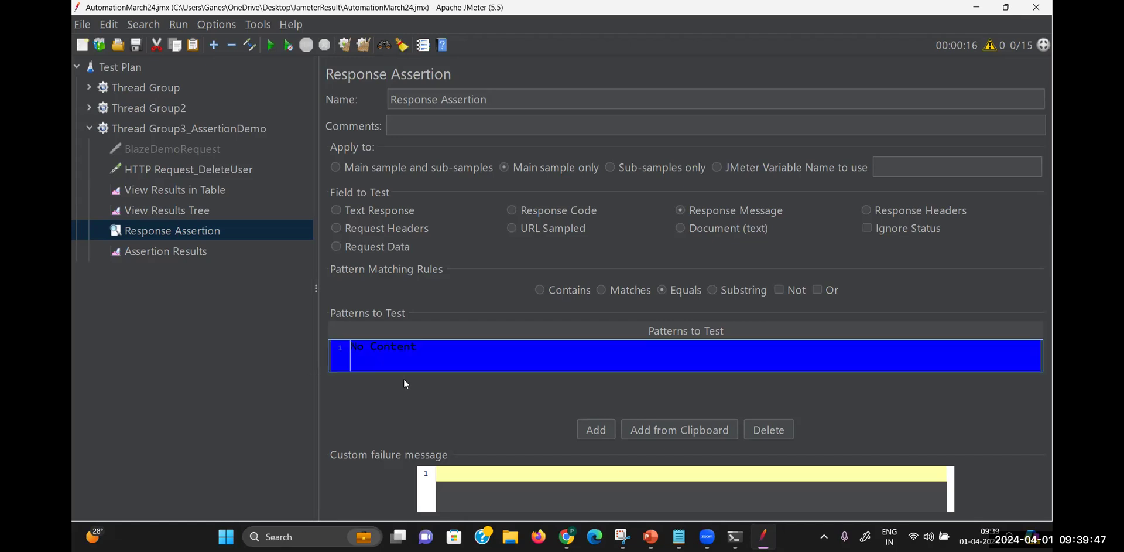
Clear View Results in Table and change Thread Group3_AssertionDemo's Number of Threads from 5 to 1
click(216, 188)
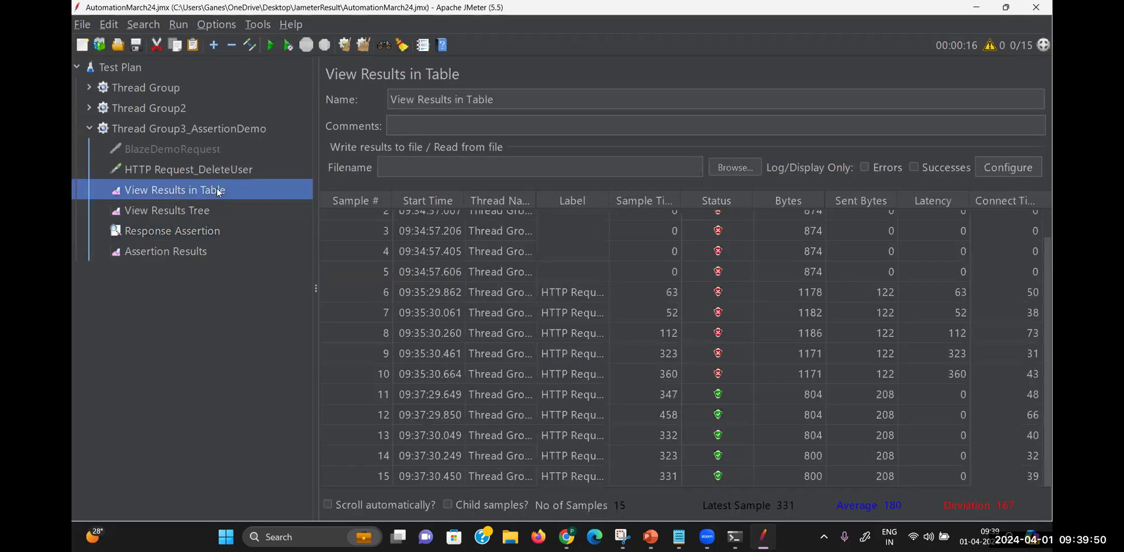
click(364, 45)
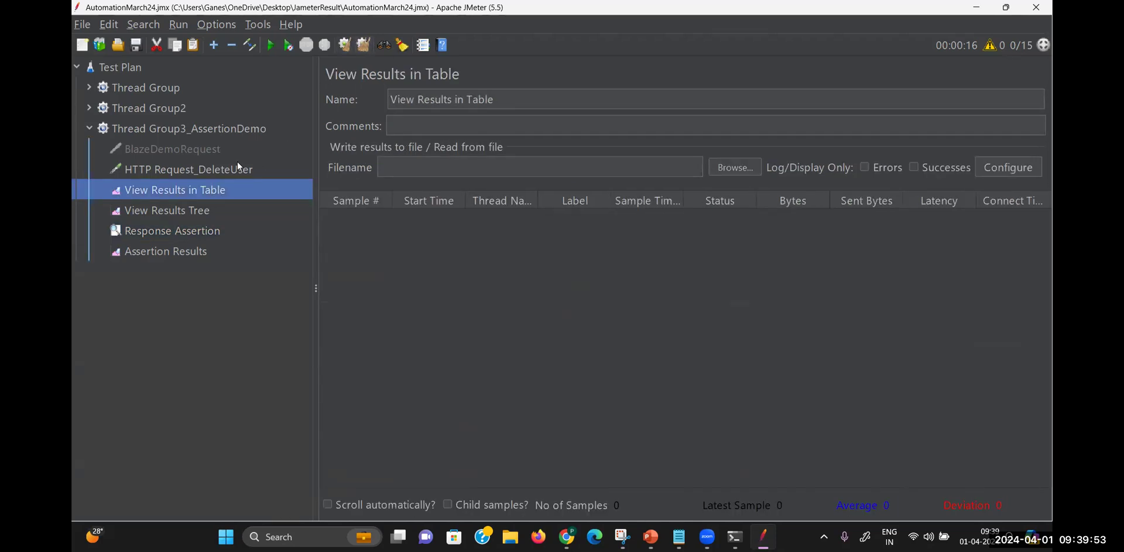
click(246, 129)
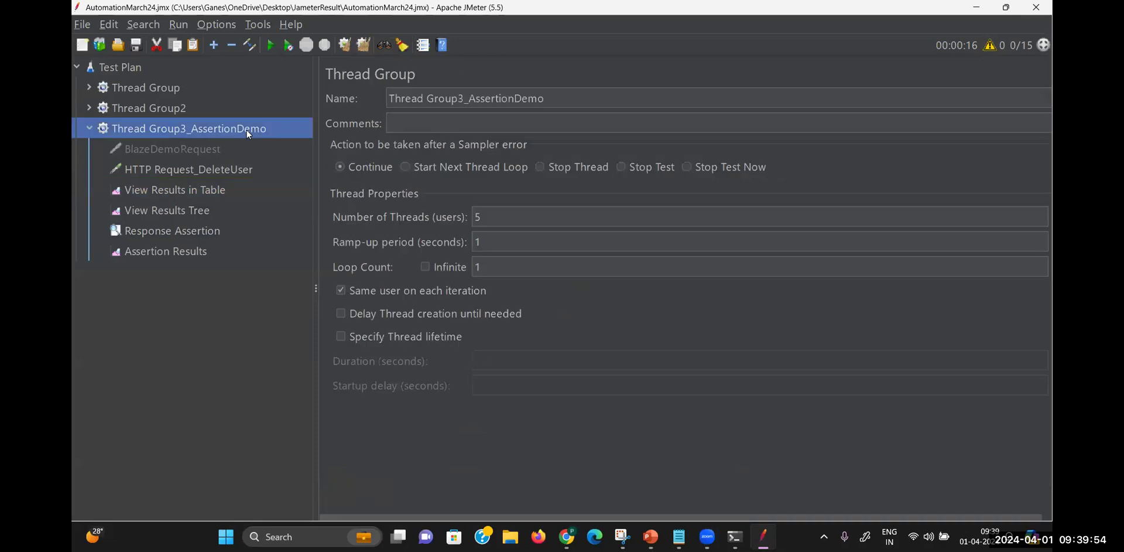
click(487, 222)
key(BackSpace)
text(1)
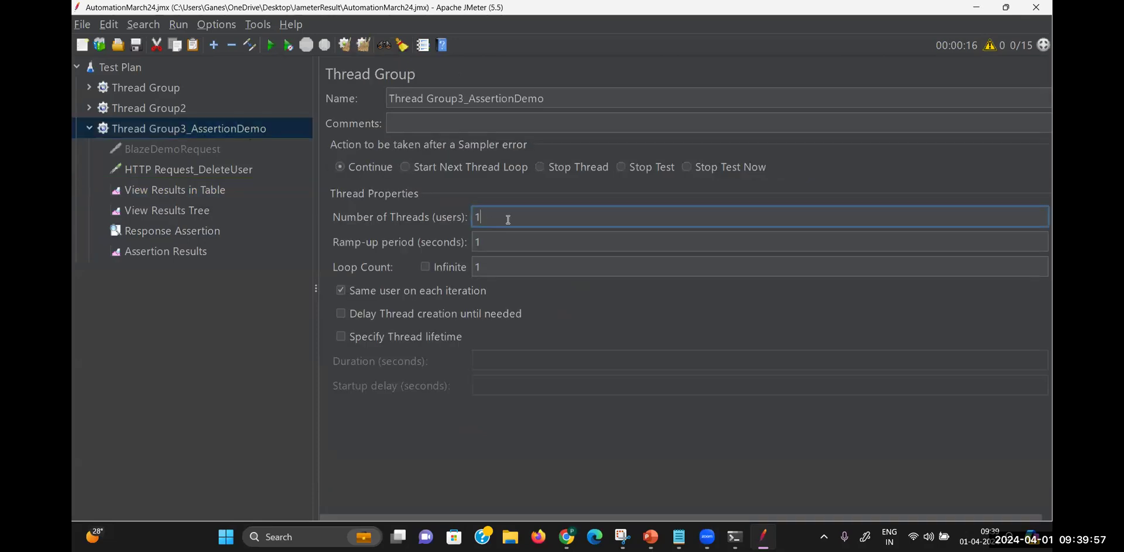
click(200, 189)
Run the test and confirm HTTP Request_DeleteUser returns No Content with no assertion failures
click(271, 46)
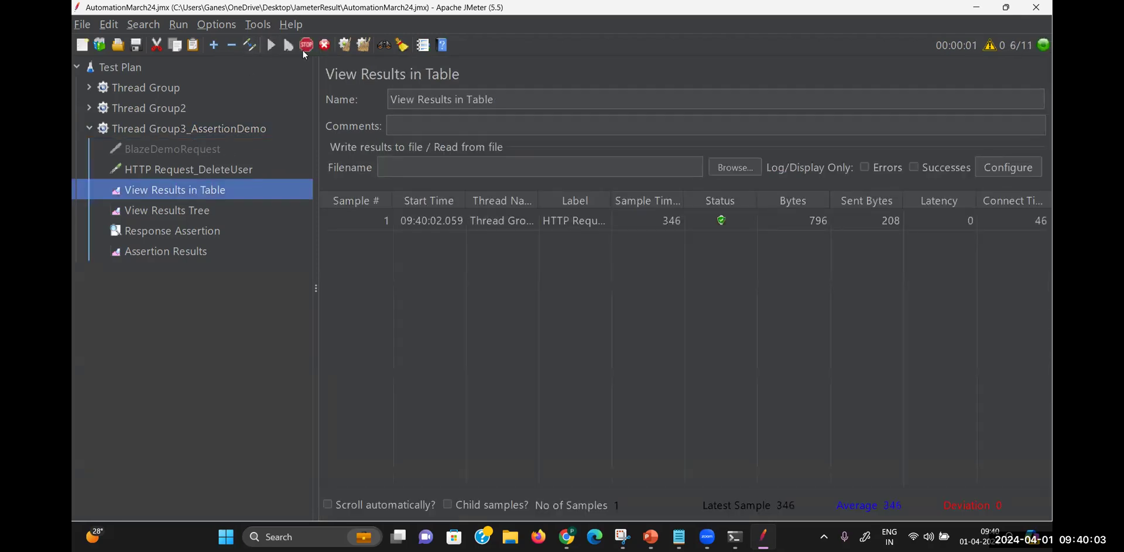
click(205, 210)
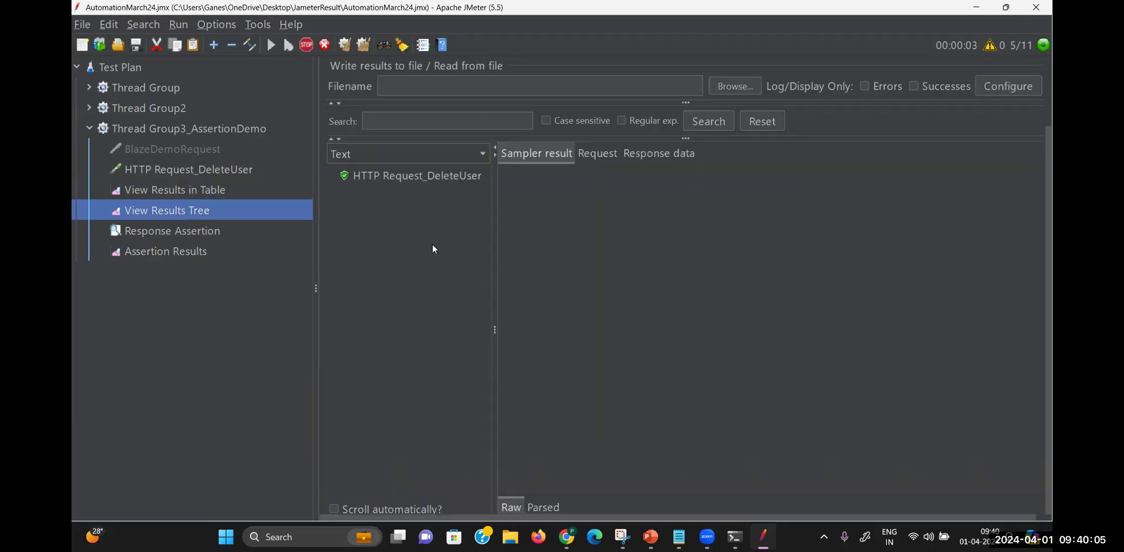
click(420, 175)
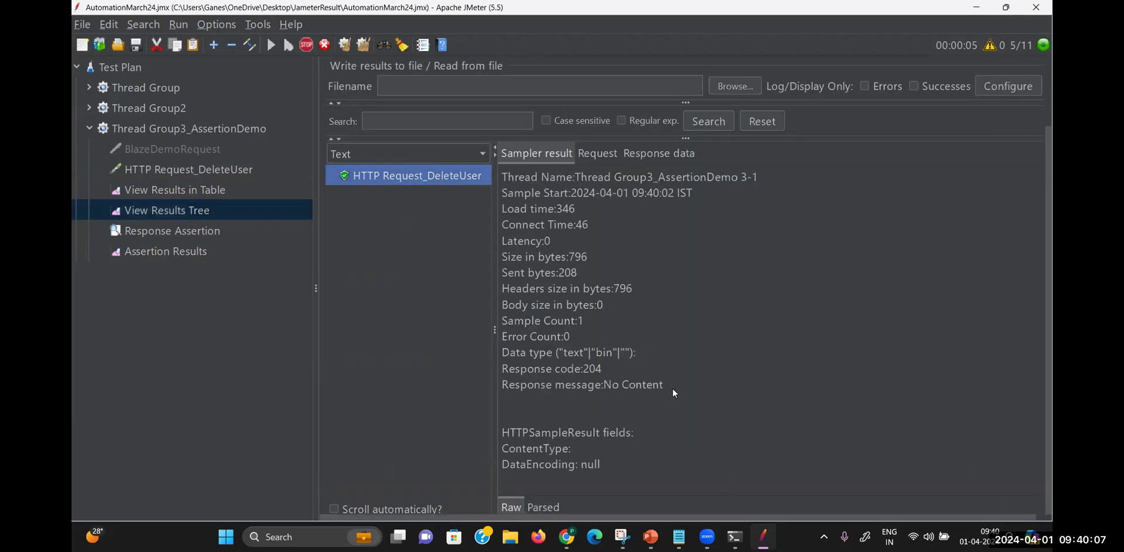
drag(672, 386, 605, 385)
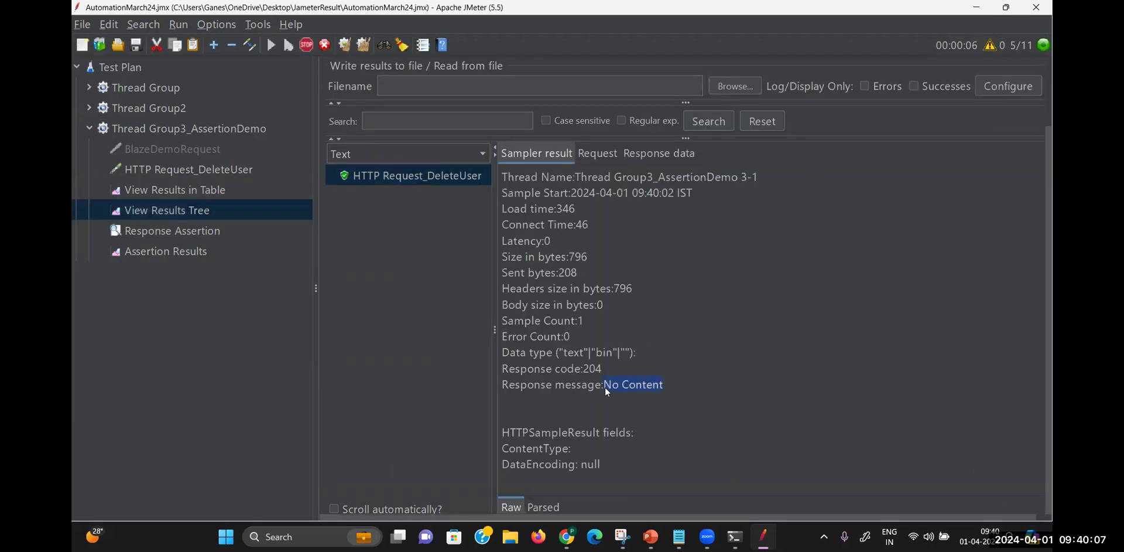
click(178, 252)
click(472, 206)
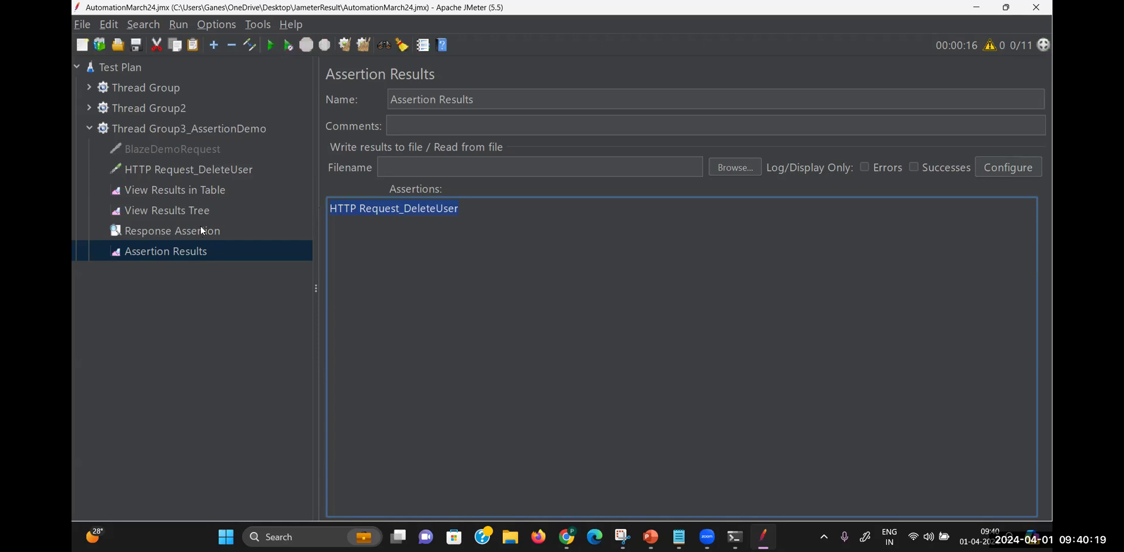
click(172, 230)
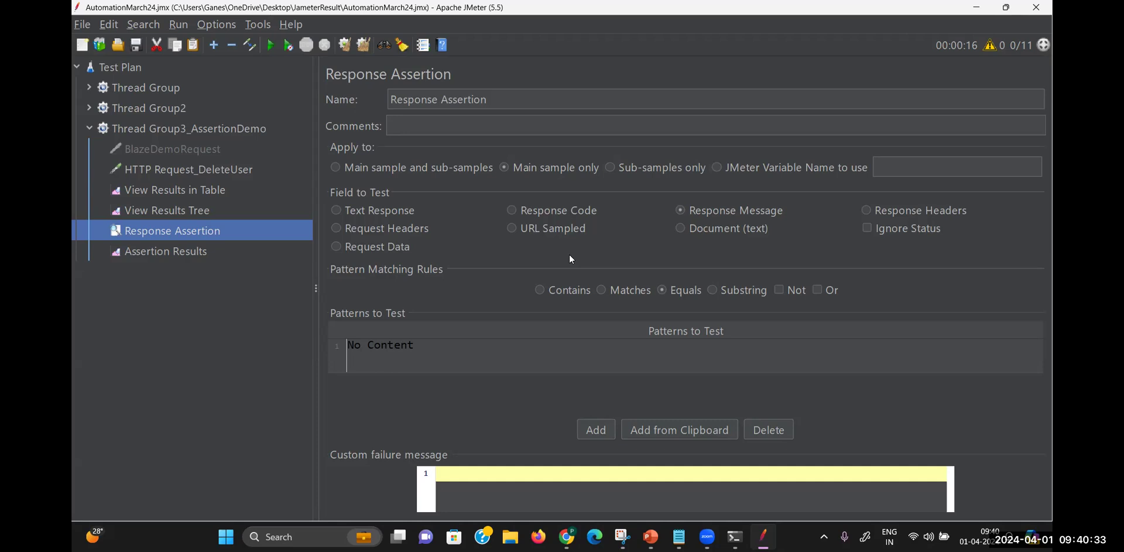
Show the DeleteUser sampler result in View Results Tree, highlighting response code 204 and No Content
click(197, 211)
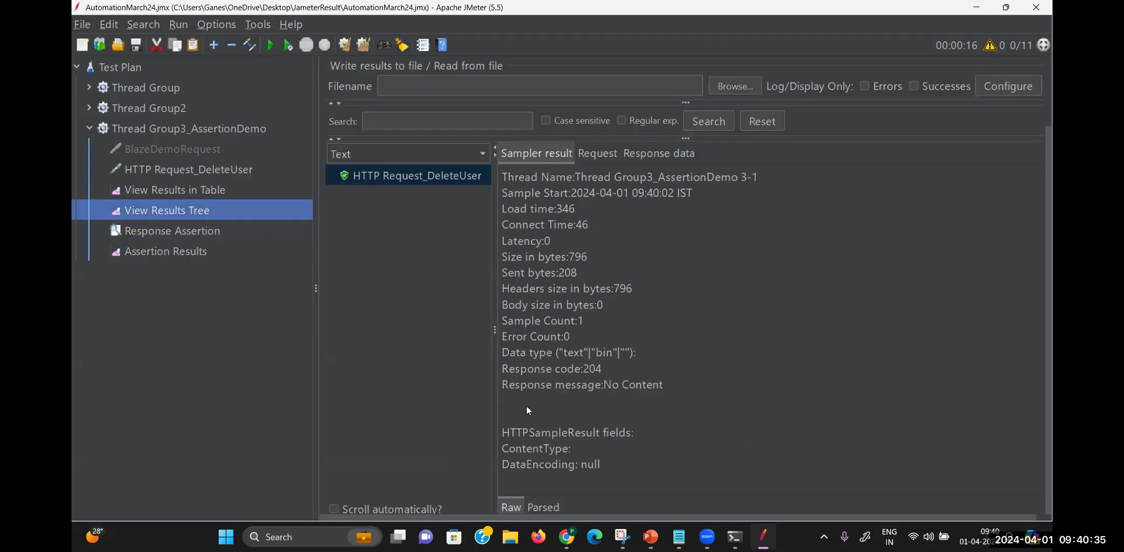
drag(608, 371, 491, 372)
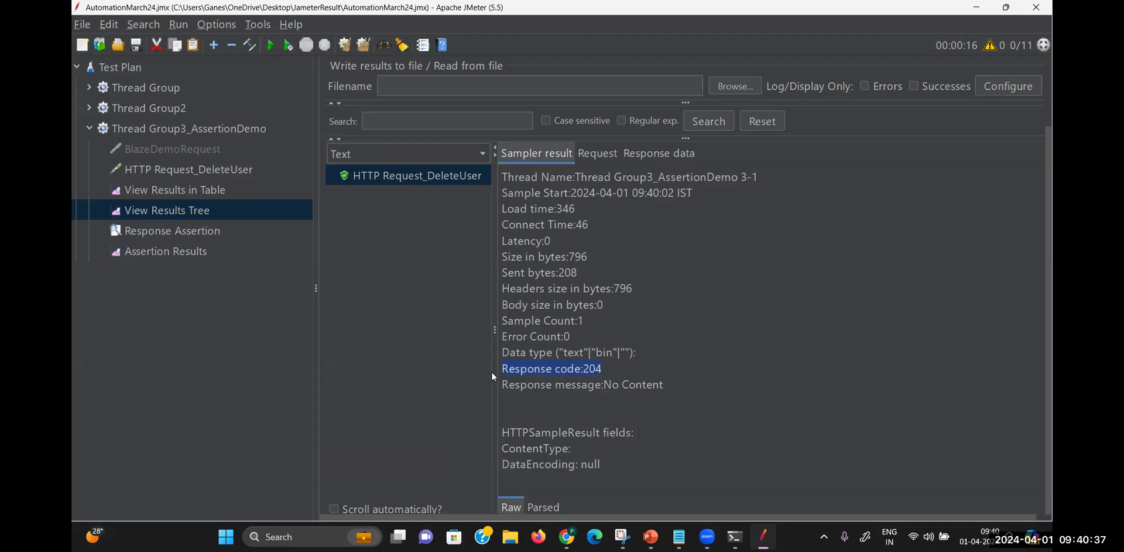
drag(667, 385, 515, 389)
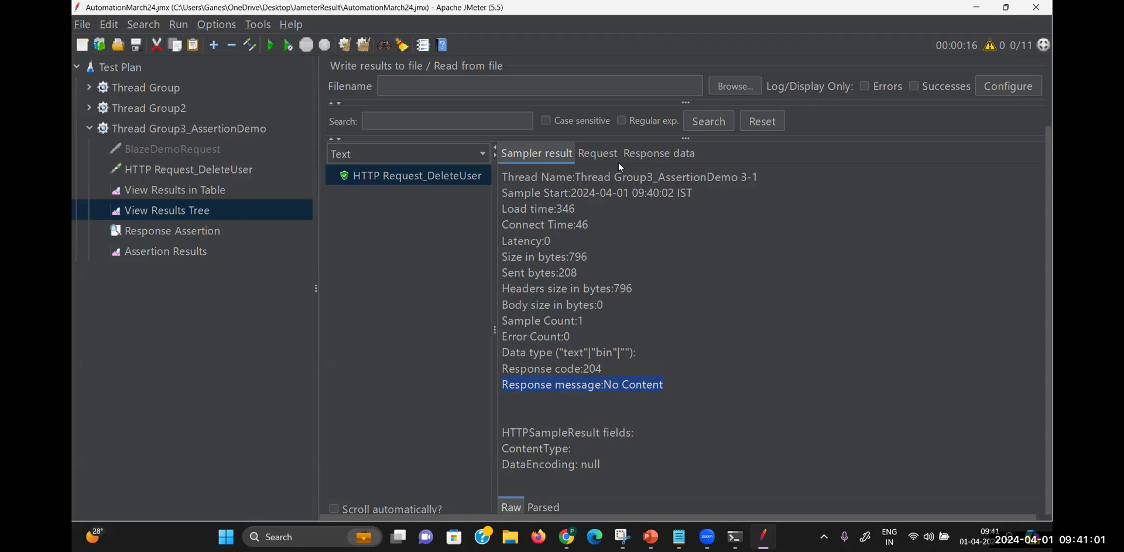
drag(519, 202, 643, 387)
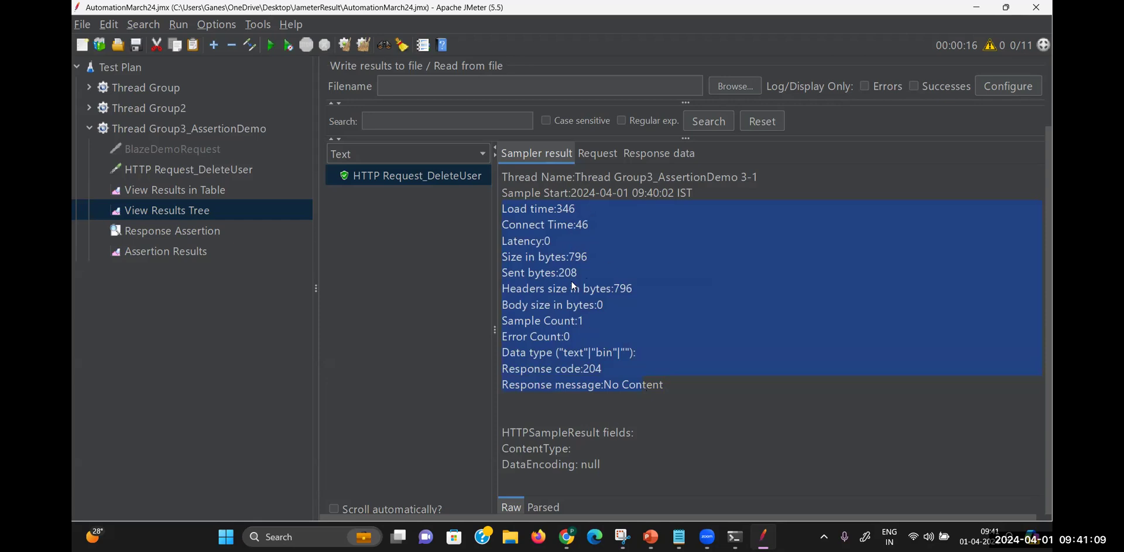
click(616, 403)
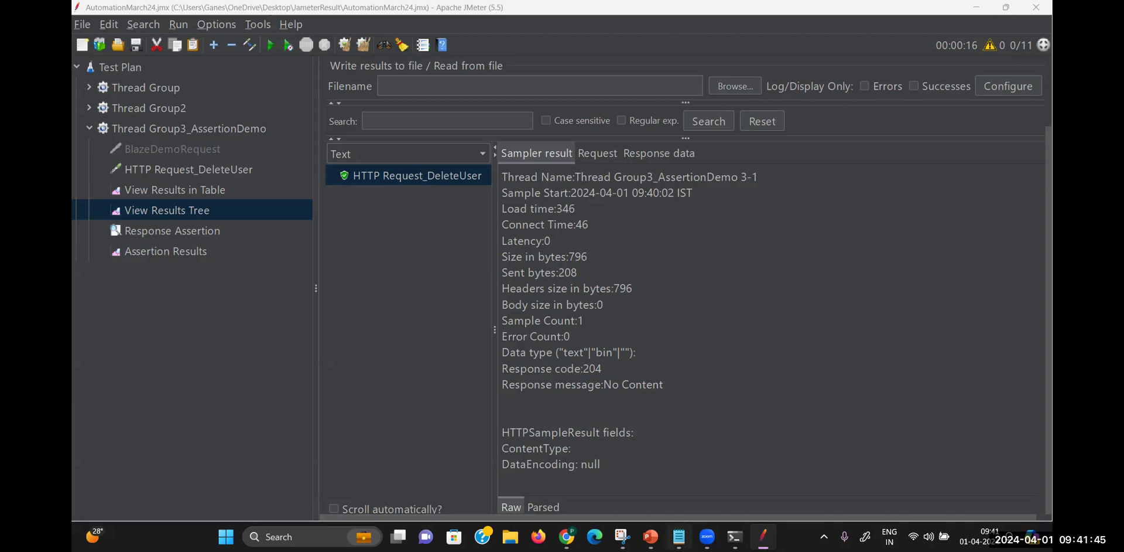
click(679, 537)
click(497, 262)
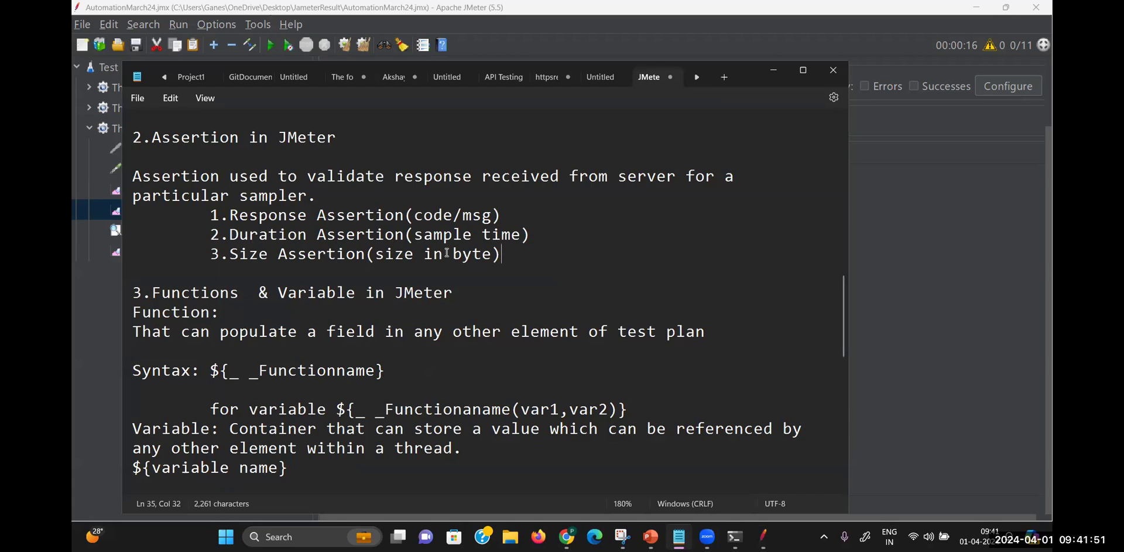
drag(537, 234, 211, 235)
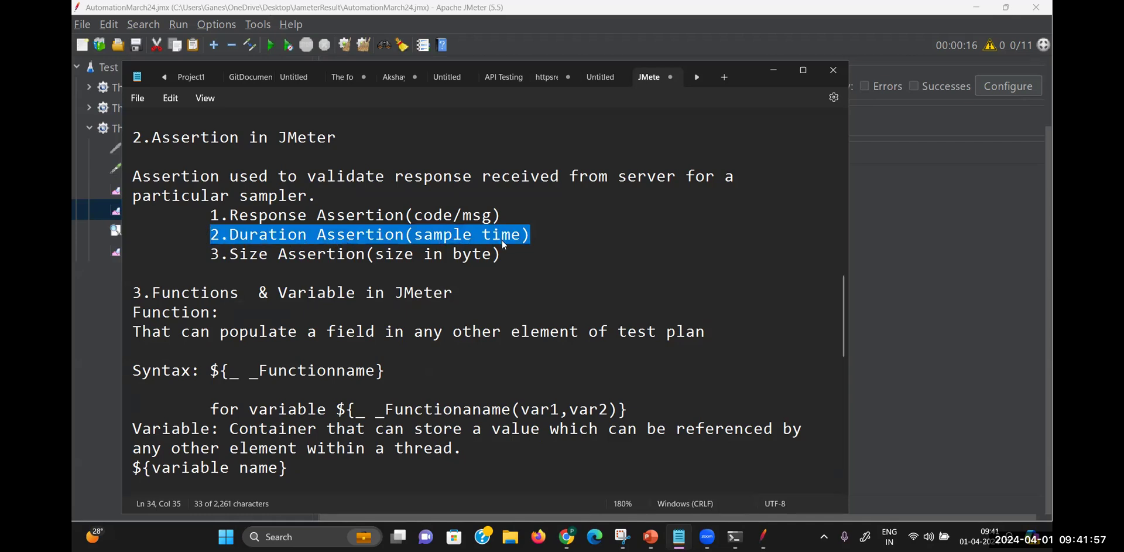
click(774, 70)
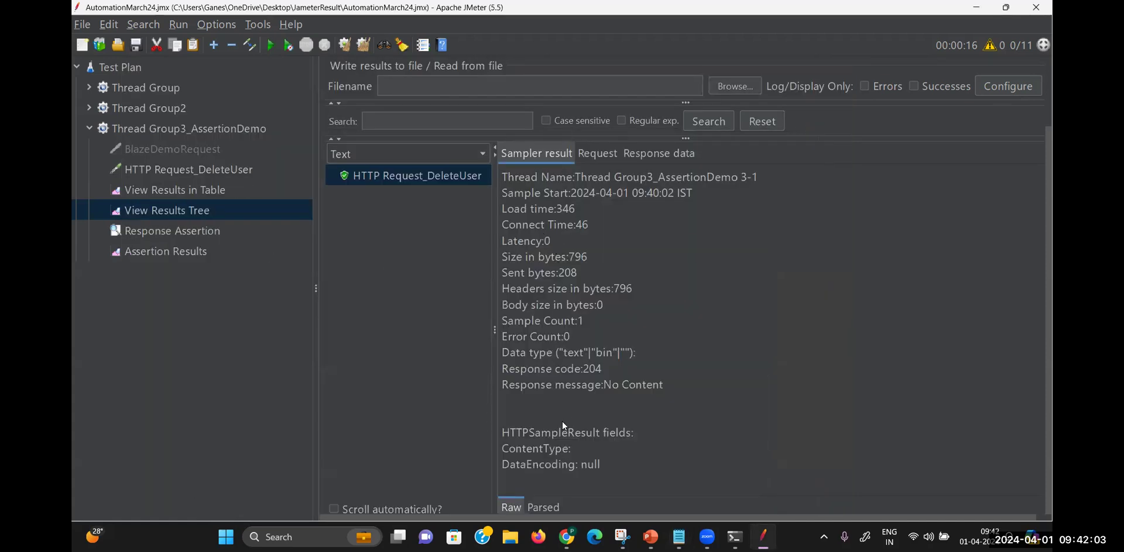
Change Number of Threads from 1 to 5, clear the results table, and start the test
click(200, 189)
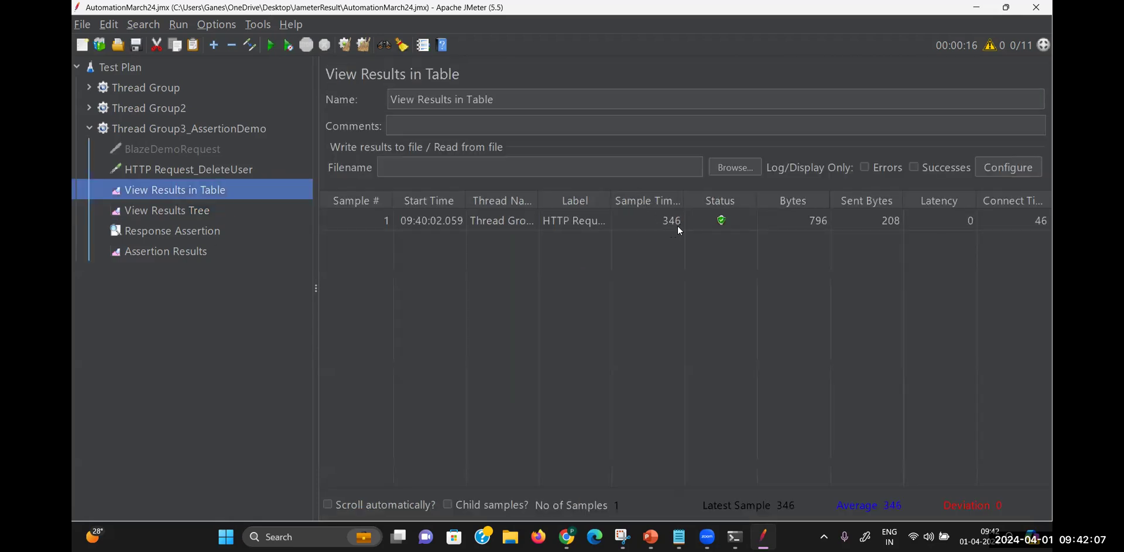
click(249, 133)
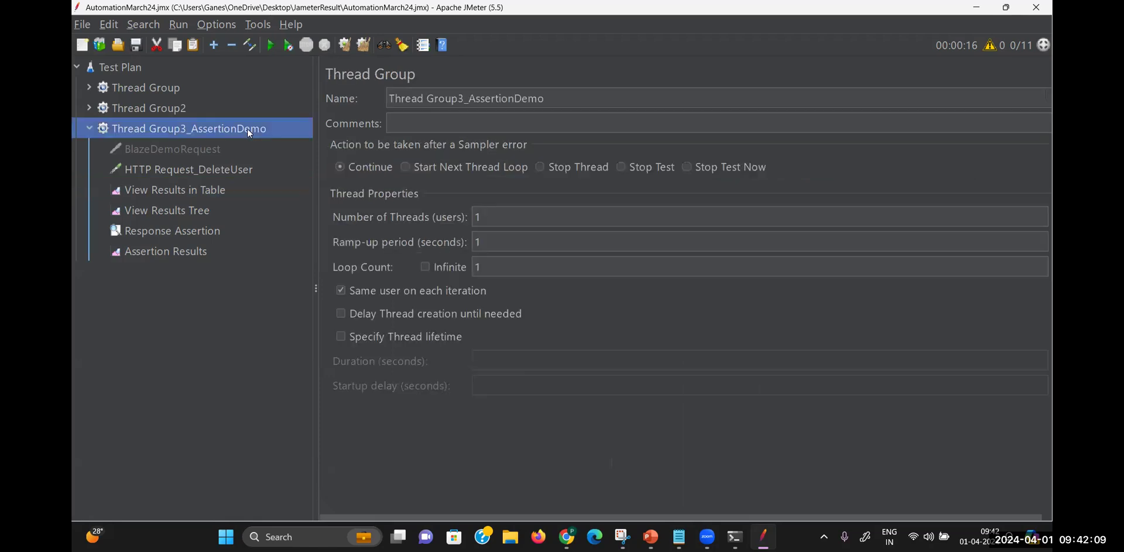
click(509, 217)
key(BackSpace)
text(5)
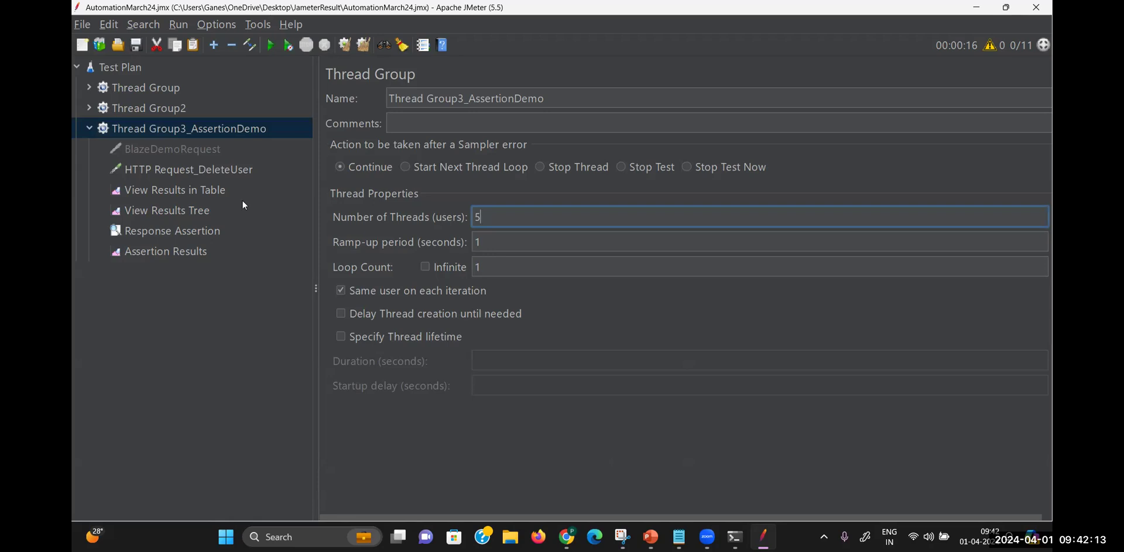
click(208, 191)
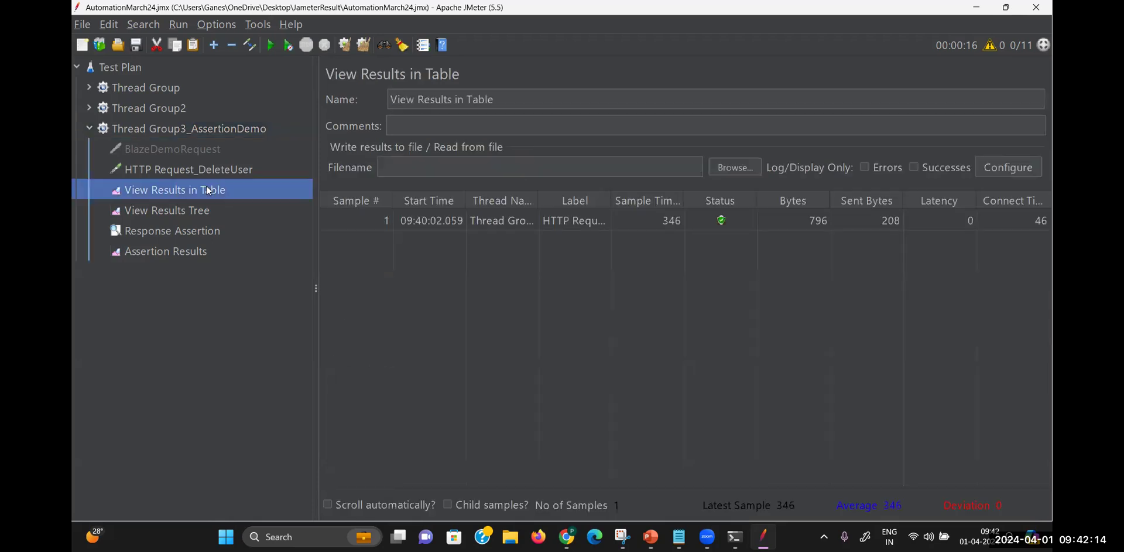
click(364, 44)
click(271, 45)
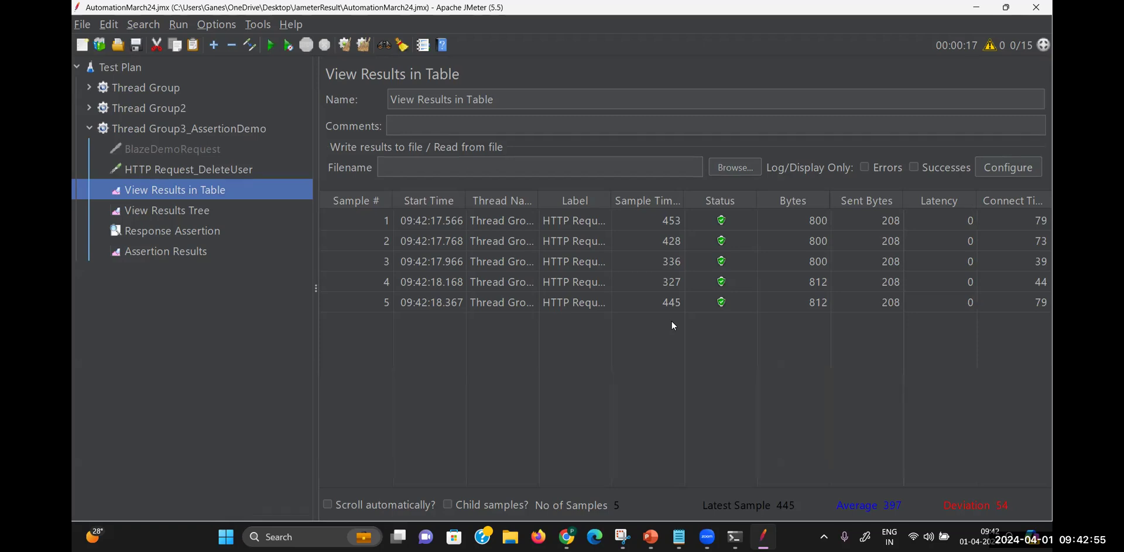
Add a Duration Assertion under Thread Group3_AssertionDemo with Duration in milliseconds set to 500
right_click(210, 124)
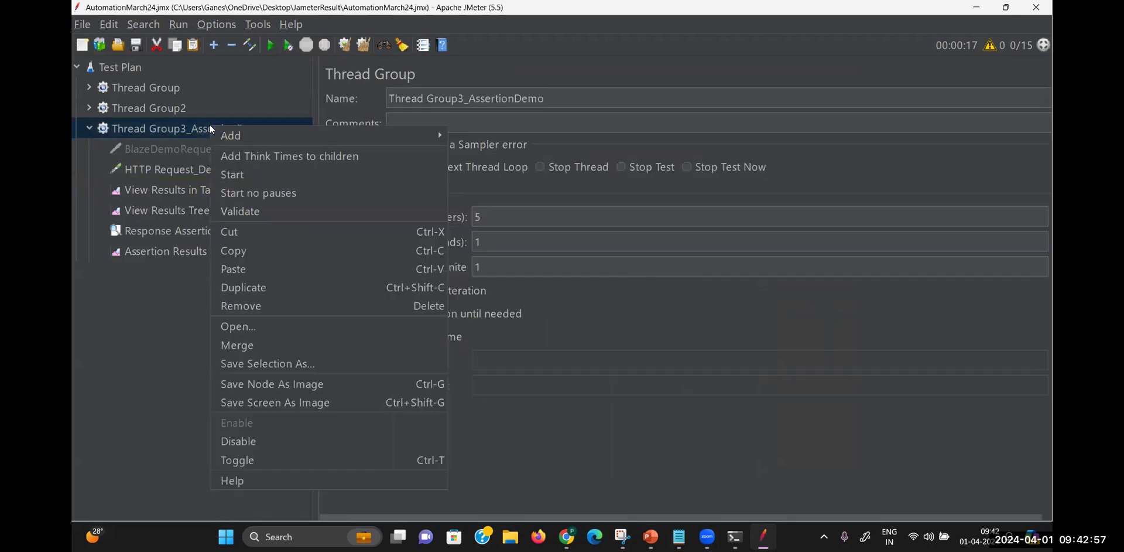
mouse_move(233, 135)
mouse_move(515, 155)
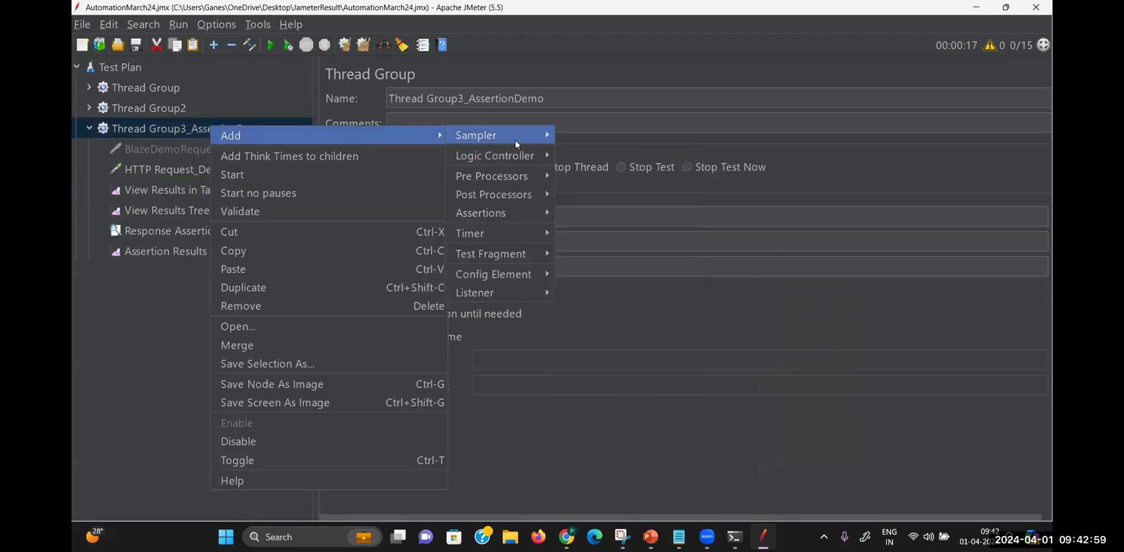
mouse_move(515, 214)
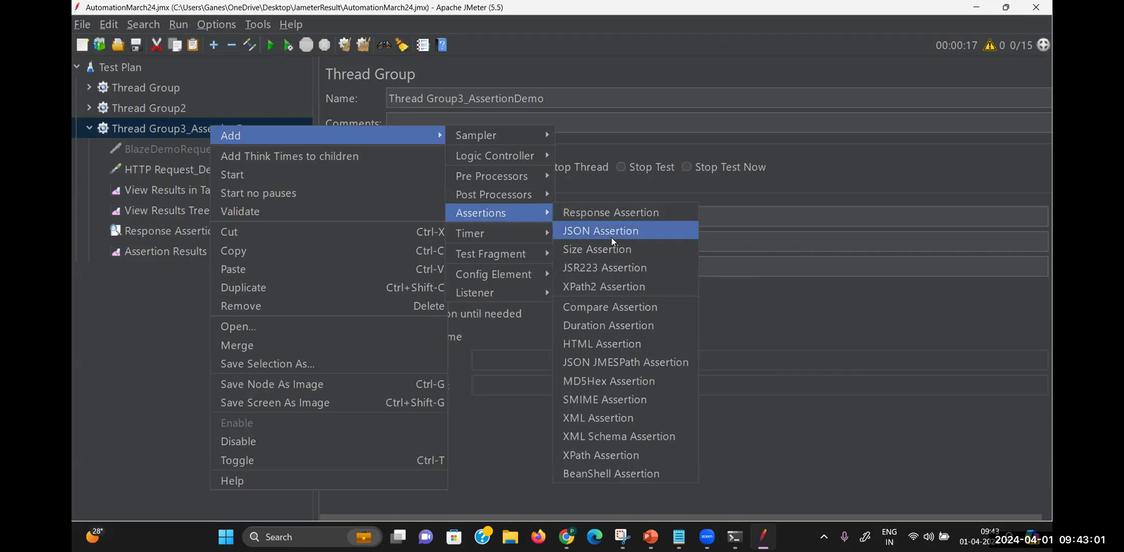
click(615, 329)
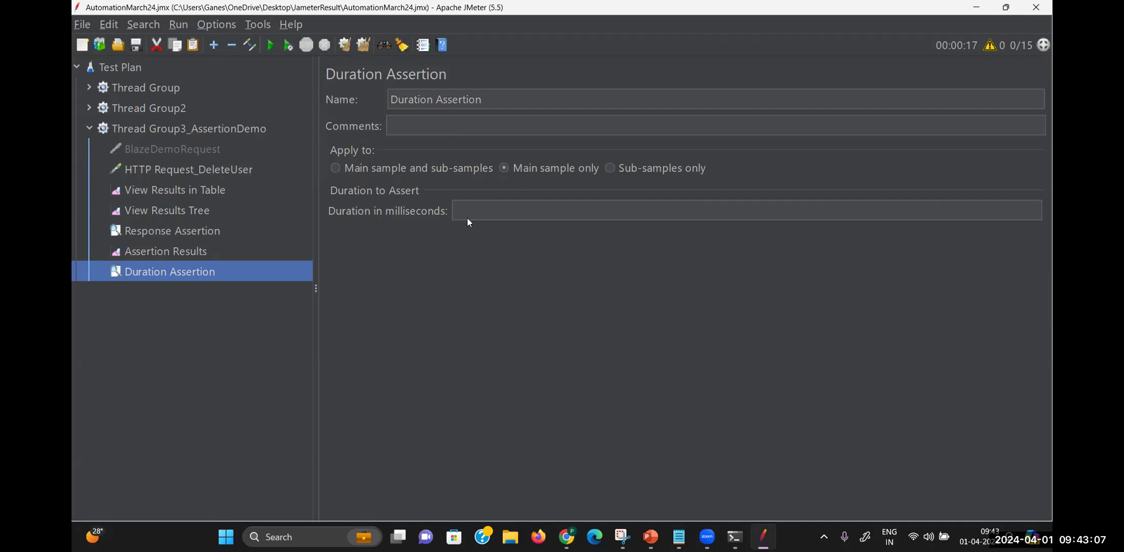
click(483, 208)
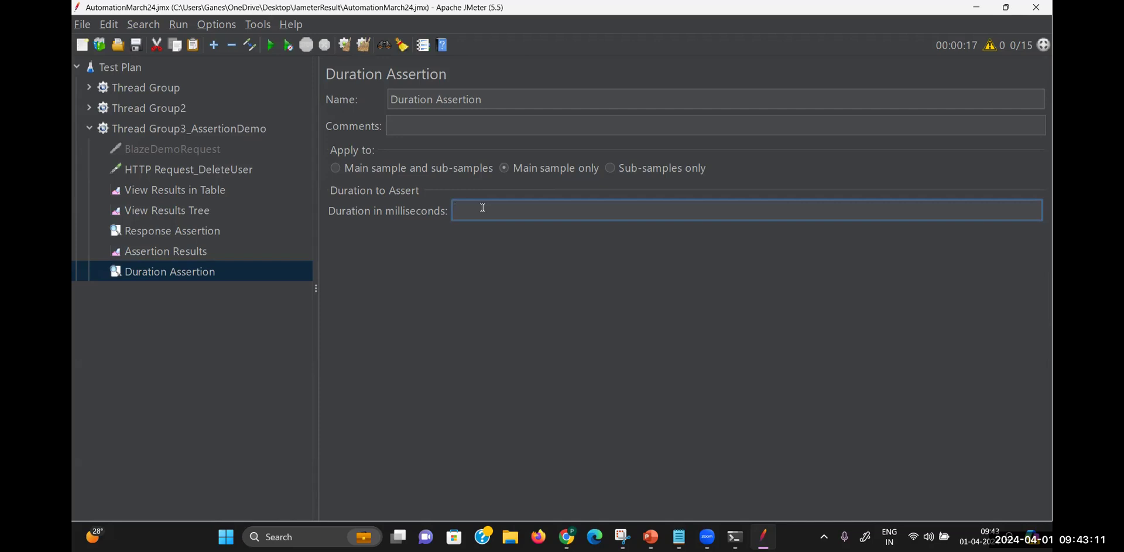
text(500)
click(224, 273)
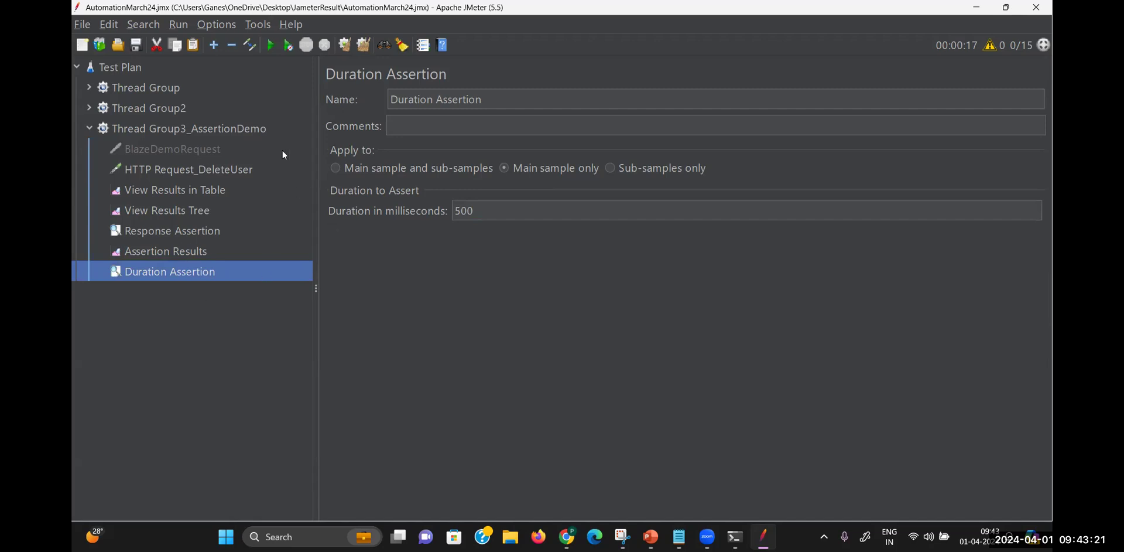
Disable the Response Assertion and review the Duration Assertion and thread group settings
right_click(194, 235)
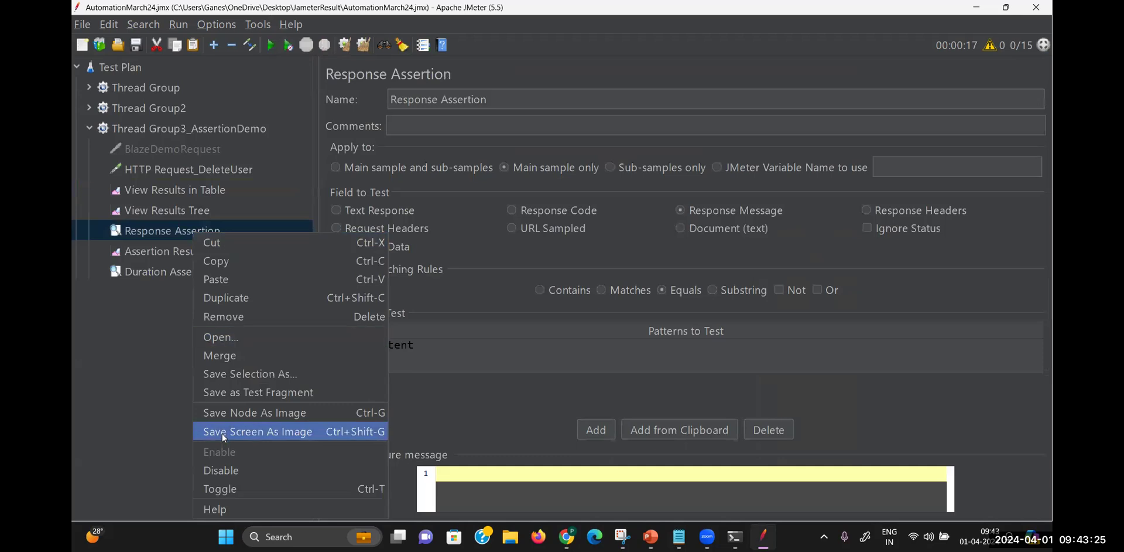
click(231, 472)
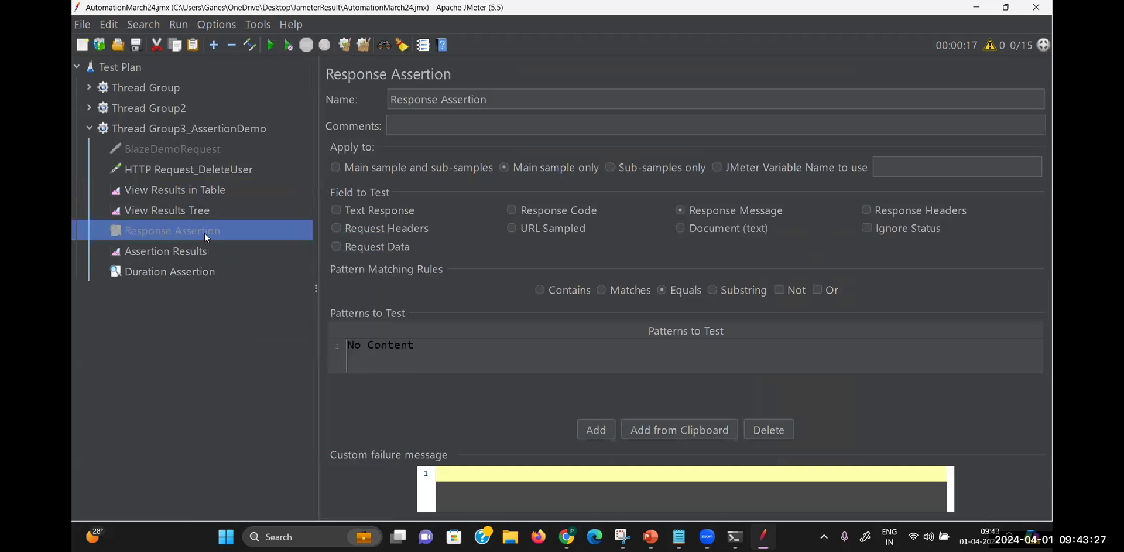
click(188, 262)
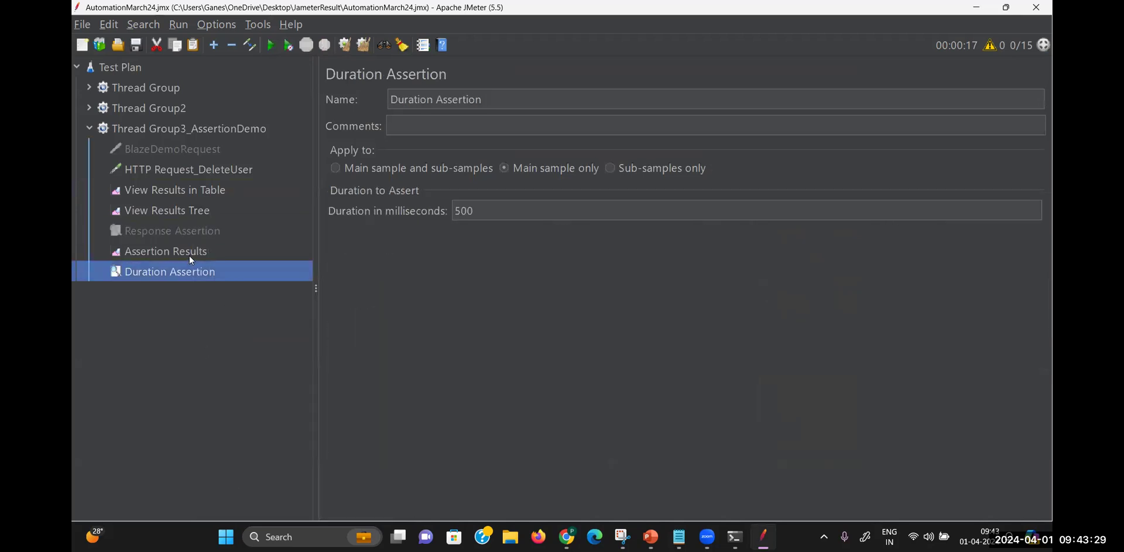
click(189, 256)
click(178, 269)
click(199, 130)
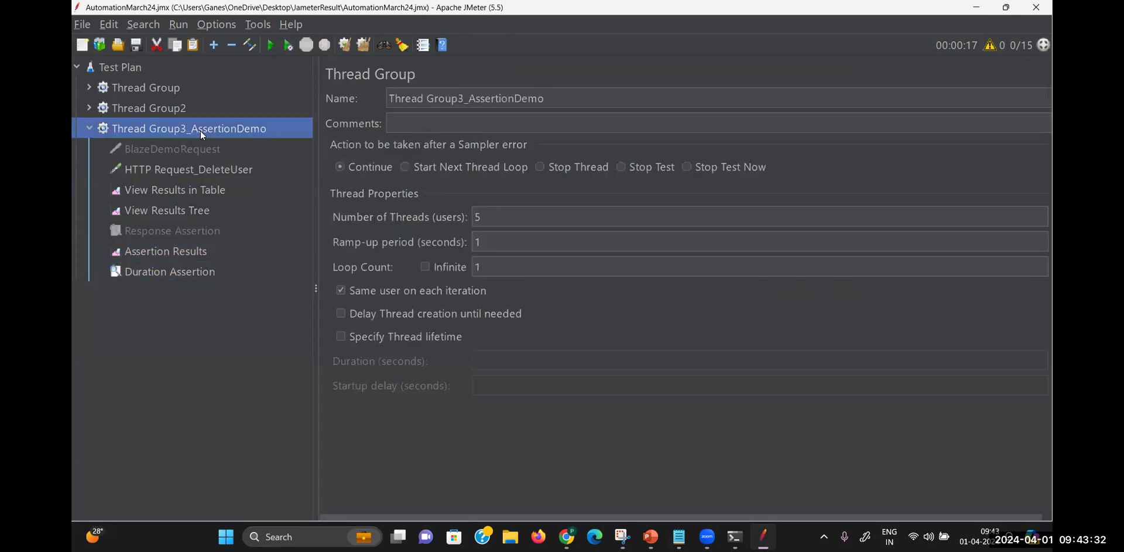
Rerun the test in View Results in Table and check the sample time of sample 6
click(211, 193)
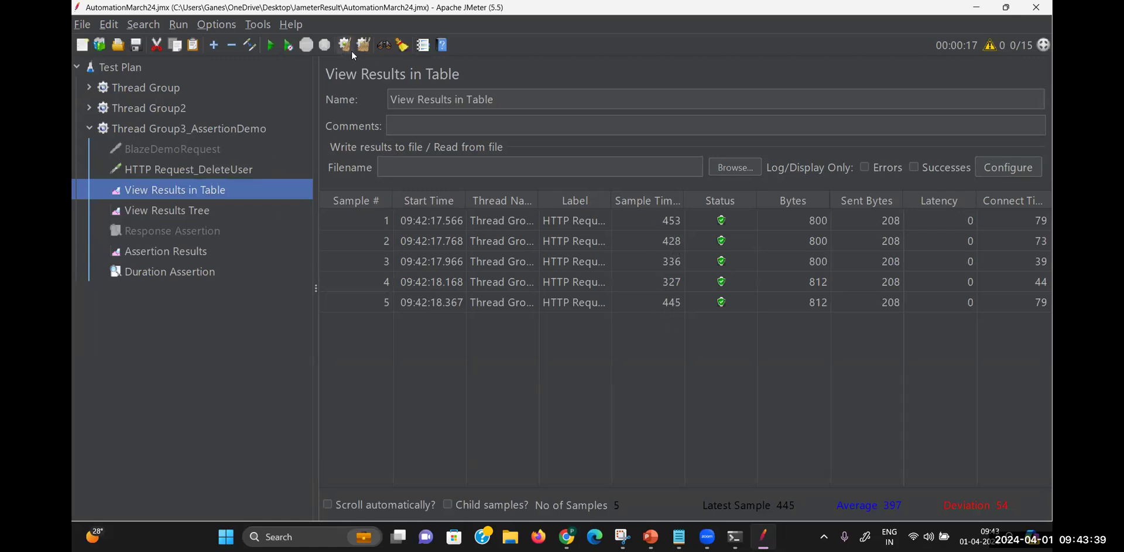
click(271, 46)
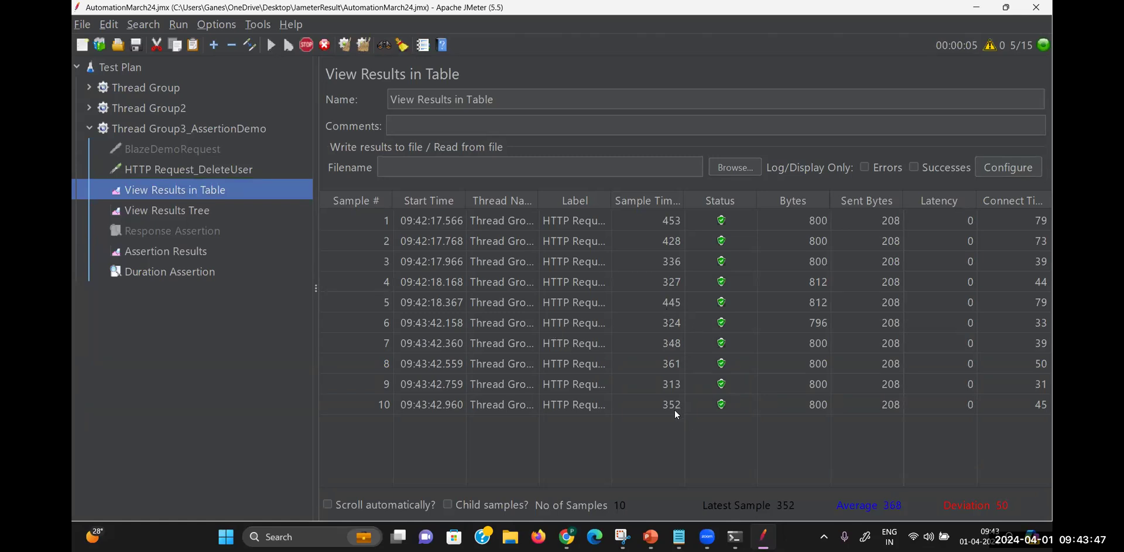
click(663, 329)
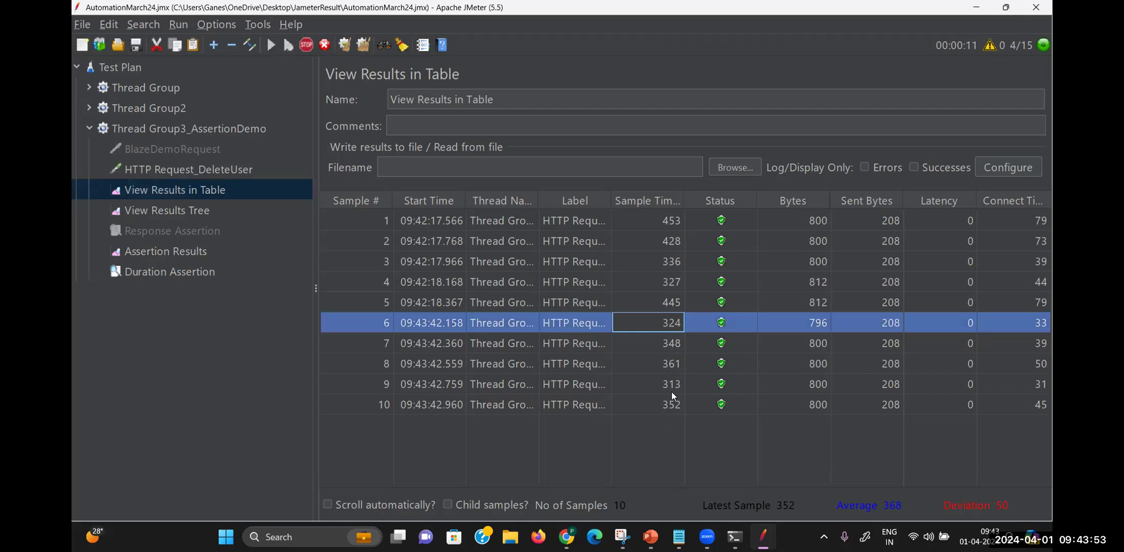
Change the Duration Assertion limit from 500 to 300 milliseconds
click(214, 266)
double_click(479, 212)
text(500)
key(BackSpace)
key(BackSpace)
key(BackSpace)
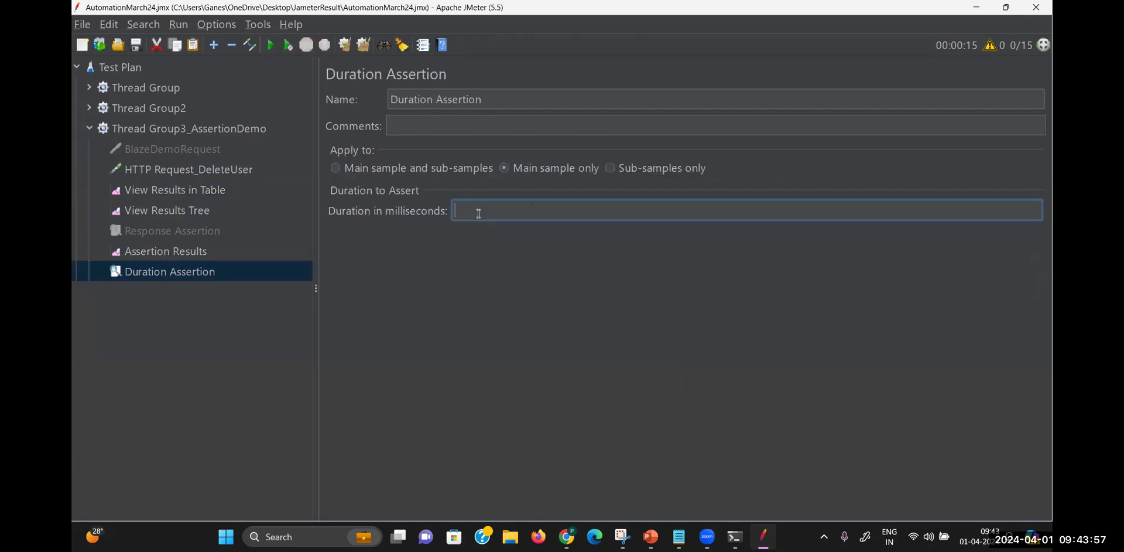
text(300)
Rerun the test and review the 'operation lasted too long' failures in Assertion Results
click(190, 212)
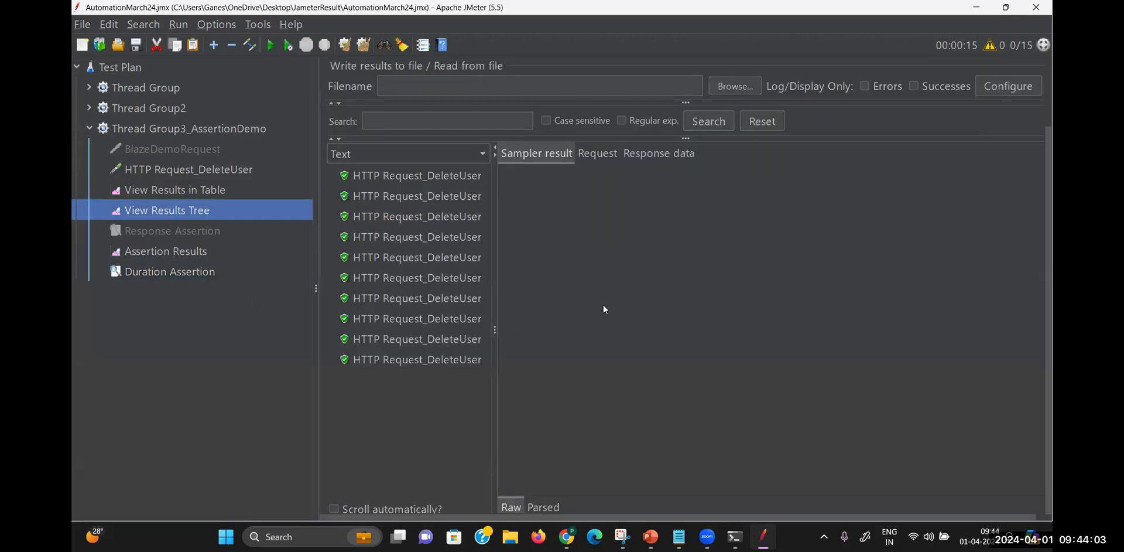
click(193, 251)
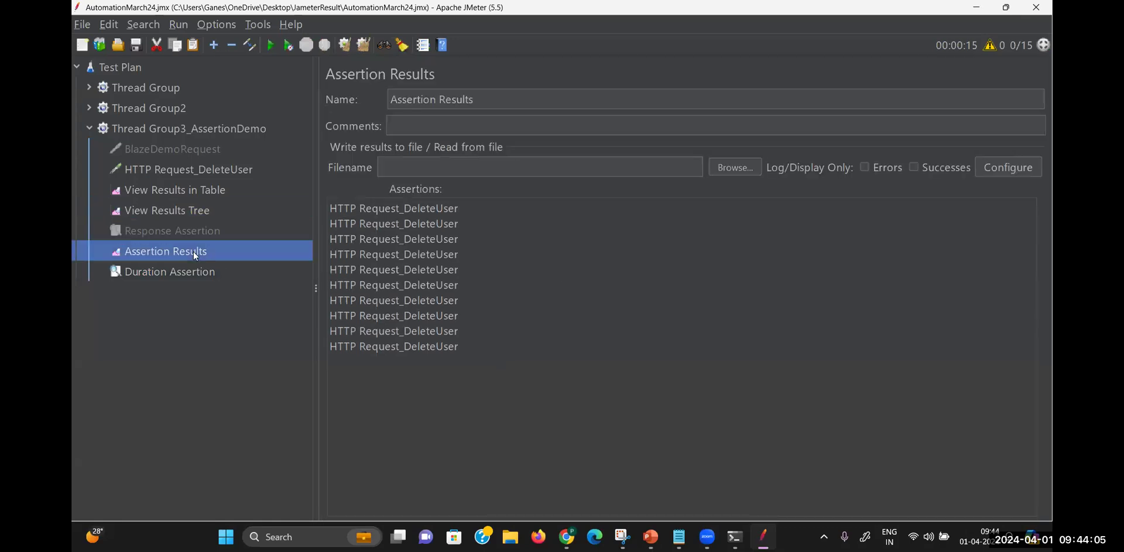
click(200, 190)
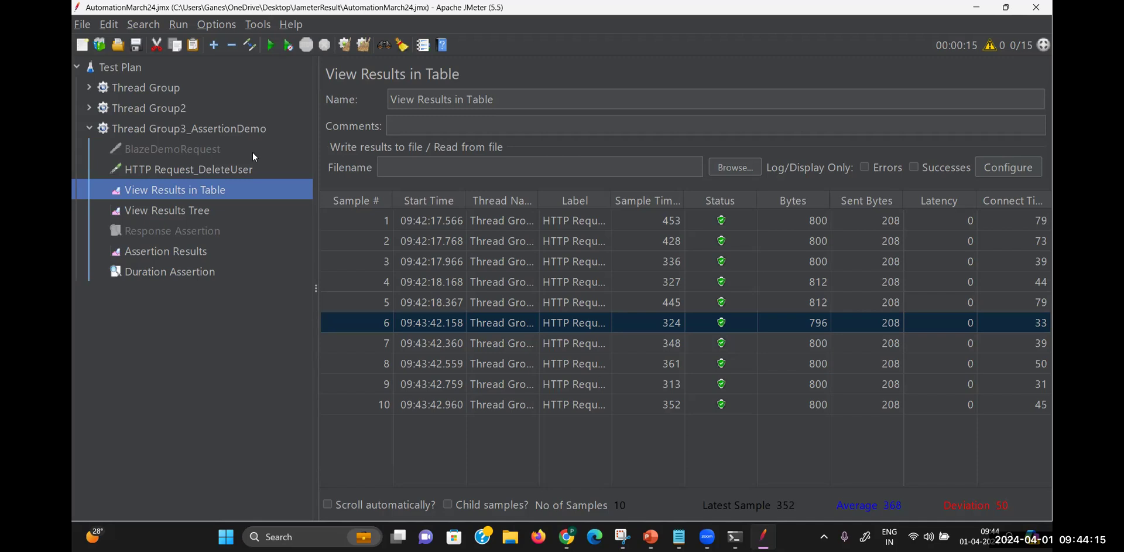
click(272, 45)
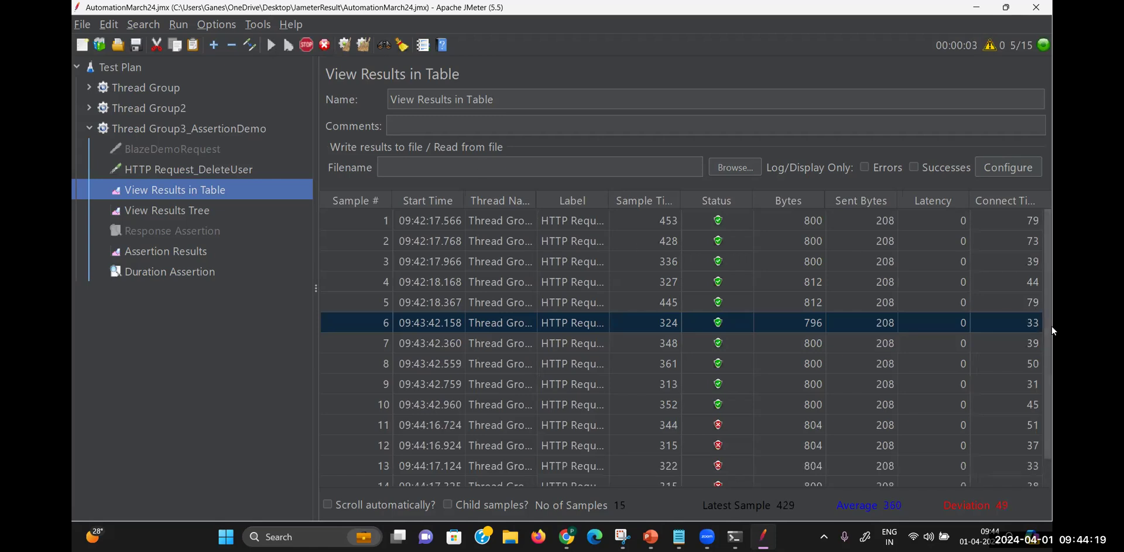
drag(1046, 384, 1052, 482)
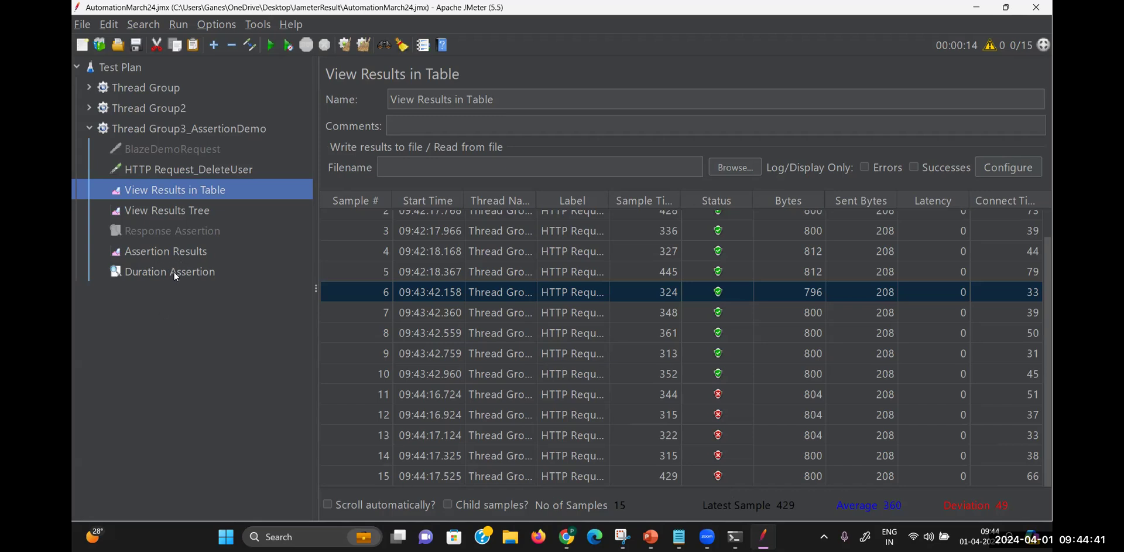
click(184, 257)
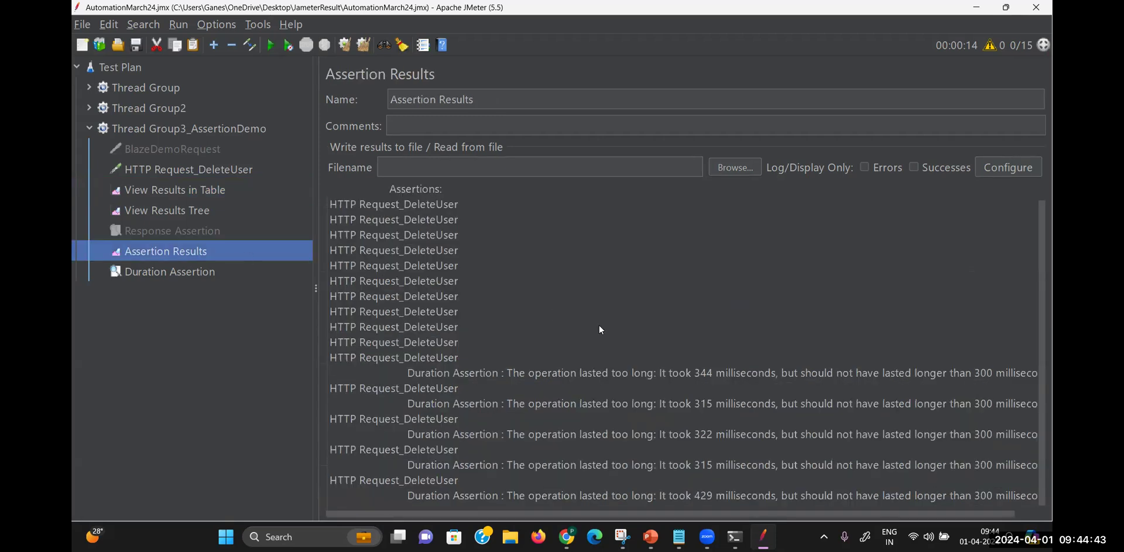
scroll(630, 387, up, 1)
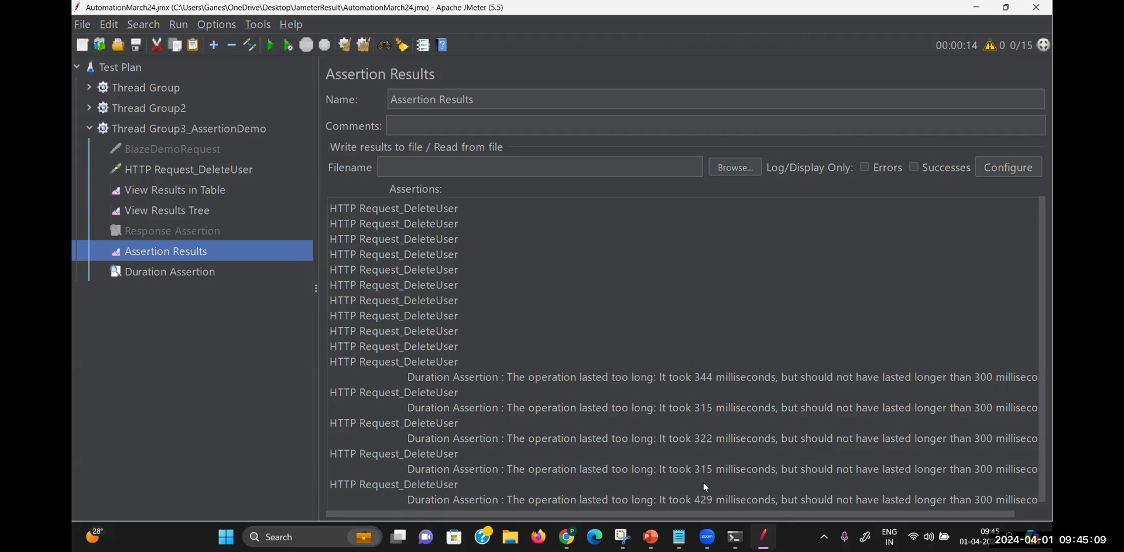
mouse_move(713, 526)
click(195, 273)
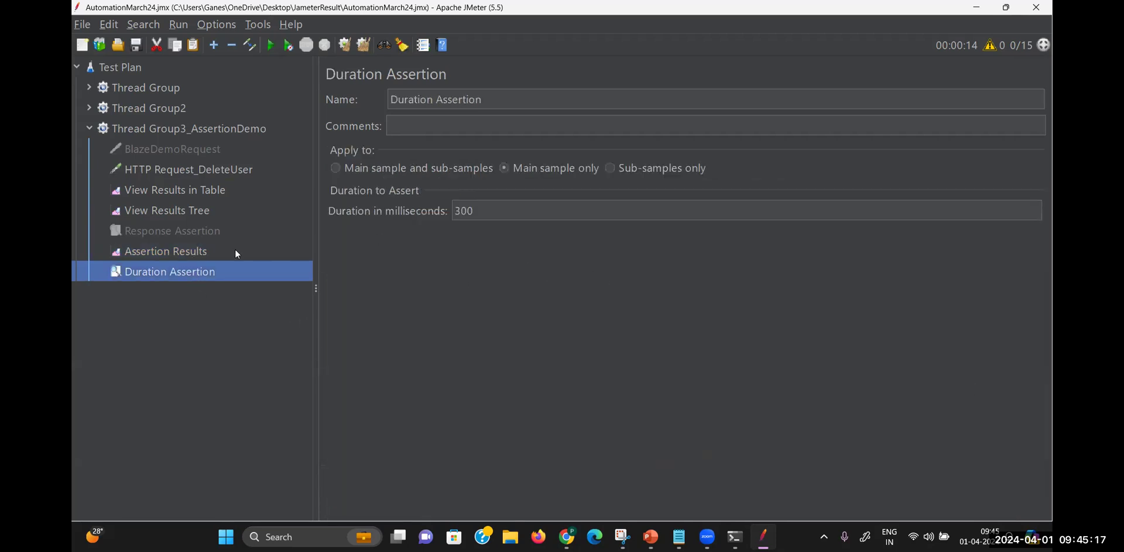
Replace the 300 ms Duration in milliseconds value with 600
click(209, 198)
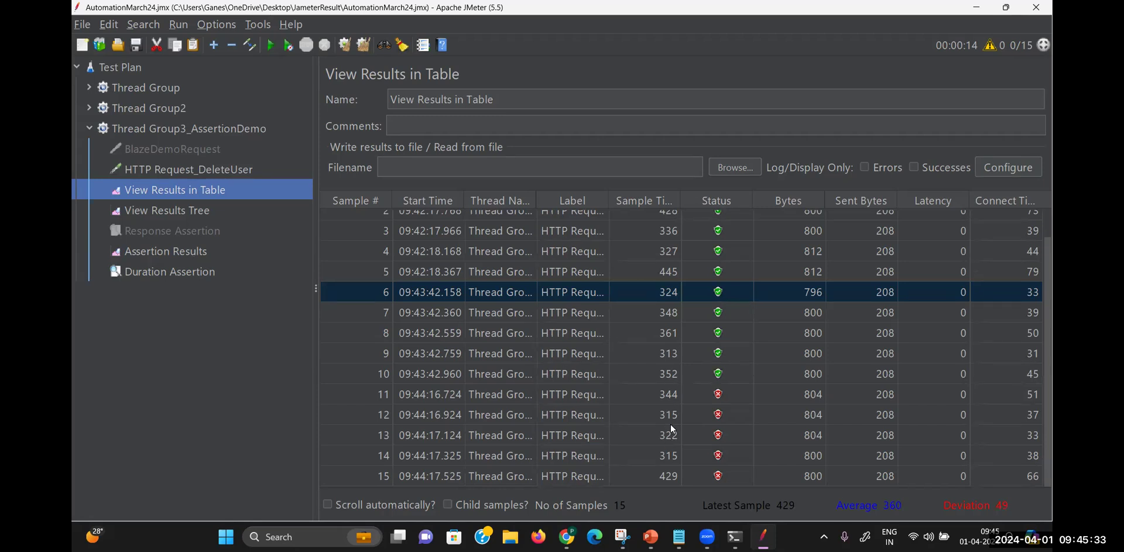
click(164, 271)
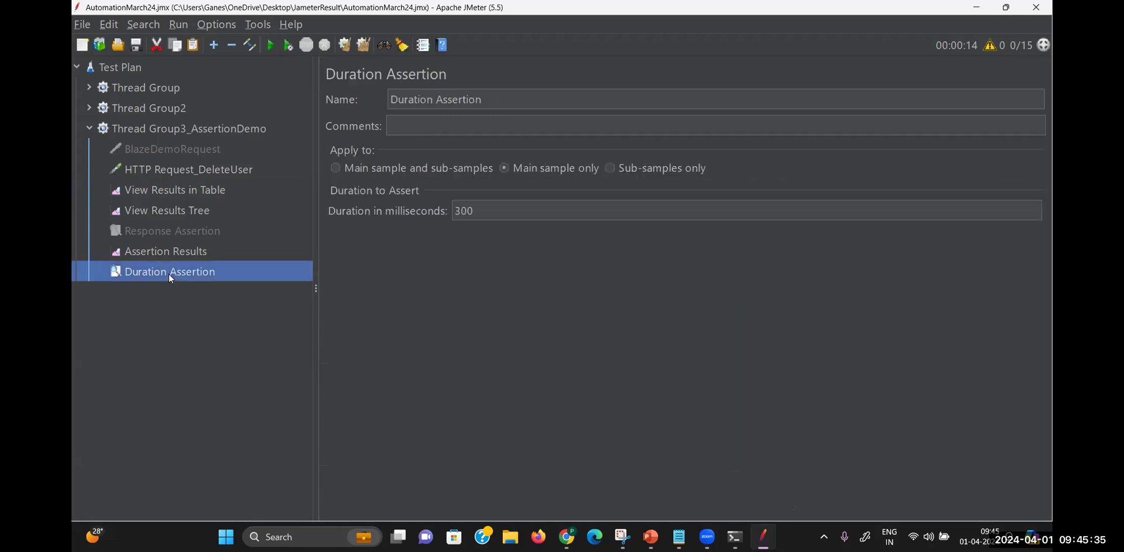
double_click(482, 210)
text(300)
key(BackSpace)
key(BackSpace)
key(BackSpace)
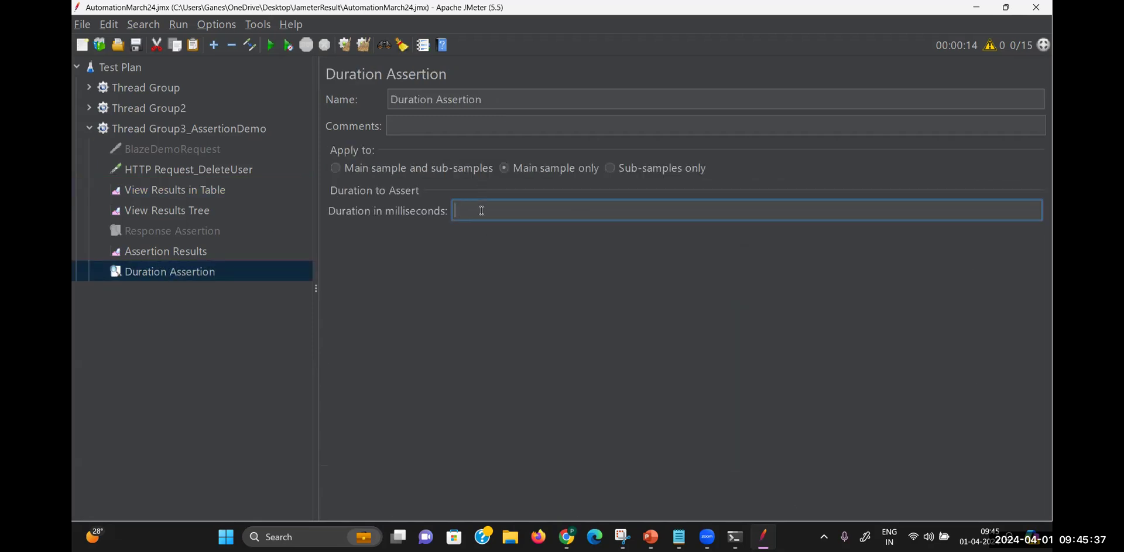
text(600)
click(209, 189)
Rerun the test under the 600 ms Duration limit and review samples 16–20 passing
click(270, 45)
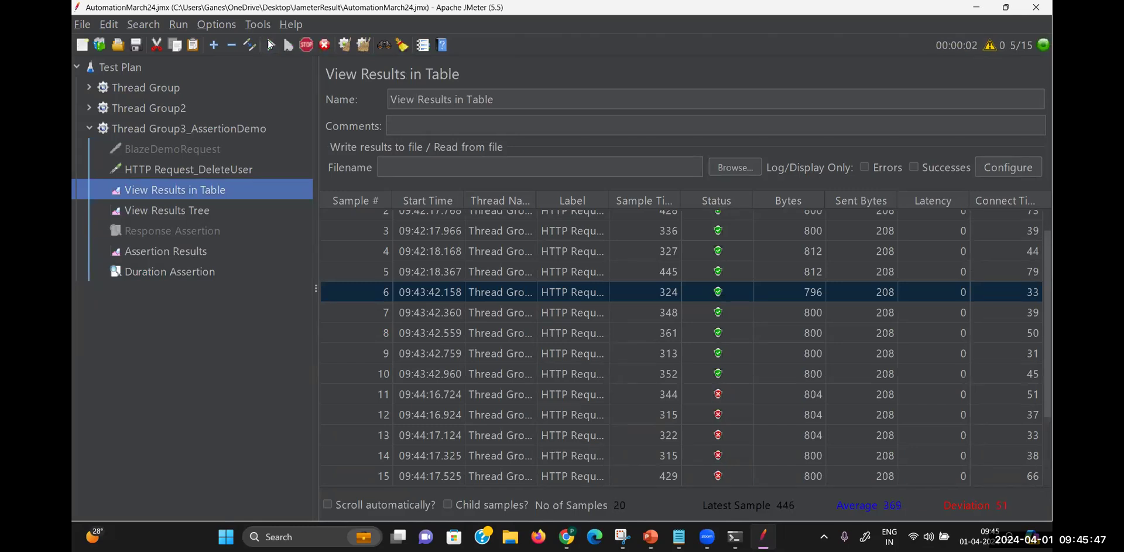
drag(1046, 339, 1052, 467)
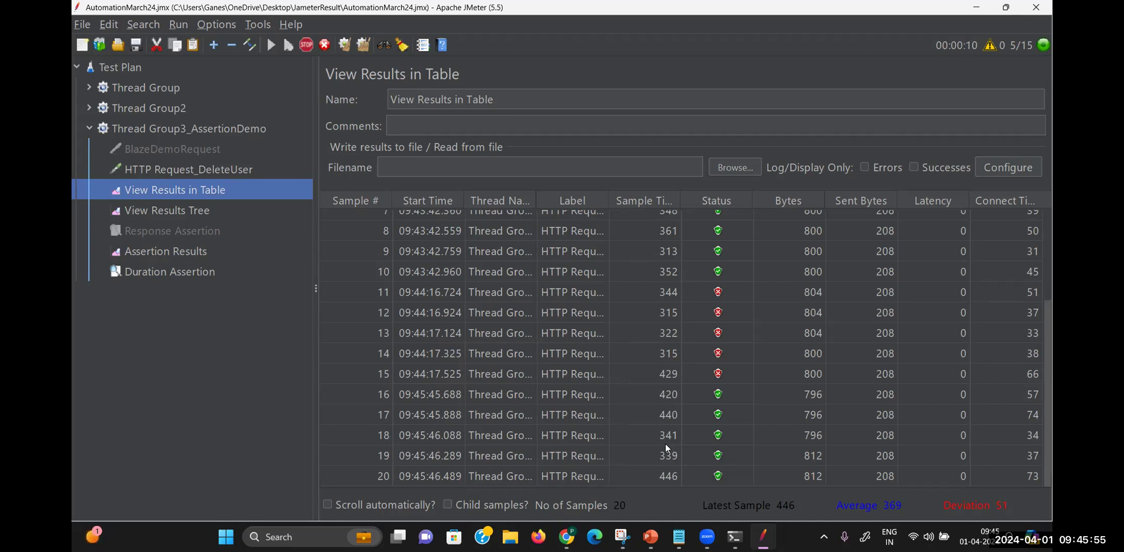
click(183, 246)
Highlight the passing sample lines in Assertion Results, then bring the Notepad assertion notes forward
drag(458, 488, 323, 481)
click(455, 476)
drag(455, 476, 317, 468)
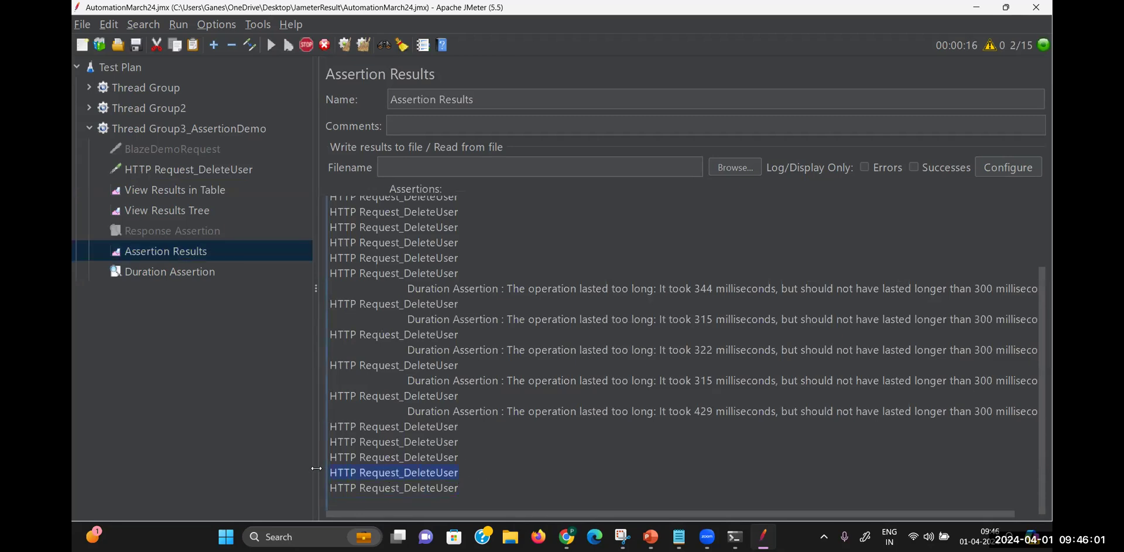
drag(462, 443, 242, 441)
drag(332, 422, 321, 423)
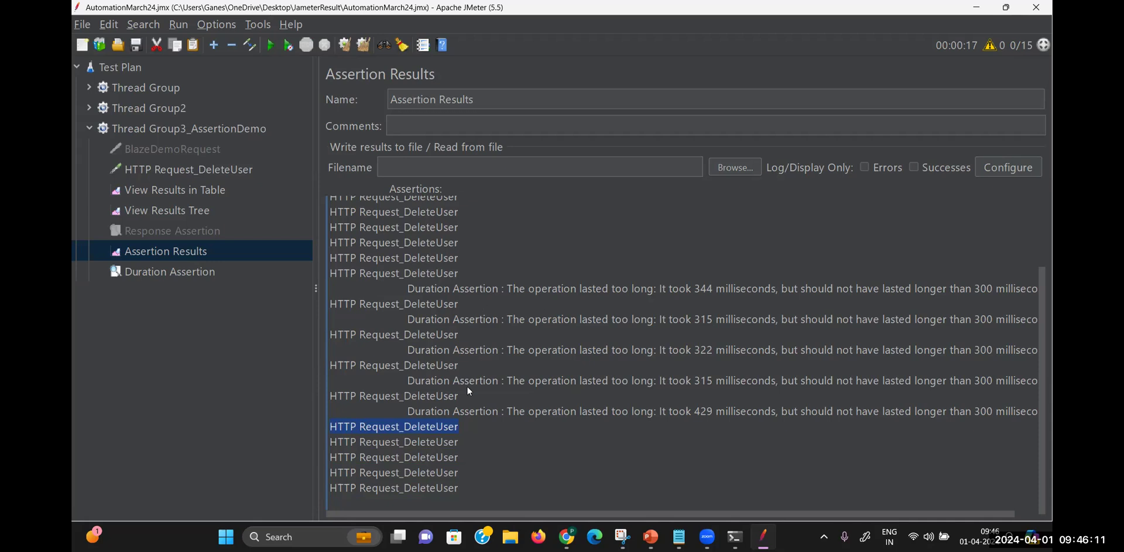
click(679, 537)
click(679, 537)
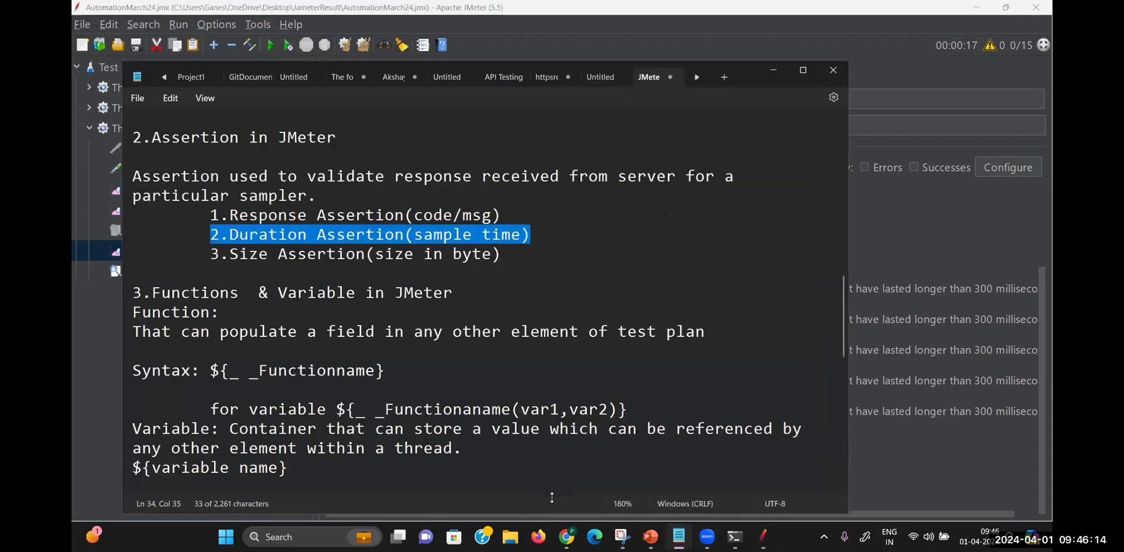
Clear the highlight in the Duration Assertion notes, minimize Notepad, and return to View Results in Table
click(349, 258)
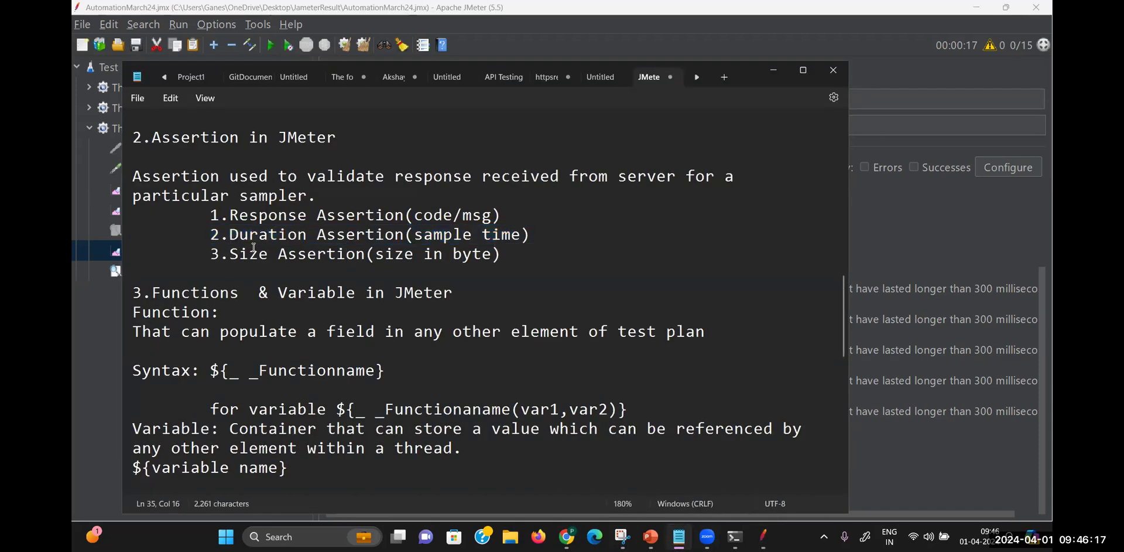
click(773, 69)
click(202, 190)
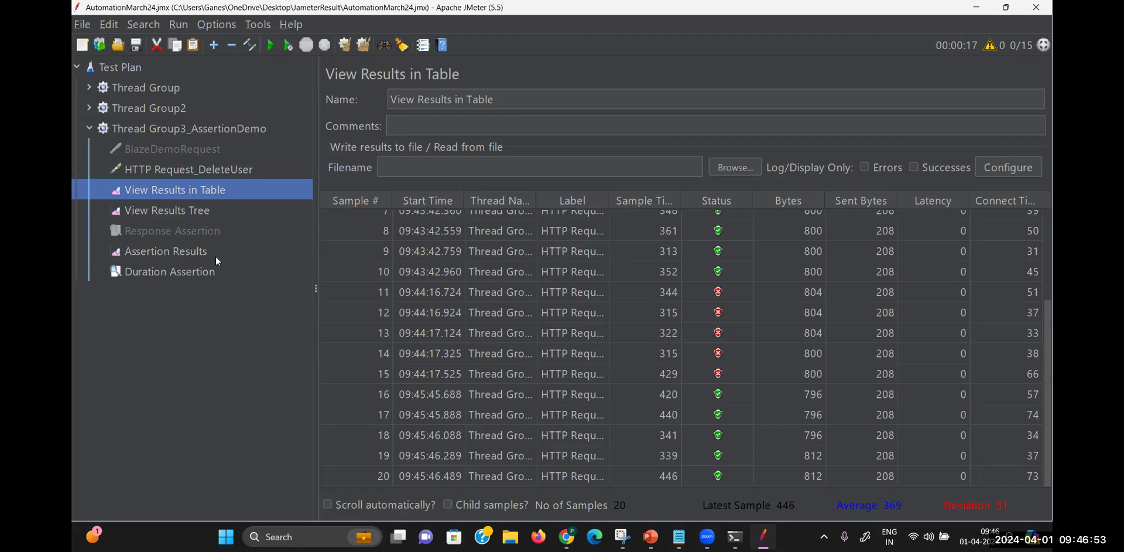
Disable the Duration Assertion and add a new Size Assertion under Thread Group3_AssertionDemo
right_click(203, 272)
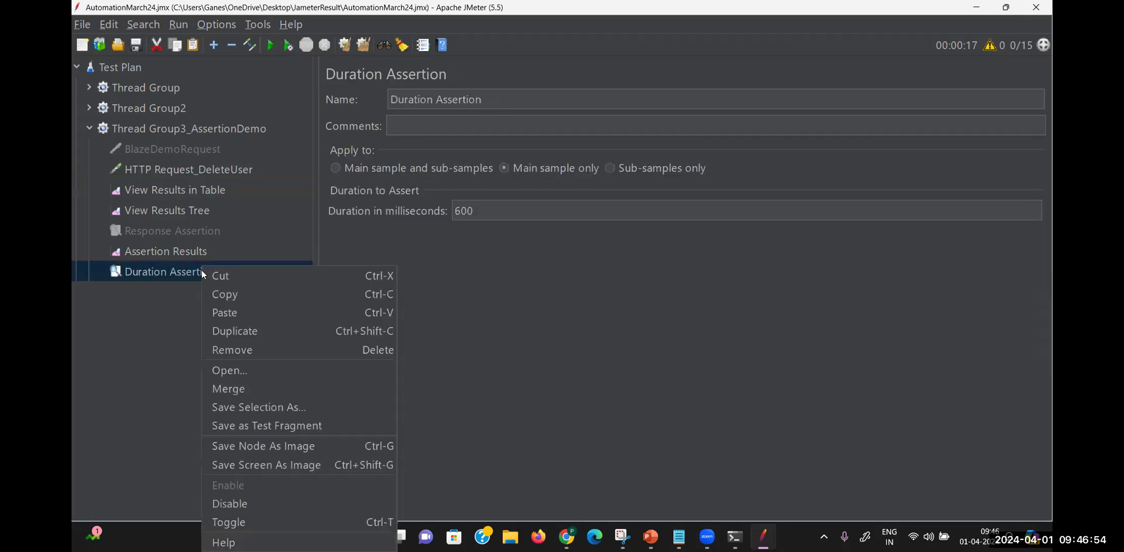
click(247, 504)
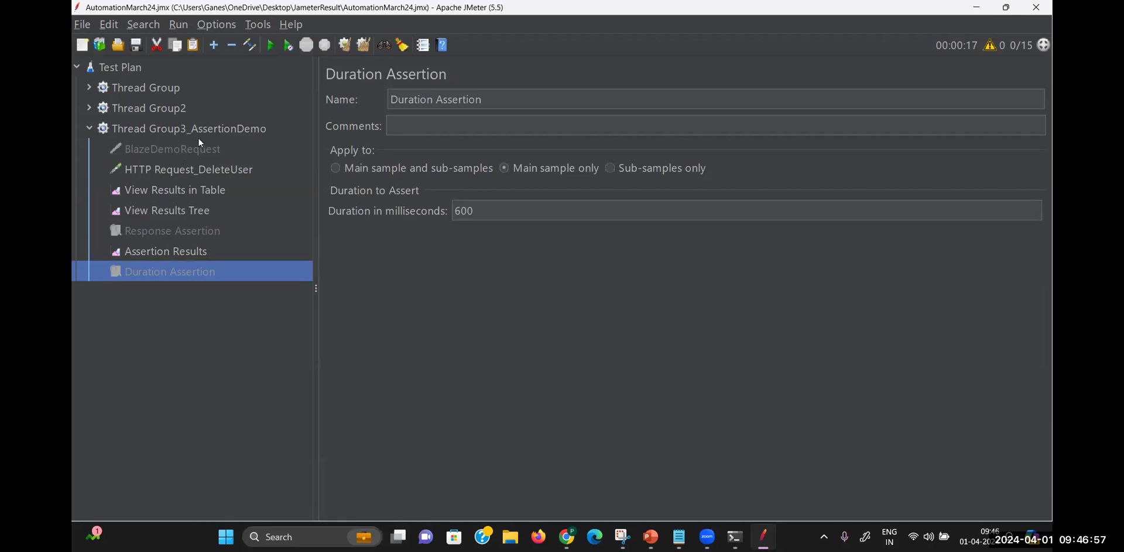
right_click(213, 128)
mouse_move(259, 135)
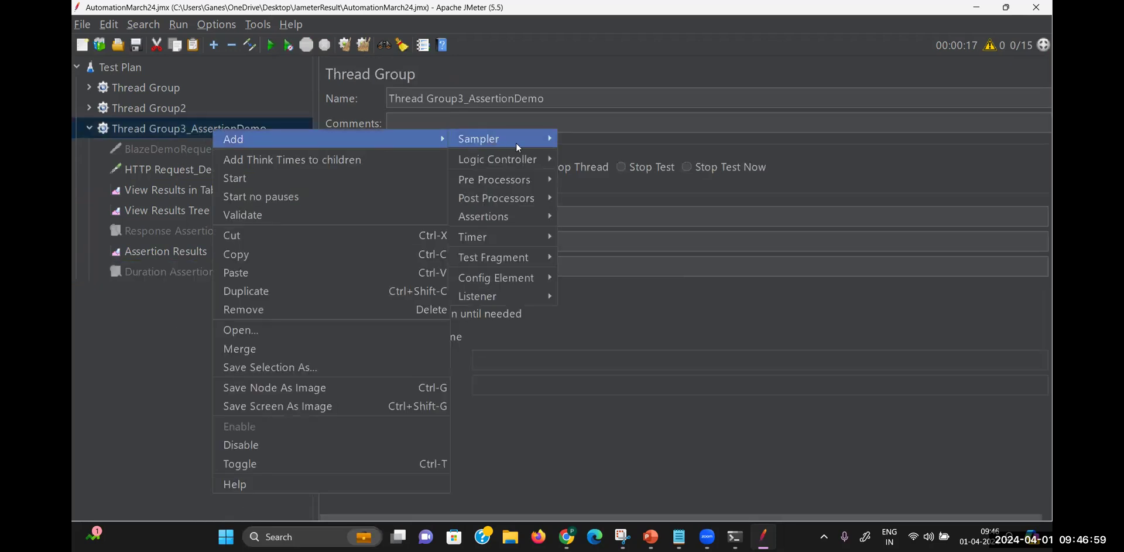
mouse_move(525, 225)
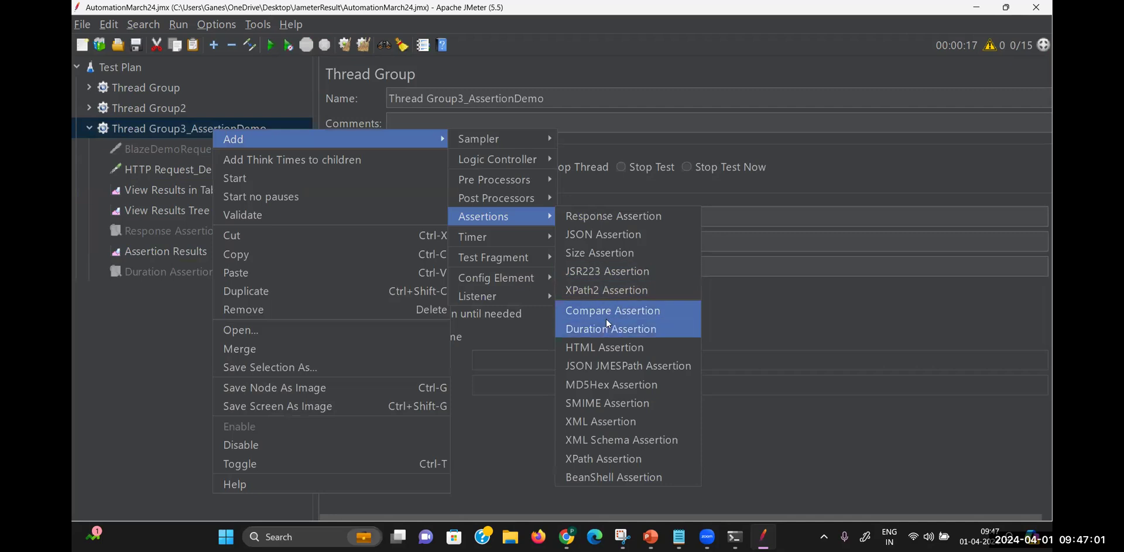
click(596, 253)
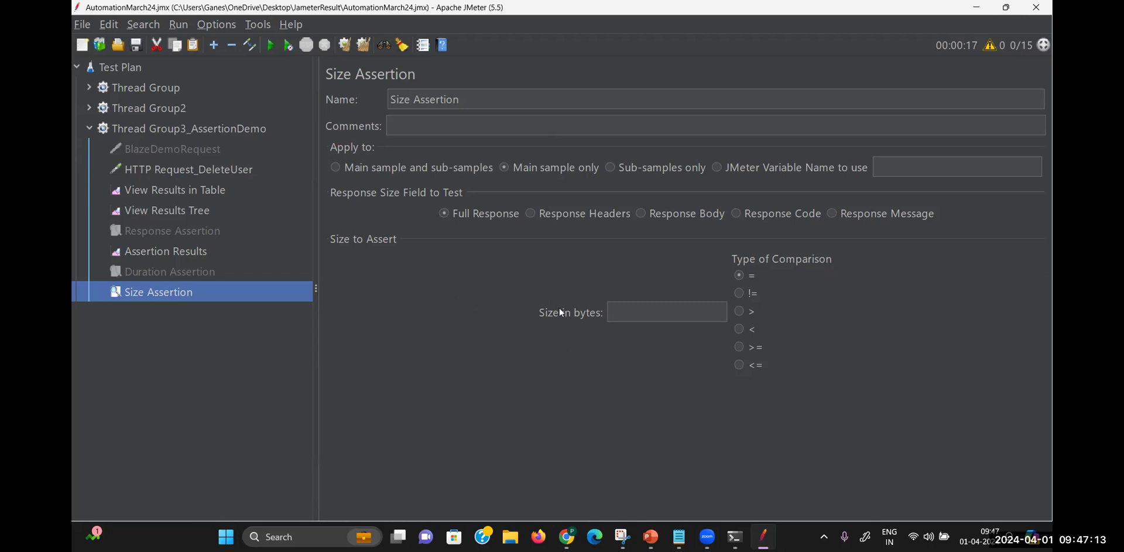
Set the Size Assertion to require responses less than 820 bytes
click(643, 314)
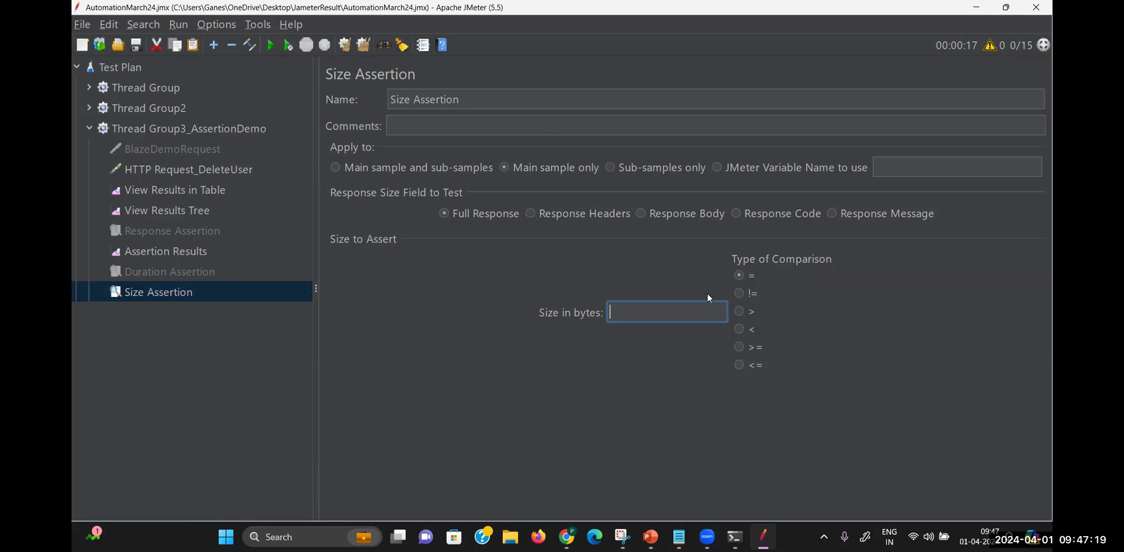
click(741, 330)
click(667, 311)
text(820)
Compare the response sizes in View Results in Table against the Size Assertion settings
click(205, 191)
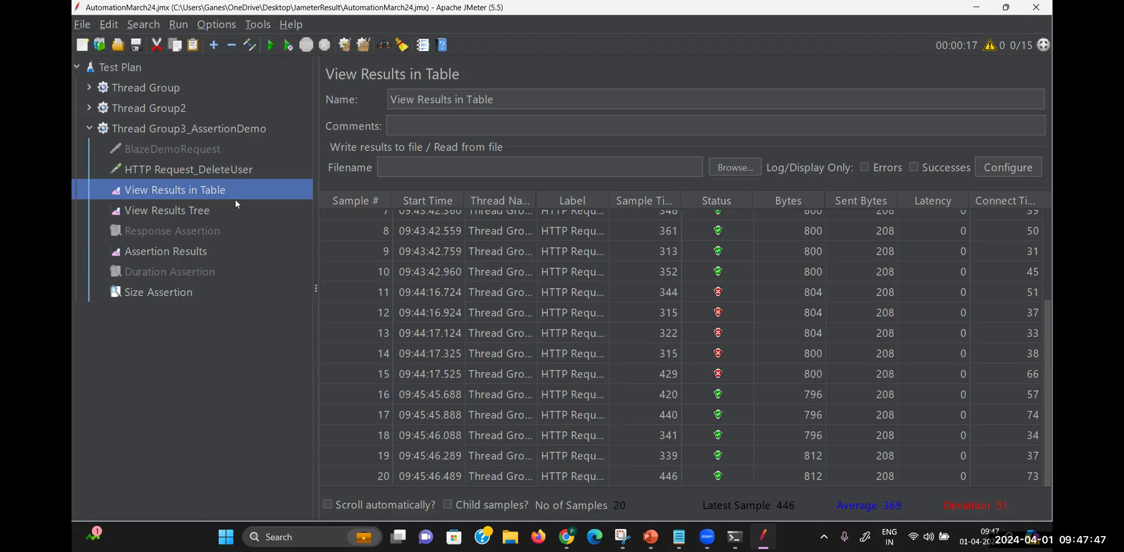
click(162, 292)
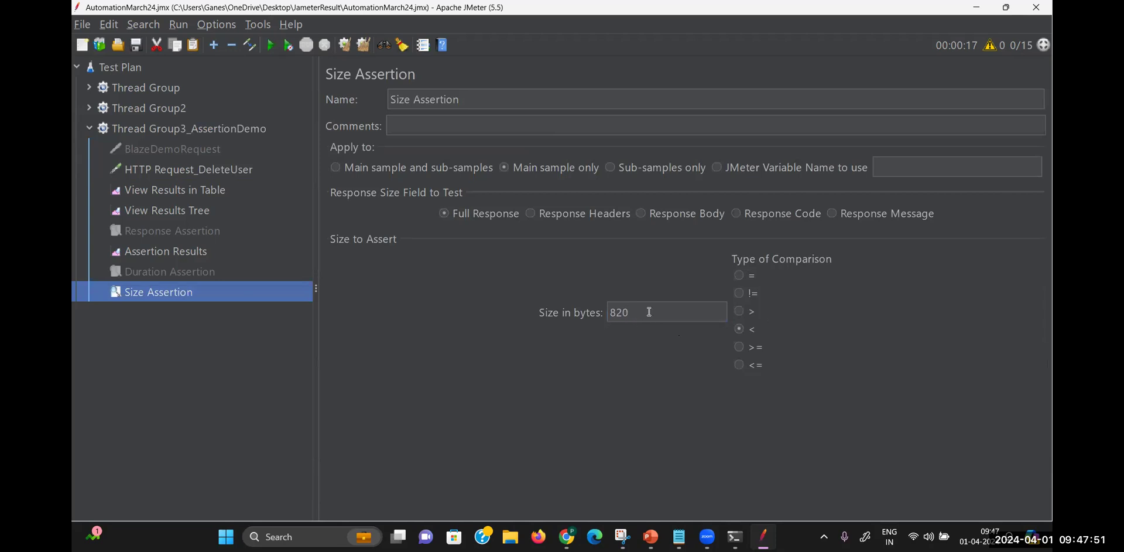
click(212, 188)
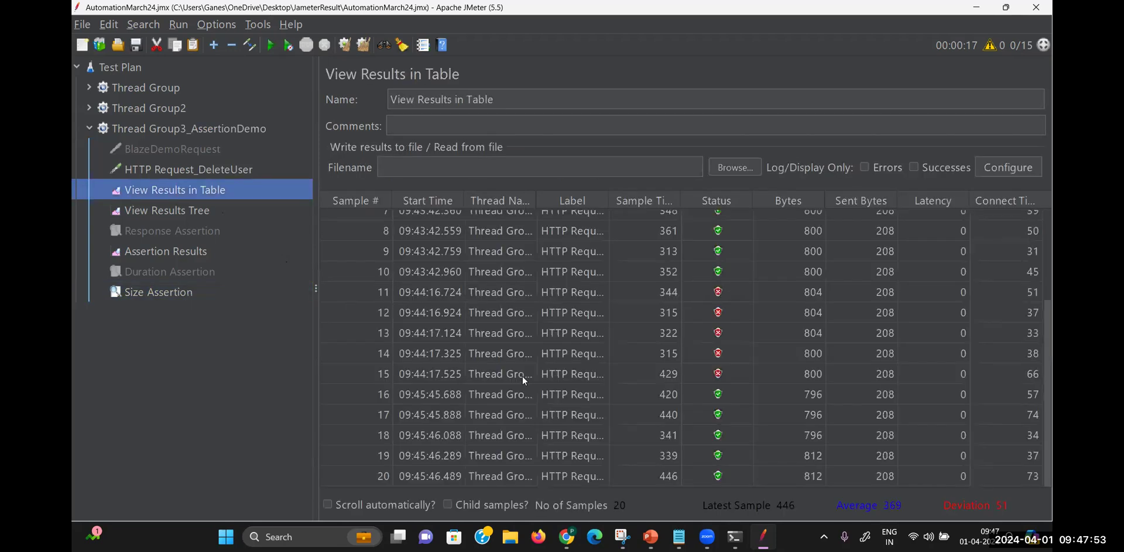
Rerun the test, confirm samples 21–25 pass under 820 bytes, and reopen the Size Assertion
click(271, 46)
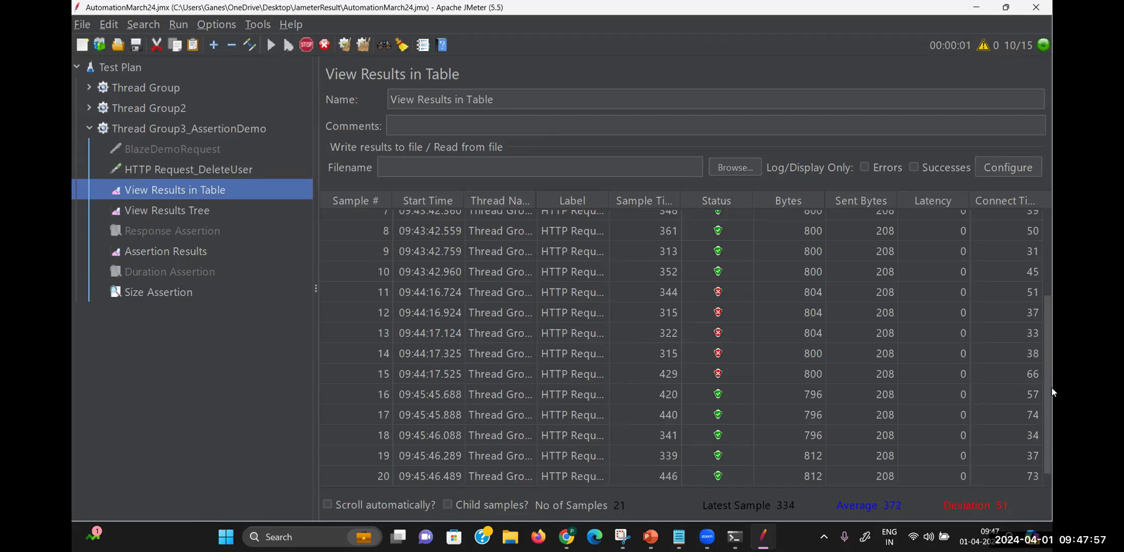
drag(1052, 386, 1052, 486)
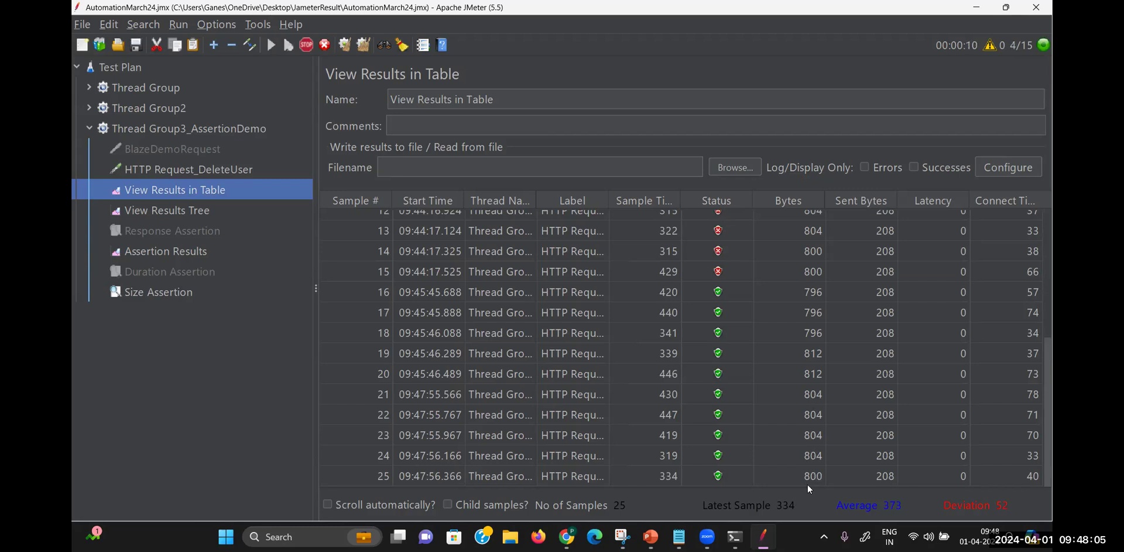
click(172, 297)
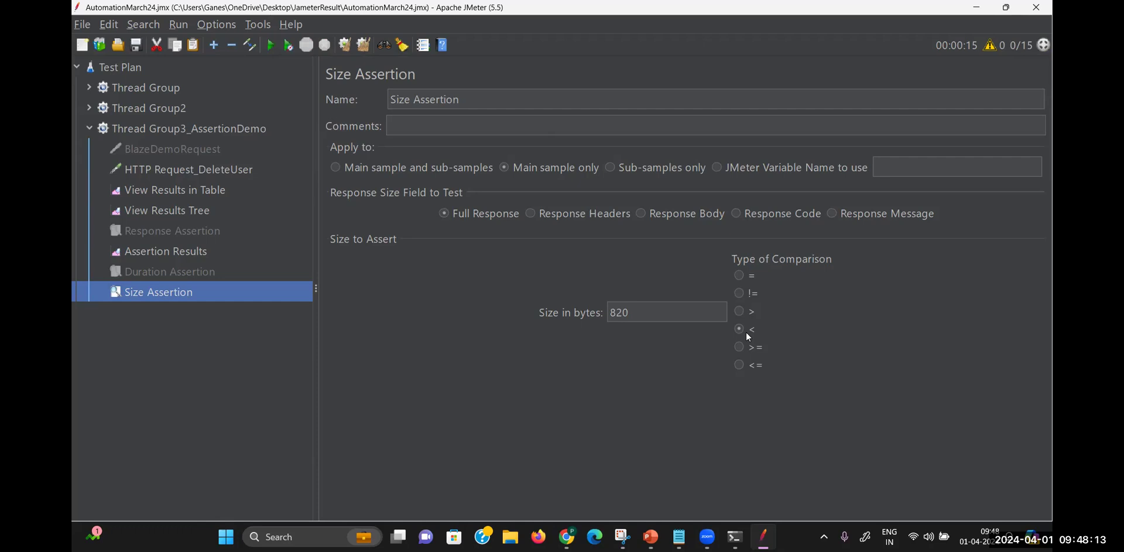
Lower the Size Assertion limit from 820 to 800 bytes
click(641, 311)
key(BackSpace)
key(BackSpace)
text(00)
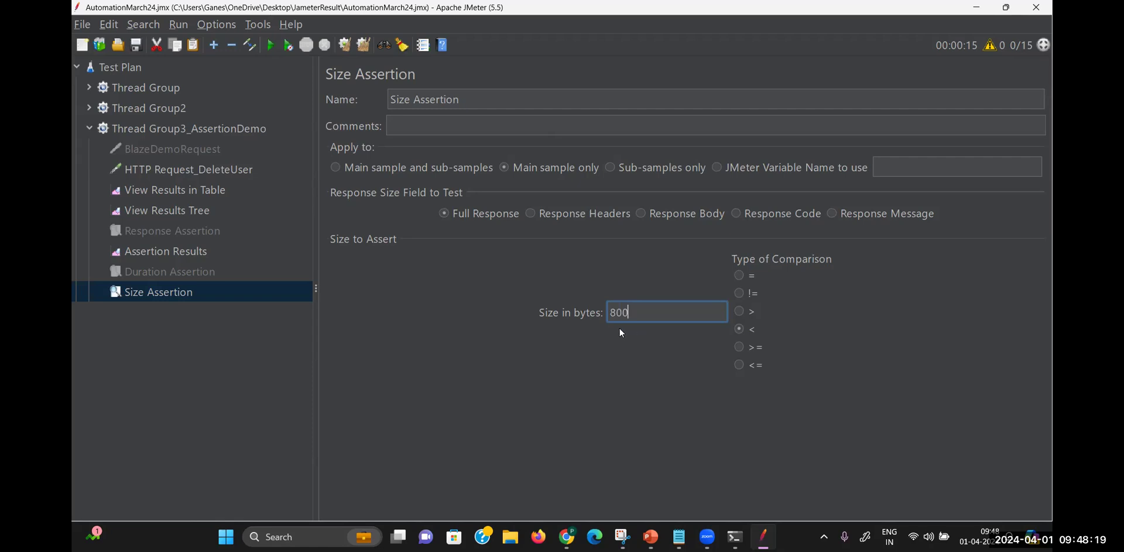
Rerun the test and confirm samples 26–30 fail at 800 bytes
click(229, 131)
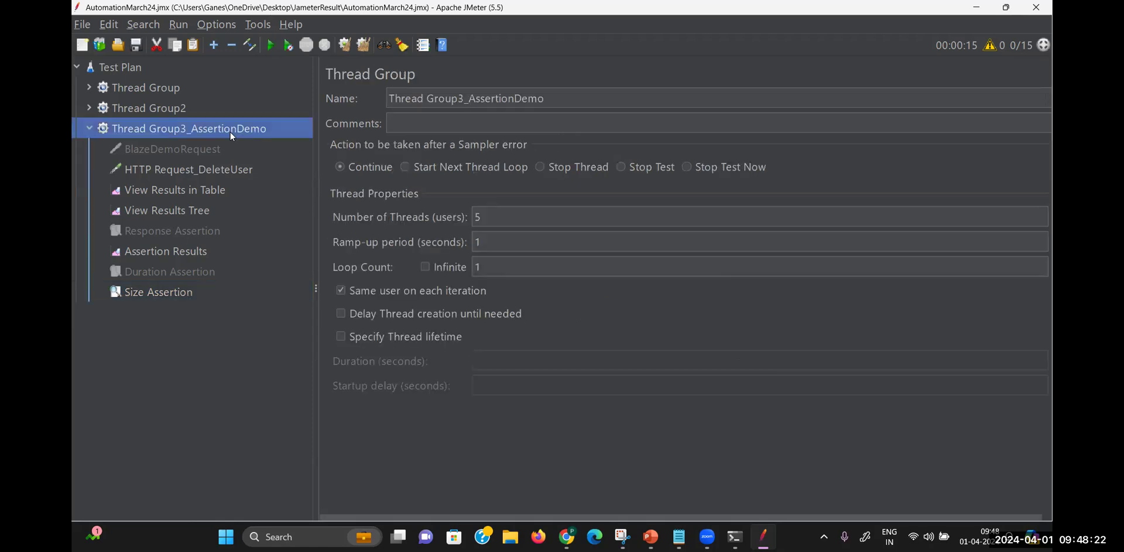
click(204, 192)
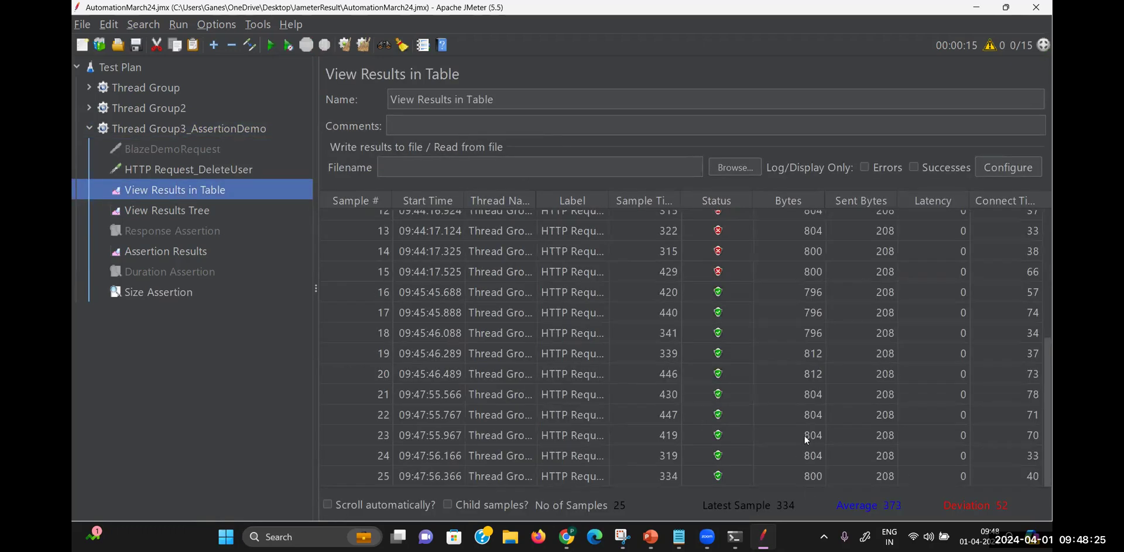
click(272, 46)
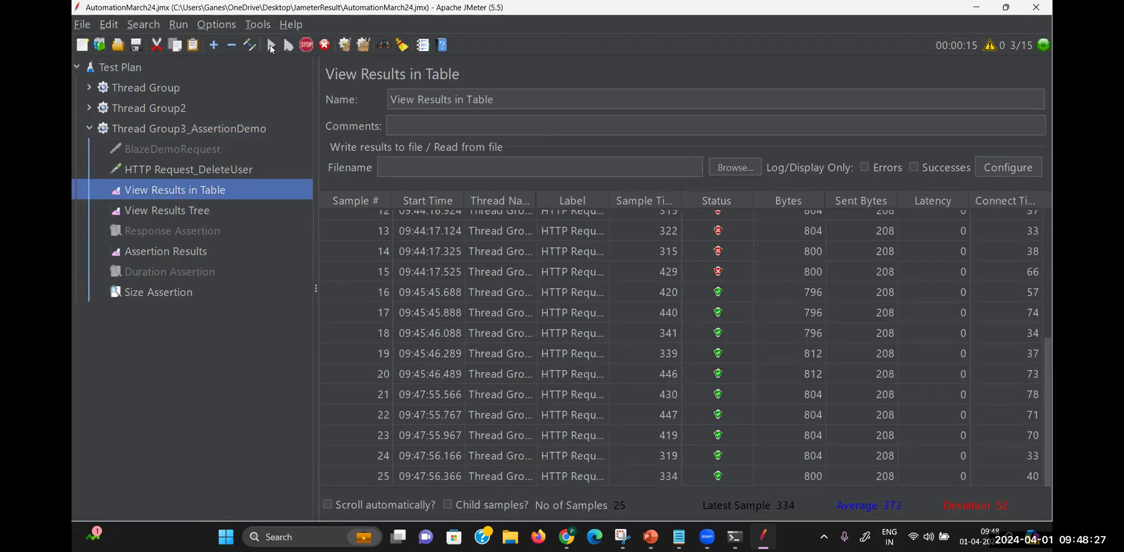
drag(1048, 421, 1052, 474)
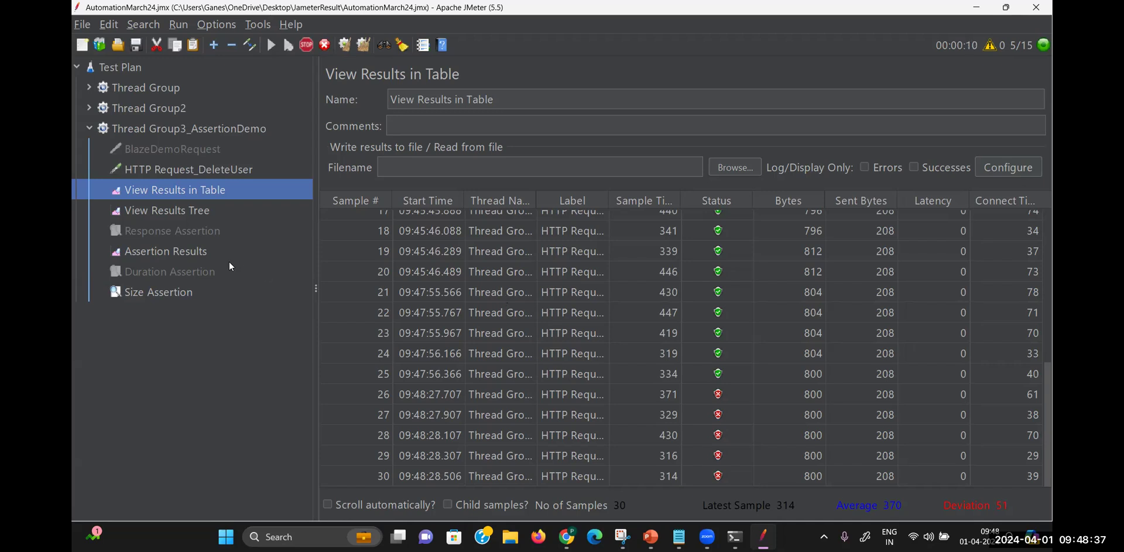
click(186, 291)
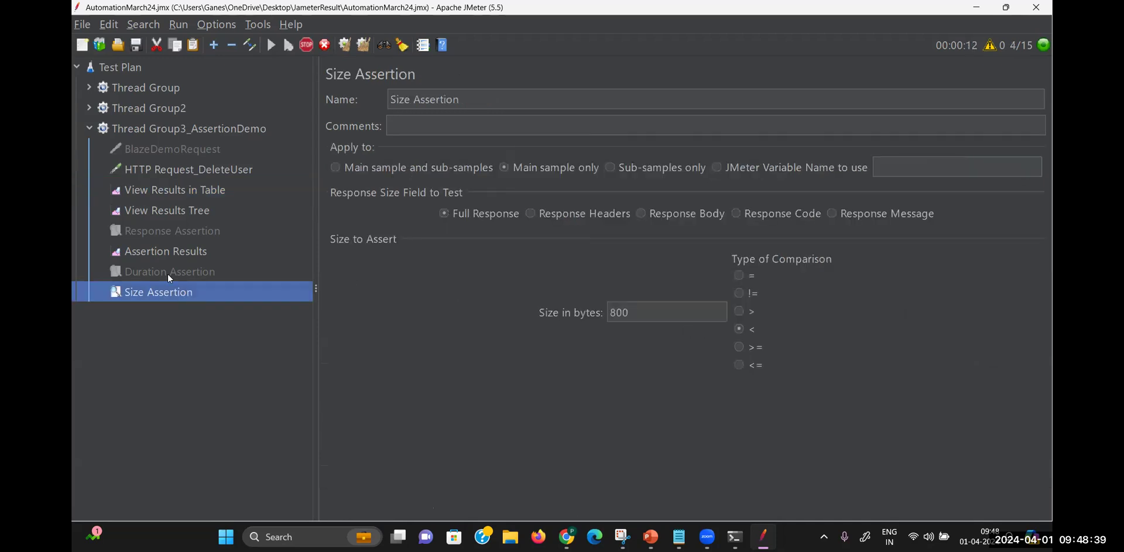
Highlight the Assertion Results failures: responses were 800 bytes but should be less than 800
click(153, 252)
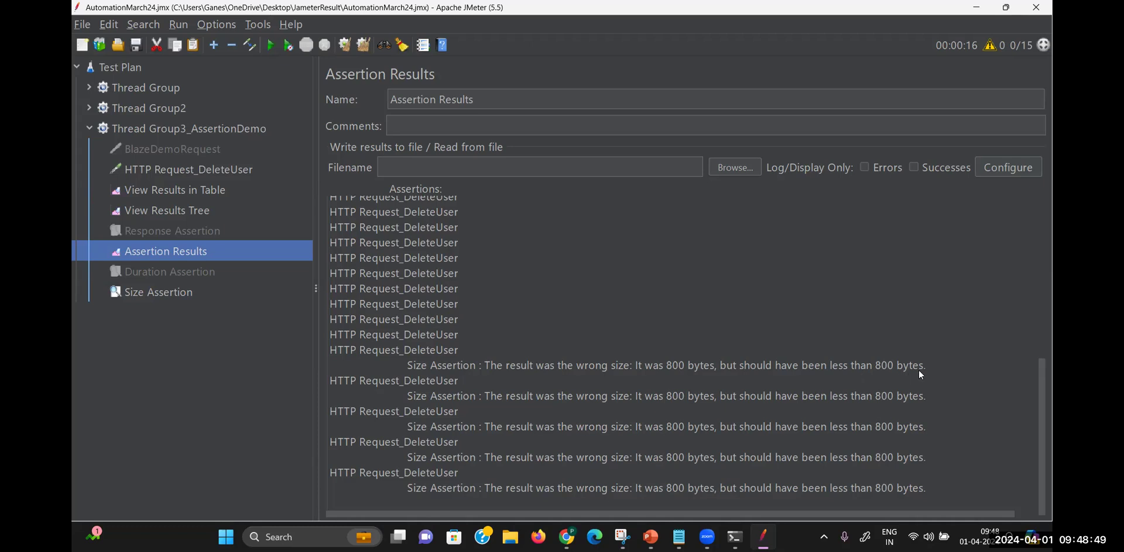
drag(936, 363, 827, 367)
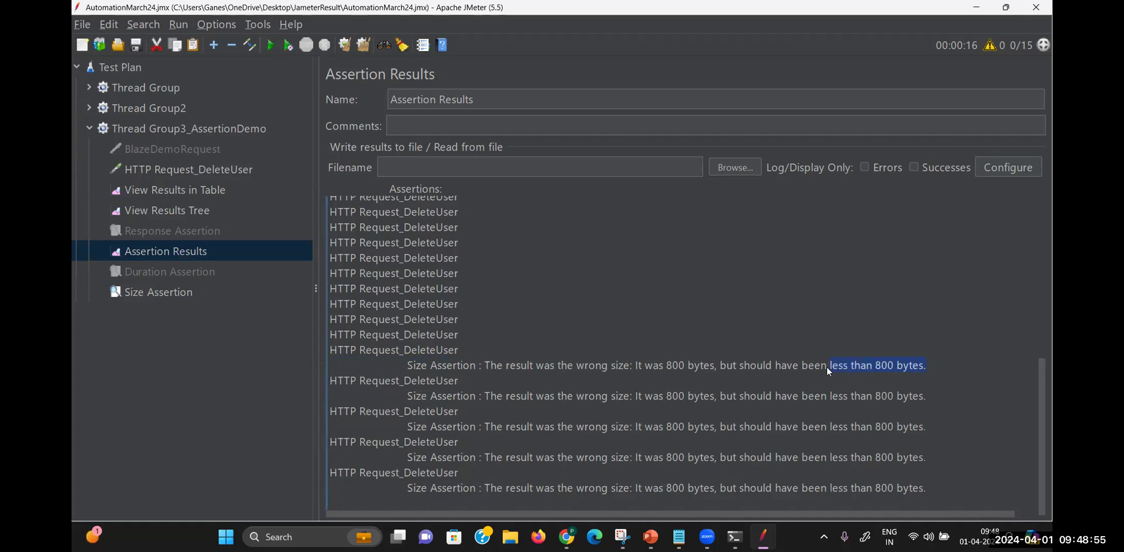
drag(727, 365, 634, 366)
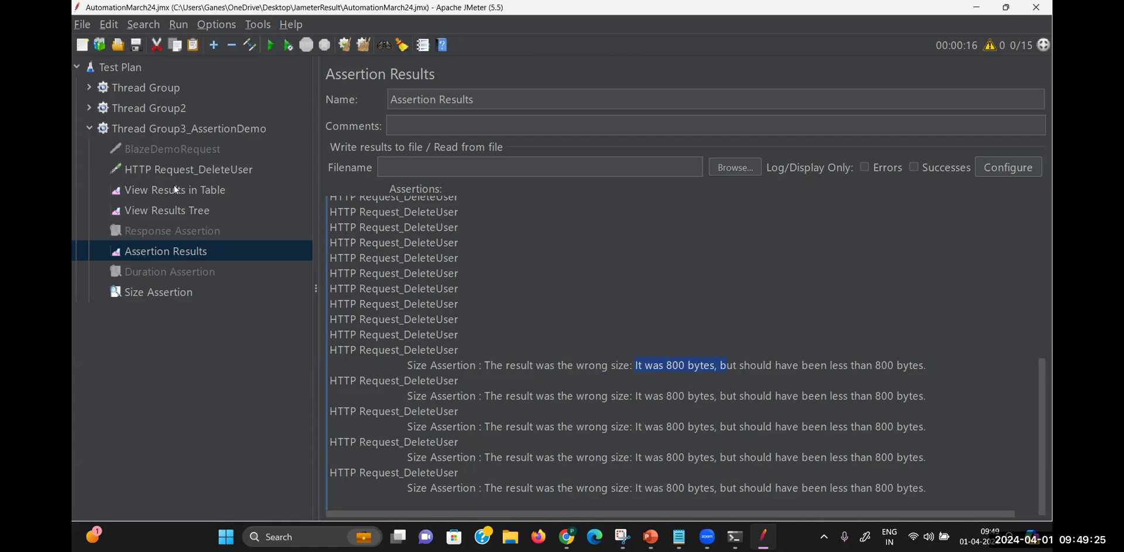
Show the results table with samples 21–25 passing at 804 bytes and 26–30 failing at 800
click(208, 168)
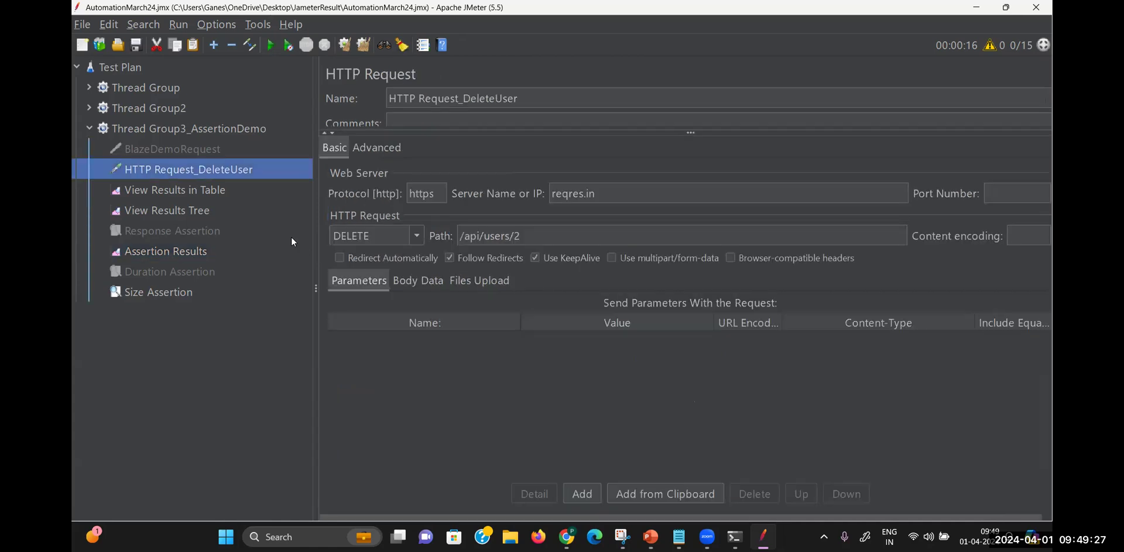
click(194, 196)
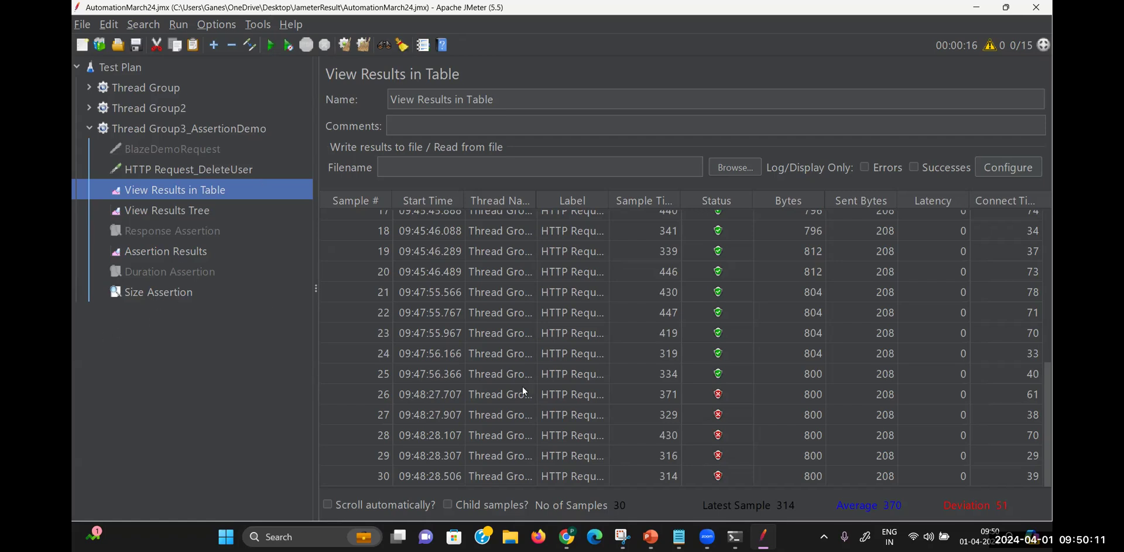
key(alt+Tab)
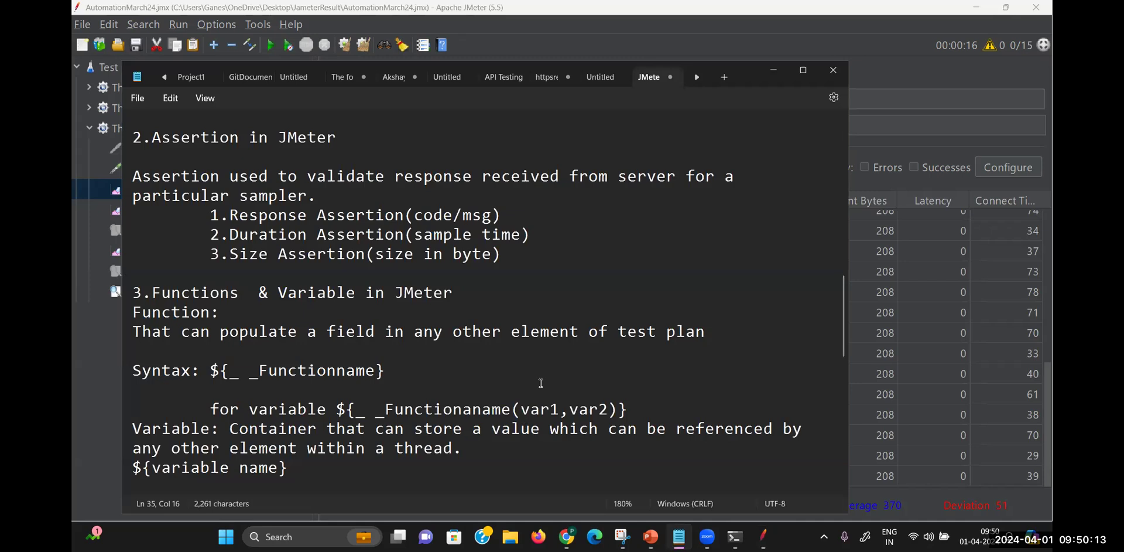
click(560, 265)
key(Down)
key(Down)
key(Down)
key(Down)
key(Down)
key(Down)
key(Down)
key(Down)
key(Down)
key(Down)
key(Down)
key(Down)
key(Down)
key(Down)
key(Down)
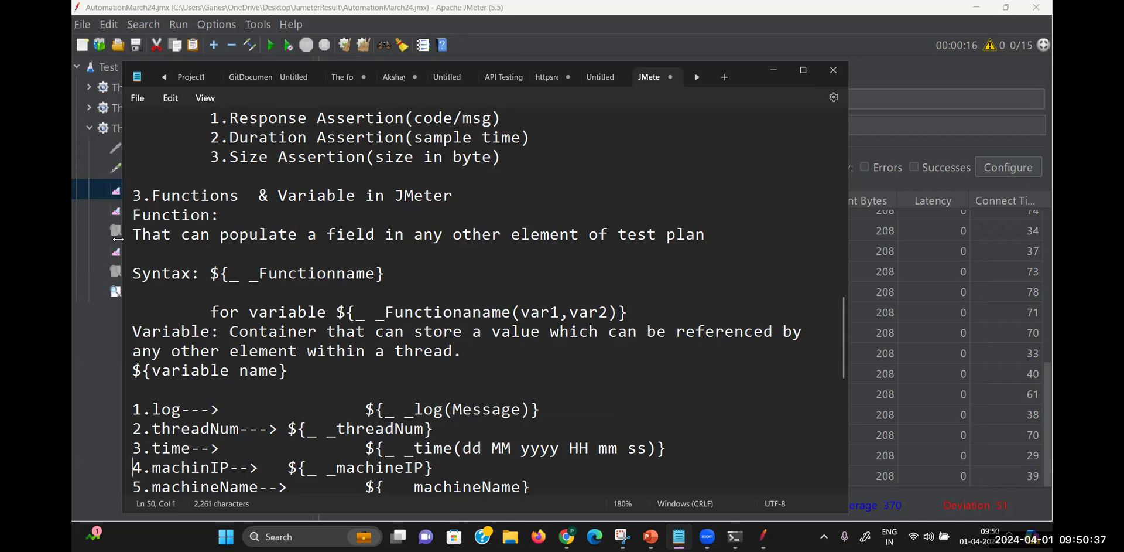
drag(143, 236, 728, 236)
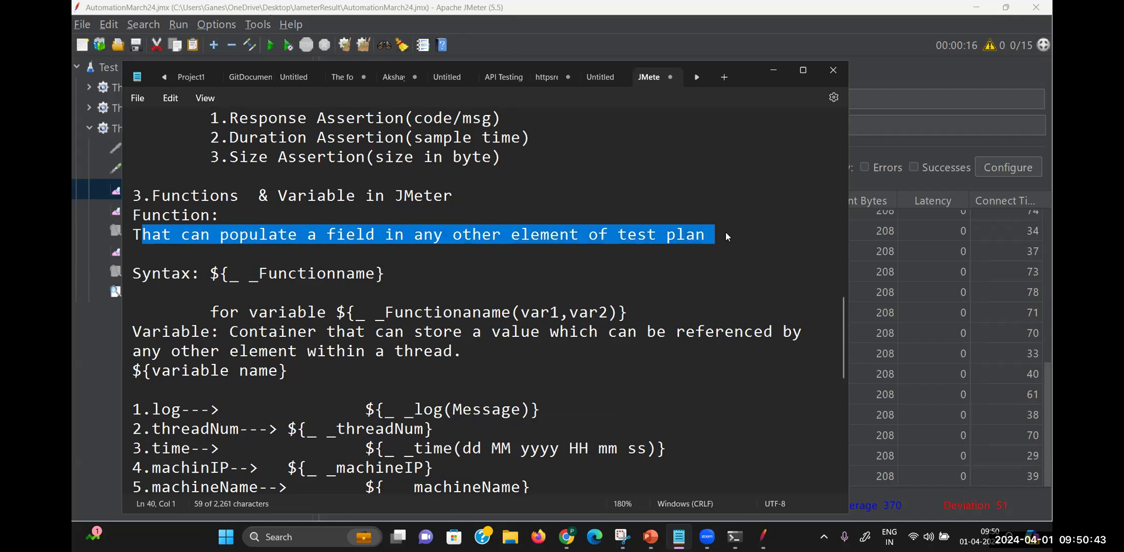
click(726, 237)
click(782, 71)
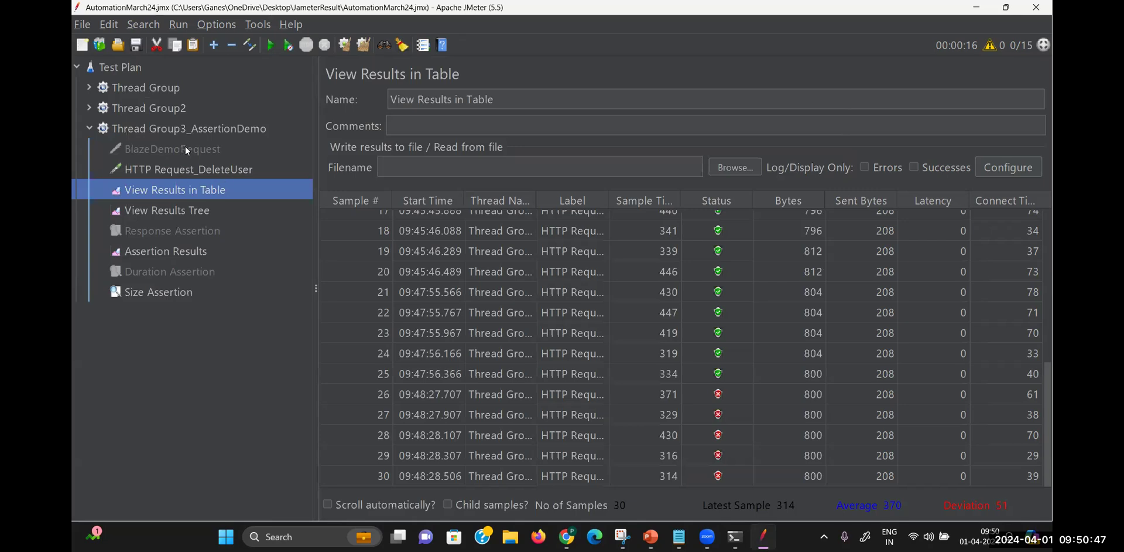
Step through the tree, ending on Thread Group3_AssertionDemo: 5 threads, 1 s ramp-up, 1 loop
click(195, 125)
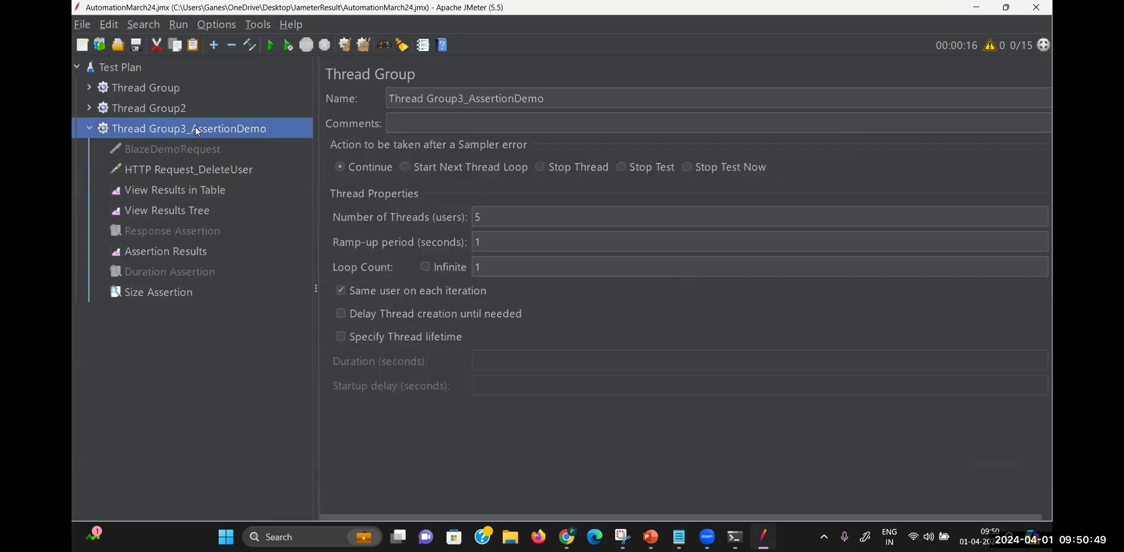
click(188, 170)
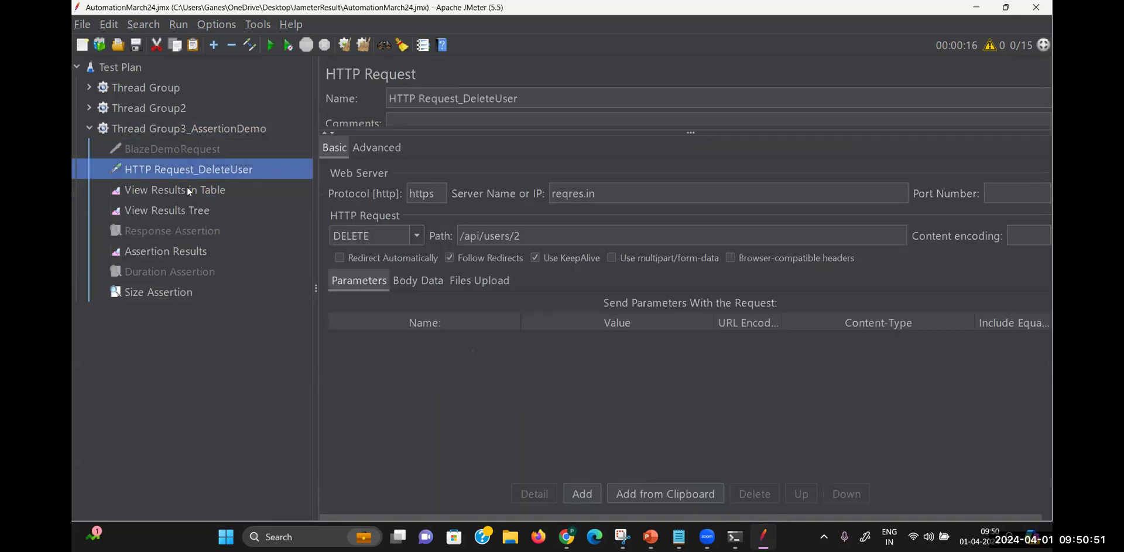
click(188, 187)
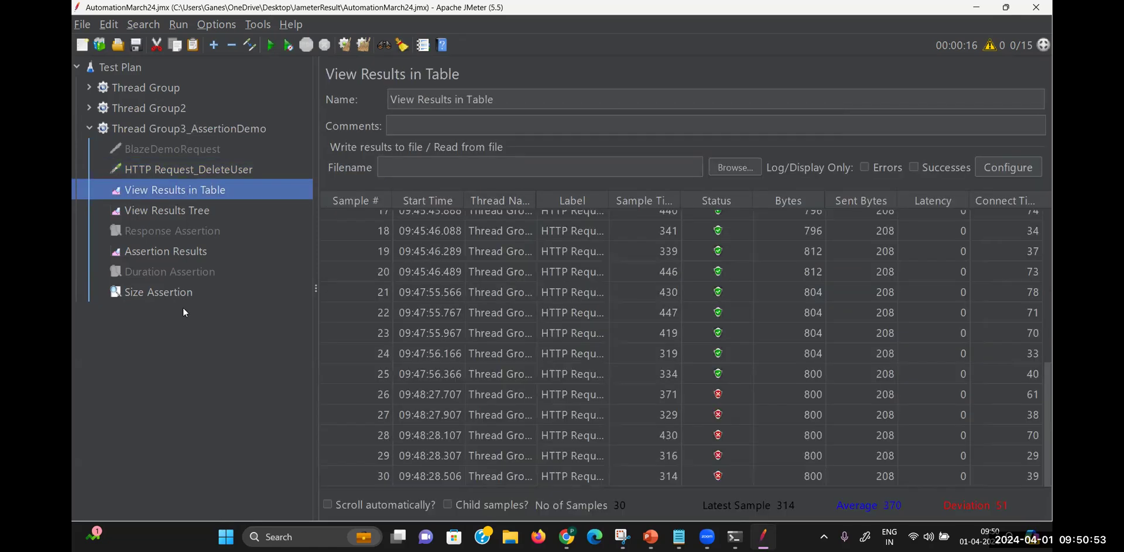
click(211, 125)
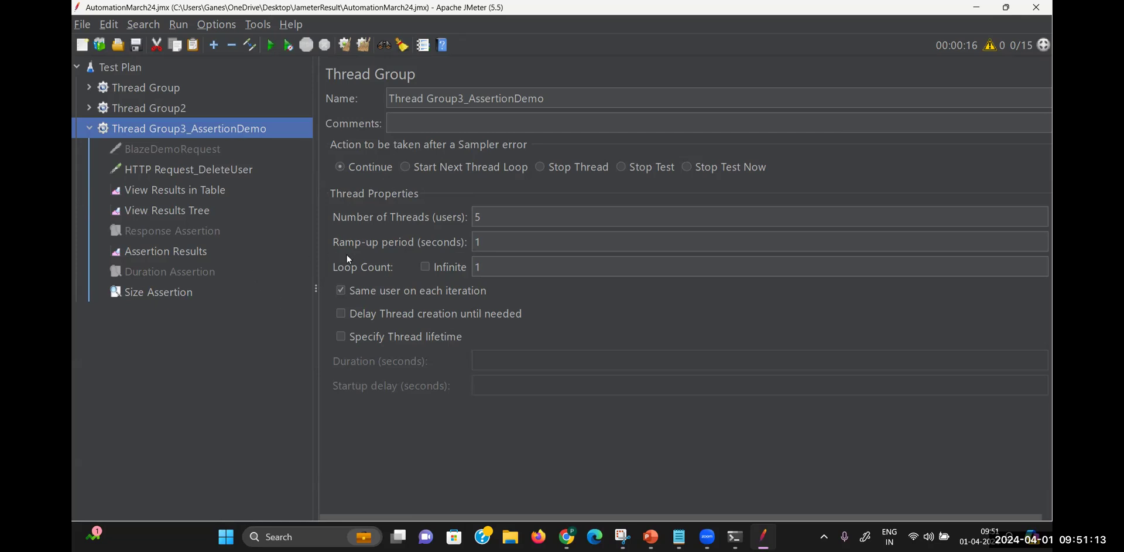
Review HTTP Request_DeleteUser's DELETE to reqres.in /api/users/2, then switch to Chrome
click(216, 170)
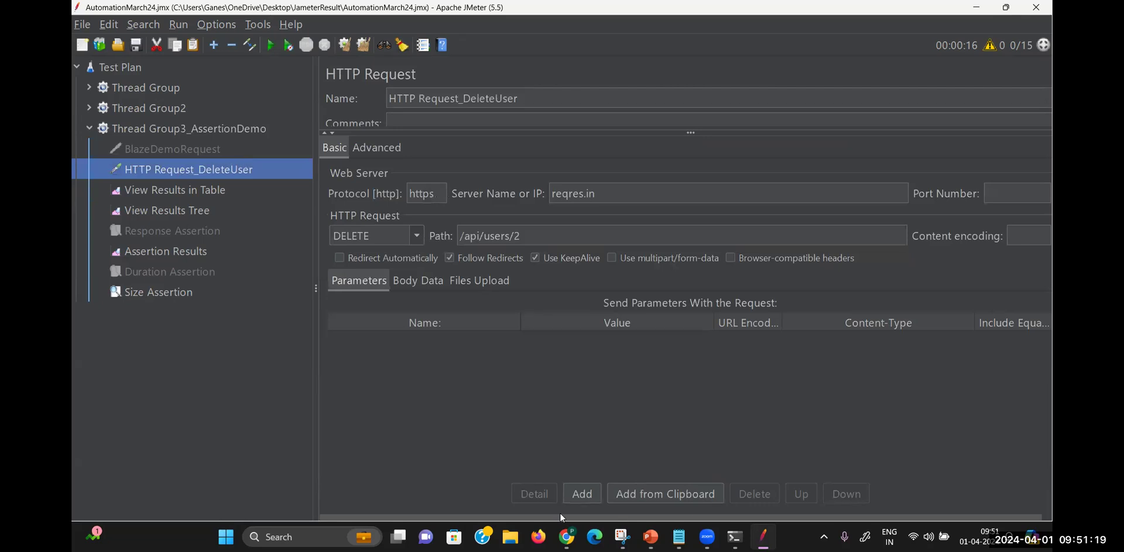
click(566, 535)
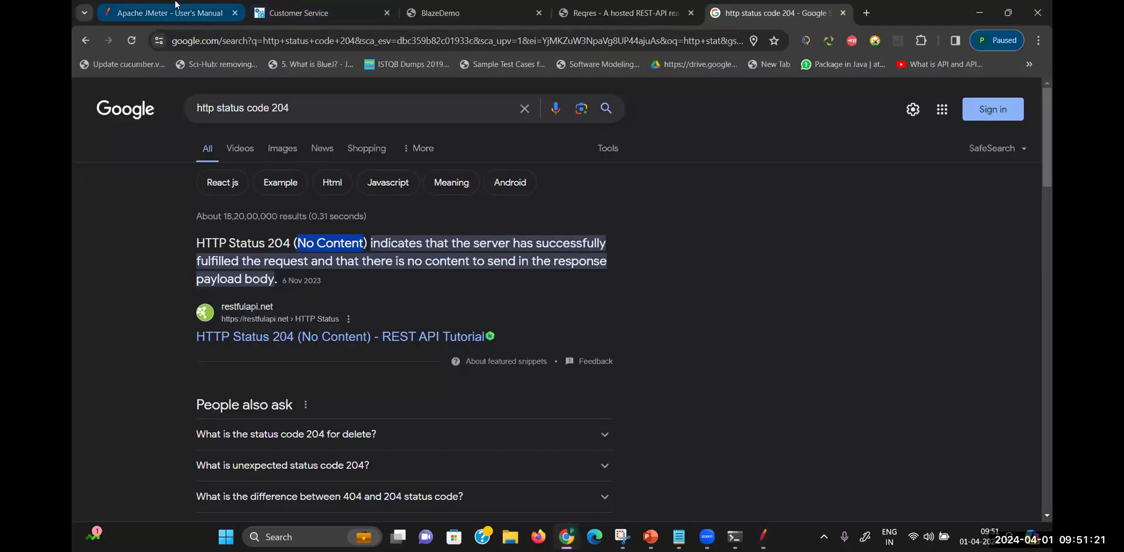
Open the '20. Functions and Variables' page from the JMeter User's Manual index
click(217, 18)
click(139, 314)
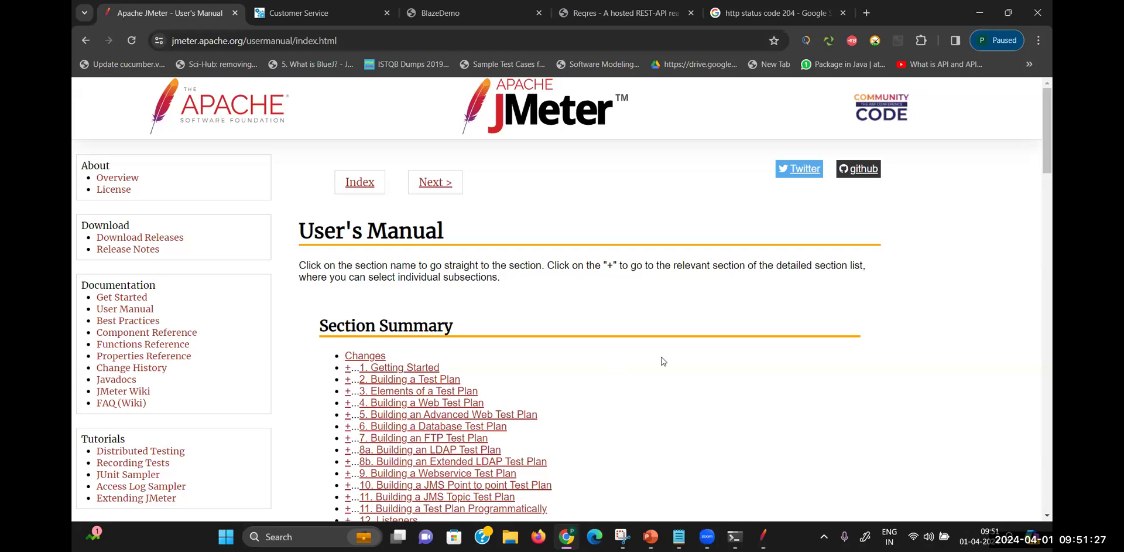
scroll(661, 360, down, 3)
scroll(663, 361, down, 2)
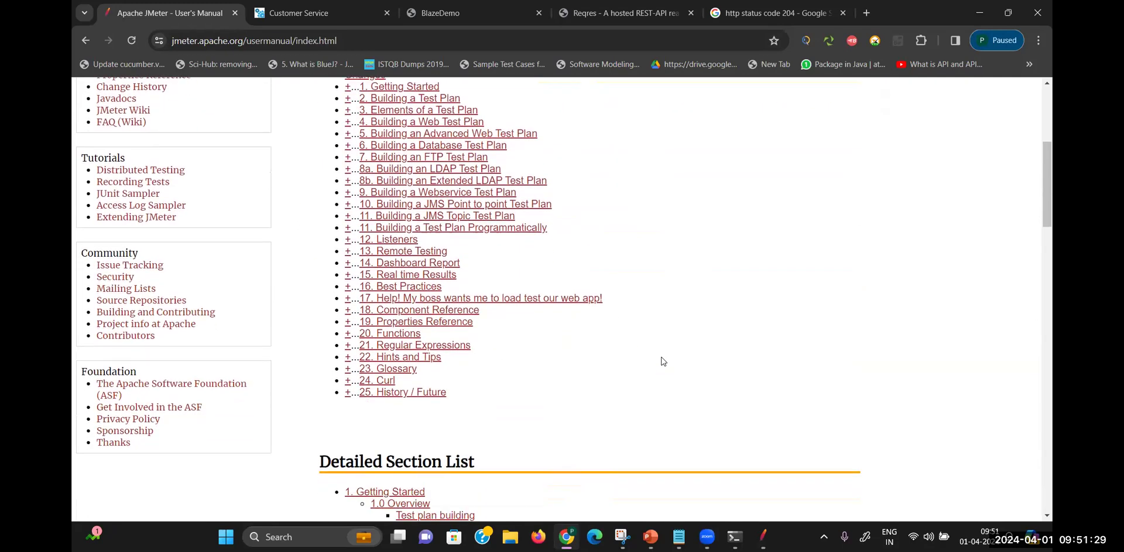
click(398, 335)
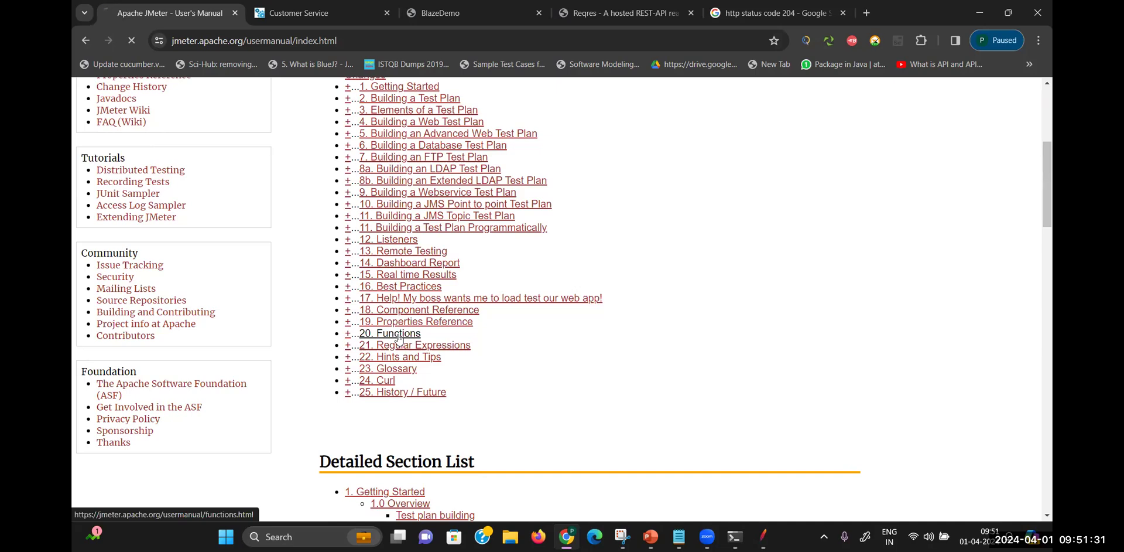
scroll(510, 320, up, 3)
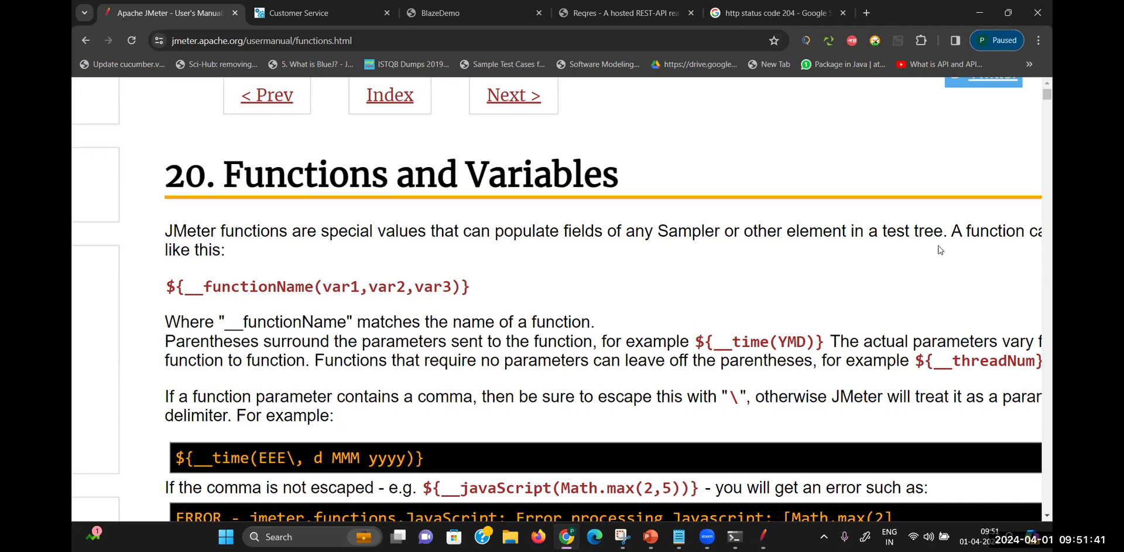
Highlight the sentence defining JMeter functions, then return to the JMeter test plan
drag(947, 231, 149, 231)
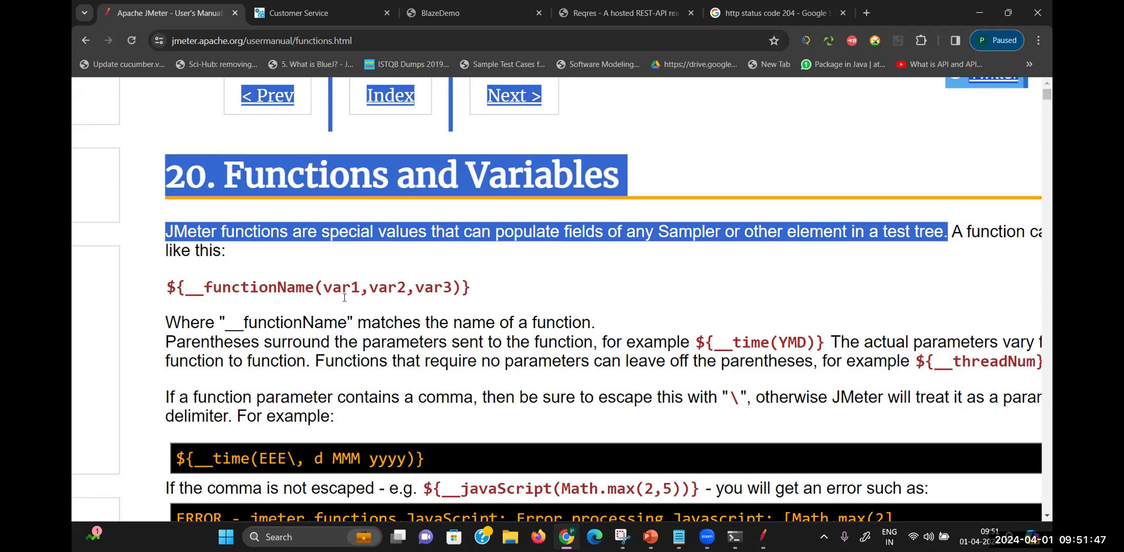
click(527, 259)
mouse_move(763, 537)
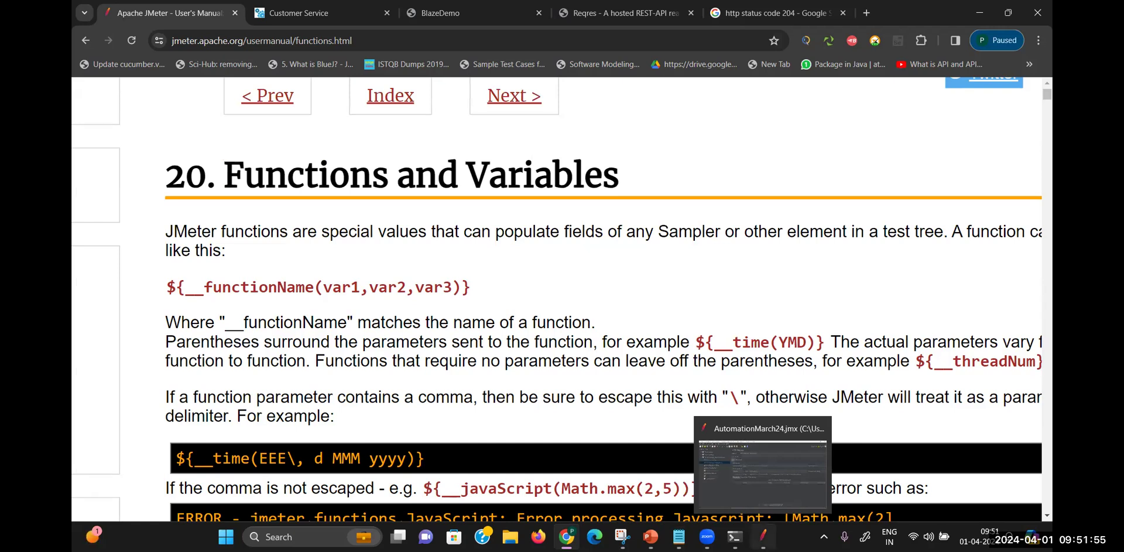
click(763, 472)
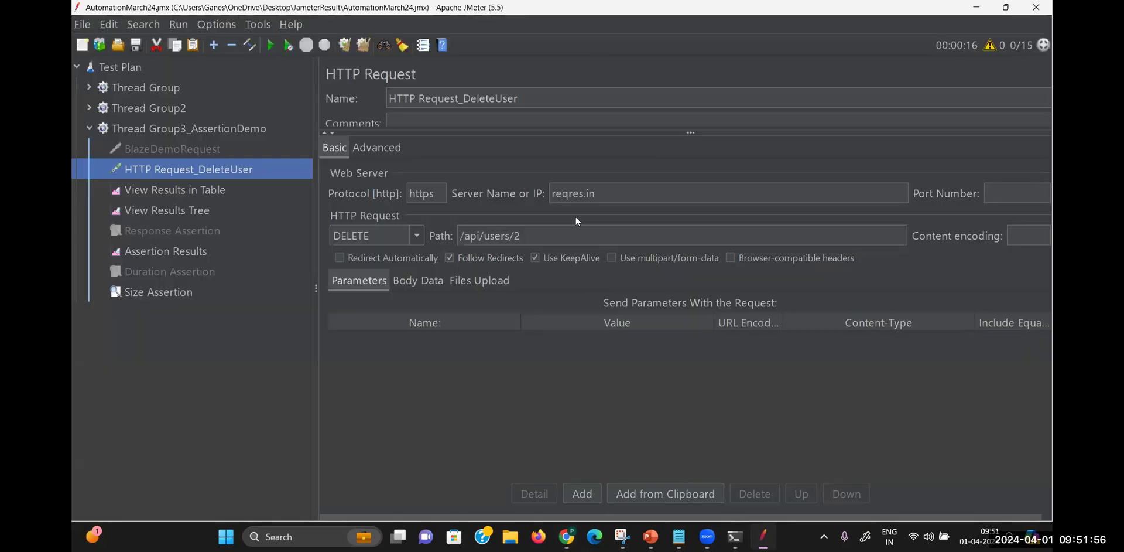
Widen the View Results Tree sample list, then bring up the Notepad functions notes
click(195, 211)
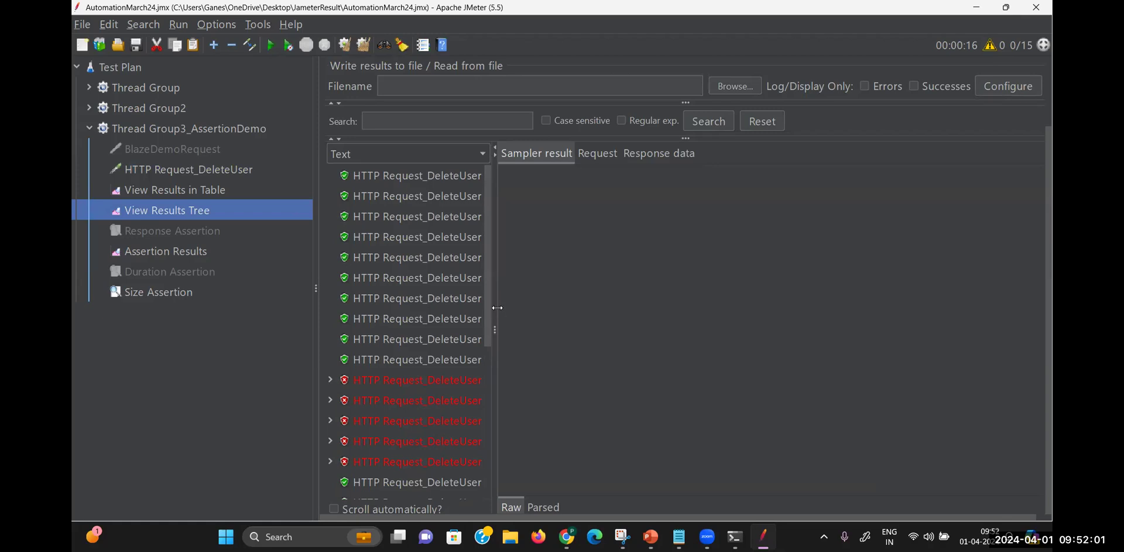
drag(497, 310, 630, 517)
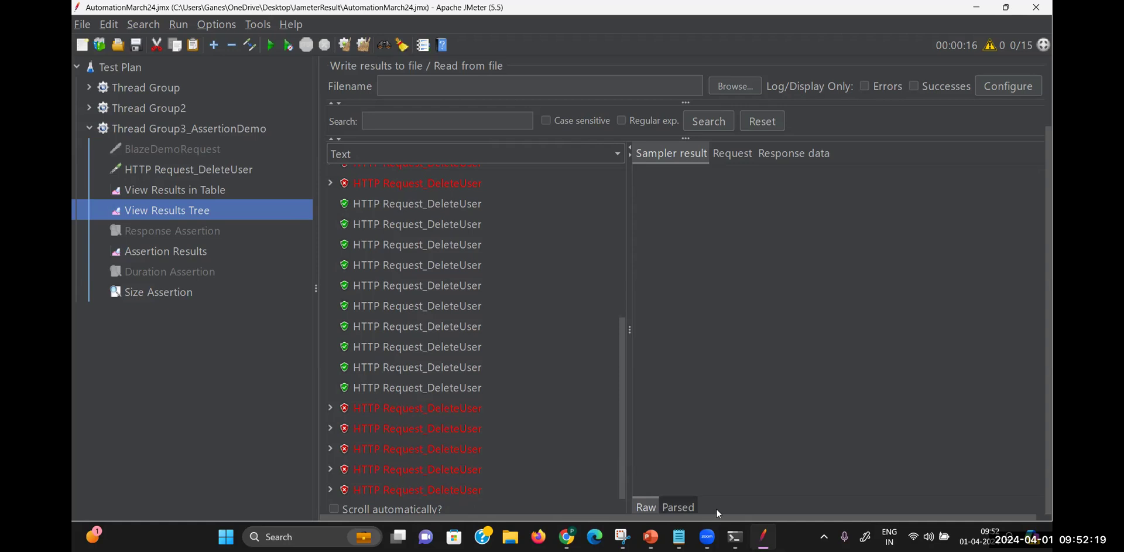
click(678, 537)
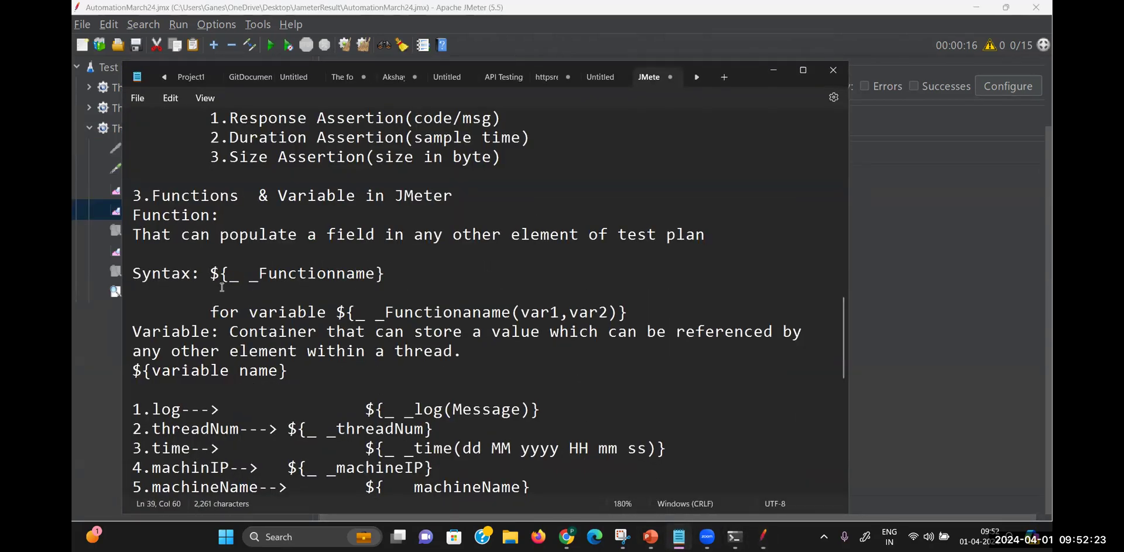
Highlight the Syntax line and the ${__log(Message)} example, then return to JMeter
drag(211, 273, 406, 274)
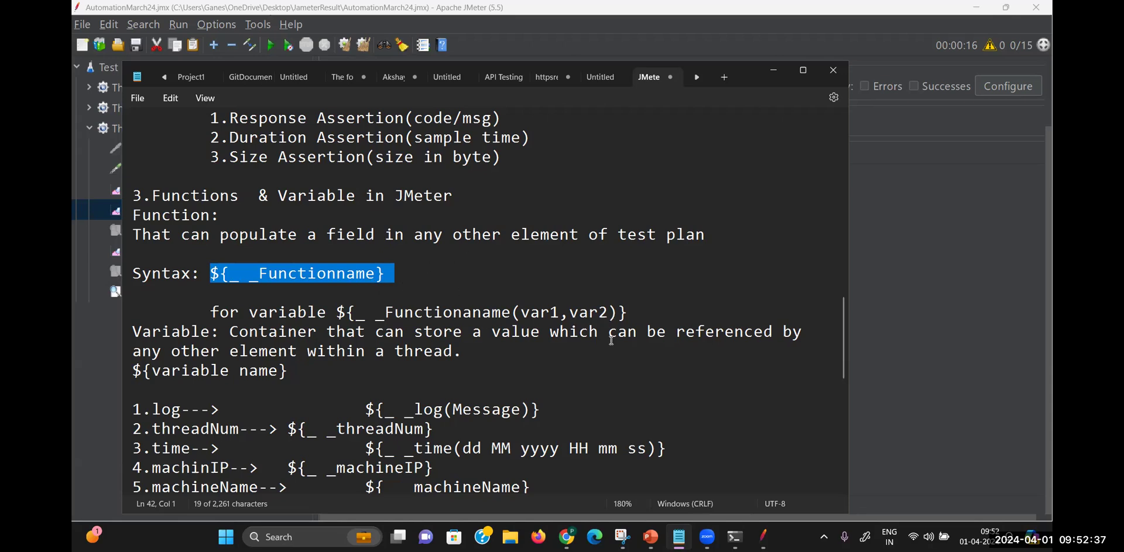
drag(542, 411, 374, 417)
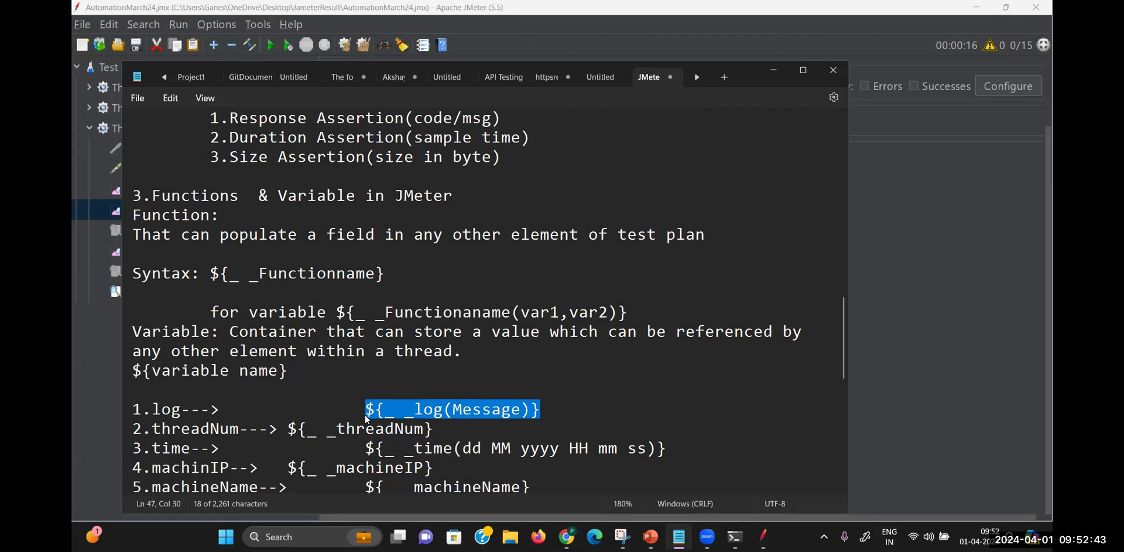
click(366, 415)
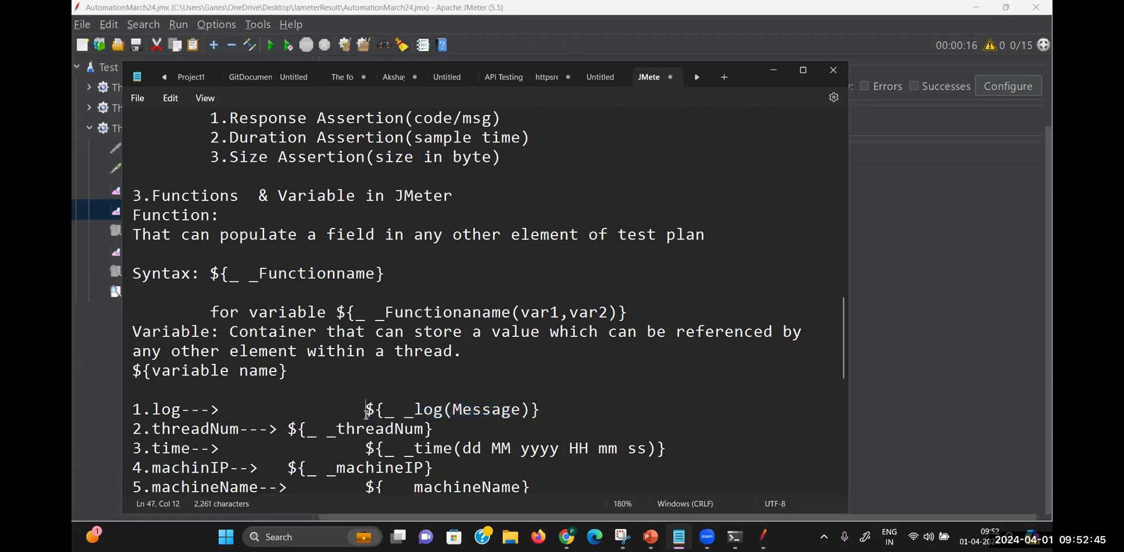
drag(366, 414, 547, 409)
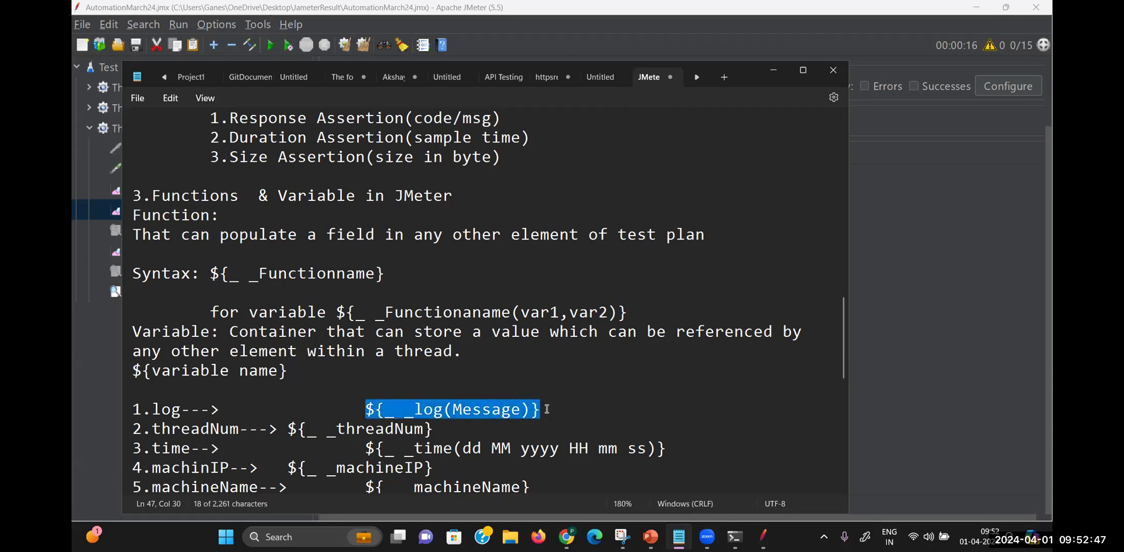
click(897, 342)
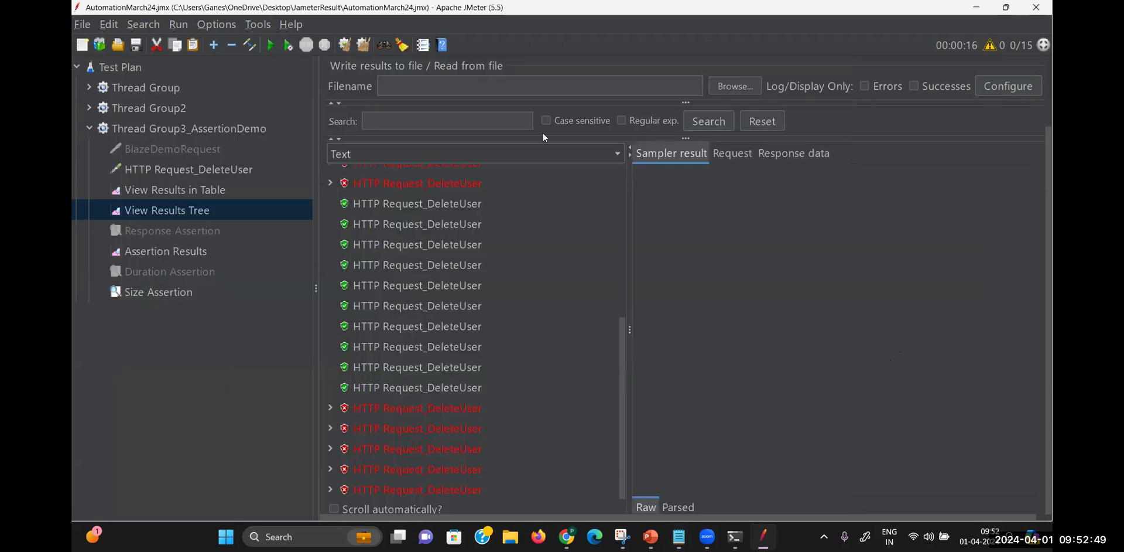
Append -${__log(This is Delete user API)} to the HTTP Request_DeleteUser name
click(169, 177)
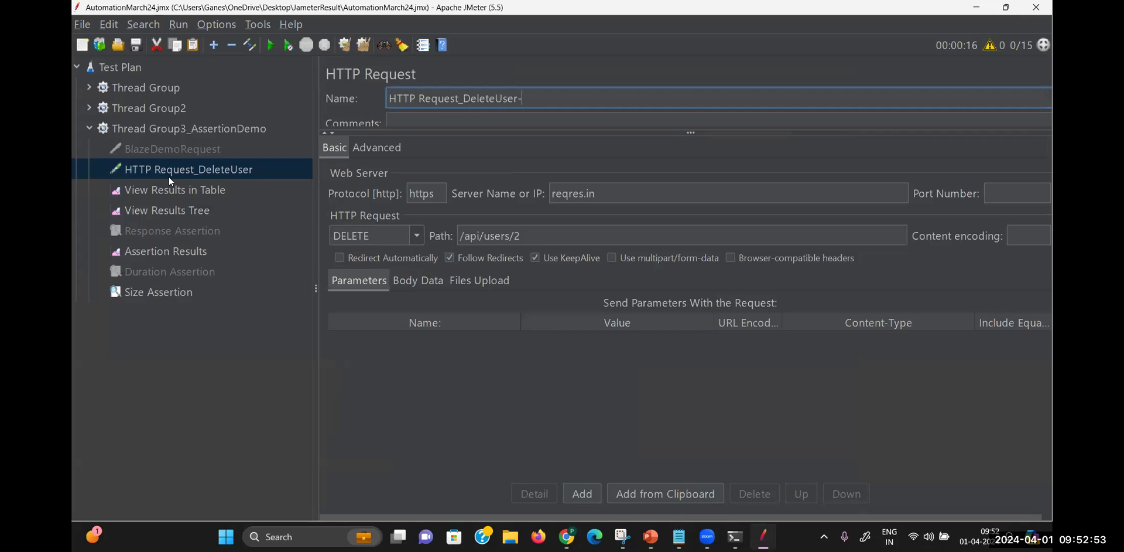
text(${__log(Message)})
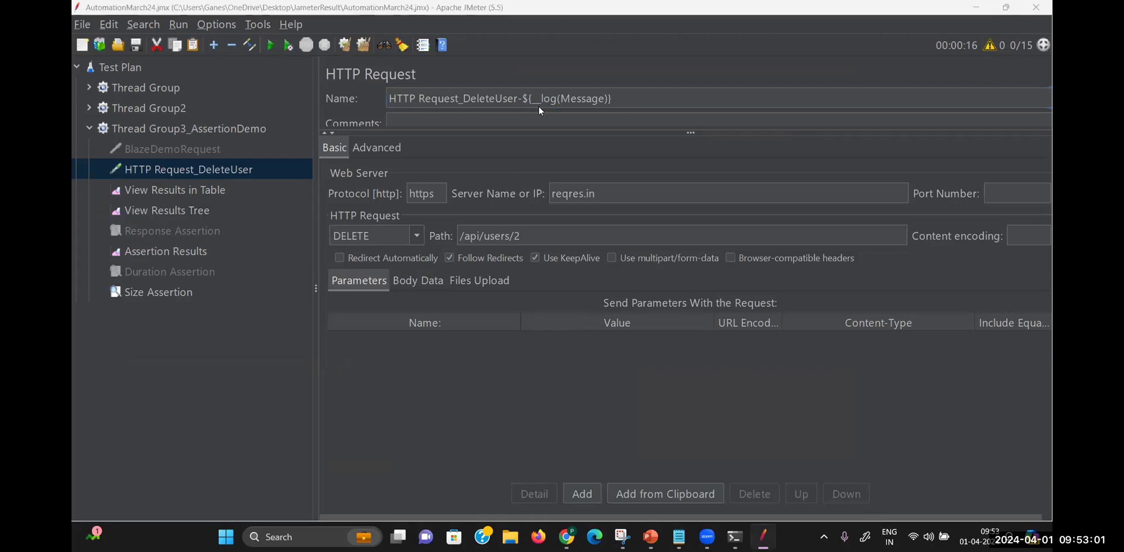
click(603, 97)
key(BackSpace)
key(BackSpace)
key(BackSpace)
key(BackSpace)
key(BackSpace)
key(BackSpace)
key(BackSpace)
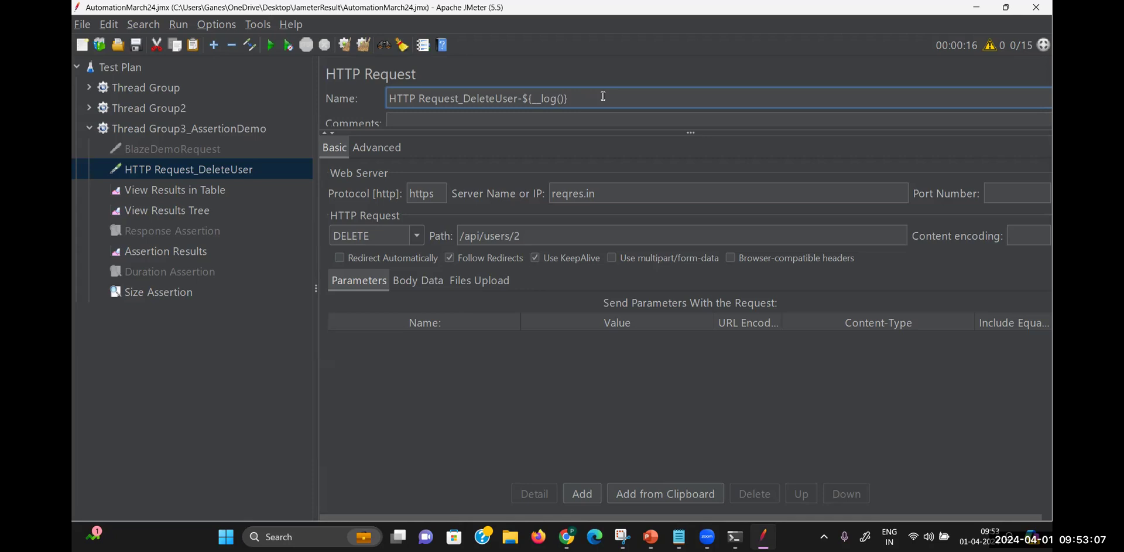
text(Thi s is)
key(BackSpace)
key(BackSpace)
key(BackSpace)
key(BackSpace)
key(BackSpace)
text(s is Delete user API)
Clear all previous results and disable the Size Assertion
click(206, 209)
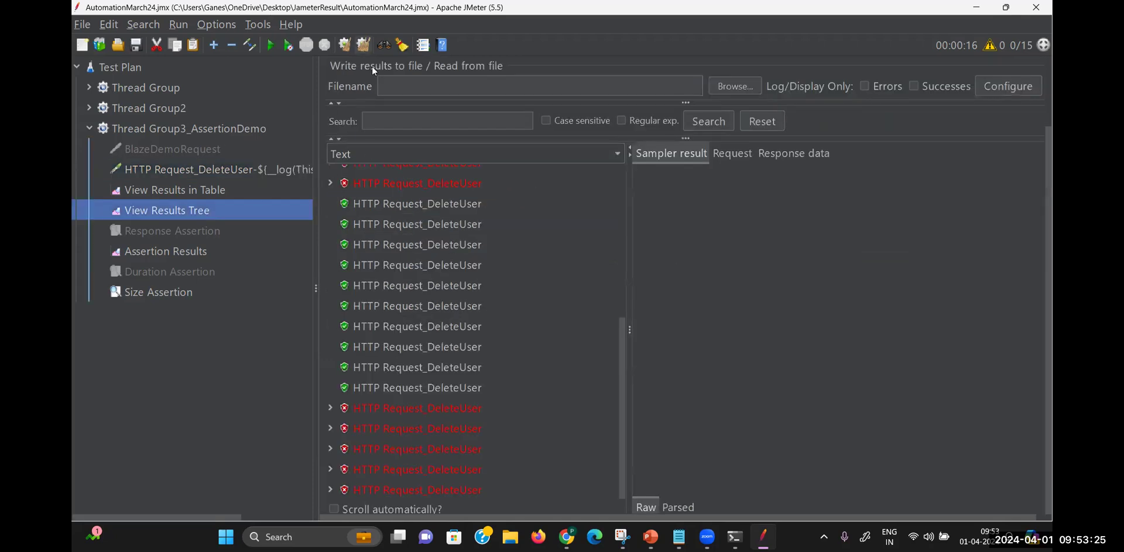
key(ctrl+e)
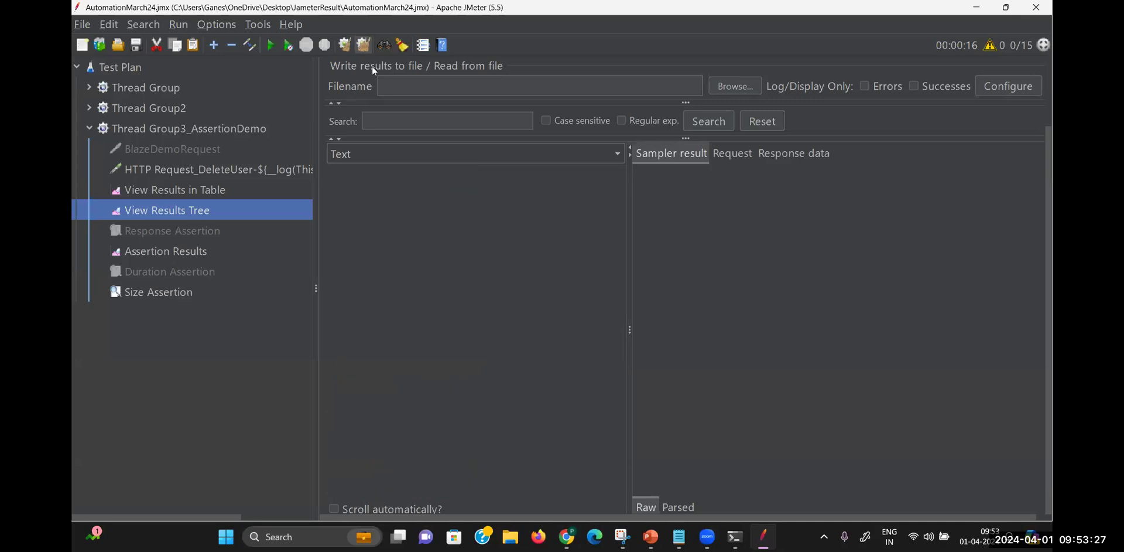
key(ctrl+r)
right_click(184, 294)
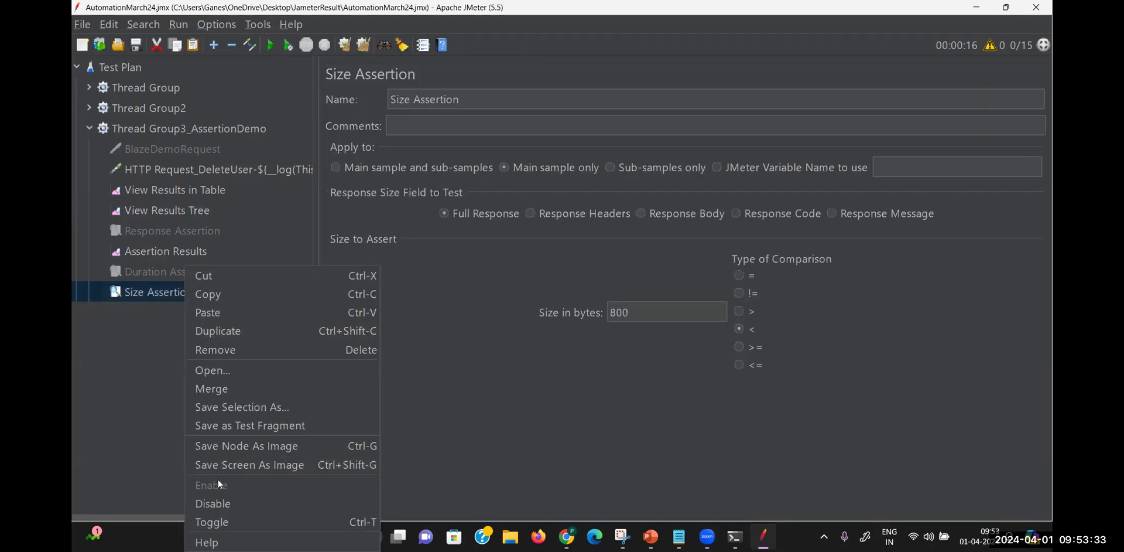
click(218, 504)
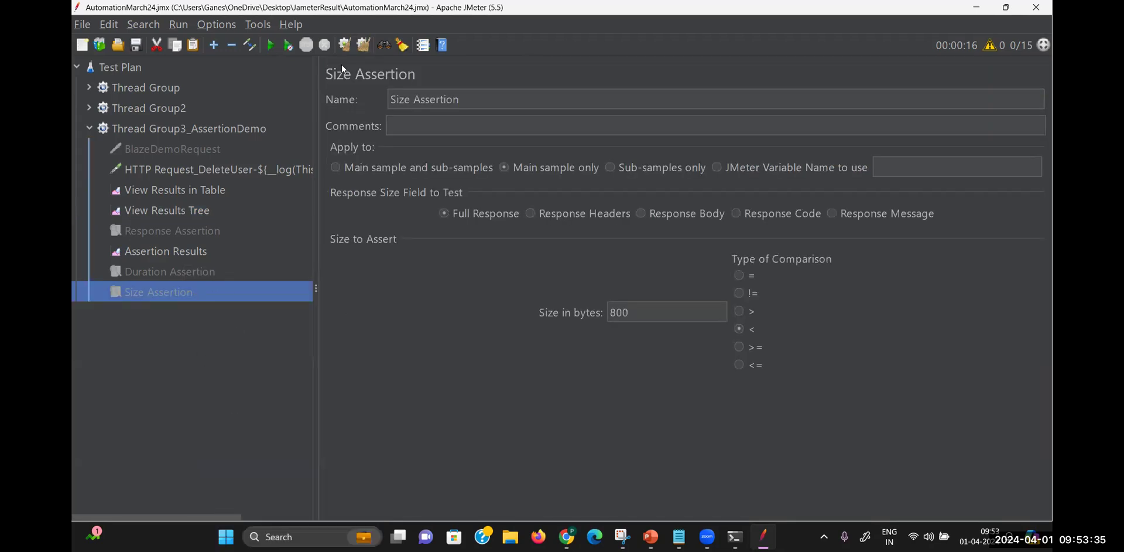
Run the test and check the five passing 'This is Delete user API' samples
click(270, 45)
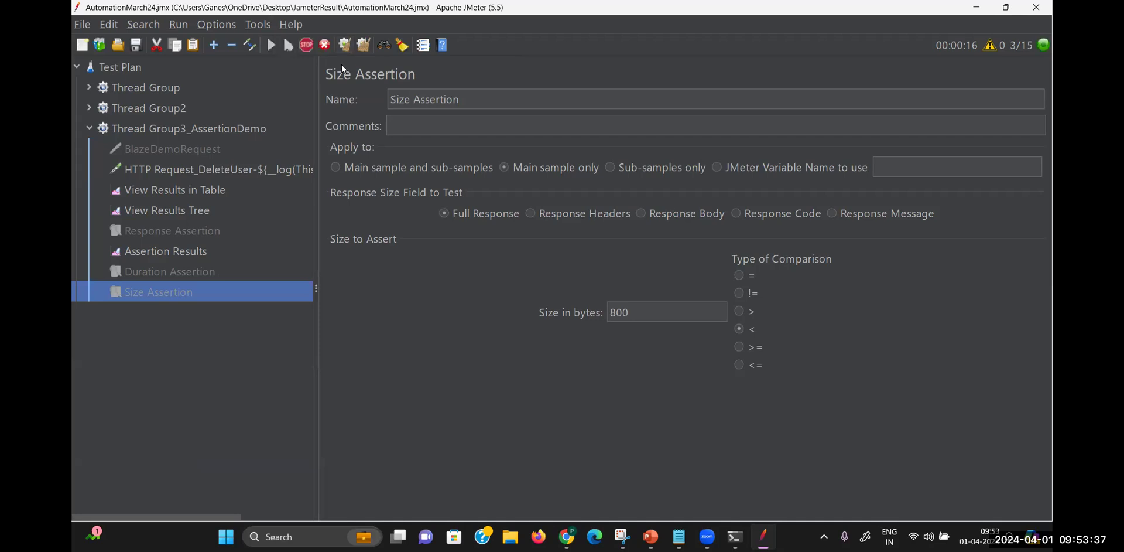
click(195, 192)
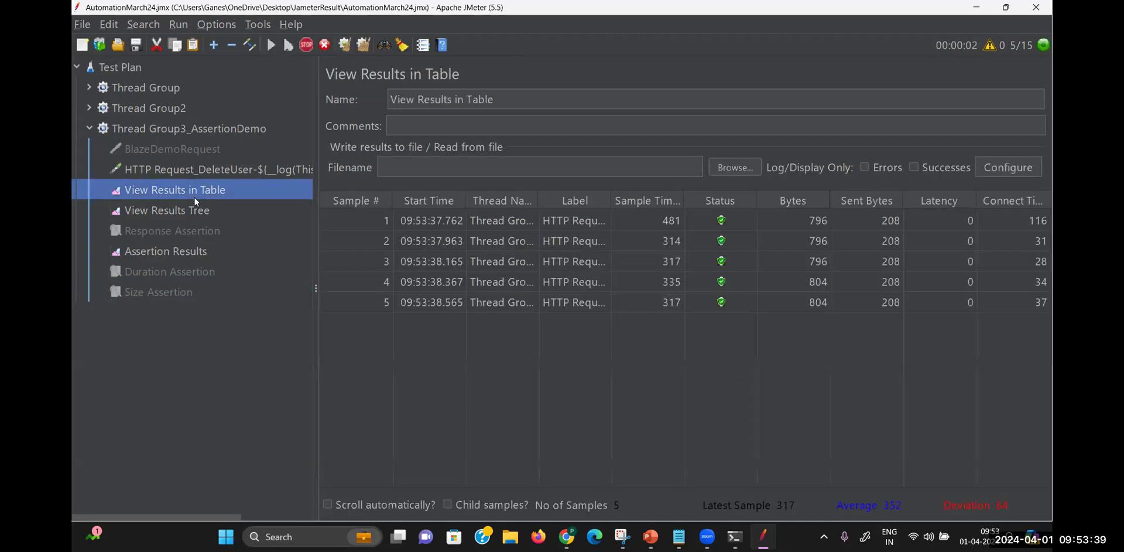
click(195, 210)
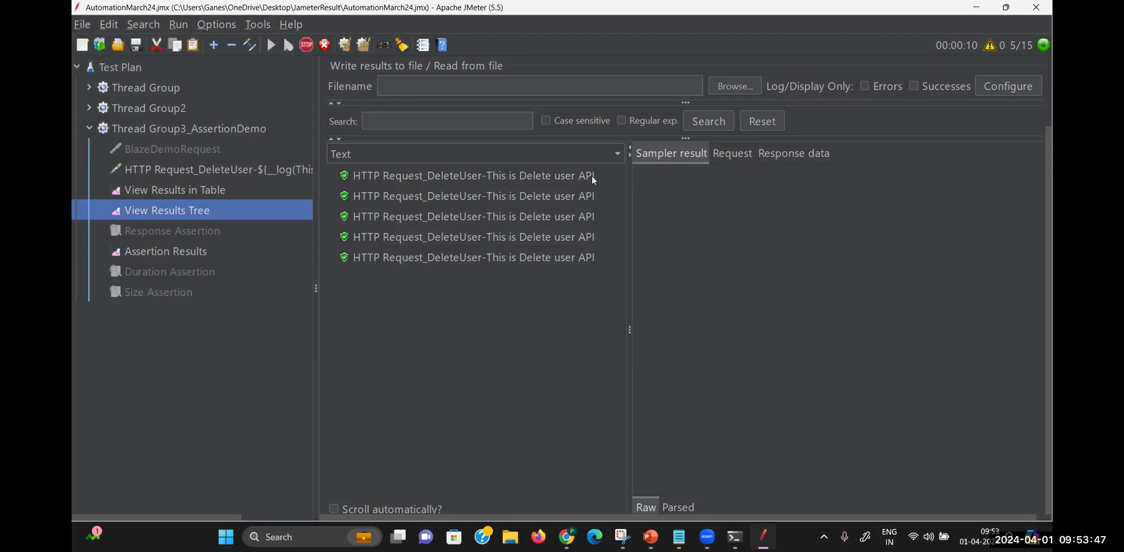
click(222, 171)
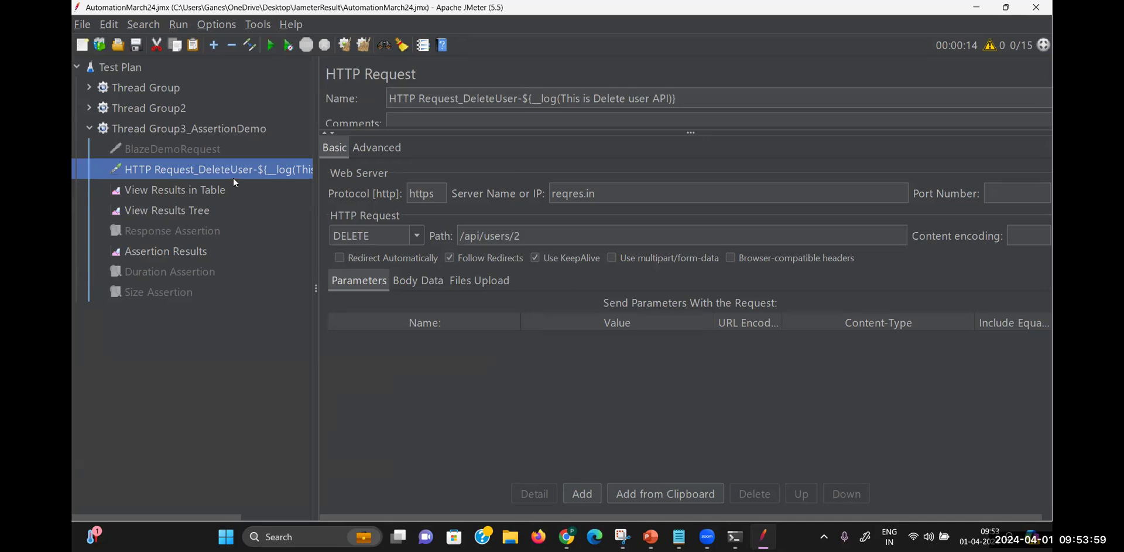
click(219, 131)
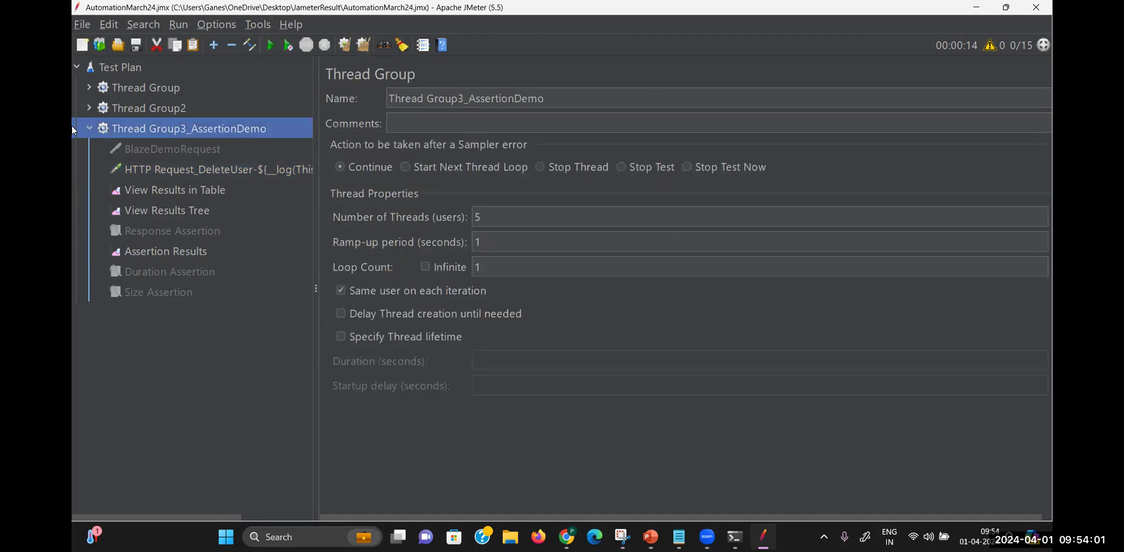
Collapse the Thread Group3_AssertionDemo node in the tree
click(93, 127)
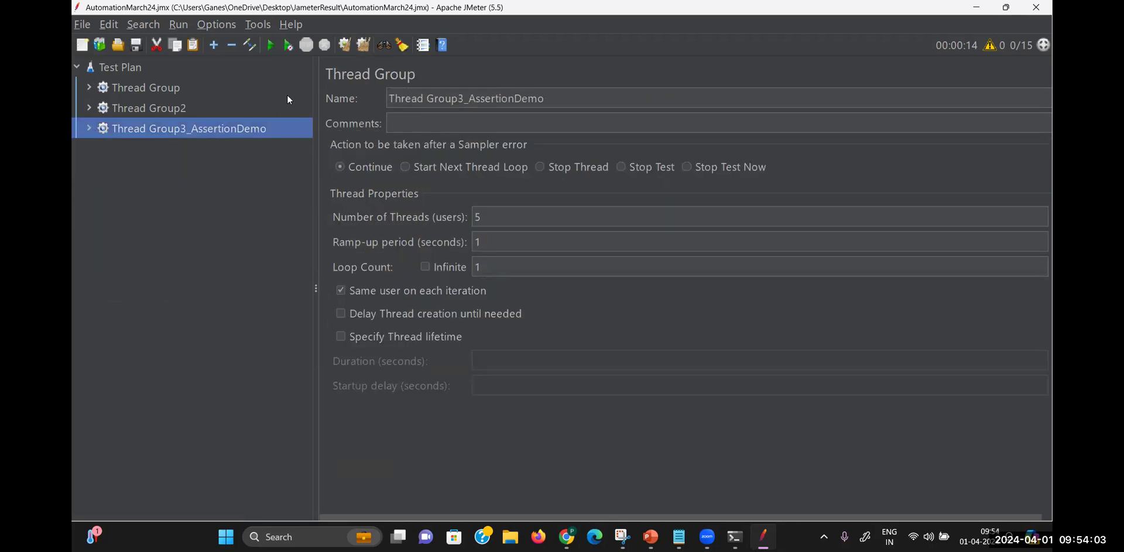
click(85, 25)
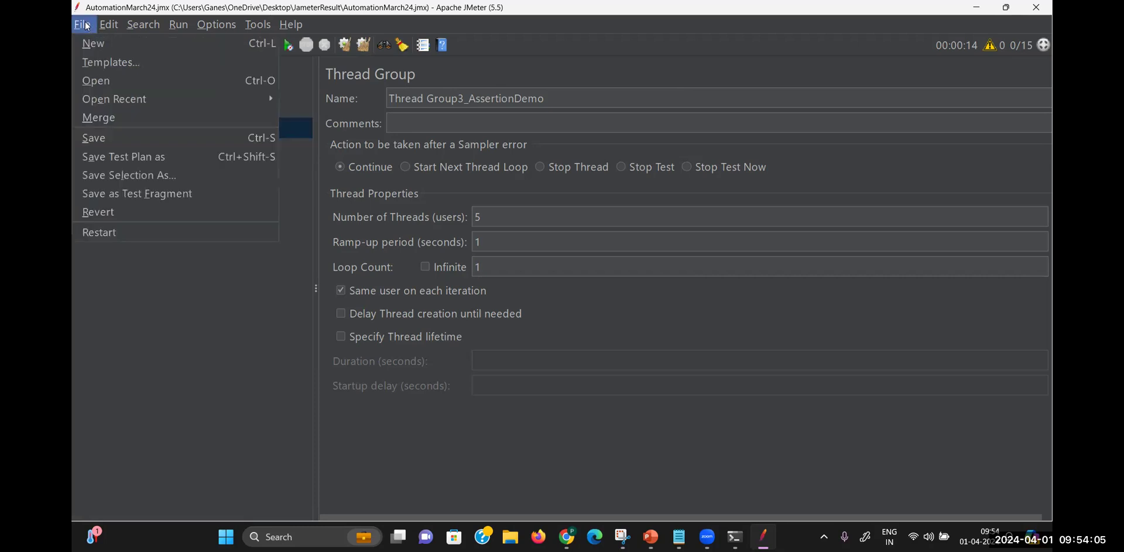
click(305, 129)
click(93, 124)
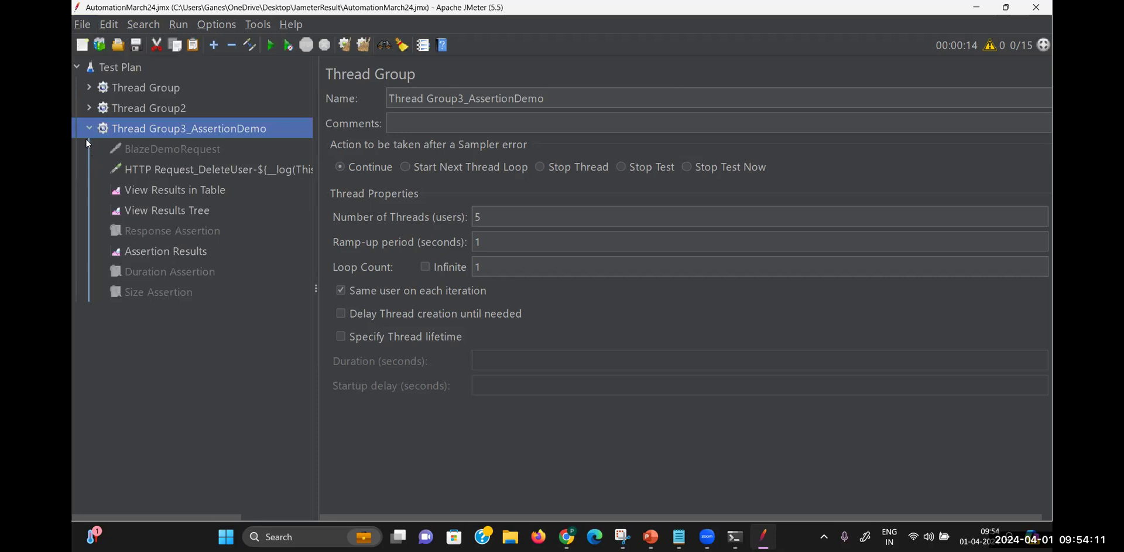
click(89, 128)
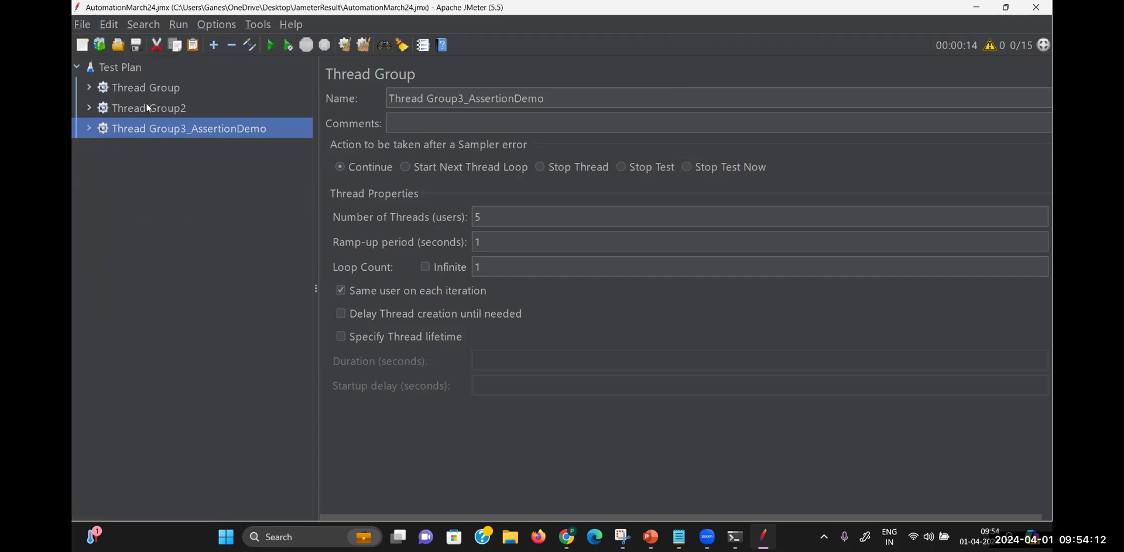
Add a new Thread Group to the Test Plan named Thread Group_FunctionsDemo
right_click(135, 72)
mouse_move(219, 79)
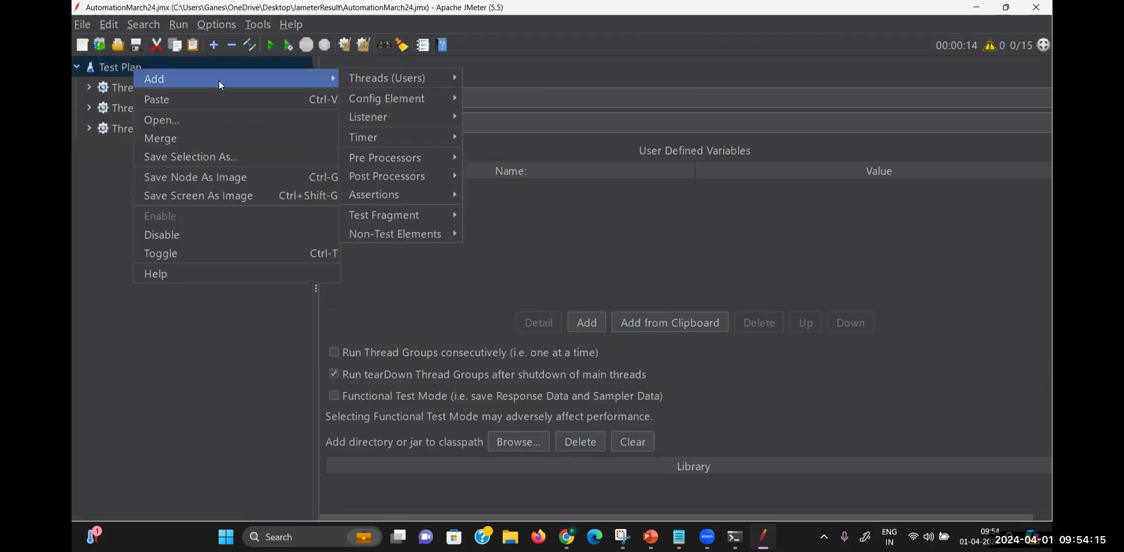
mouse_move(436, 78)
click(508, 98)
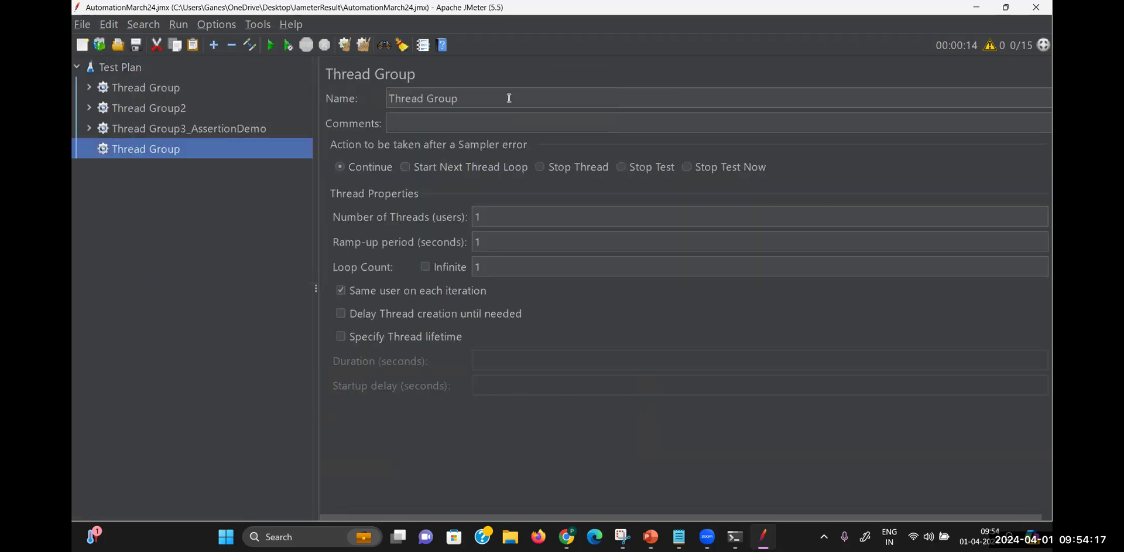
click(478, 100)
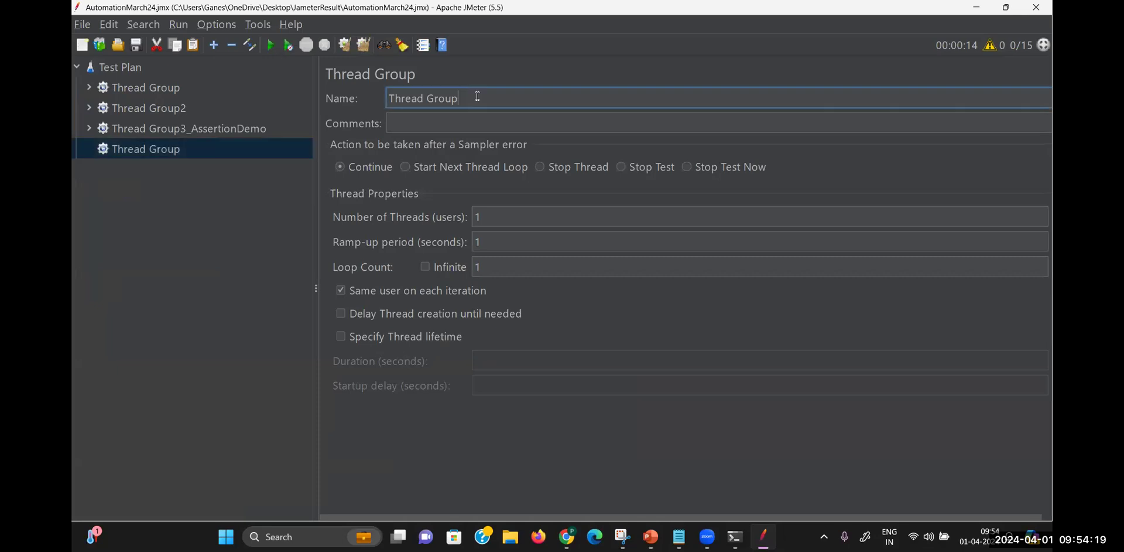
text(_FunctionsDemo)
click(165, 150)
Add an HTTP Request sampler to Thread Group_FunctionsDemo
right_click(167, 151)
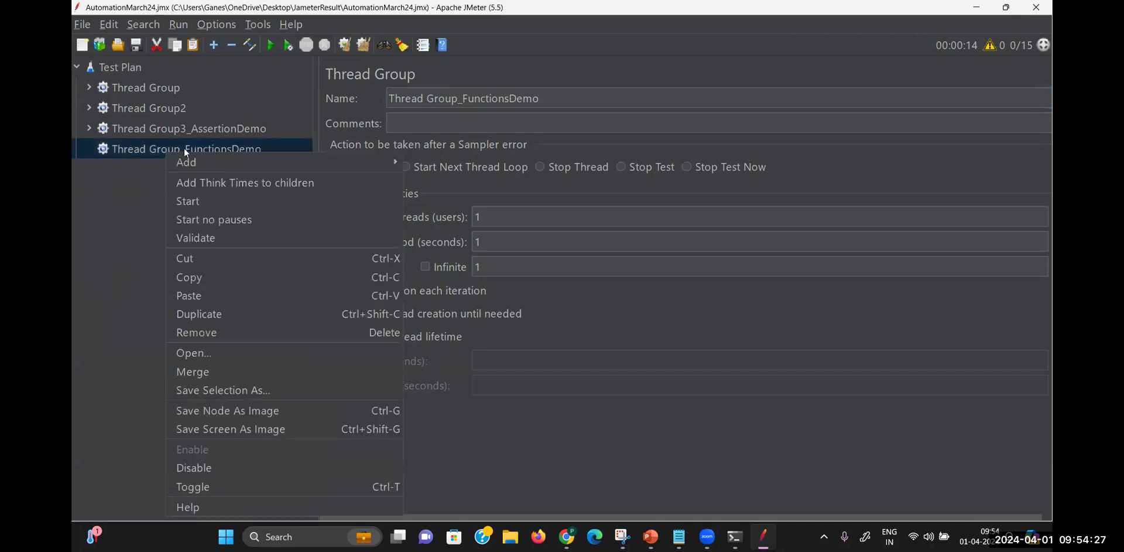
mouse_move(209, 159)
mouse_move(437, 158)
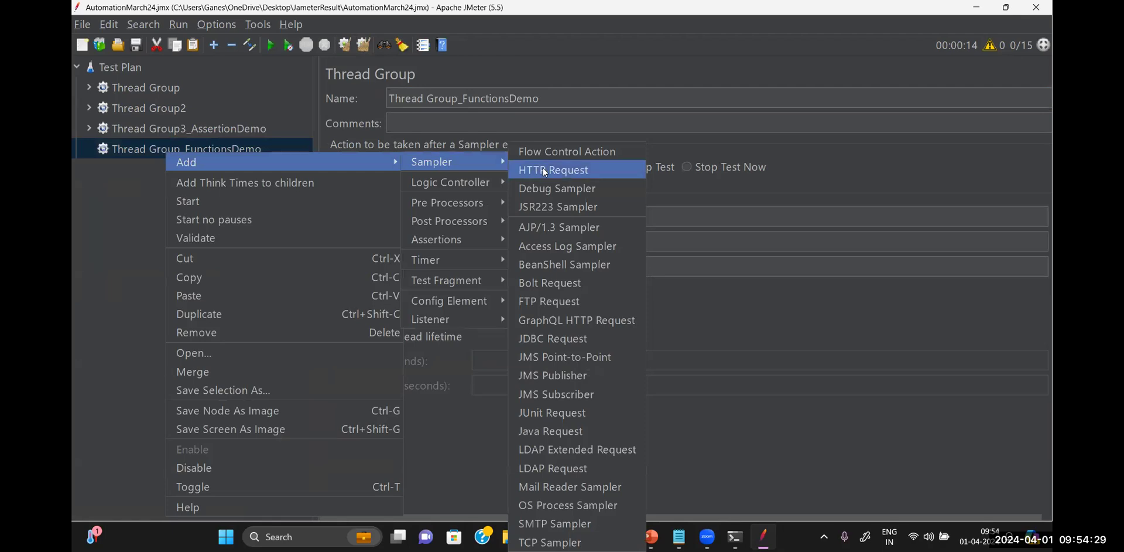
click(543, 167)
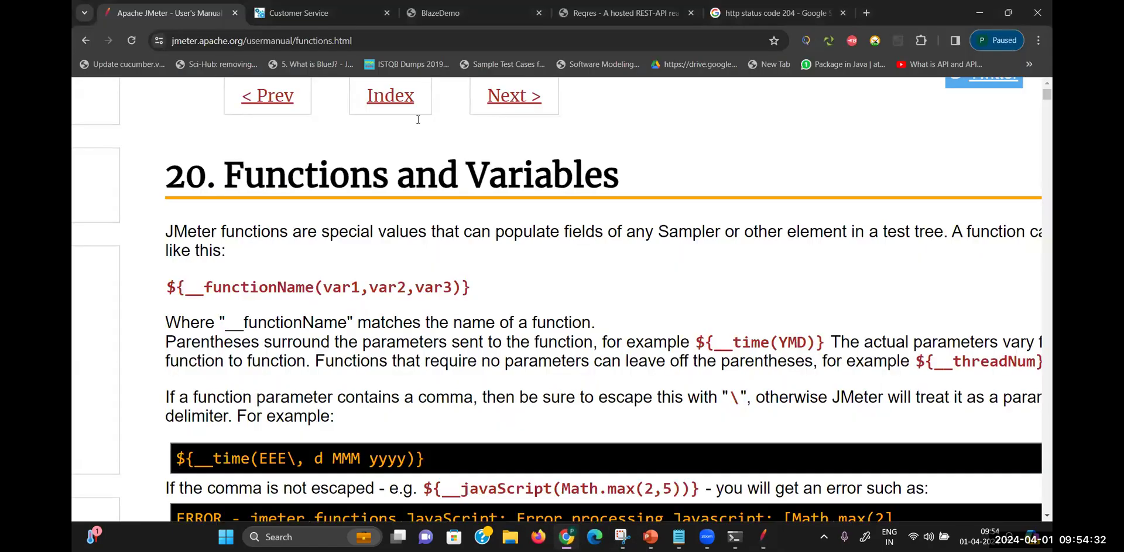
Select the blazedemo.com address in Chrome's BlazeDemo tab
key(alt+Tab)
click(451, 7)
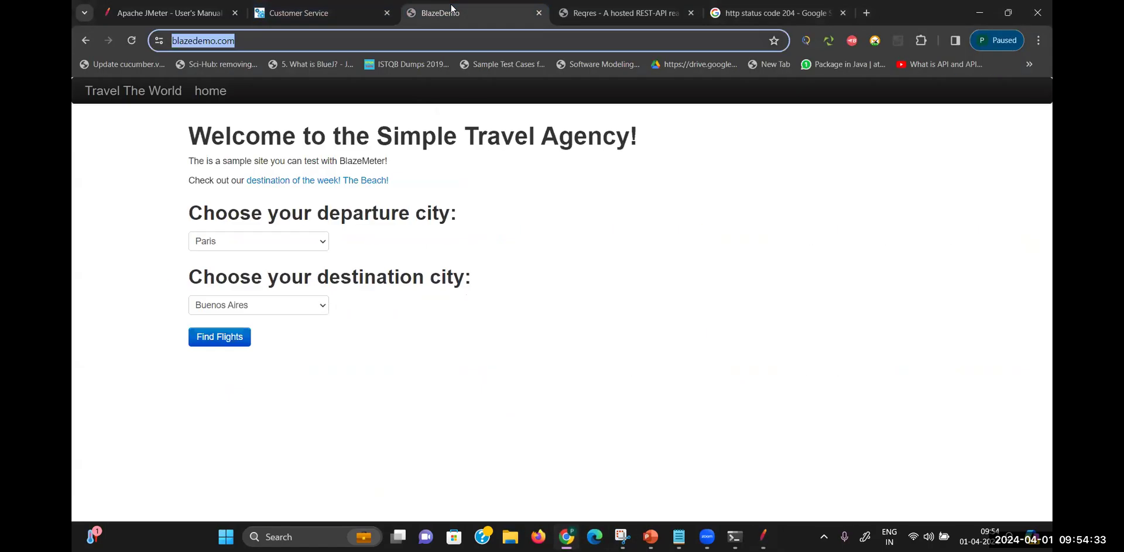
key(ctrl+a)
key(ctrl+c)
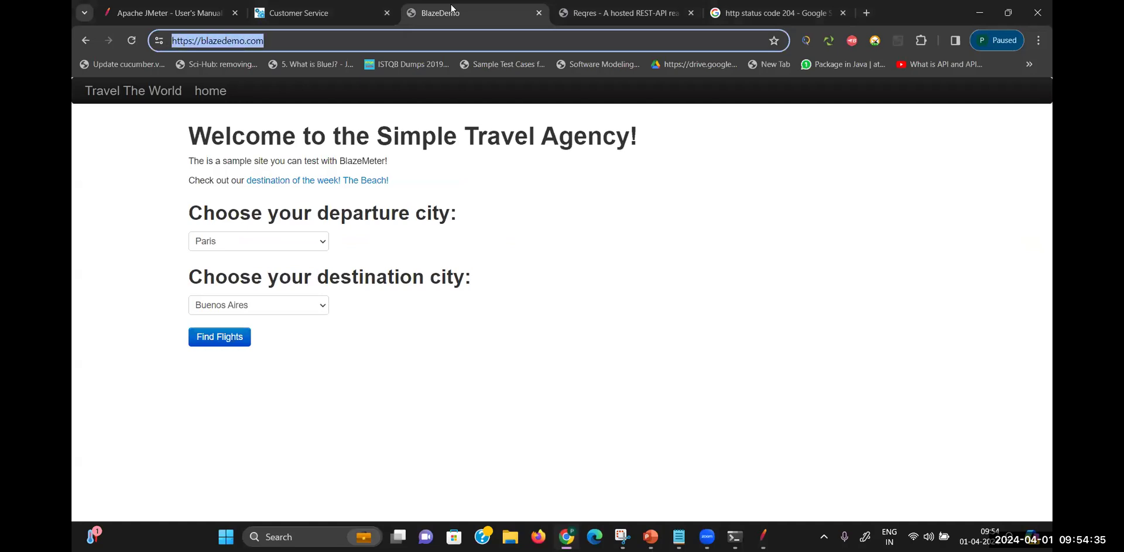
Set the HTTP Request to protocol https, server blazedemo.com, path /
key(alt+Tab)
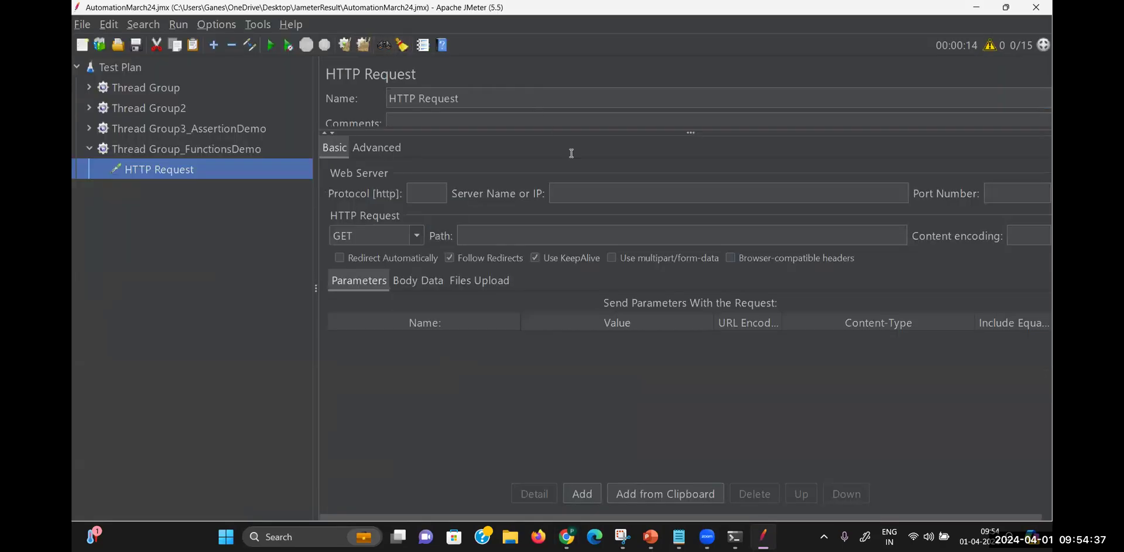
click(579, 192)
key(ctrl+v)
key(BackSpace)
click(571, 238)
text(/)
click(591, 195)
key(BackSpace)
key(BackSpace)
key(BackSpace)
key(BackSpace)
key(BackSpace)
key(BackSpace)
key(BackSpace)
key(BackSpace)
click(423, 199)
text(https)
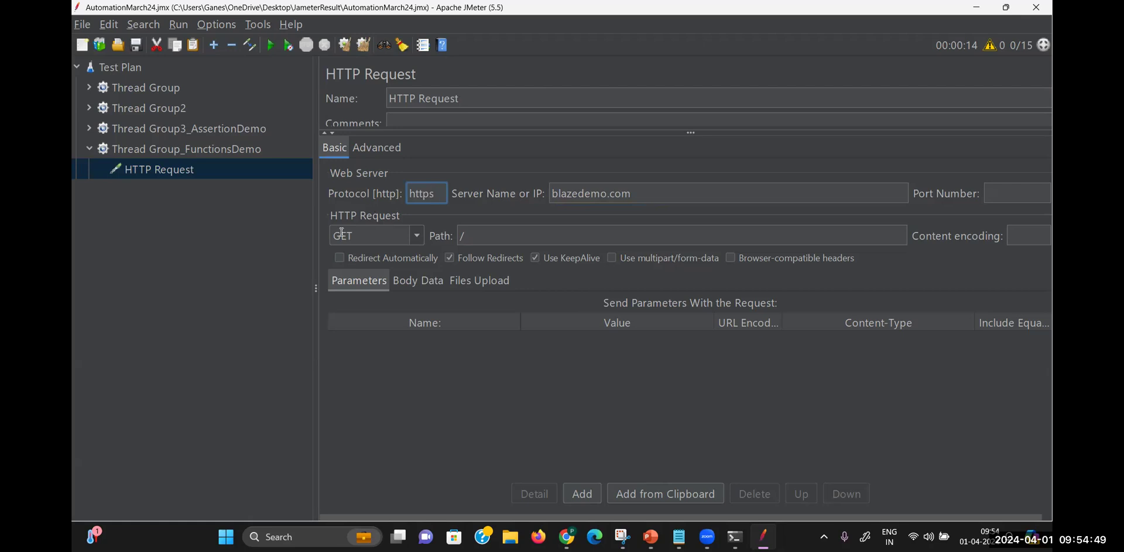
click(174, 167)
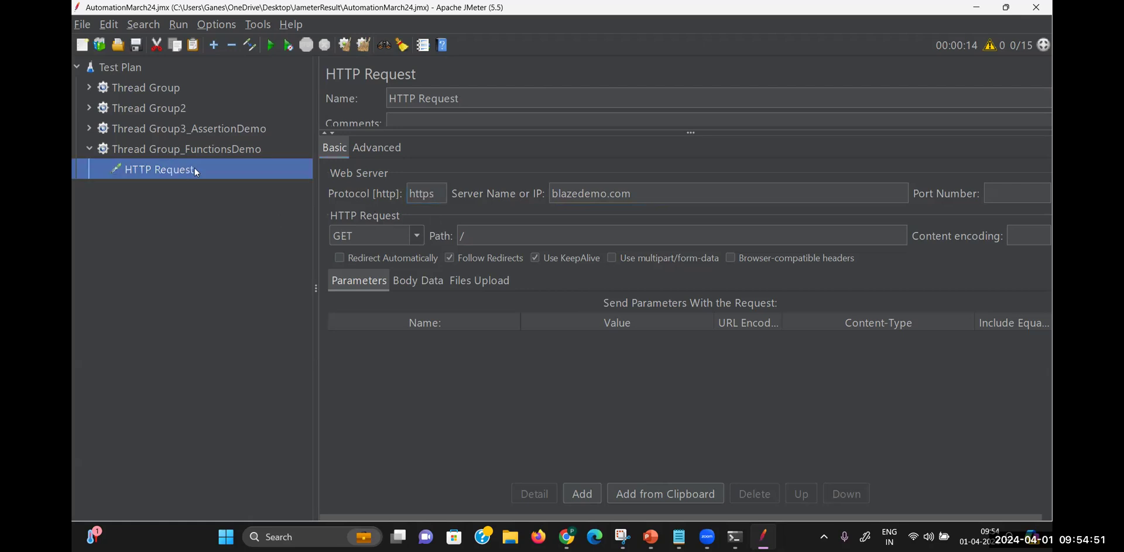
Append -${__log(This BlazeDemo Request)} to the new HTTP Request's Name field
click(472, 100)
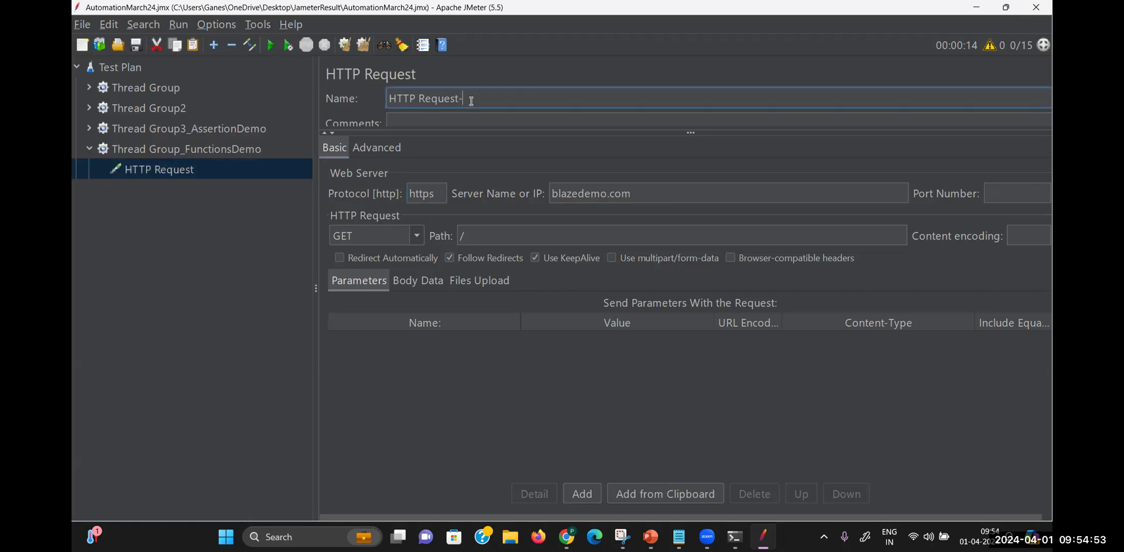
text(-${o)
key(BackSpace)
text(__lo)
text(g(")
text(Thi sis)
key(BackSpace)
key(BackSpace)
key(BackSpace)
key(BackSpace)
key(BackSpace)
text(s BlazeDemp)
key(BackSpace)
key(BackSpace)
text(o Request)
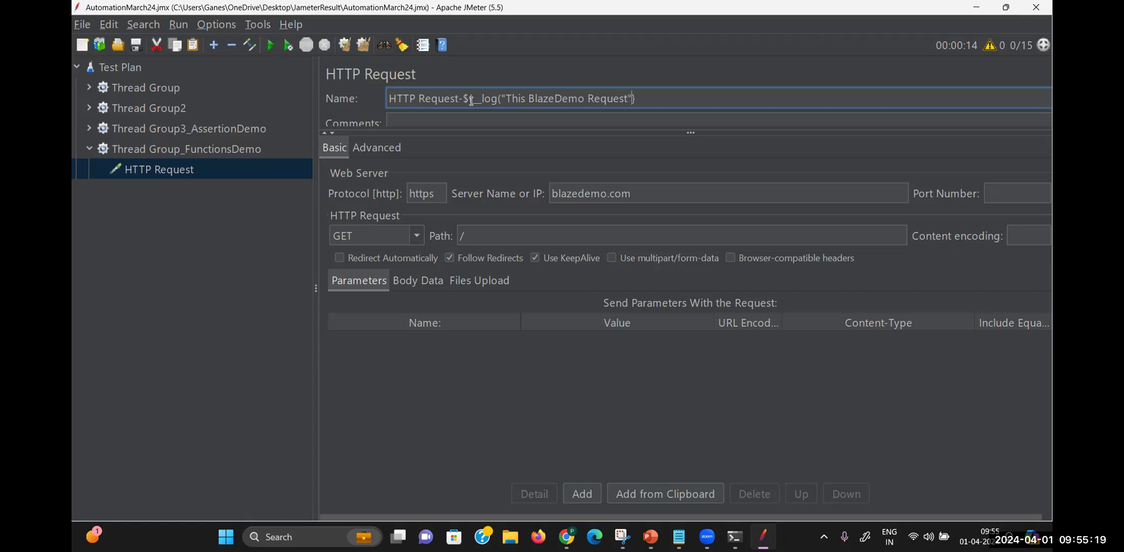
click(504, 98)
key(BackSpace)
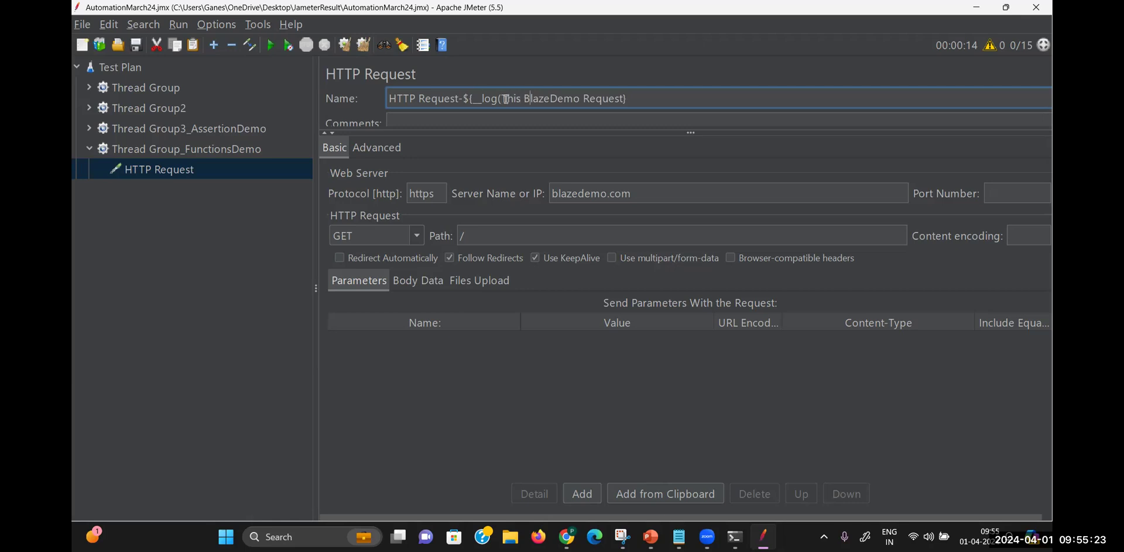
text())
Add a View Results Tree listener to Thread Group_FunctionsDemo and run the test
right_click(185, 149)
mouse_move(351, 159)
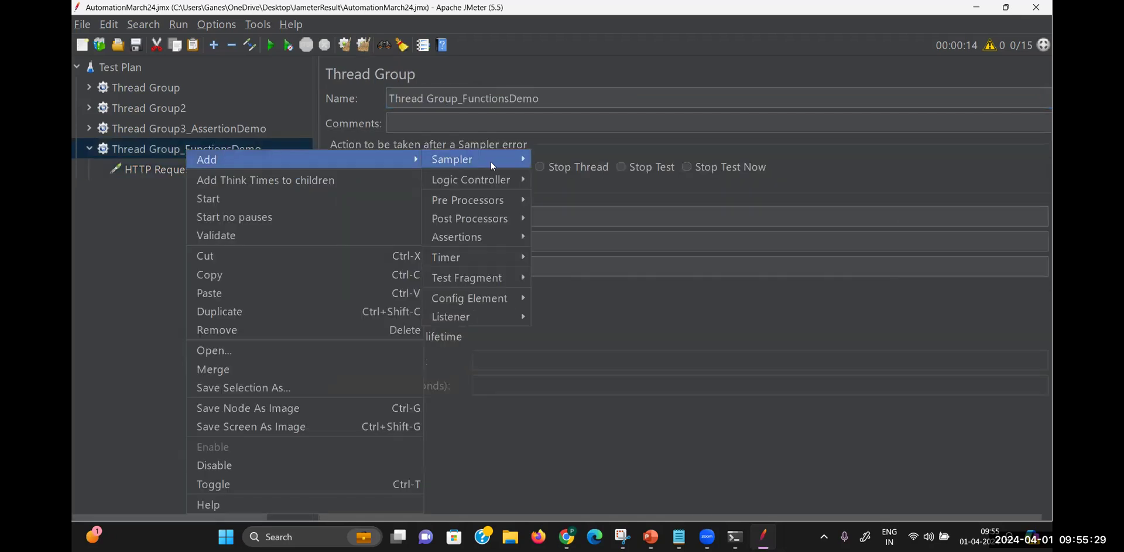
mouse_move(424, 160)
mouse_move(476, 316)
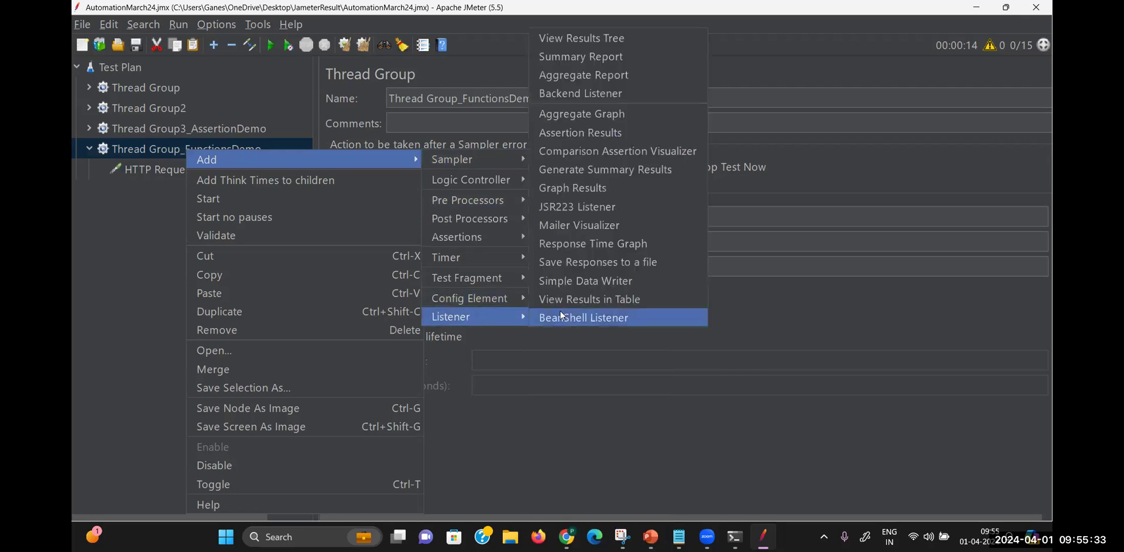
click(592, 45)
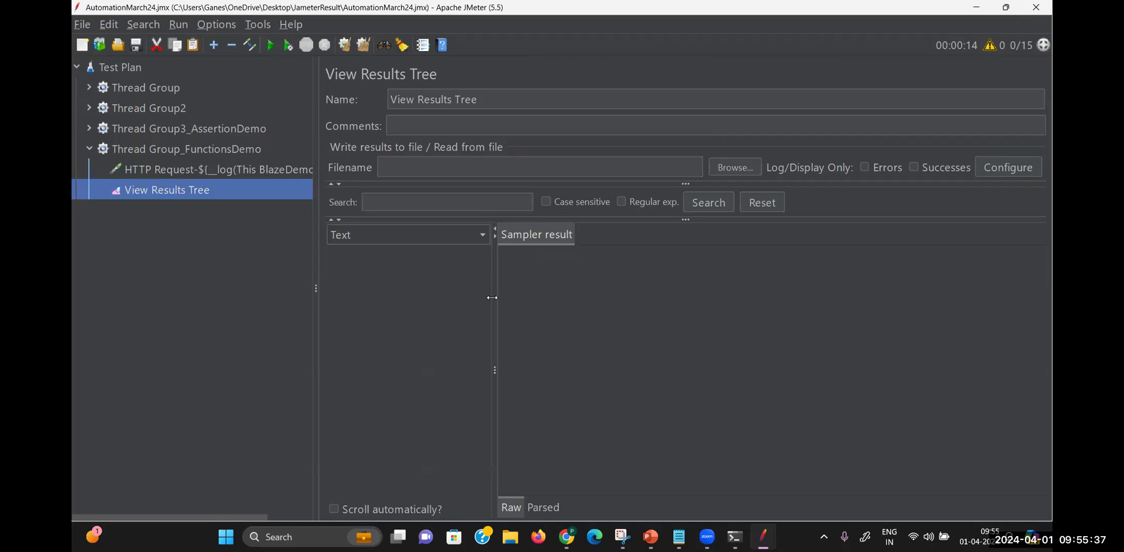
drag(493, 298, 592, 298)
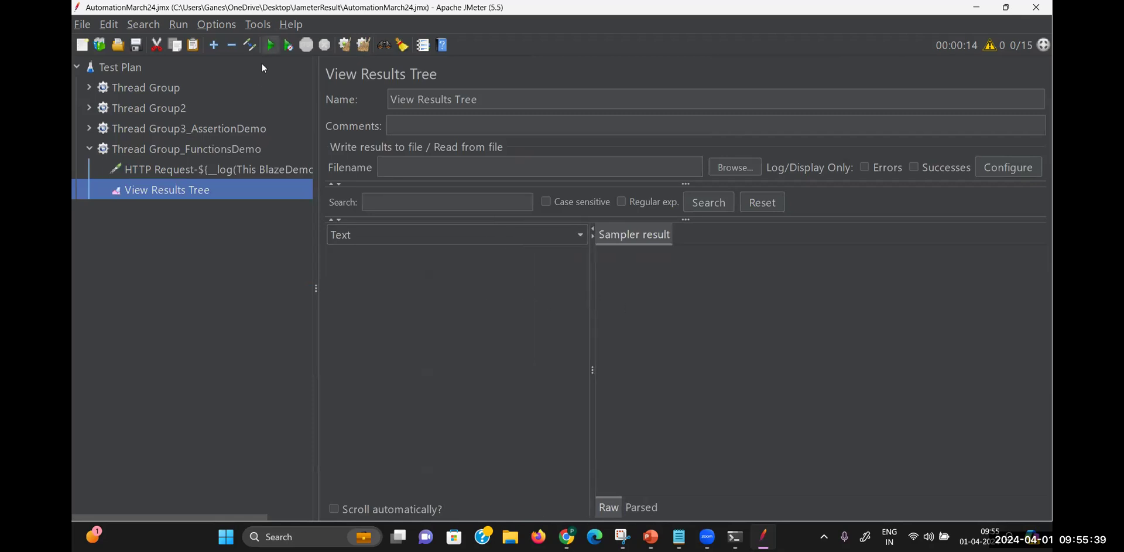
key(ctrl+r)
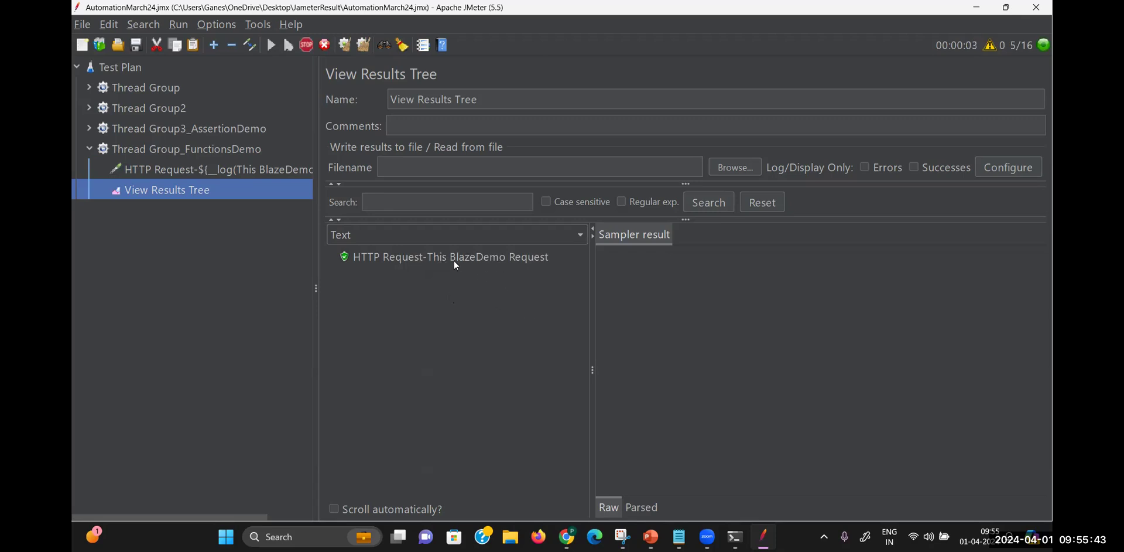
Change the log message to 'This is BlazeDemo Request', save, and rerun the test
click(244, 166)
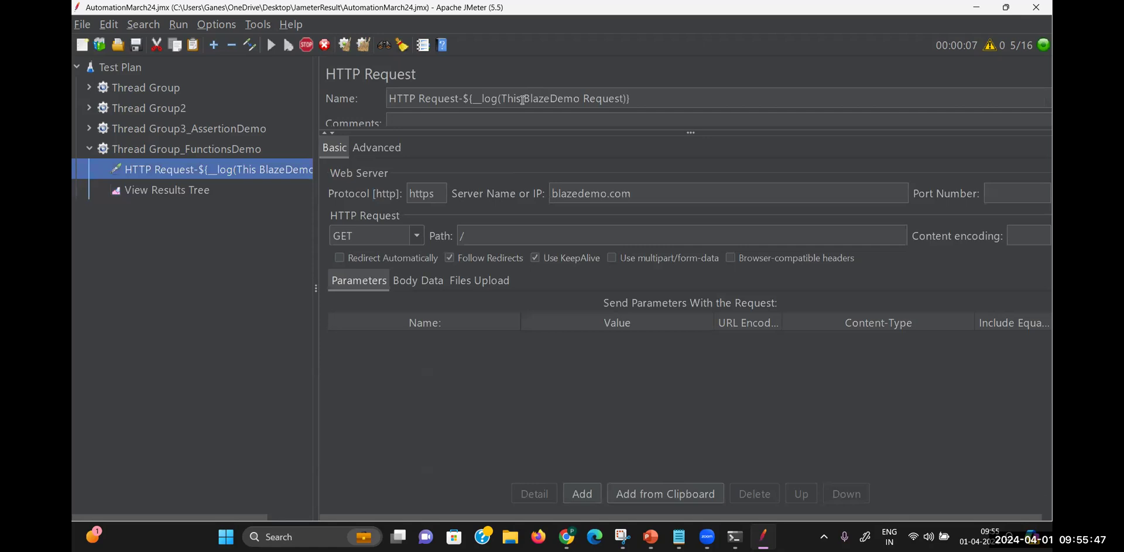
click(523, 99)
text(is)
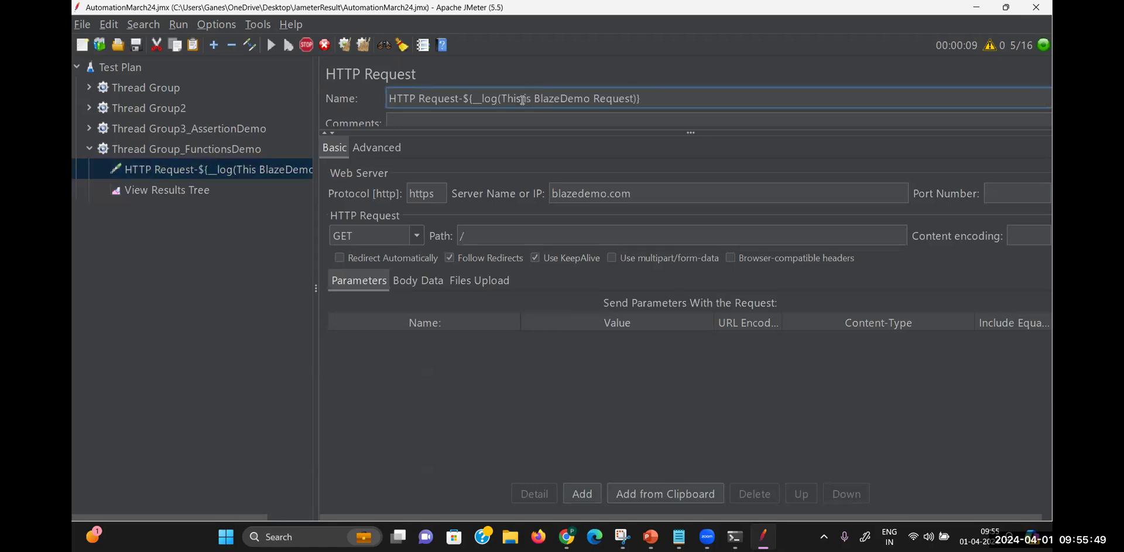
key(ctrl+s)
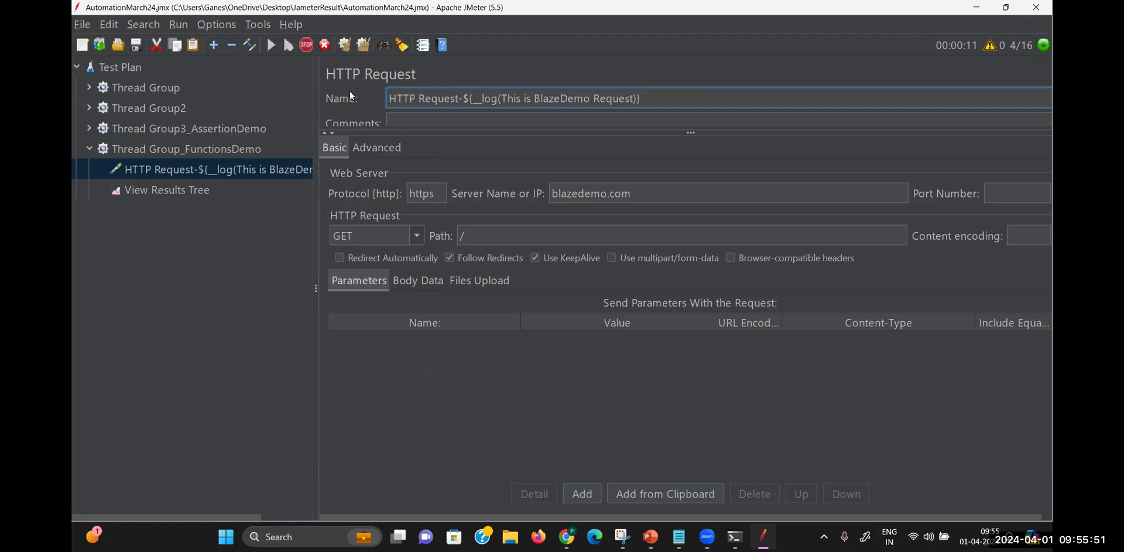
click(208, 190)
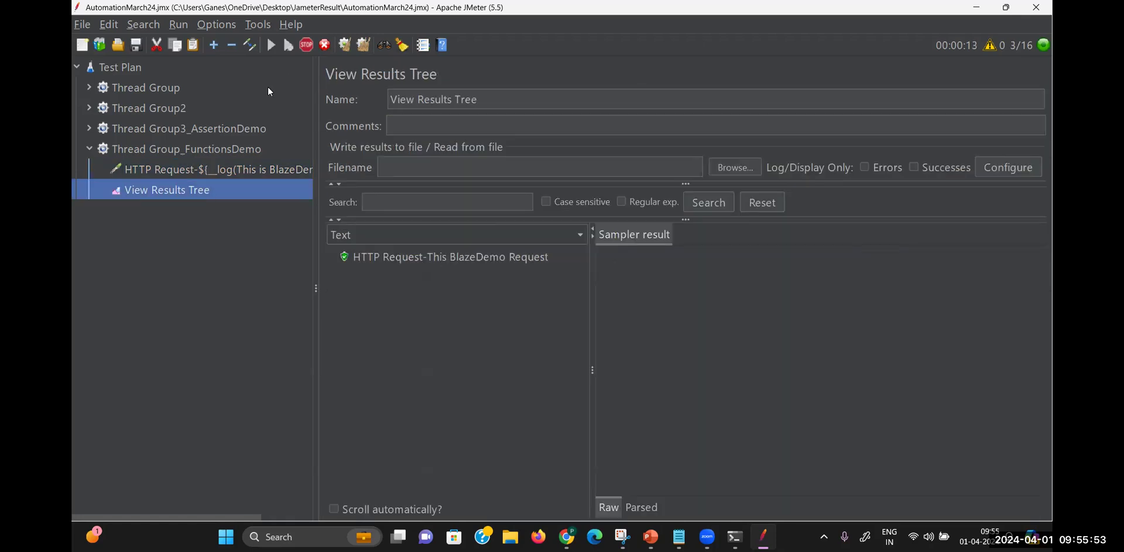
click(242, 170)
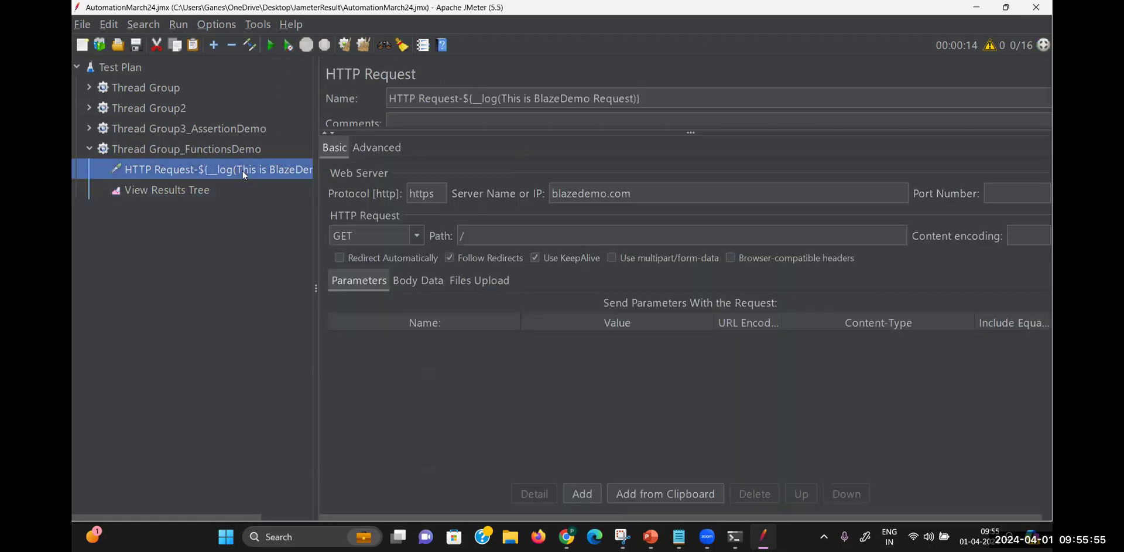
click(199, 188)
key(ctrl+r)
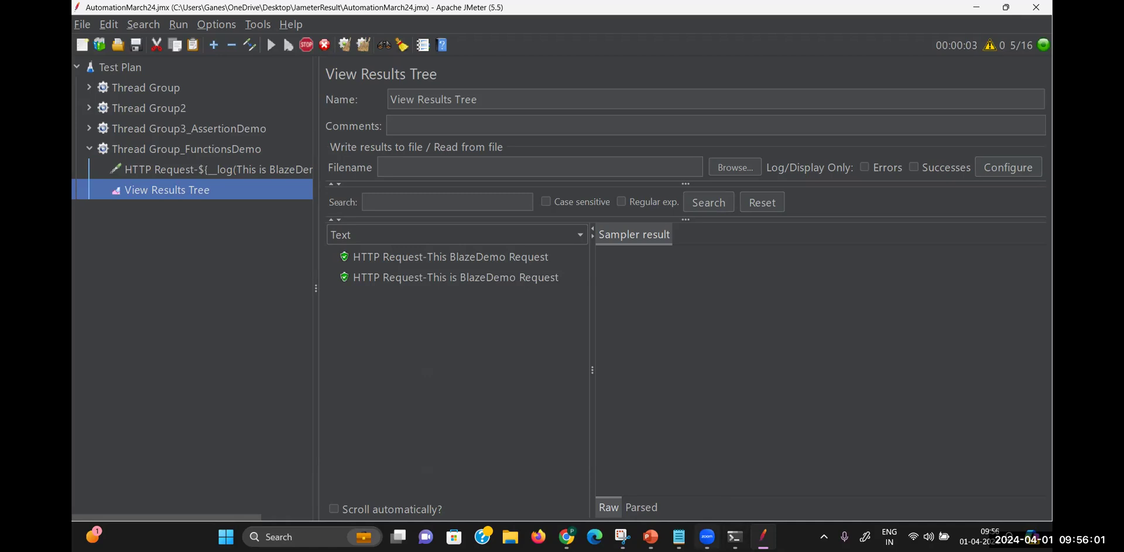
click(679, 537)
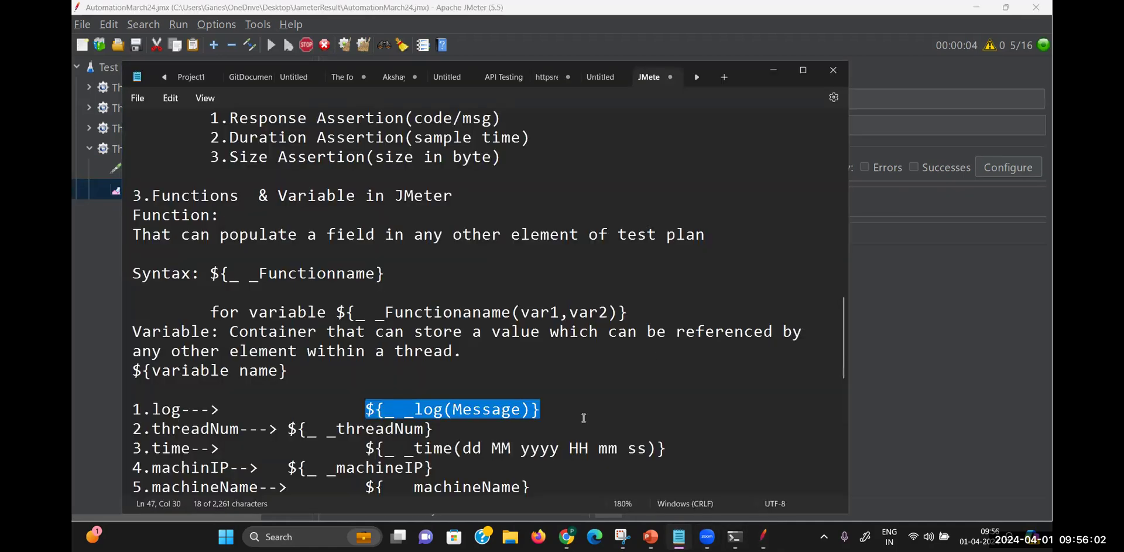
Copy the ${__time(dd MM yyyy HH mm ss)} line from the Notepad notes and return to JMeter
click(519, 393)
key(Down)
key(Down)
key(Down)
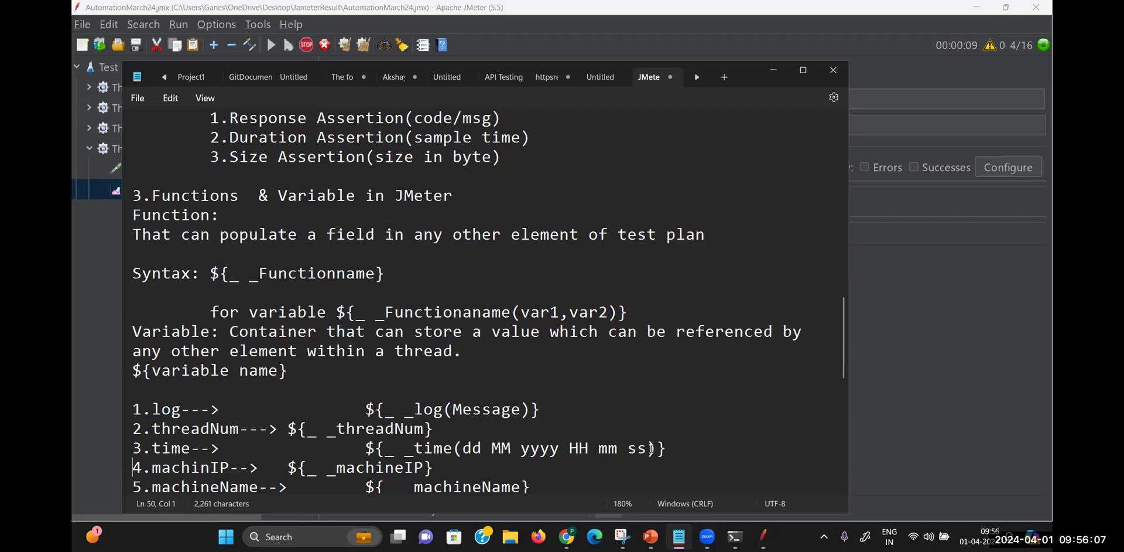
drag(667, 448, 366, 448)
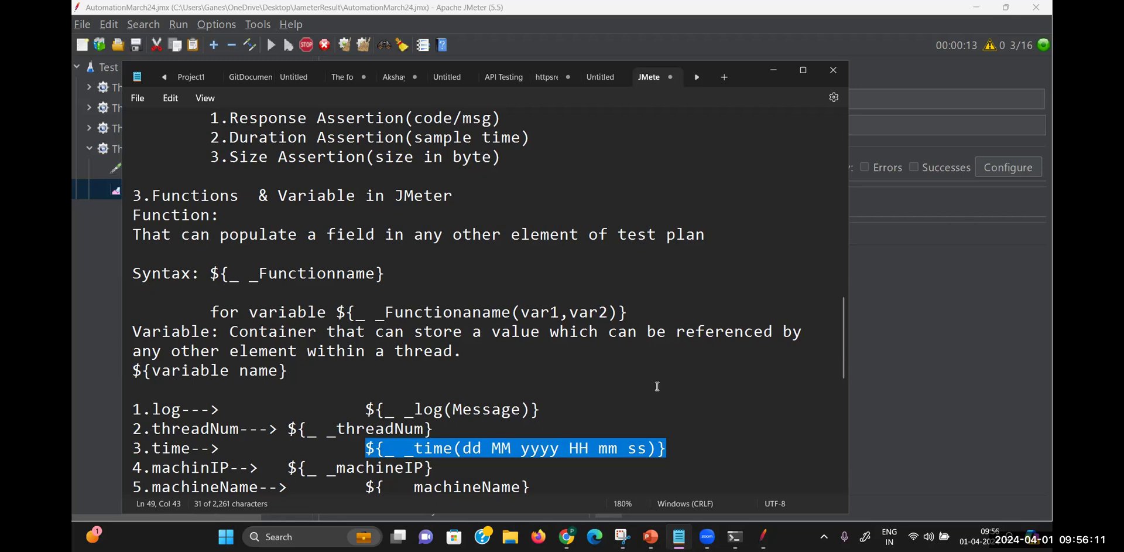
click(936, 261)
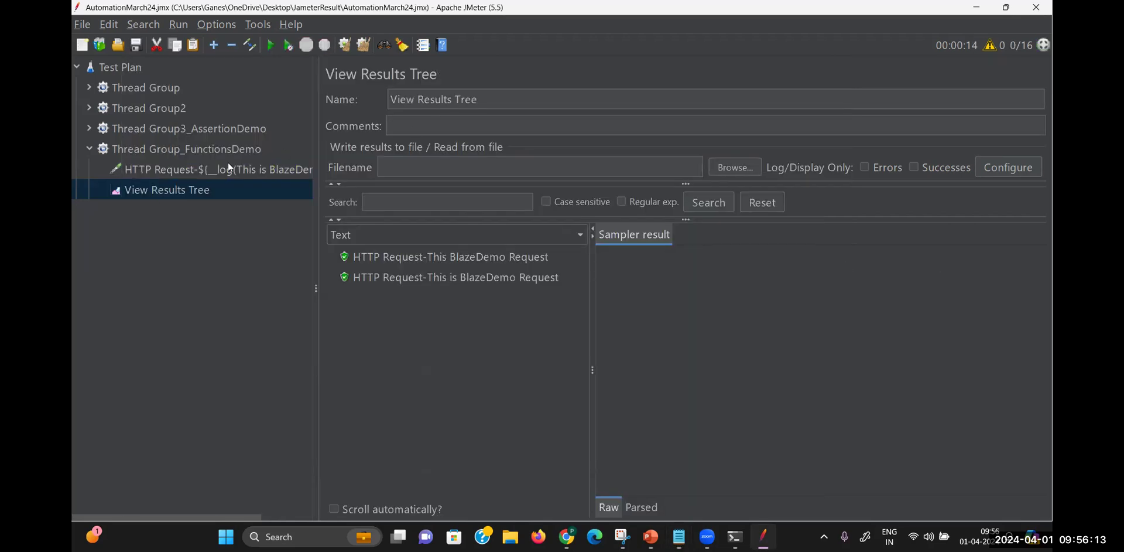
Paste the __time(dd MM yyyy HH mm ss) call after the __log call in the request name and run the test
click(227, 168)
click(651, 106)
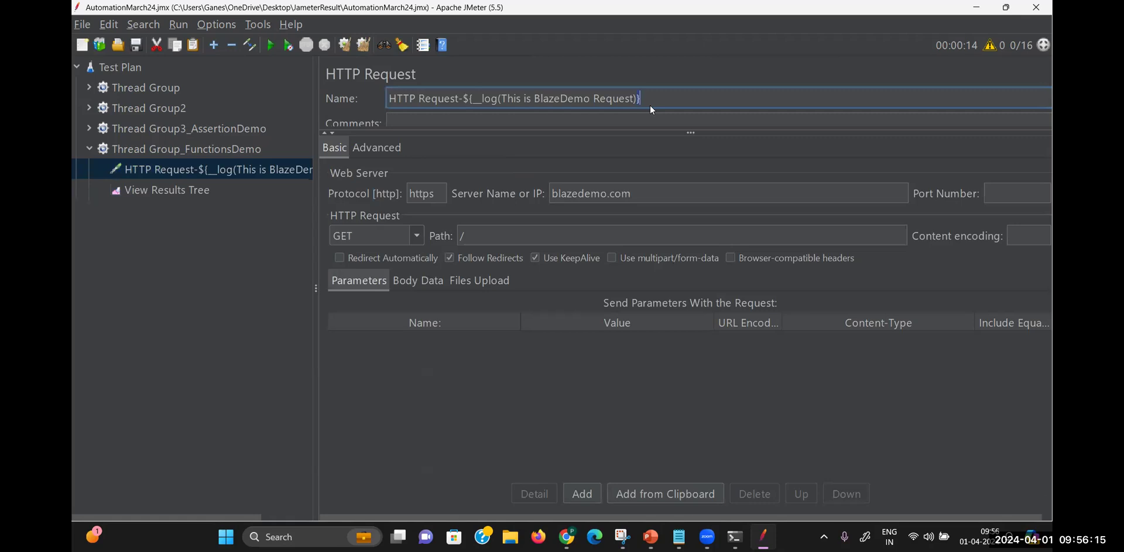
text(${__time(dd MM yyyy HH mm ss)})
click(639, 100)
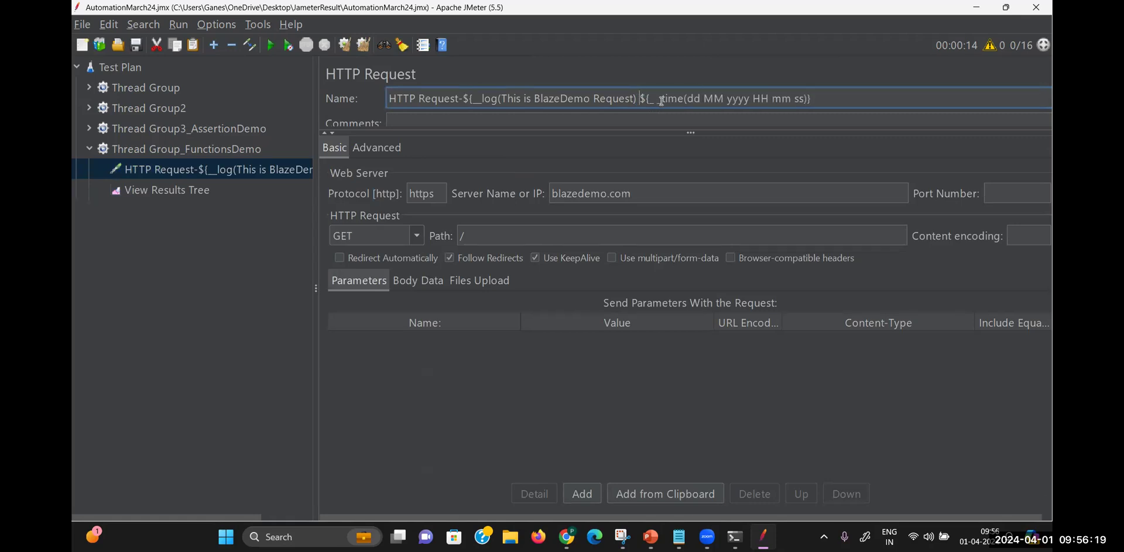
text(_)
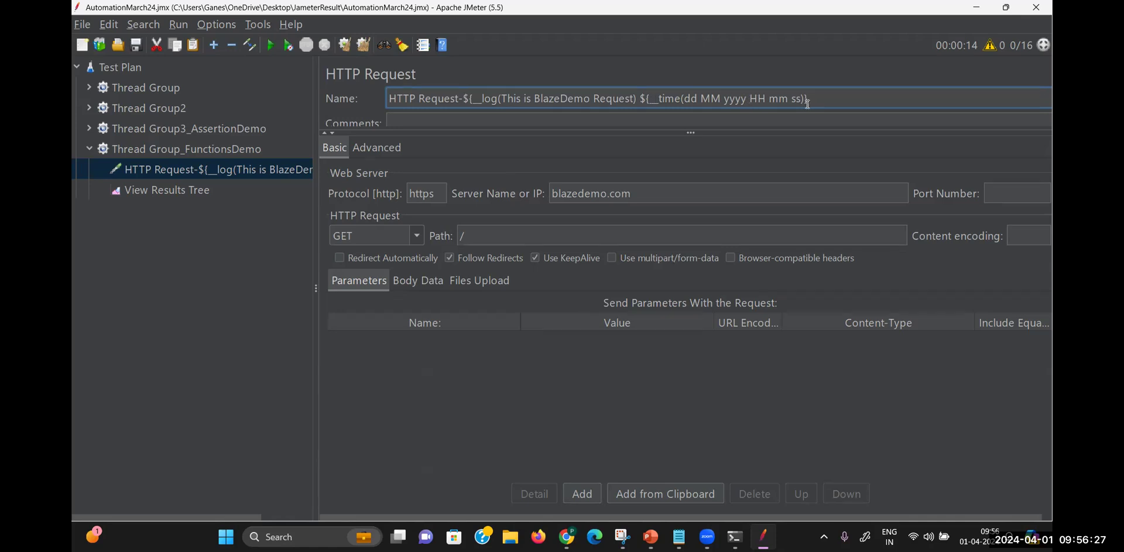
click(203, 191)
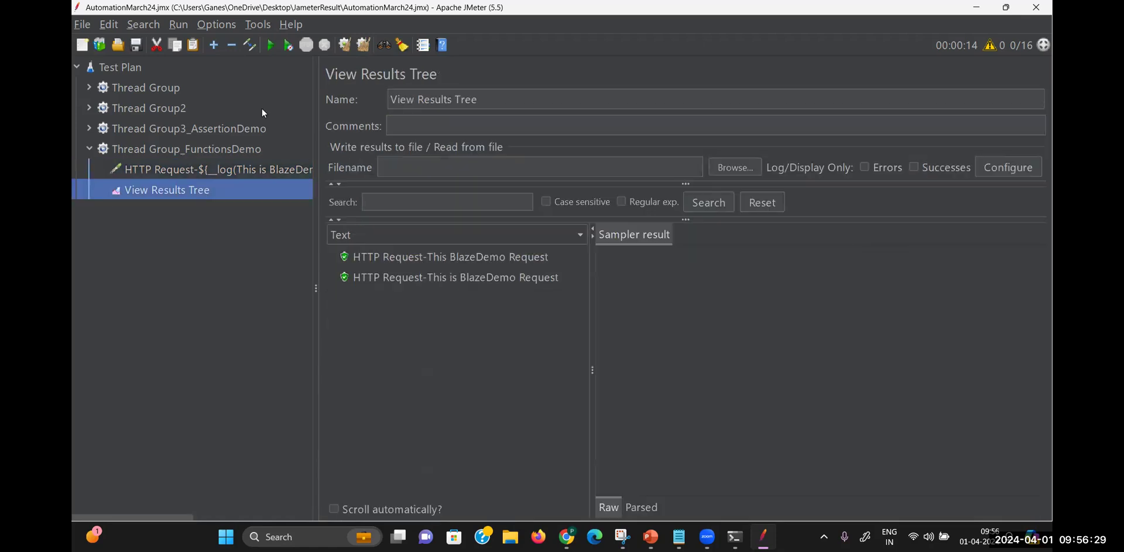
key(ctrl+r)
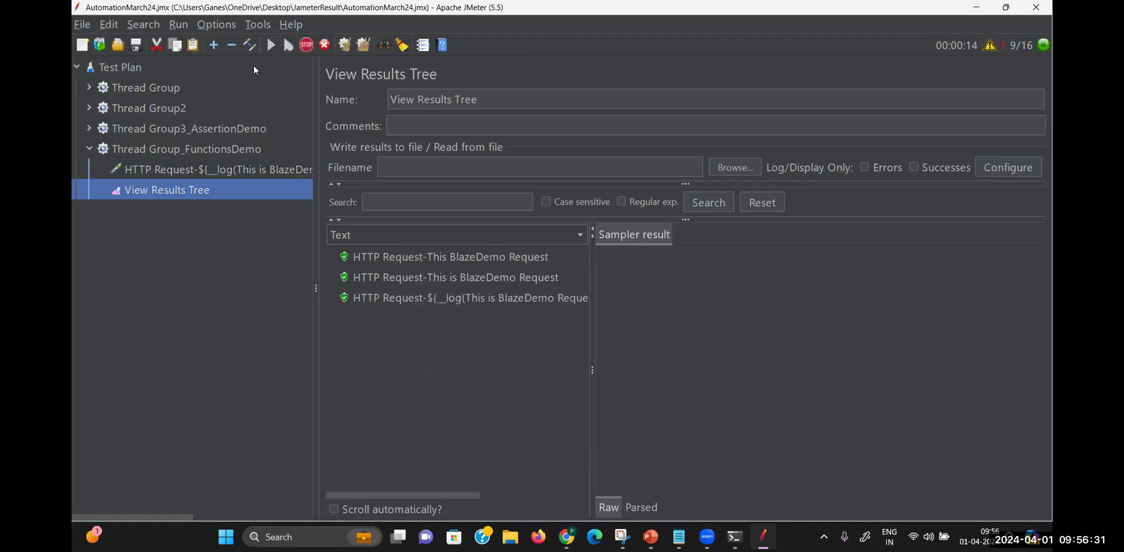
drag(593, 327, 793, 322)
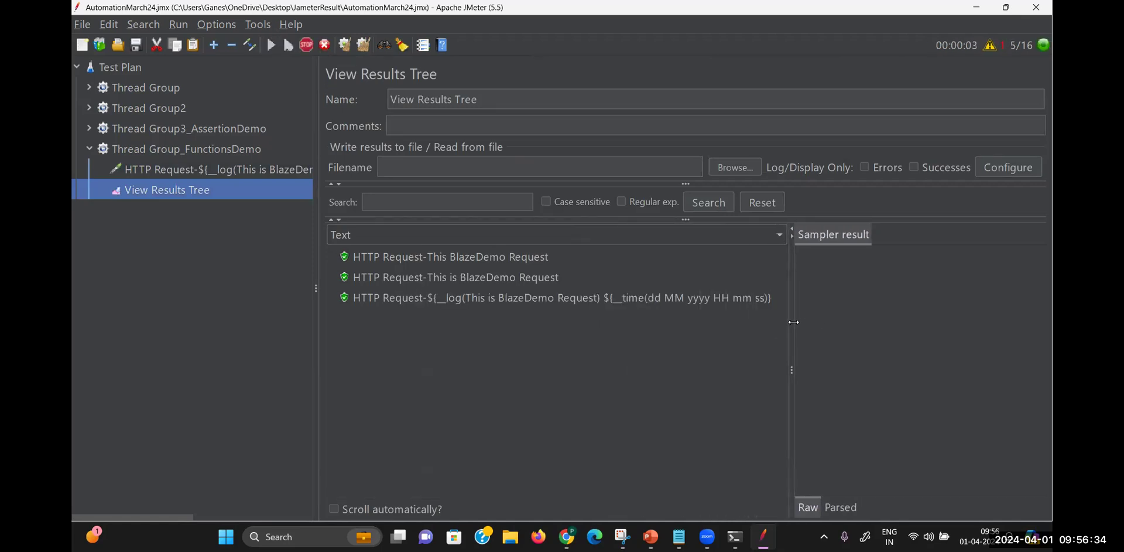
Replace the separator between the __log and __time calls with a comma
click(243, 172)
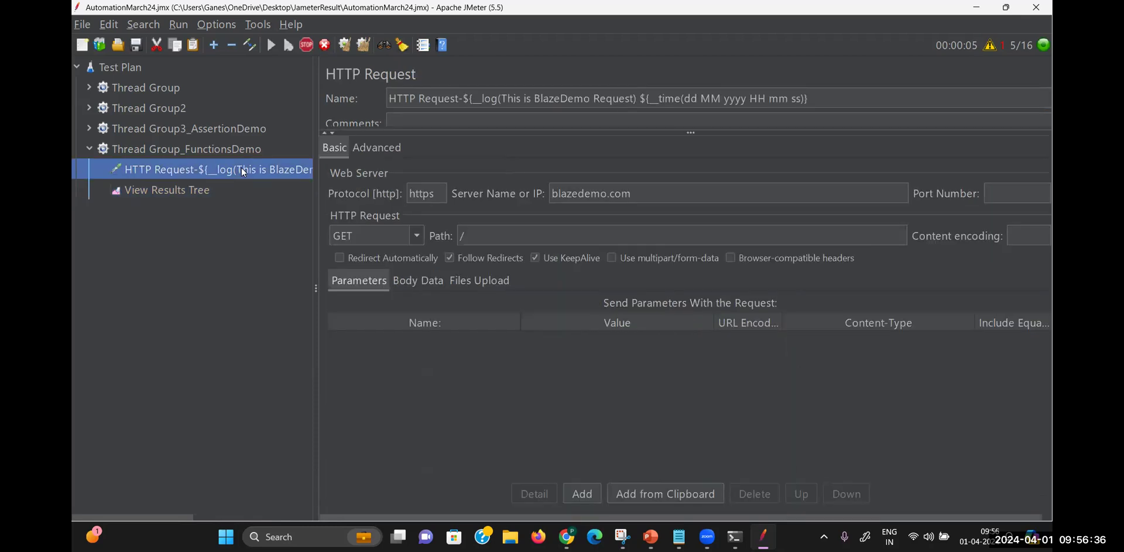
click(644, 102)
key(BackSpace)
text(,)
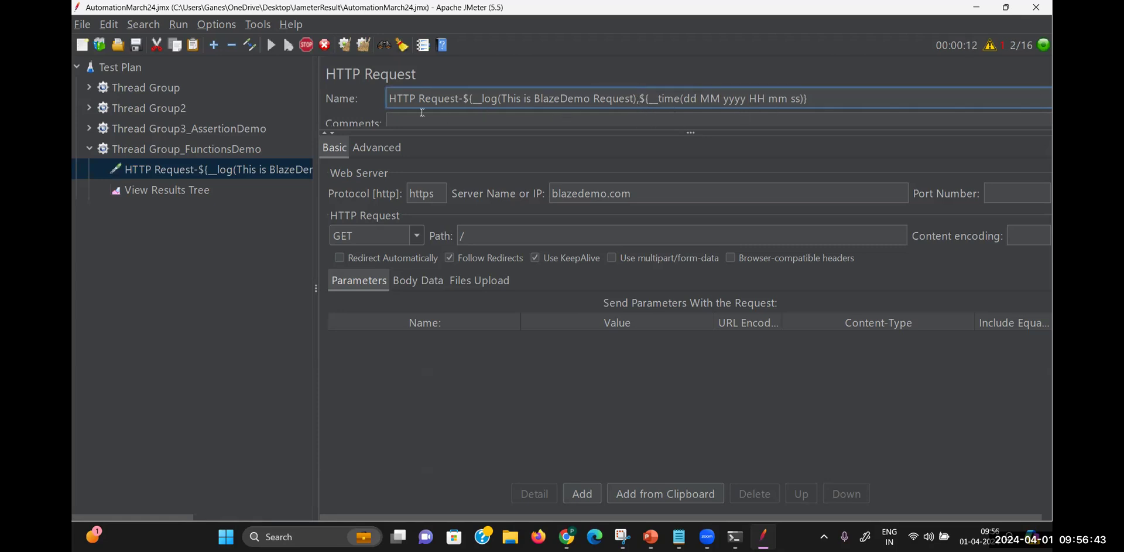
click(210, 191)
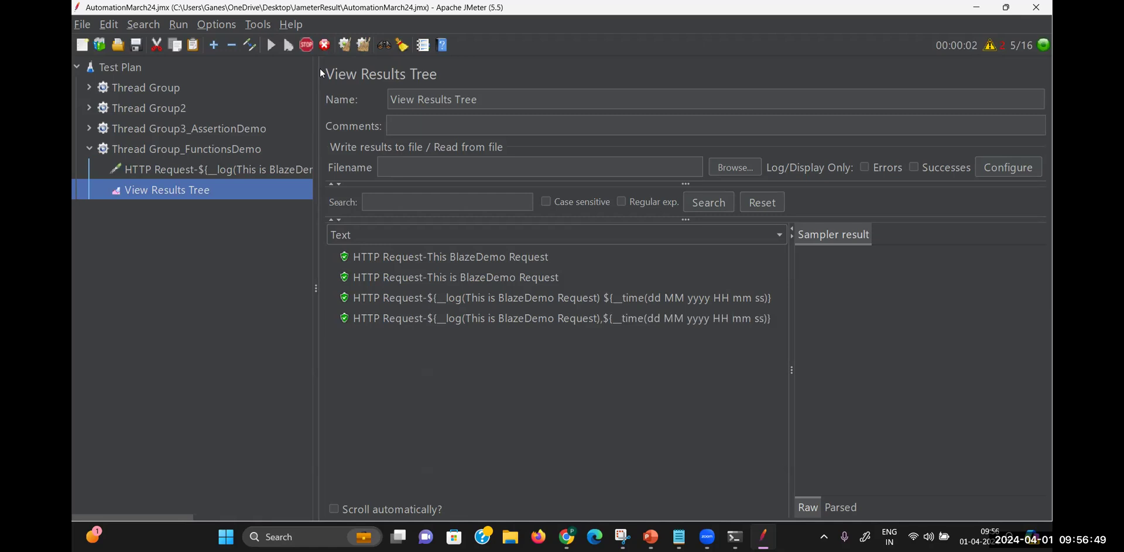
Change the separator between the __log and __time calls to a dash and rerun the test
click(188, 171)
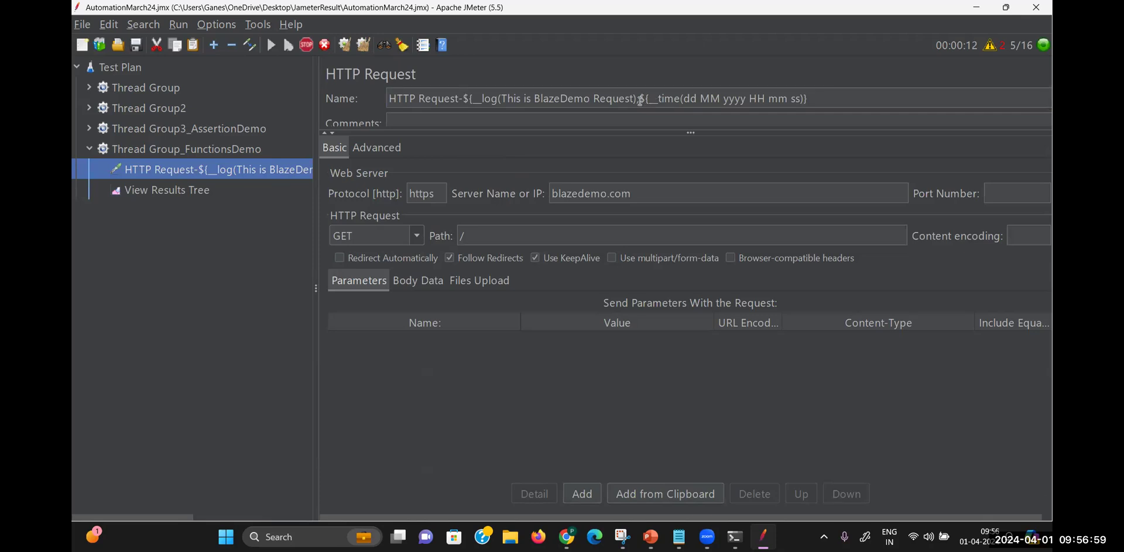
drag(640, 101, 464, 98)
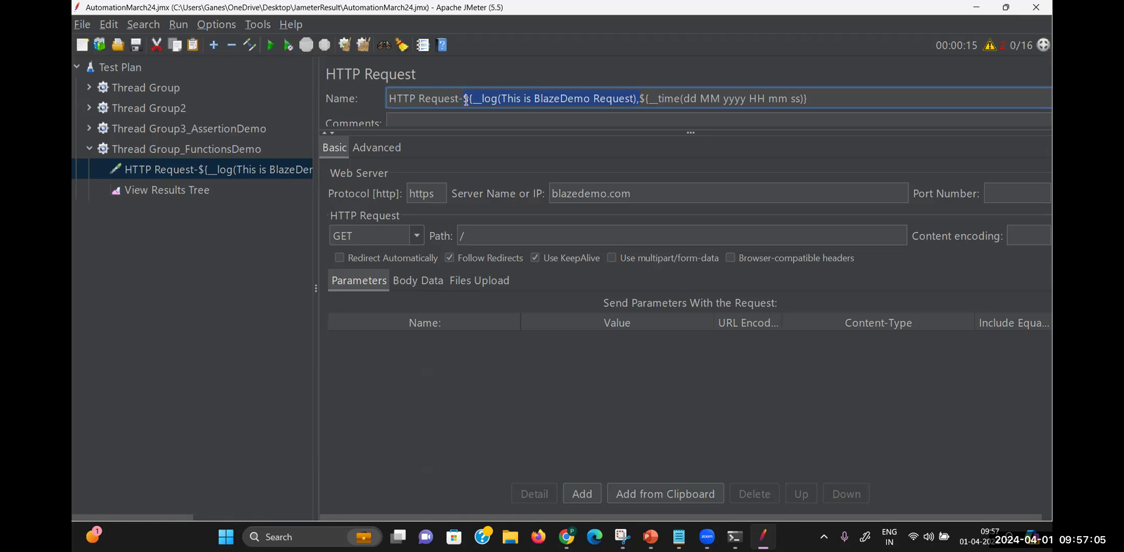
click(639, 100)
key(BackSpace)
text(})
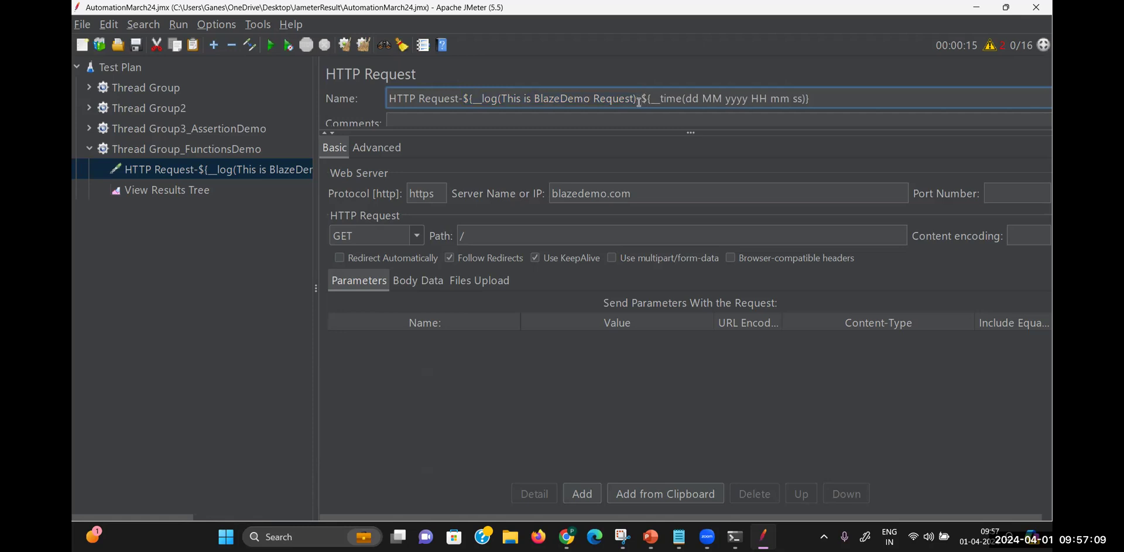
click(196, 191)
key(ctrl+r)
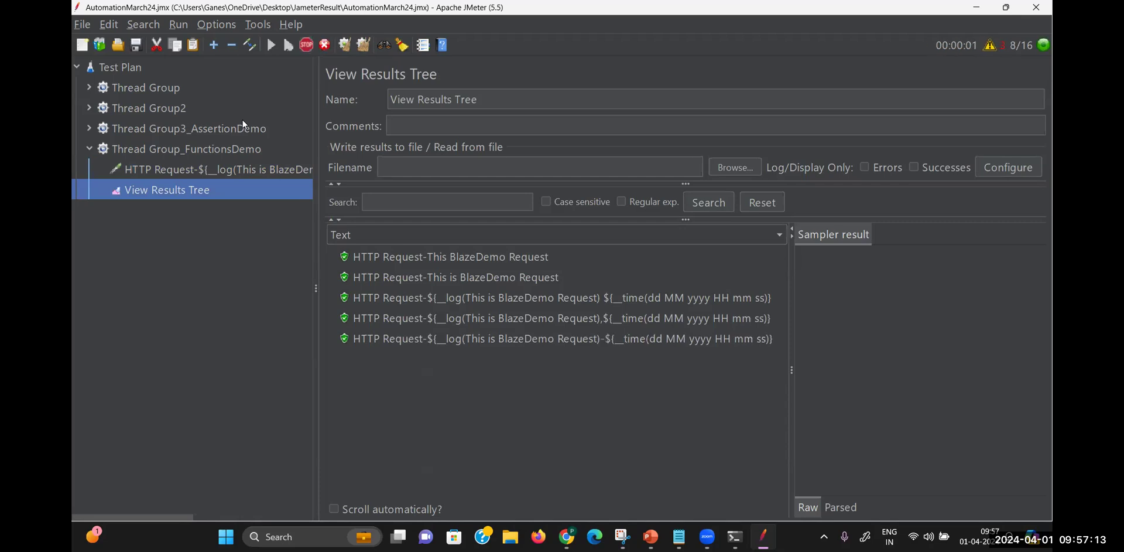
Remove the dash so the two calls are joined directly, and run the test again
click(212, 170)
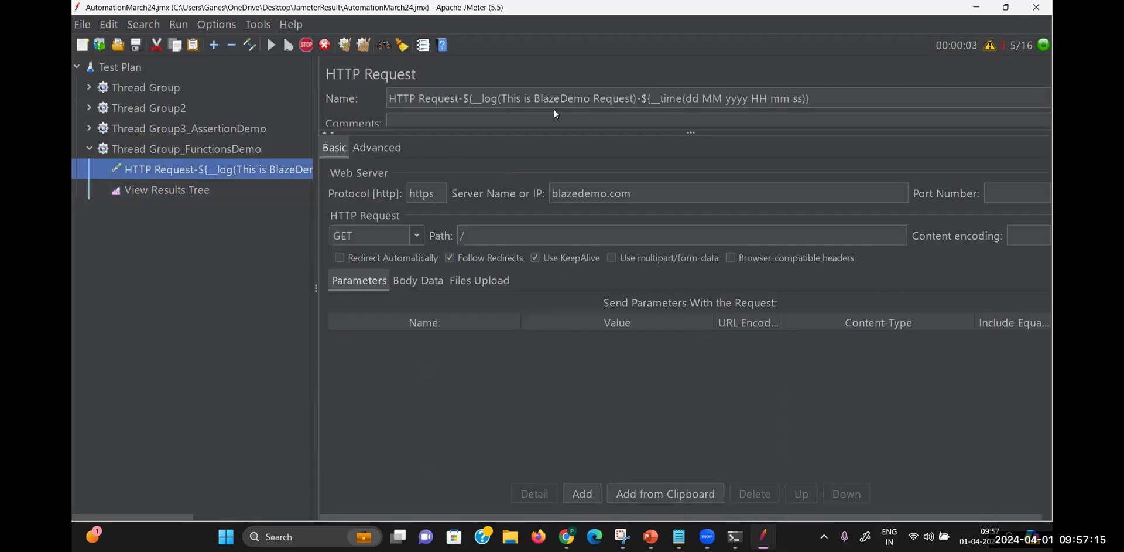
click(641, 101)
key(BackSpace)
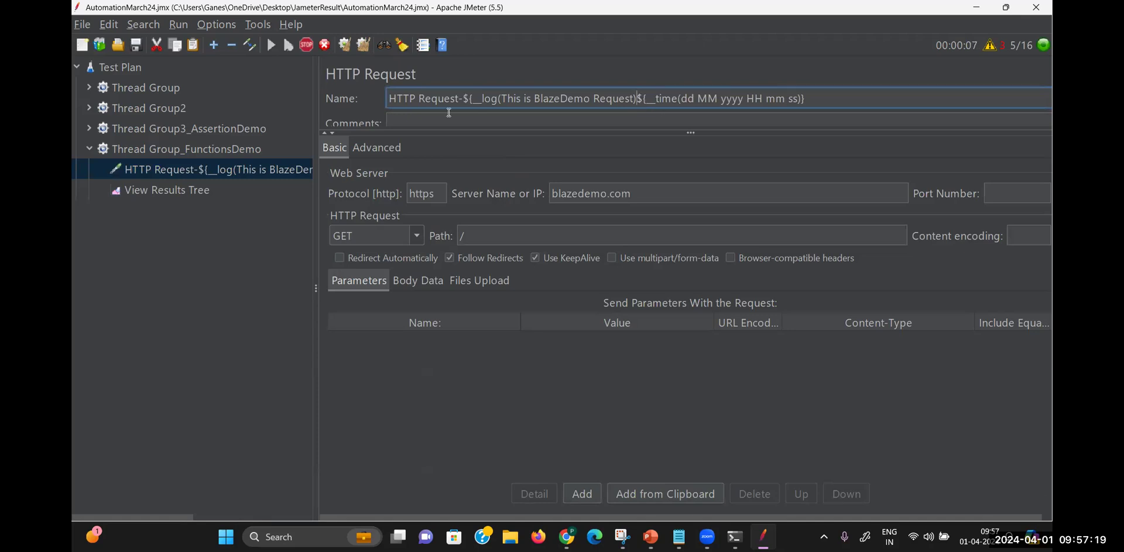
click(202, 187)
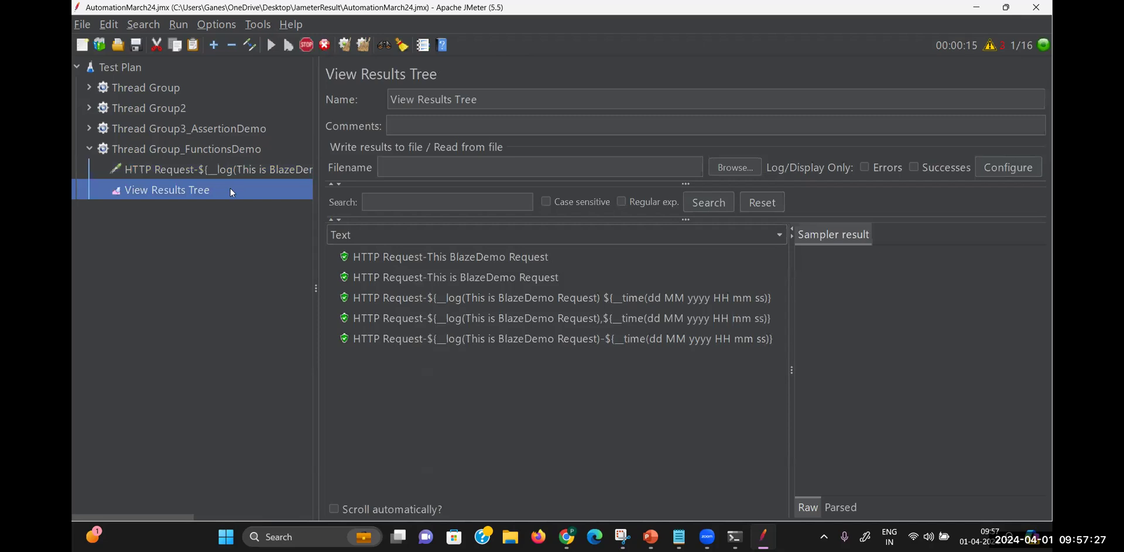
click(214, 169)
click(202, 198)
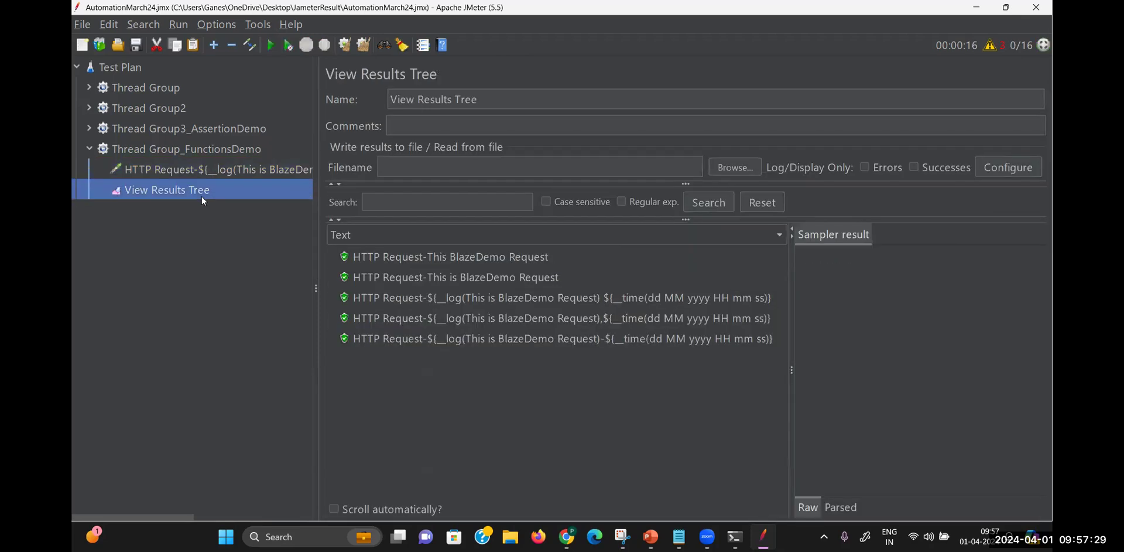
key(ctrl+r)
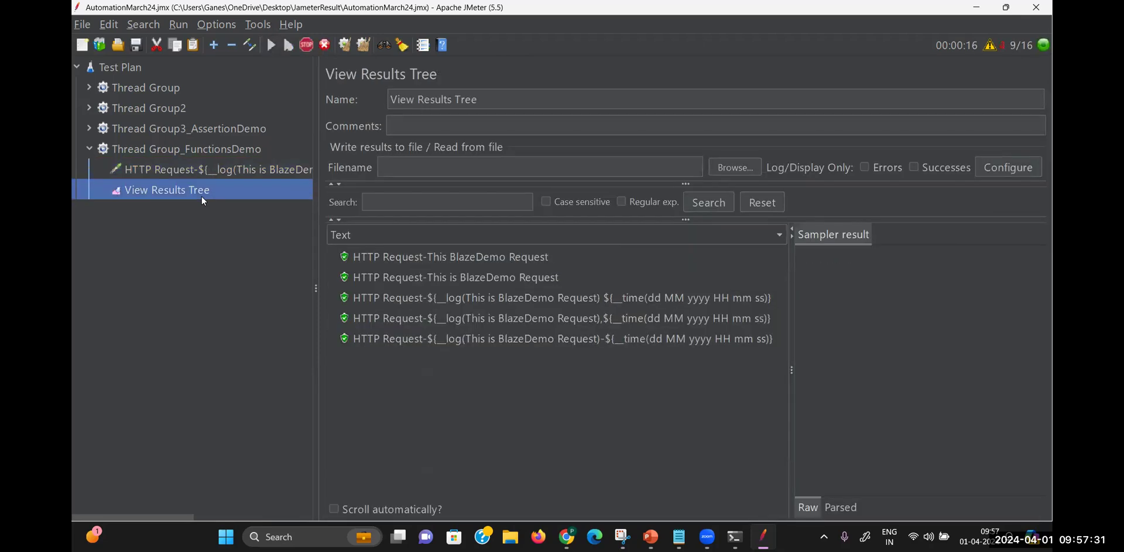
Switch to Chrome's JMeter functions manual page
click(623, 537)
click(567, 537)
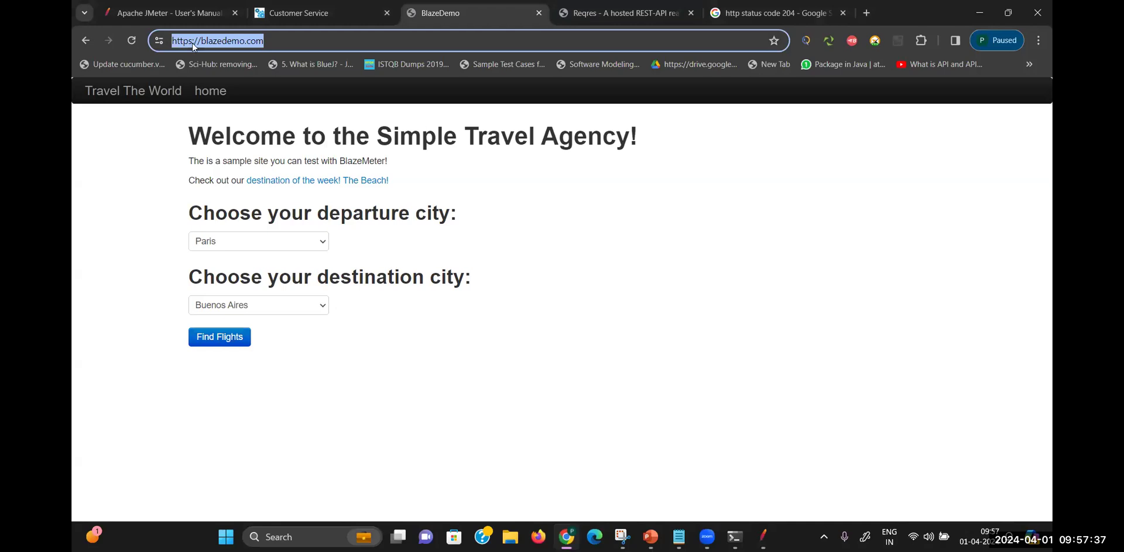
click(167, 13)
scroll(494, 387, down, 5)
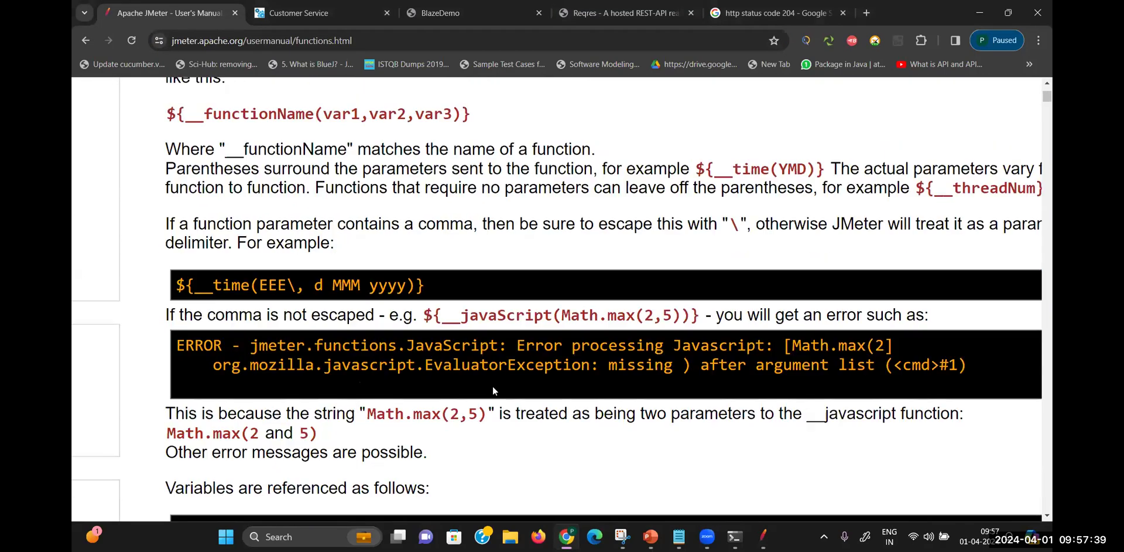
Scroll the manual through variable syntax, __intSum, __longSum and __StringFromFile, then return to JMeter
scroll(494, 391, down, 4)
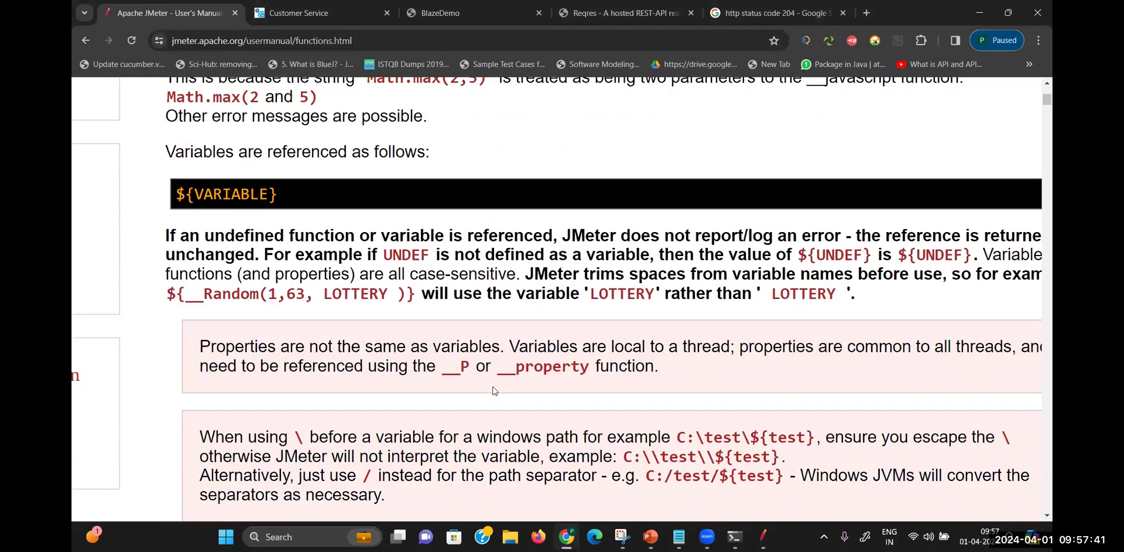
scroll(494, 387, down, 8)
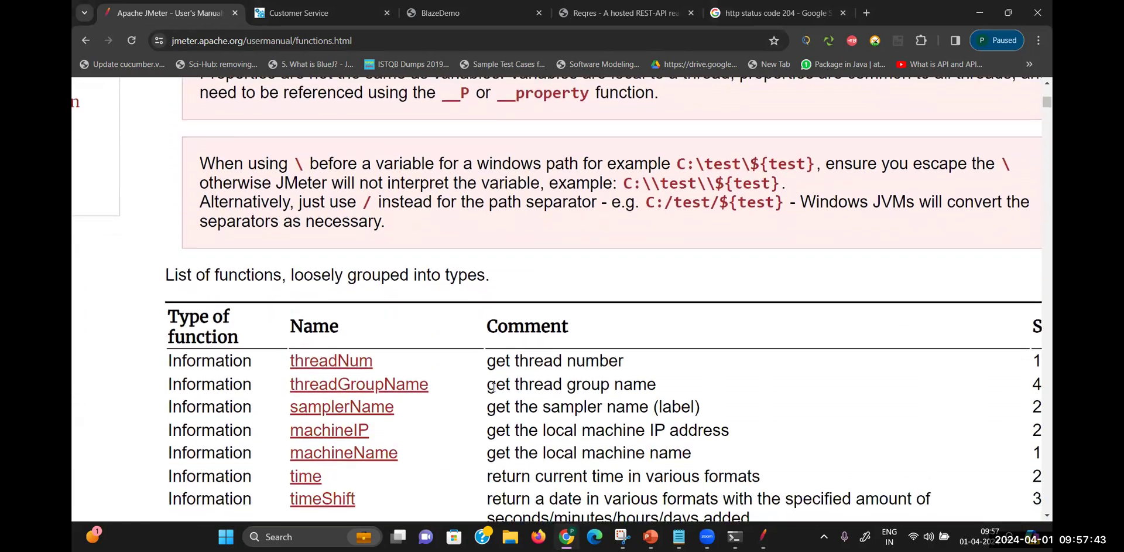
scroll(493, 387, down, 7)
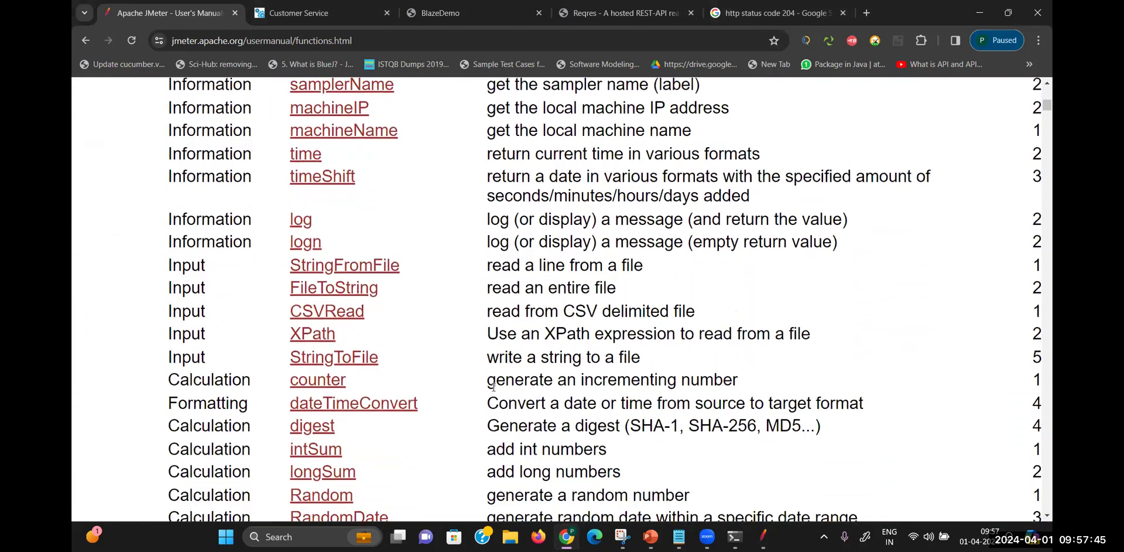
scroll(493, 388, down, 16)
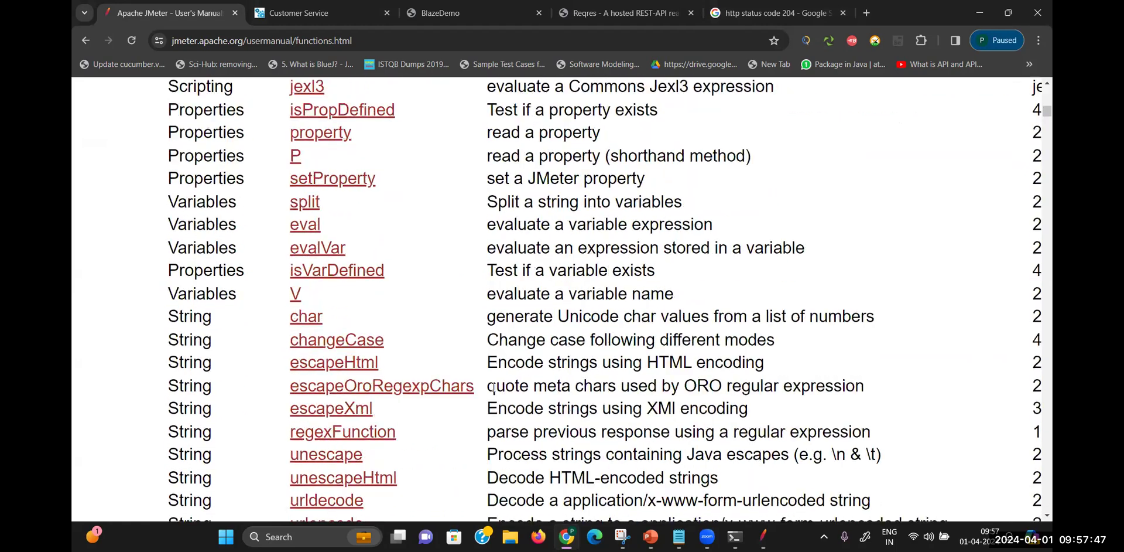
scroll(494, 387, up, 2)
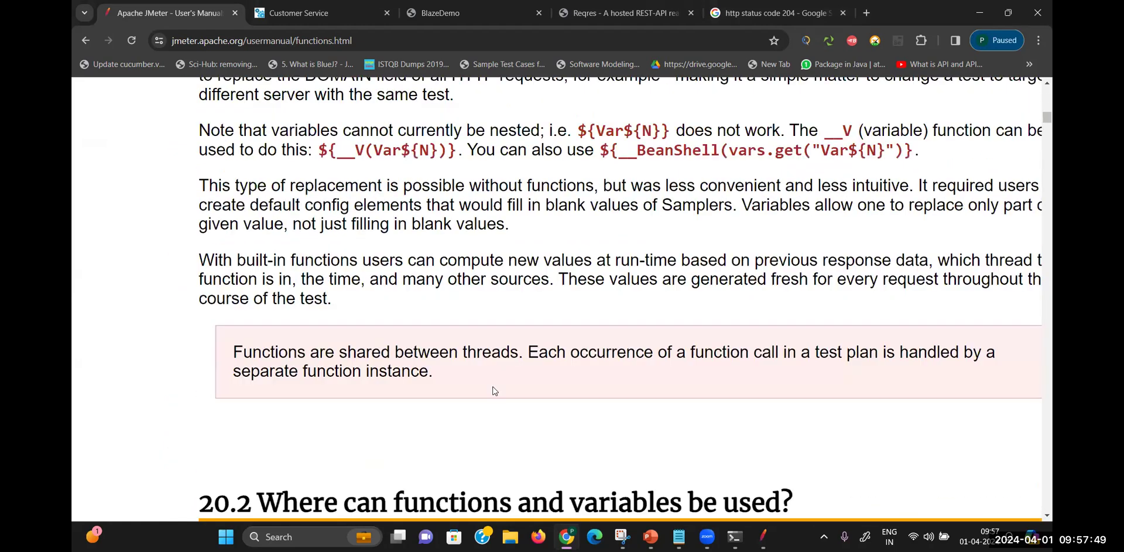
scroll(494, 391, down, 10)
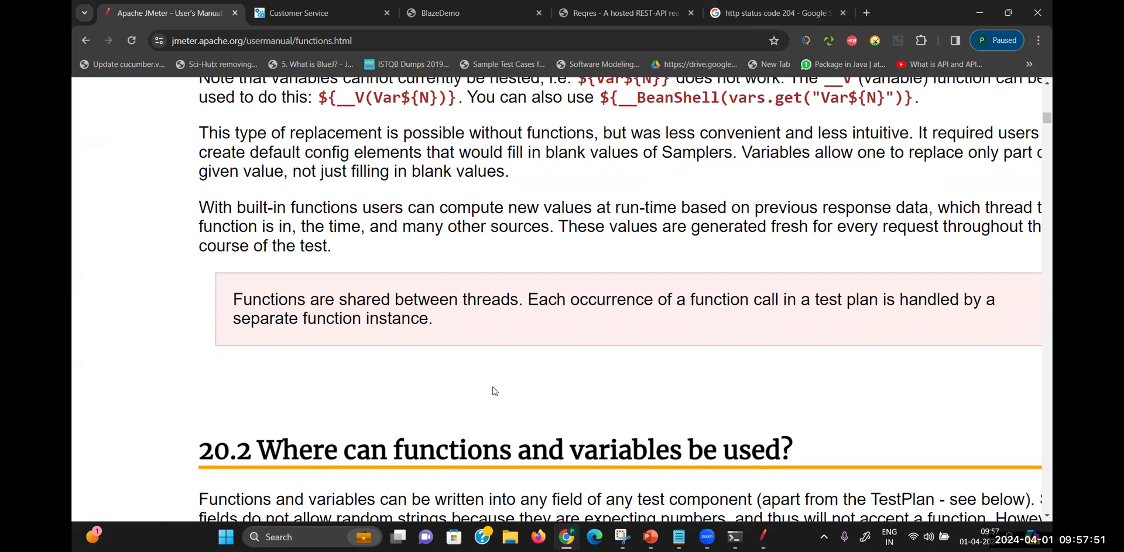
scroll(494, 387, down, 3)
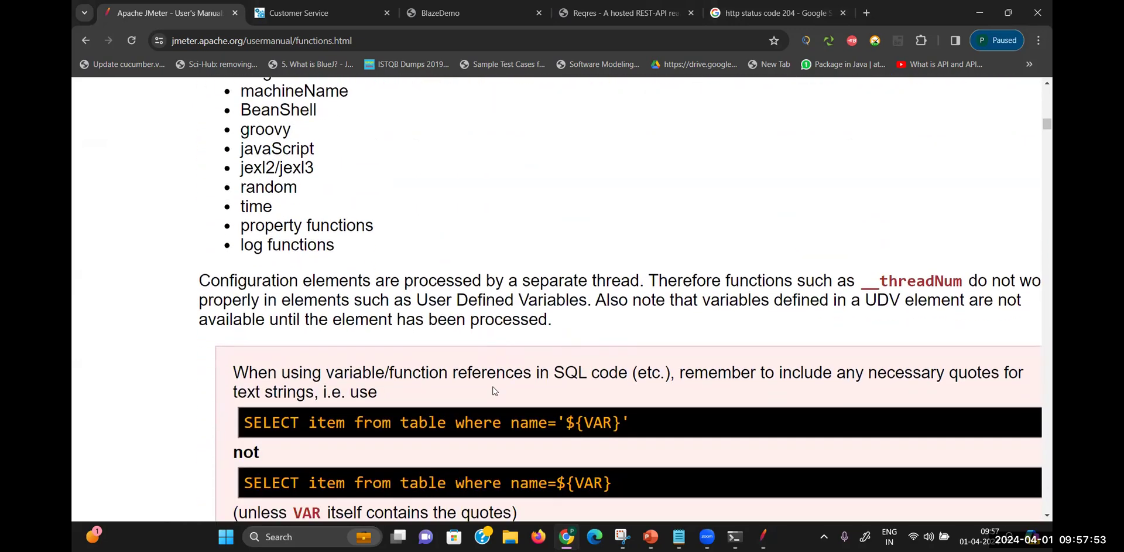
scroll(494, 387, down, 2)
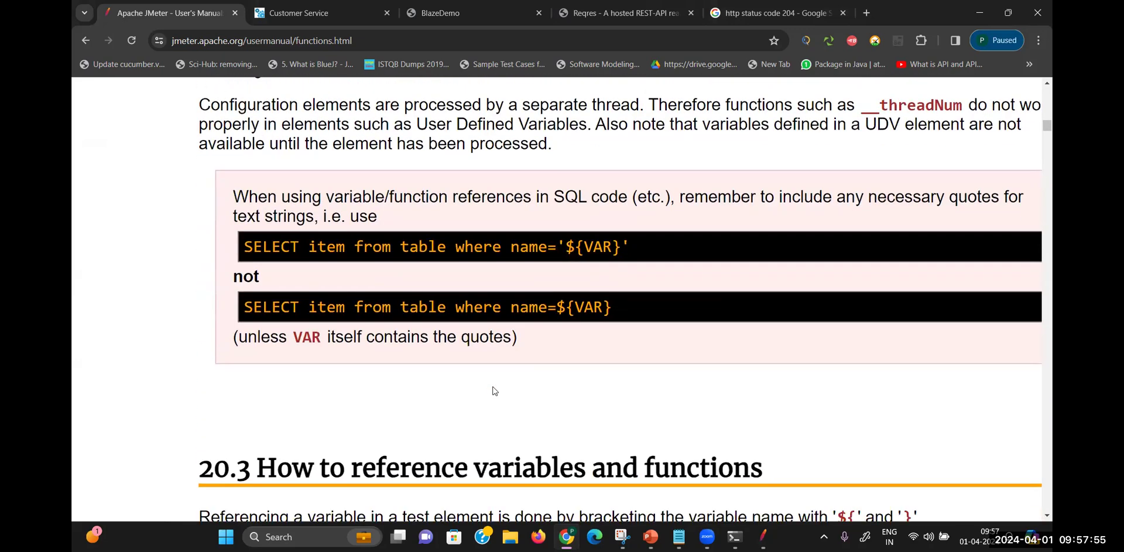
scroll(493, 391, down, 9)
scroll(493, 390, down, 7)
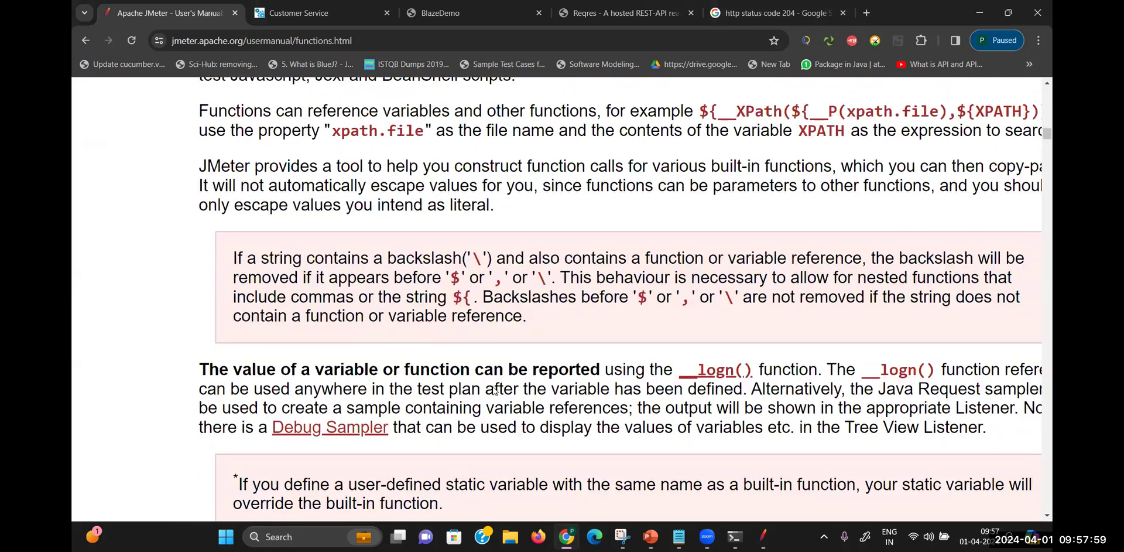
scroll(493, 391, down, 8)
scroll(494, 390, down, 3)
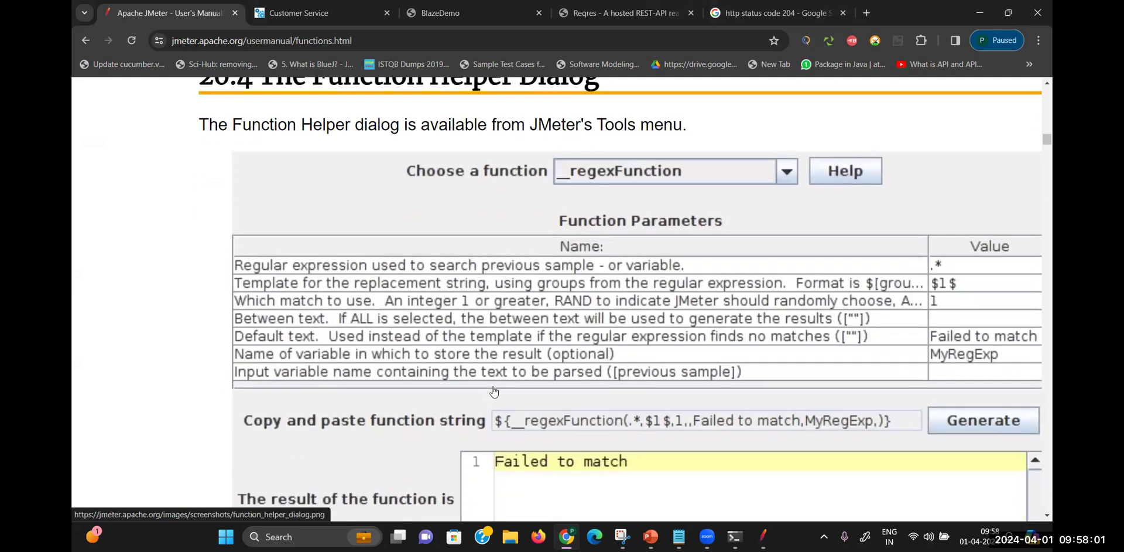
scroll(493, 391, down, 8)
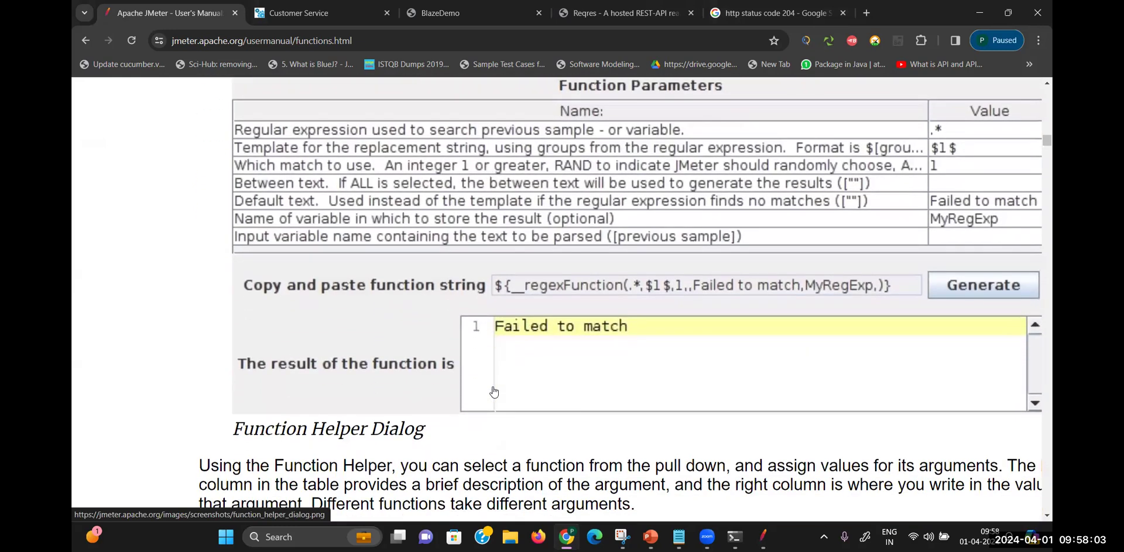
scroll(494, 391, down, 6)
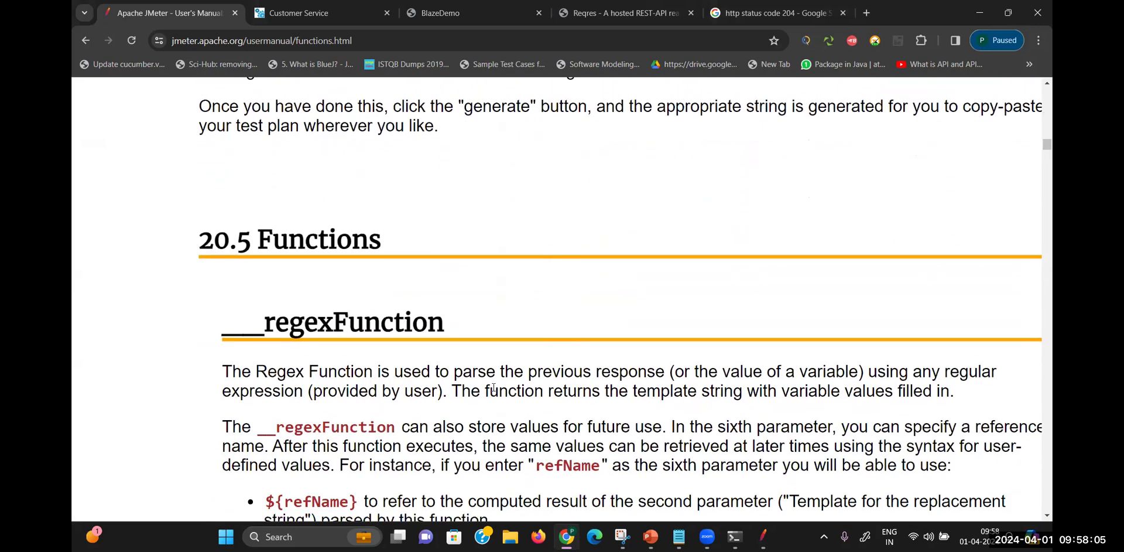
scroll(494, 391, down, 8)
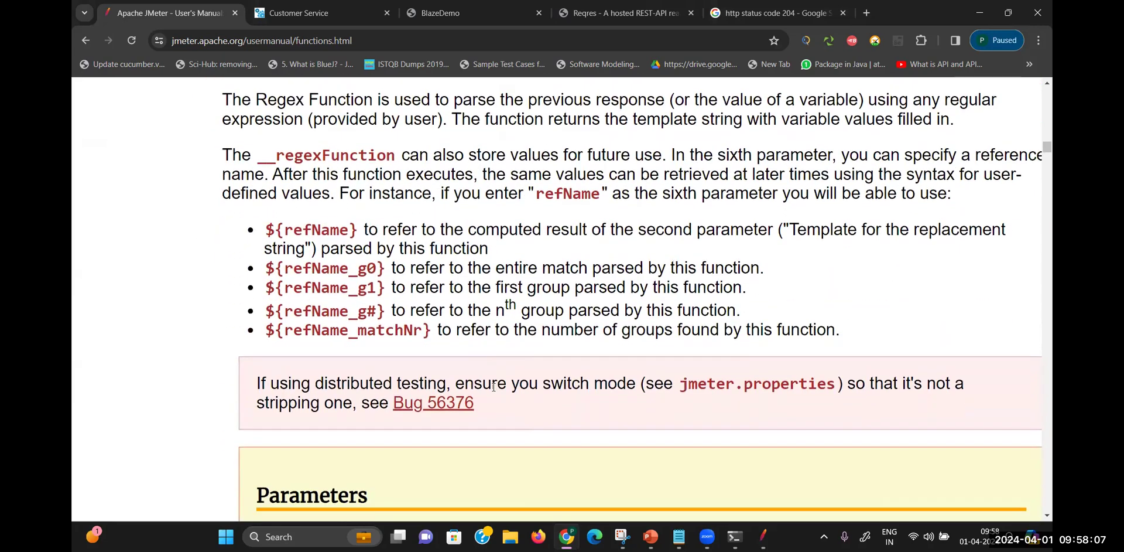
scroll(494, 386, down, 7)
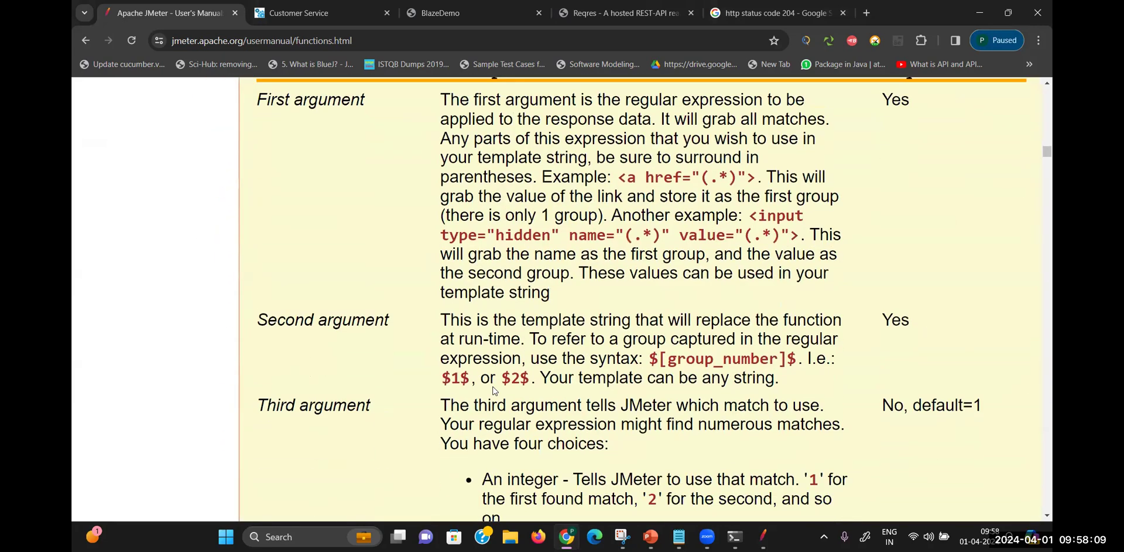
scroll(494, 387, down, 10)
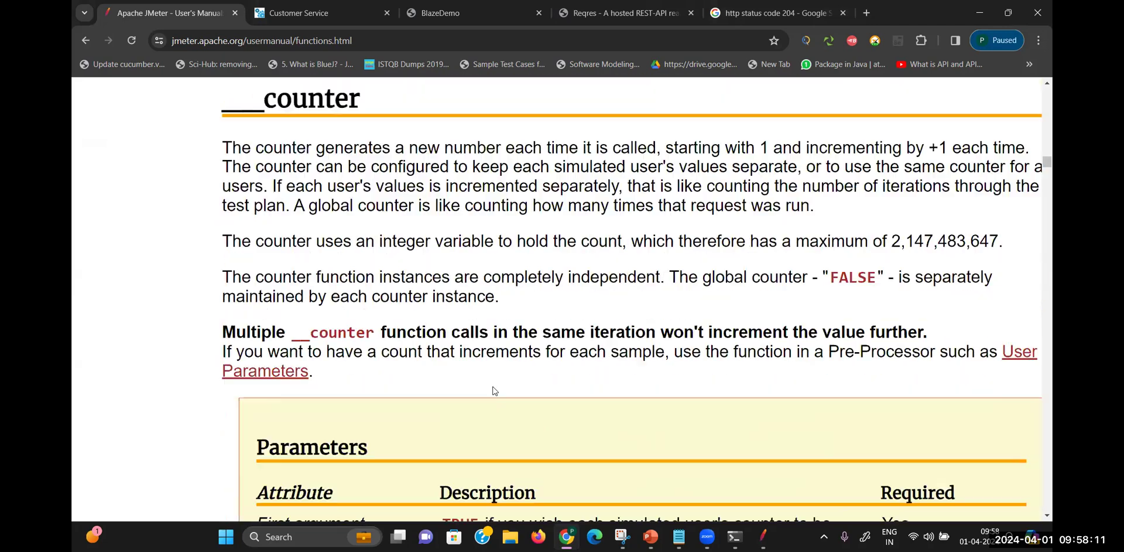
scroll(494, 391, down, 20)
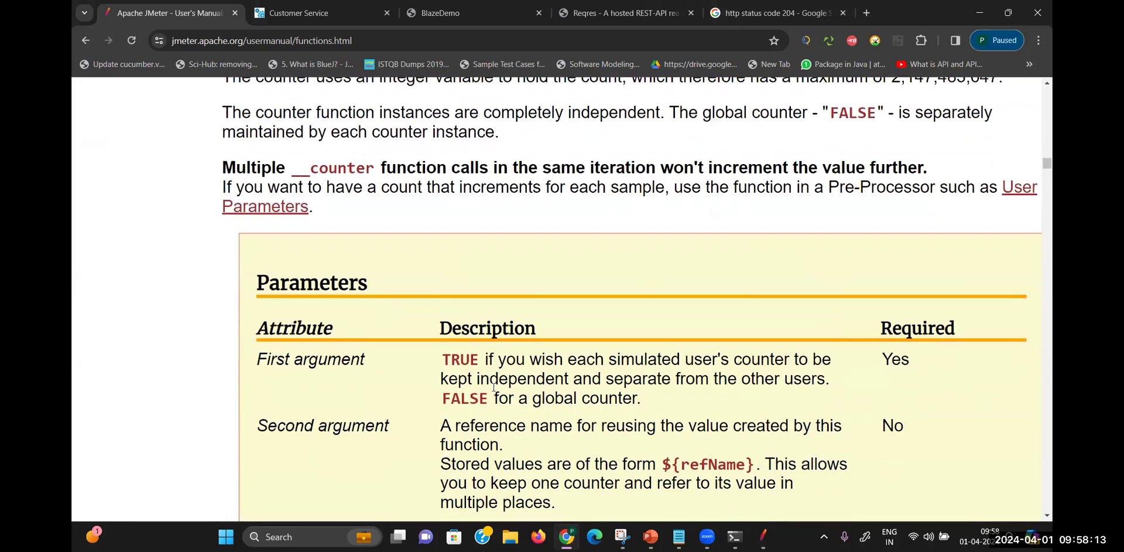
scroll(494, 390, up, 2)
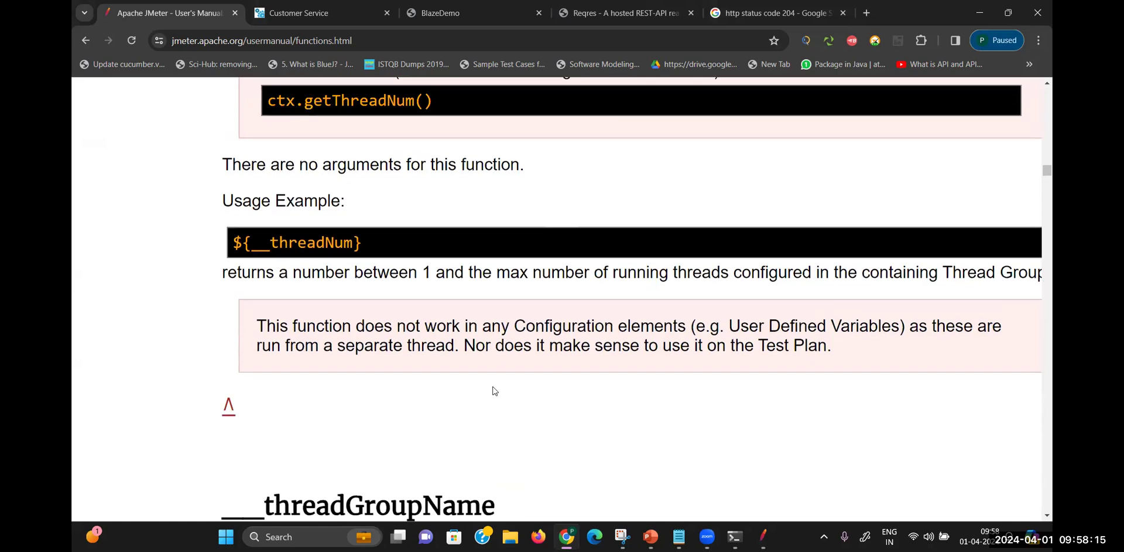
scroll(493, 388, down, 5)
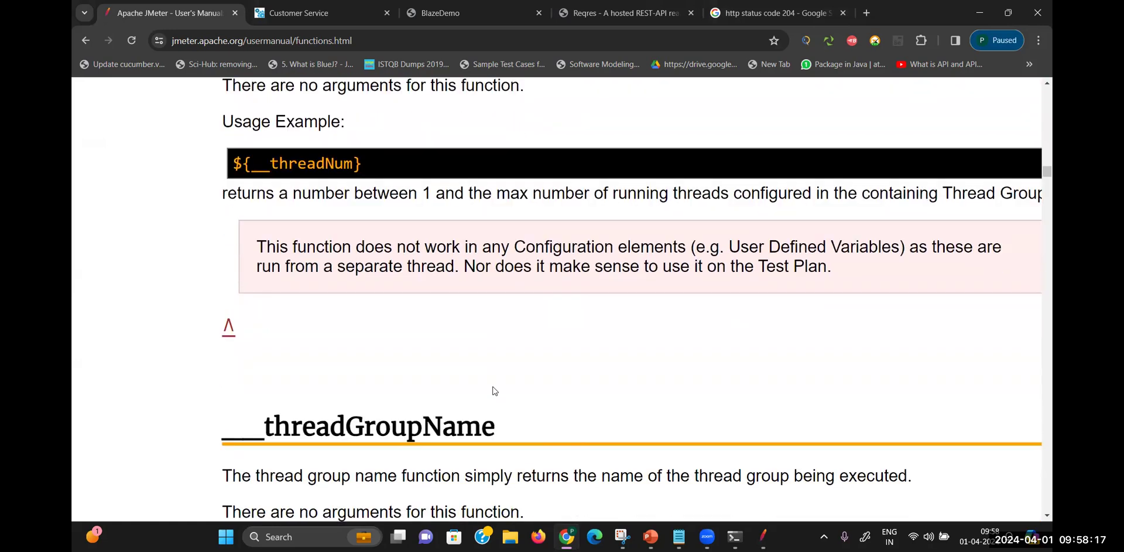
scroll(493, 391, down, 9)
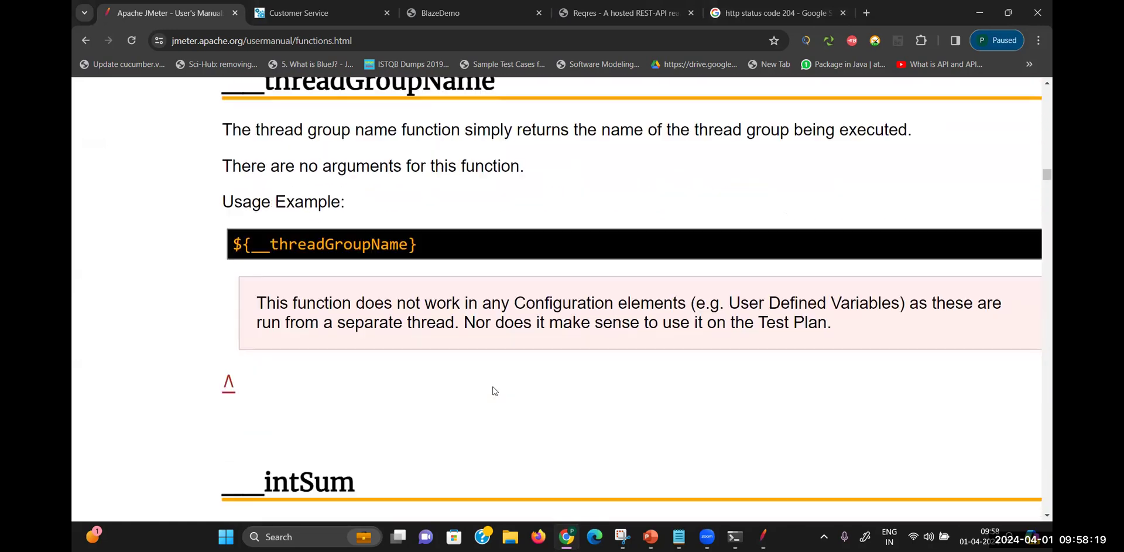
scroll(494, 391, down, 14)
scroll(494, 390, up, 7)
scroll(493, 391, up, 1)
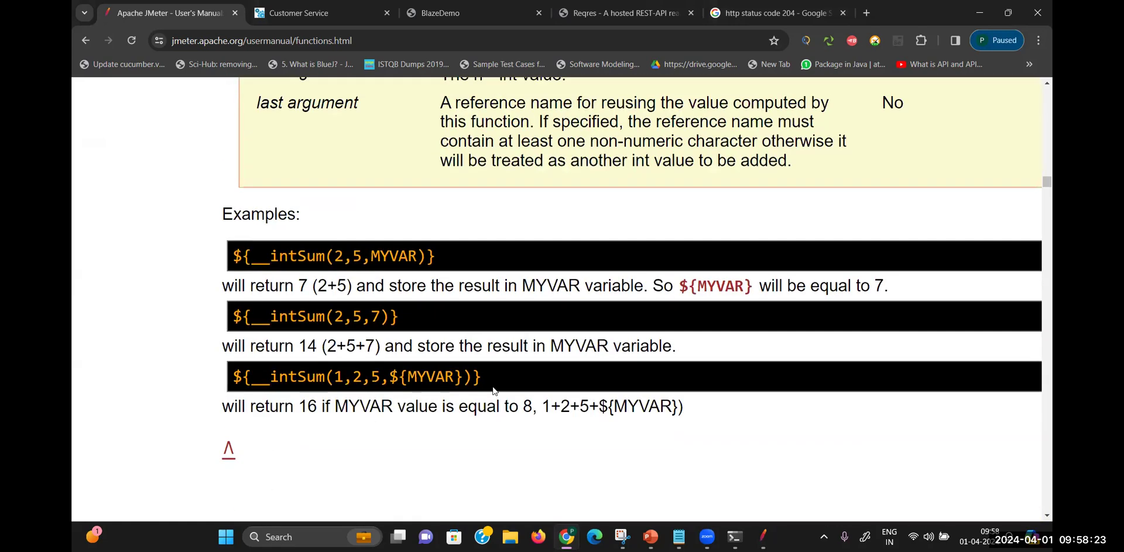
scroll(494, 391, down, 8)
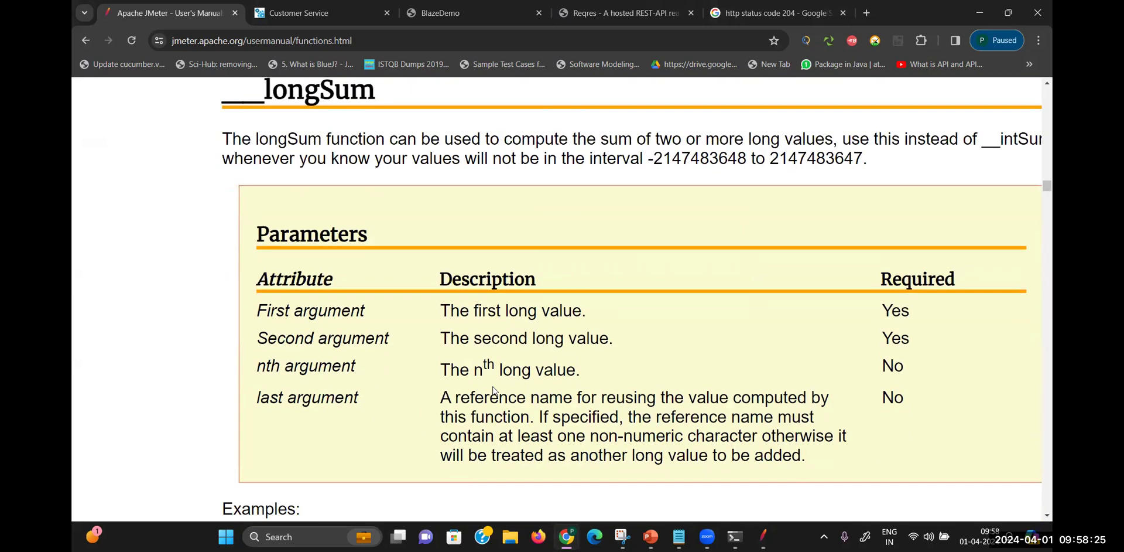
scroll(494, 388, down, 6)
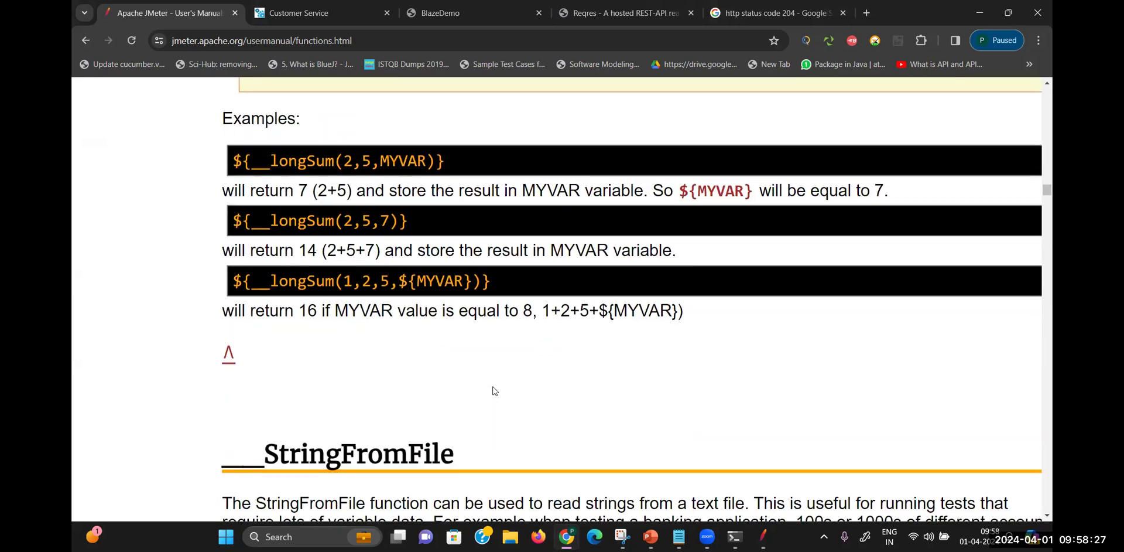
scroll(494, 387, down, 1)
scroll(494, 387, down, 12)
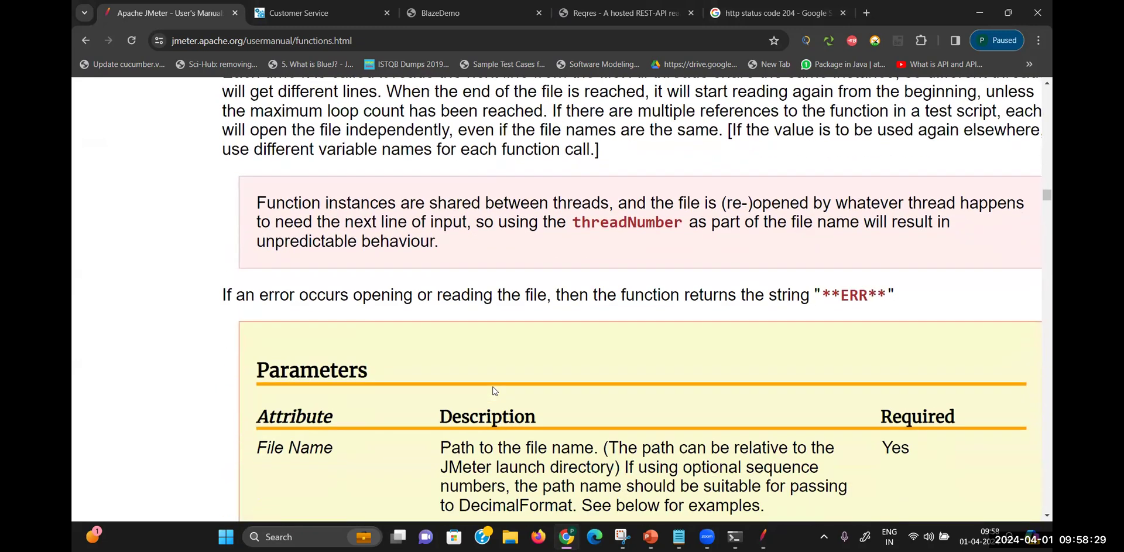
scroll(493, 387, down, 9)
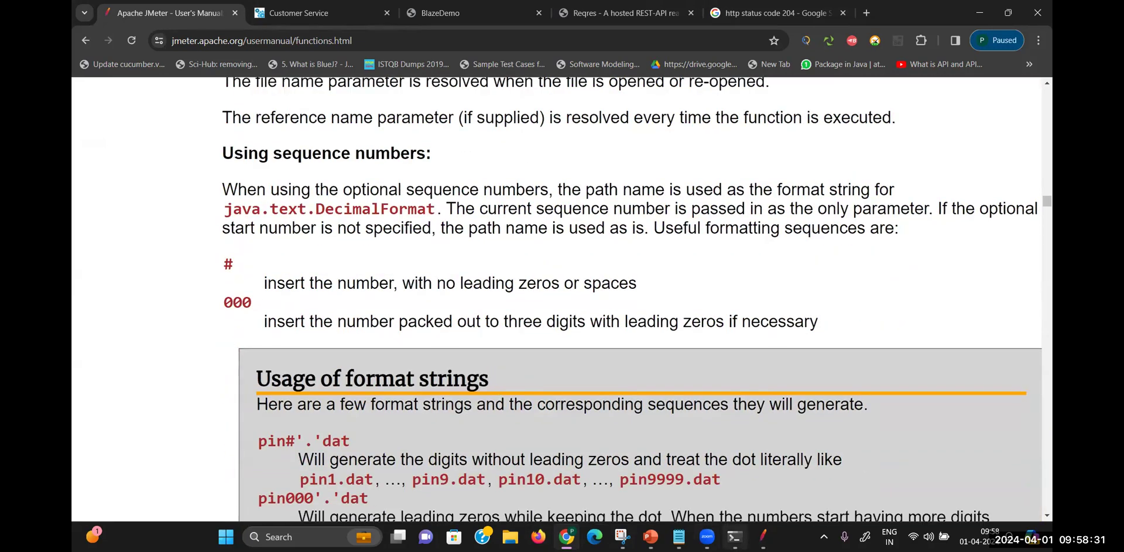
click(763, 536)
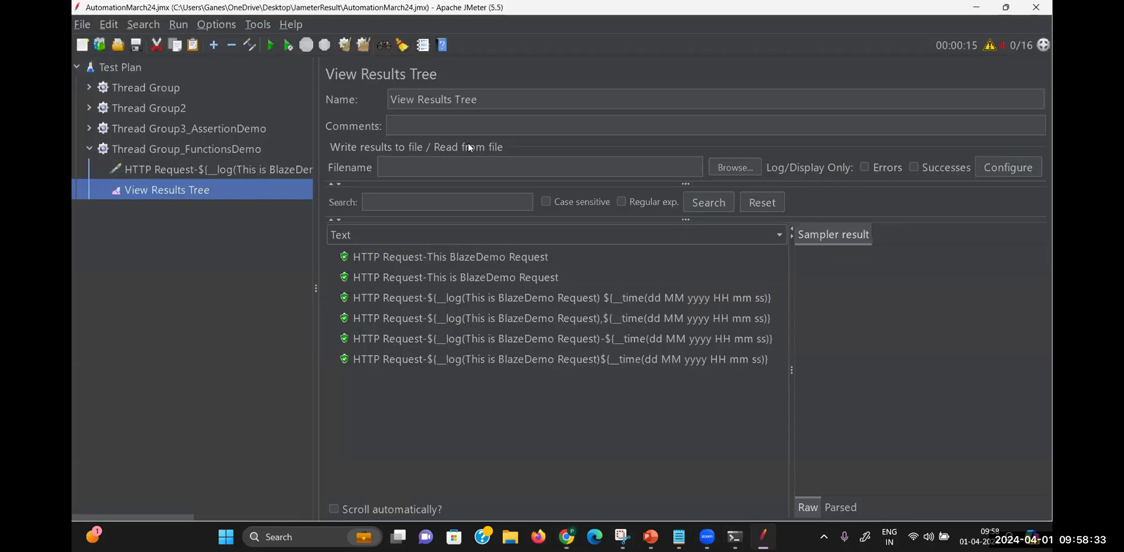
Delete the ${__log(...)} part so the name holds only the __time call, and run the test
click(185, 170)
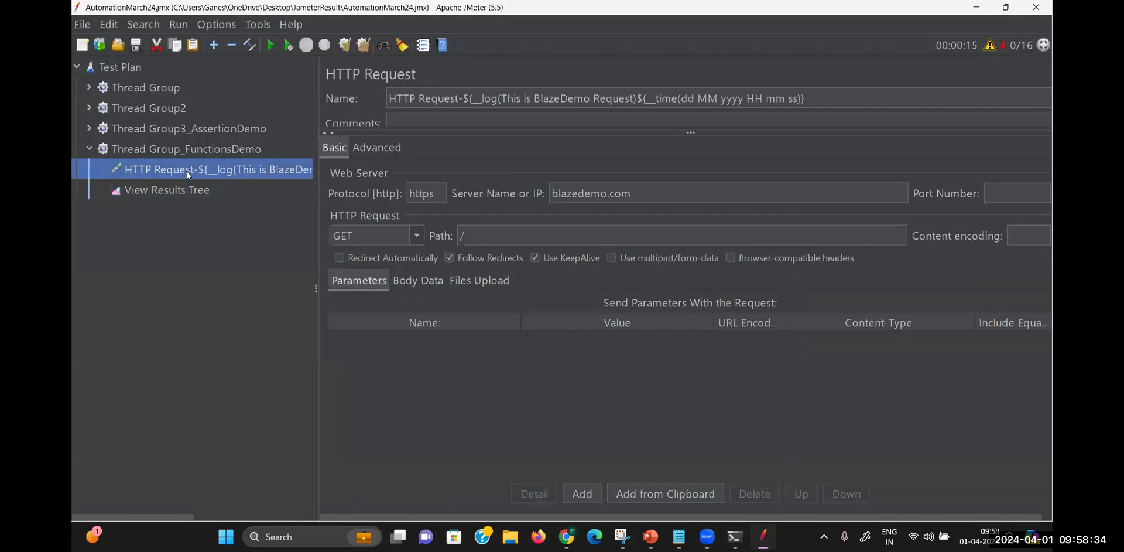
click(637, 98)
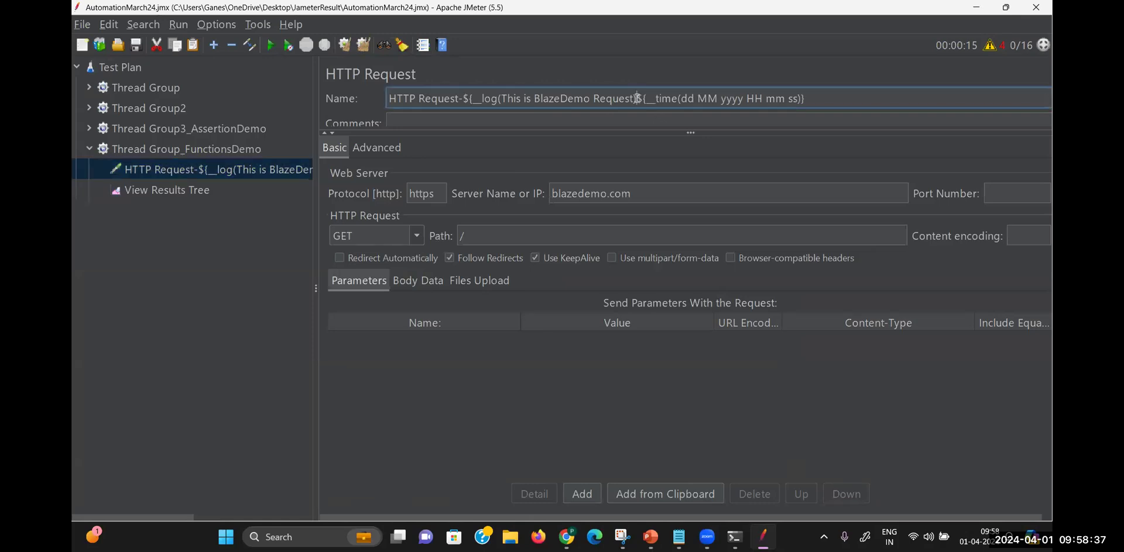
drag(636, 98, 466, 101)
key(ctrl+c)
key(Delete)
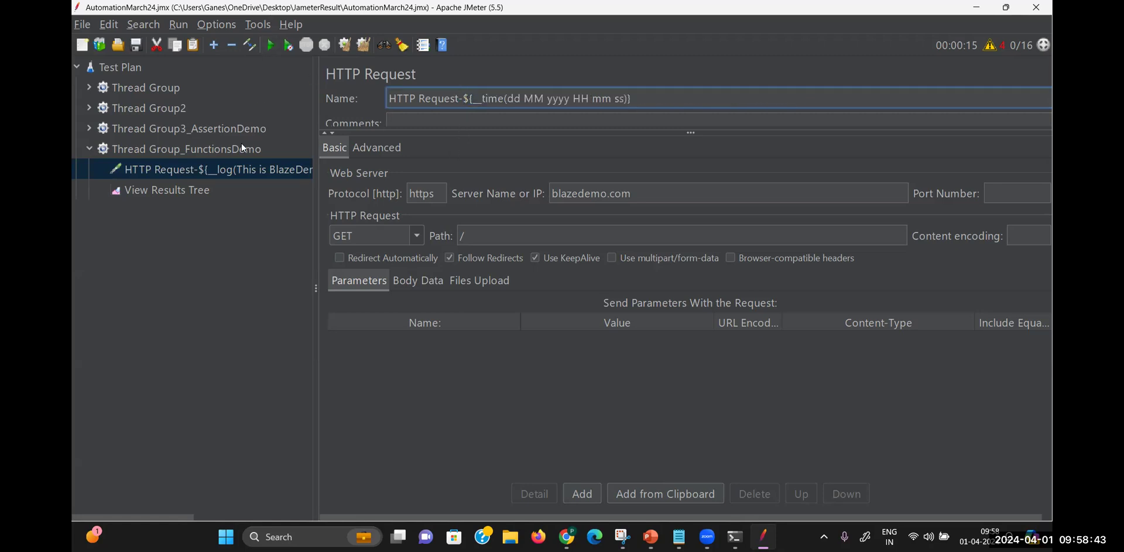
click(208, 194)
click(270, 45)
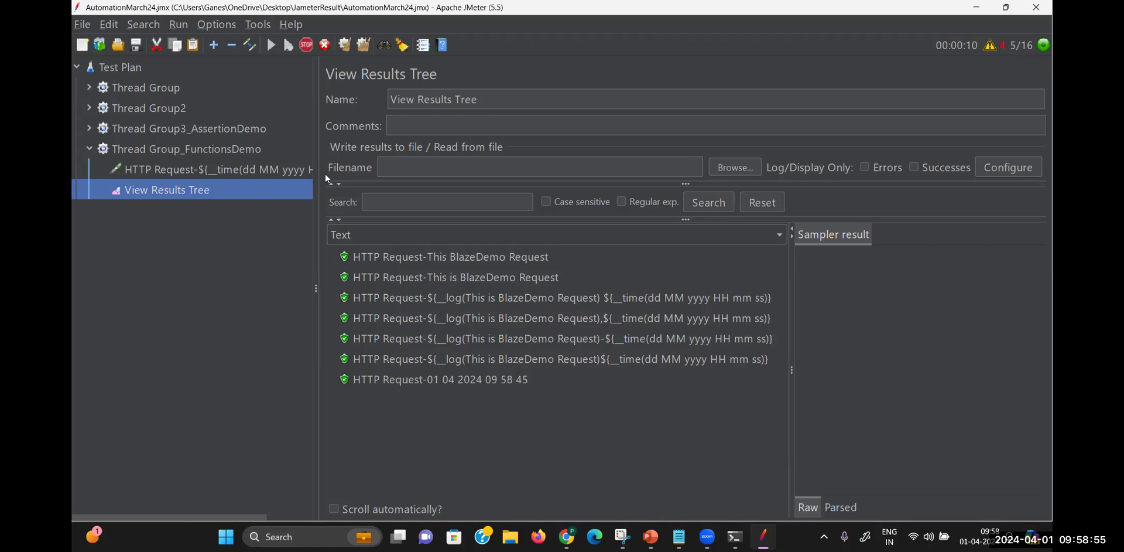
Paste the __log expression into the HTTP Request's comments, then clear them again
click(266, 171)
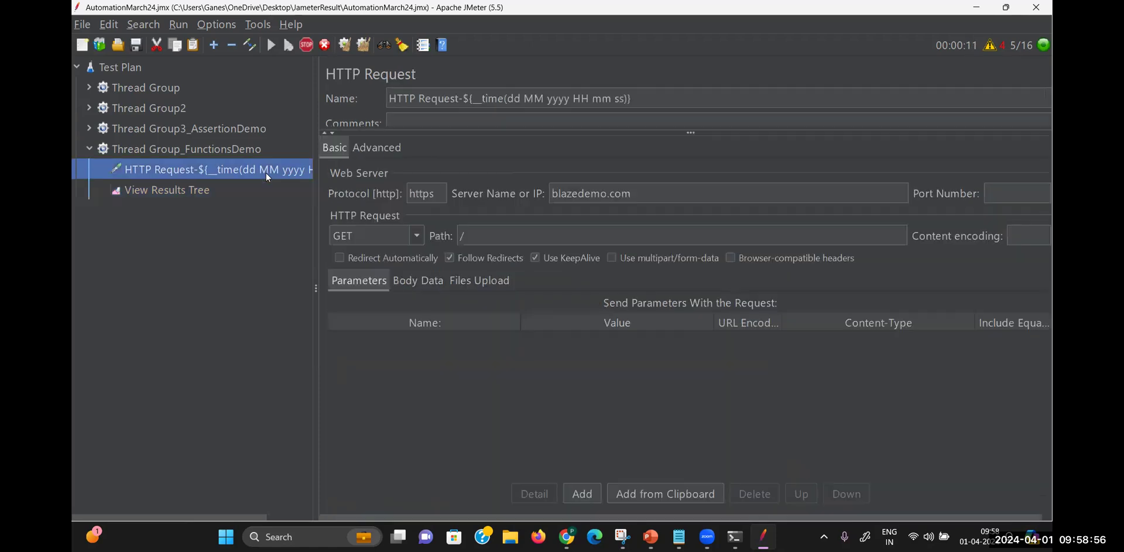
click(480, 119)
key(ctrl+v)
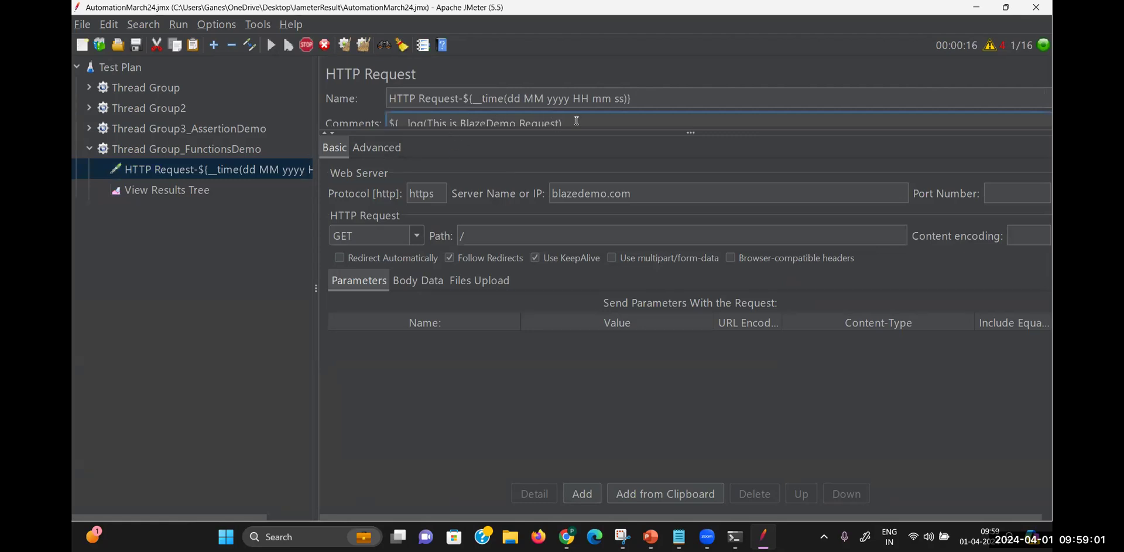
drag(578, 121, 375, 125)
key(BackSpace)
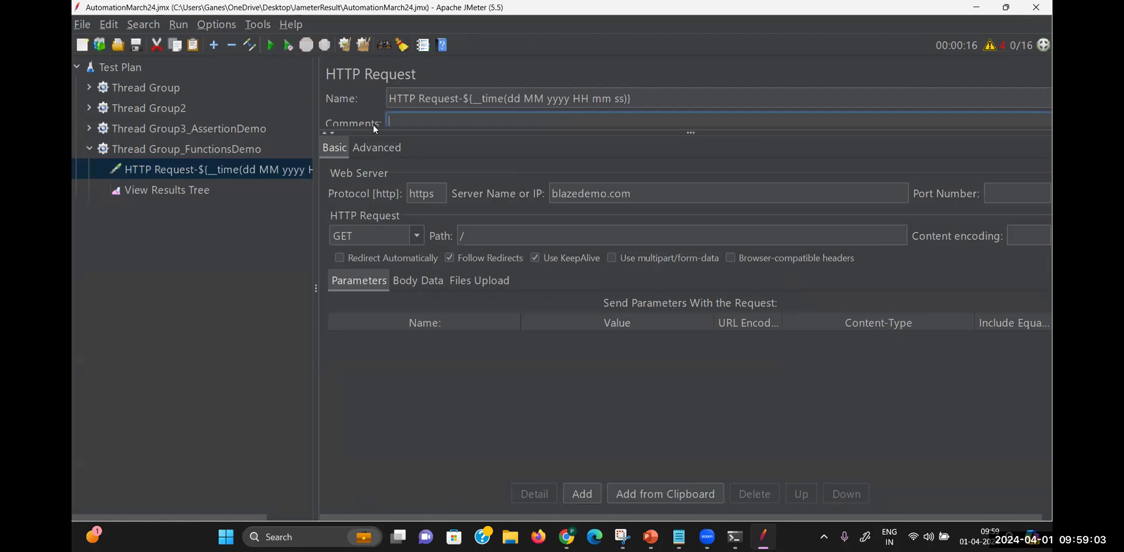
Copy the HTTP Request and paste a duplicate into Thread Group_FunctionsDemo
right_click(234, 171)
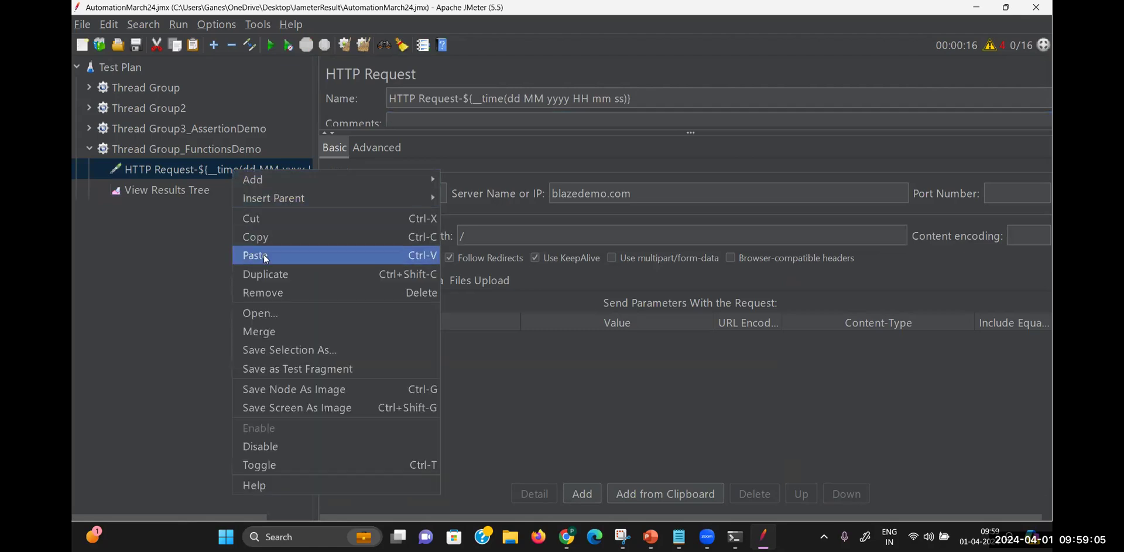
click(267, 236)
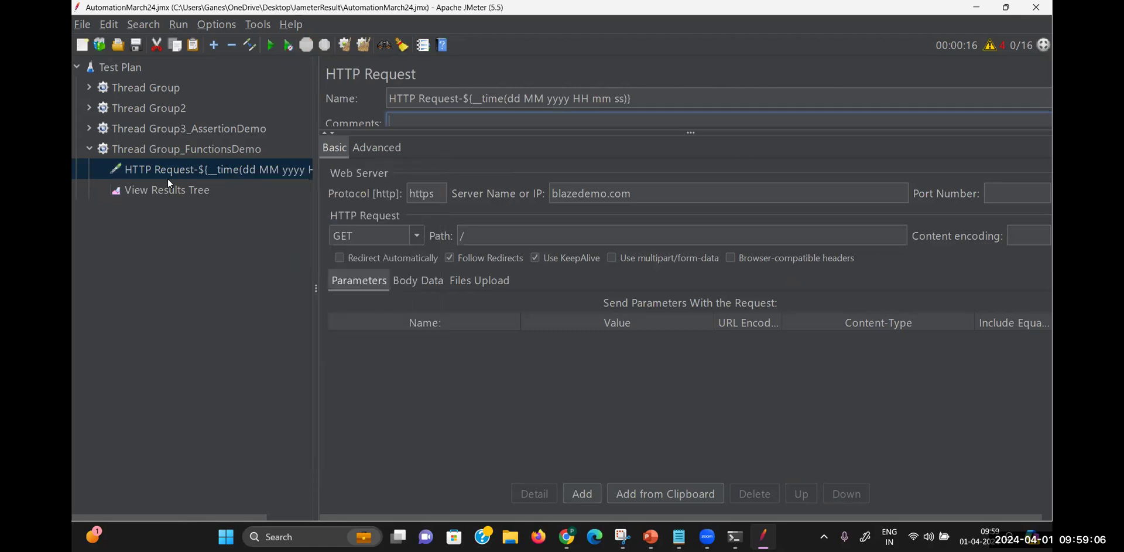
right_click(189, 151)
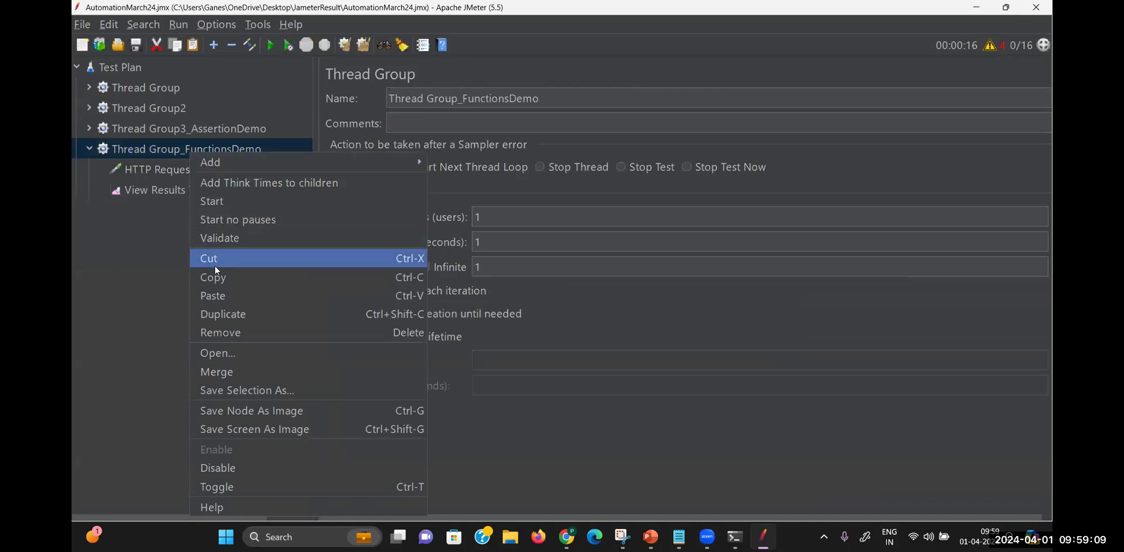
click(218, 295)
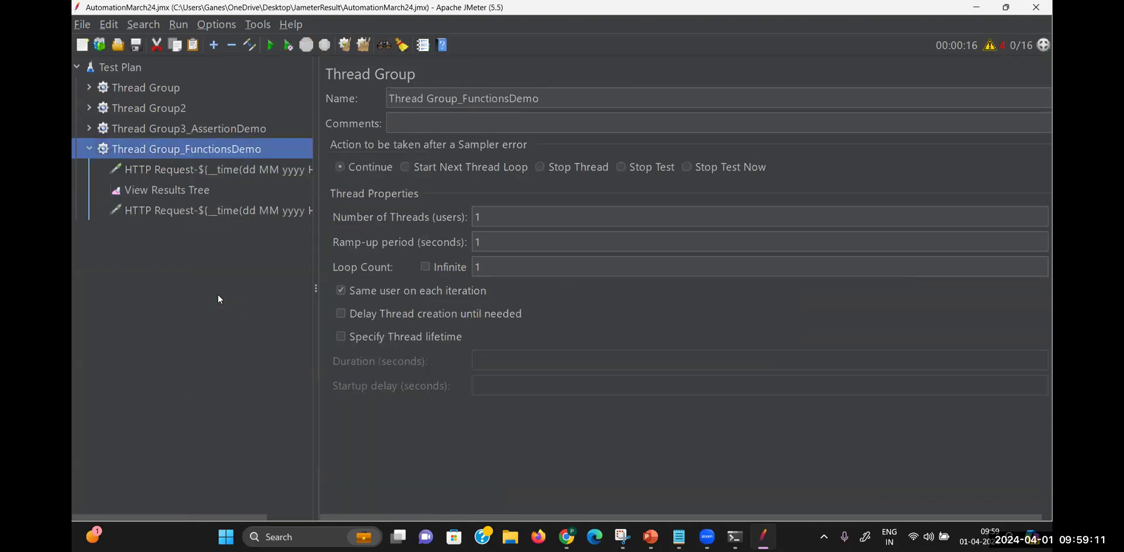
click(225, 211)
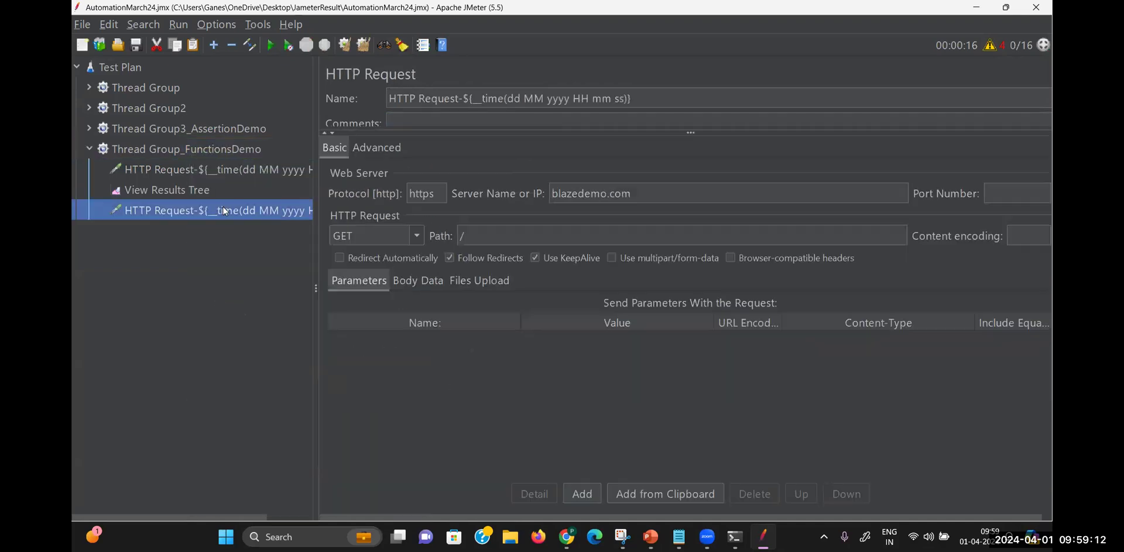
click(644, 99)
Rename the first request to HTTP Request-${__log(This is BlazeDemo Request)}
click(290, 169)
drag(632, 98, 464, 98)
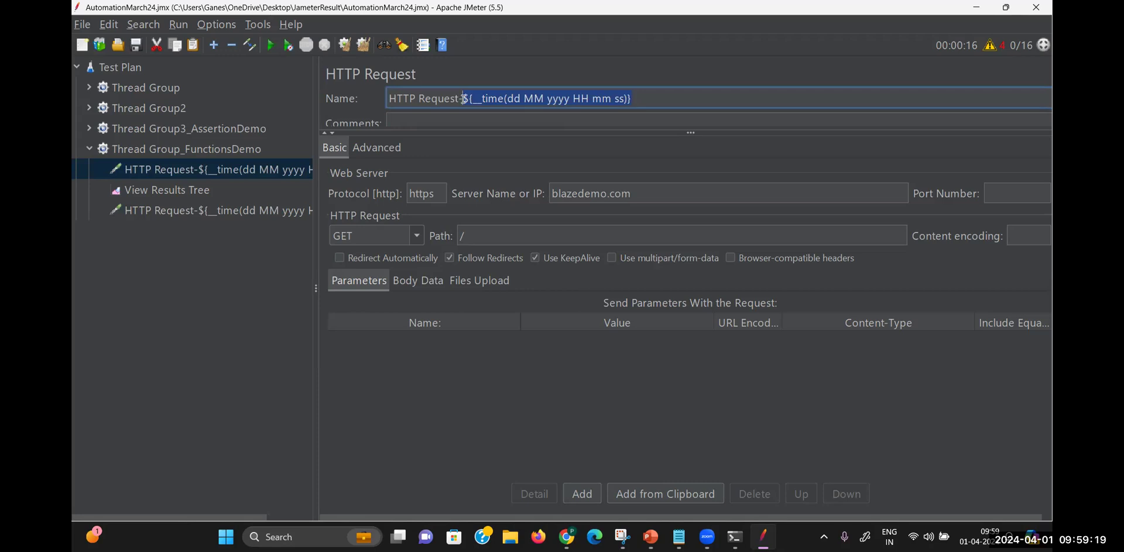
key(BackSpace)
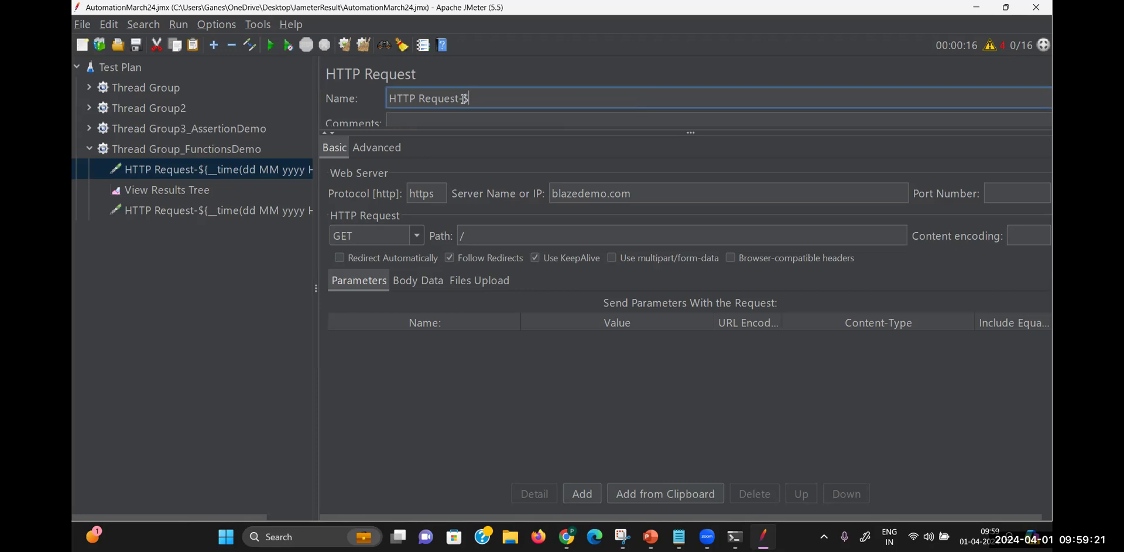
text({})
text(__log)
text(())
key(Left)
text(This is BlazeDemo Request)
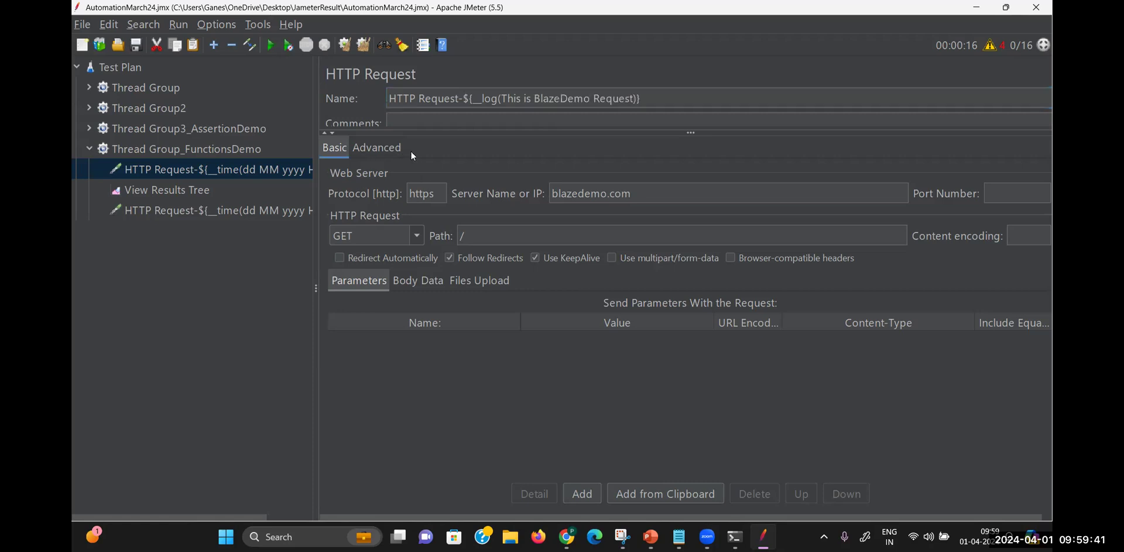
Move the __time request above View Results Tree and run the test
click(180, 190)
drag(188, 208, 182, 176)
key(ctrl+r)
click(190, 214)
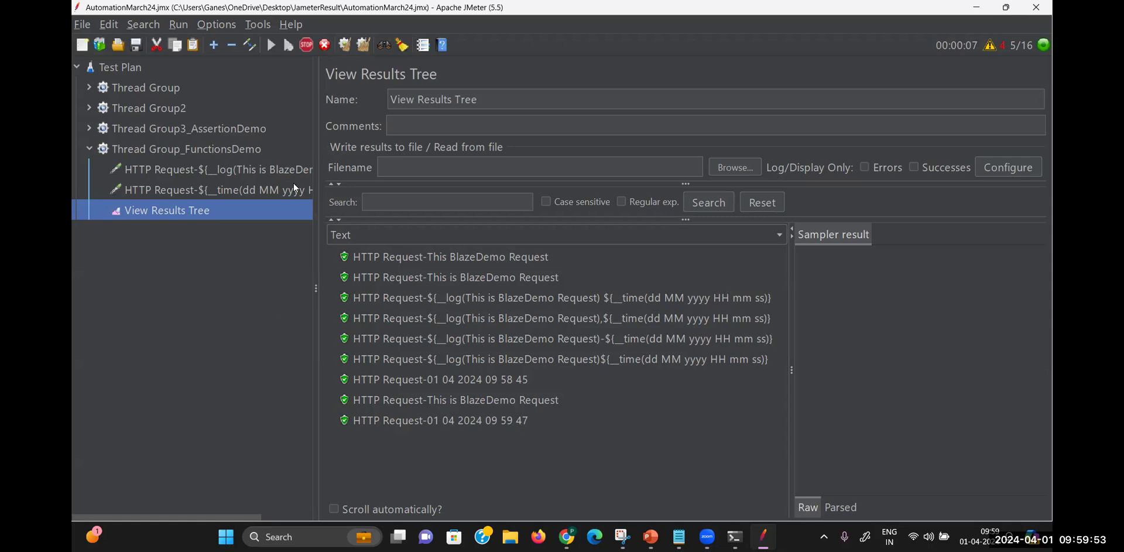
Select the ${_ _threadNum} syntax in the Notepad session notes
click(679, 536)
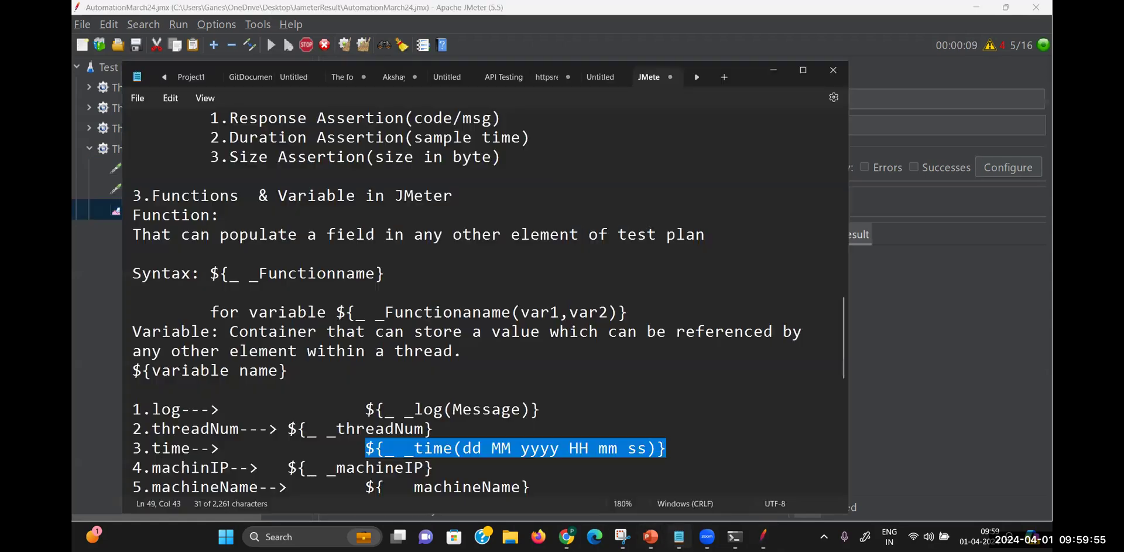
key(Home)
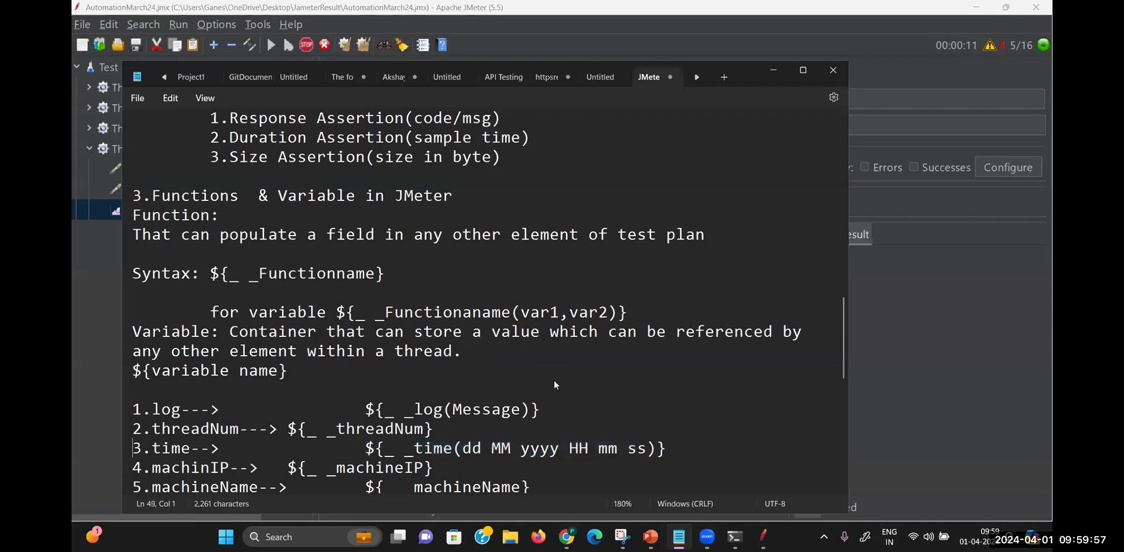
key(Down)
key(Down)
key(Down)
key(Down)
key(Down)
key(Down)
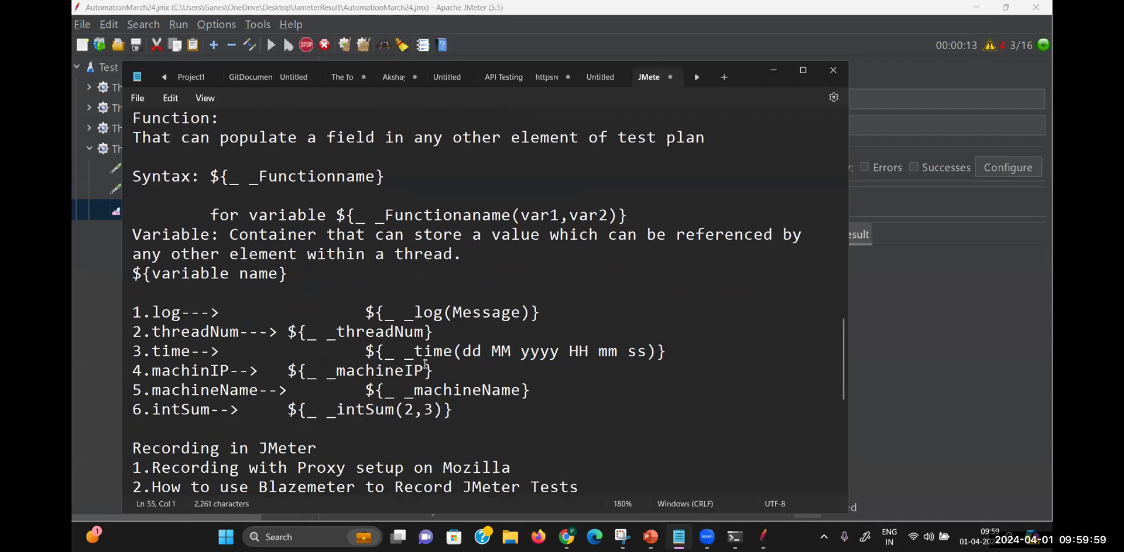
drag(433, 332, 291, 335)
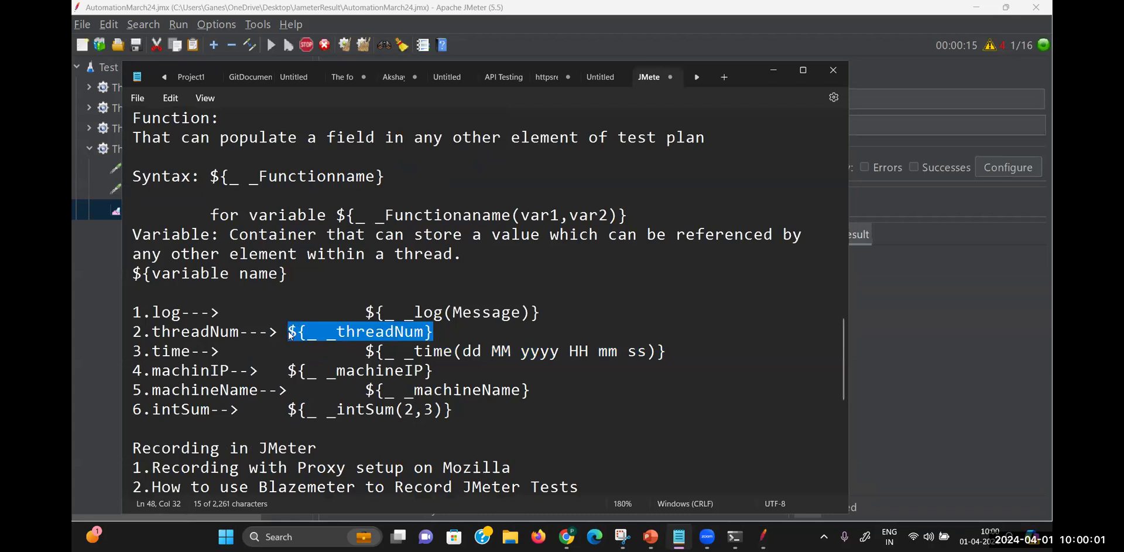
Paste ${_ _threadNum} after the log call in the first request's name and run the test
click(884, 295)
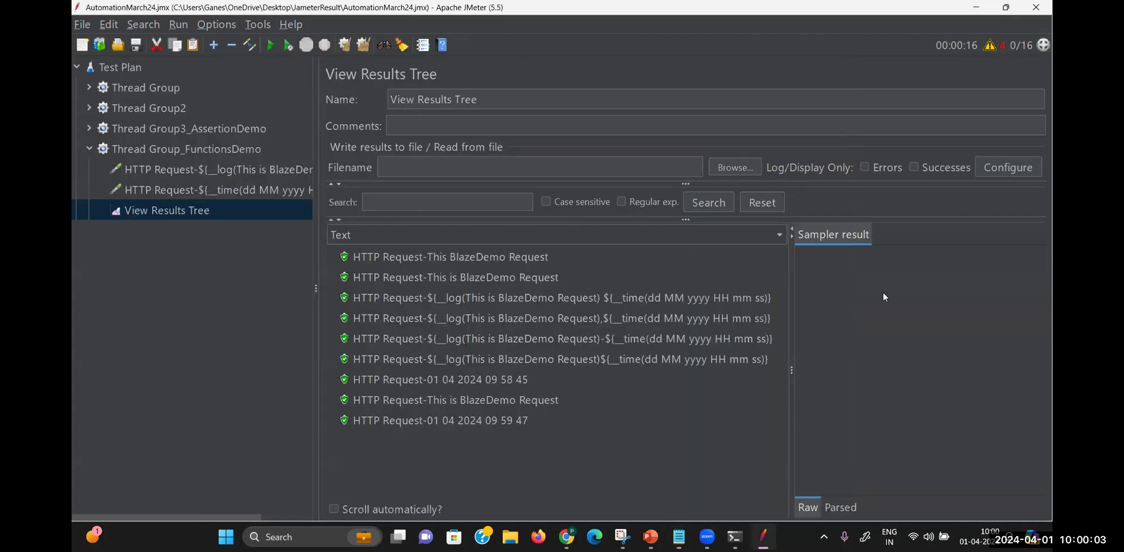
click(266, 188)
click(288, 165)
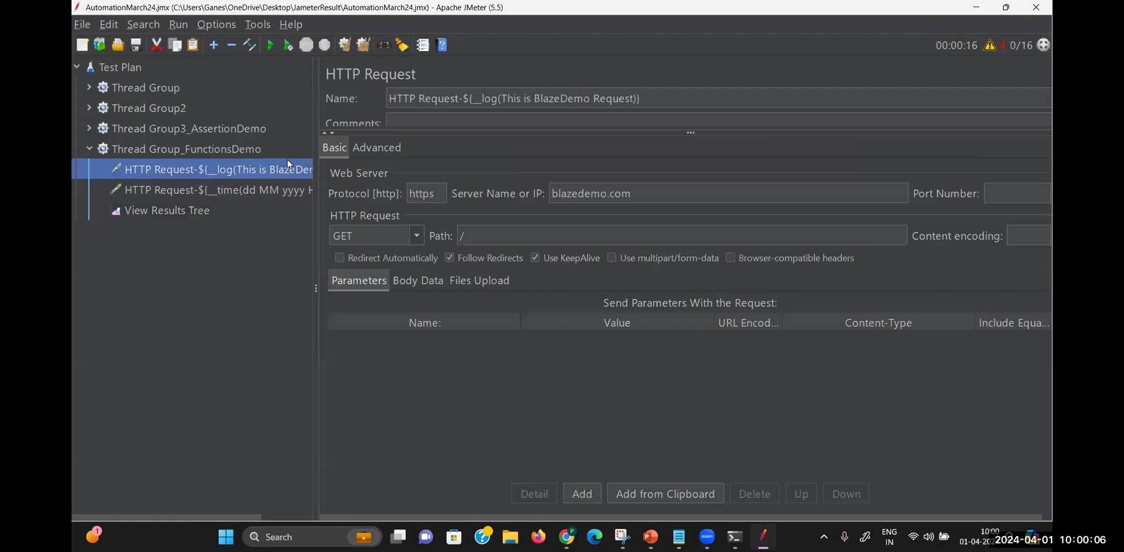
click(645, 97)
text(${__threadNum})
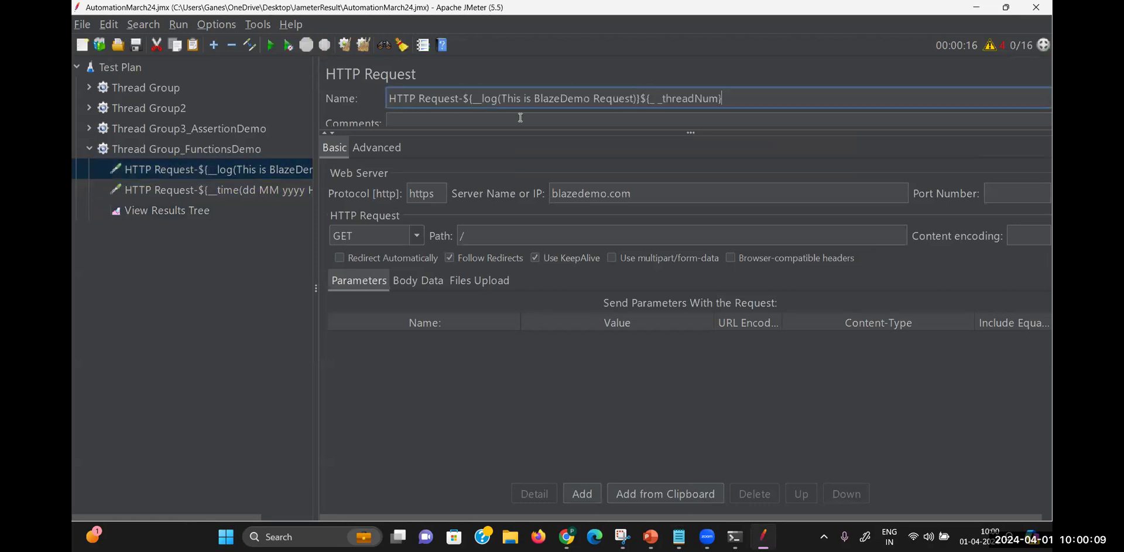
key(ctrl+r)
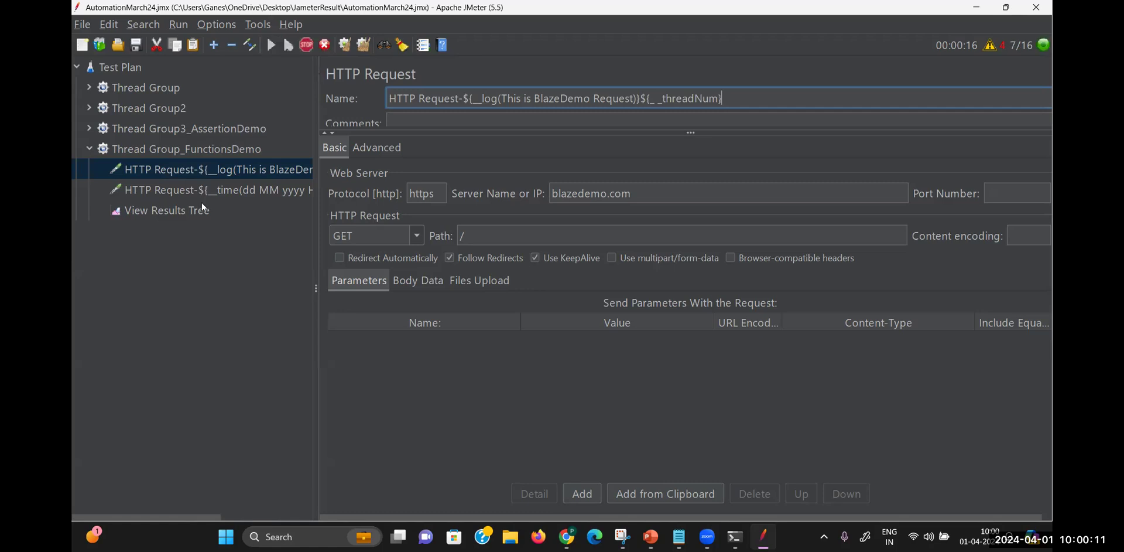
click(195, 208)
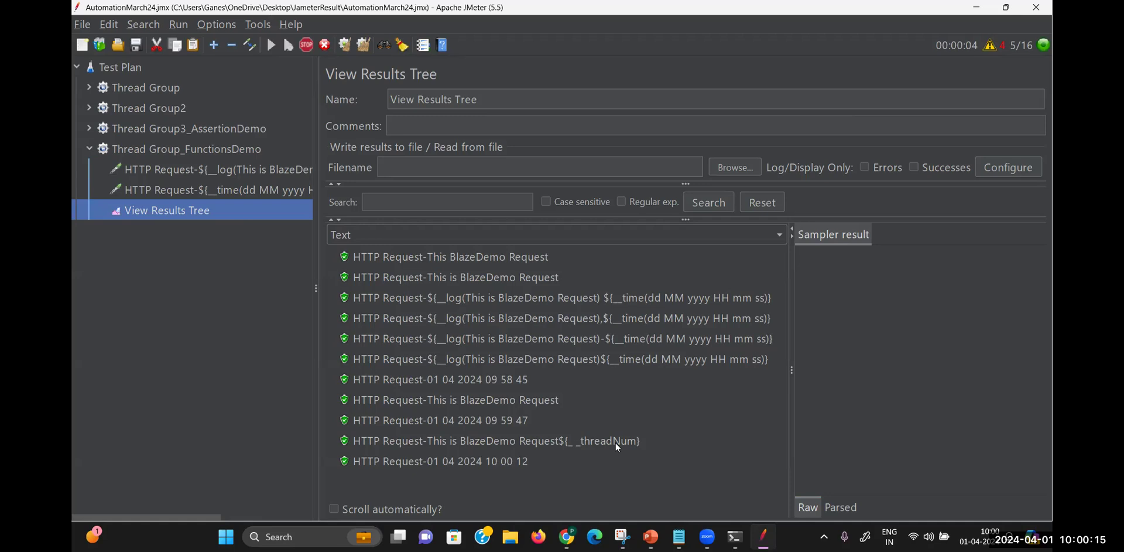
Edit the text between the log call and ${_ _threadNum} in the name, then rerun
click(227, 193)
click(245, 165)
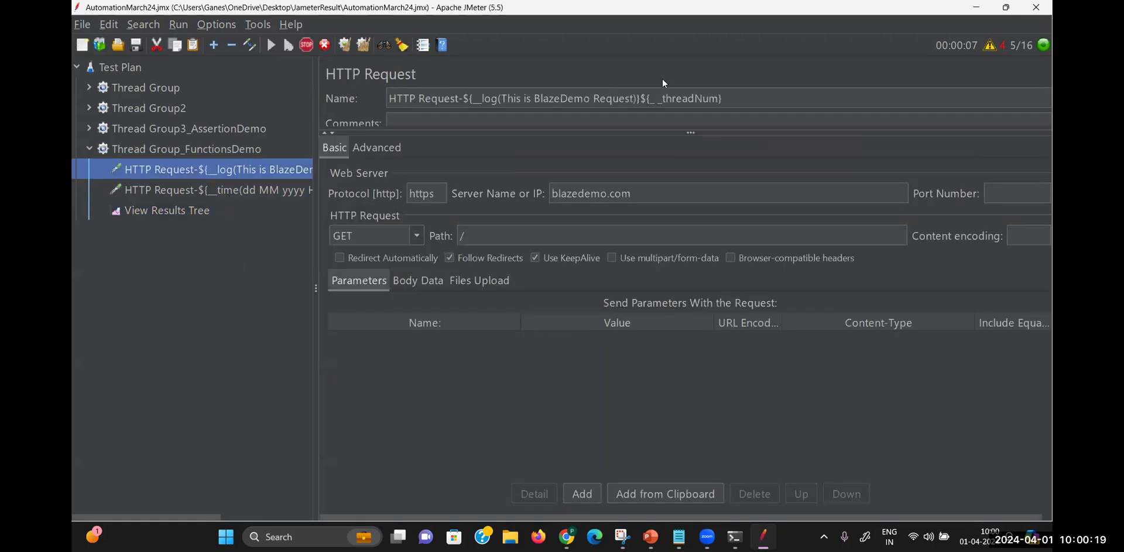
click(639, 99)
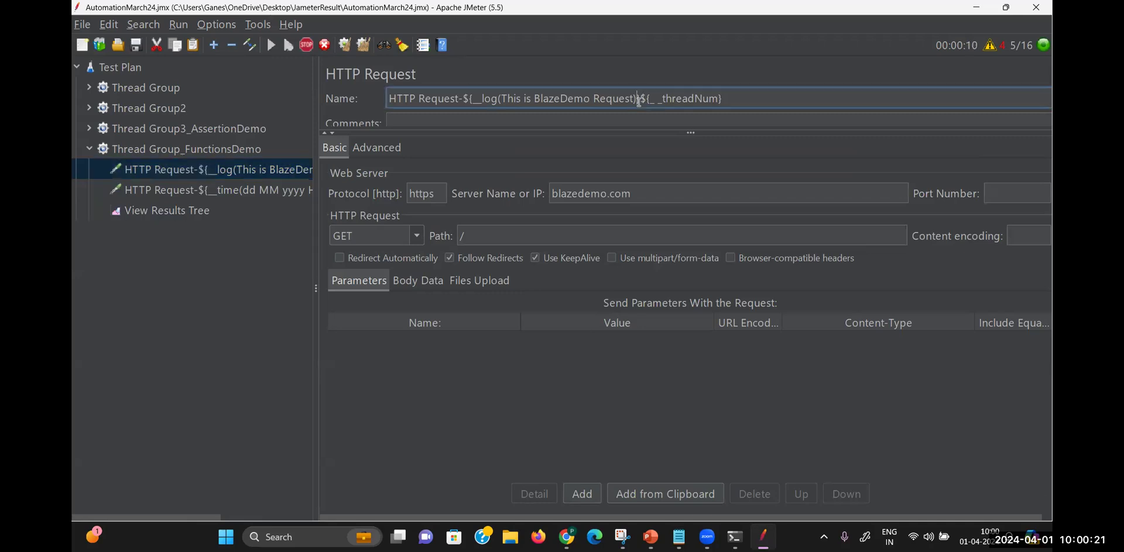
text(},)
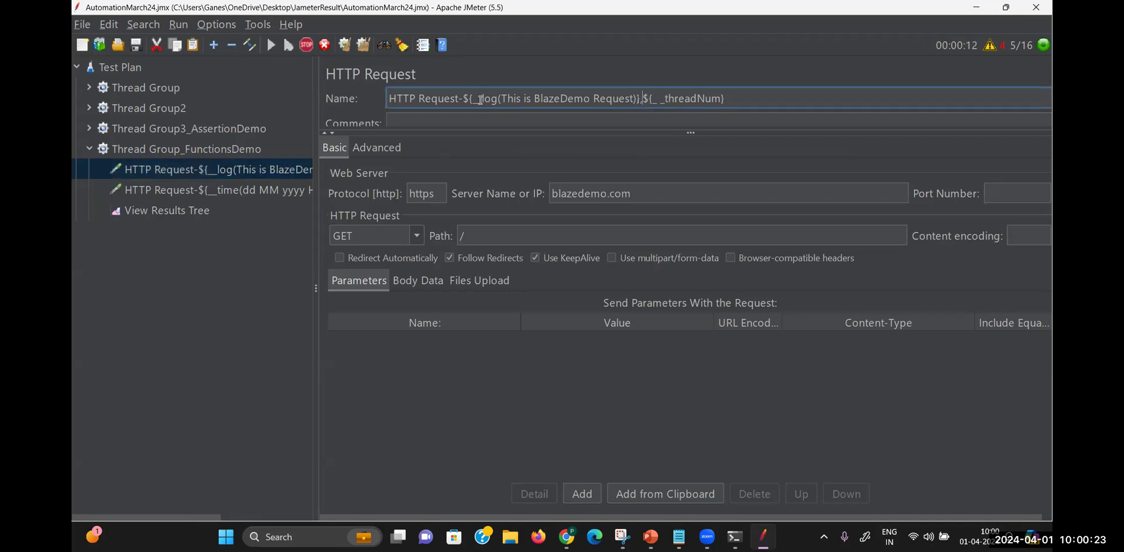
click(187, 210)
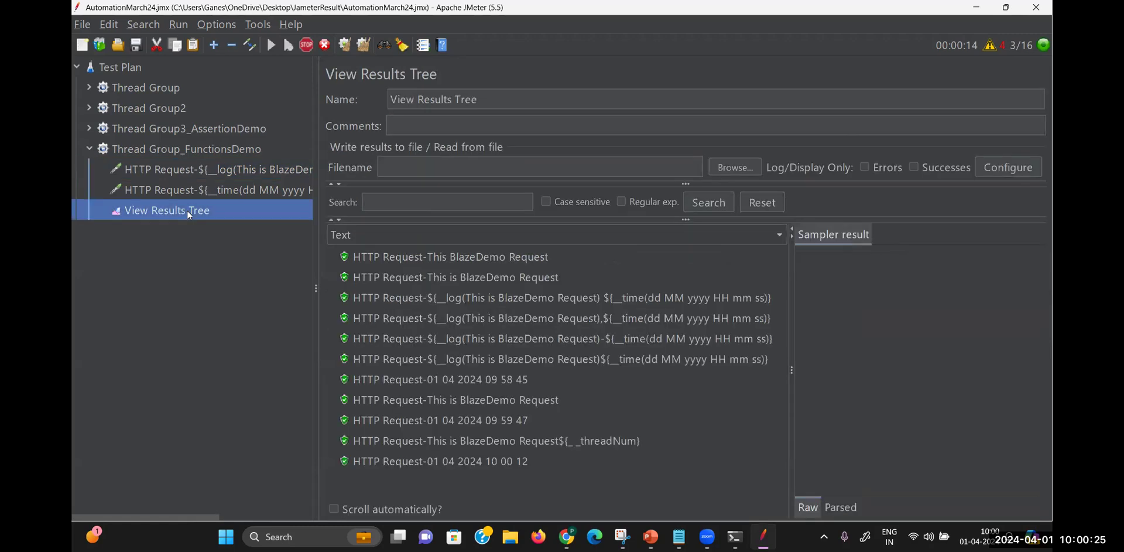
key(ctrl+r)
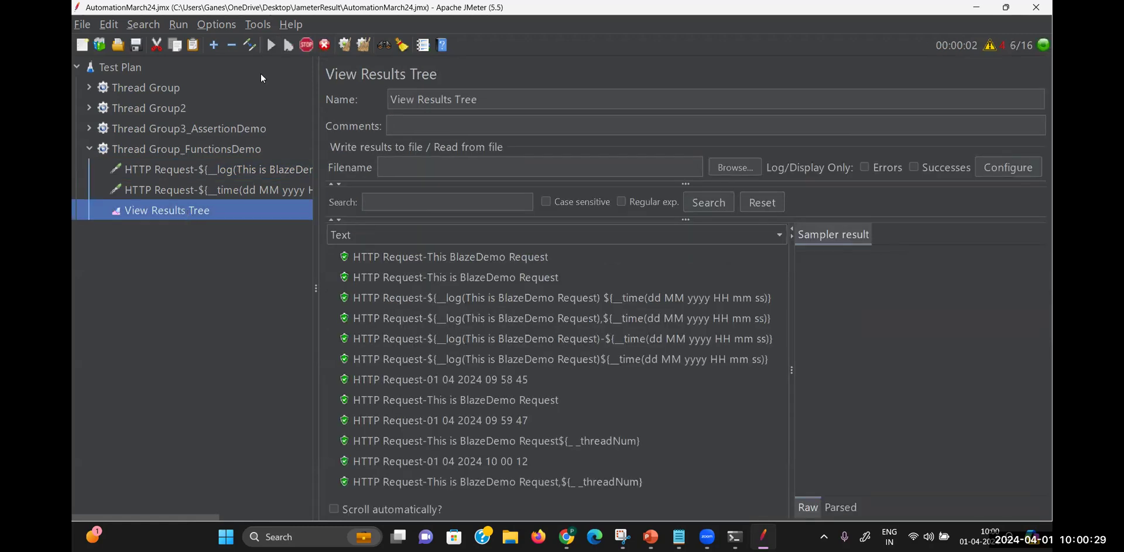
Strip the threadNum call, leaving the name as HTTP Request-${__log(This is BlazeDemo Request)}
click(181, 190)
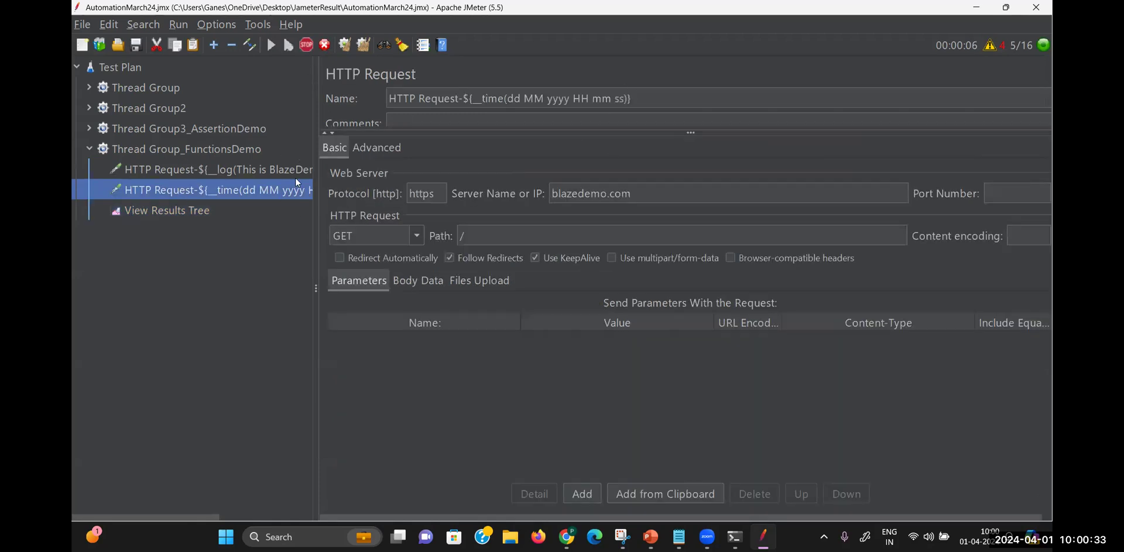
click(256, 167)
drag(725, 98, 640, 100)
key(ctrl+c)
key(BackSpace)
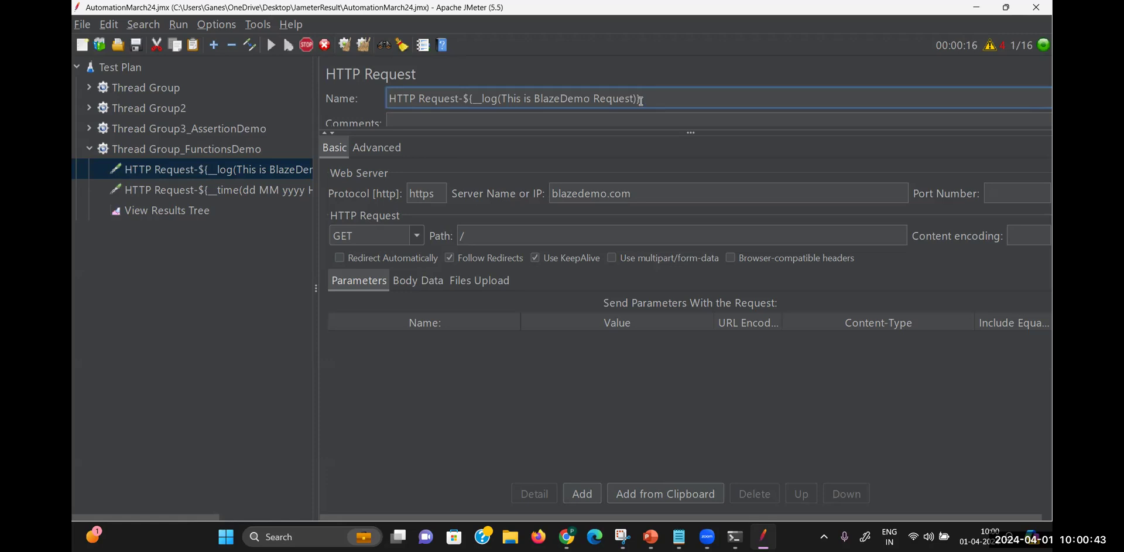
key(ctrl+v)
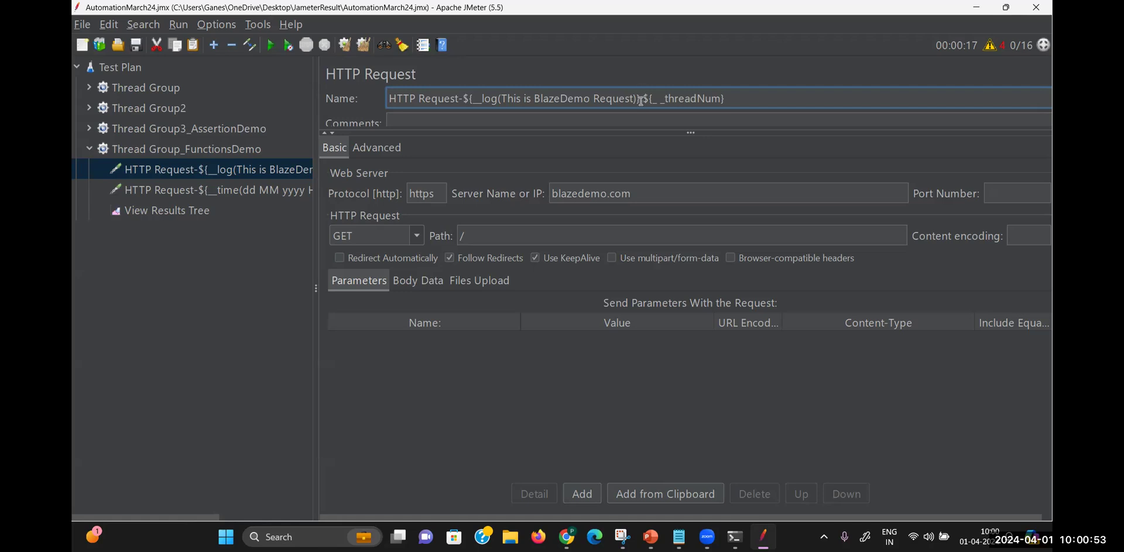
key(BackSpace)
drag(729, 98, 641, 101)
key(BackSpace)
Copy the __log-named HTTP Request and paste it into Thread Group_FunctionsDemo
right_click(189, 150)
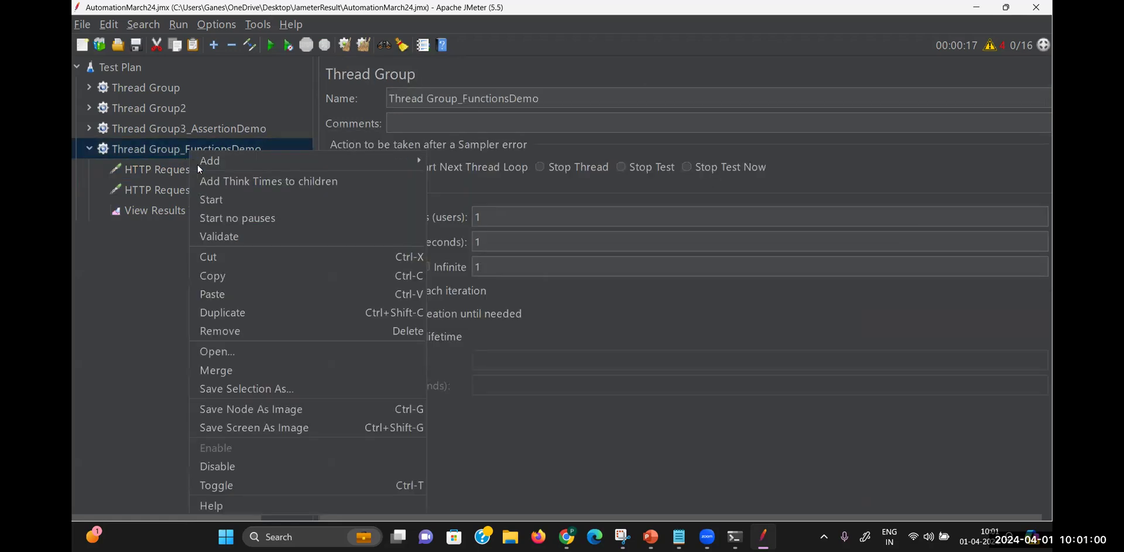
click(224, 291)
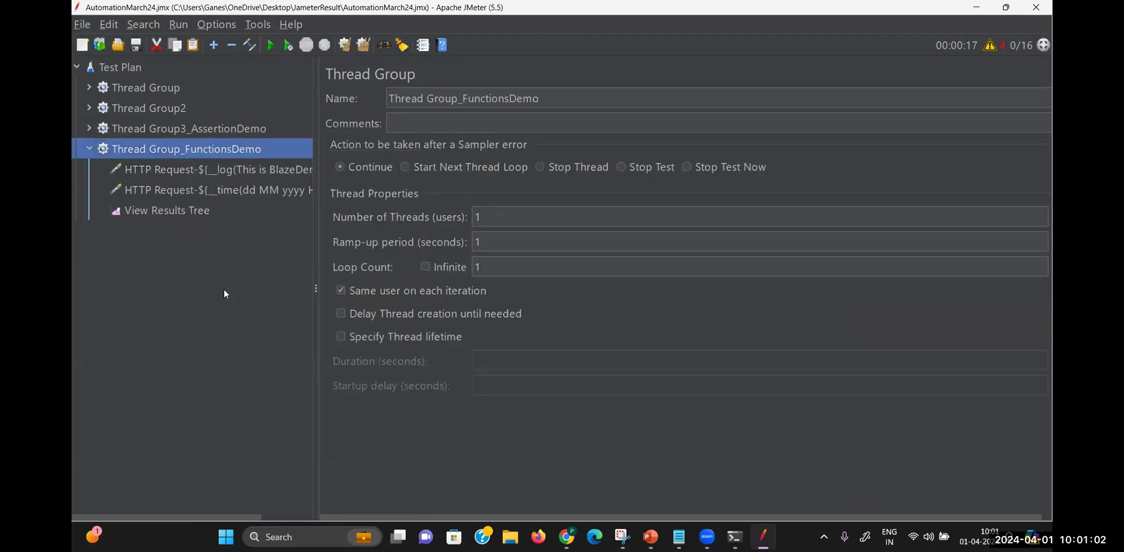
click(222, 171)
right_click(221, 171)
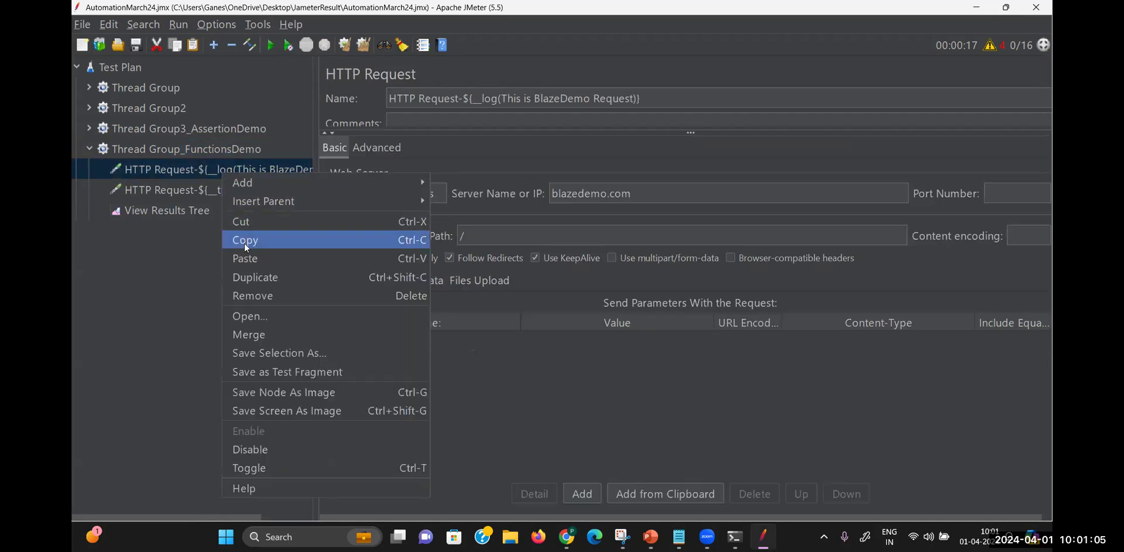
click(244, 244)
click(238, 146)
right_click(238, 146)
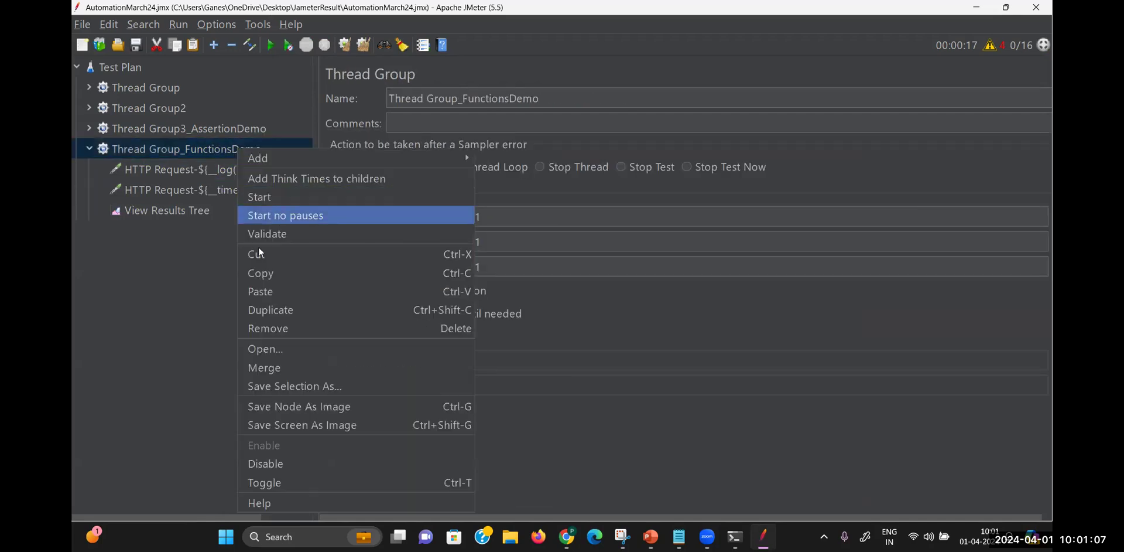
click(268, 291)
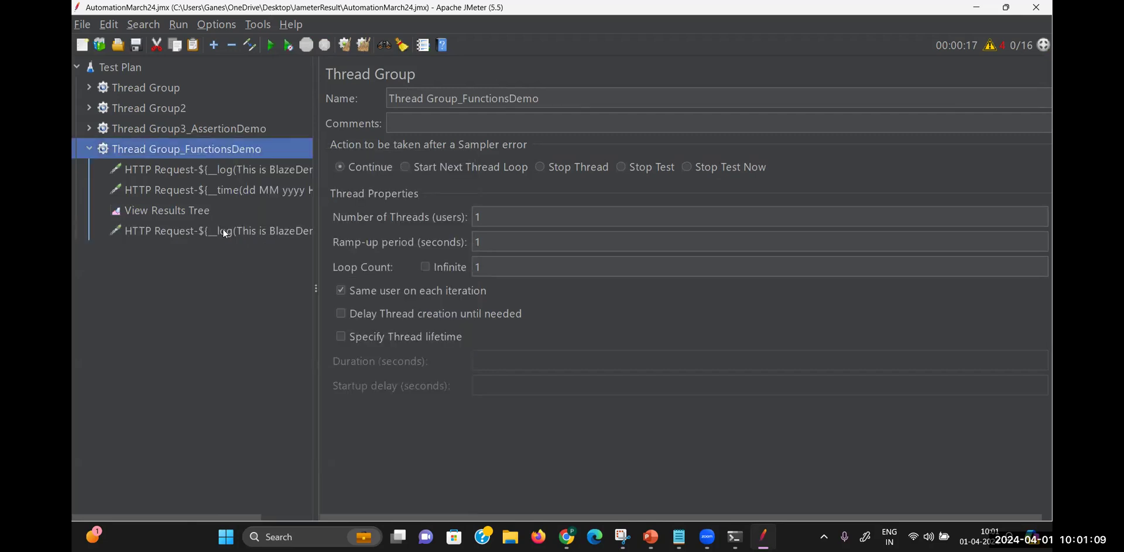
Select the __log part of the pasted request's name, then select the ${__threadNum} syntax in the notes
click(222, 231)
click(488, 101)
shift+click(467, 98)
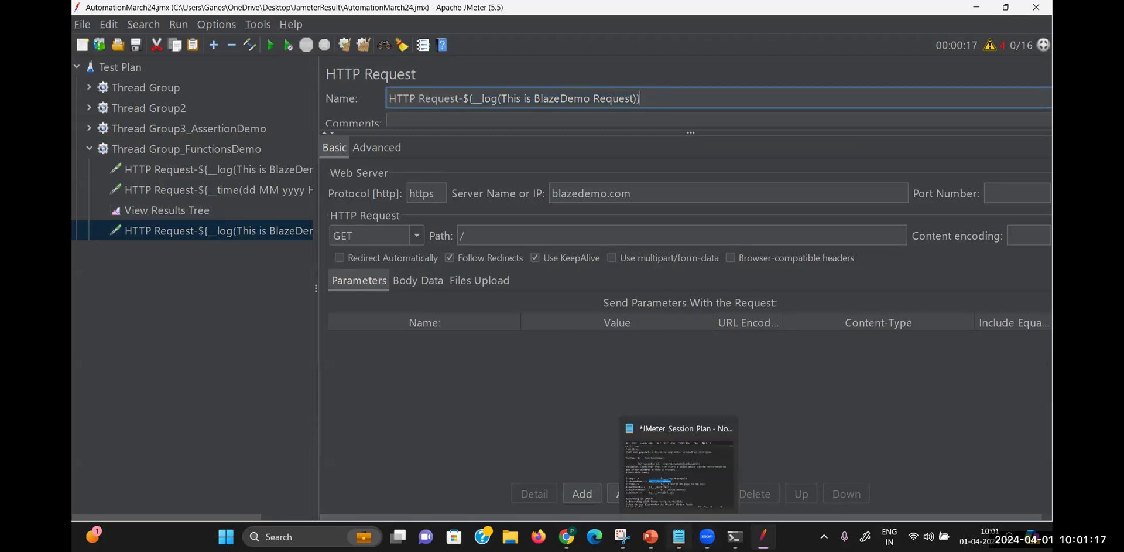
click(679, 537)
drag(434, 331, 288, 334)
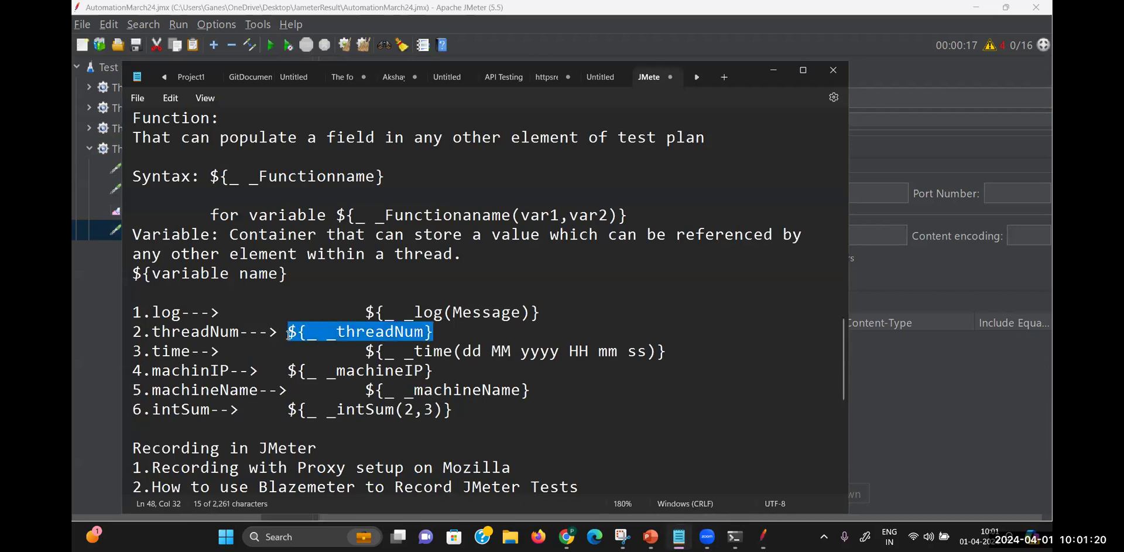
Rename the pasted request to 'HTTP Request-${__threadNum}', move it above View Results Tree, and open the listener
click(871, 130)
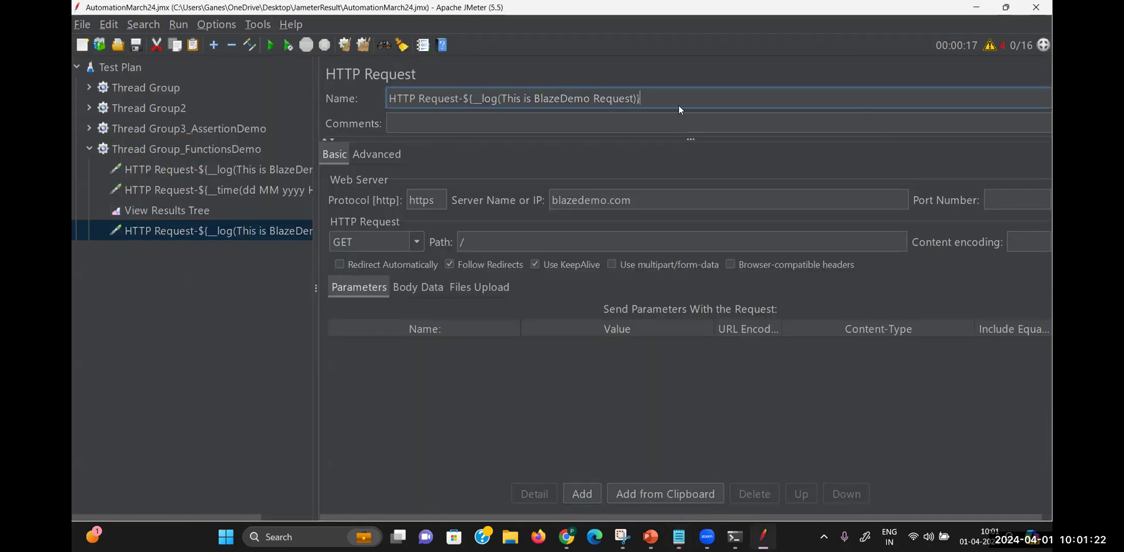
key(ctrl+v)
click(480, 98)
key(BackSpace)
click(552, 98)
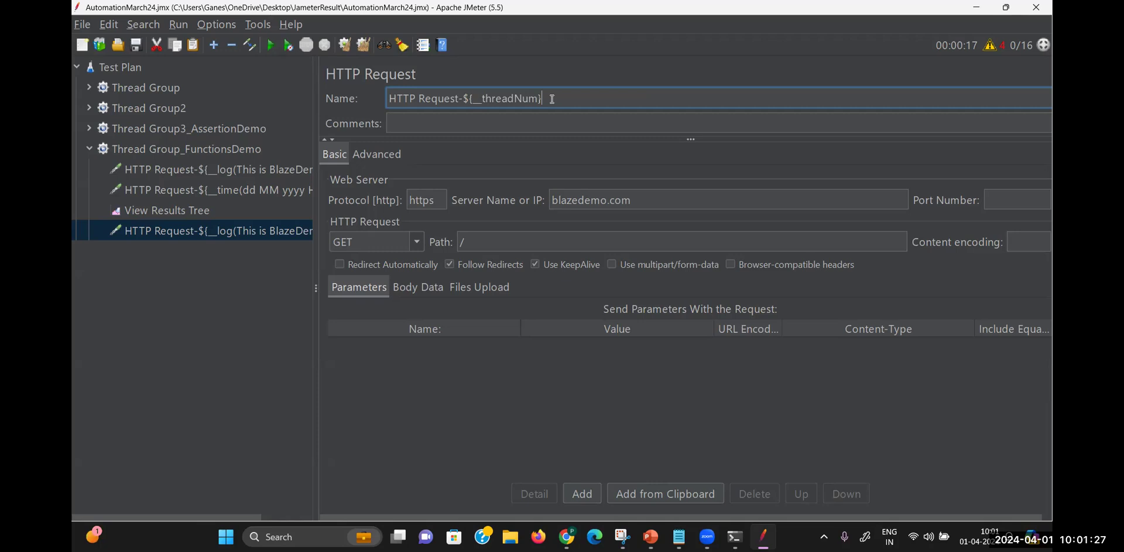
drag(227, 233, 227, 199)
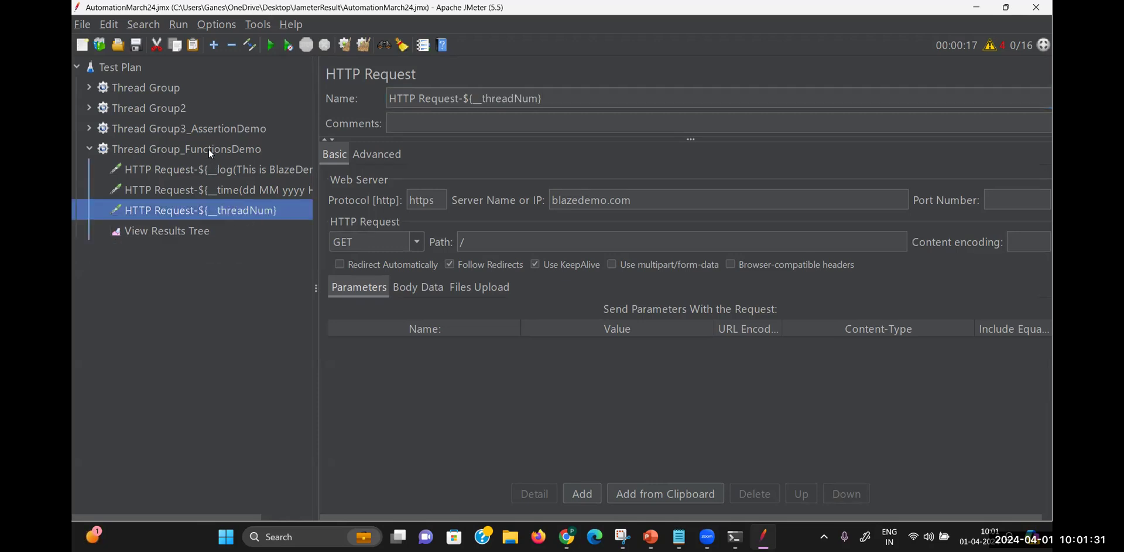
click(198, 230)
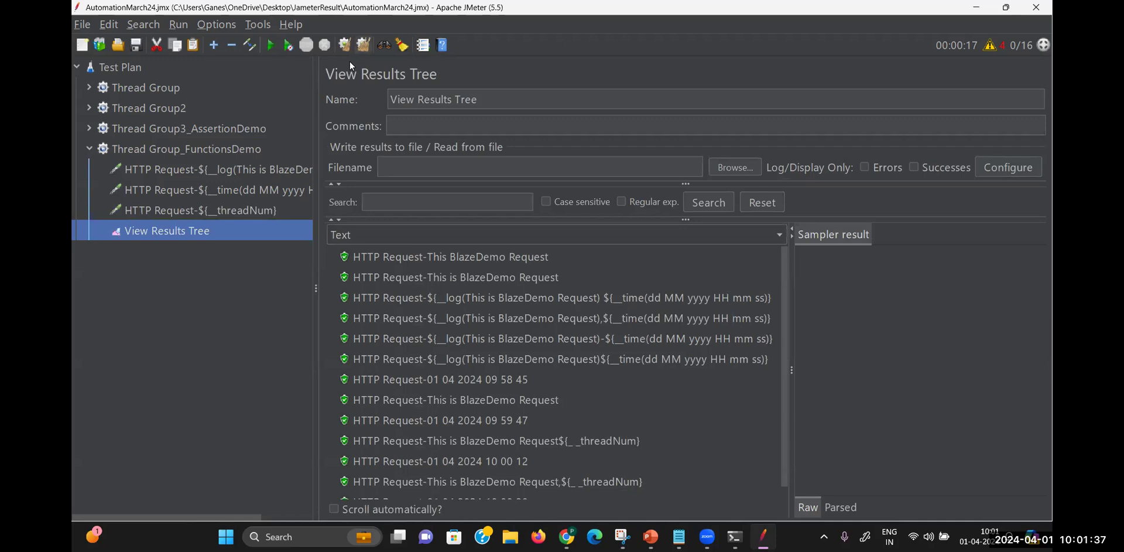
Clear results, rerun the test, and inspect the threadNum, timestamp and log-named results
key(ctrl+e)
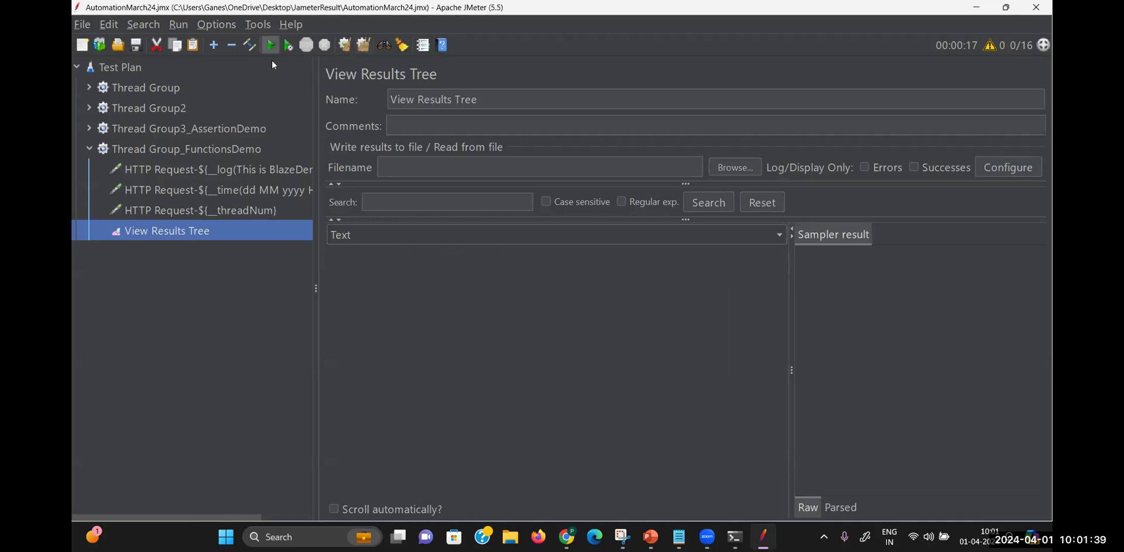
key(ctrl+r)
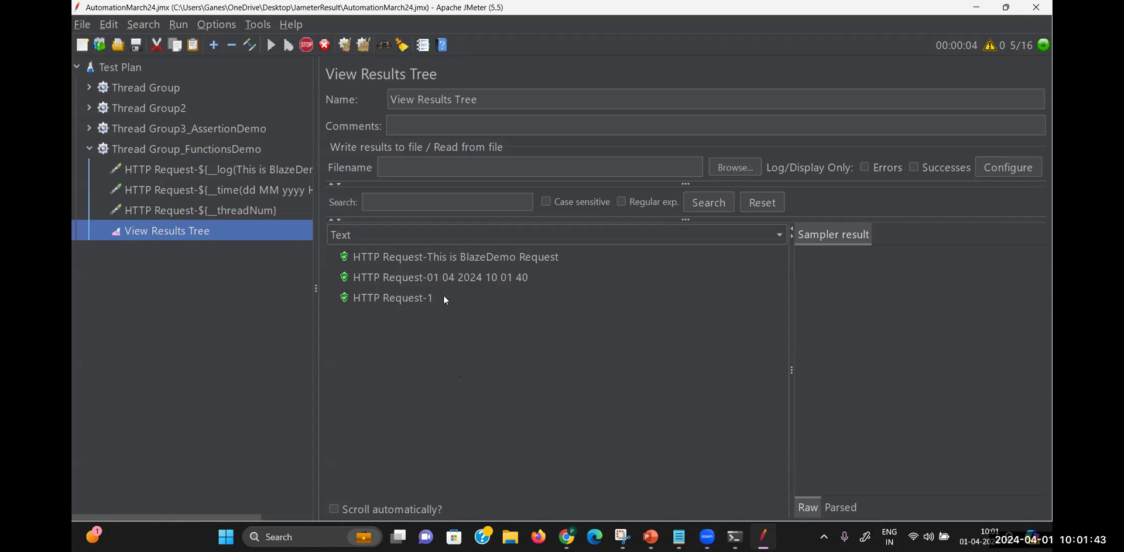
click(442, 297)
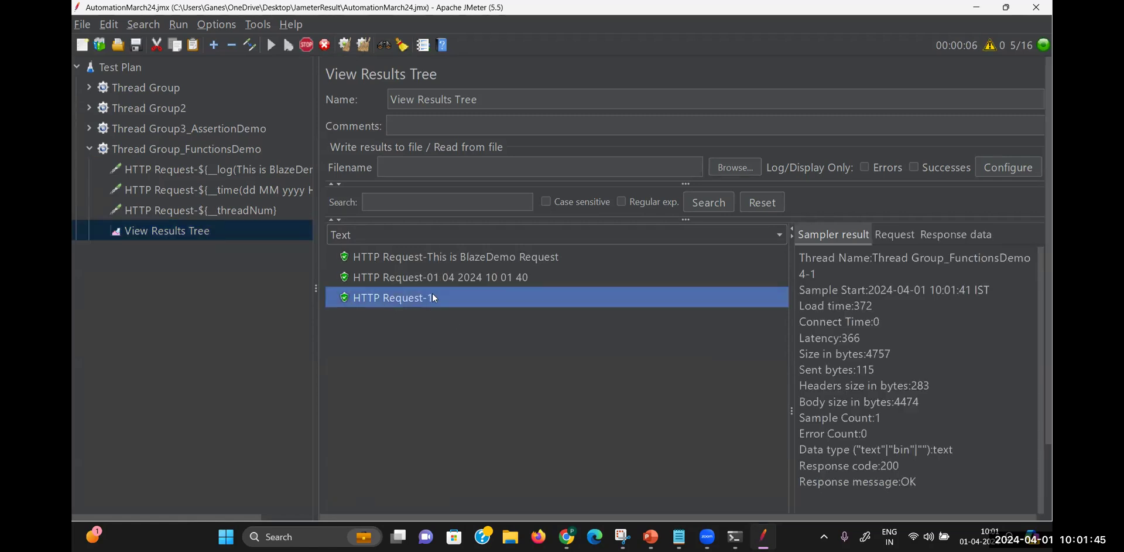
click(472, 279)
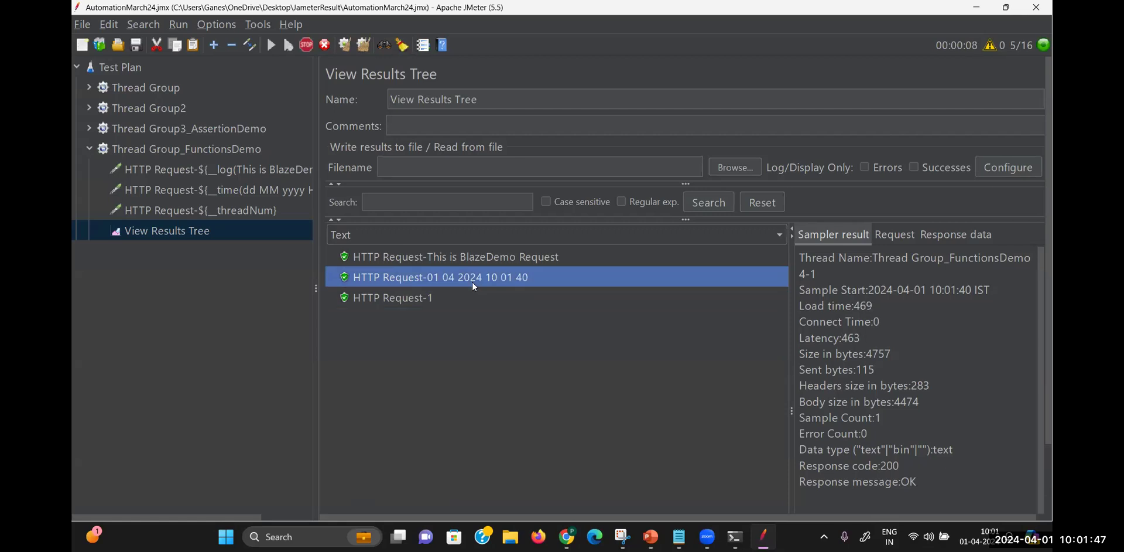
click(479, 253)
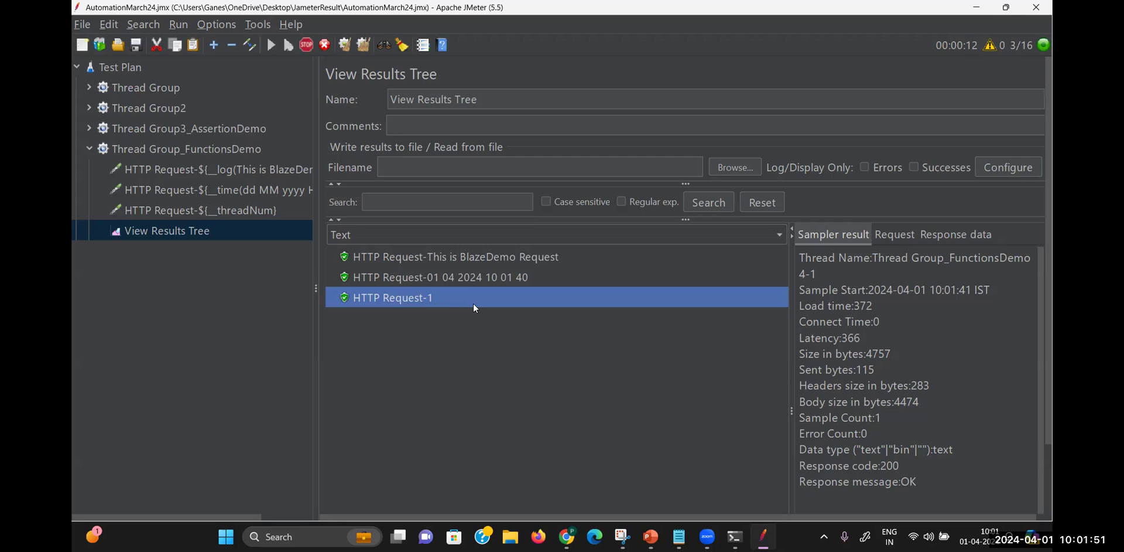
click(679, 536)
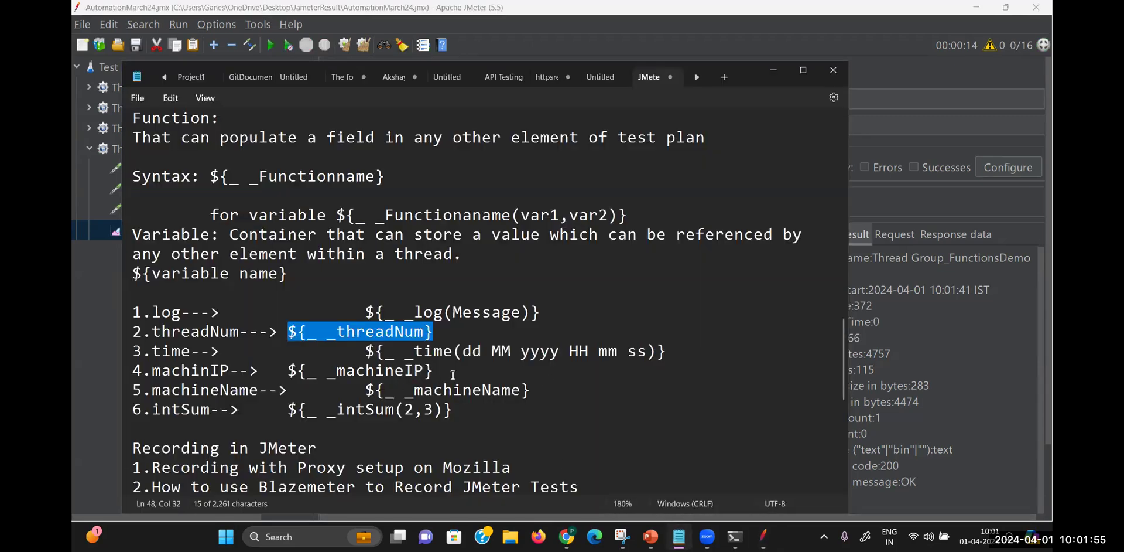
Select the ${__machineIP} syntax in the notes, then paste another log request copy above View Results Tree
drag(434, 371, 291, 371)
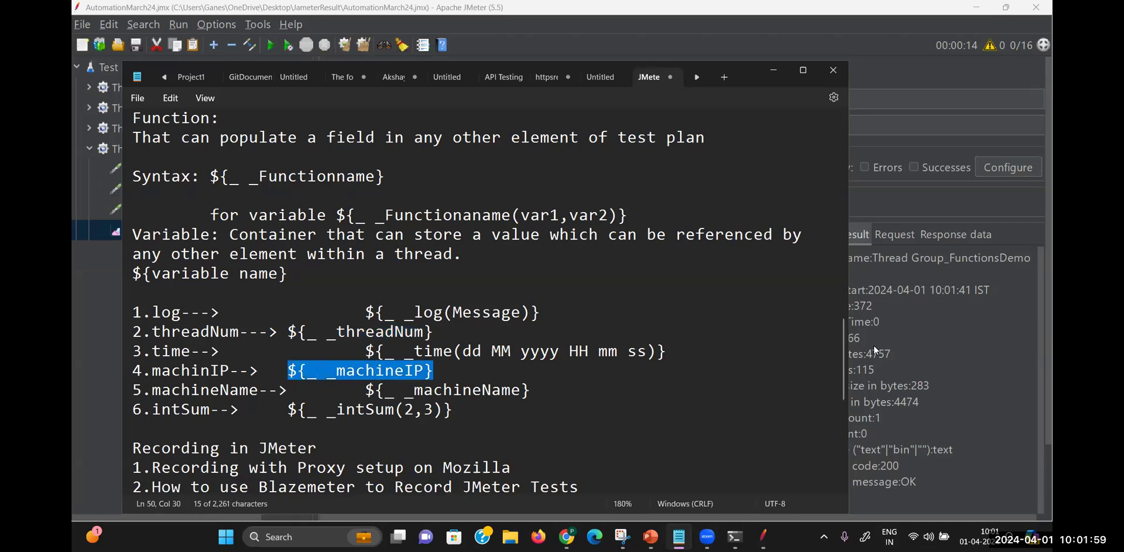
click(891, 350)
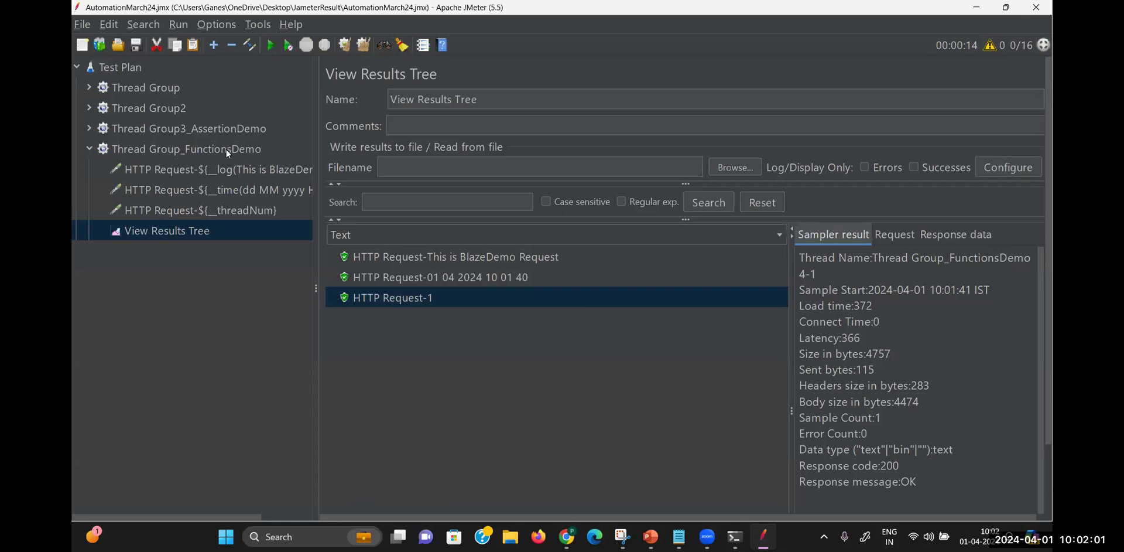
click(219, 172)
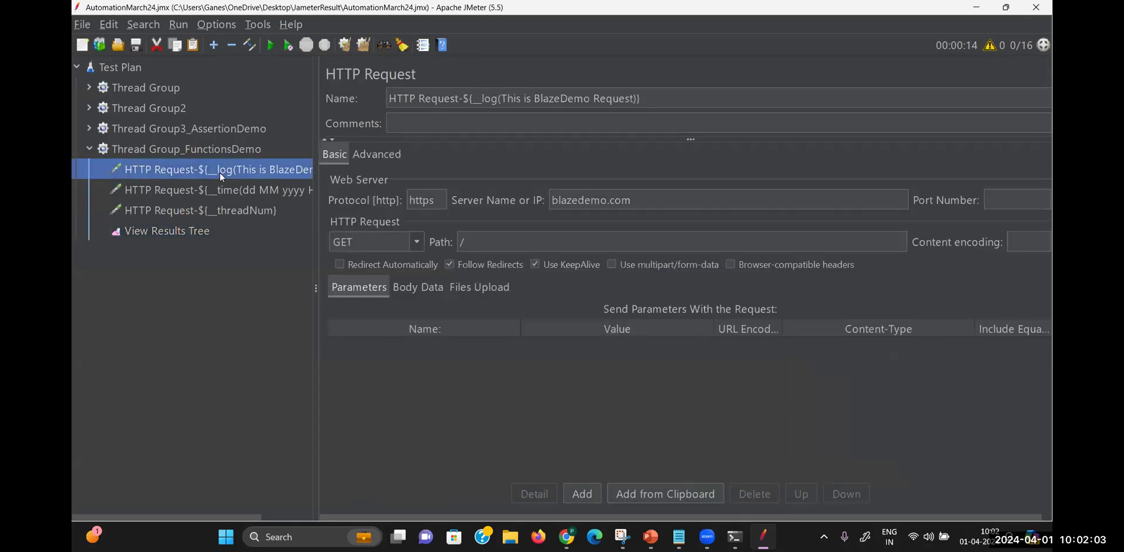
right_click(226, 151)
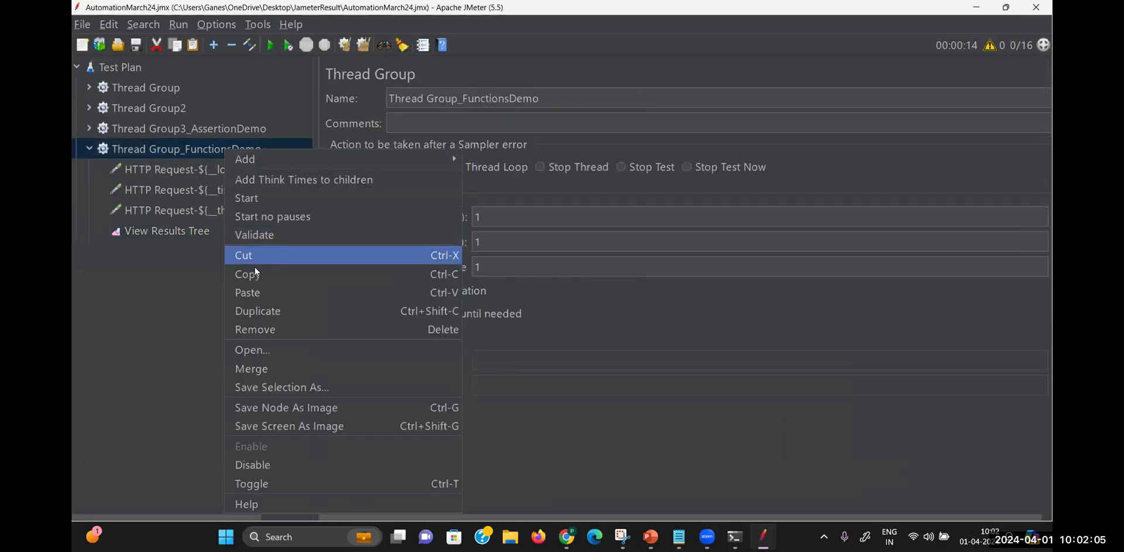
click(257, 295)
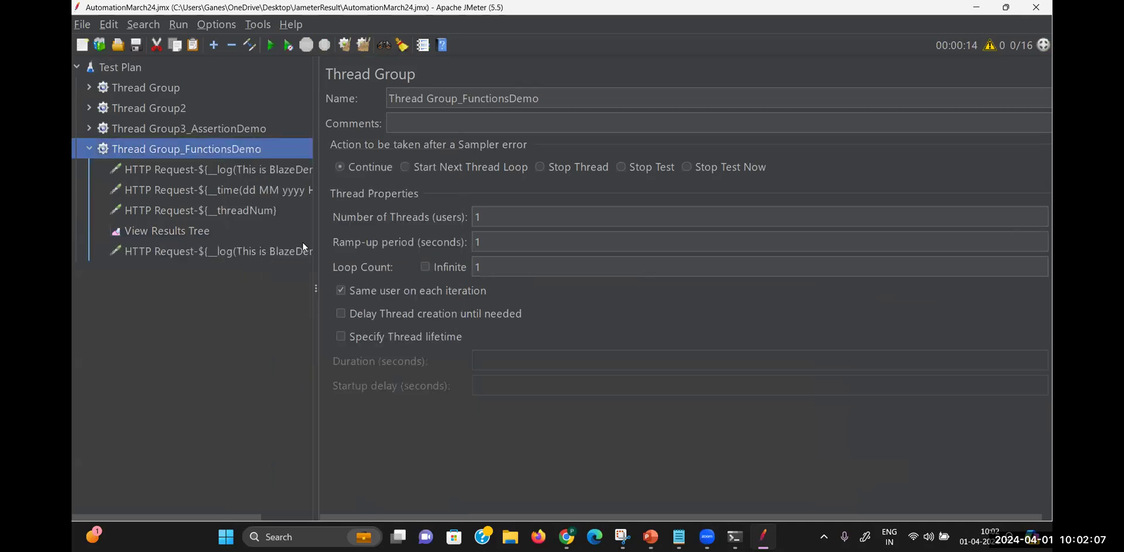
drag(278, 252, 279, 225)
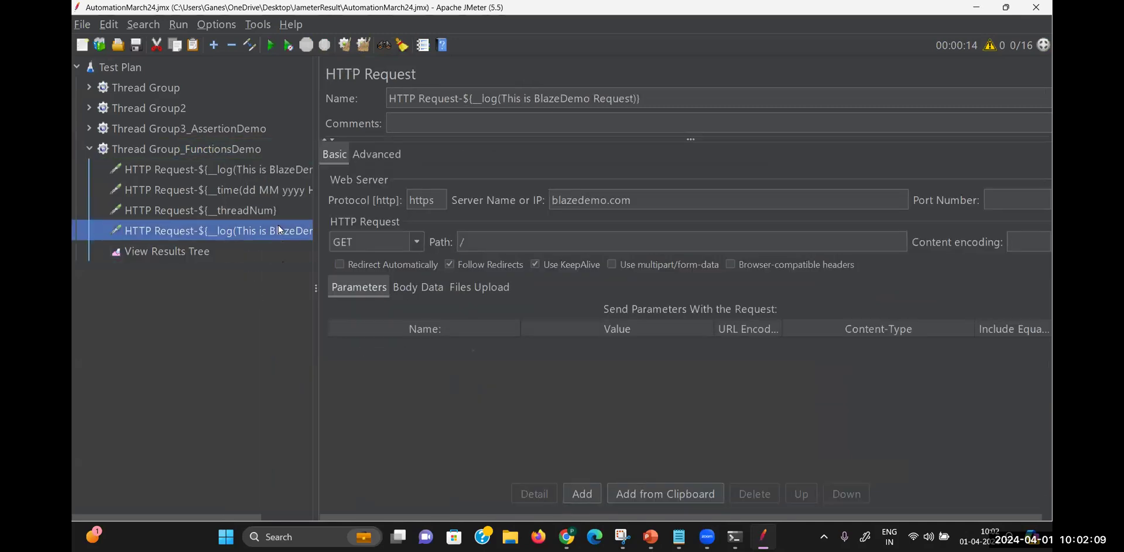
Rename the copied request to 'HTTP Request-${__machineIP}' and reopen View Results Tree
click(630, 95)
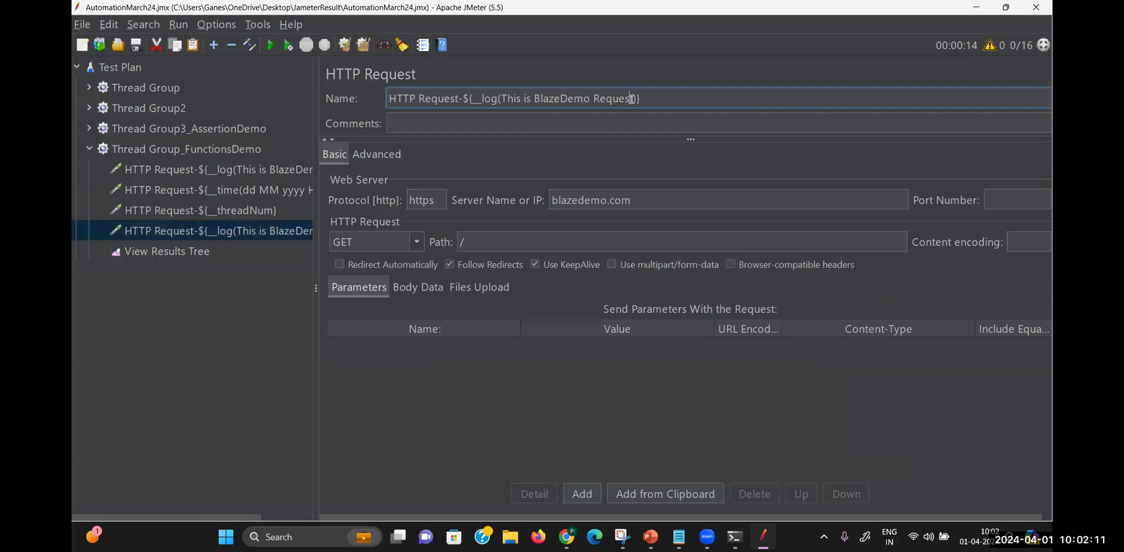
key(BackSpace)
key(BackSpace)
key(BackSpace)
key(BackSpace)
key(BackSpace)
key(BackSpace)
key(BackSpace)
key(BackSpace)
key(BackSpace)
key(BackSpace)
key(BackSpace)
key(BackSpace)
key(BackSpace)
key(BackSpace)
key(BackSpace)
key(BackSpace)
key(BackSpace)
key(BackSpace)
key(BackSpace)
key(BackSpace)
key(BackSpace)
key(BackSpace)
key(BackSpace)
key(BackSpace)
key(BackSpace)
key(BackSpace)
key(BackSpace)
key(BackSpace)
key(BackSpace)
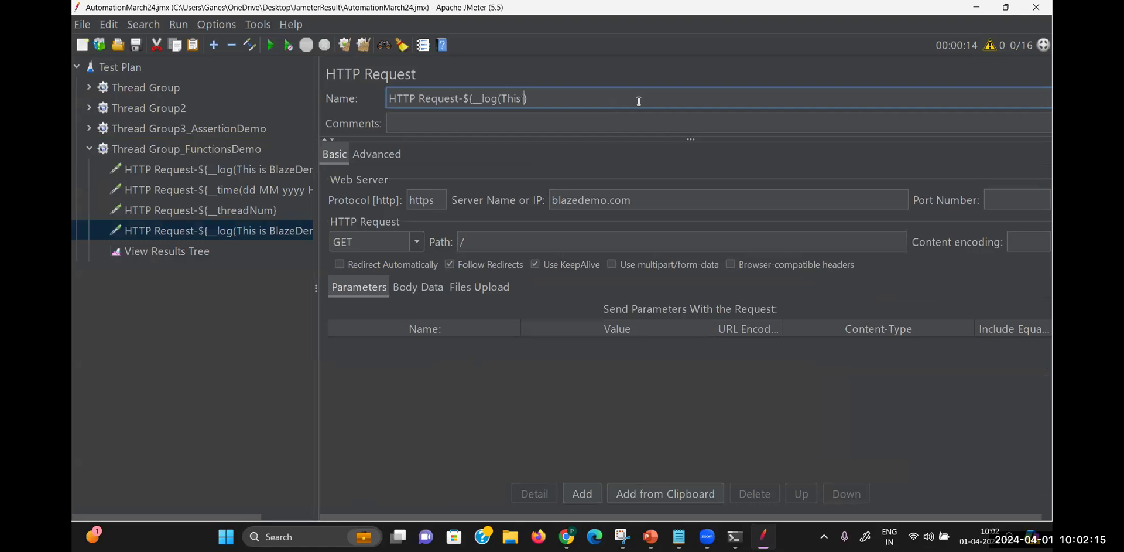
text(machineIP)
click(679, 536)
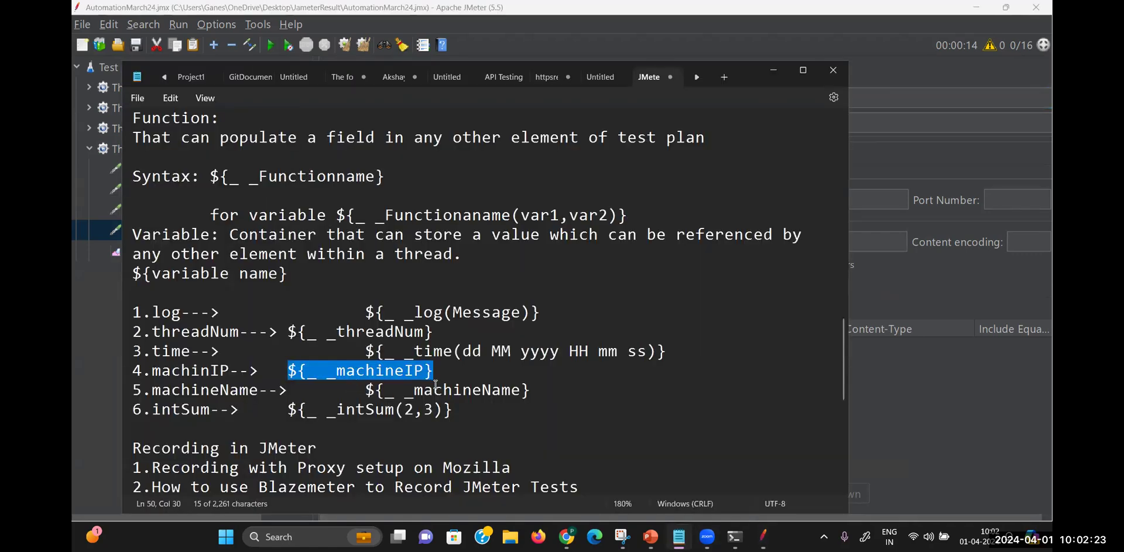
click(874, 112)
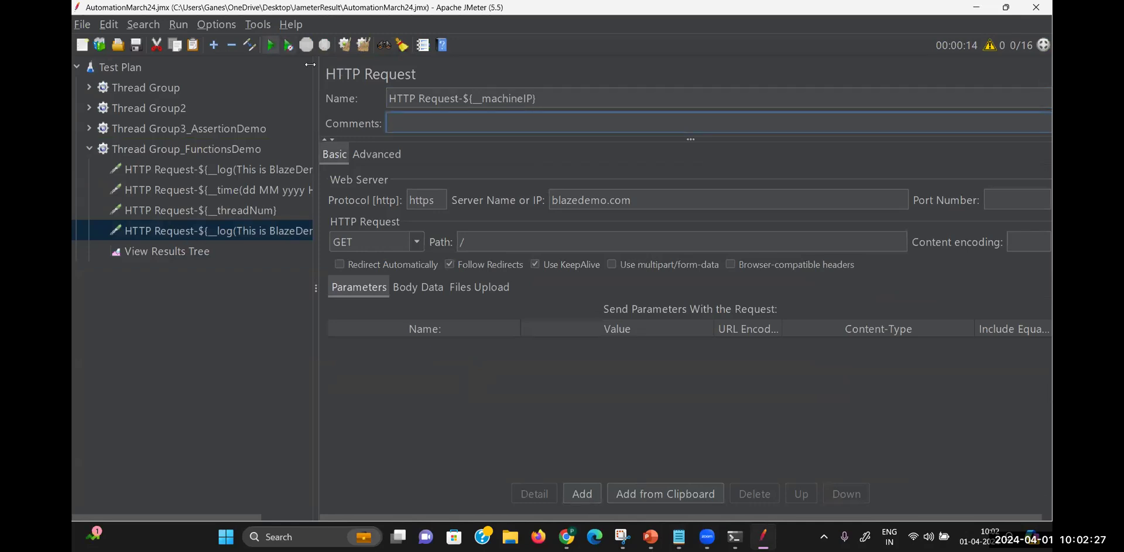
click(197, 252)
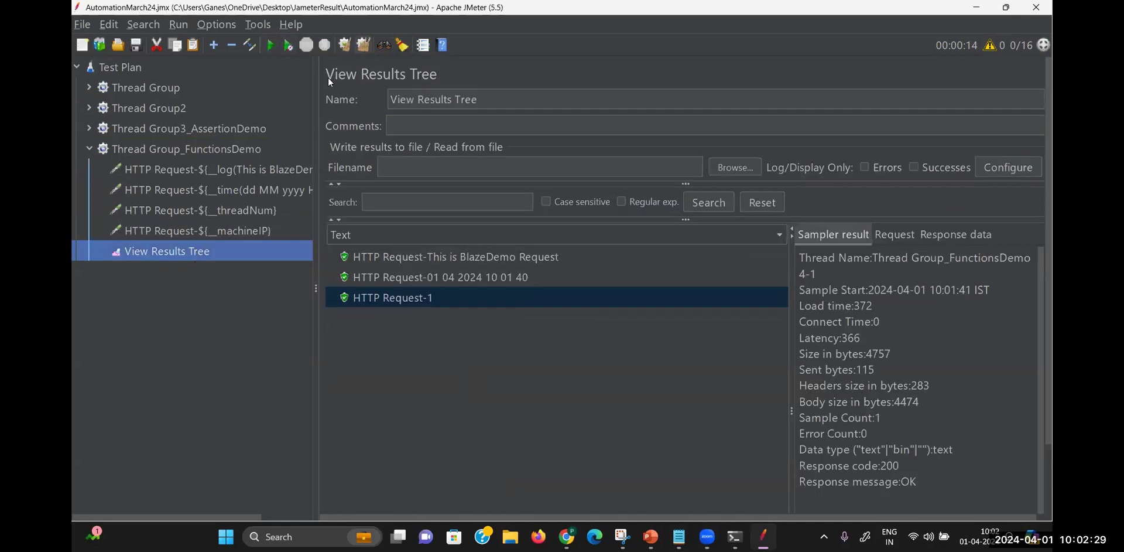
Clear and rerun the test, check the 192.168.1.100 result, then select the machineIP request
click(363, 46)
click(270, 46)
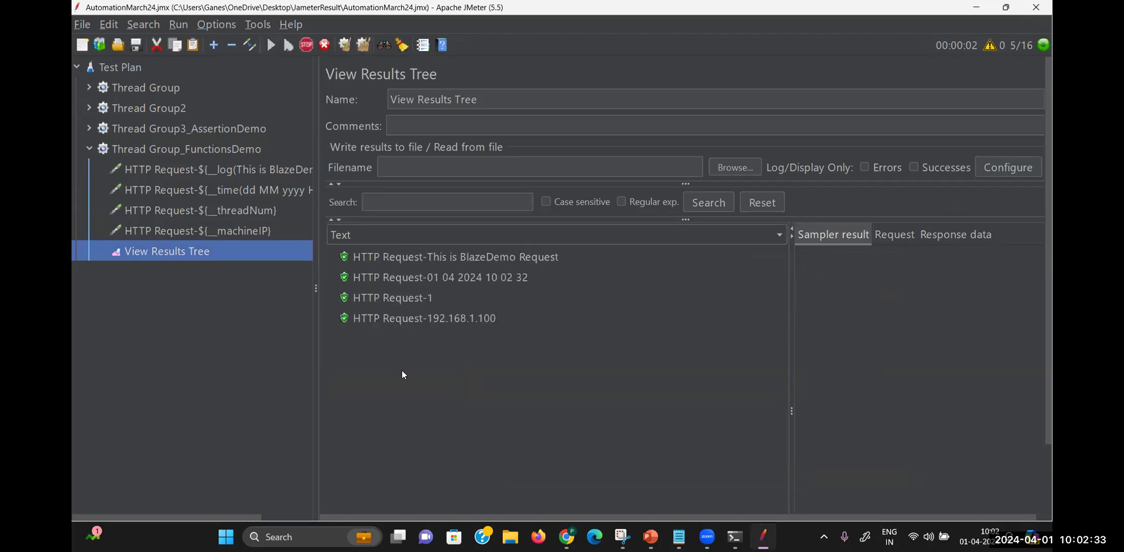
click(361, 322)
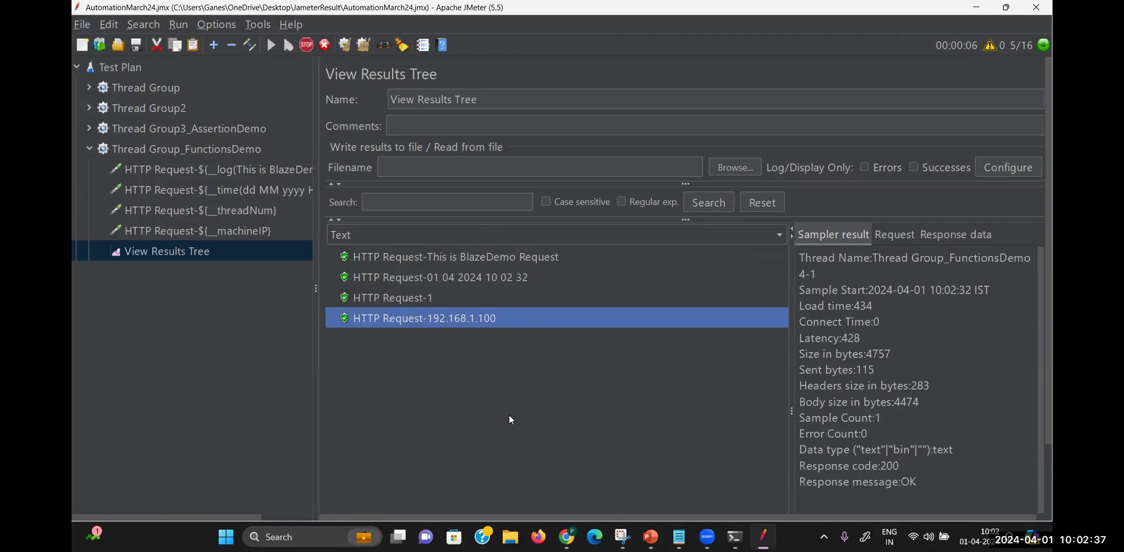
click(258, 232)
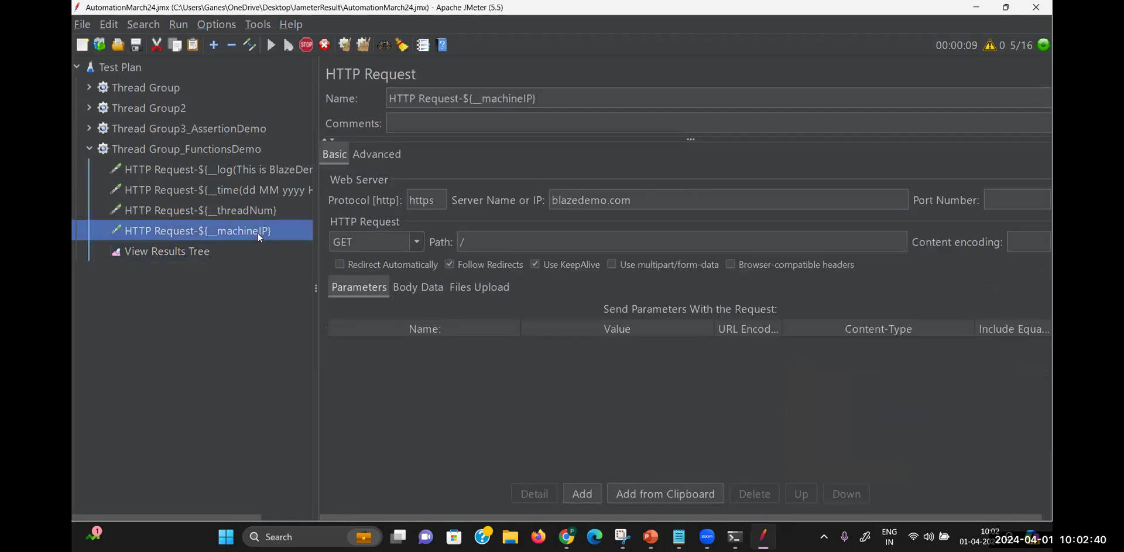
Change the request name to 'HTTP Request-${__machineName}'
click(533, 99)
key(BackSpace)
key(BackSpace)
text(Name)
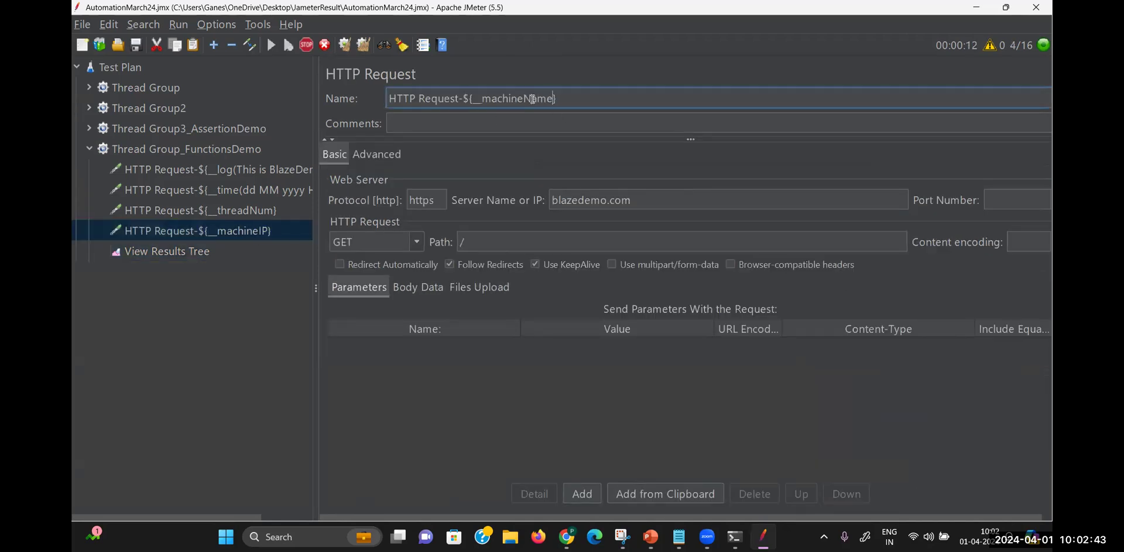
click(277, 264)
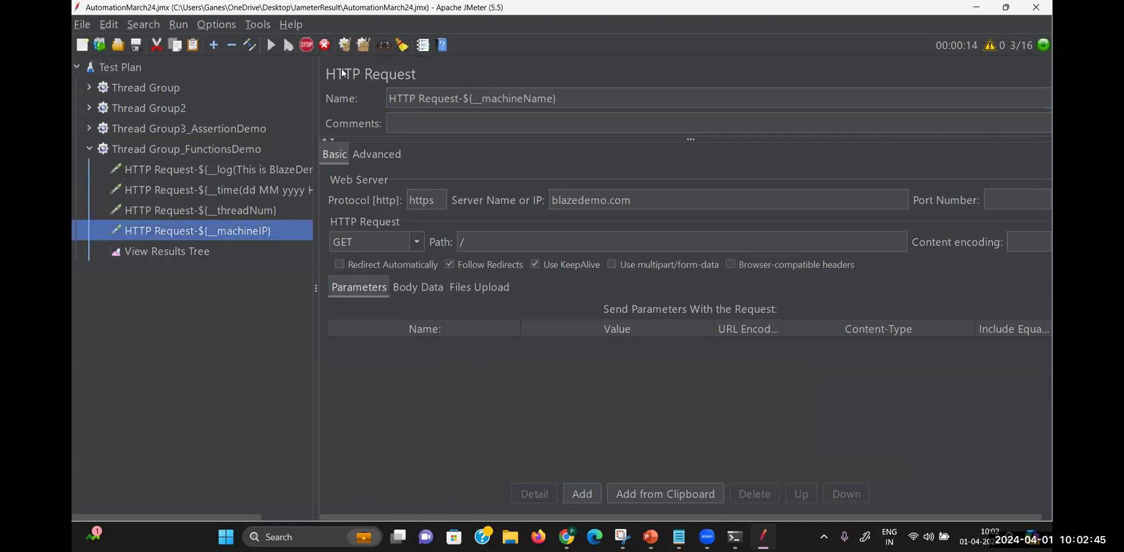
Rerun the test in View Results Tree and inspect the result named after the computer
click(164, 250)
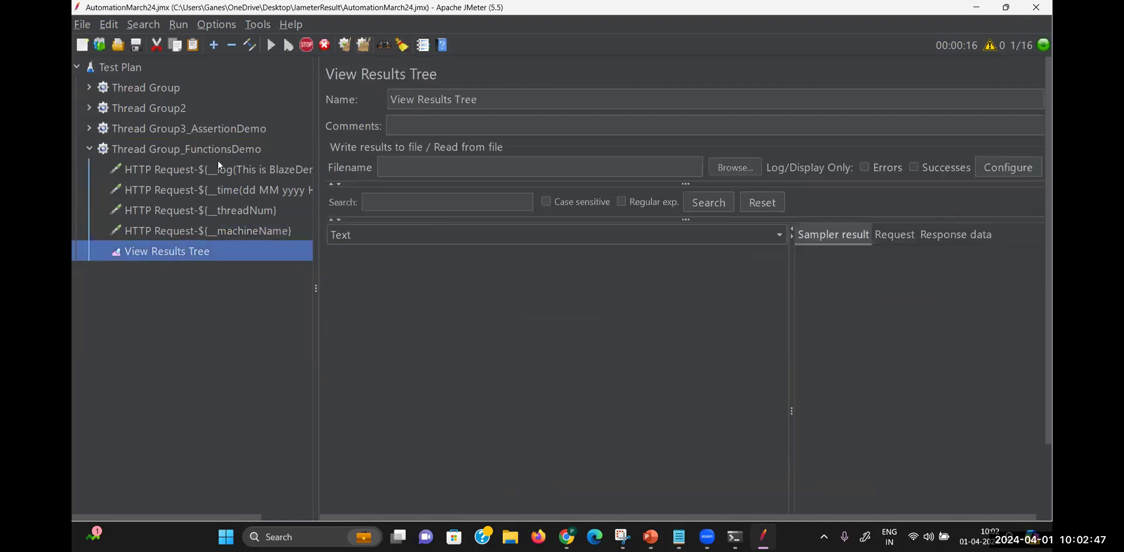
key(ctrl+r)
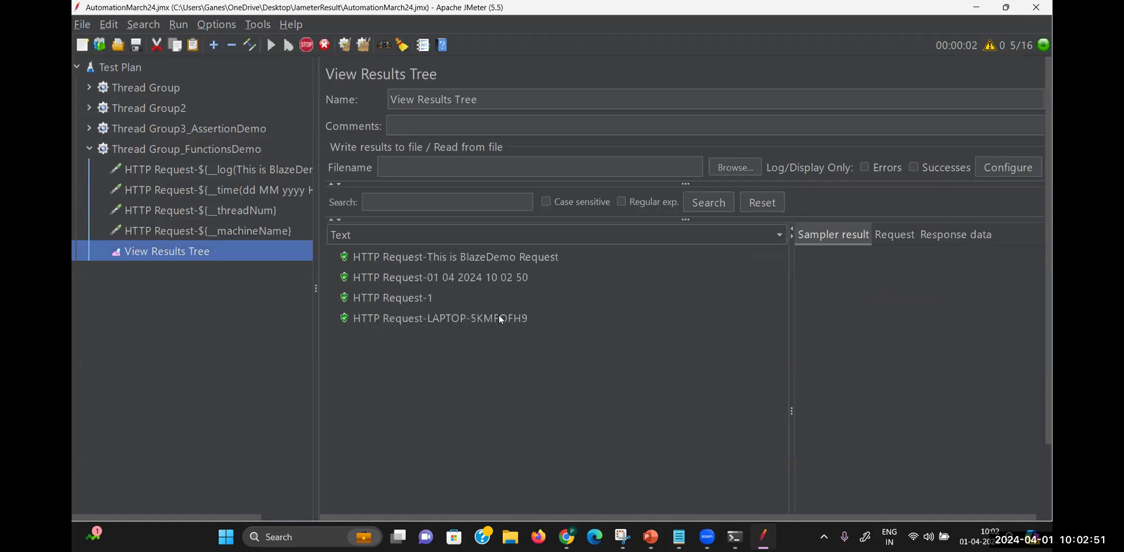
click(527, 321)
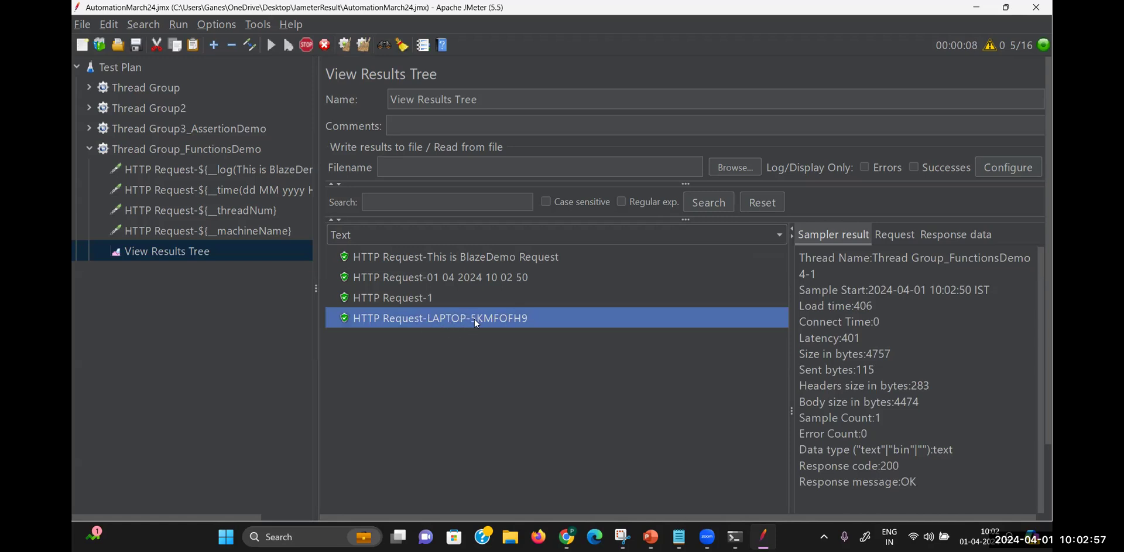
Find and select the intSum function syntax in the notes
click(679, 537)
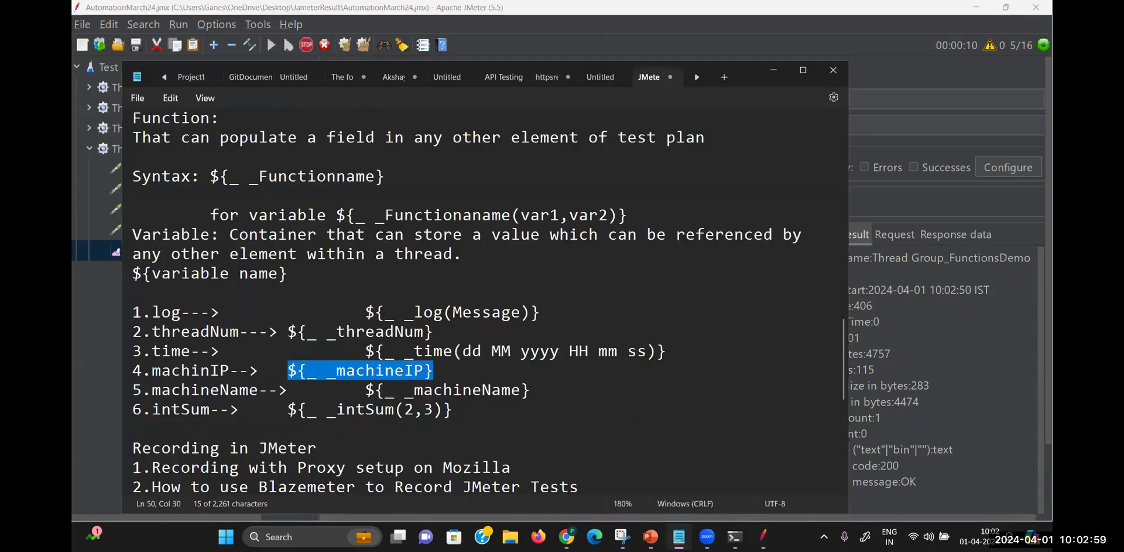
key(Down)
key(Down)
key(Down)
key(Down)
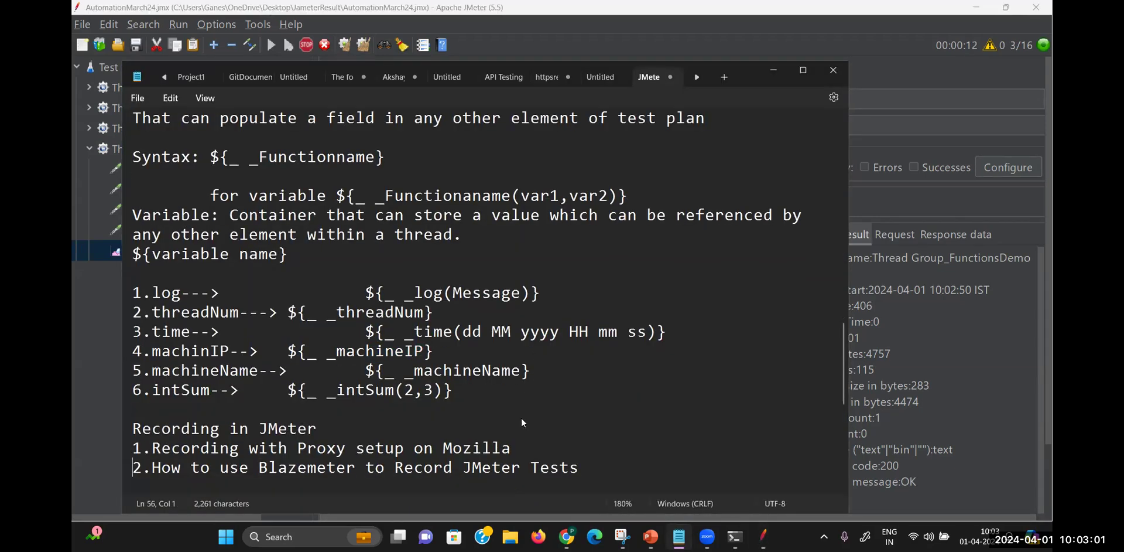
drag(470, 377, 285, 373)
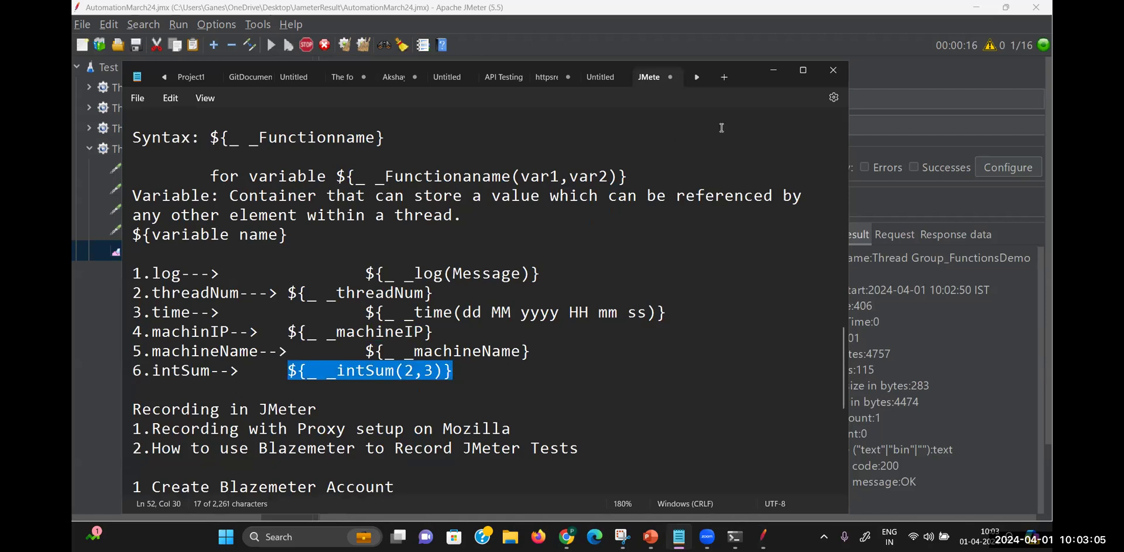
Copy the BlazeDemo log request into Thread Group_FunctionsDemo, placed above View Results Tree
click(881, 72)
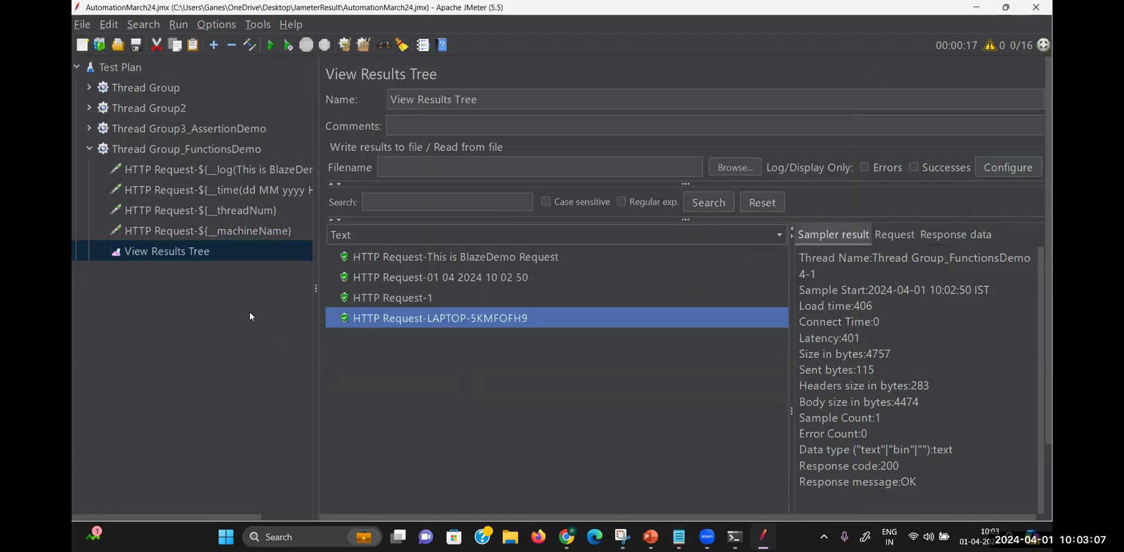
right_click(232, 149)
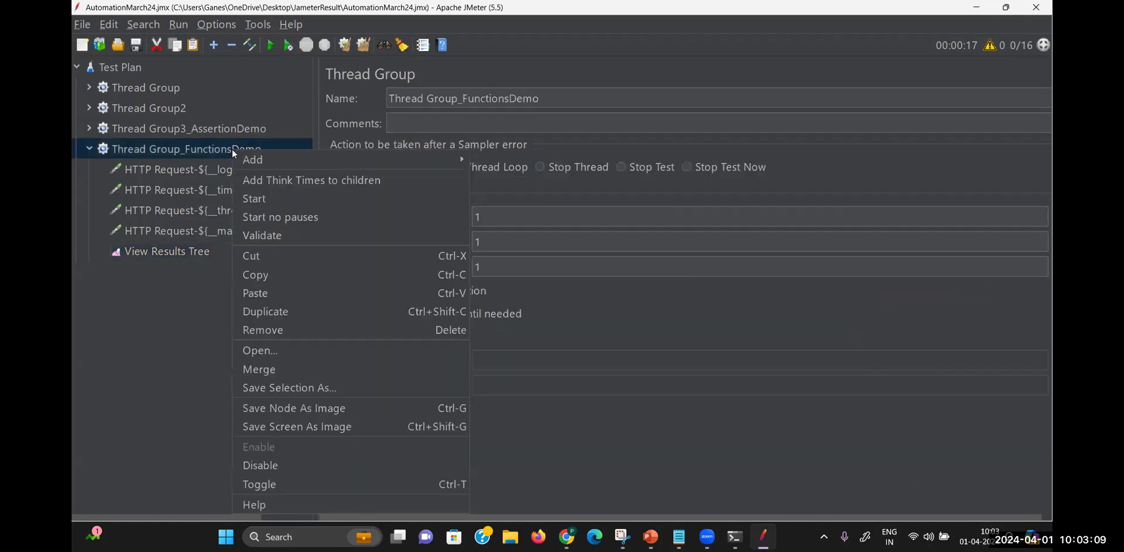
click(206, 167)
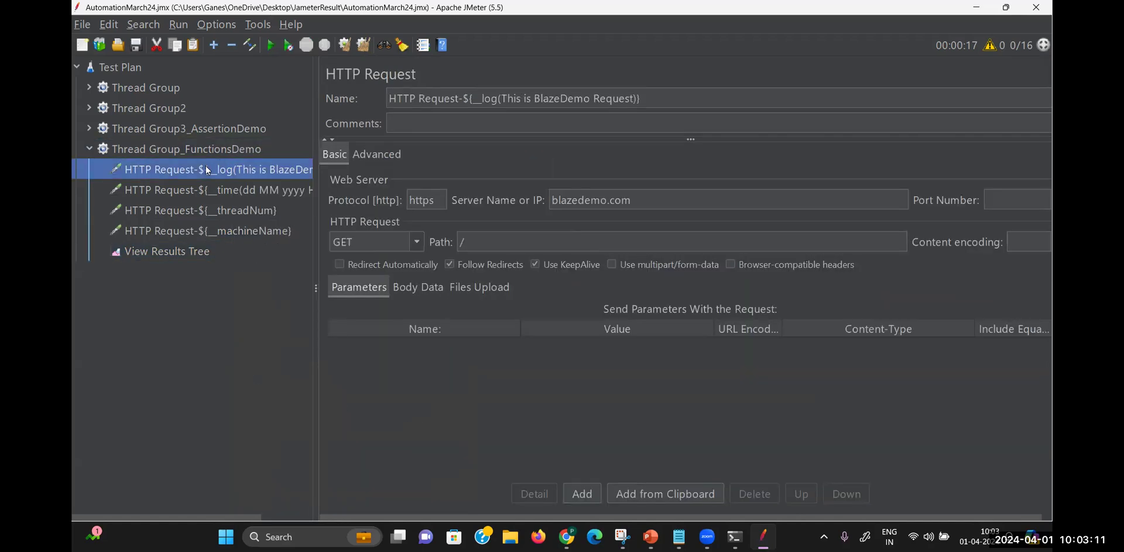
right_click(205, 166)
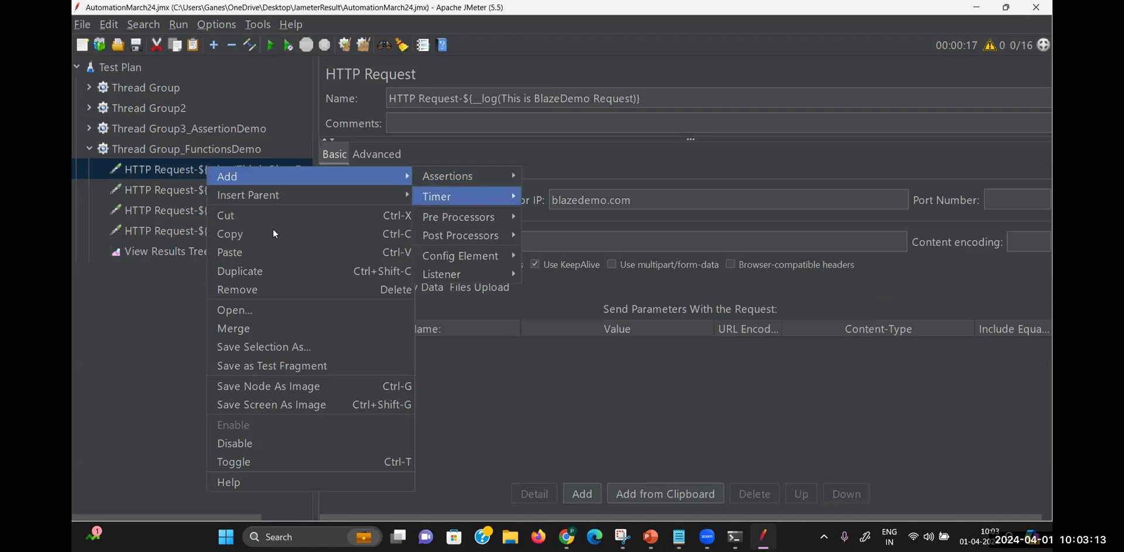
click(236, 235)
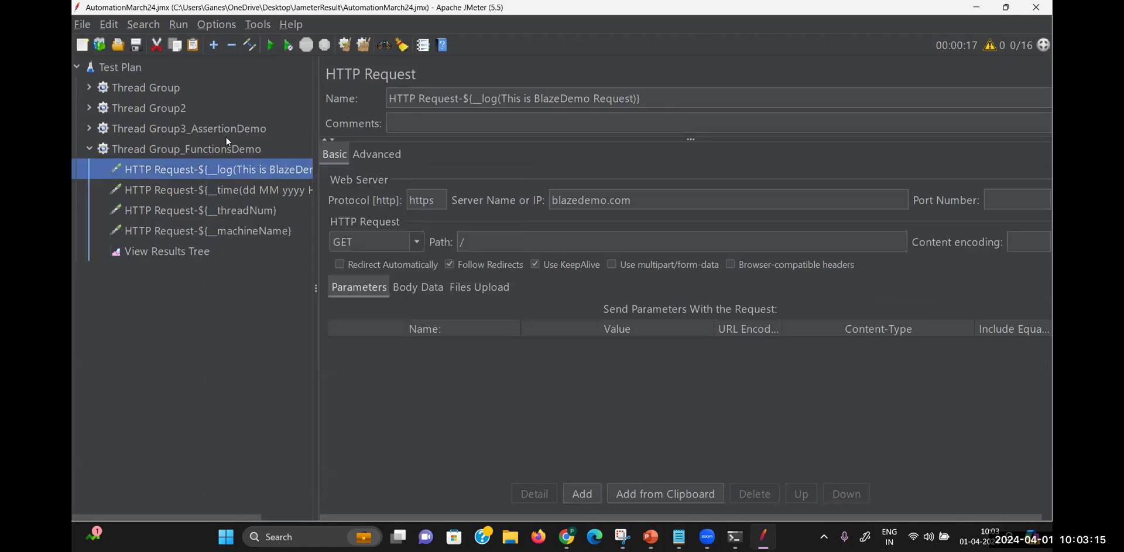
right_click(226, 149)
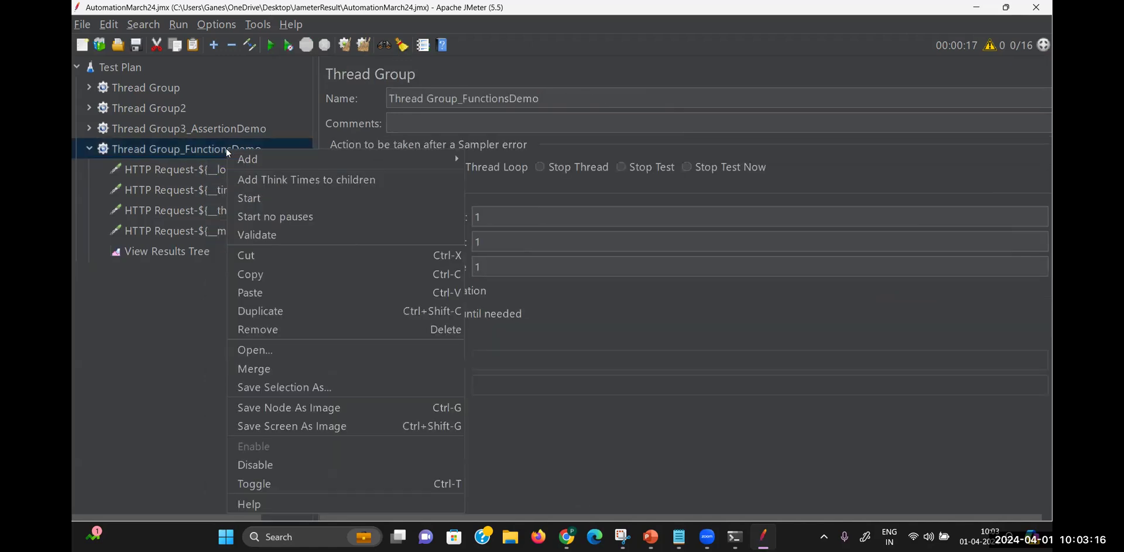
click(253, 292)
drag(213, 269, 209, 237)
Delete the __log function from the new request's name, then select the intSum example in the notes
drag(644, 98, 466, 100)
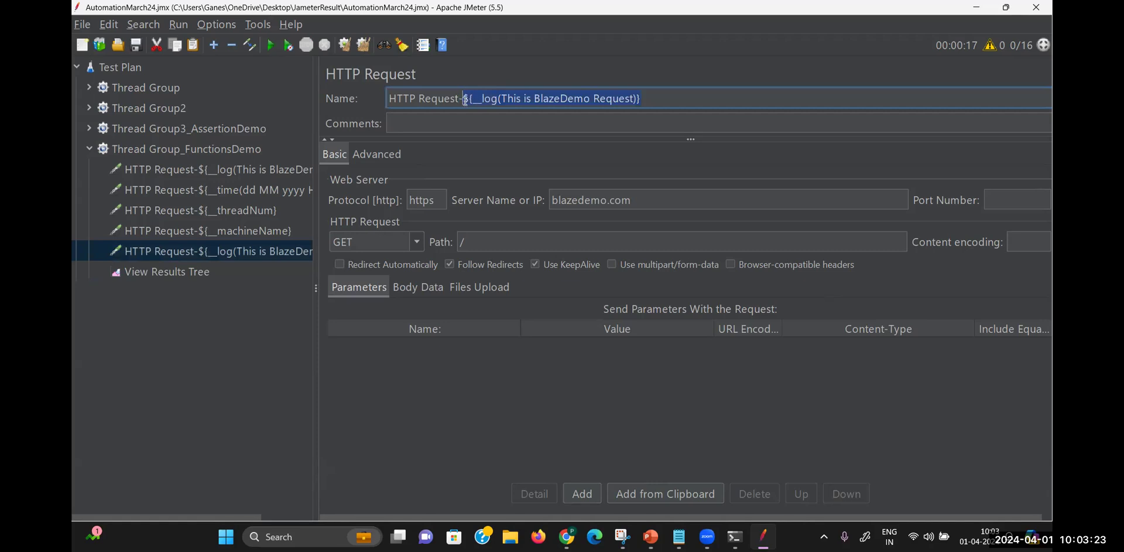
key(BackSpace)
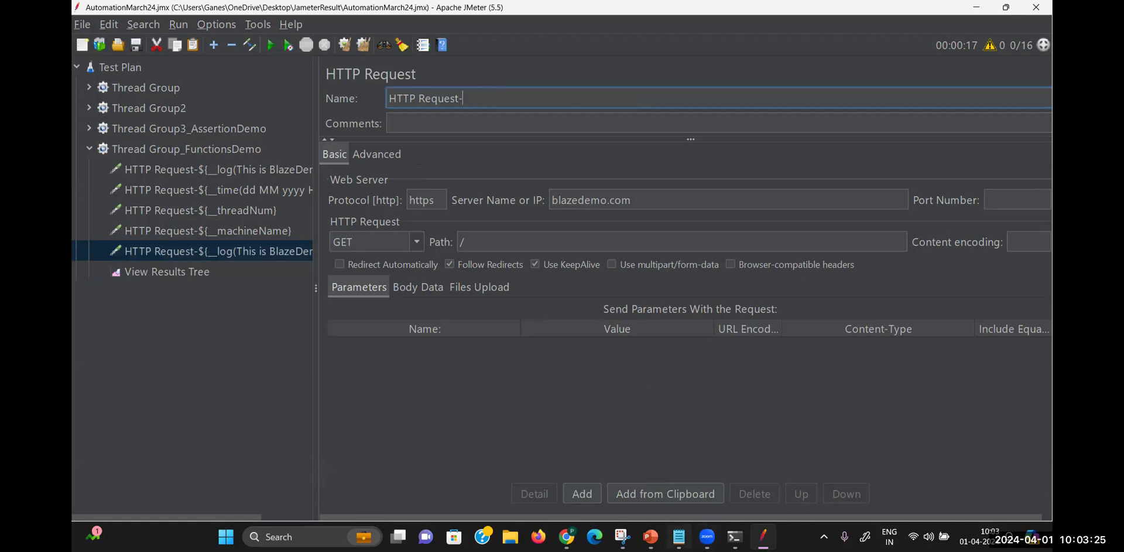
click(678, 536)
drag(458, 370, 286, 371)
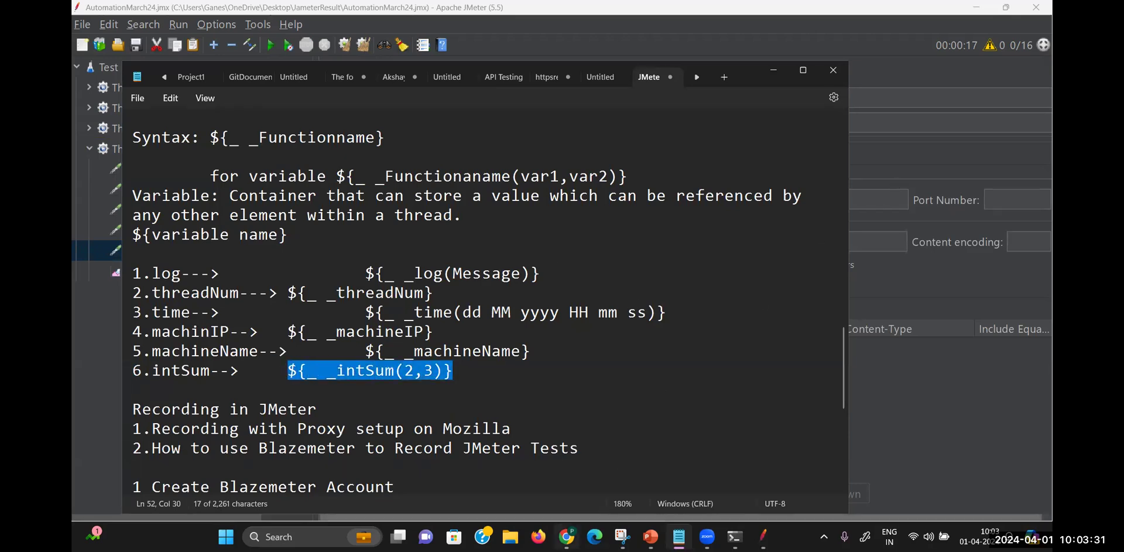
Scroll the JMeter functions manual up to the function table and open the intSum entry
click(567, 537)
scroll(480, 244, up, 15)
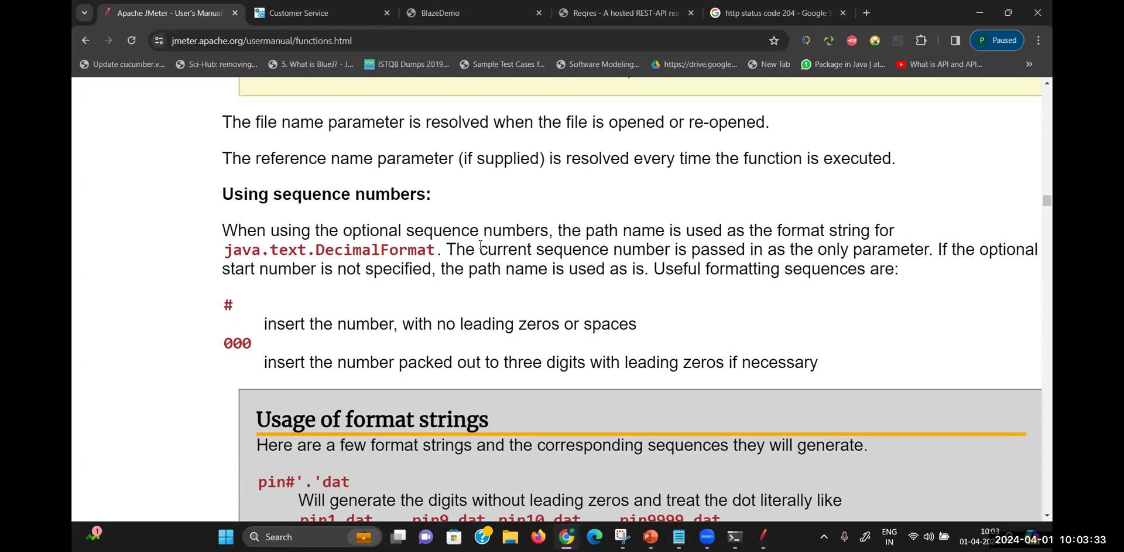
scroll(479, 247, up, 15)
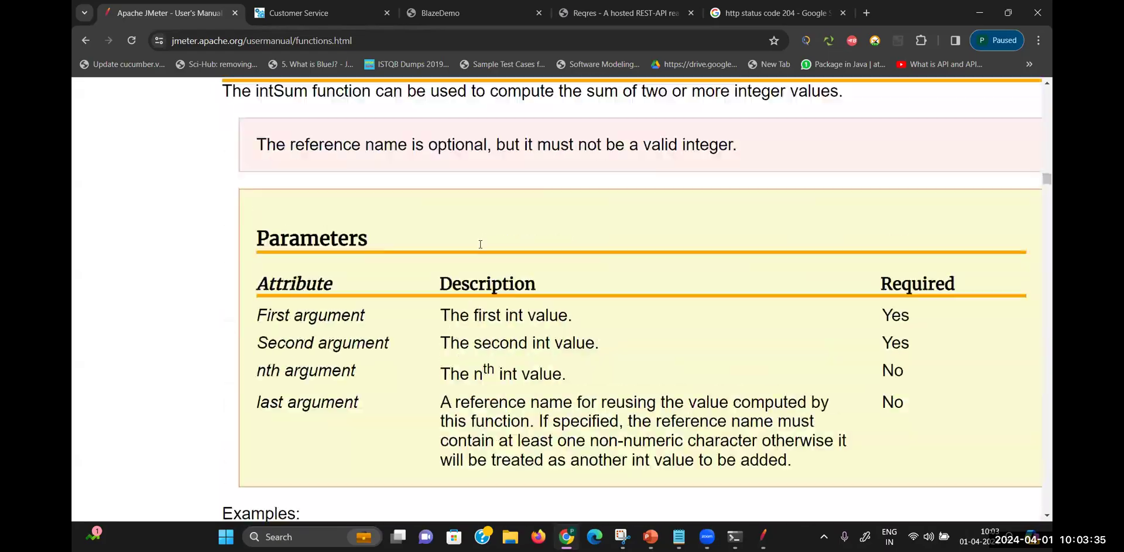
scroll(480, 244, up, 20)
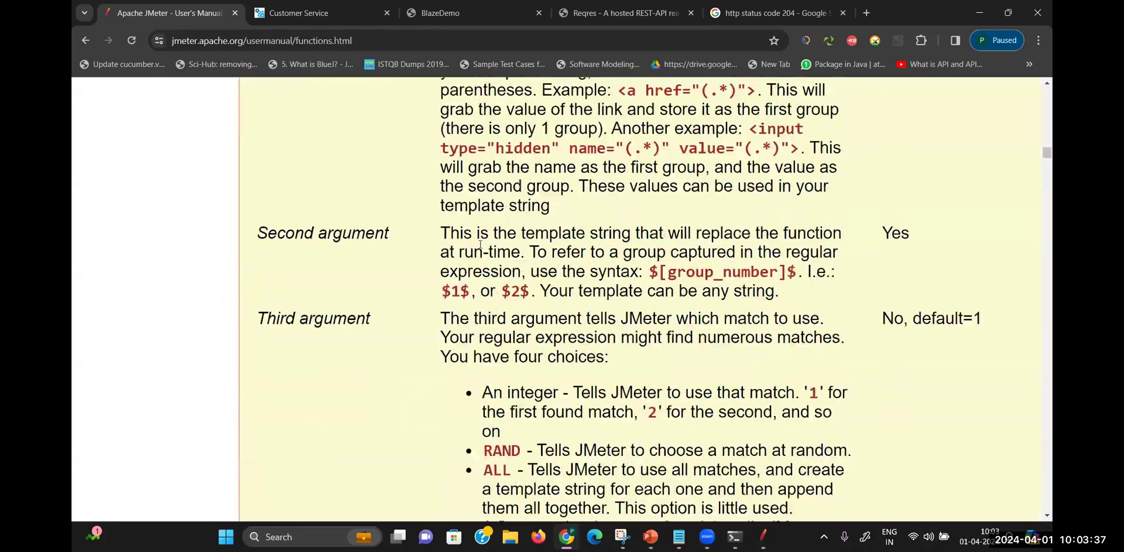
scroll(481, 250, up, 20)
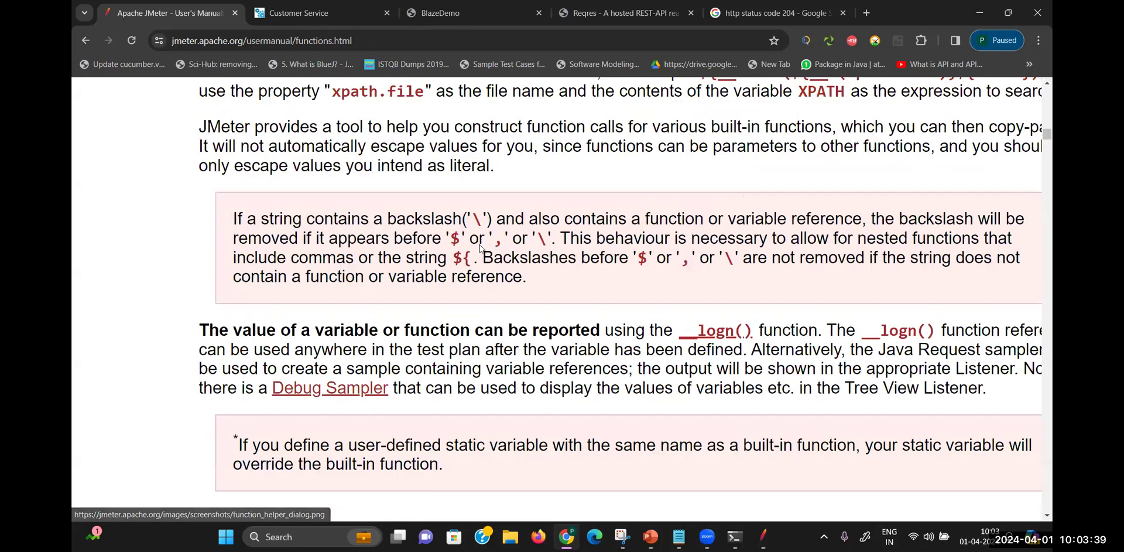
scroll(481, 250, up, 10)
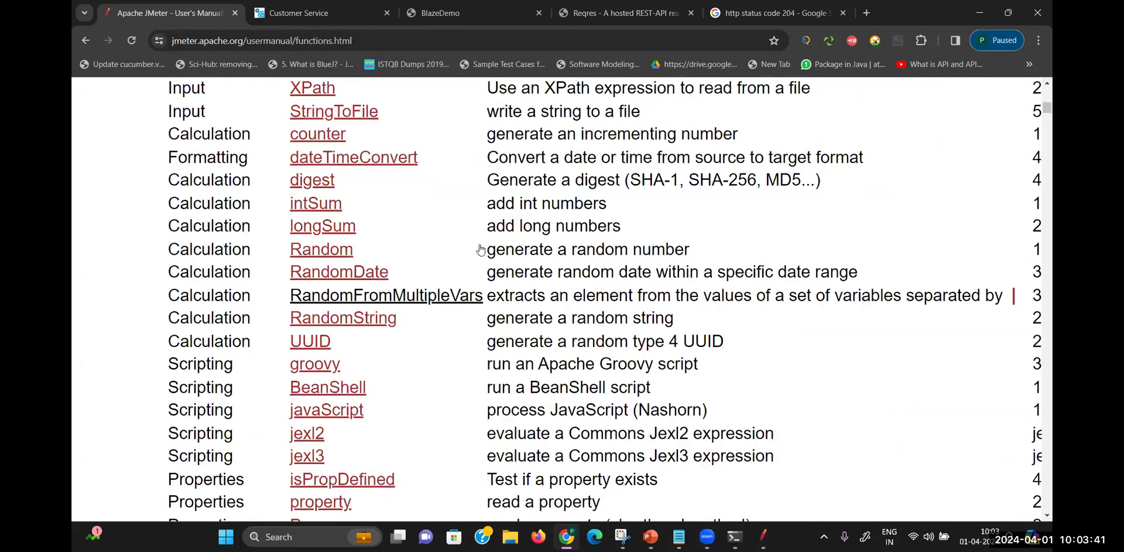
scroll(278, 397, down, 5)
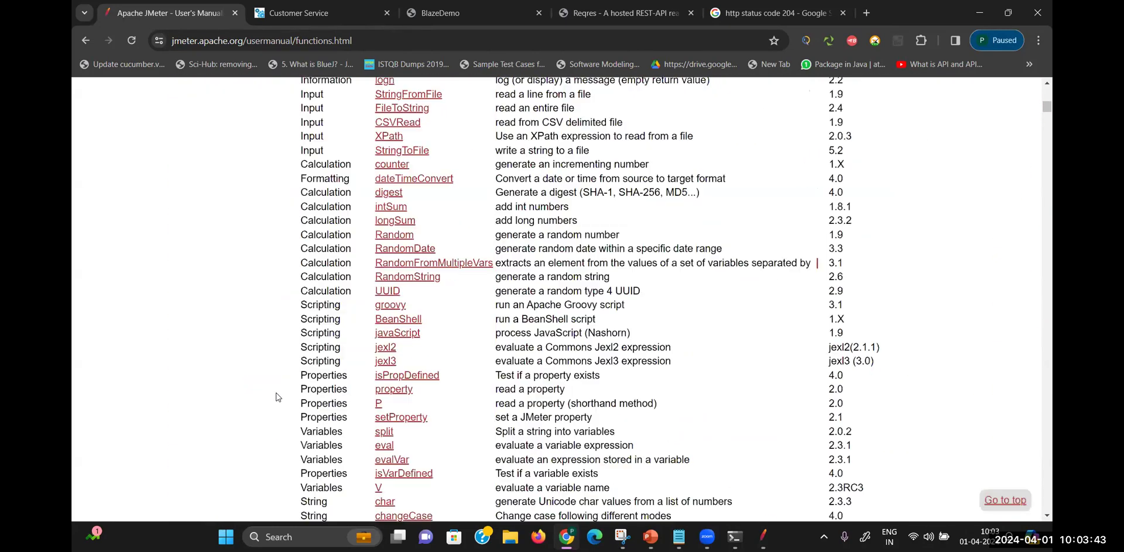
scroll(563, 298, up, 1)
scroll(563, 299, up, 1)
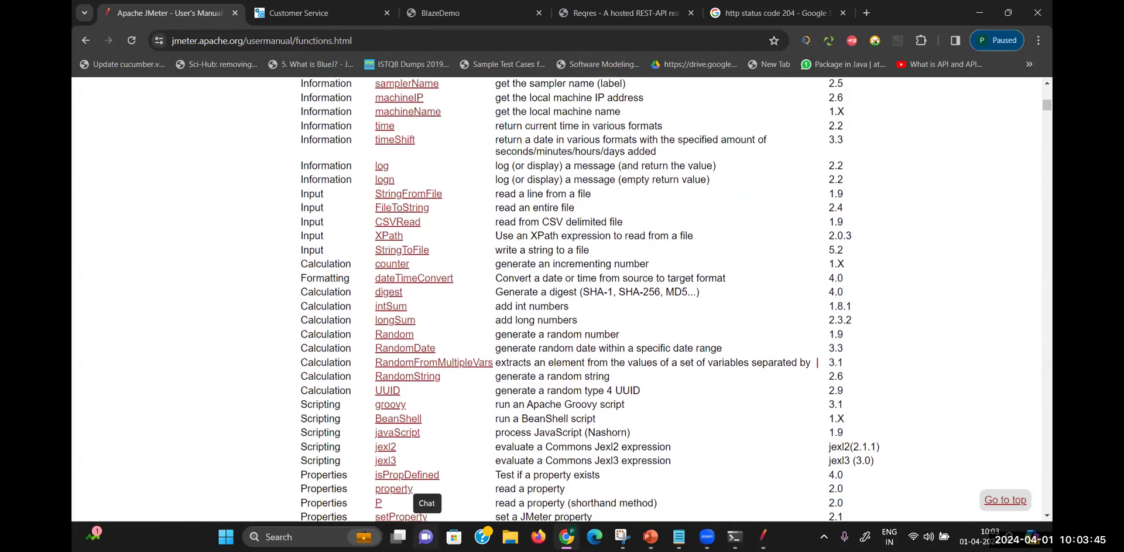
scroll(562, 298, up, 1)
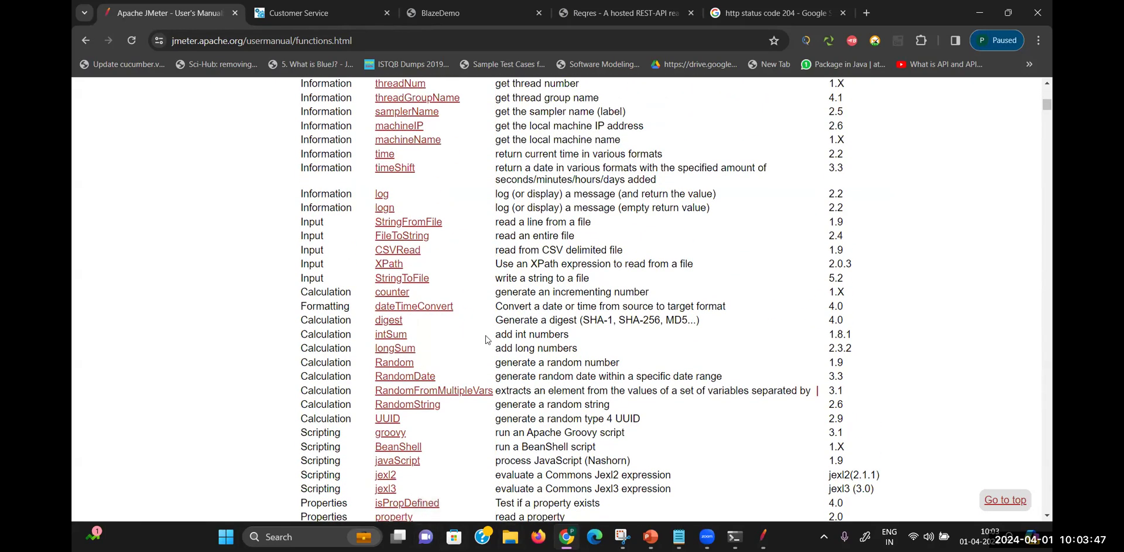
click(391, 335)
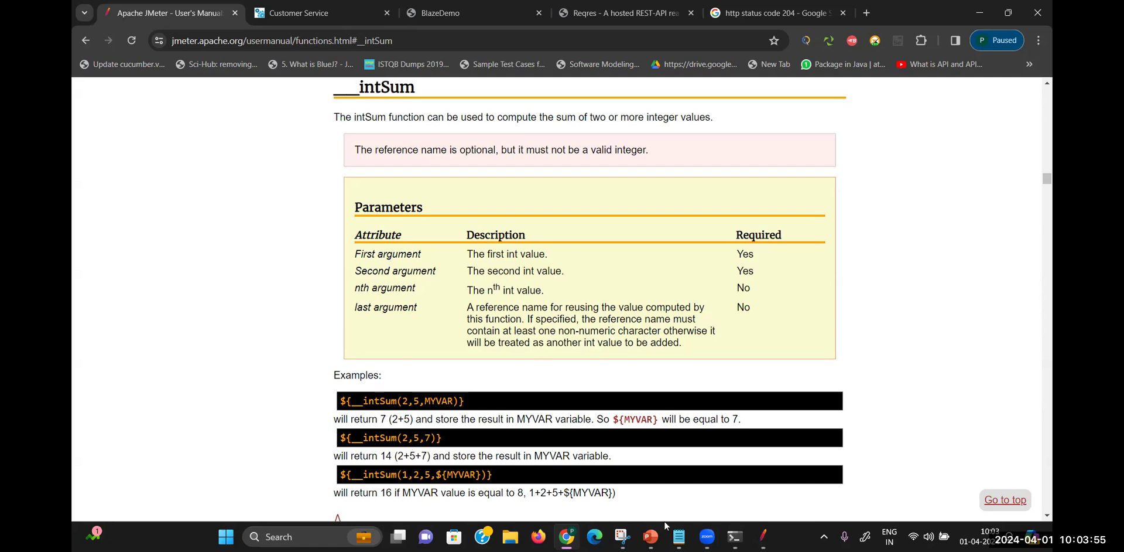
Paste the intSum call into the name and correct it to 'HTTP Request-${__intSum(20,30)}'
click(763, 536)
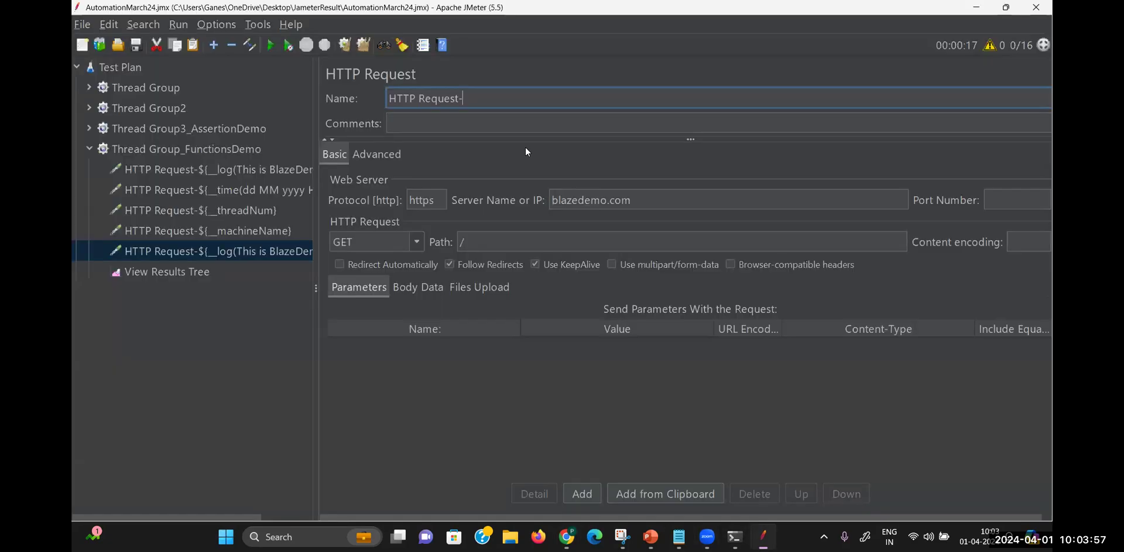
text(${__intSum(2,3)})
click(485, 101)
key(BackSpace)
key(BackSpace)
text(_)
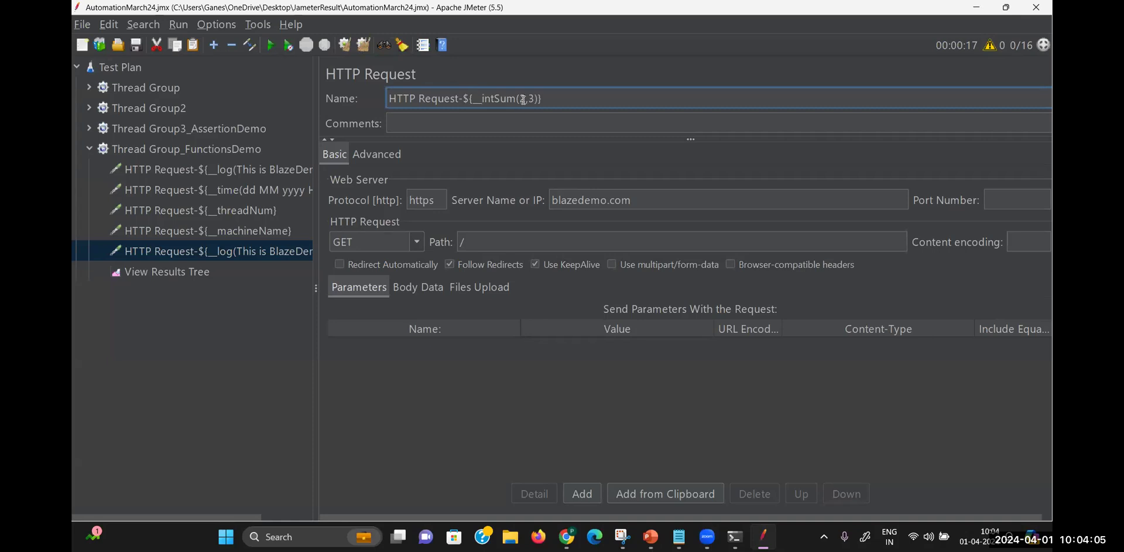
text(0)
text(0)
click(200, 277)
Clear old results, rerun the test, and inspect the HTTP Request-50 sample returning code 200
key(ctrl+e)
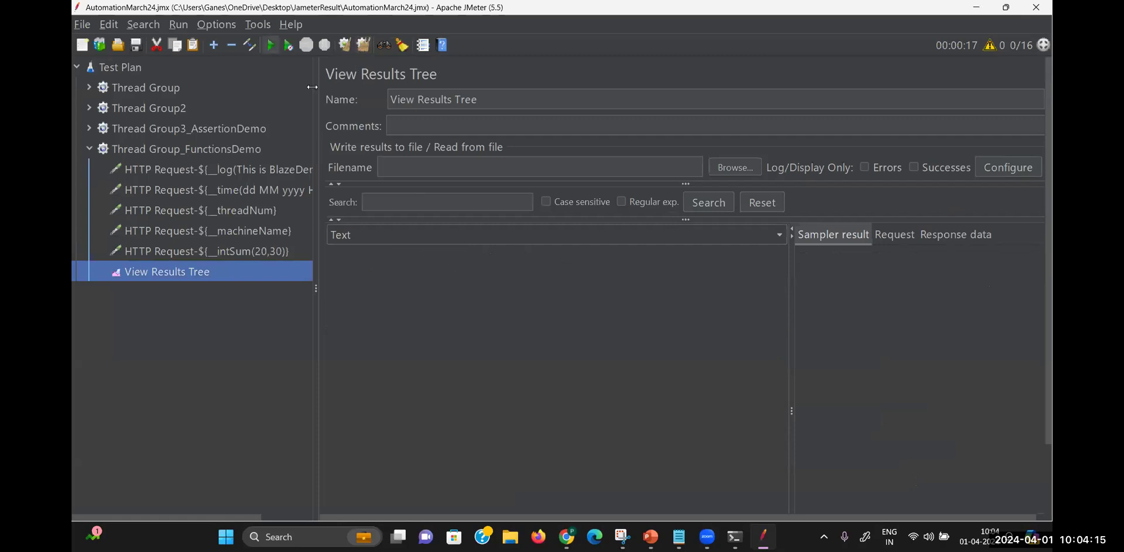
click(270, 44)
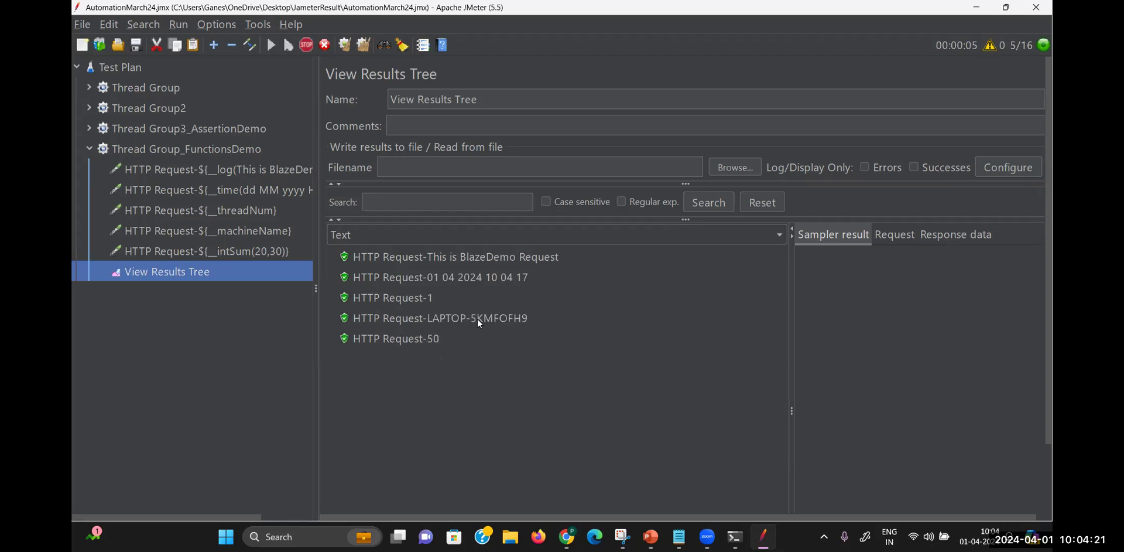
click(426, 338)
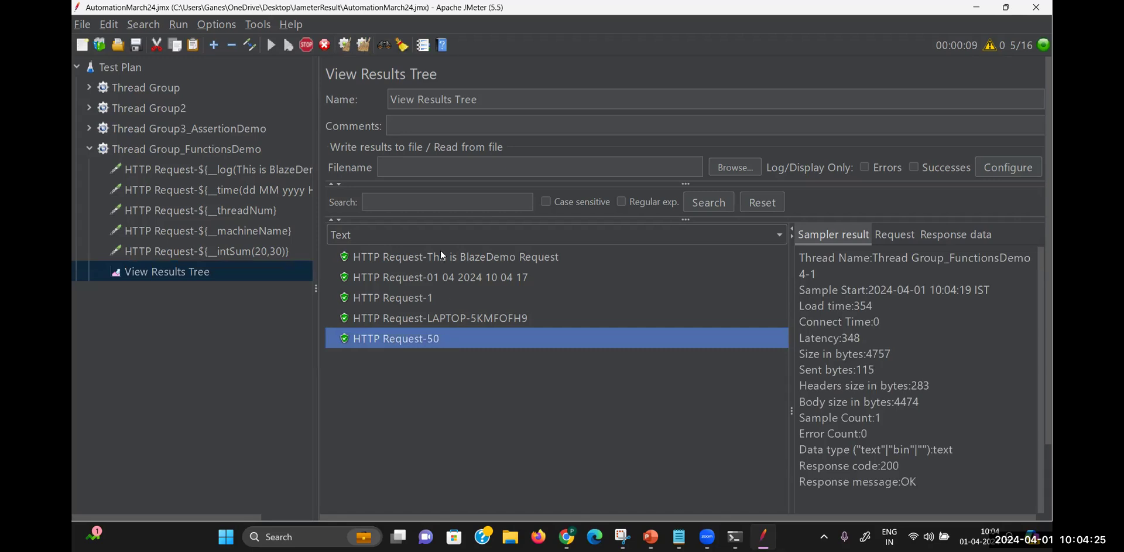
mouse_move(623, 536)
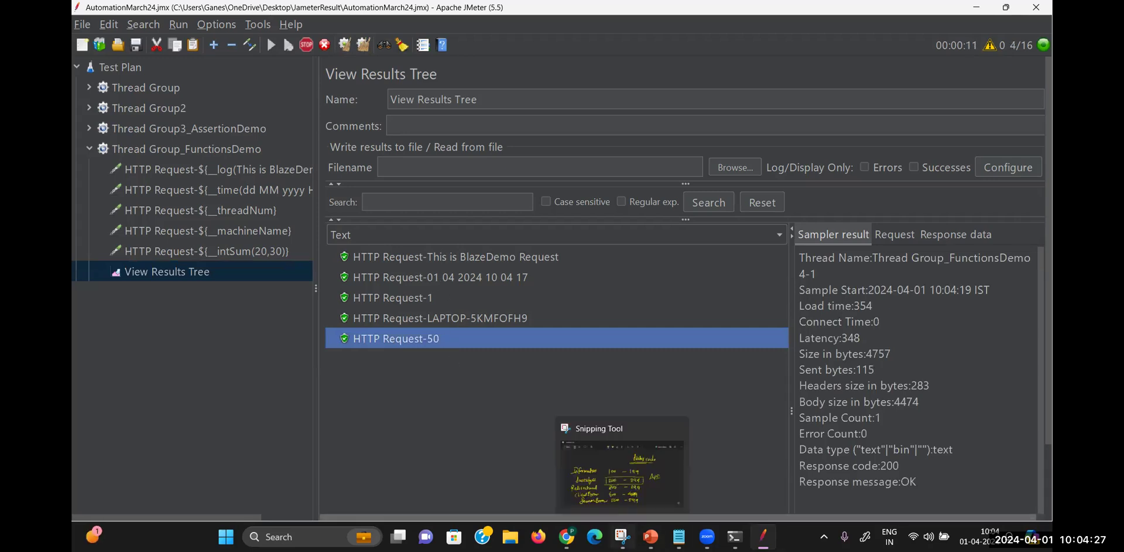
mouse_move(567, 537)
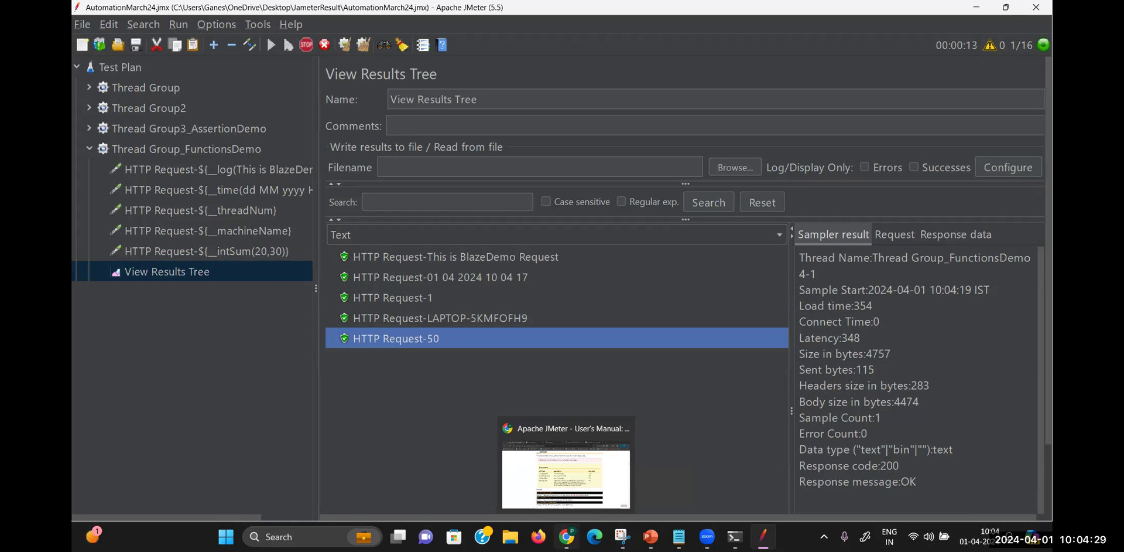
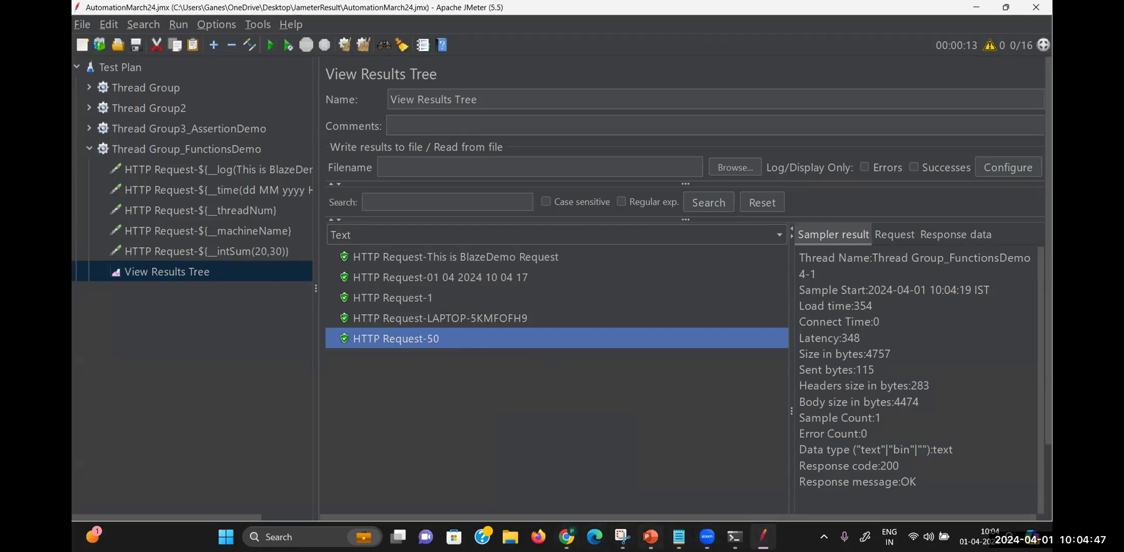
Review the recording notes, highlighting 'Proxy setup on Mozilla' and 'Blazemeter'
click(678, 537)
click(621, 377)
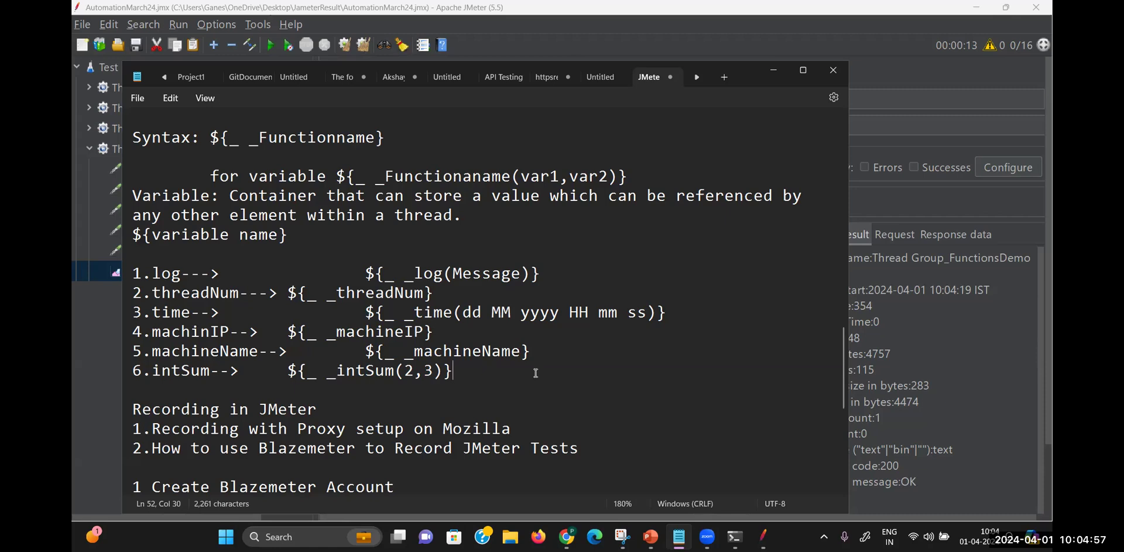
key(Down)
key(Down)
key(Down)
key(Down)
key(Down)
key(Down)
key(Down)
key(Down)
key(Down)
key(Down)
key(Down)
key(Down)
key(Down)
key(Down)
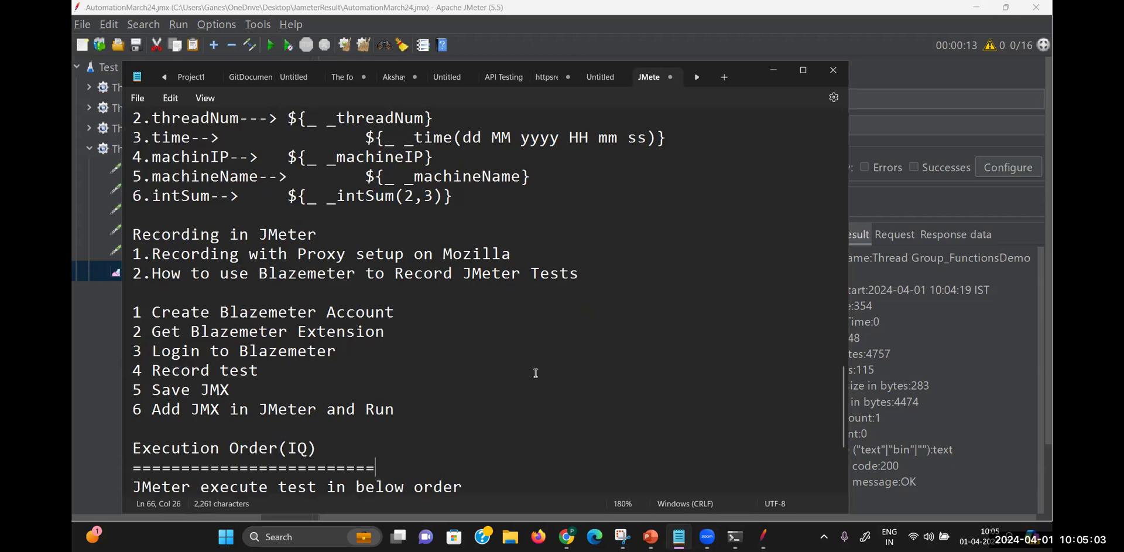
key(Down)
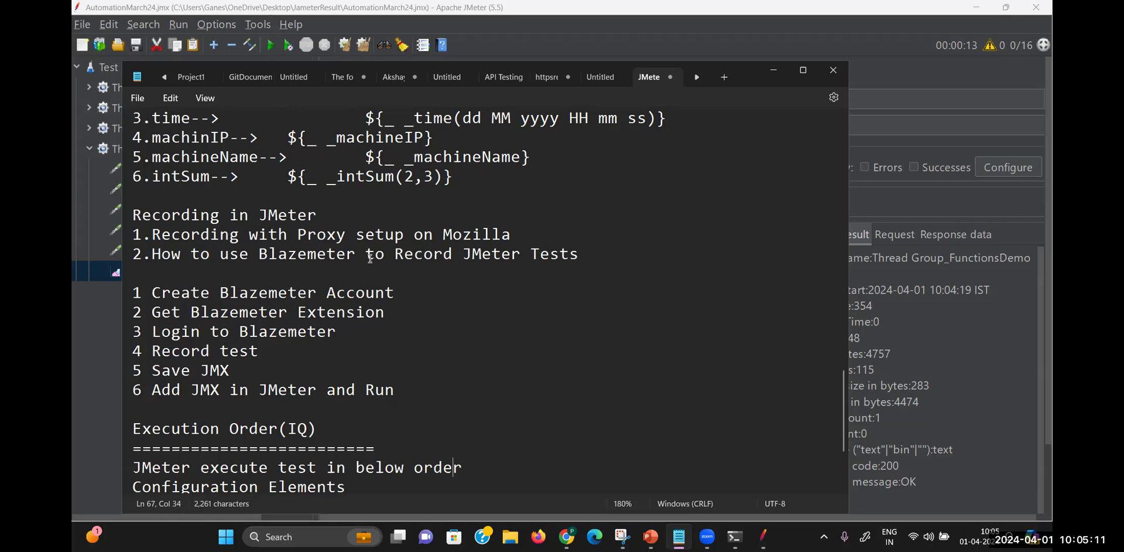
drag(516, 234, 295, 240)
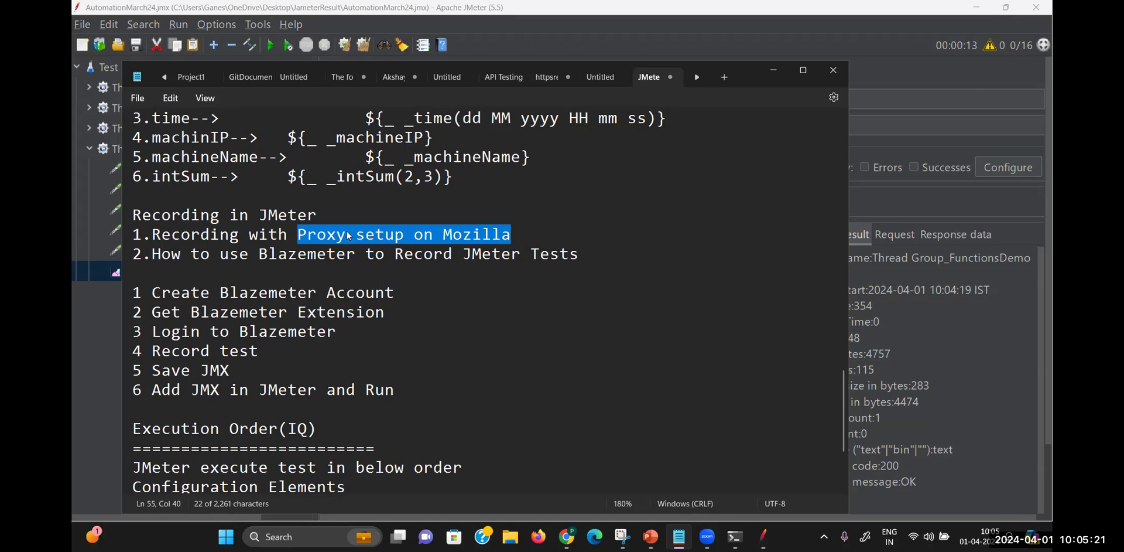
drag(354, 254, 262, 259)
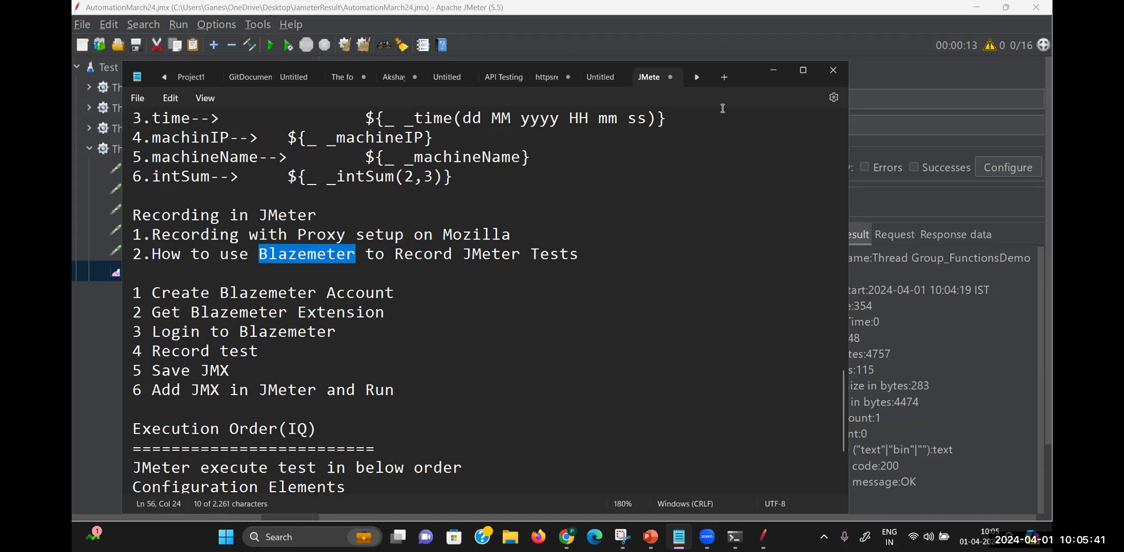
click(771, 69)
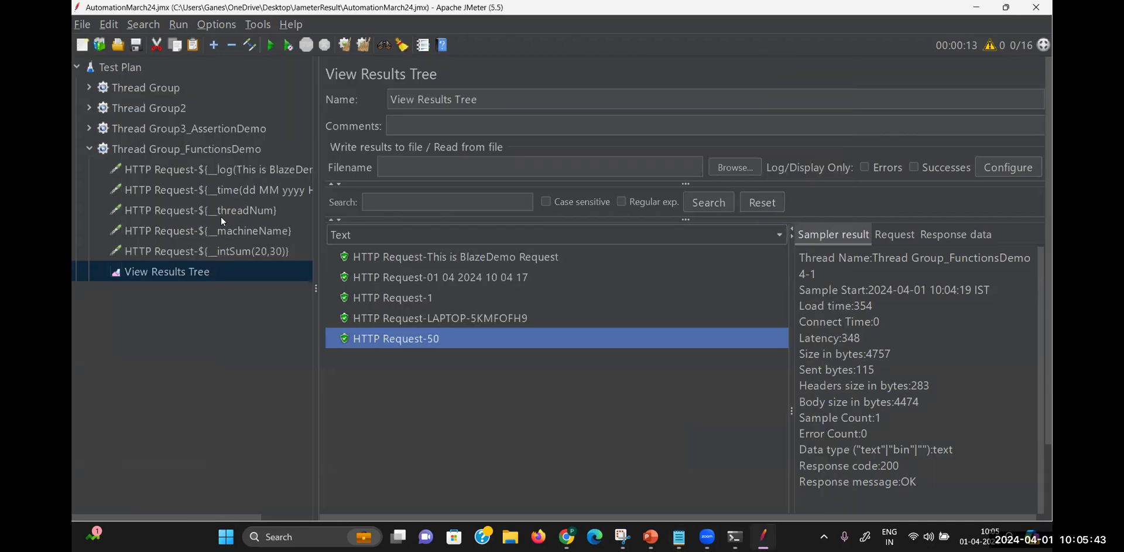
Collapse Thread Group_FunctionsDemo and add a new Thread Group to the Test Plan
click(90, 149)
click(117, 62)
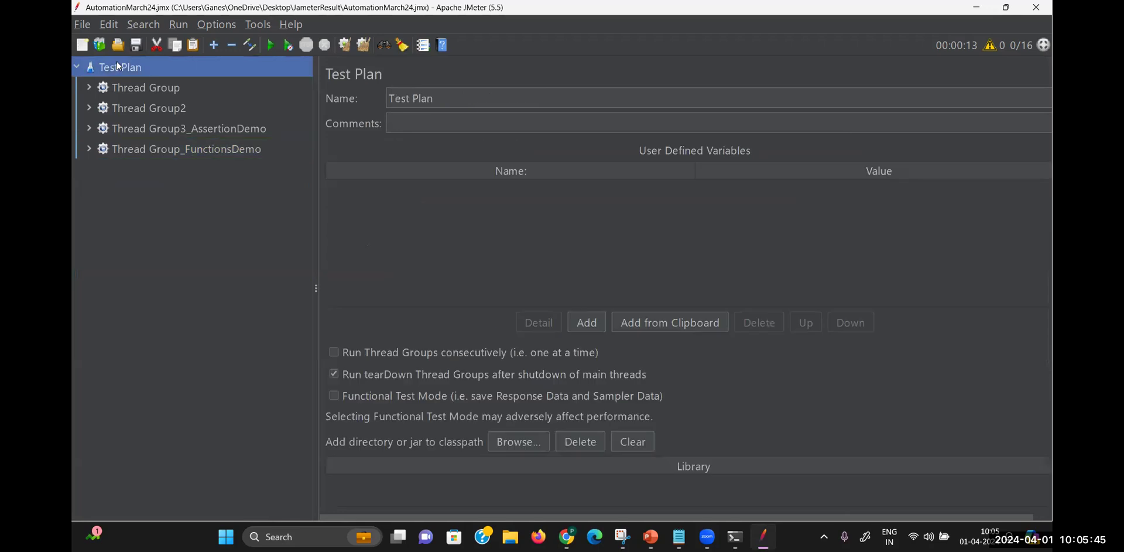
right_click(117, 61)
click(90, 220)
right_click(133, 68)
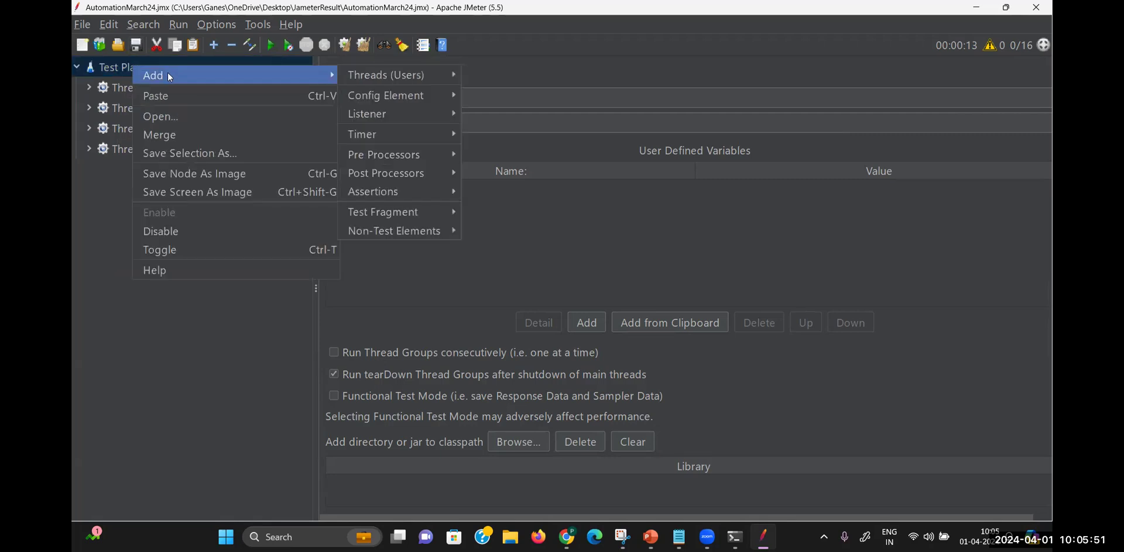
click(189, 326)
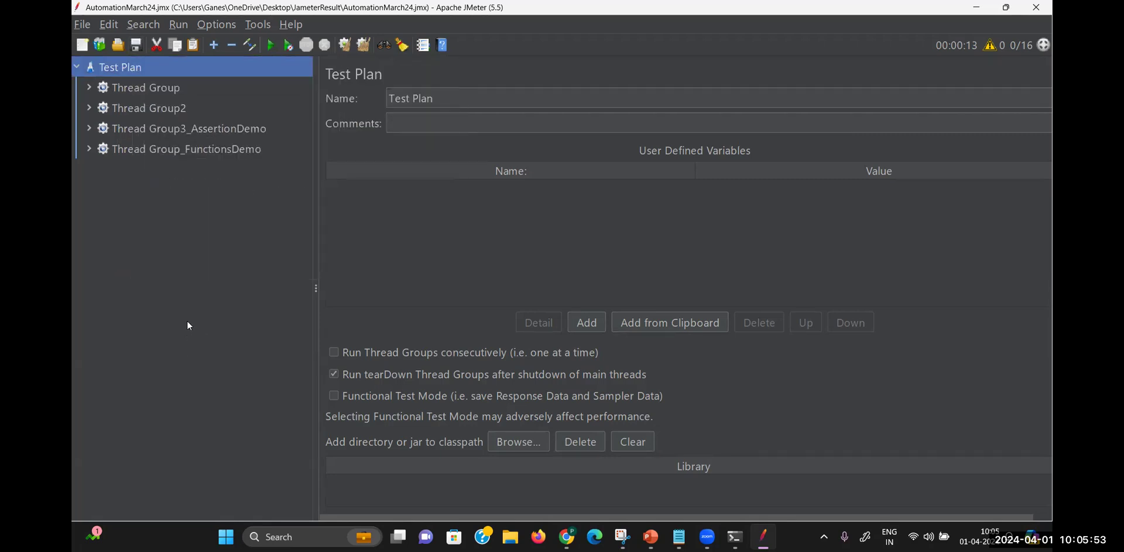
right_click(113, 68)
mouse_move(264, 79)
mouse_move(368, 72)
click(481, 94)
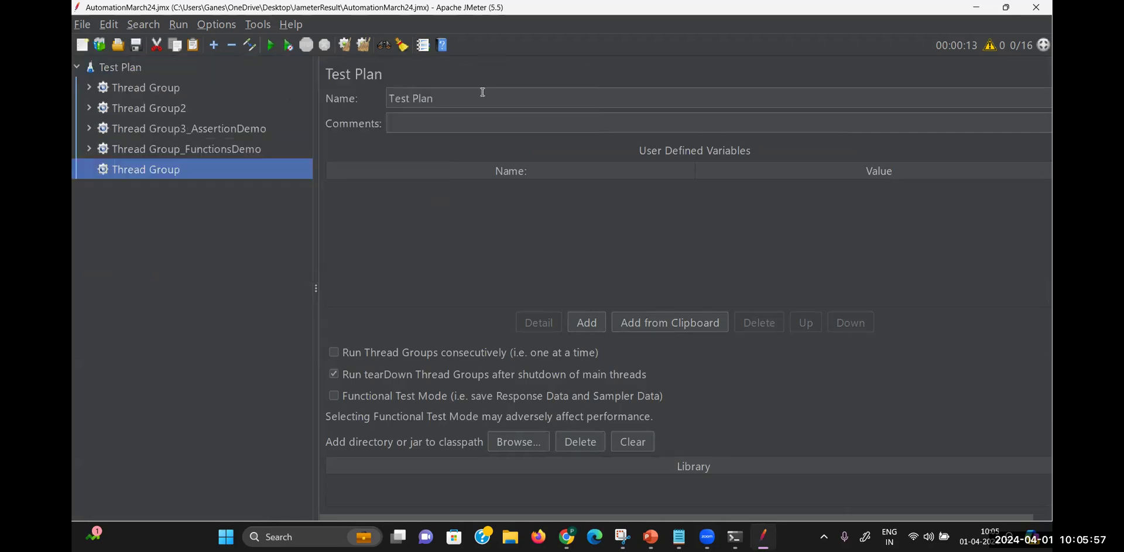
Add a Recording Controller under the new Thread Group
right_click(159, 173)
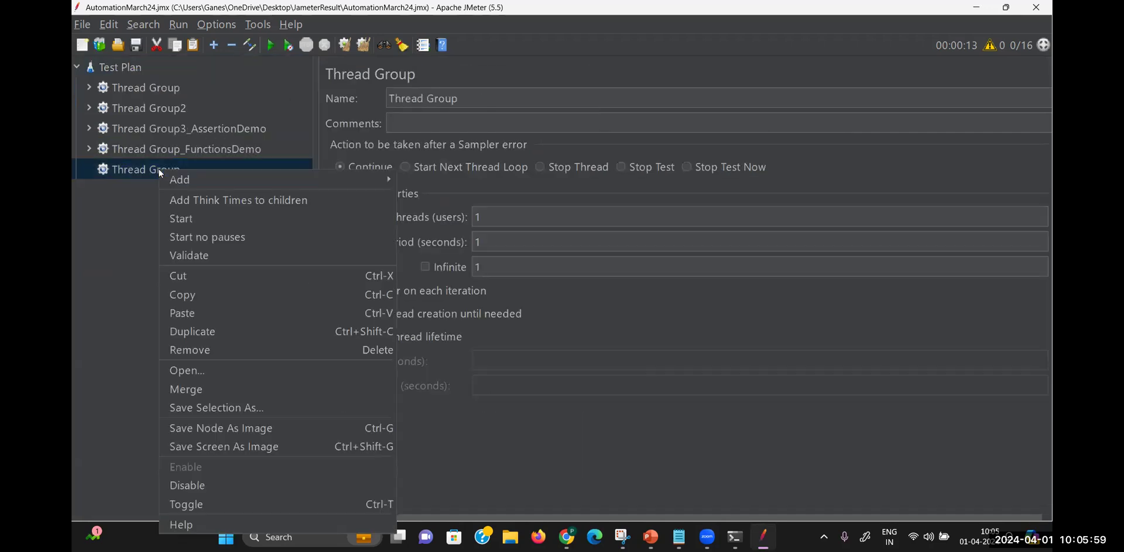
mouse_move(179, 179)
mouse_move(472, 186)
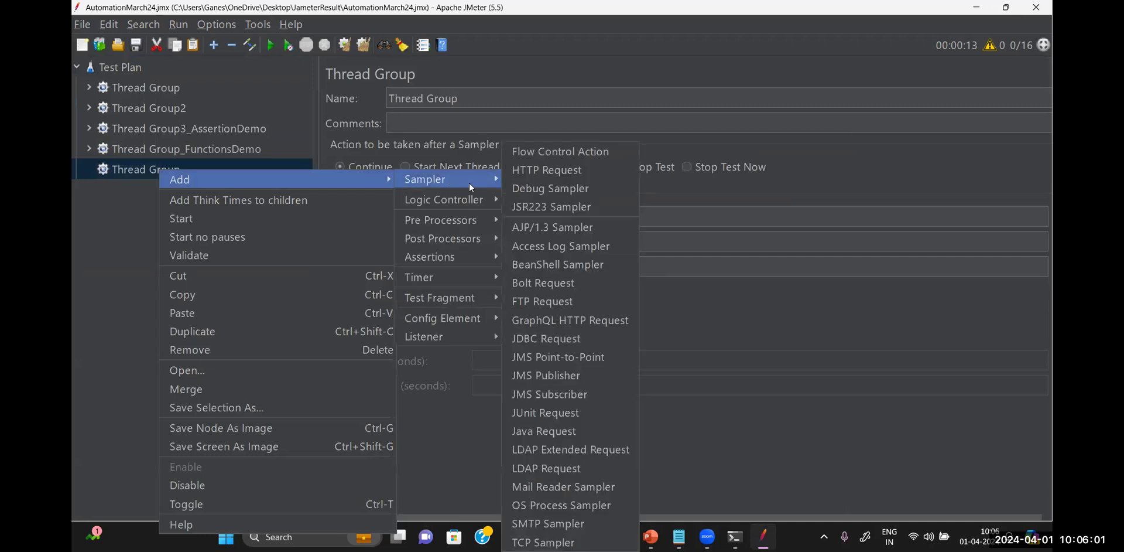
mouse_move(475, 203)
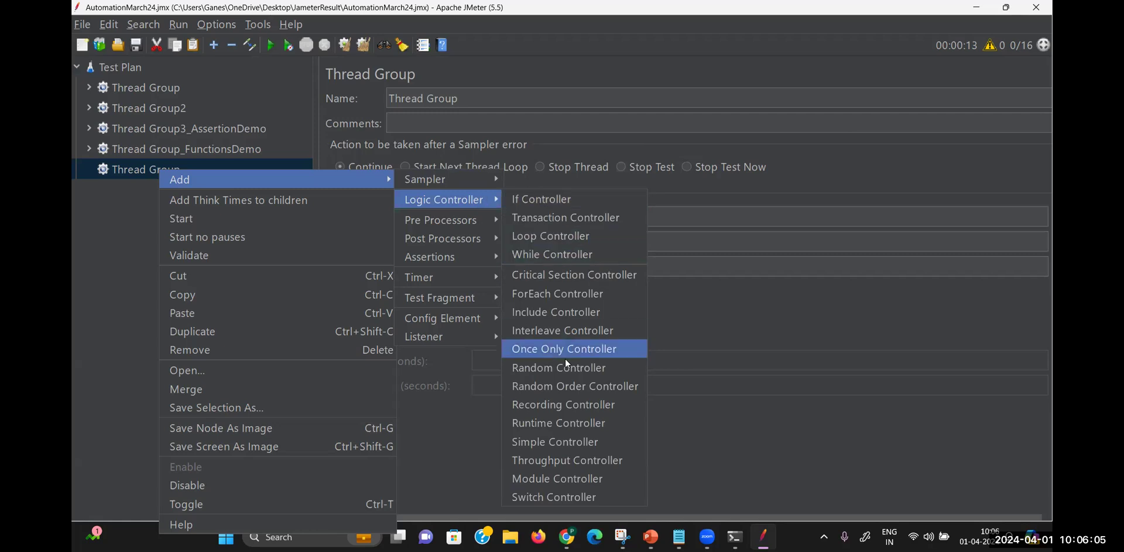
click(570, 404)
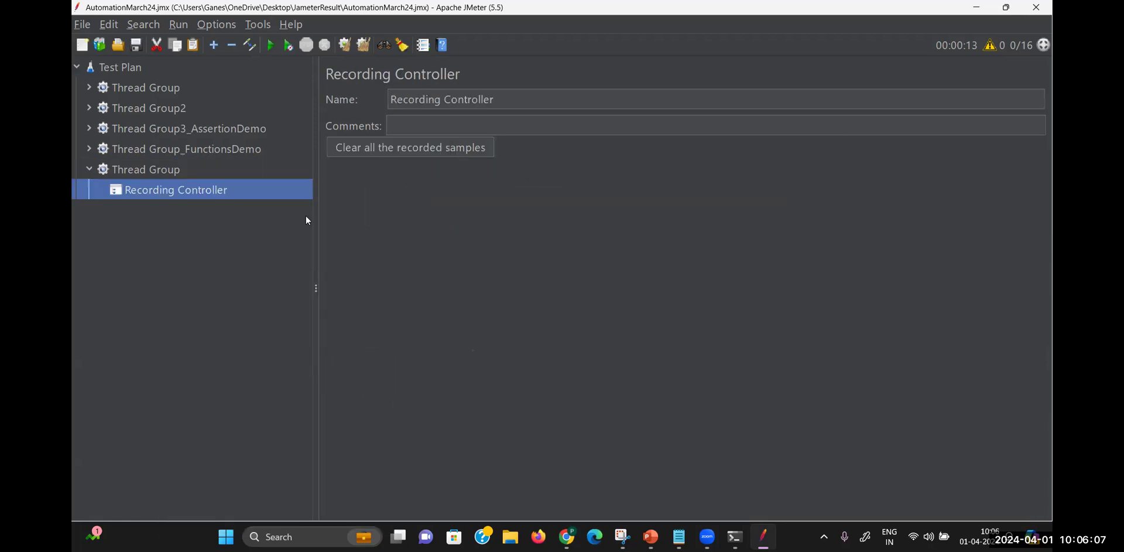
Add a View Results Tree listener to the Thread Group
right_click(174, 170)
mouse_move(221, 178)
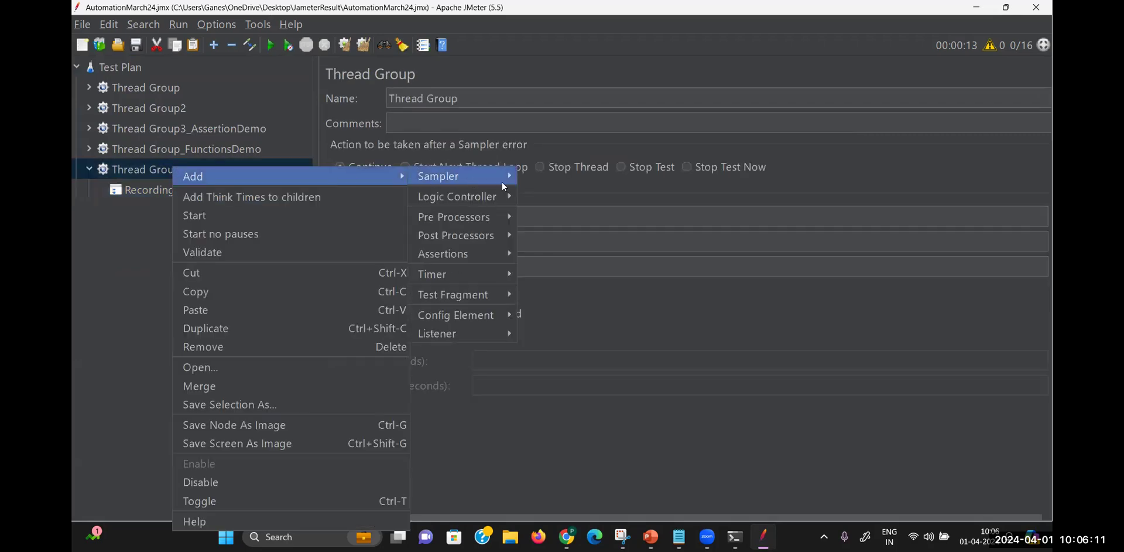
mouse_move(465, 317)
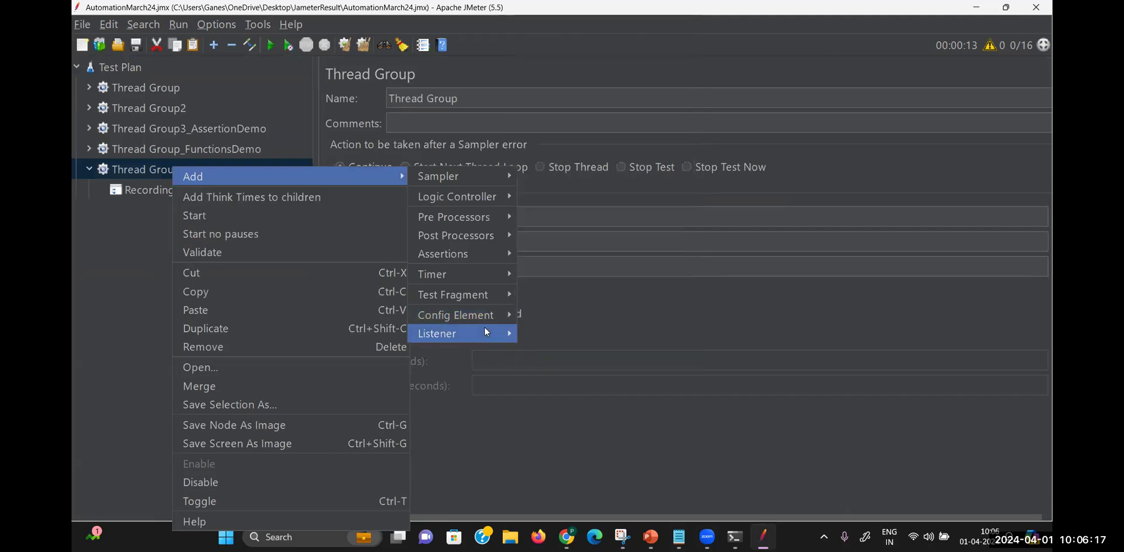
mouse_move(479, 333)
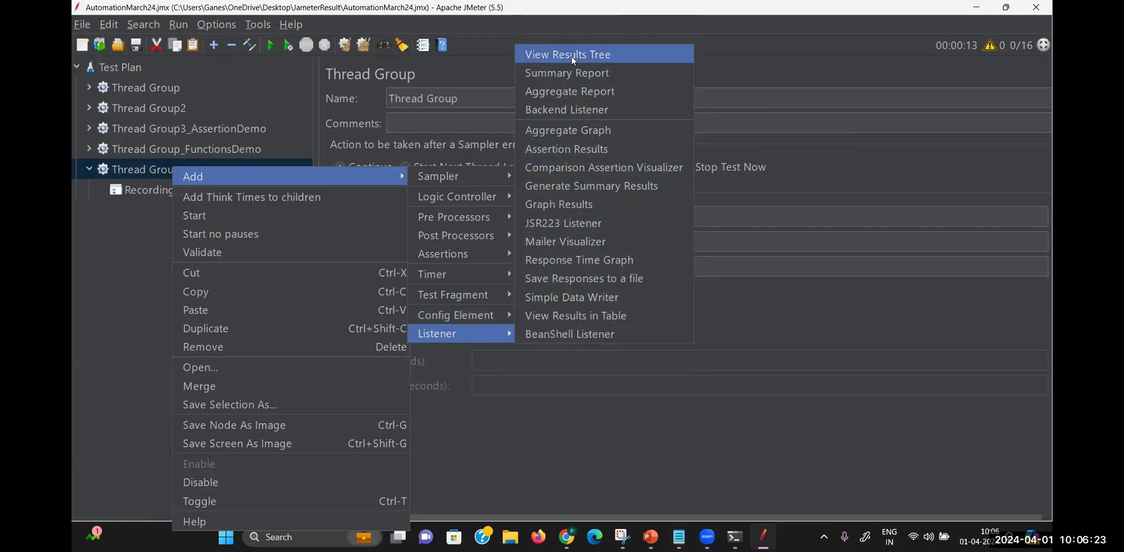
key(Return)
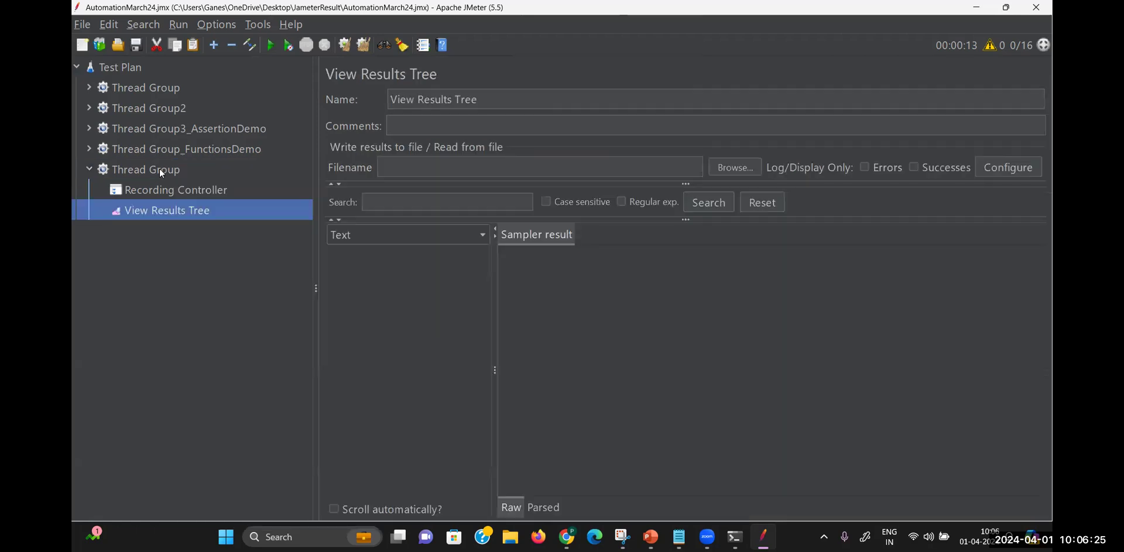
right_click(160, 169)
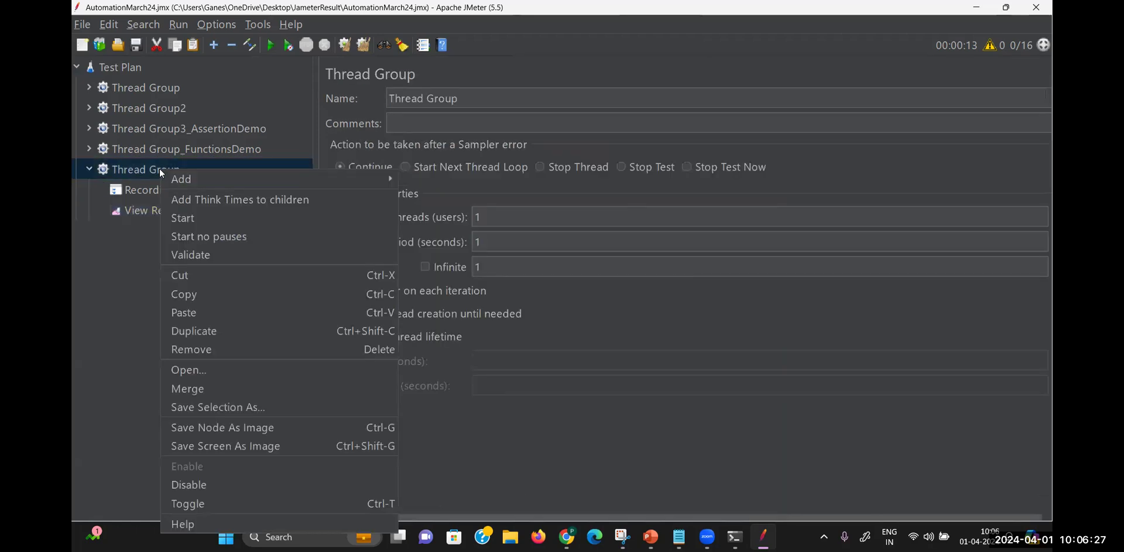
mouse_move(179, 176)
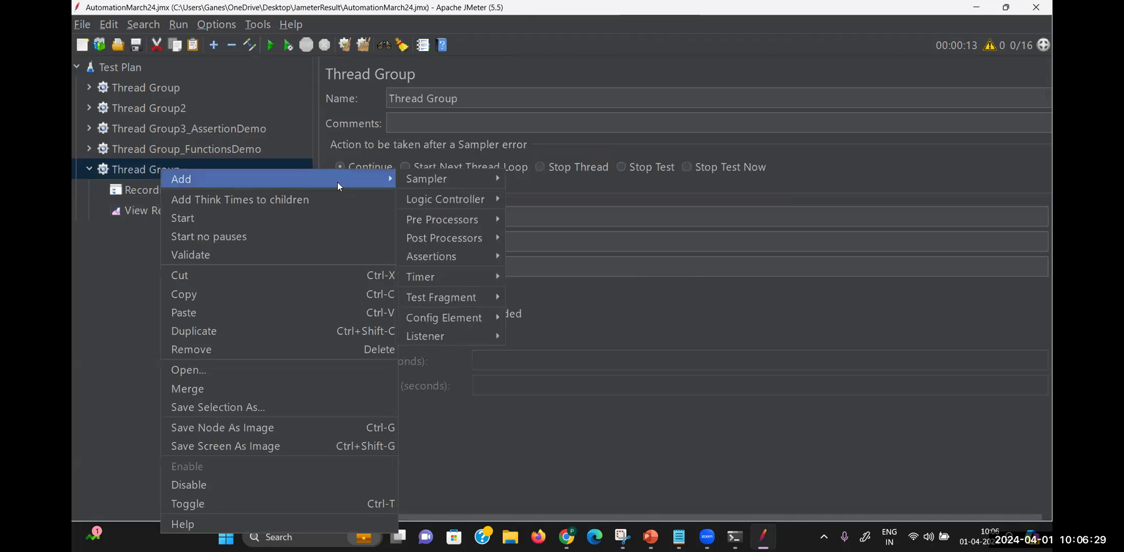
mouse_move(449, 200)
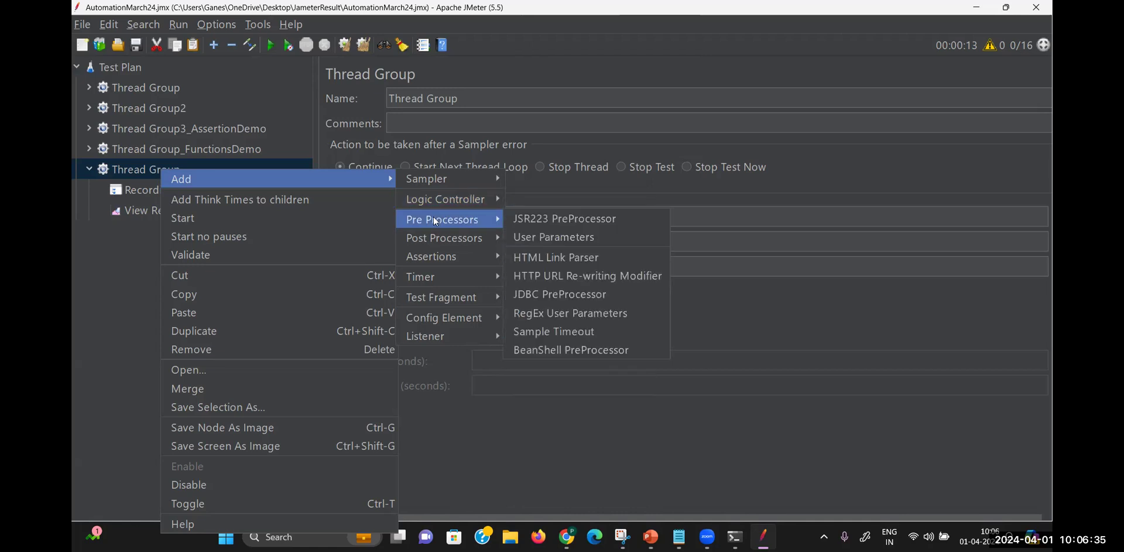
right_click(145, 75)
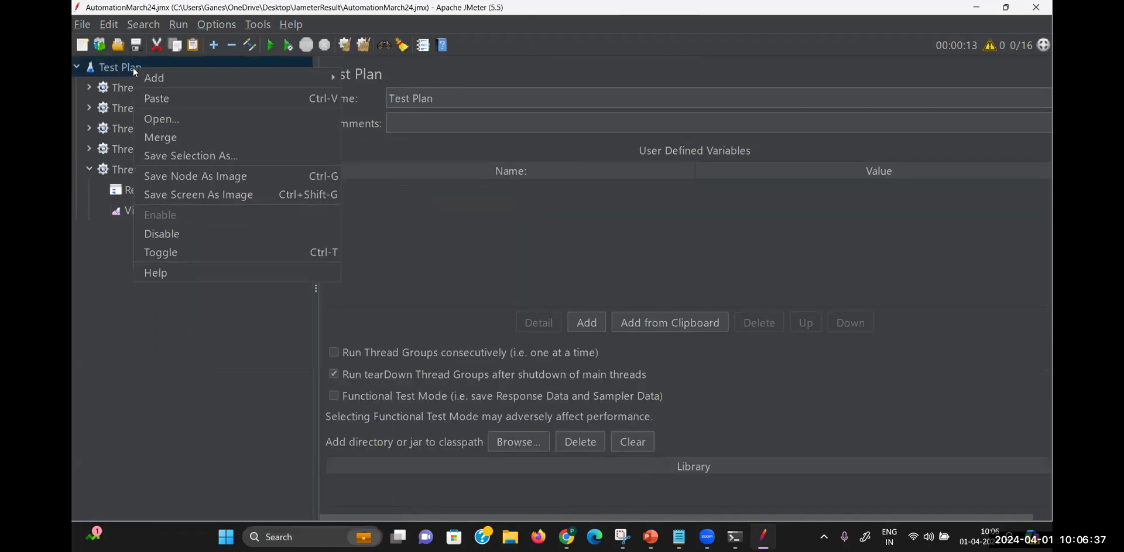
mouse_move(154, 82)
mouse_move(438, 98)
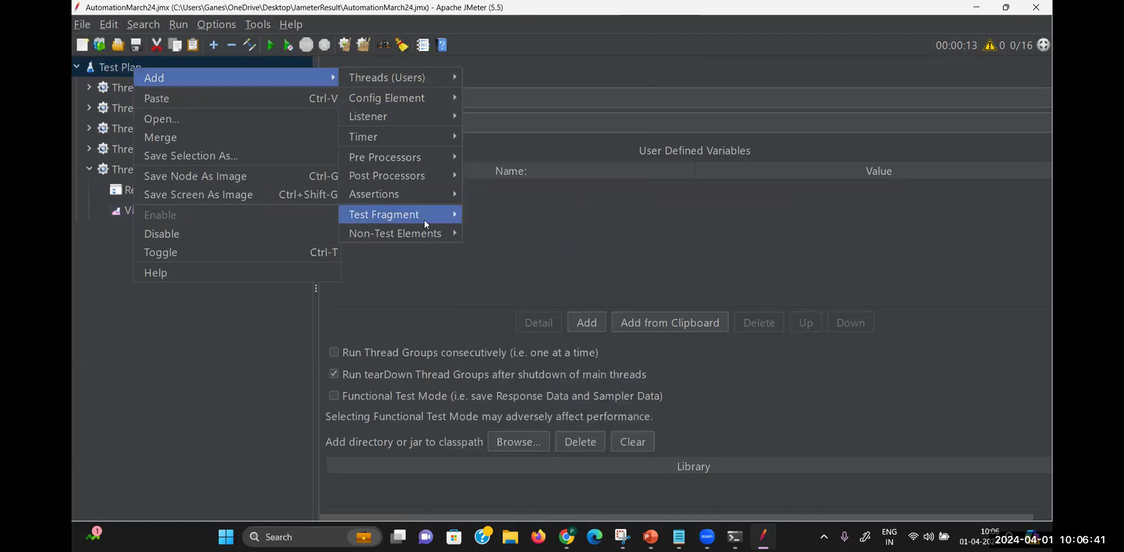
mouse_move(427, 232)
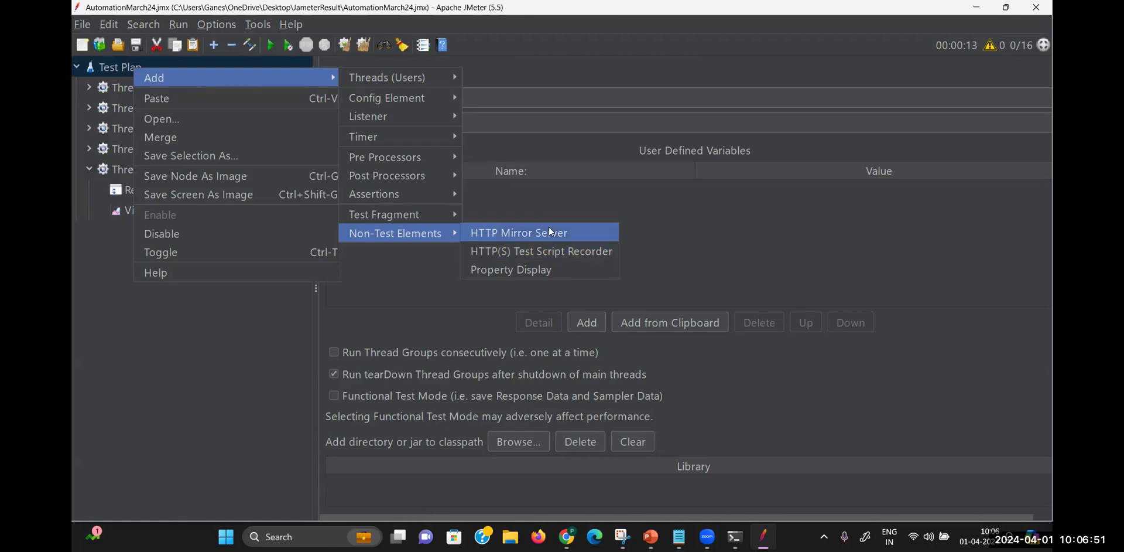
click(584, 207)
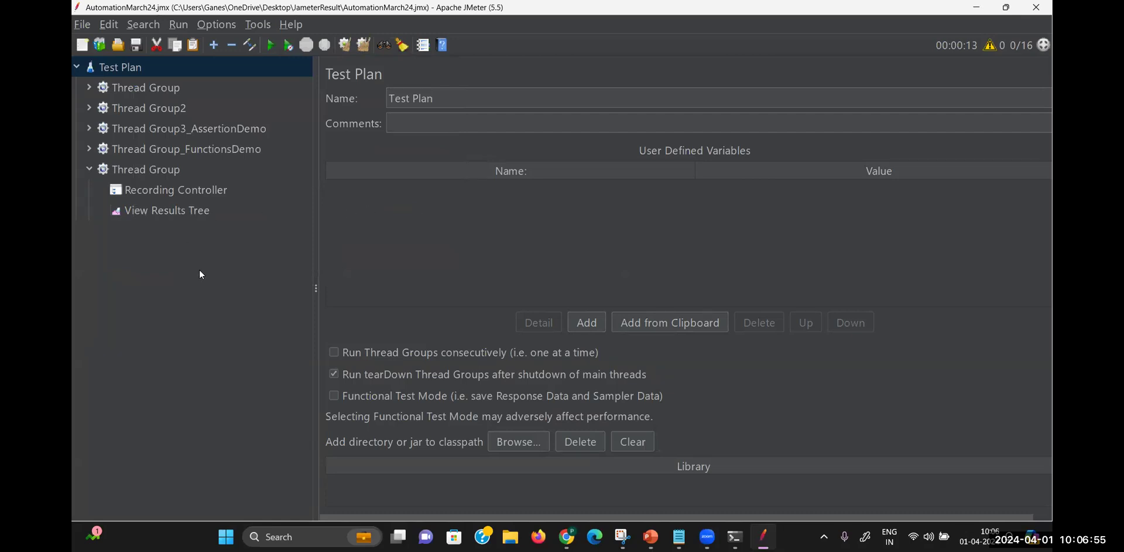
click(977, 7)
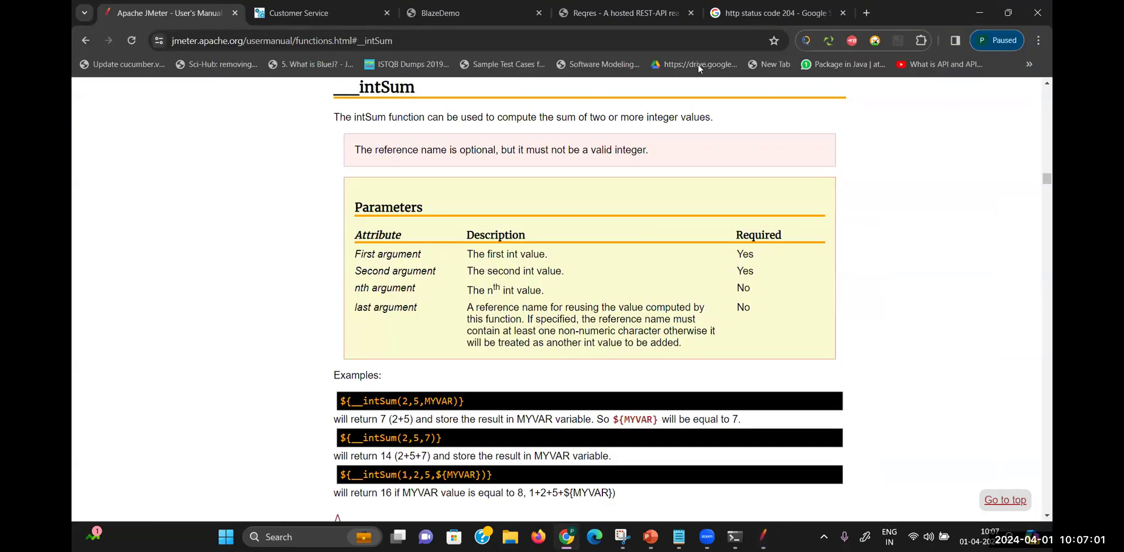
Google 'blazemeter chrome extension' in a new tab and open the help.blazemeter.com article
middle_click(757, 6)
click(717, 14)
click(454, 253)
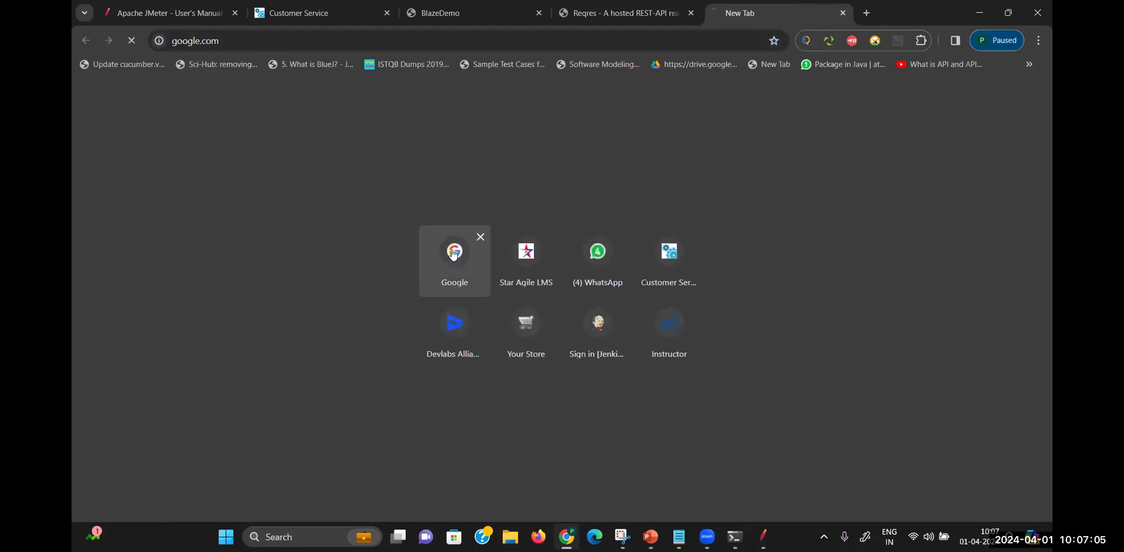
text(blazeme)
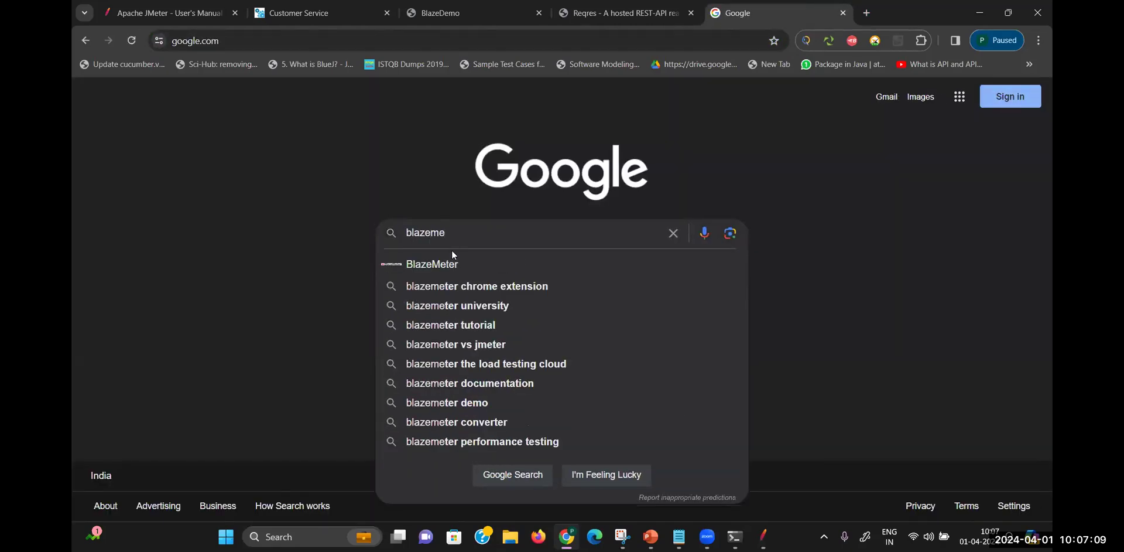
click(450, 291)
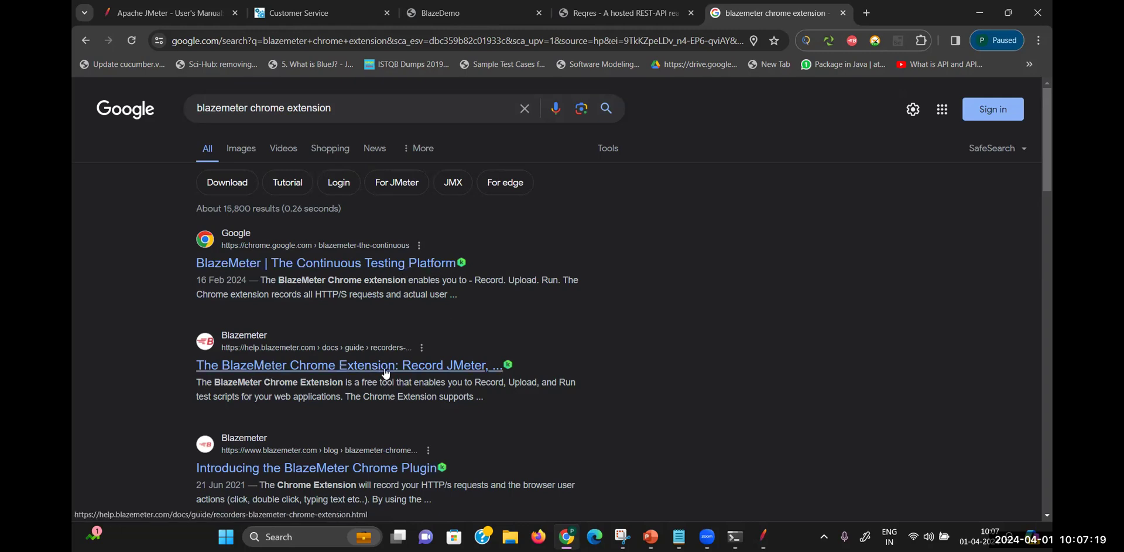
click(466, 369)
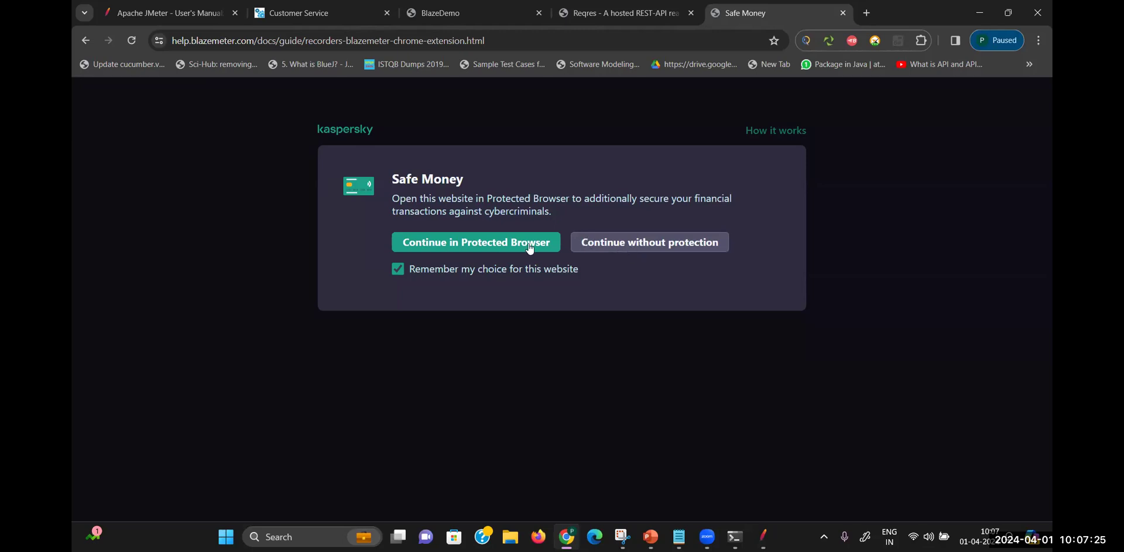
Continue into the help page, scroll to the FAQ, and follow the BlazeMeter Chrome Extension link
click(496, 243)
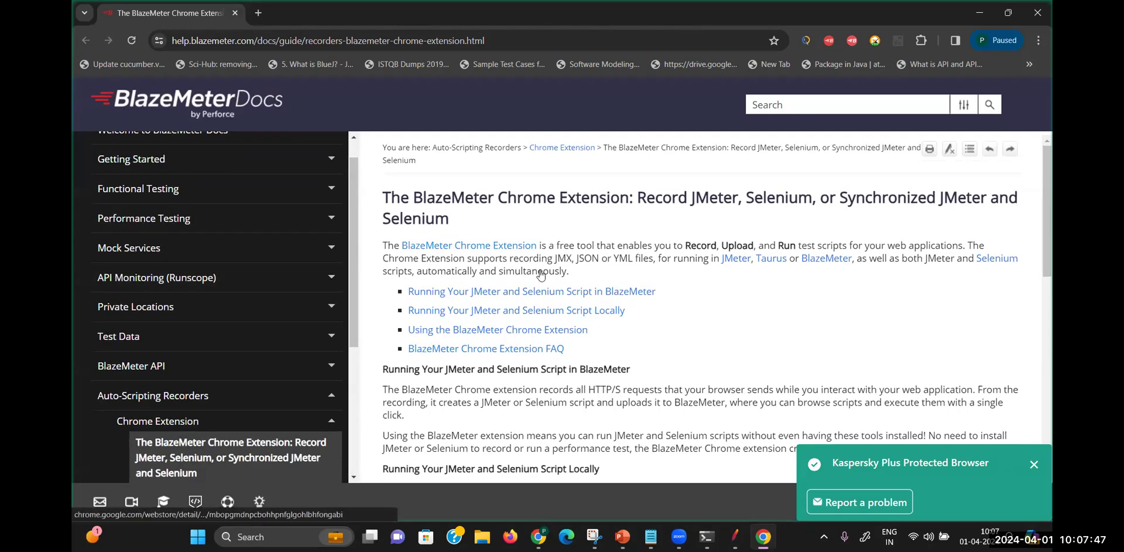
drag(1050, 243, 1052, 373)
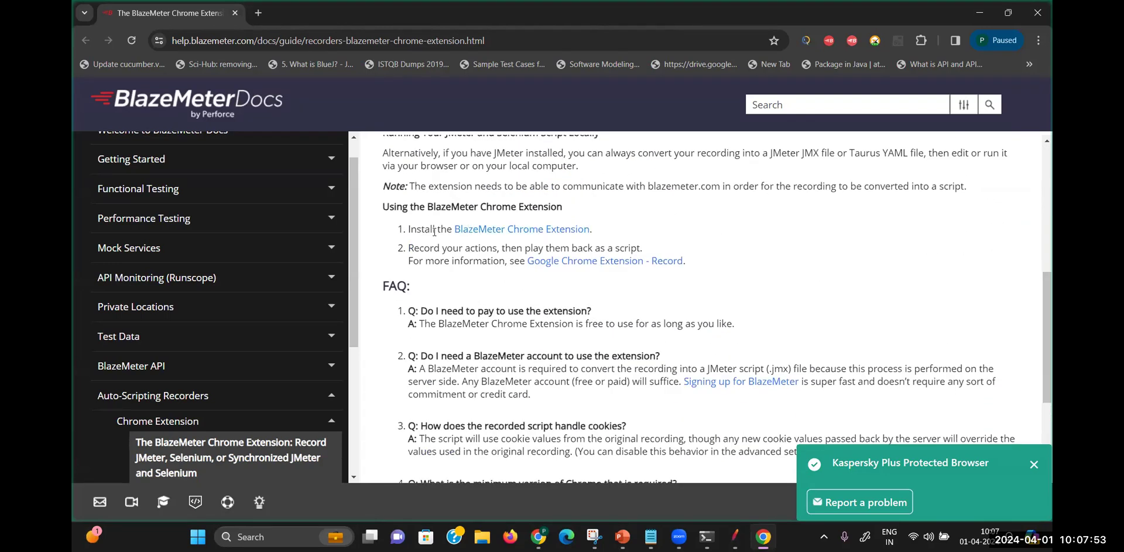
click(572, 234)
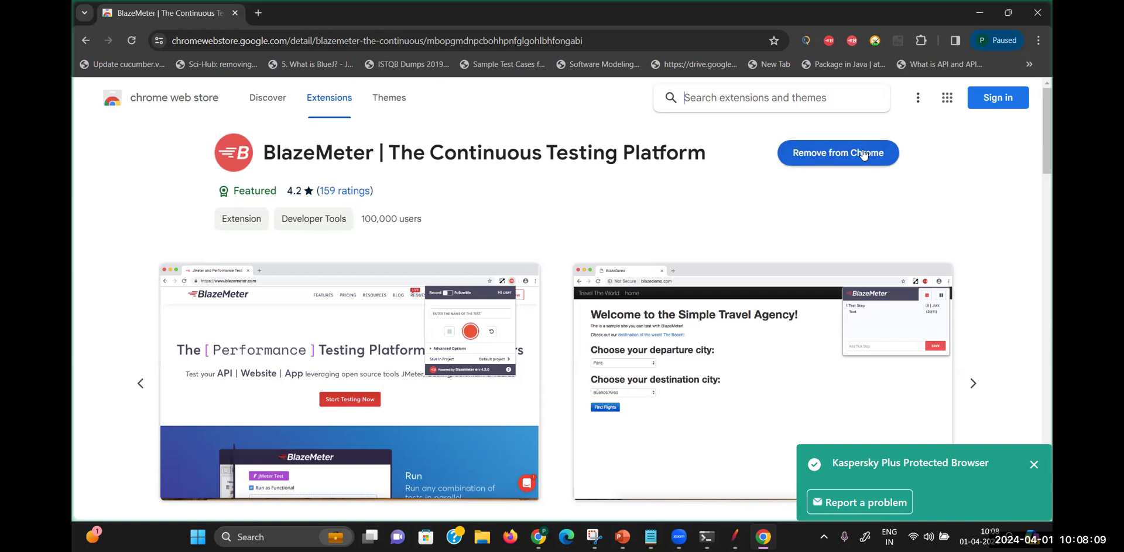
Log the BlazeMeter extension in through Google, entering the account e-mail and password, and allow access
click(852, 41)
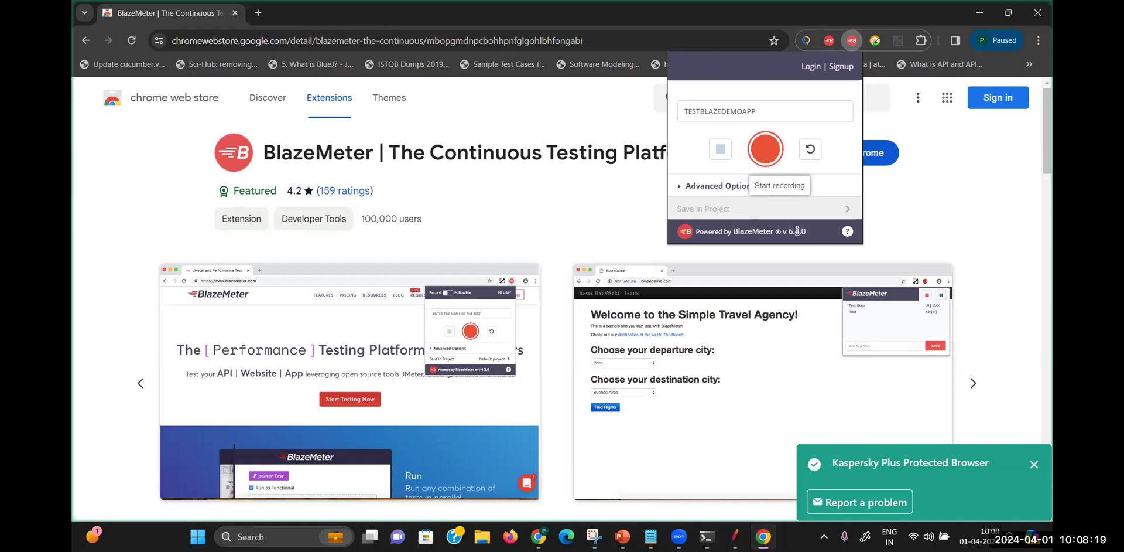
click(811, 66)
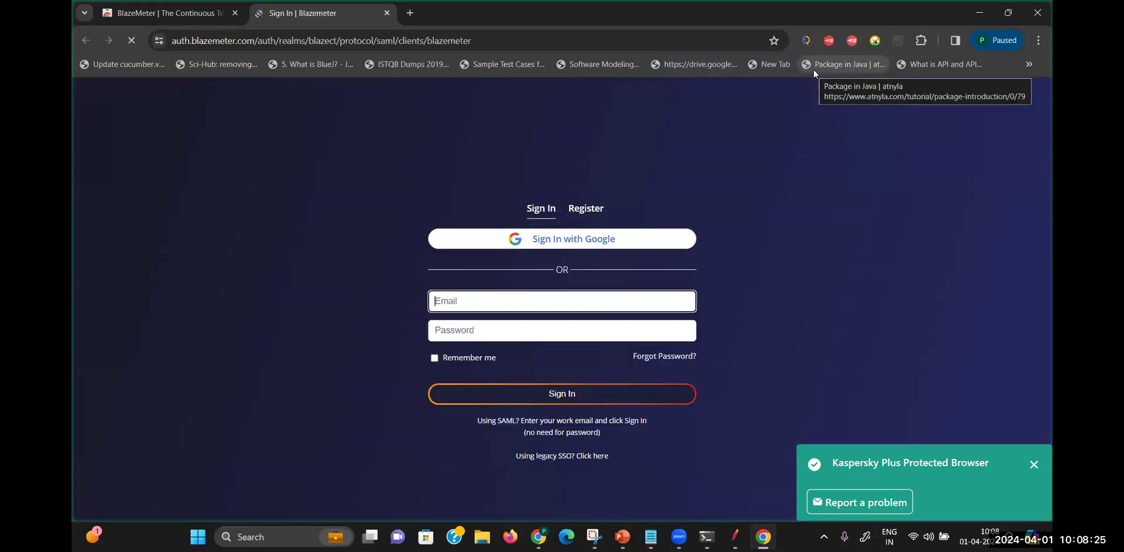
click(576, 246)
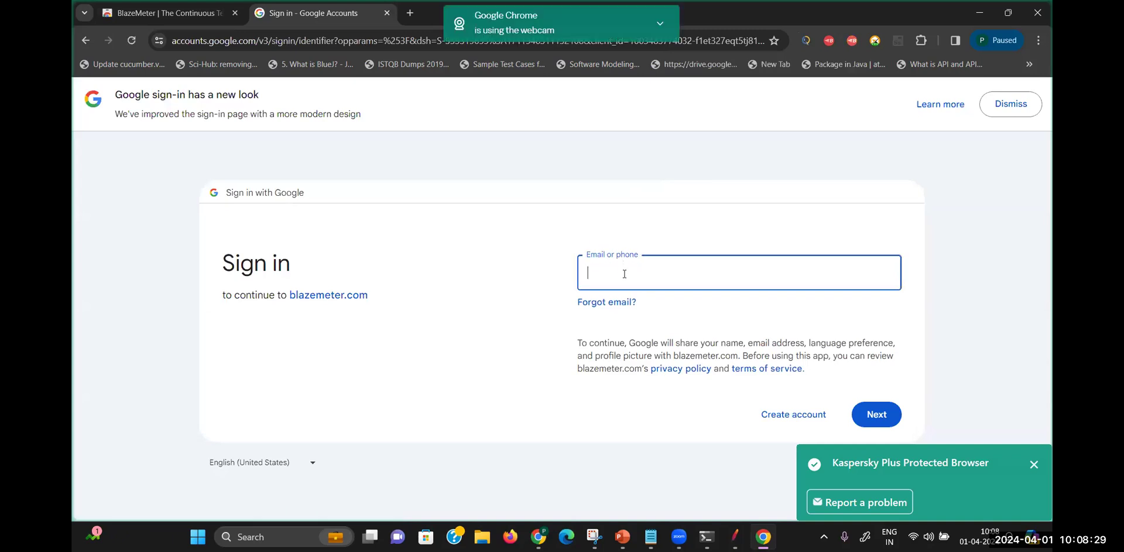
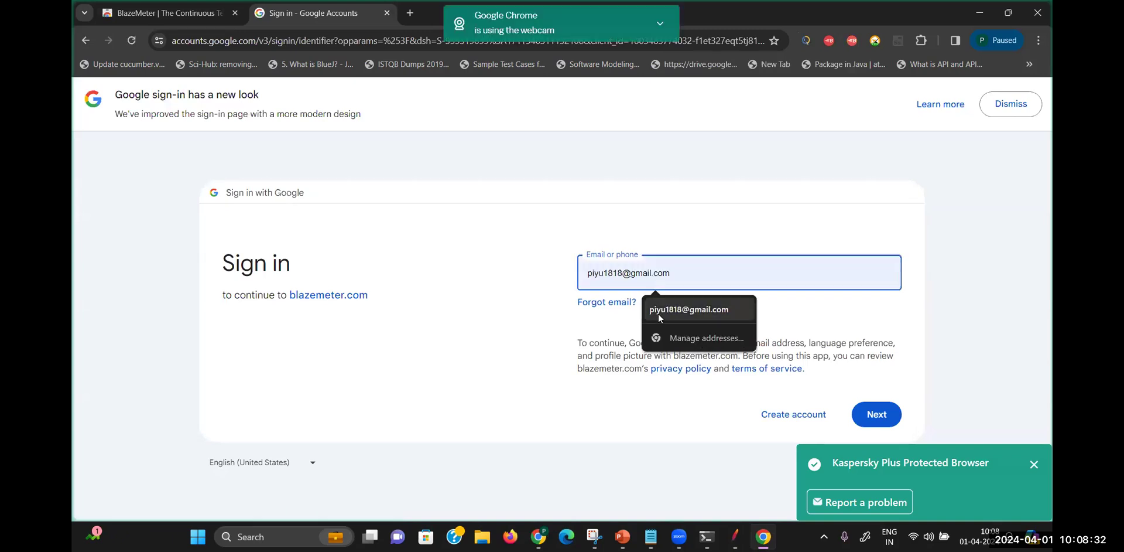
click(658, 314)
click(871, 417)
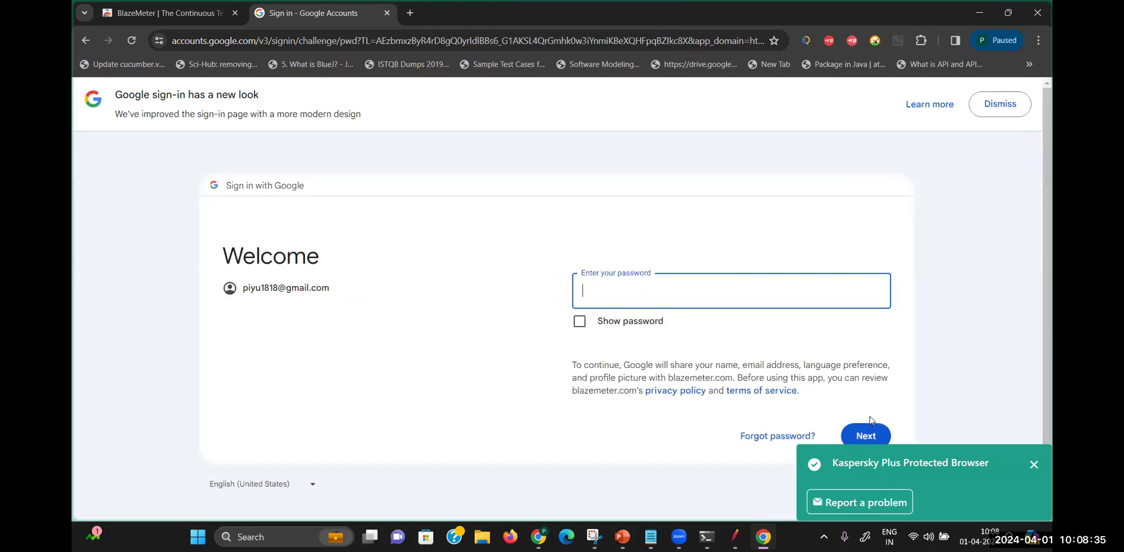
text(••••••••••••)
key(Return)
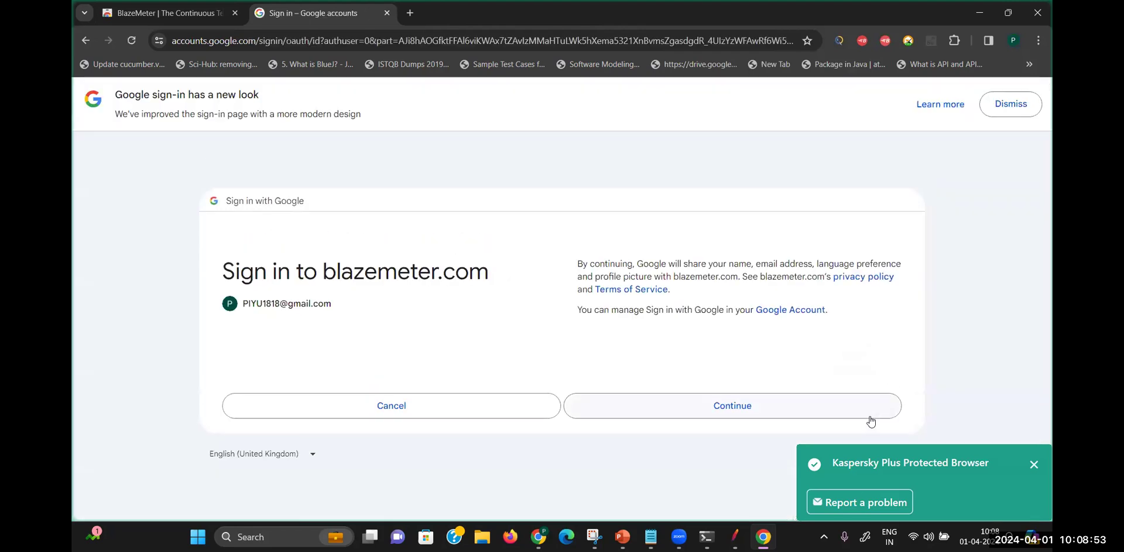
click(712, 417)
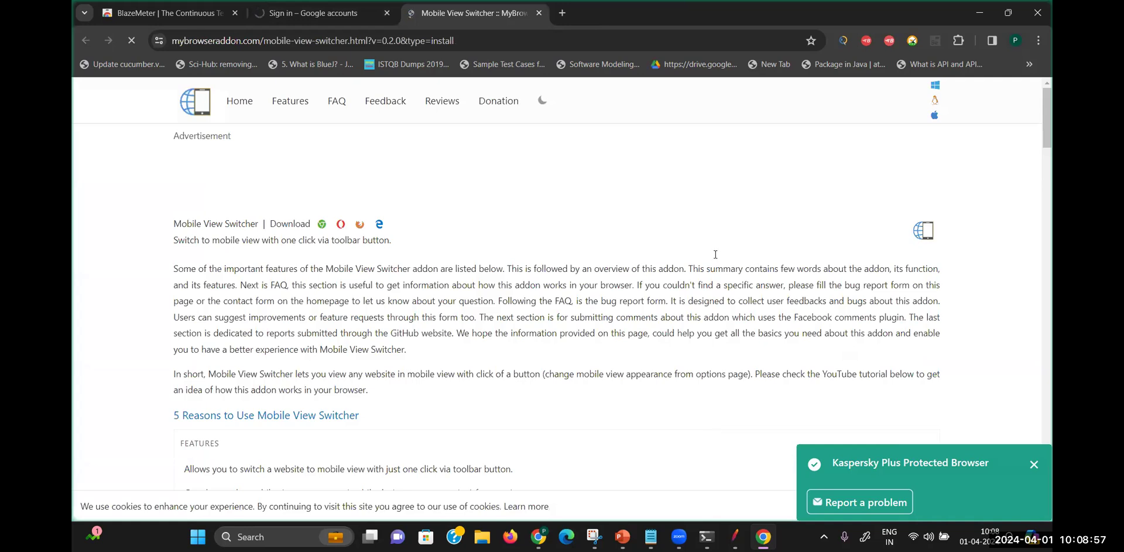
Log in from the extension popup to open the Default workspace dashboard, confirm login, then open a blank tab
click(890, 40)
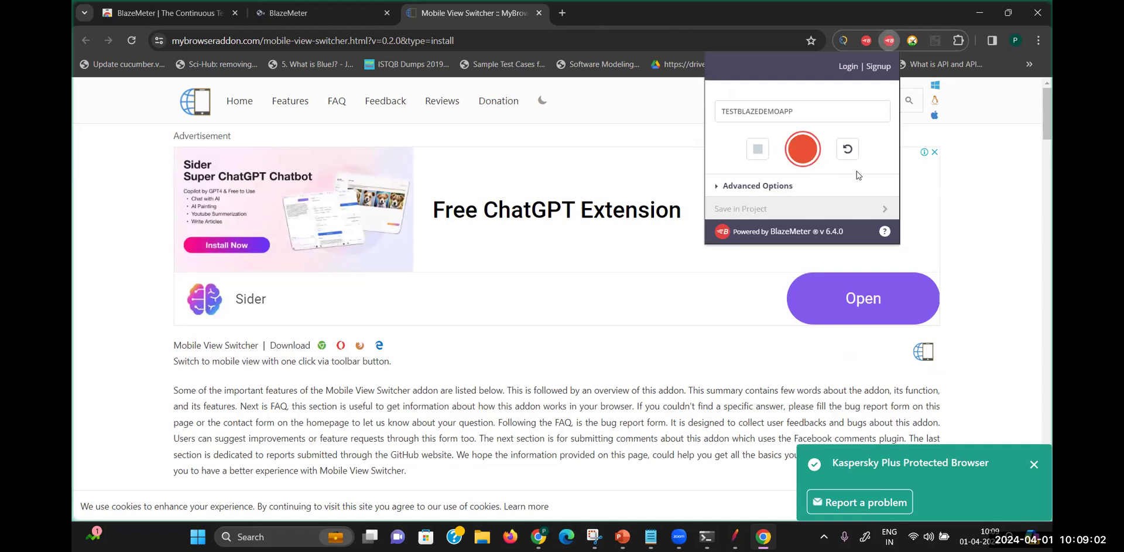
click(849, 66)
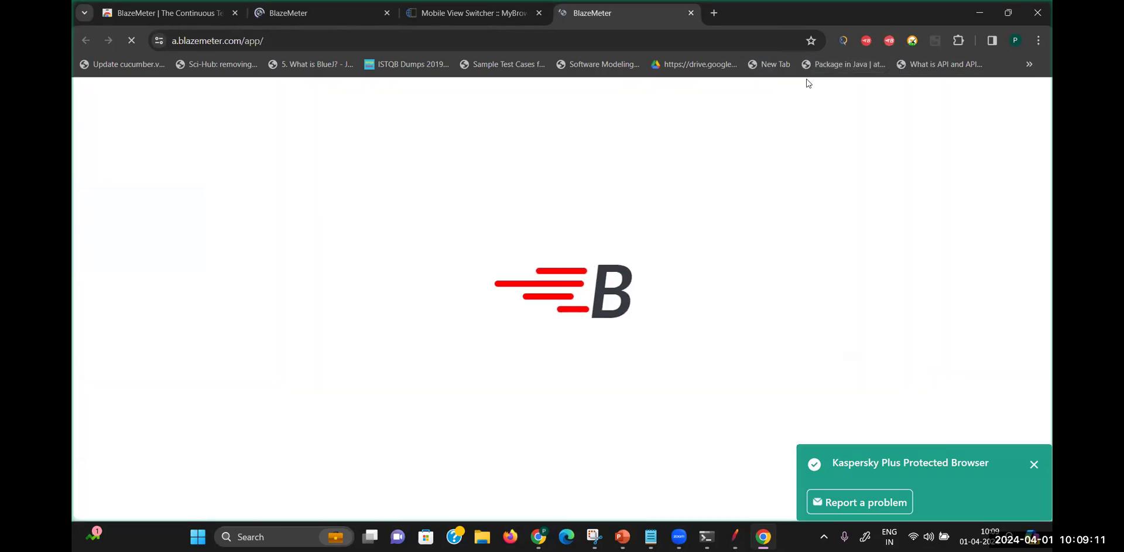
click(890, 40)
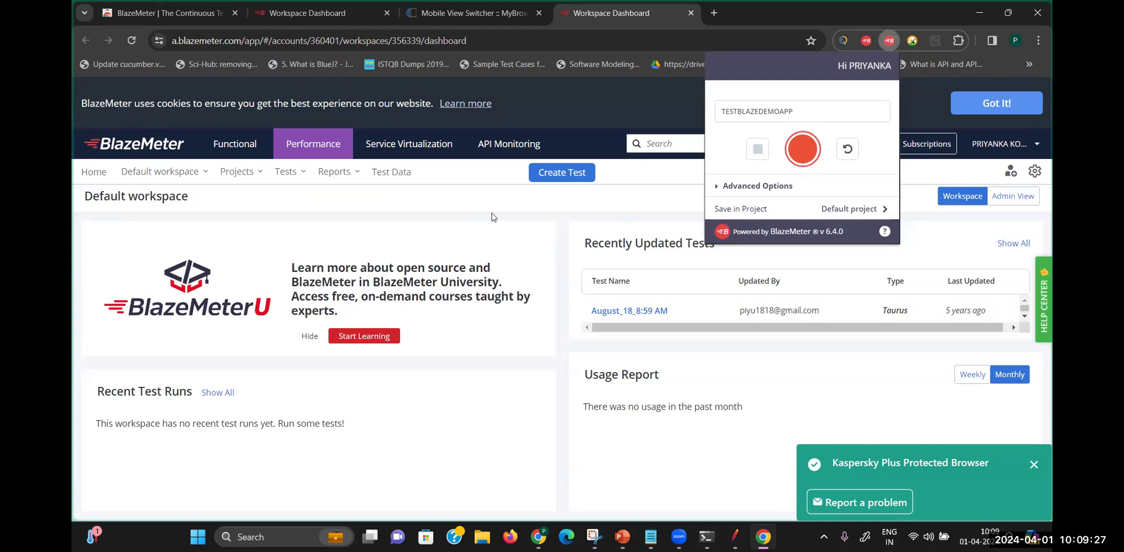
click(714, 12)
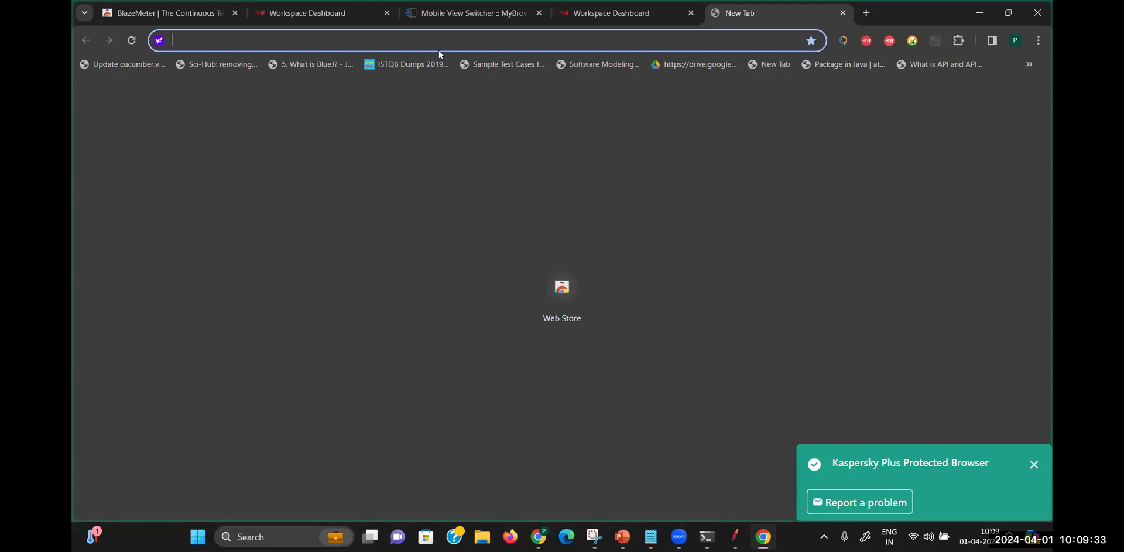
Search for 'blaze' from the new tab's address bar
text(blaze)
key(BackSpace)
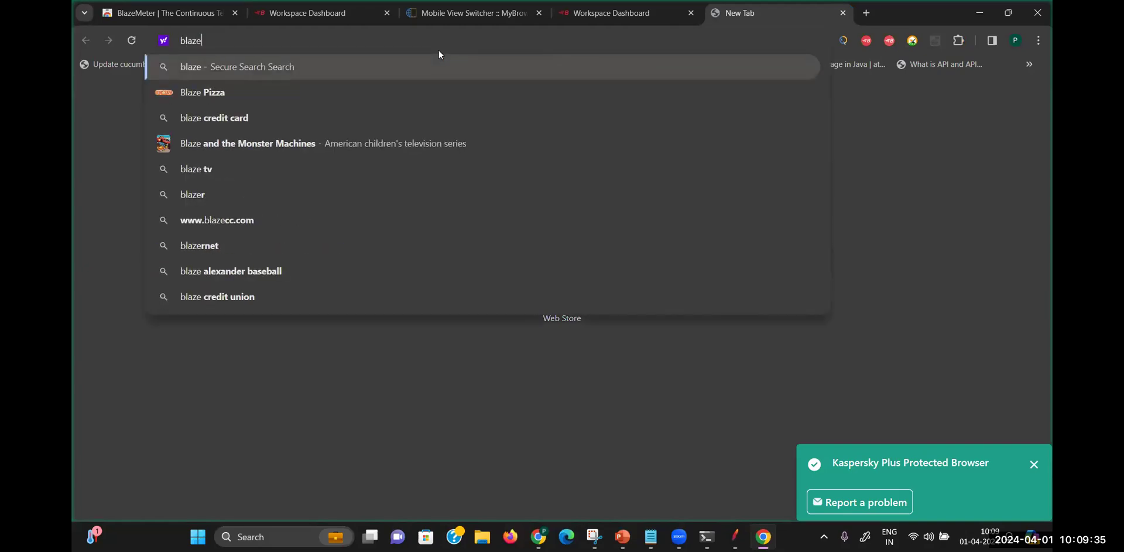
key(Return)
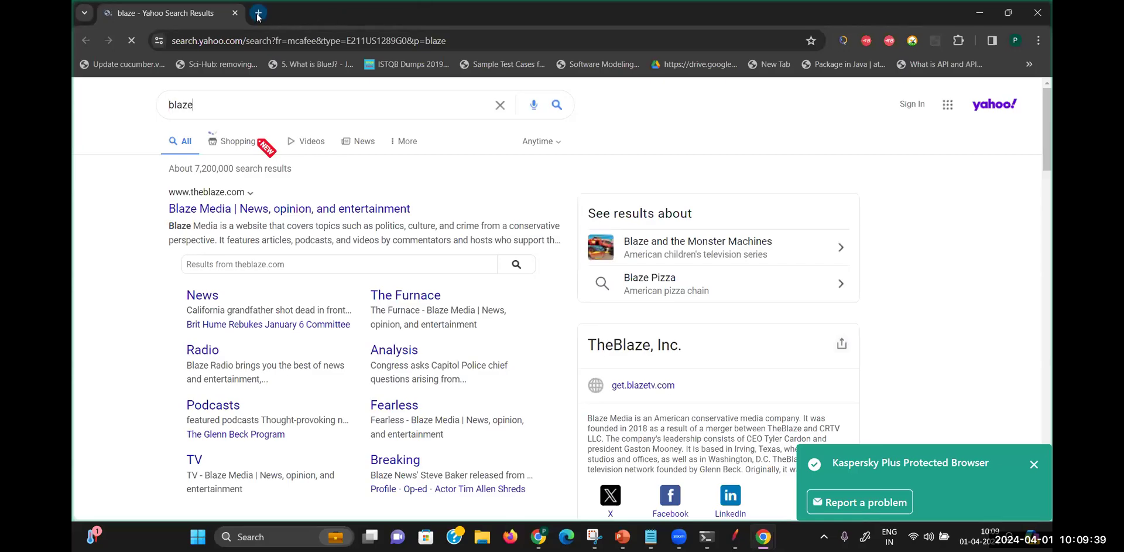
Load google.com in another tab, search 'blazedemo', and open the BlazeDemo site with the recorder panel
click(257, 13)
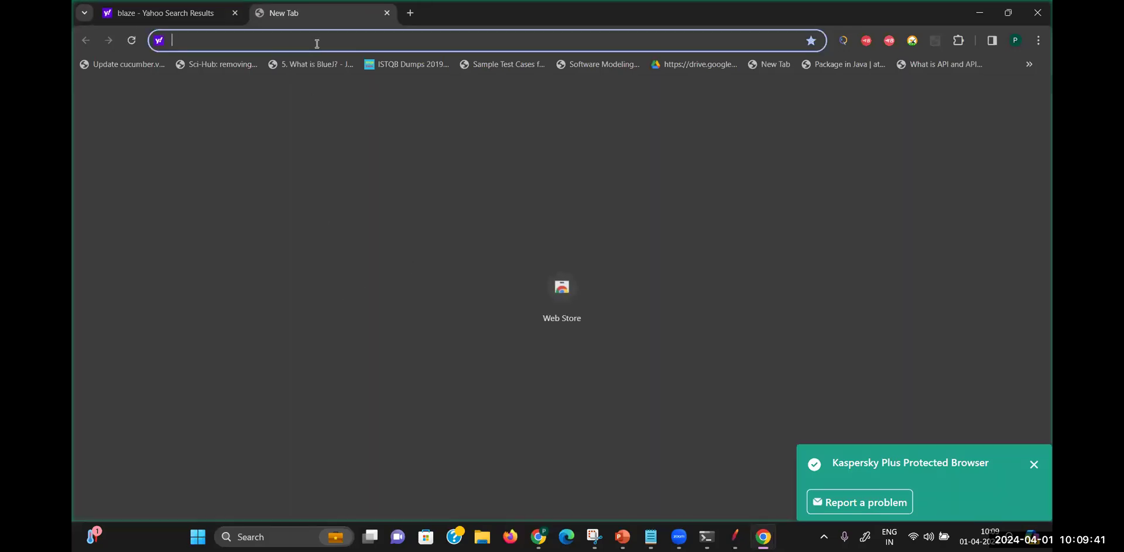
text(googl)
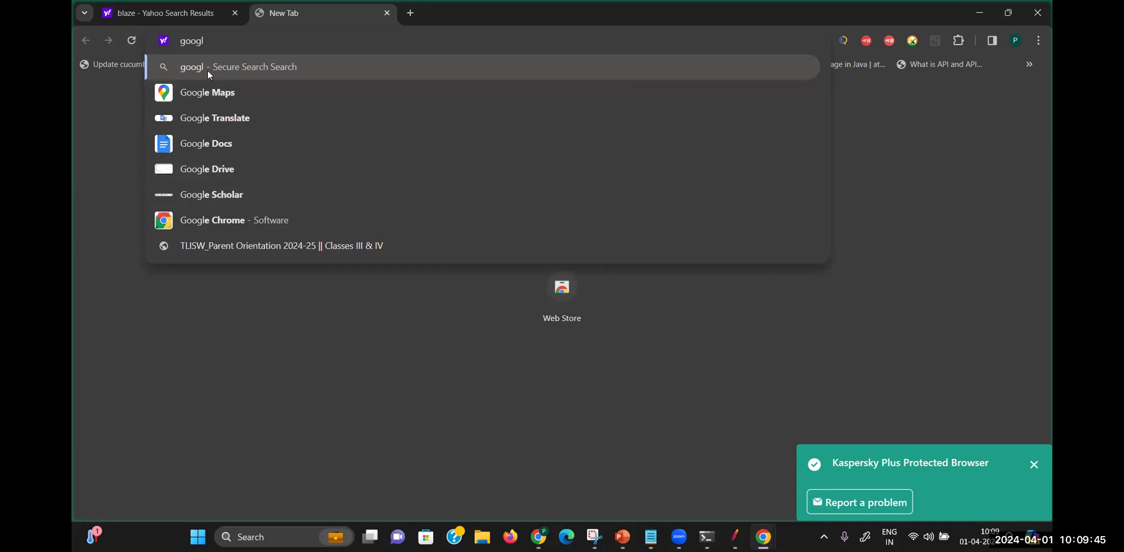
text(e.com)
key(Return)
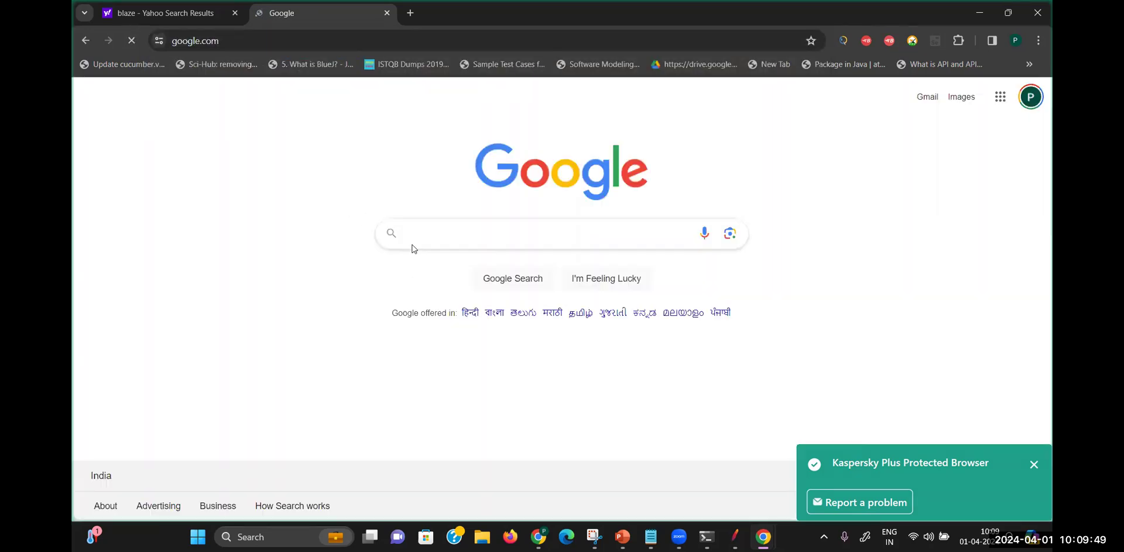
click(411, 246)
text(blaze)
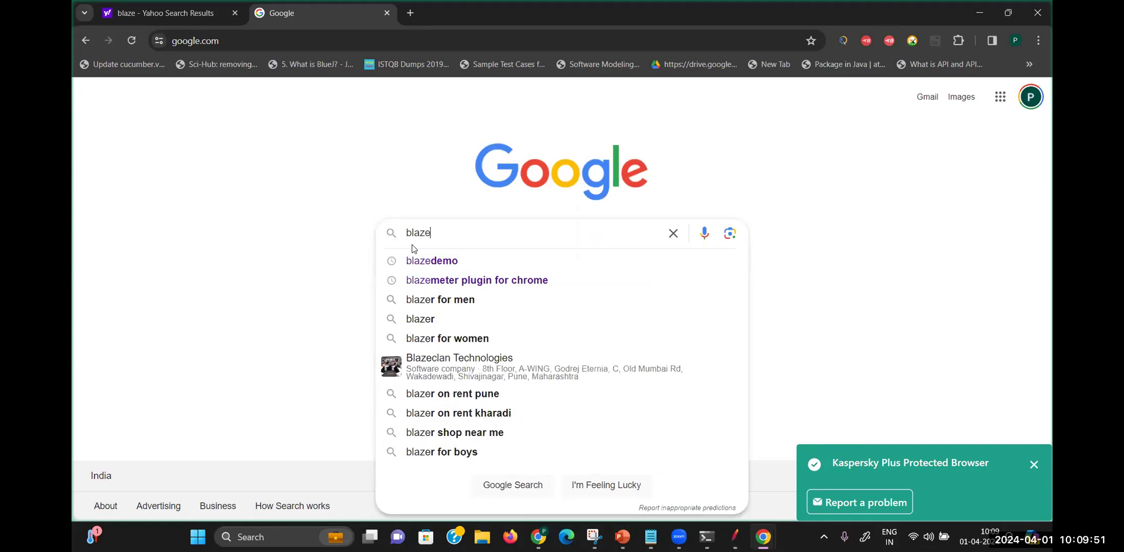
click(423, 266)
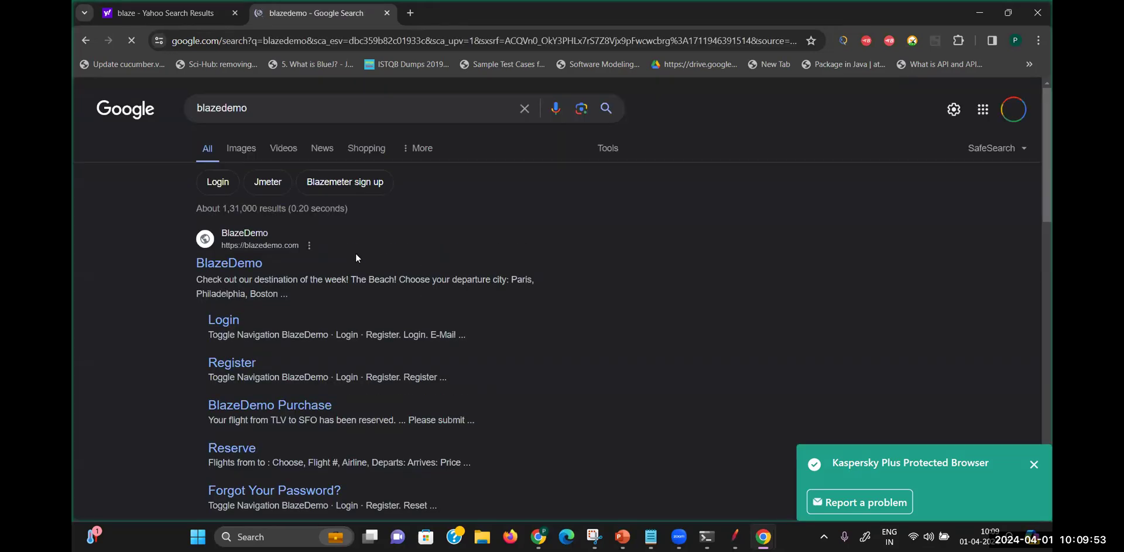
click(261, 245)
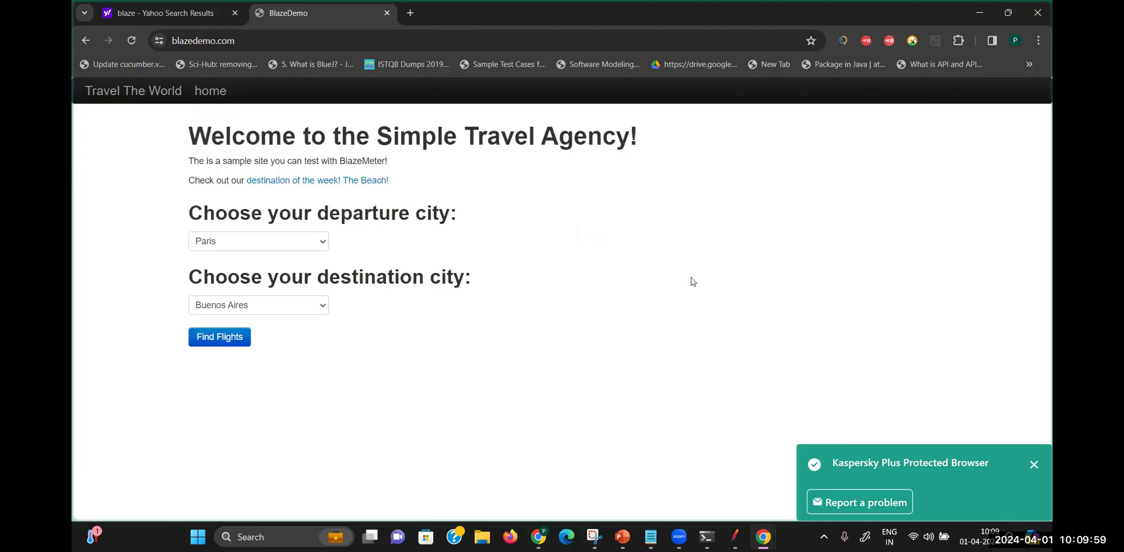
click(888, 40)
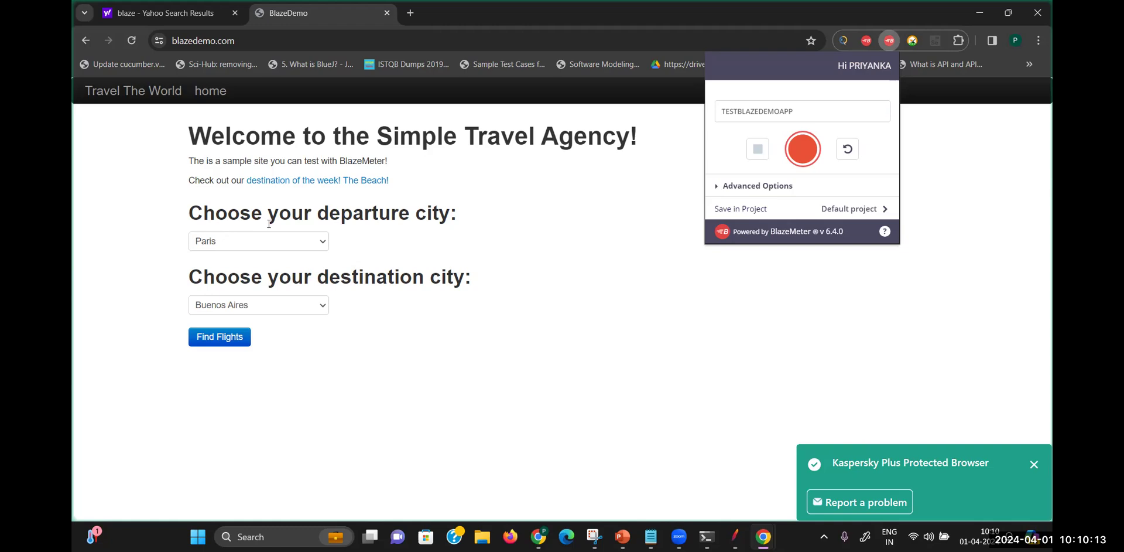
Start recording the BlazeDemo session as test case 'Test'
click(803, 149)
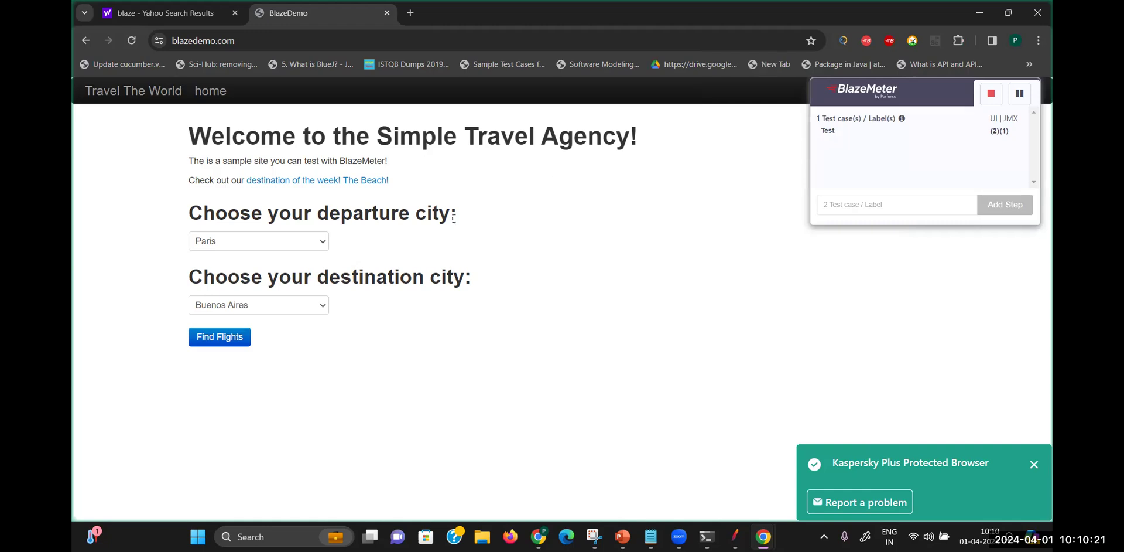
Search for flights from Portland to London
click(316, 243)
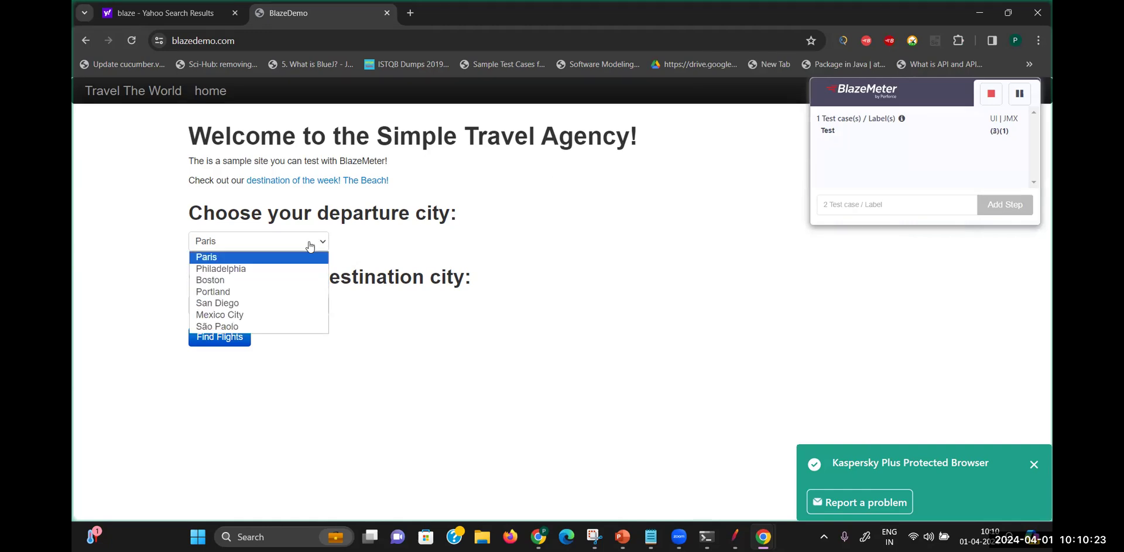
click(240, 291)
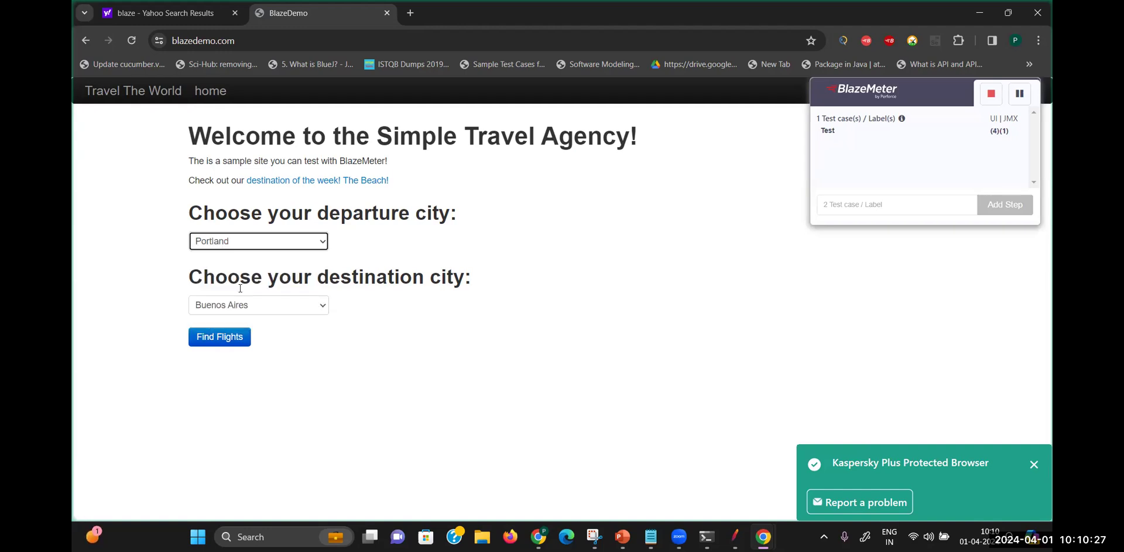
click(299, 304)
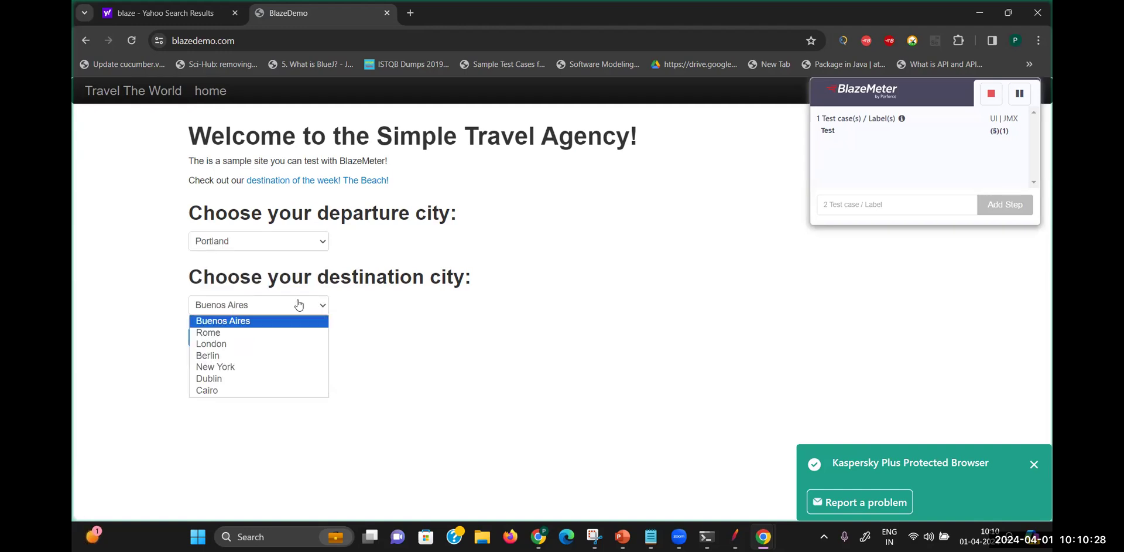
click(232, 347)
click(230, 336)
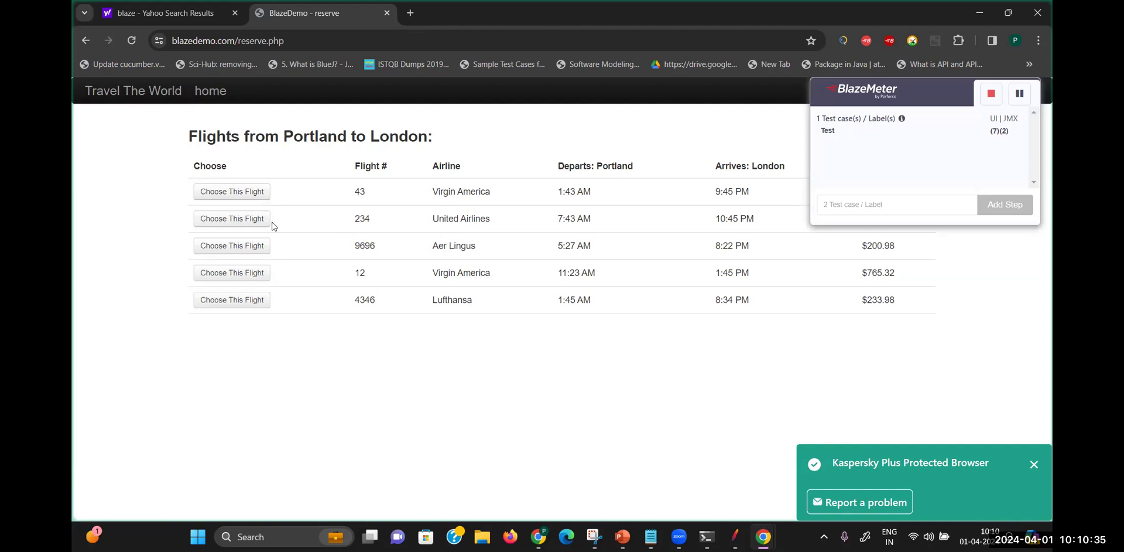
Choose United Airlines flight 234, submit the purchase form, and pause the recording
click(249, 220)
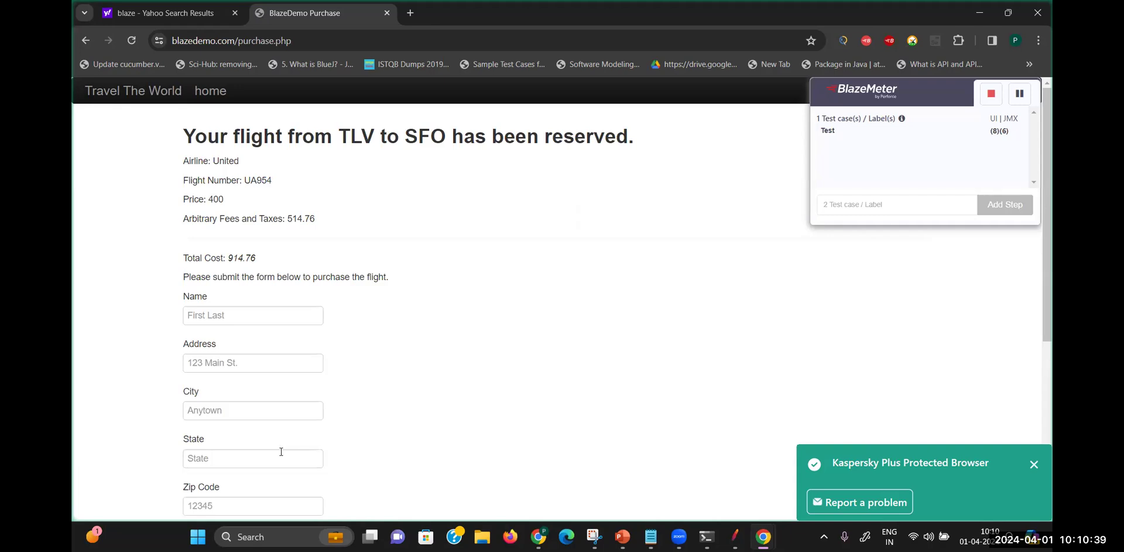
scroll(583, 441, down, 5)
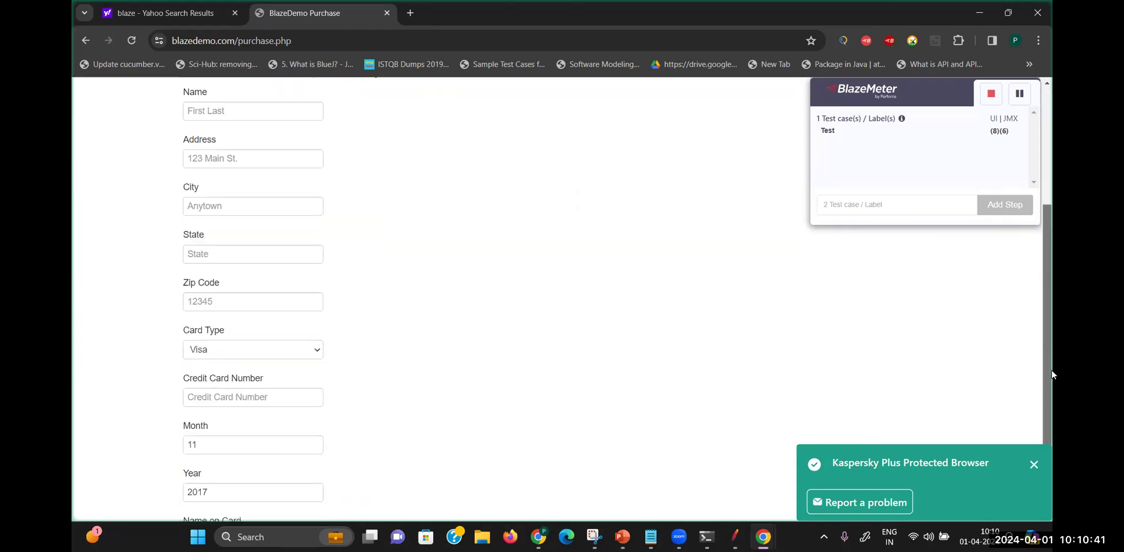
click(245, 498)
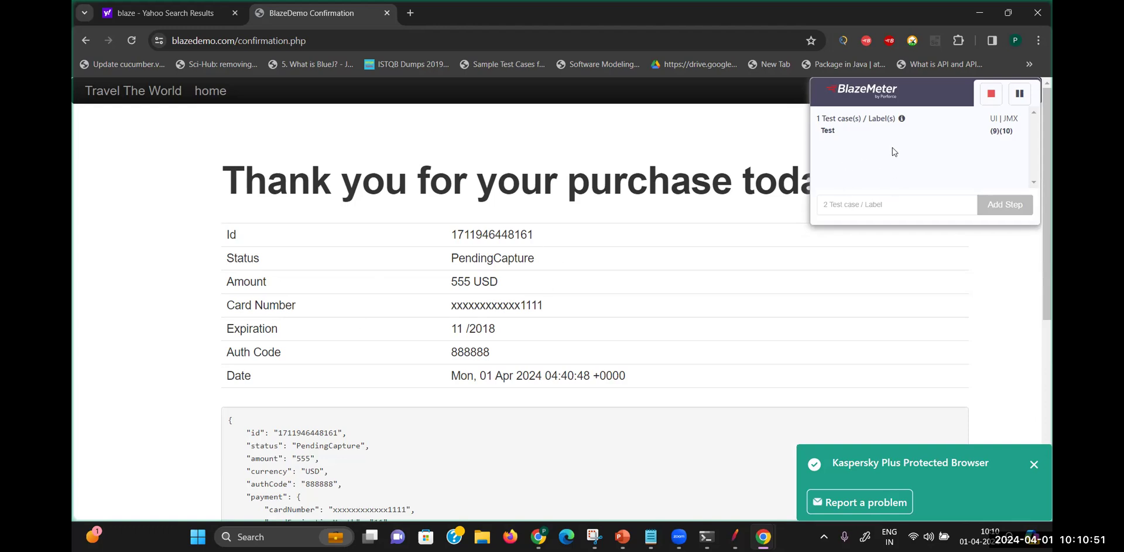
click(1022, 96)
click(990, 97)
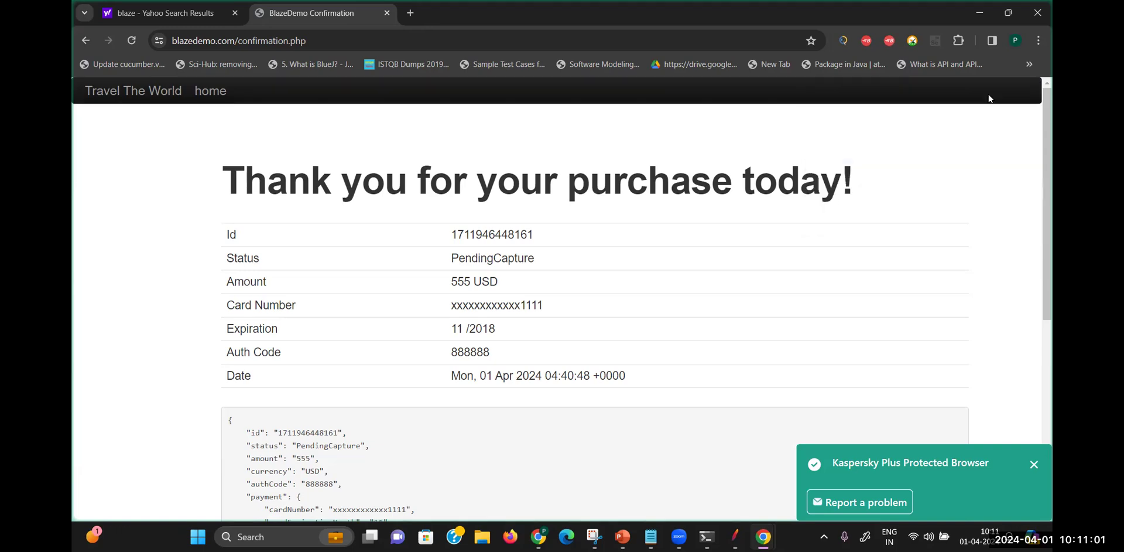
Export the recording as a JMeter JMX for blazedemo.com only and open TestBlazeDemoApp.jmx
click(889, 44)
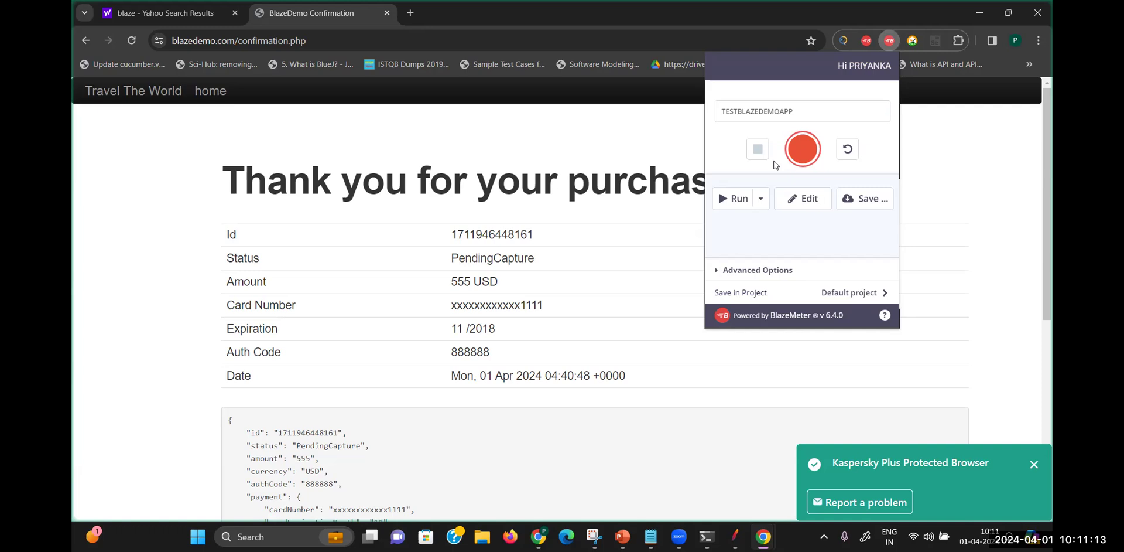
click(866, 200)
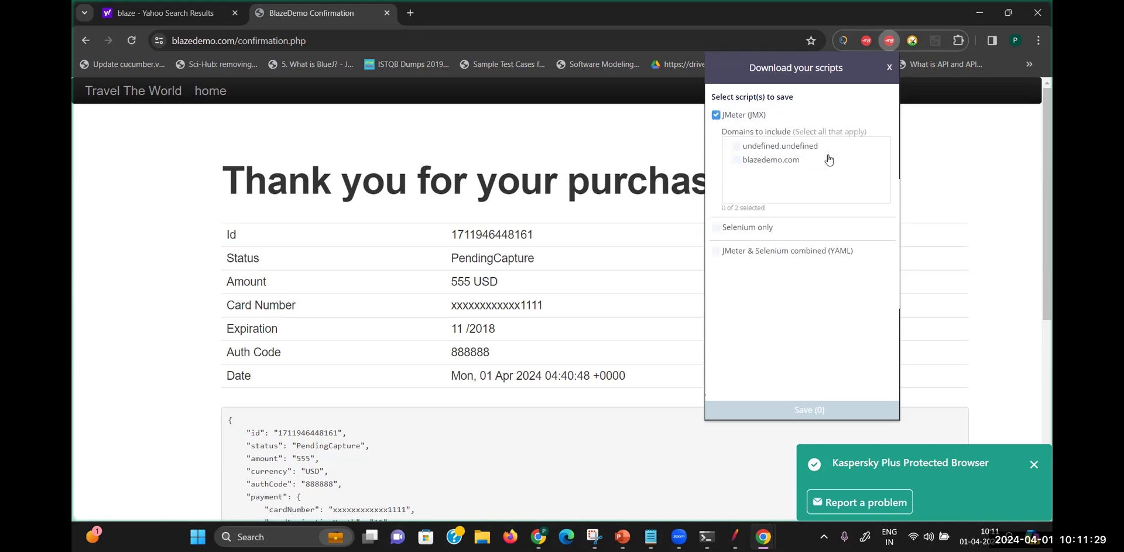
click(774, 162)
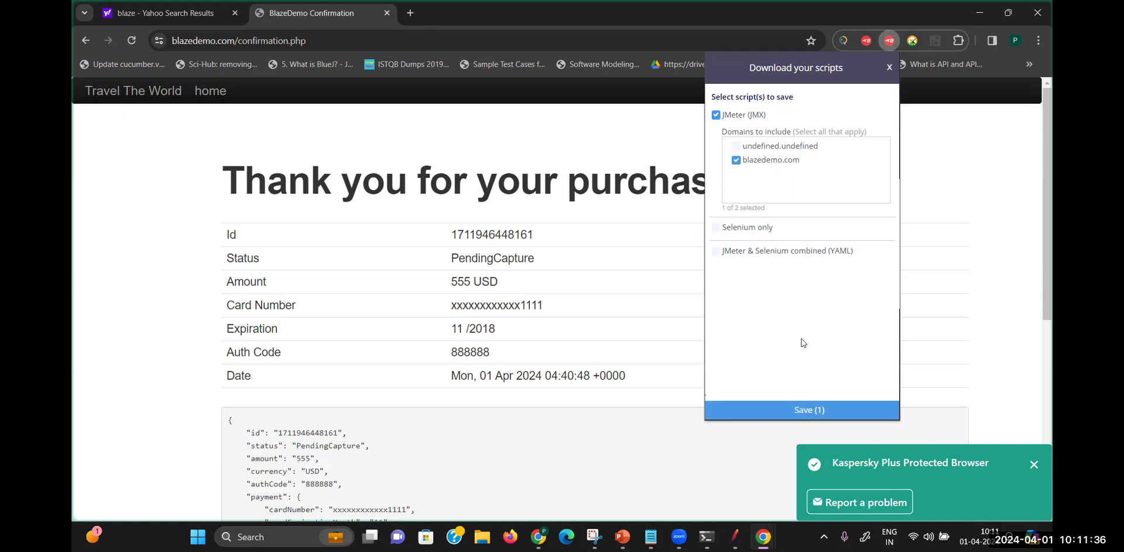
click(804, 410)
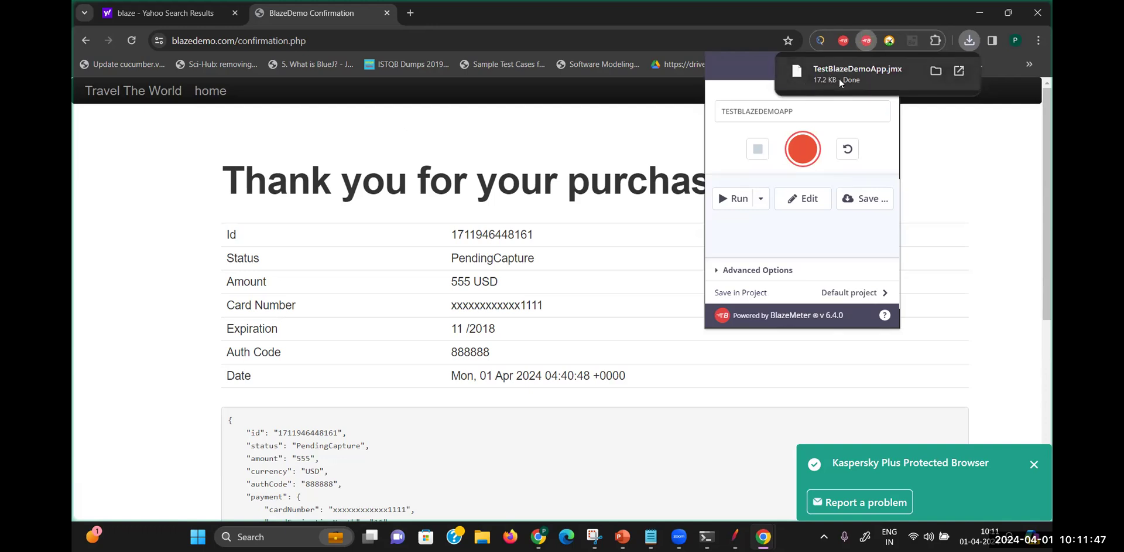
click(866, 73)
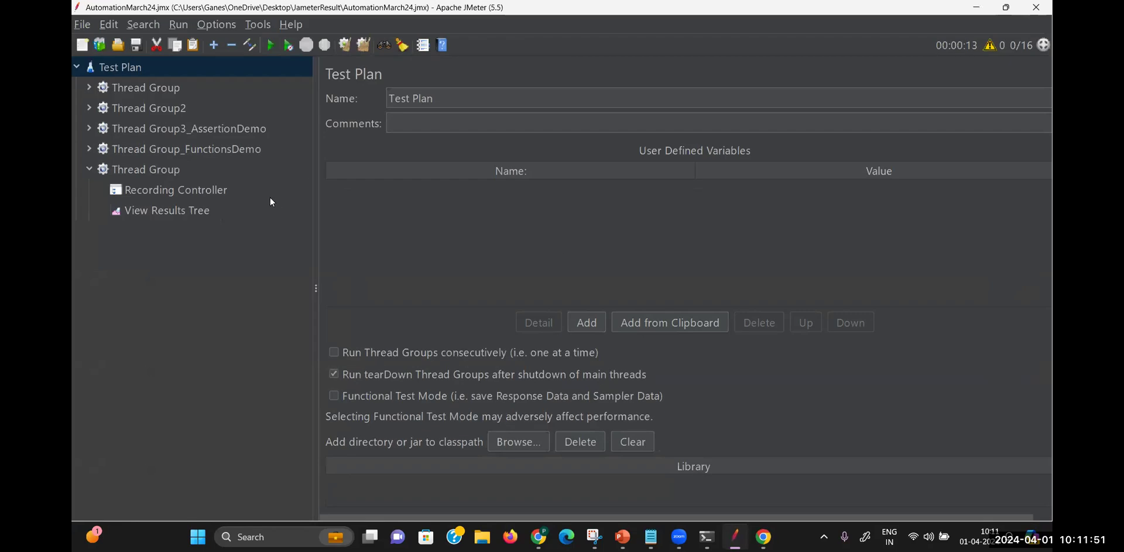
Open Downloads/TestBlazeDemoApp.jmx via File > Open, choosing Yes to save the current plan
click(148, 168)
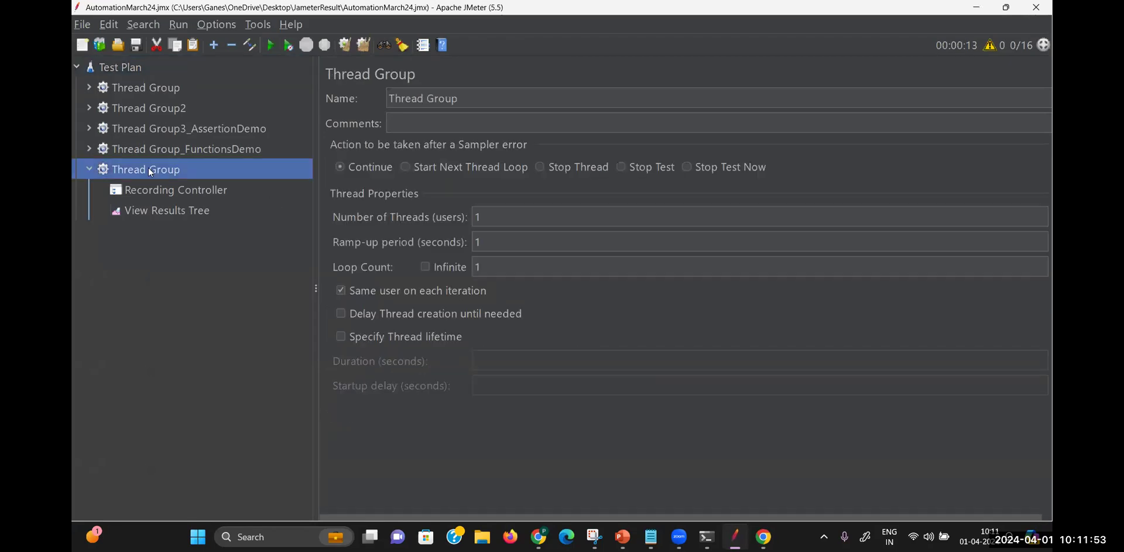
click(85, 25)
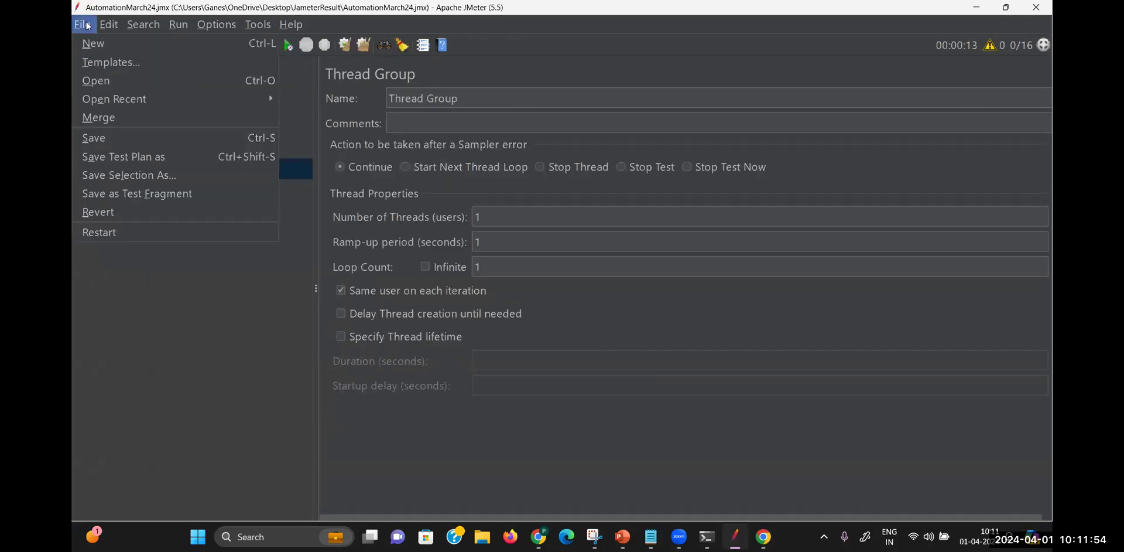
click(96, 80)
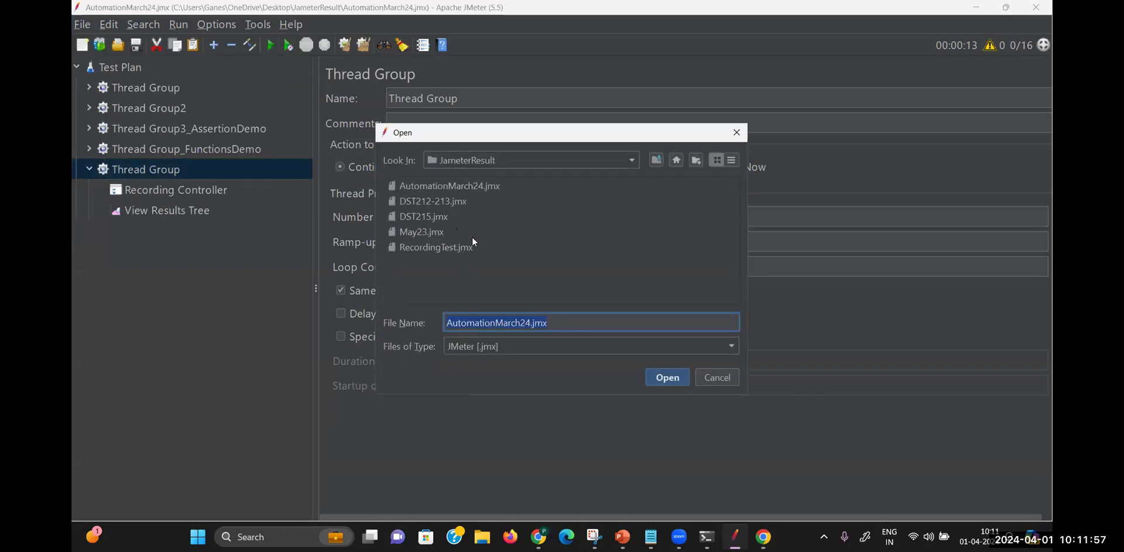
click(677, 160)
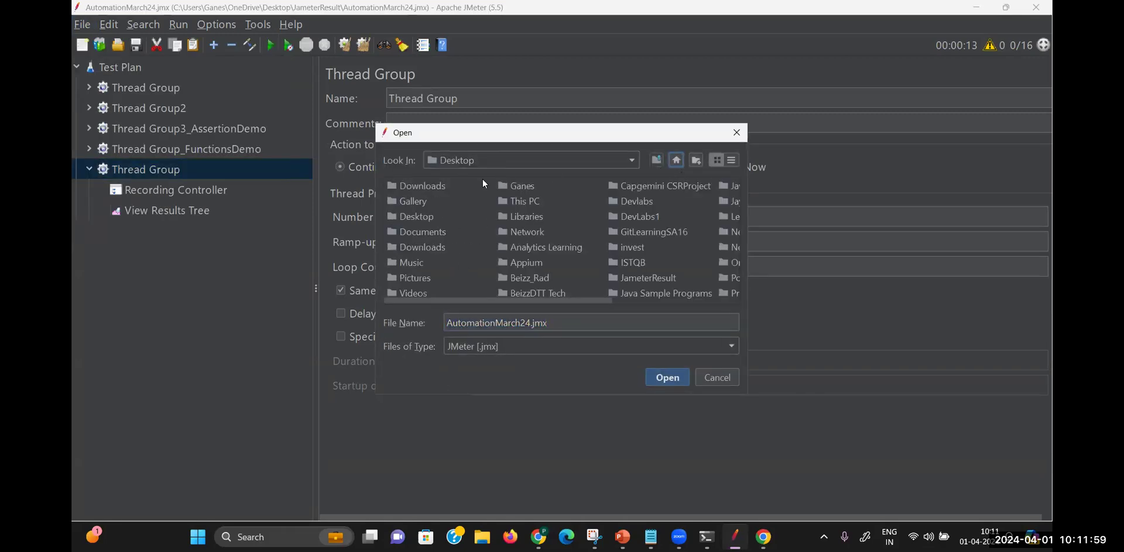
click(433, 188)
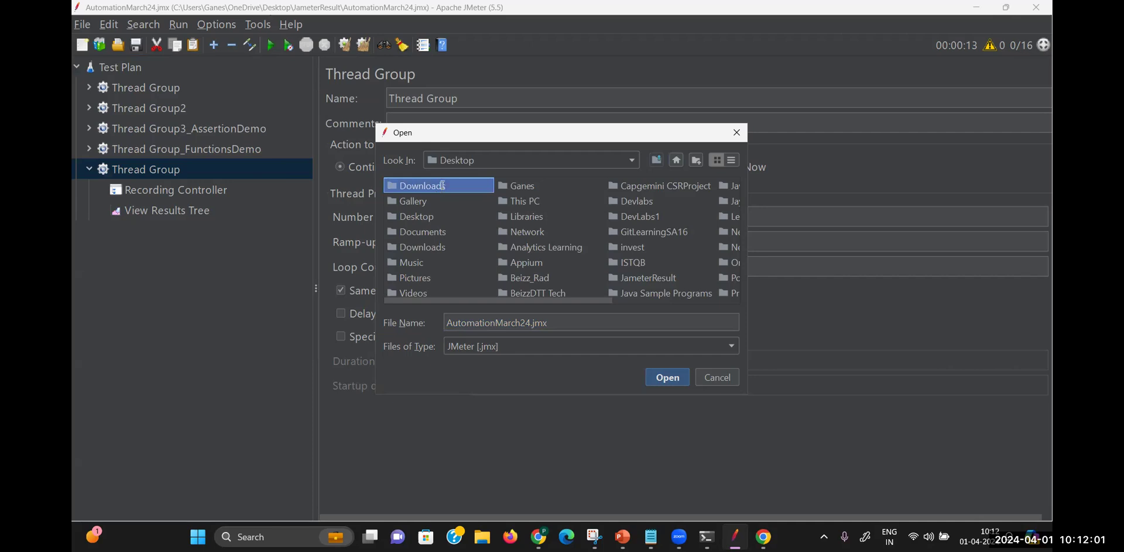
double_click(391, 185)
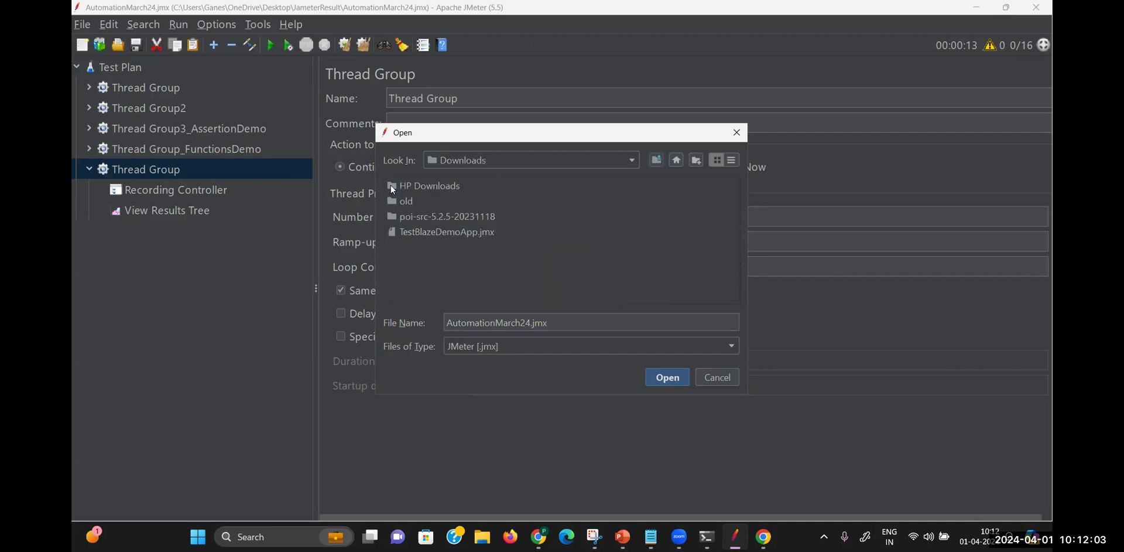
click(442, 231)
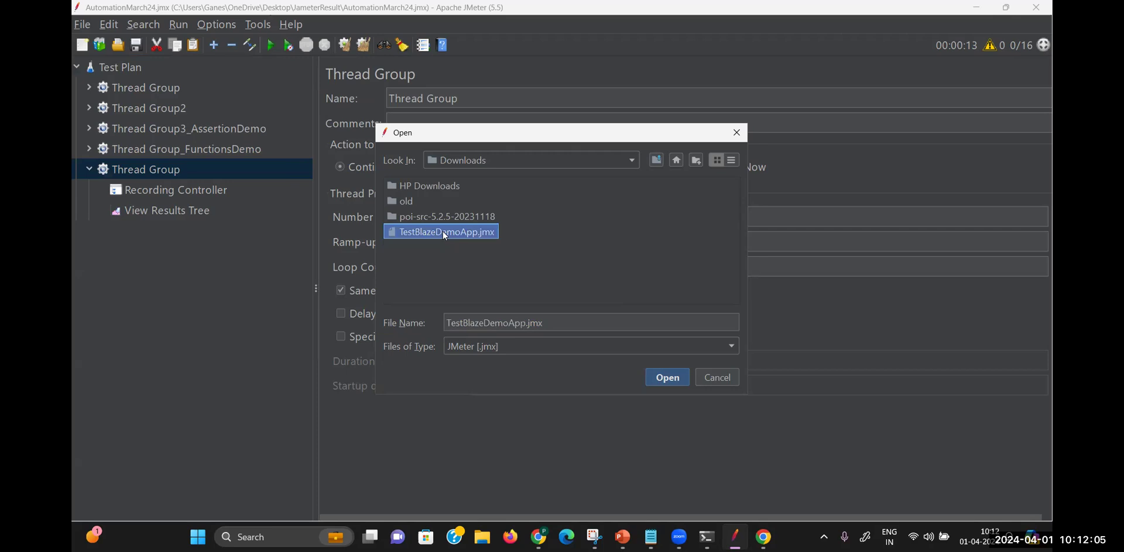
click(667, 377)
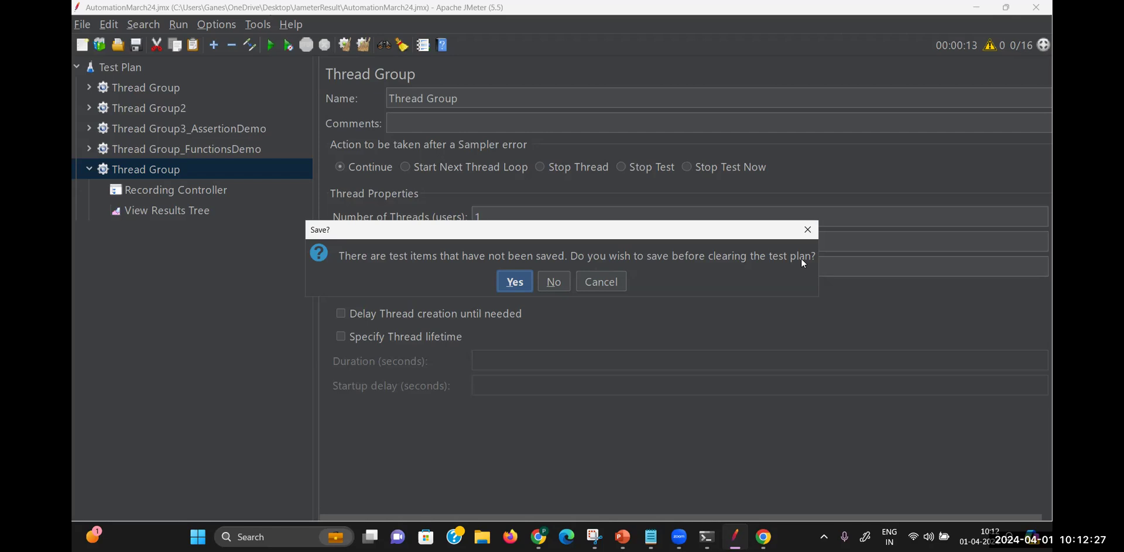
click(513, 278)
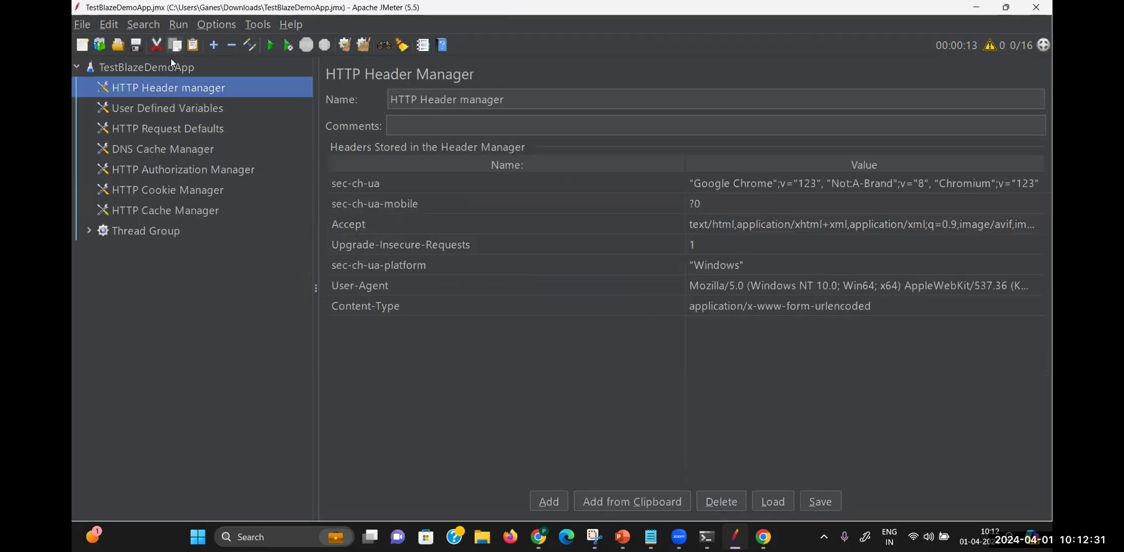
Expand the Thread Group and Test nodes to browse the reserve, purchase and confirmation.php requests
click(90, 229)
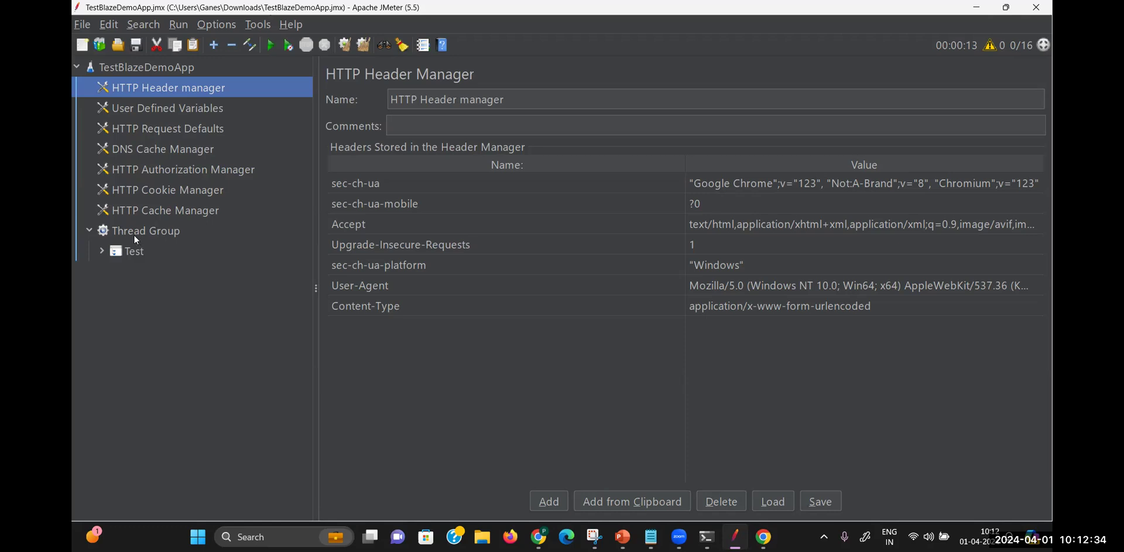
click(103, 250)
click(185, 273)
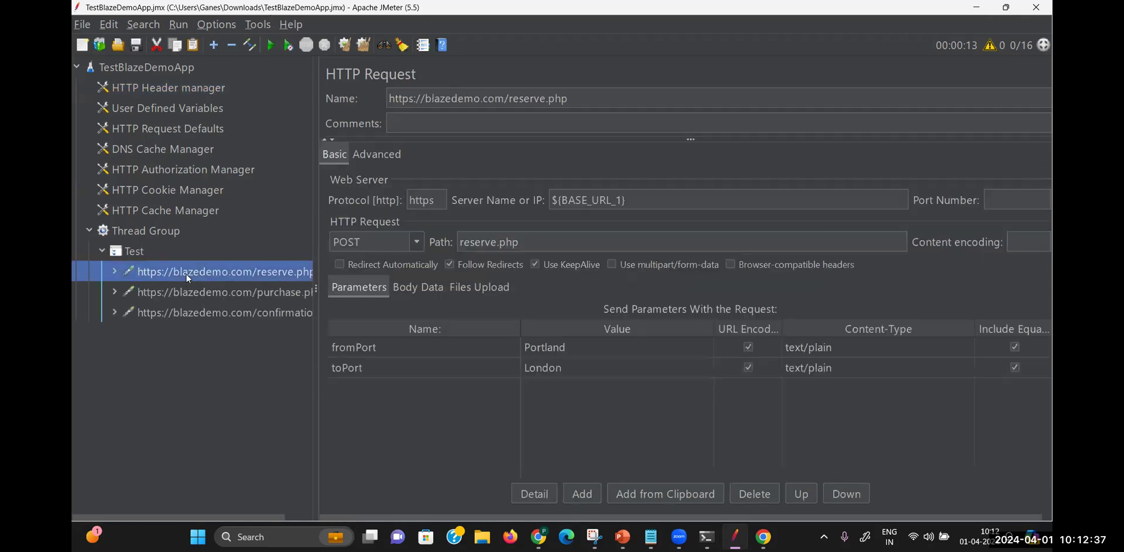
click(191, 293)
click(191, 311)
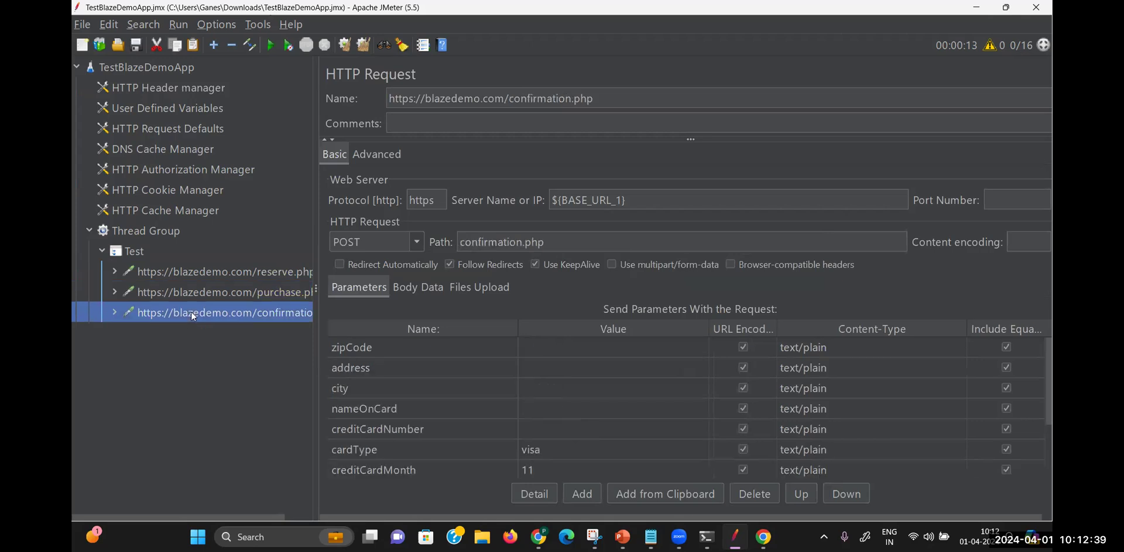
Check reserve.php's Portland and London parameters and confirmation.php's parameters, then view the Test controller settings
click(234, 271)
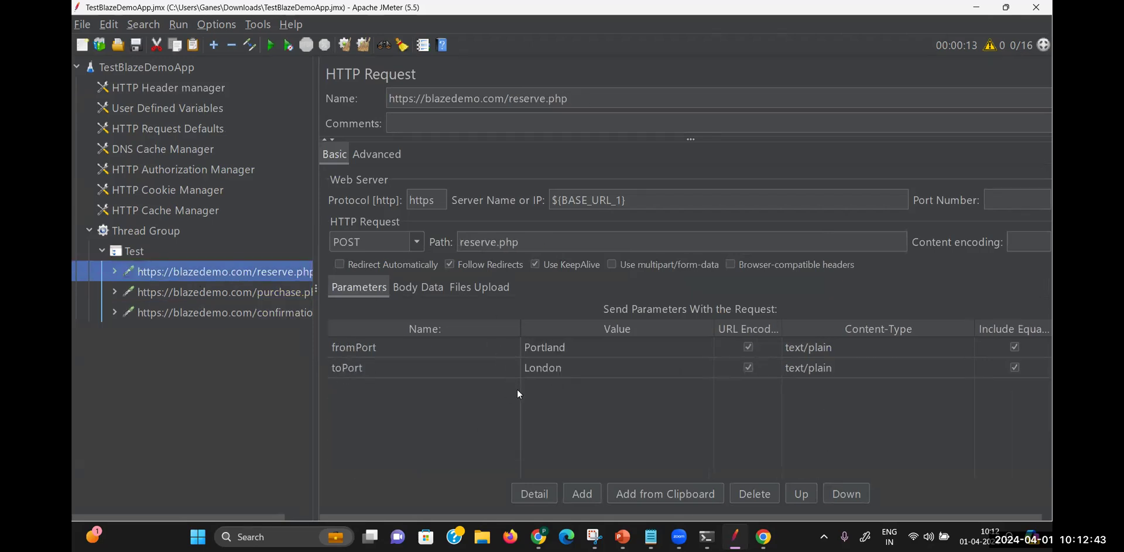
click(234, 290)
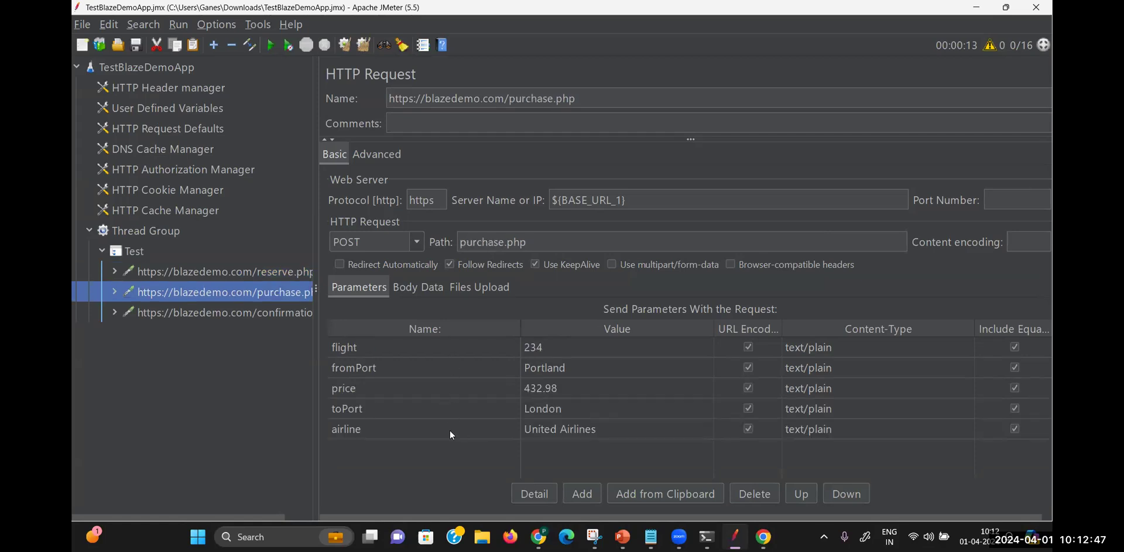
click(226, 315)
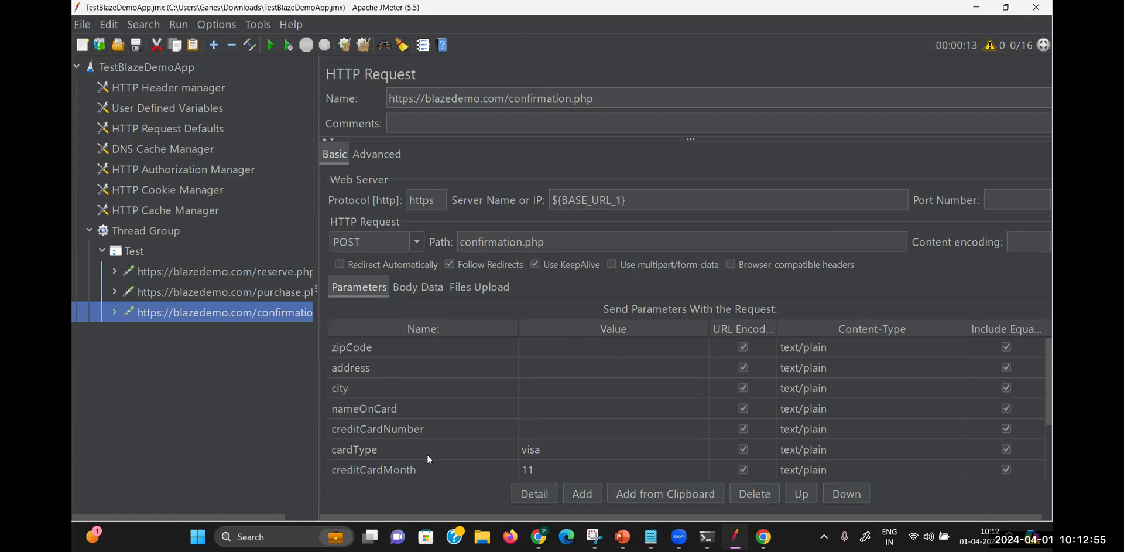
click(121, 249)
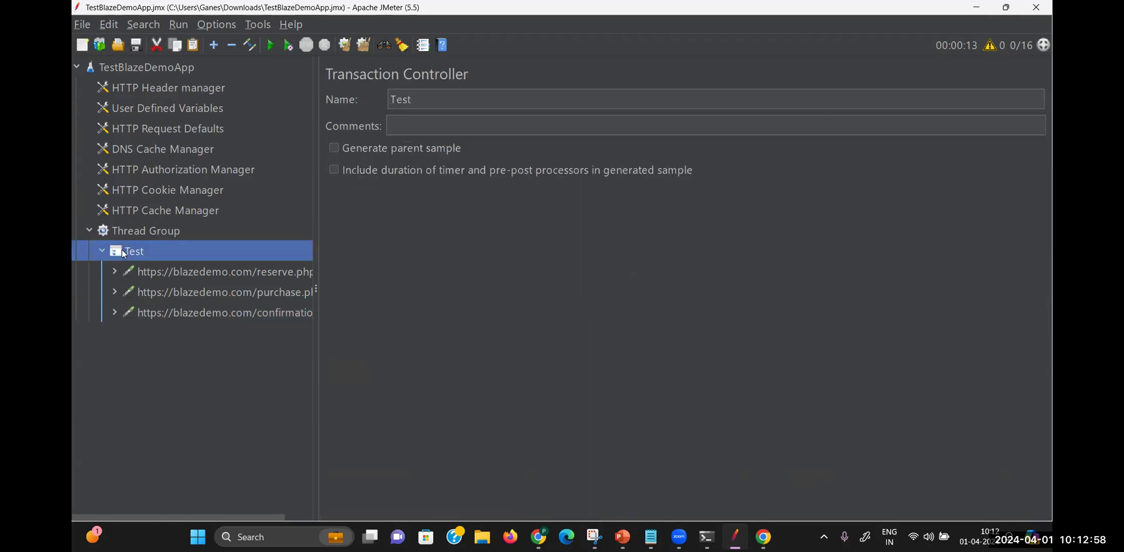
click(171, 232)
Add a View Results in Table listener to the Thread Group
right_click(169, 229)
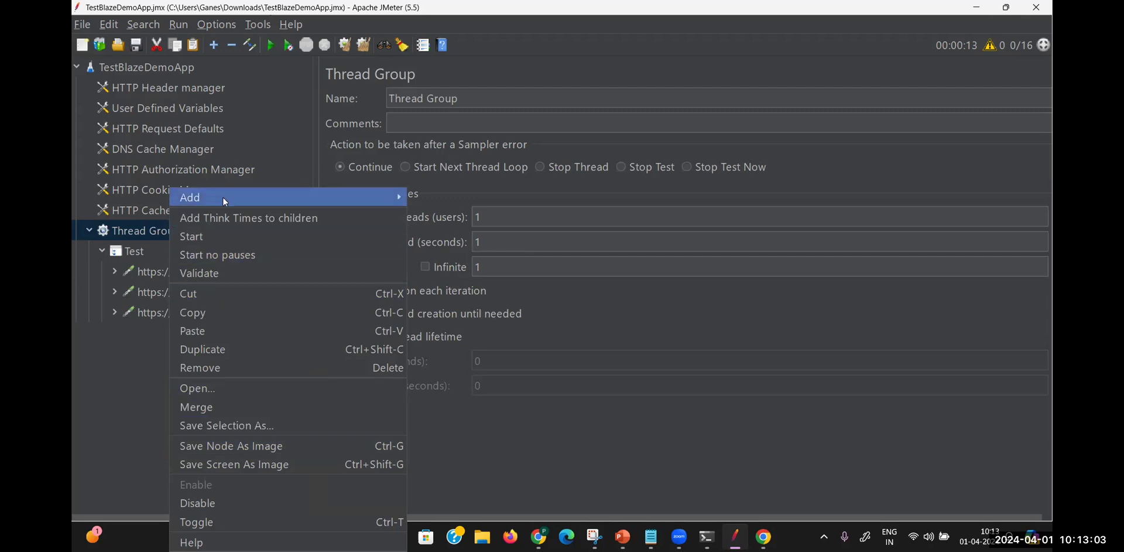
mouse_move(375, 195)
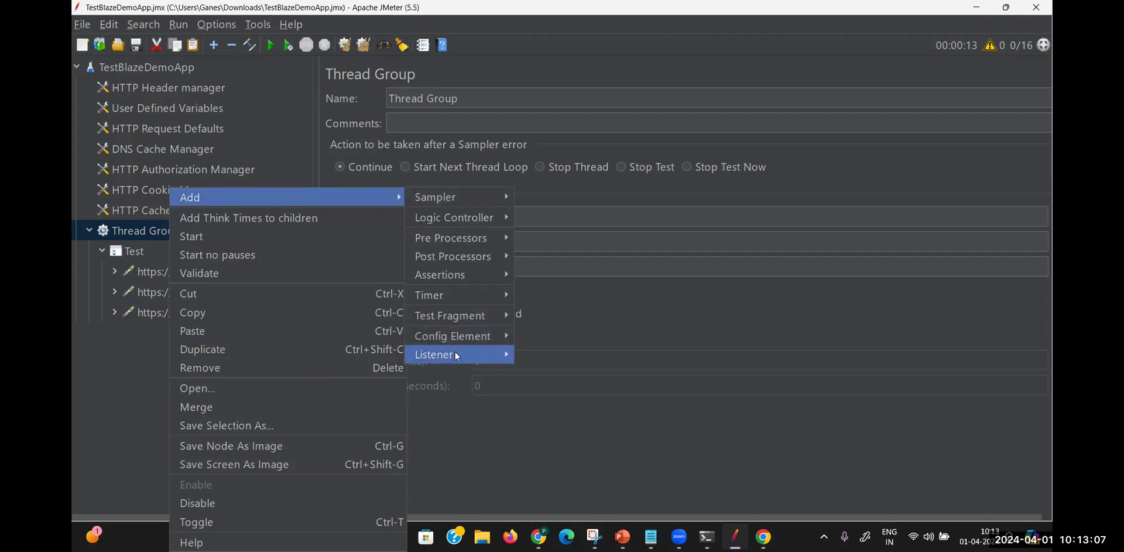
mouse_move(456, 353)
click(563, 337)
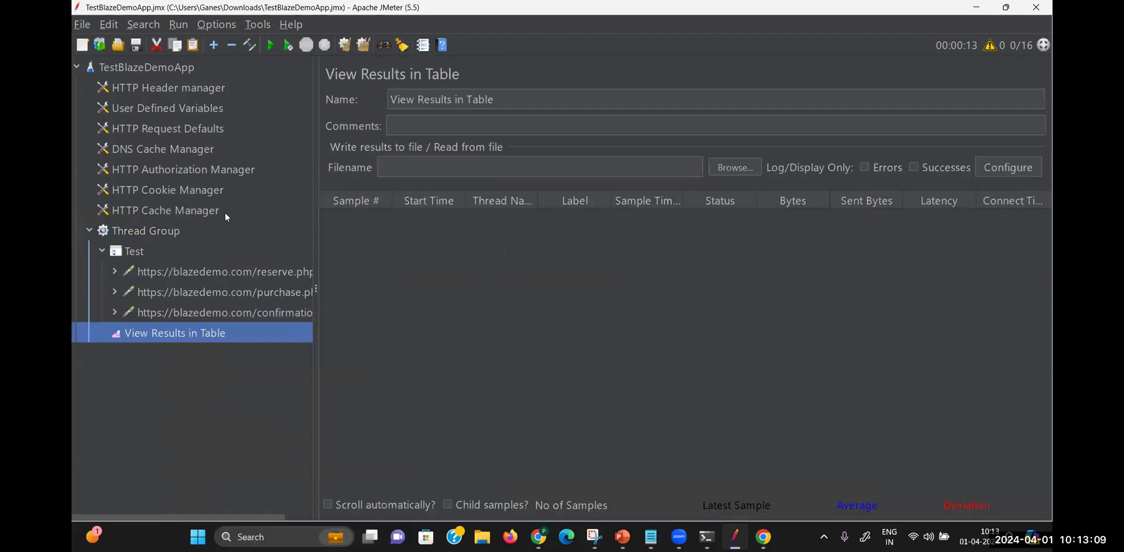
Add a View Results Tree listener to the Thread Group and review its thread settings
right_click(166, 229)
mouse_move(386, 197)
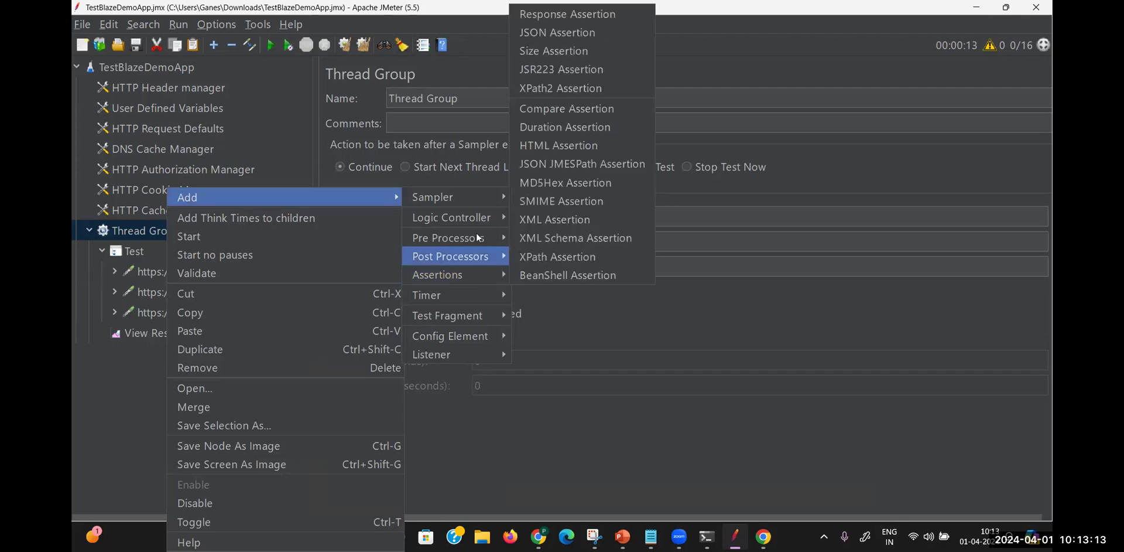
mouse_move(484, 352)
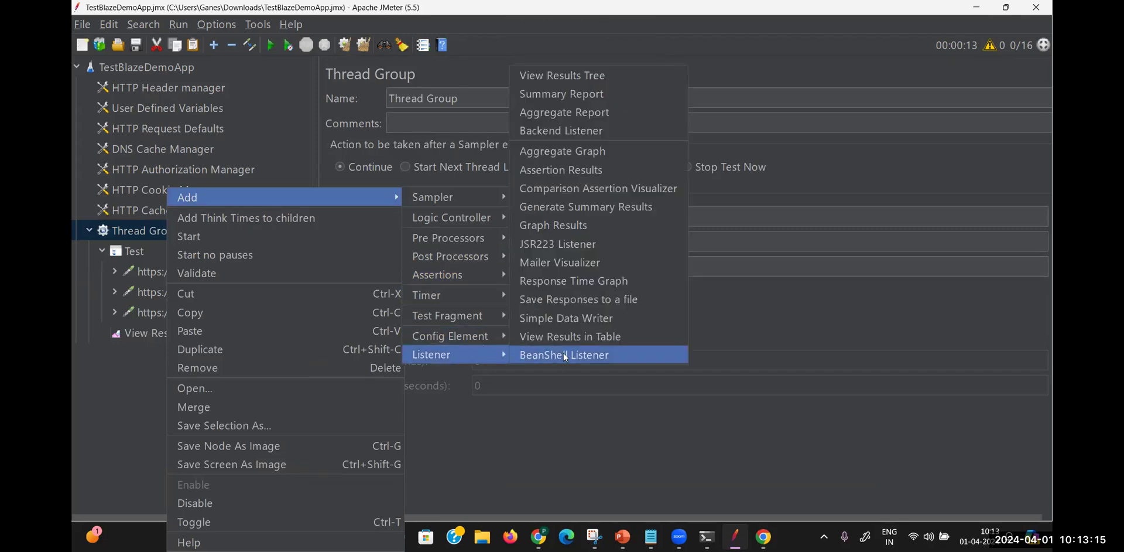
click(572, 76)
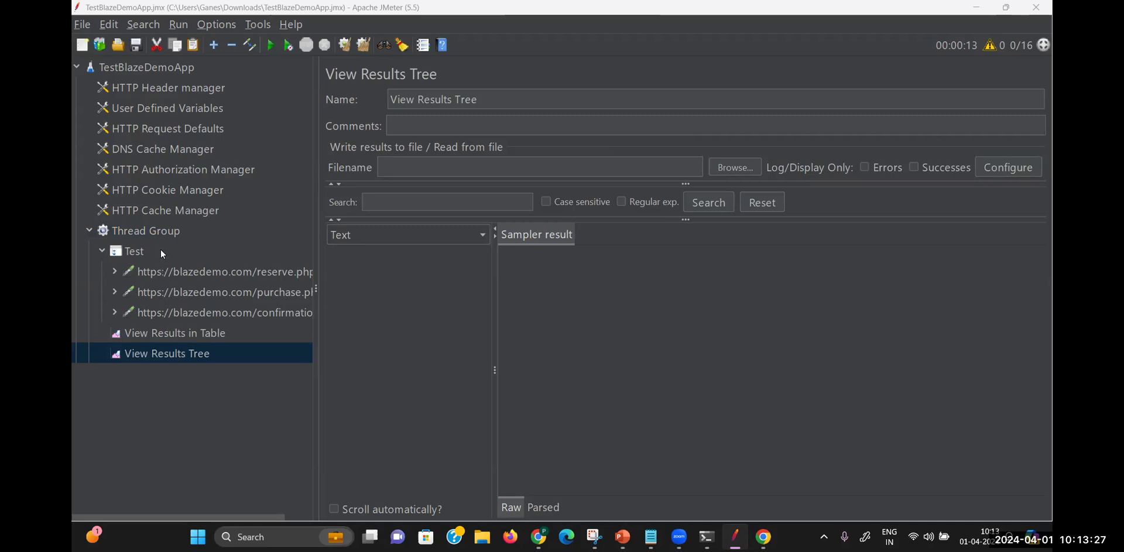
click(166, 230)
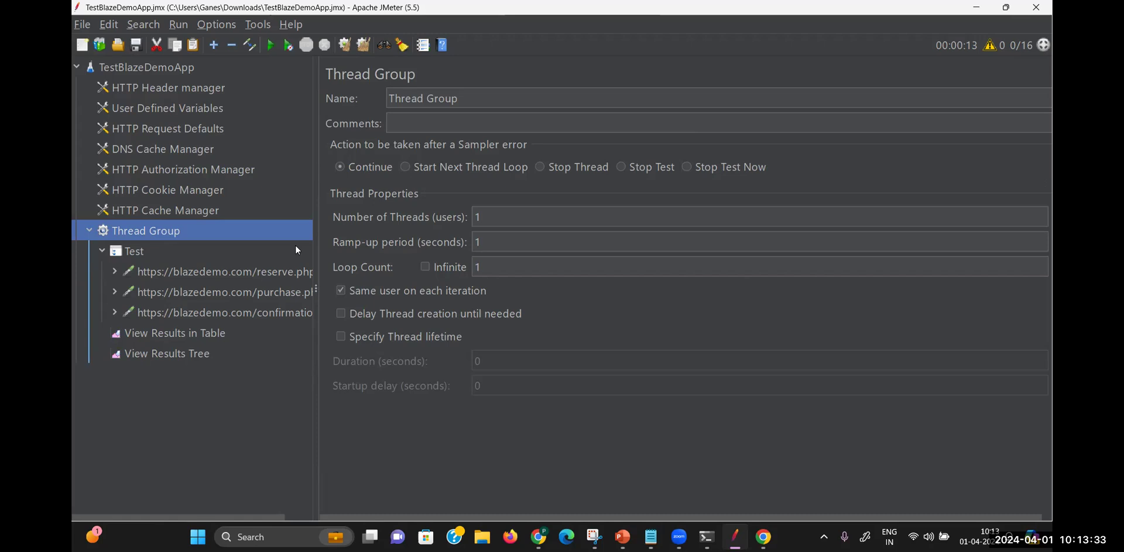
Run the one-thread test, widen Thread Name, and highlight row 4's Test transaction (14466 ms)
click(184, 332)
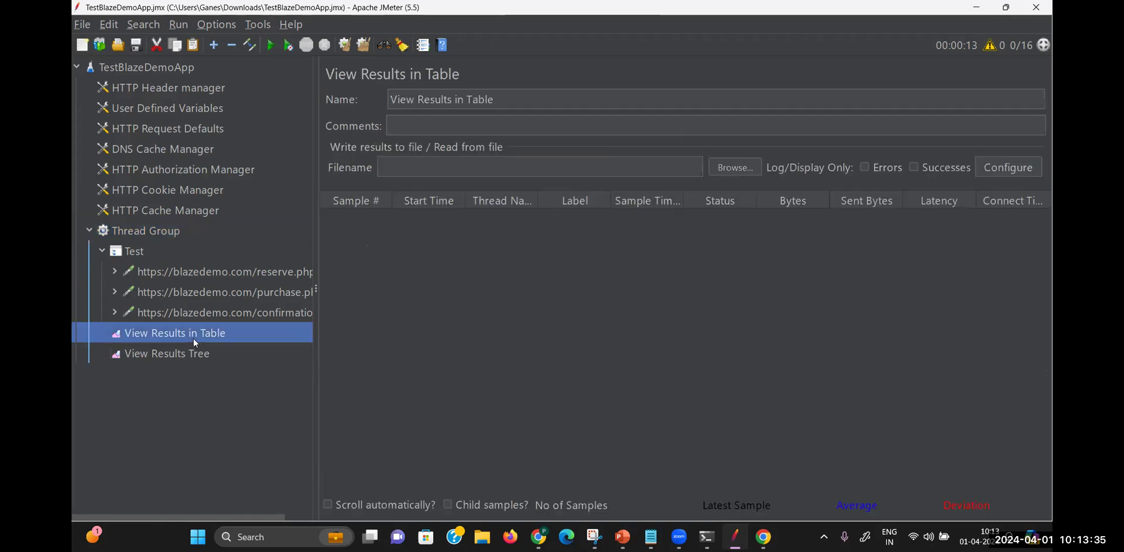
click(272, 46)
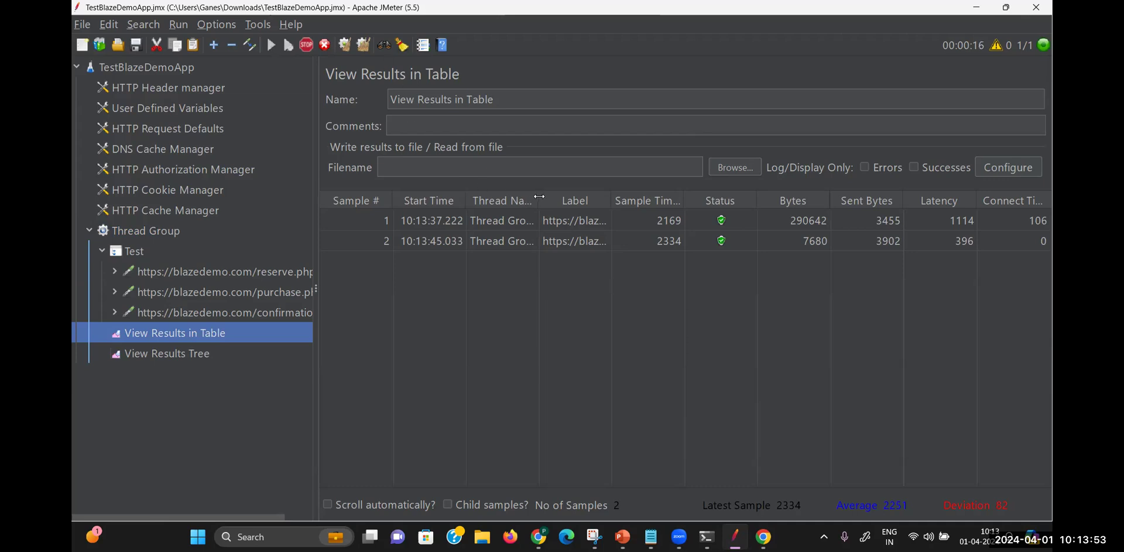
drag(540, 197, 613, 199)
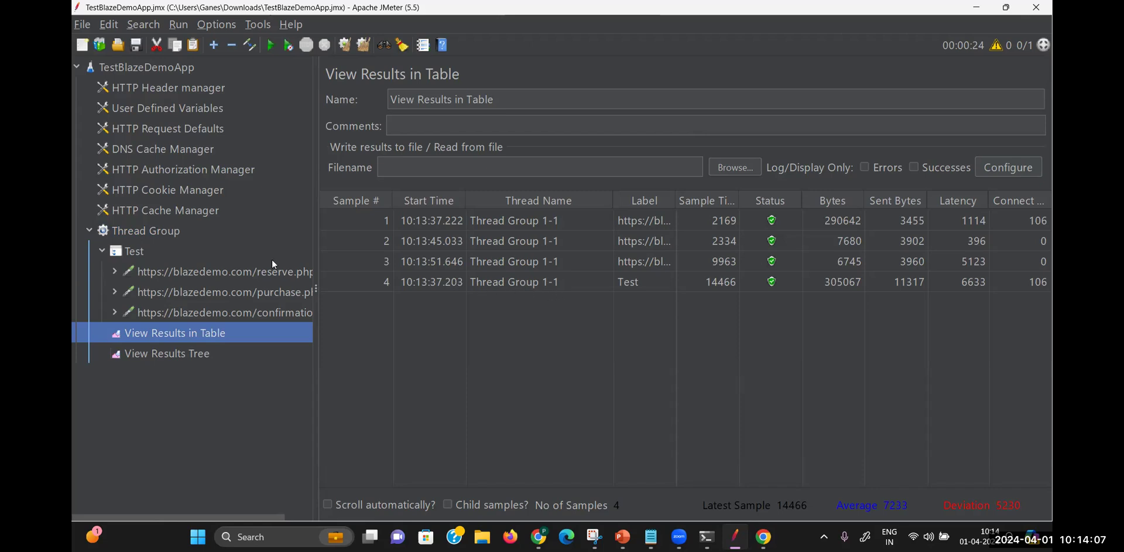
click(102, 251)
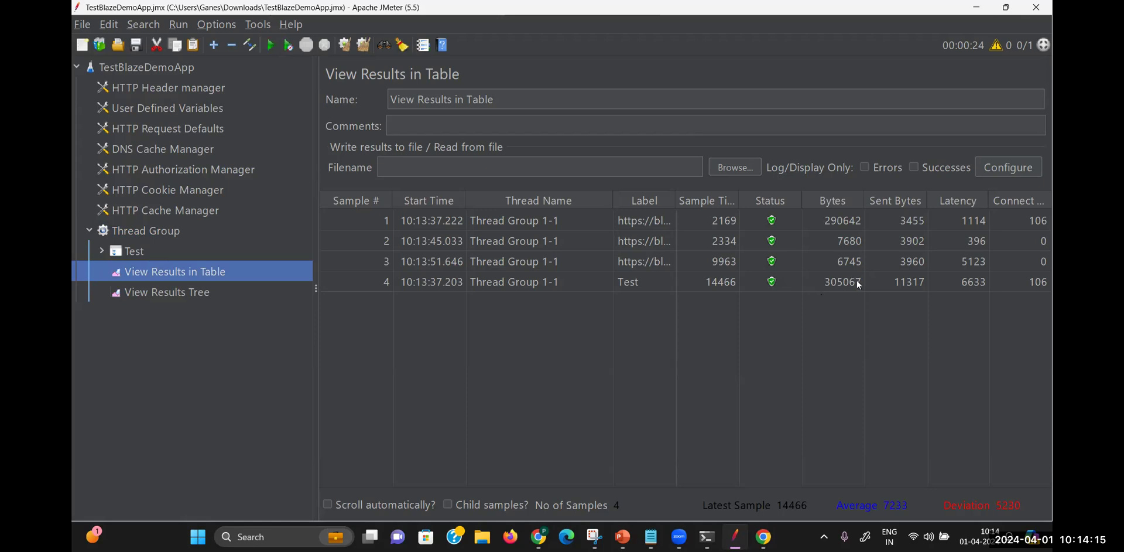
click(714, 284)
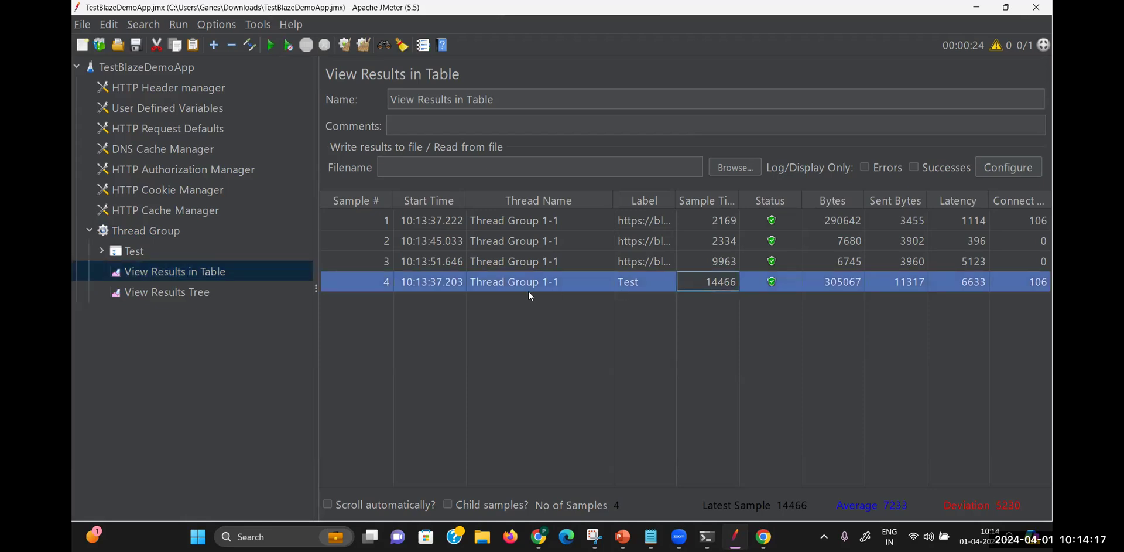
click(631, 281)
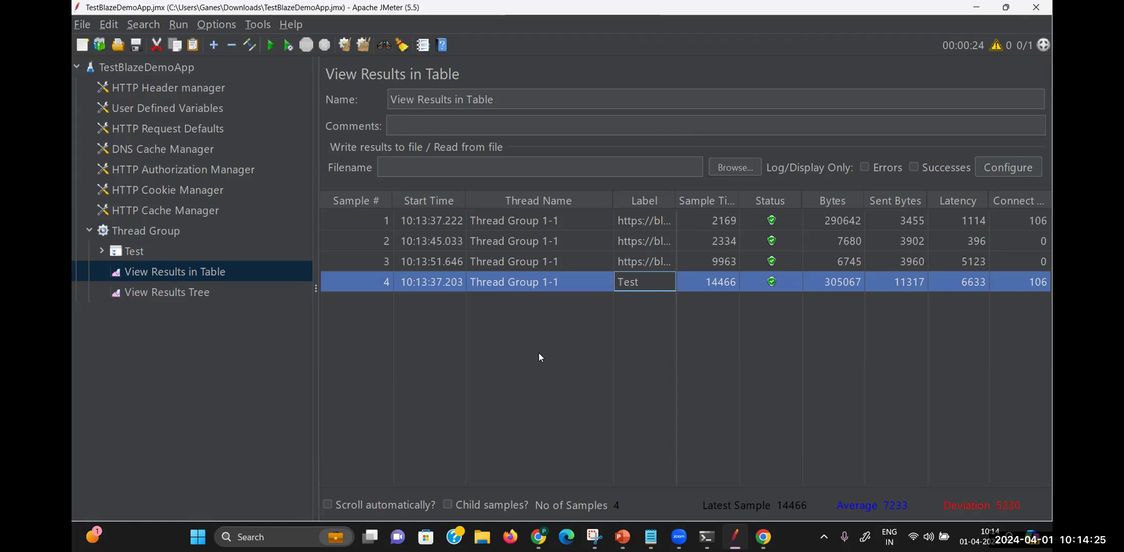
click(651, 537)
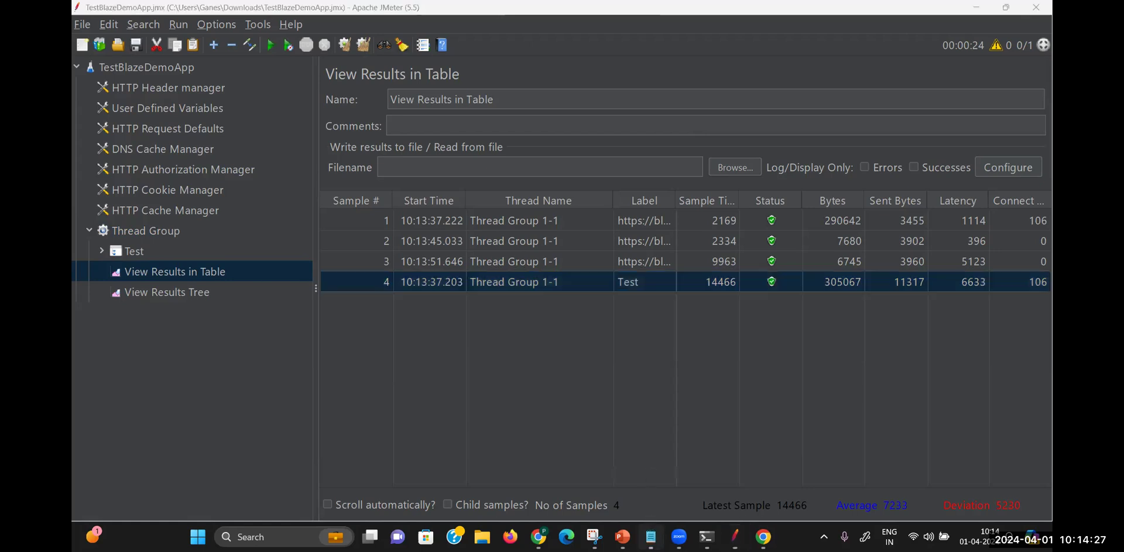
Highlight the Blazemeter and proxy recording lines in the notes, then view the BlazeDemo confirmation page
click(527, 332)
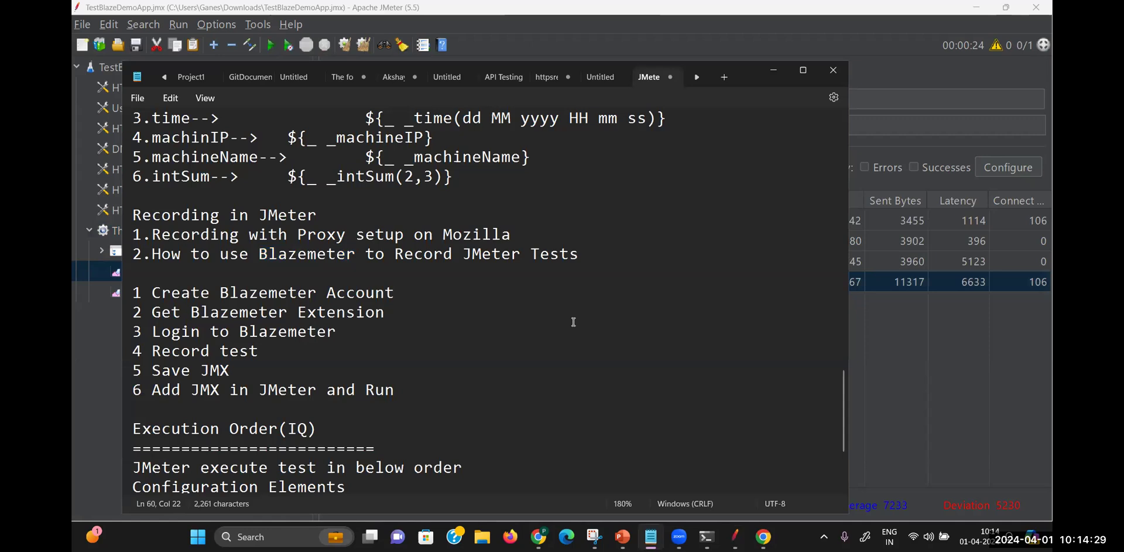
drag(578, 254, 117, 250)
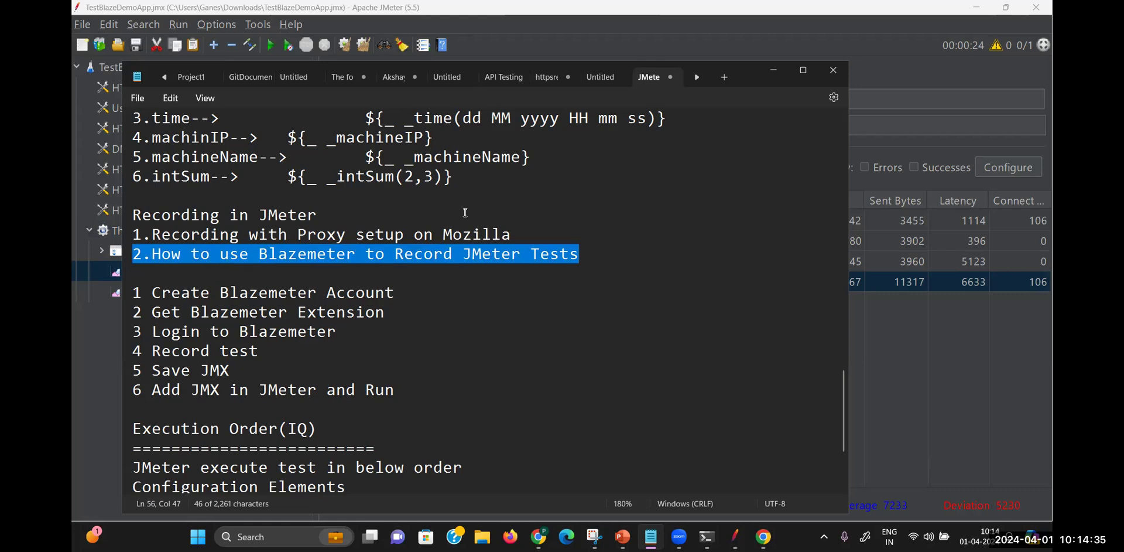
drag(514, 234, 129, 235)
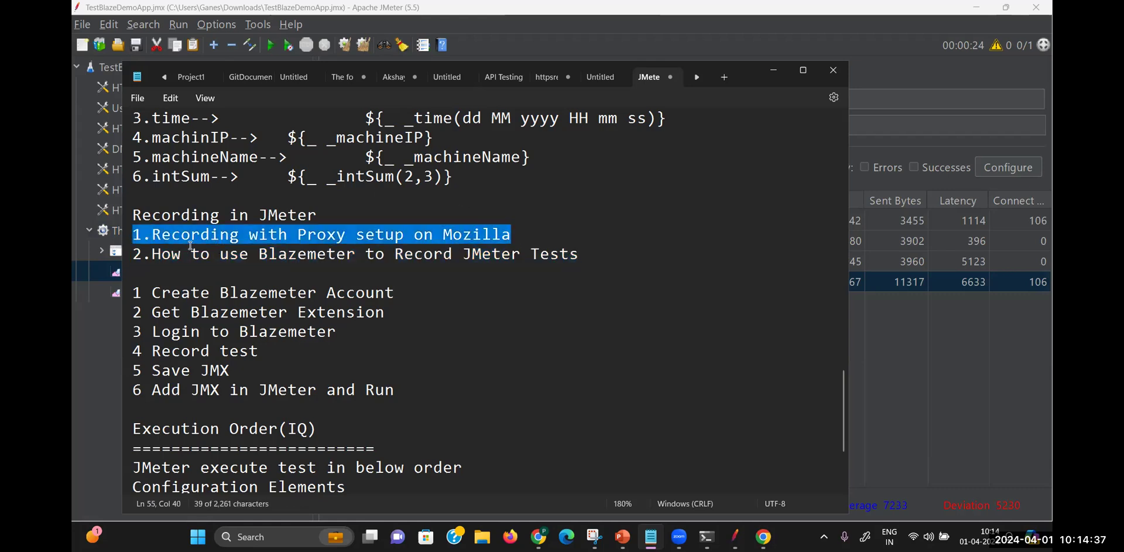
click(774, 69)
mouse_move(622, 537)
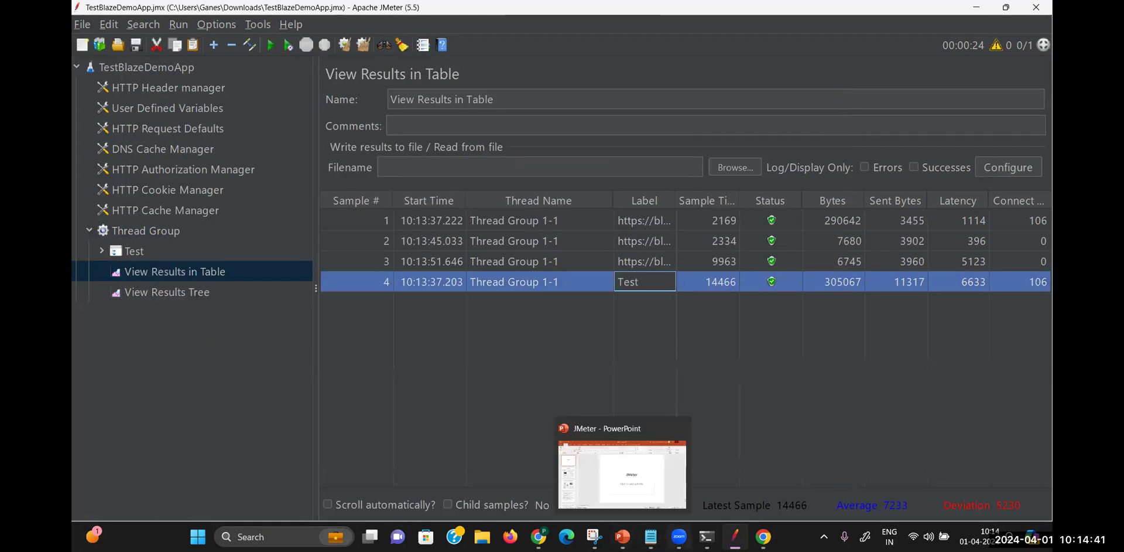
mouse_move(763, 537)
click(801, 472)
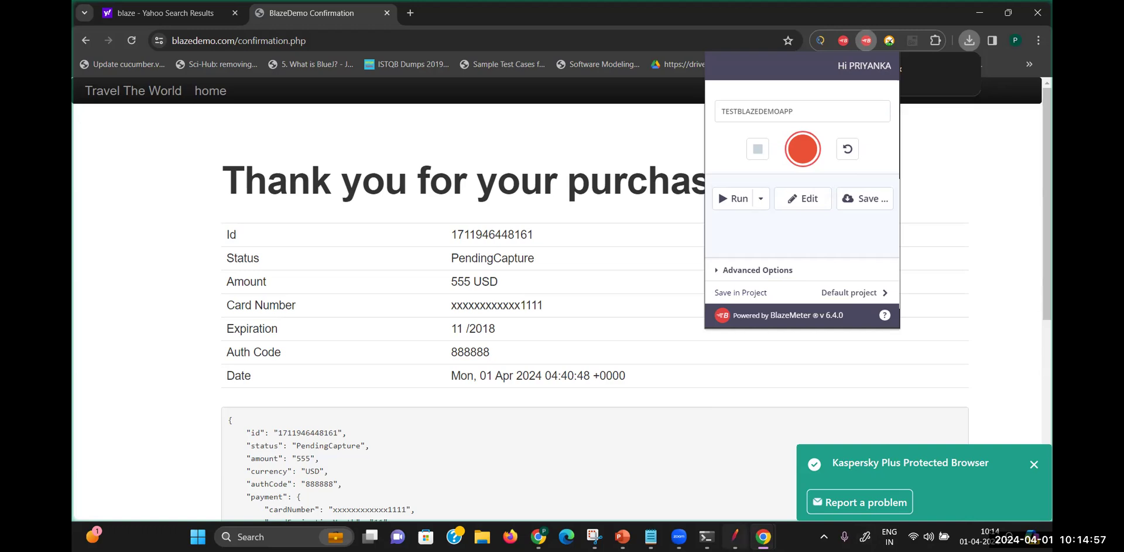
Review the Blazemeter recording steps in the notes, then minimize them to show JMeter's results table
click(735, 536)
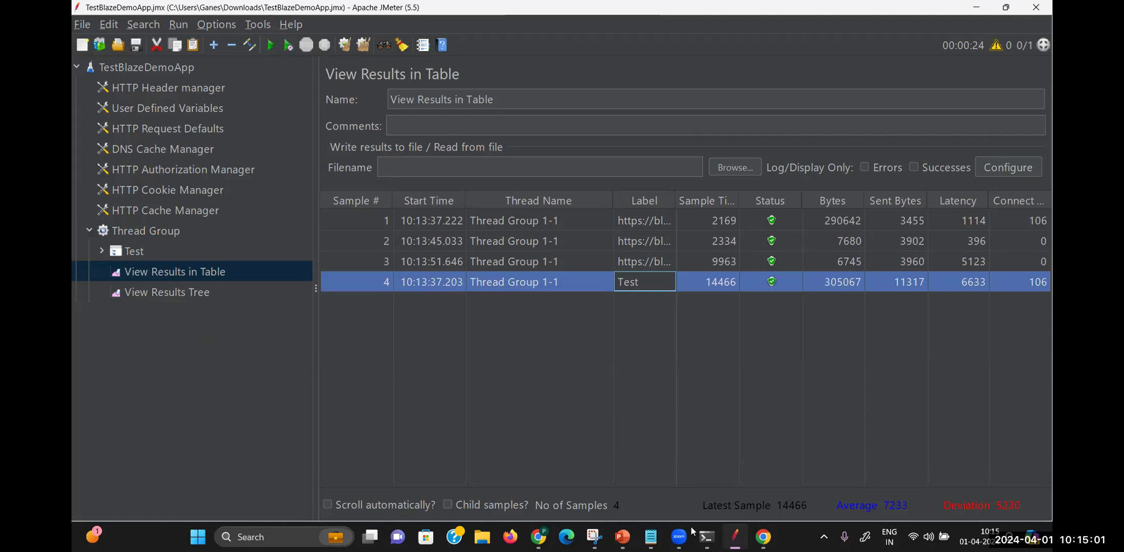
mouse_move(651, 536)
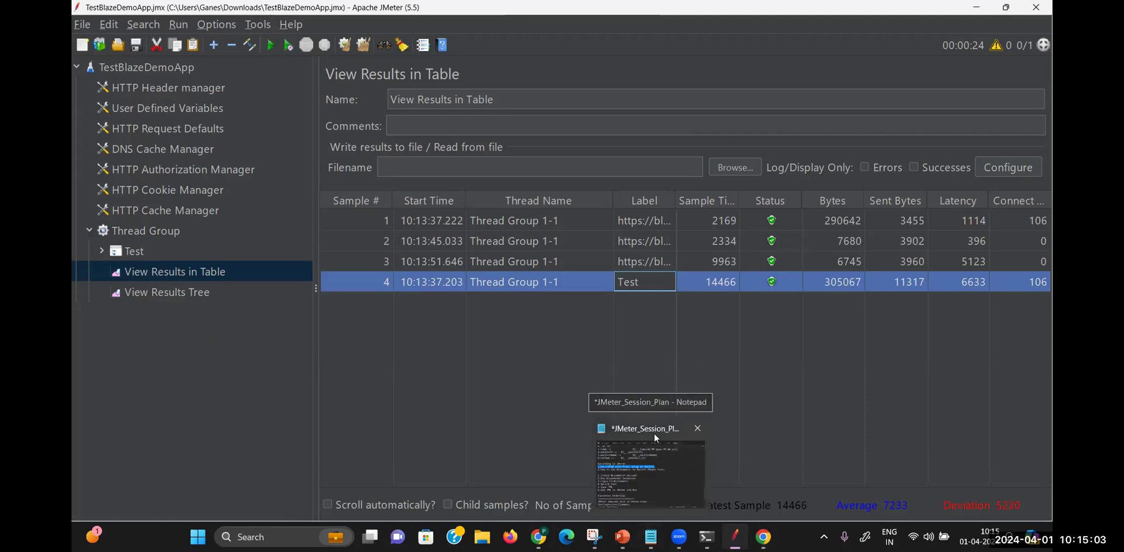
click(654, 435)
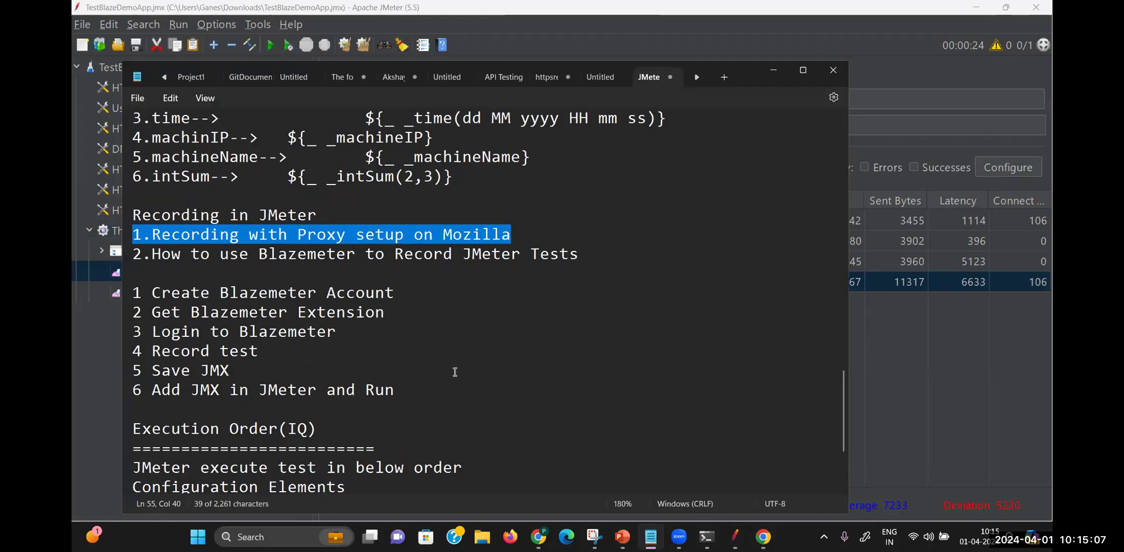
drag(392, 390, 123, 265)
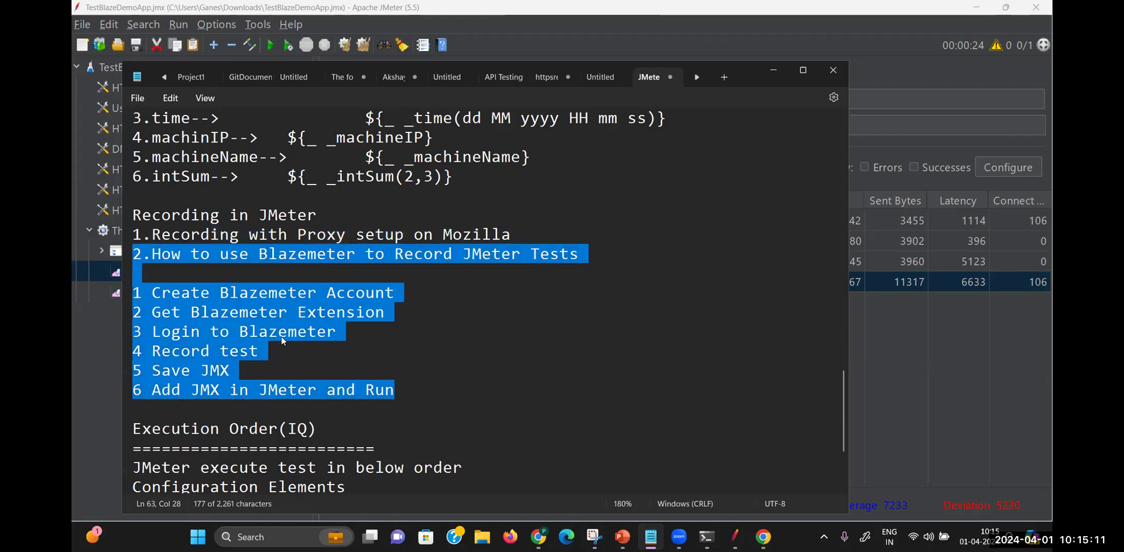
click(458, 344)
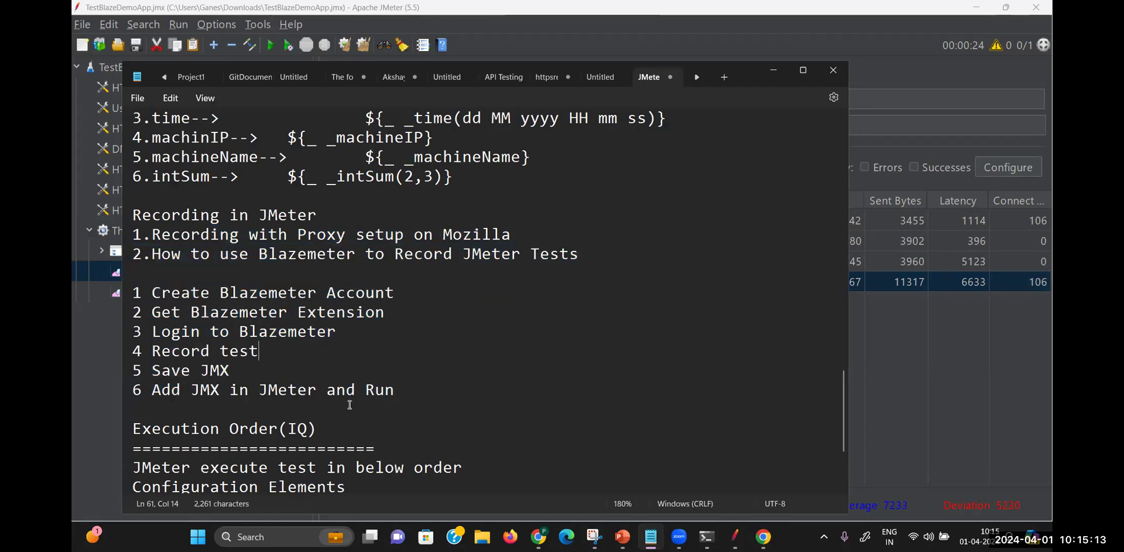
click(414, 401)
click(774, 72)
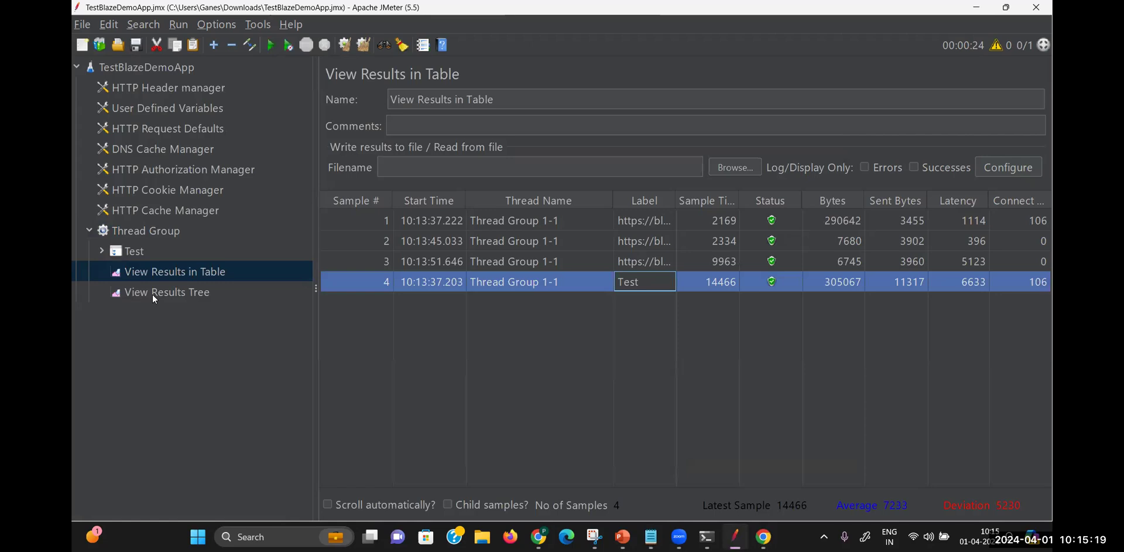
Set the Thread Group's number of threads to 2
click(155, 230)
click(488, 216)
key(BackSpace)
text(2)
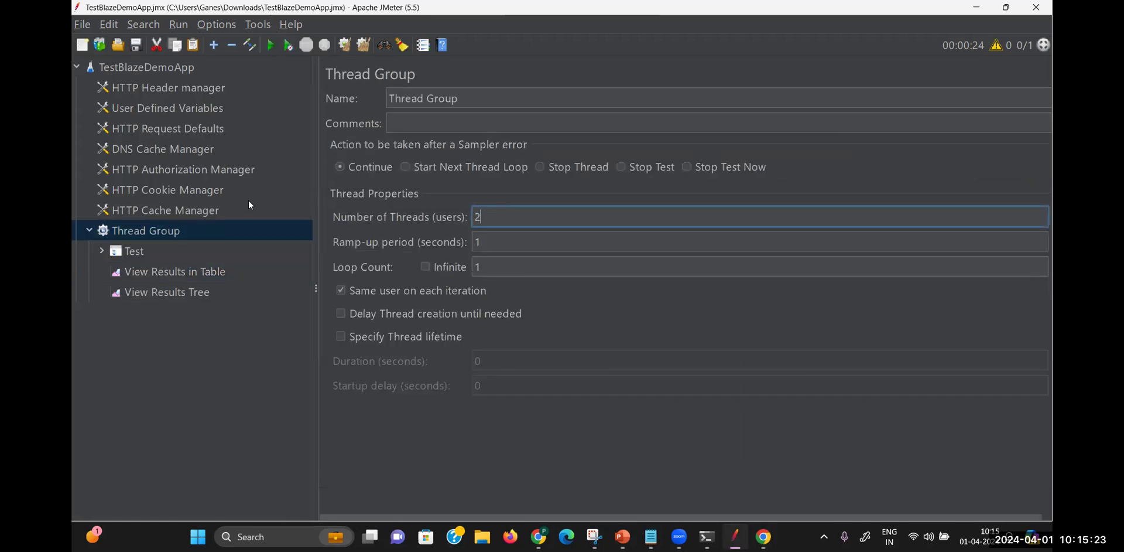
Clear the previous results in View Results in Table and start the two-thread run
click(206, 271)
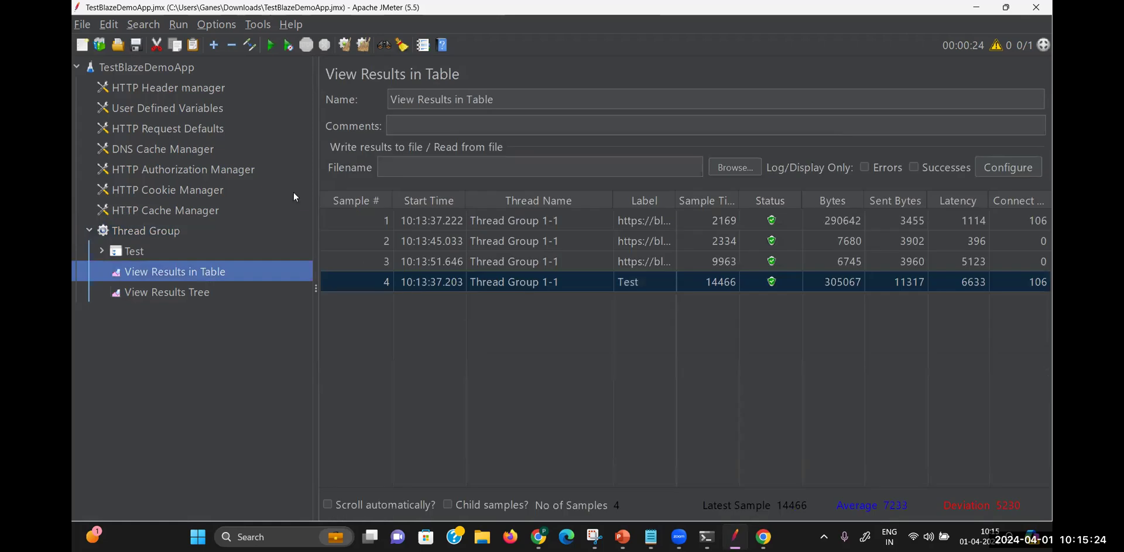
click(364, 44)
click(270, 49)
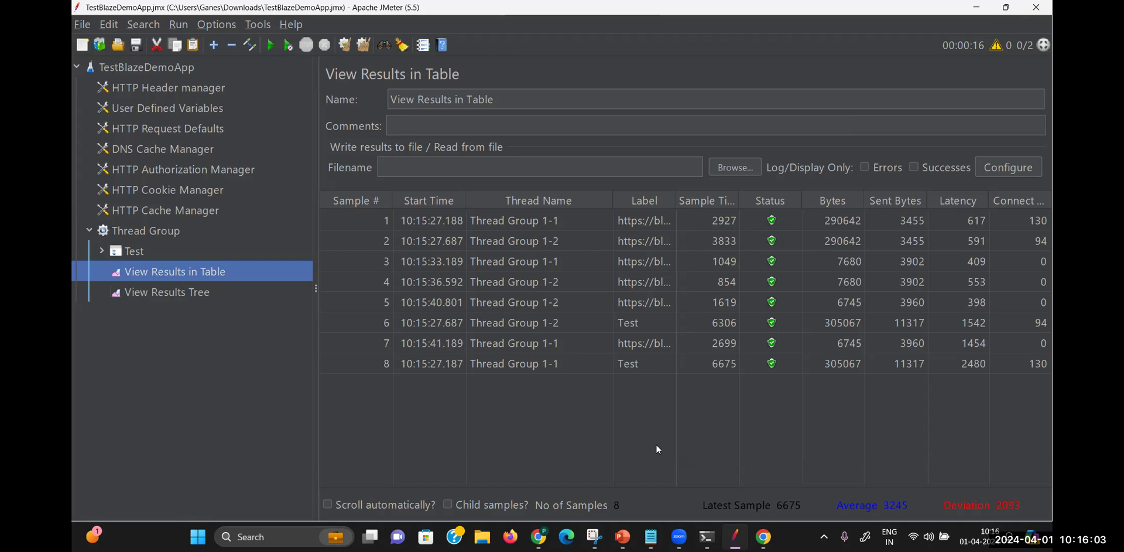
mouse_move(651, 536)
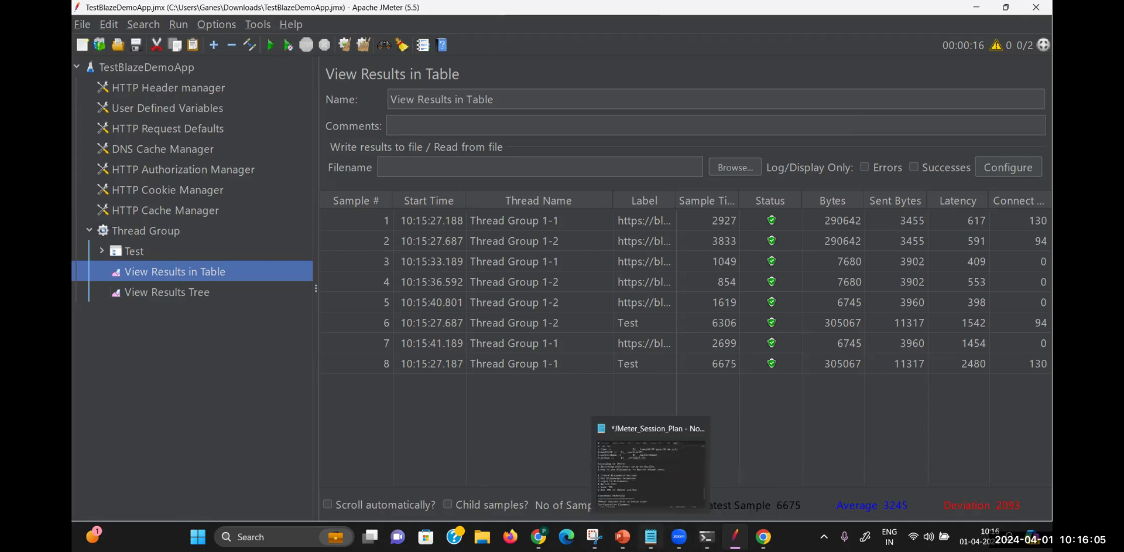
click(650, 469)
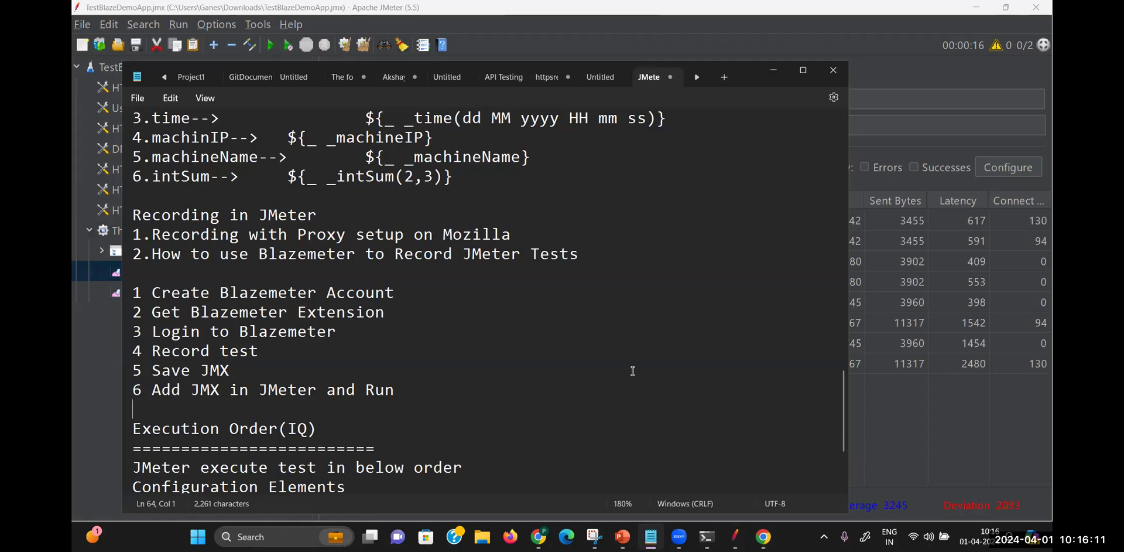
click(774, 70)
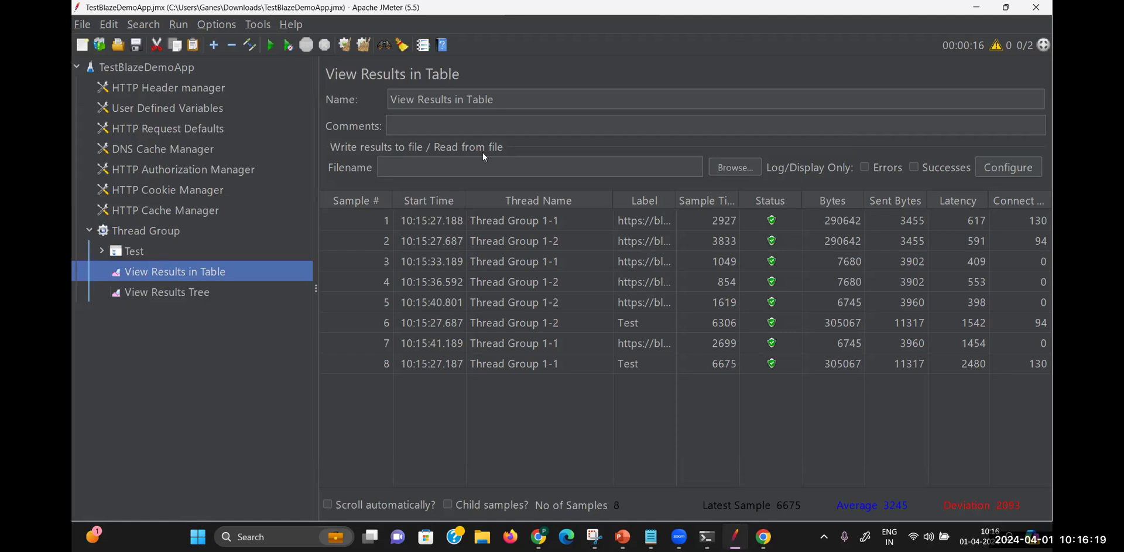
key(alt+Tab)
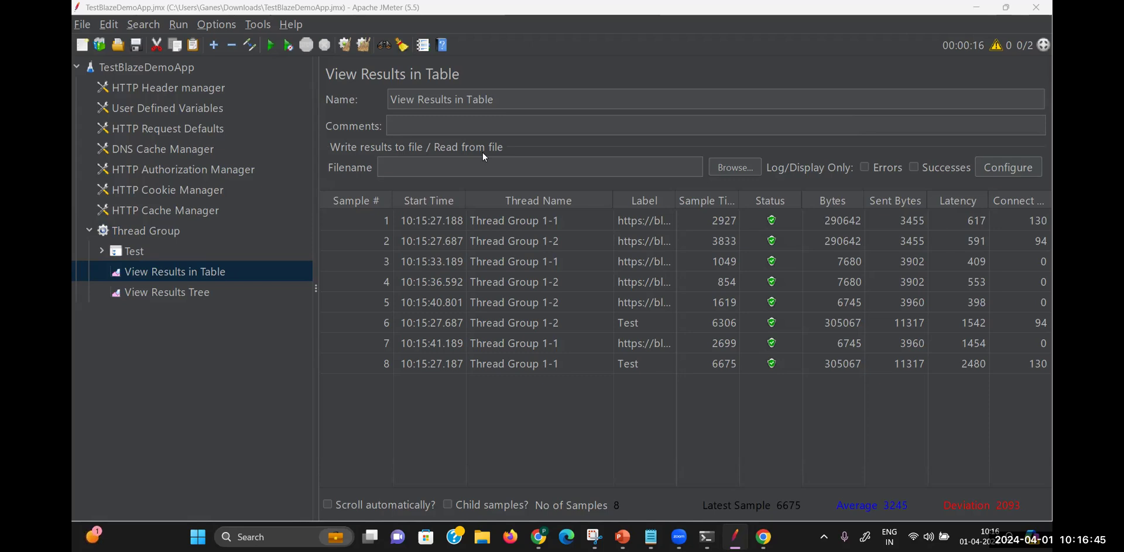
Save the current test plan via File > Save
click(86, 24)
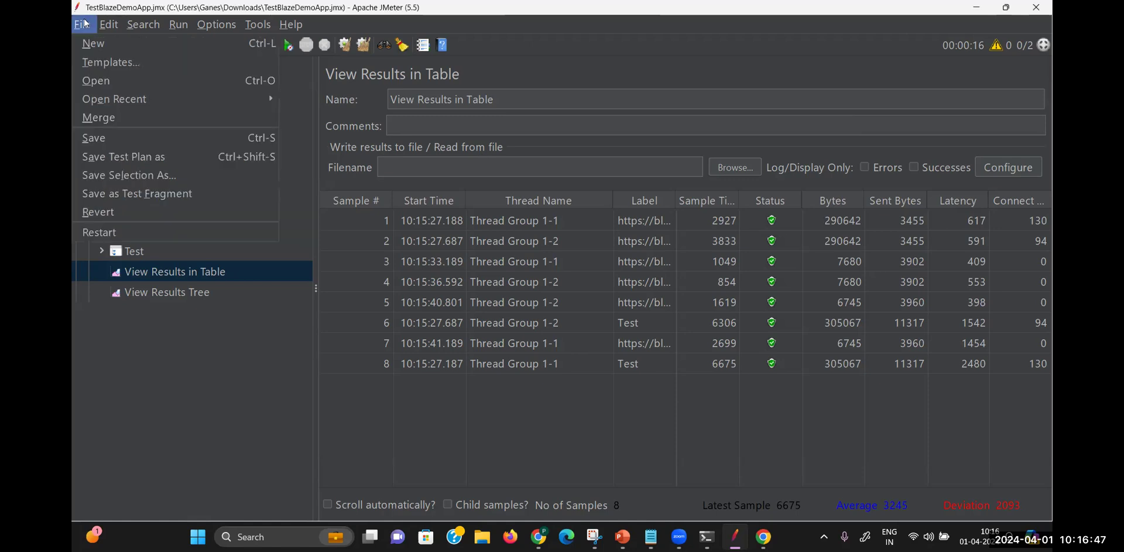
click(106, 138)
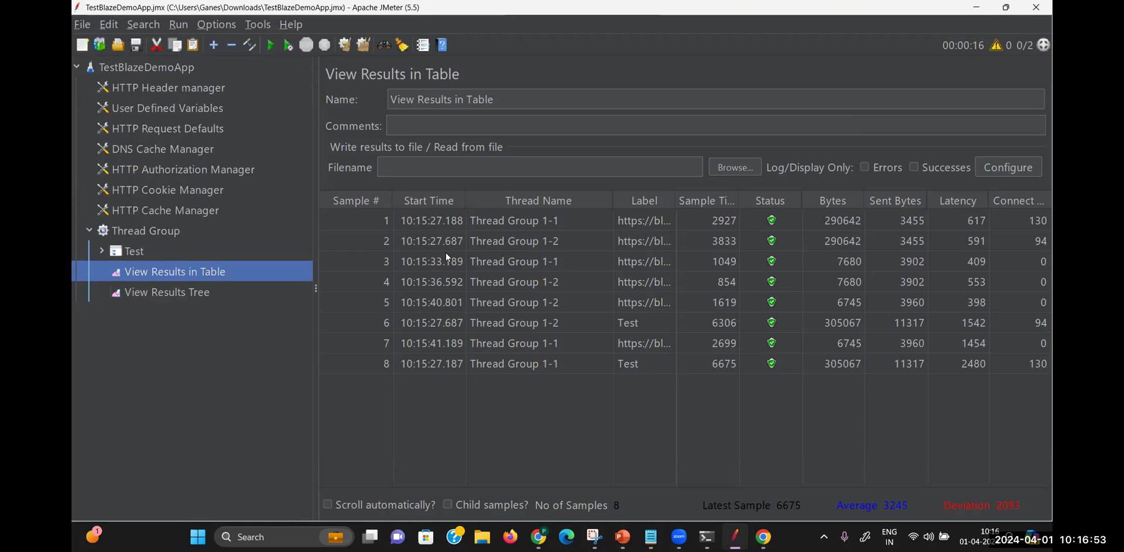
click(81, 25)
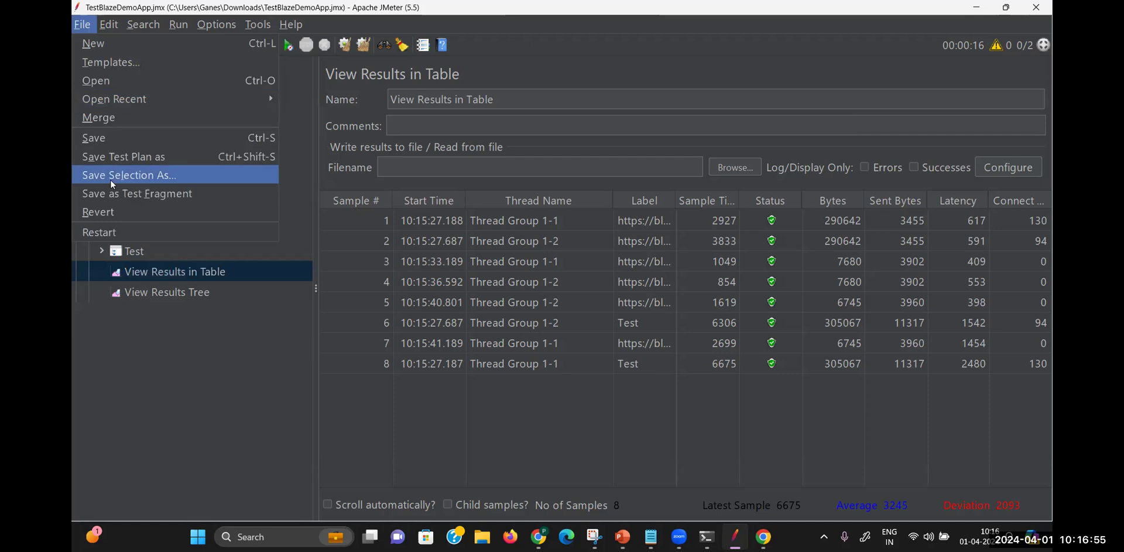
click(110, 141)
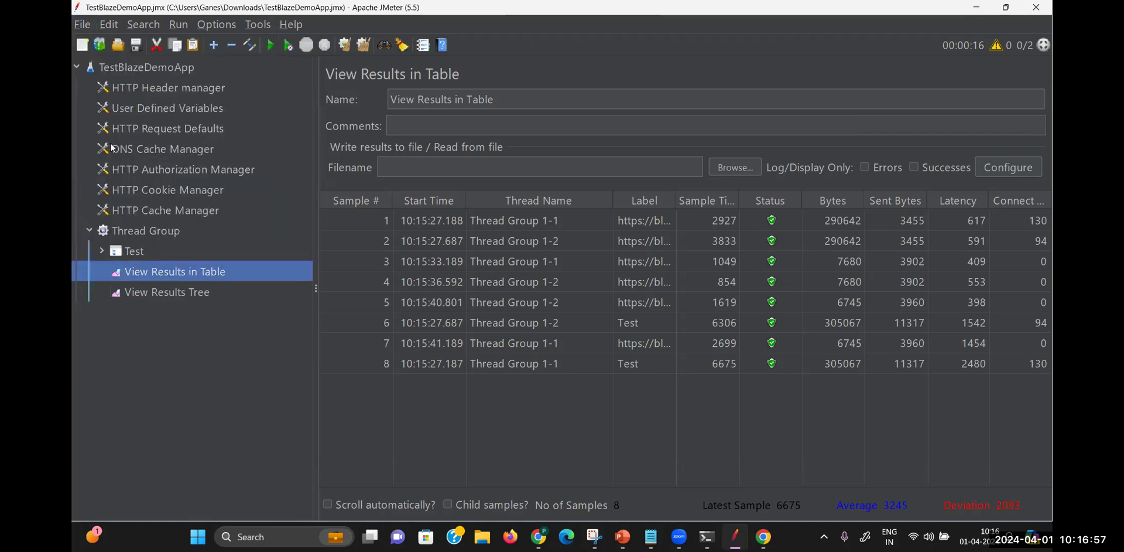
Save the test plan as BlazeDemoRunner.jmx in the Desktop's JameterResult folder
click(82, 26)
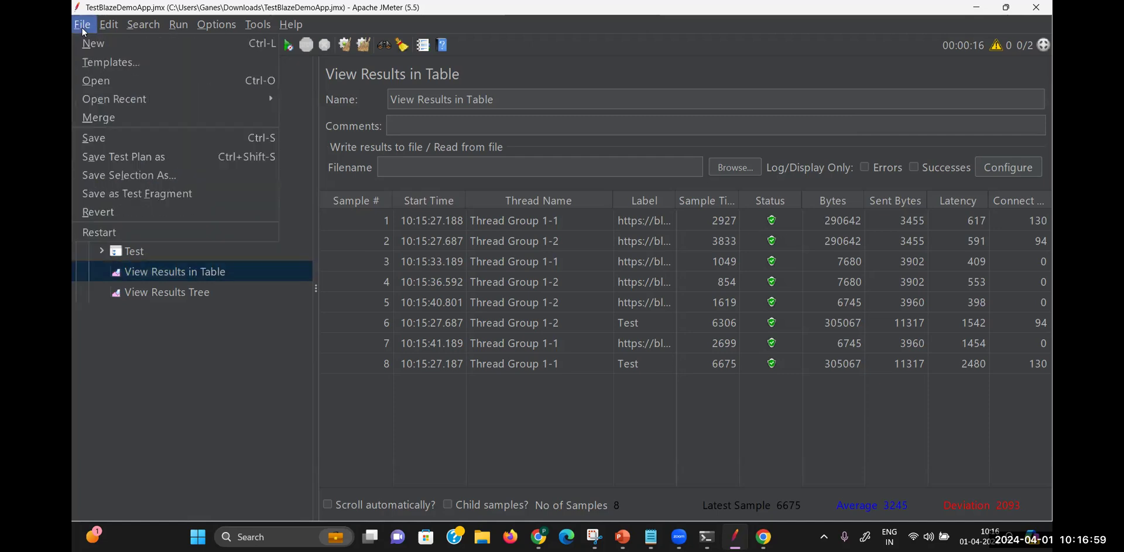
click(130, 158)
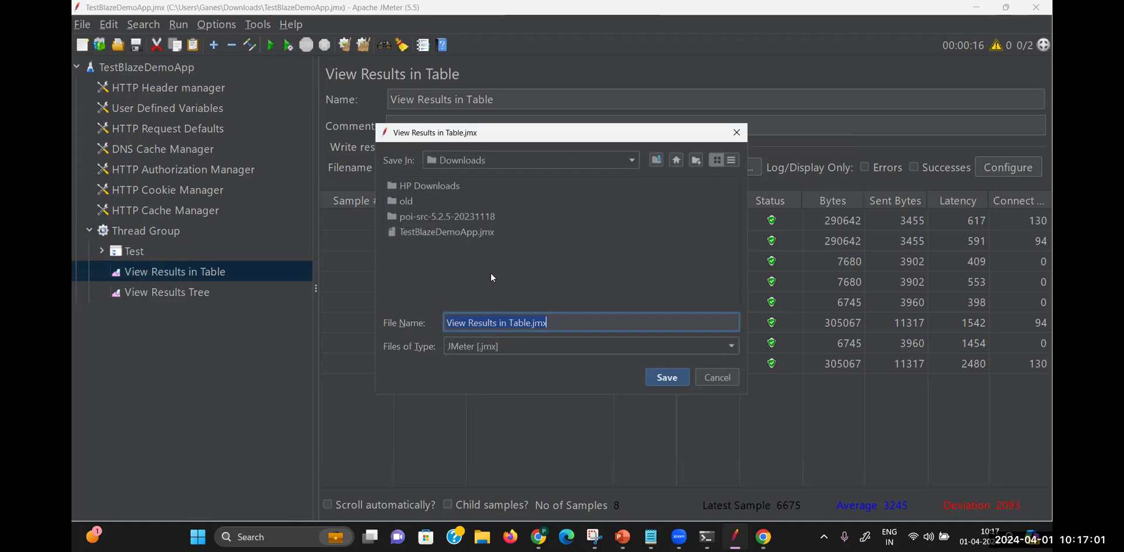
click(676, 160)
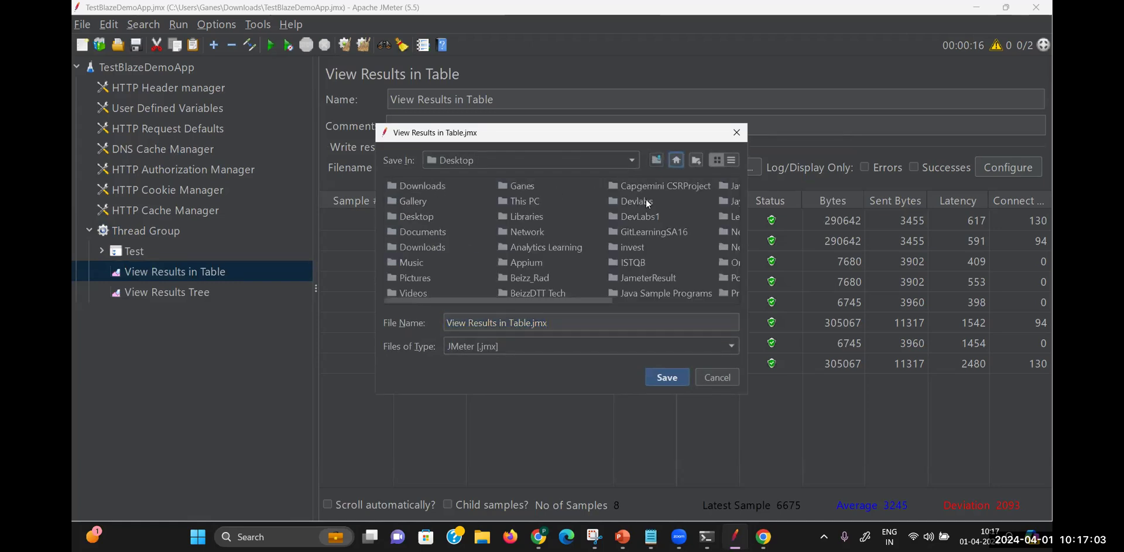
double_click(636, 274)
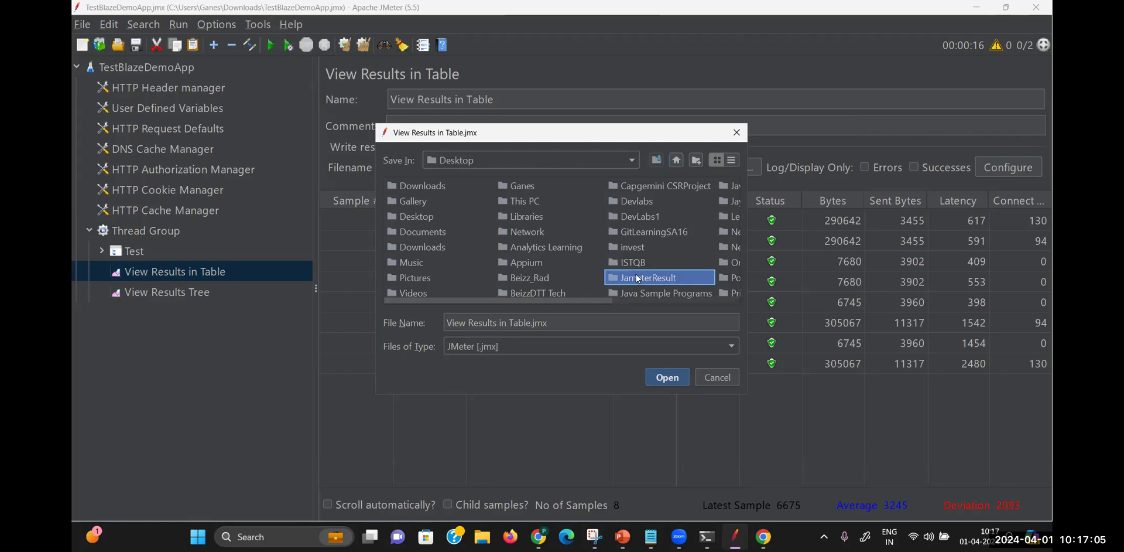
drag(572, 322, 405, 322)
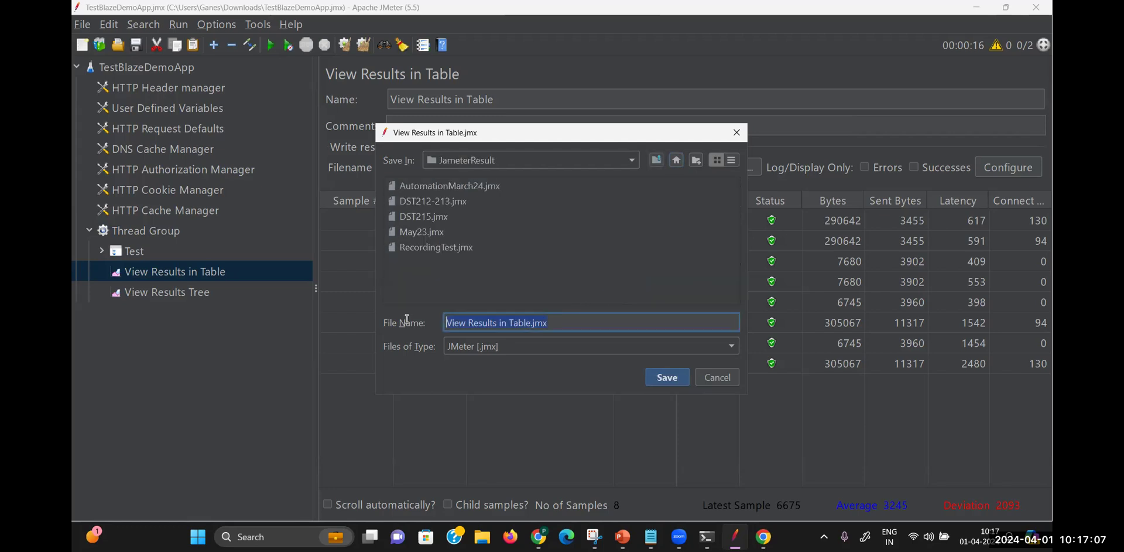
text(Blax)
key(BackSpace)
text(zeDemoRunner)
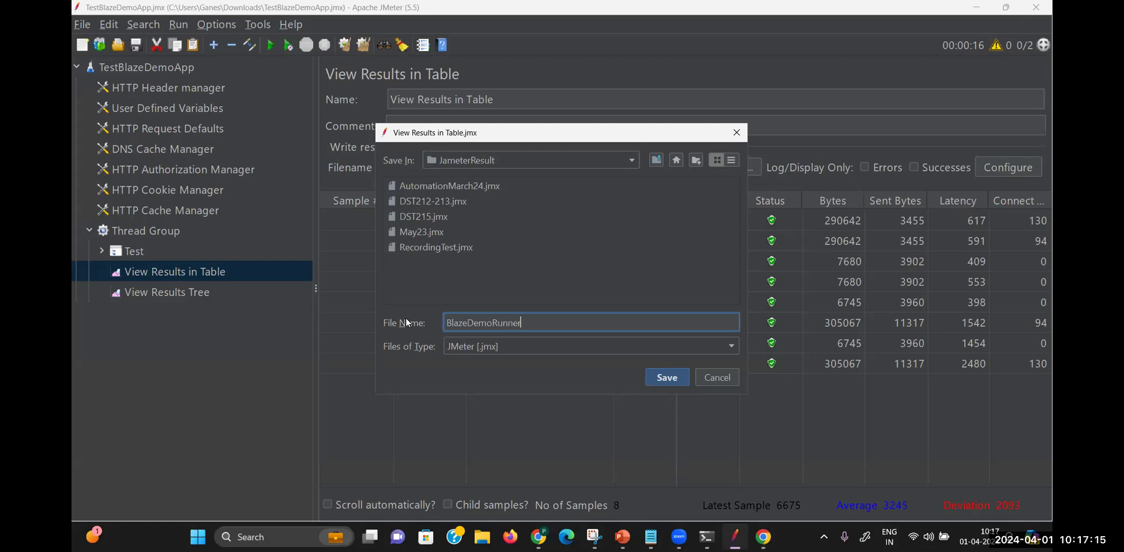
click(680, 378)
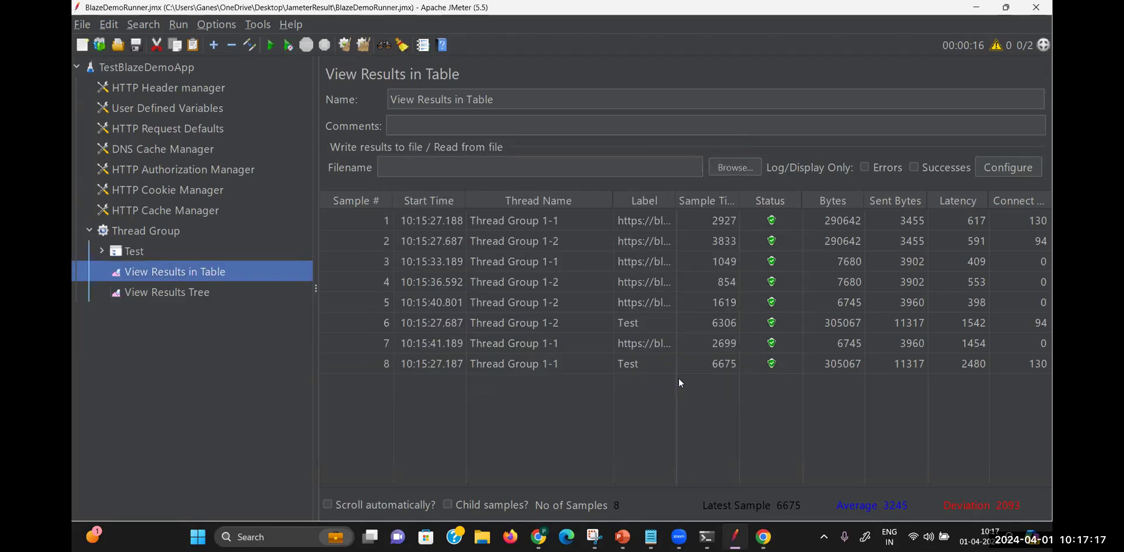
Close JMeter, open BlazeMeter's web app from the Chrome extension, and close the Notepad notes
click(1036, 8)
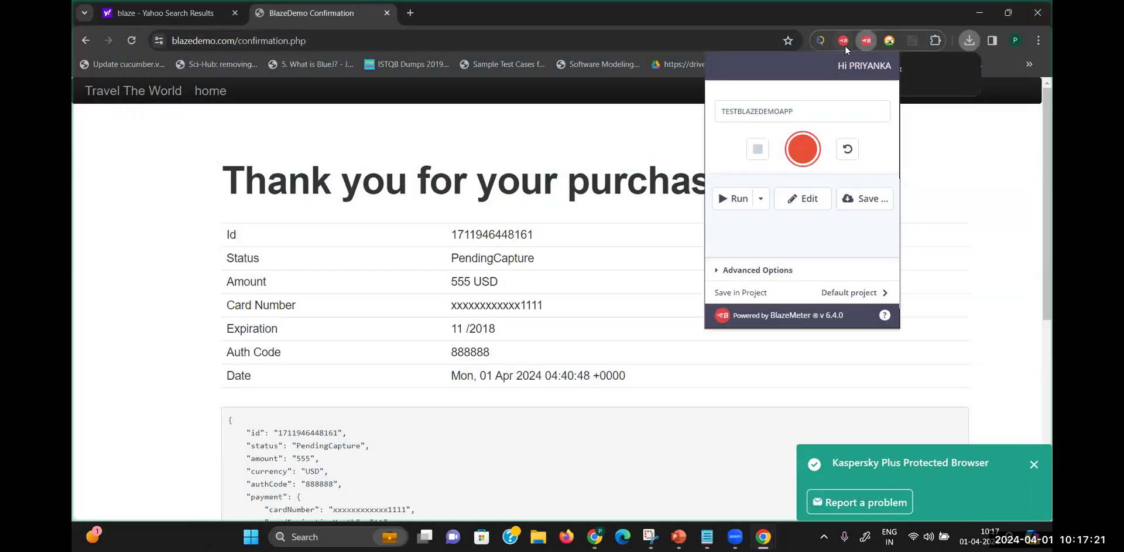
click(876, 66)
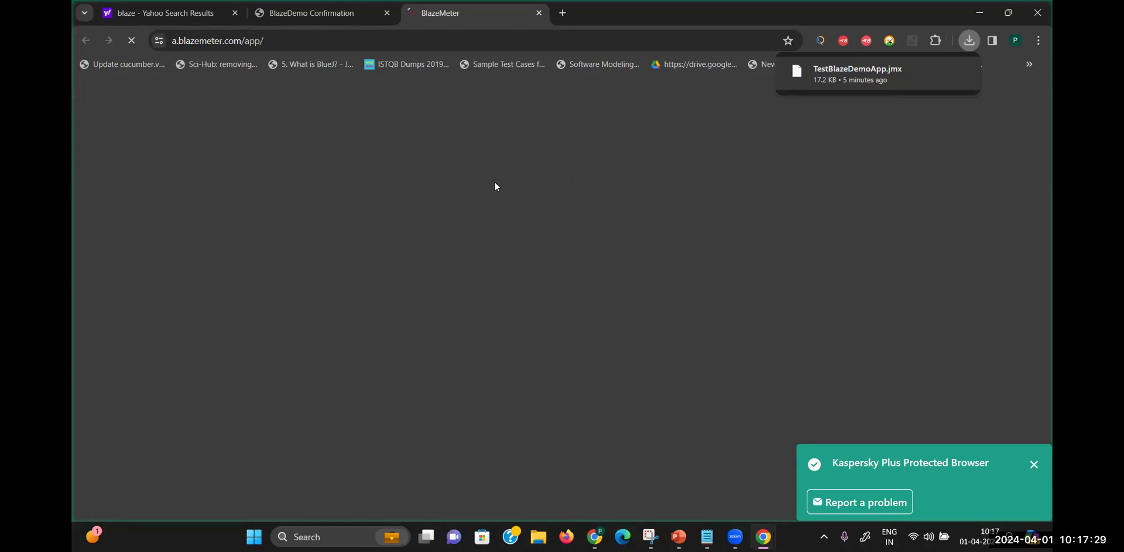
click(1035, 464)
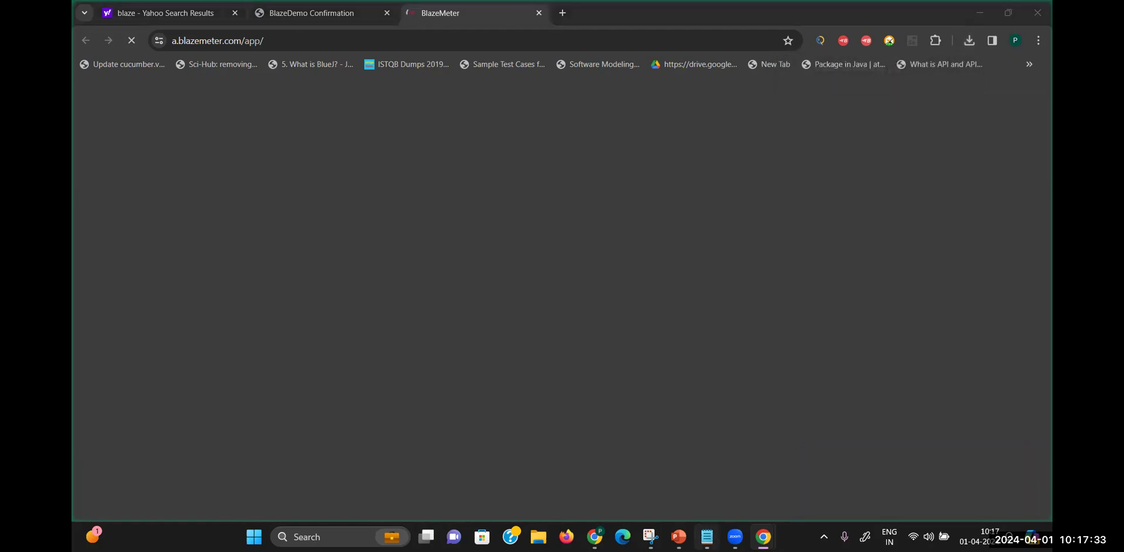
click(707, 536)
click(838, 69)
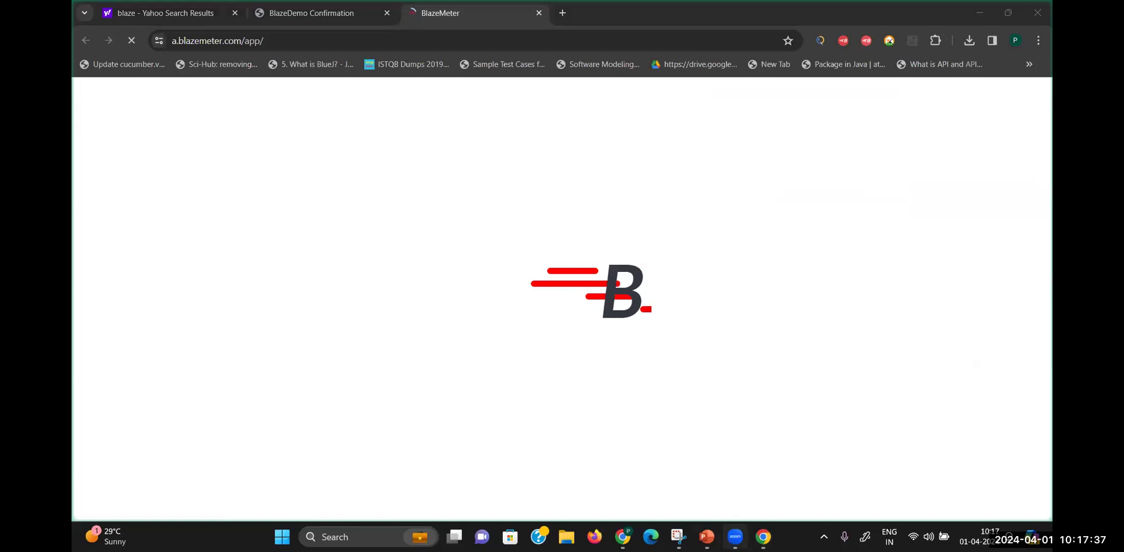
mouse_move(707, 536)
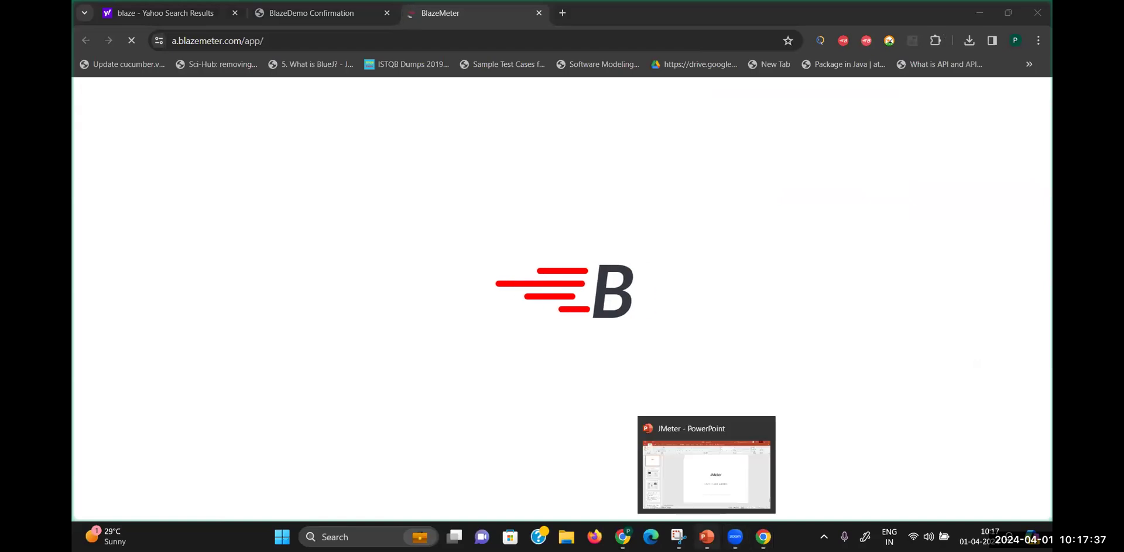
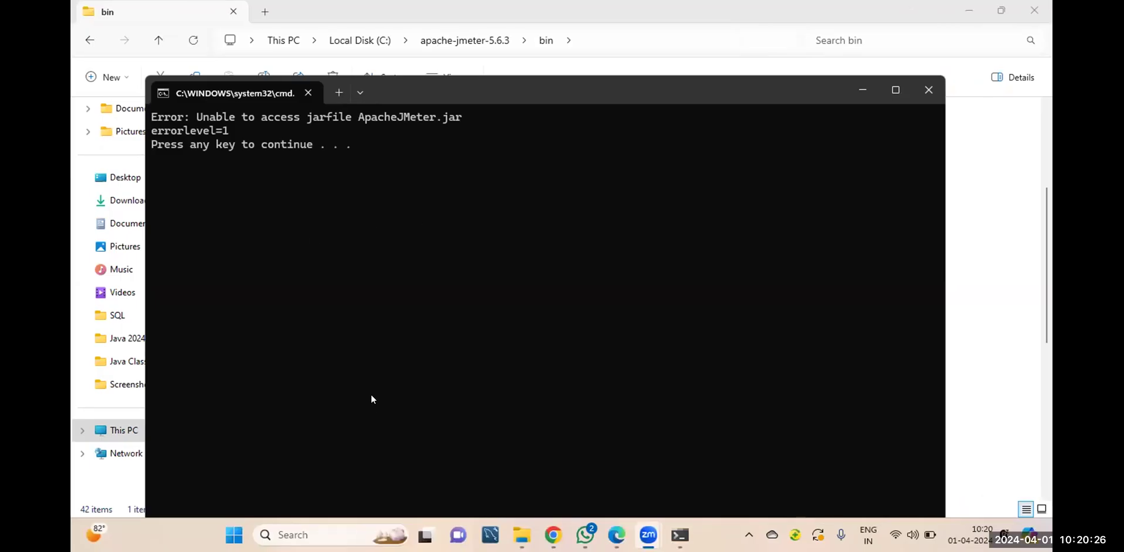
Dismiss the ApacheJMeter.jar error and navigate back up to This PC
click(657, 170)
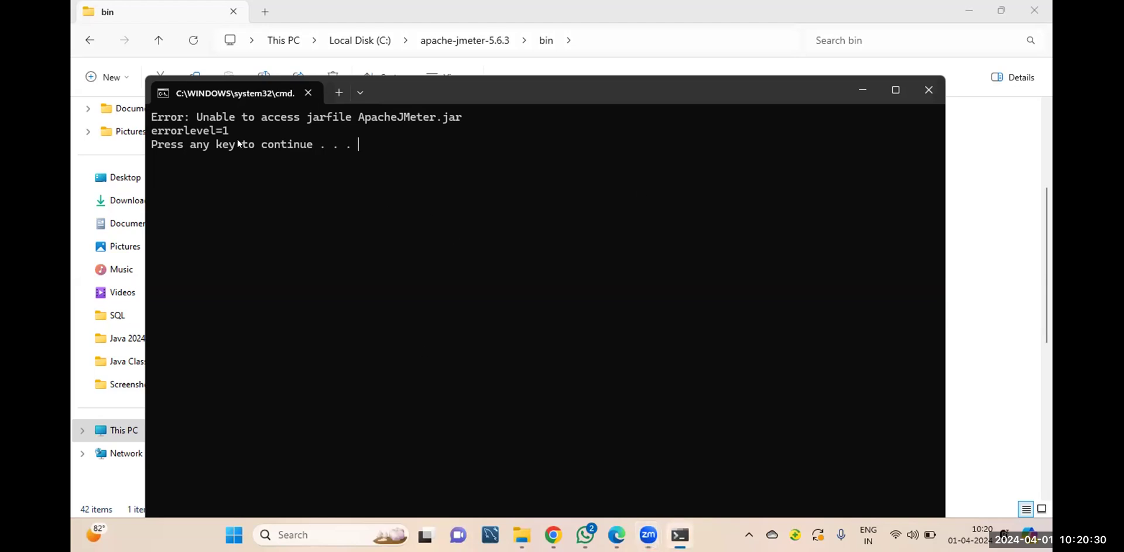
key(Return)
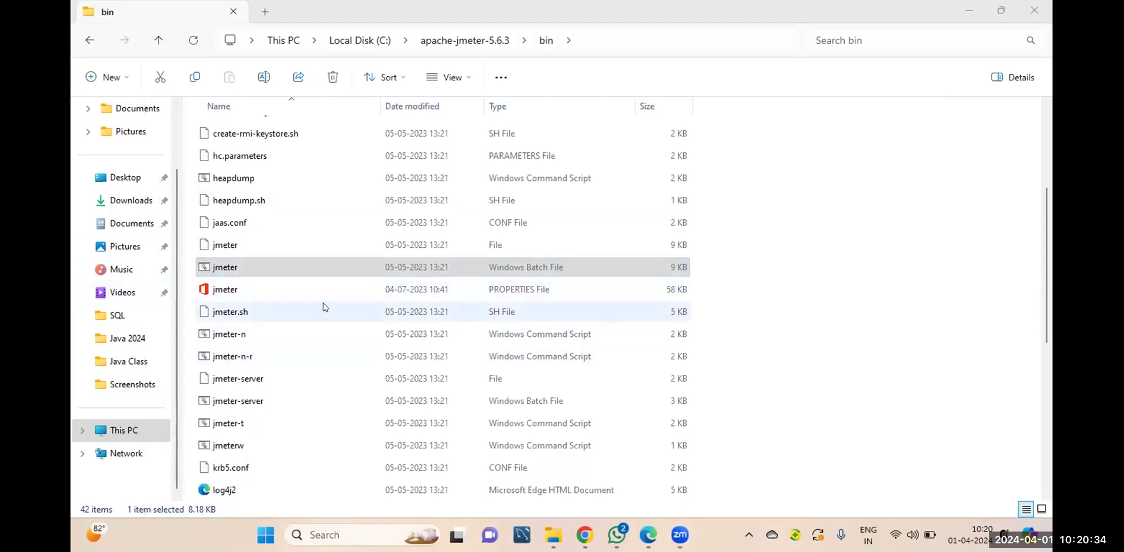
click(90, 40)
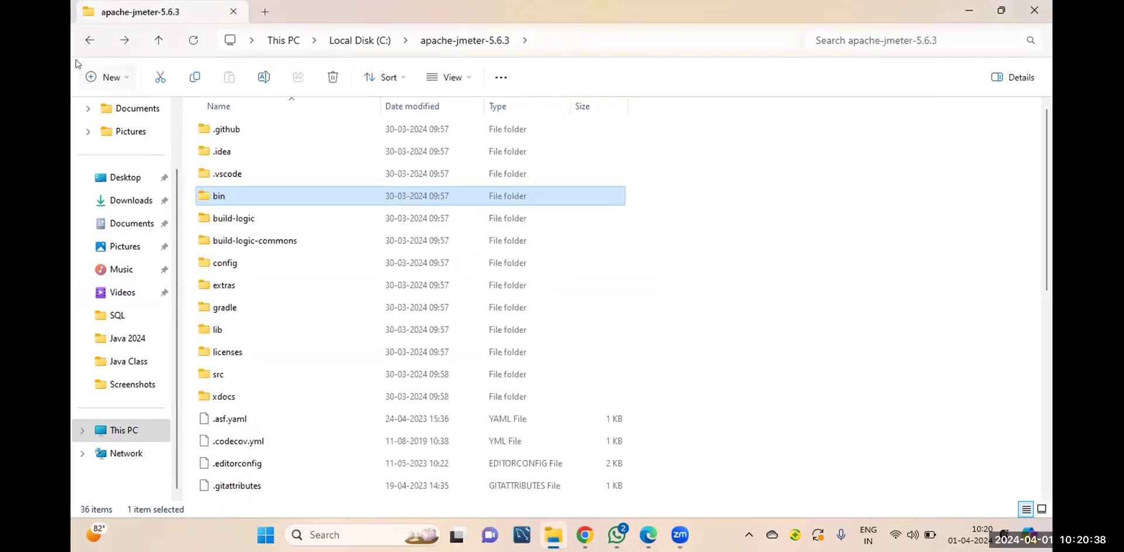
click(87, 39)
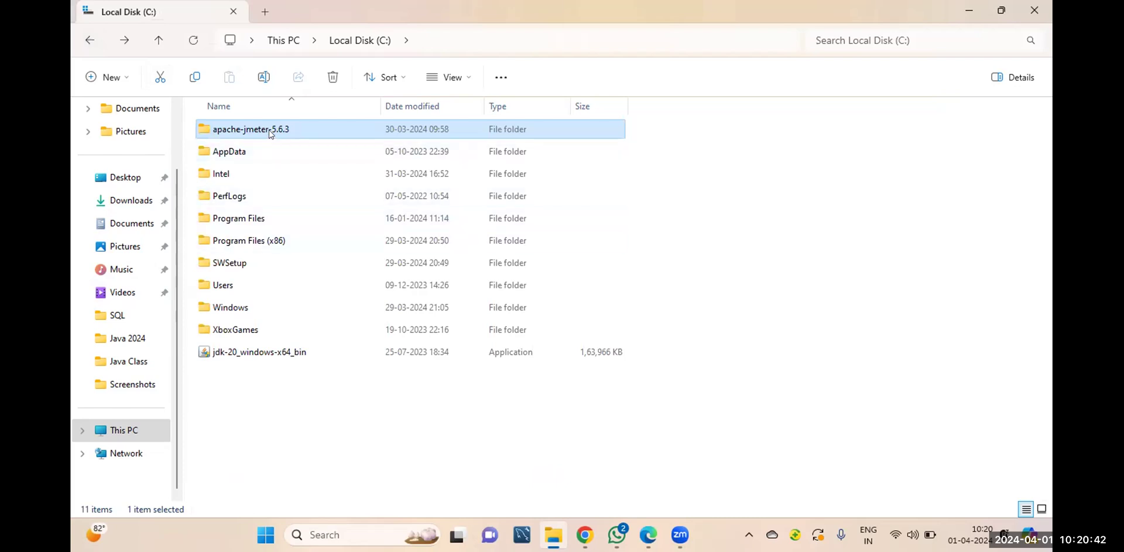
click(89, 40)
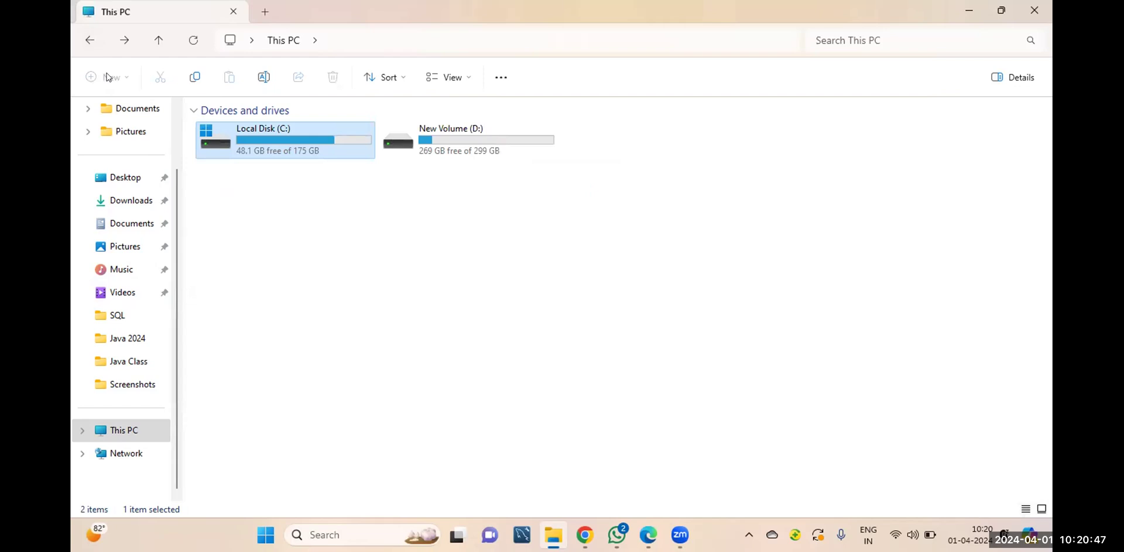
Reopen C:\apache-jmeter-5.6.3\bin, rerun jmeter.bat, and dismiss the same jar error
double_click(285, 144)
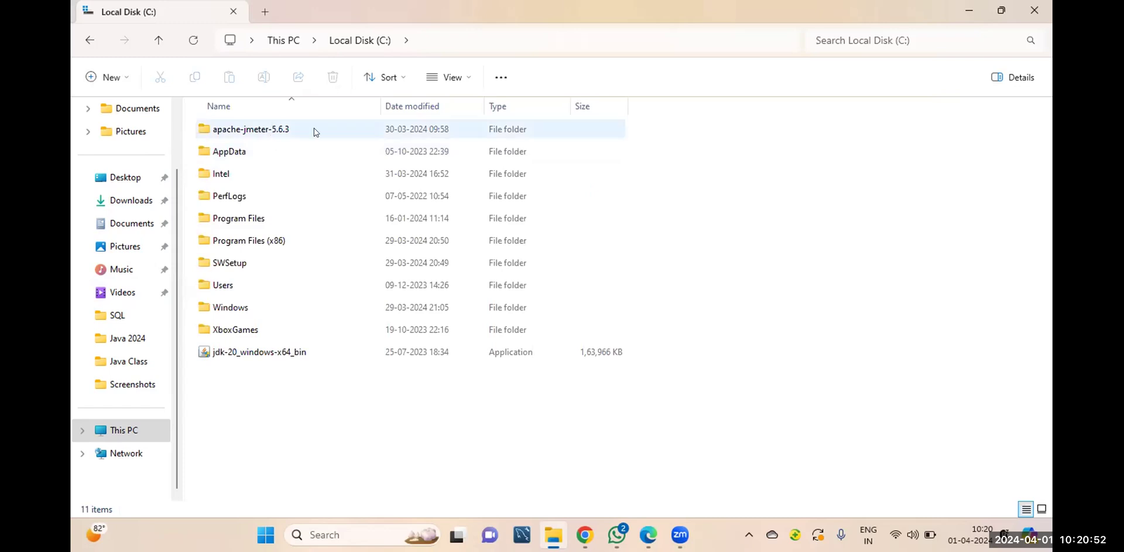
double_click(271, 130)
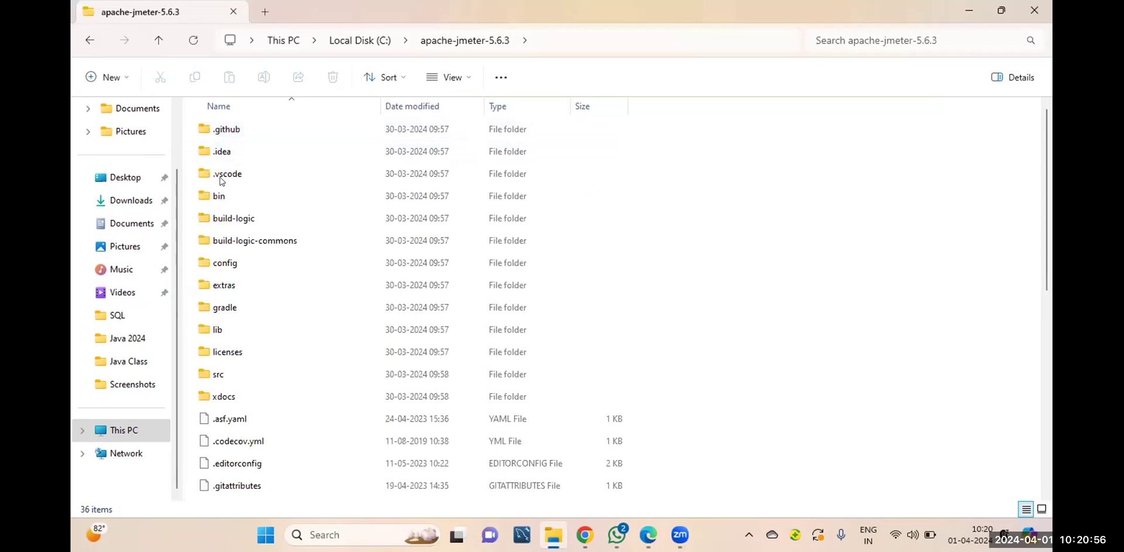
double_click(223, 195)
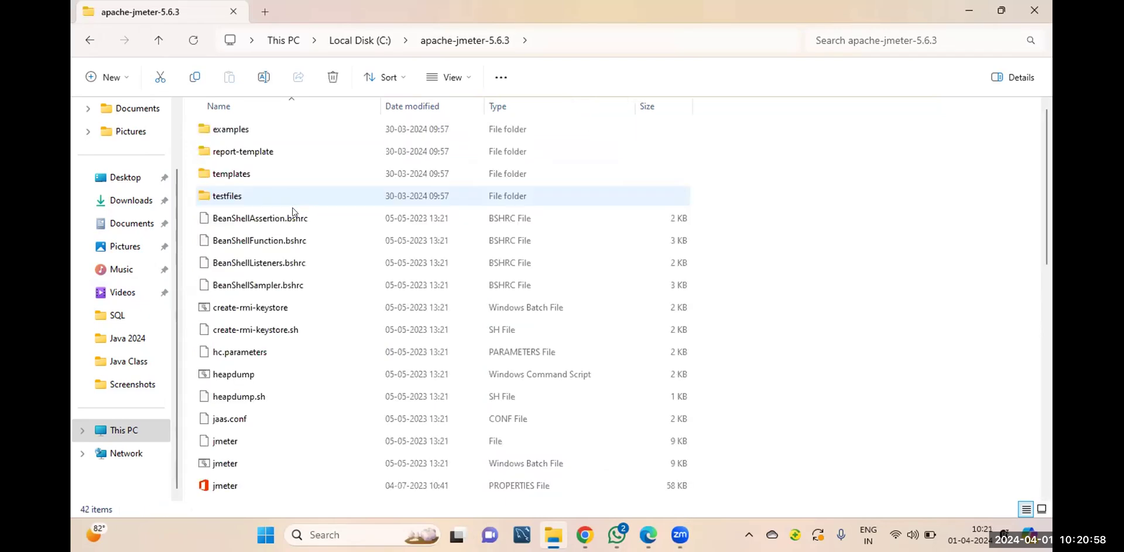
scroll(363, 304, down, 2)
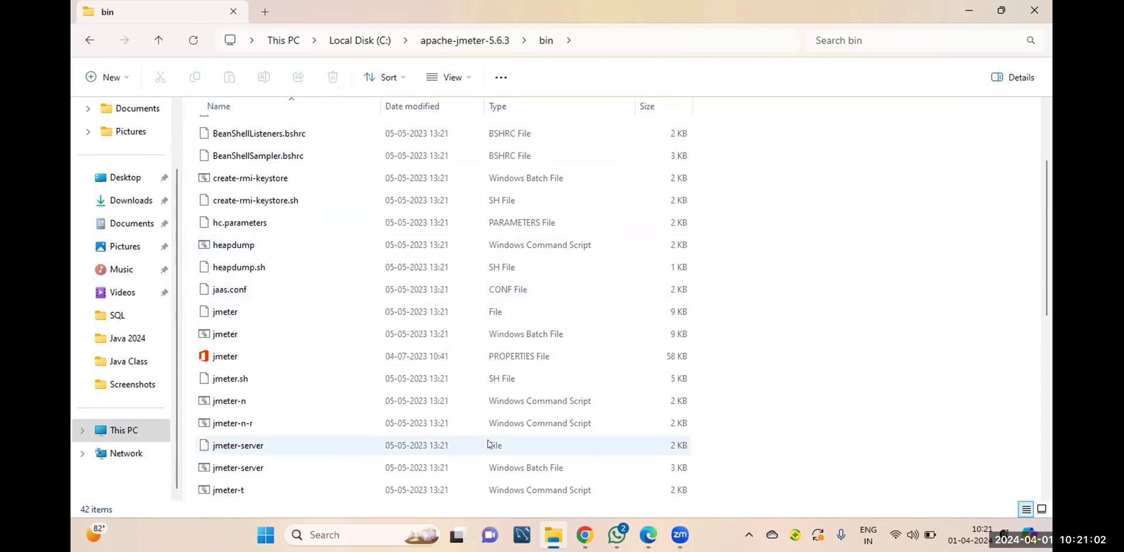
click(205, 333)
double_click(385, 326)
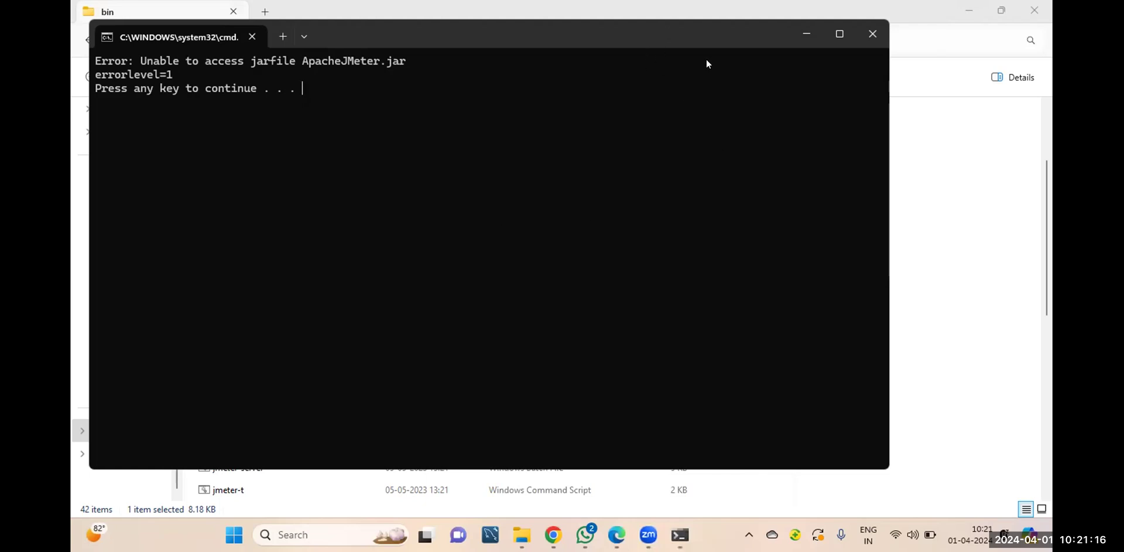
key(Return)
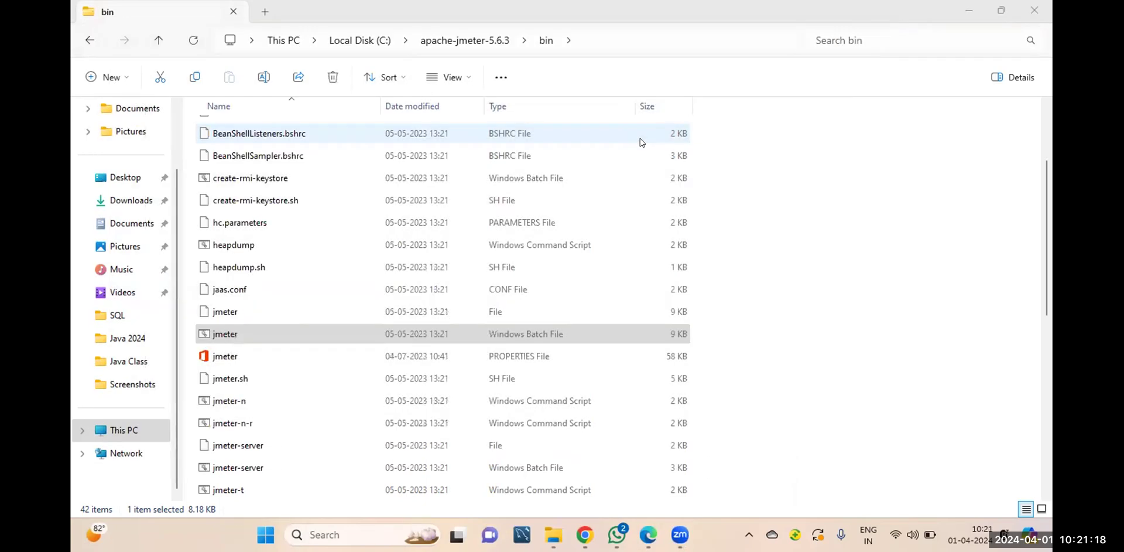
Run jmeter.bat again and dismiss the repeated jar error
click(234, 334)
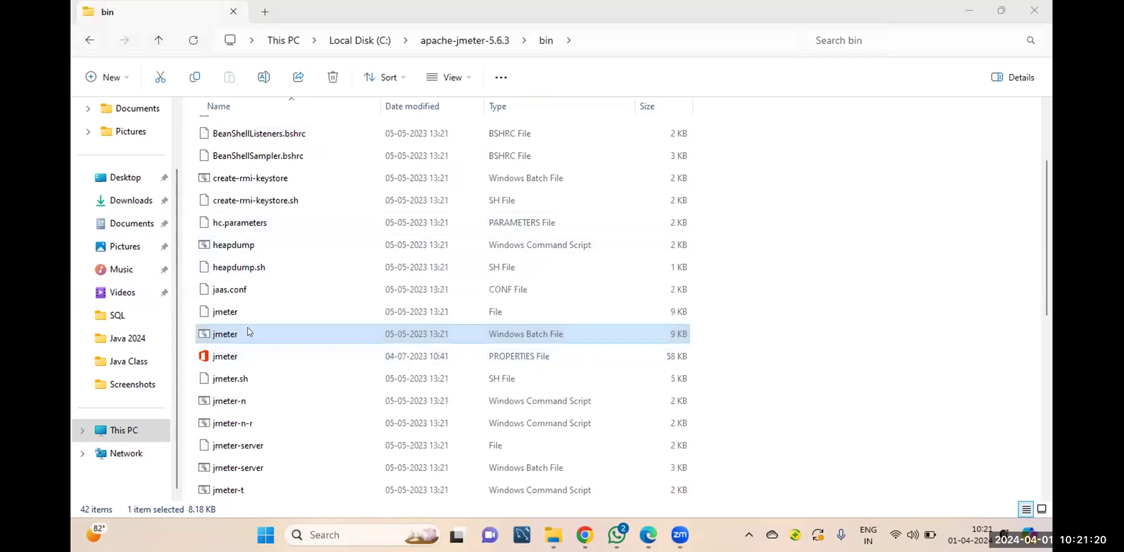
key(Return)
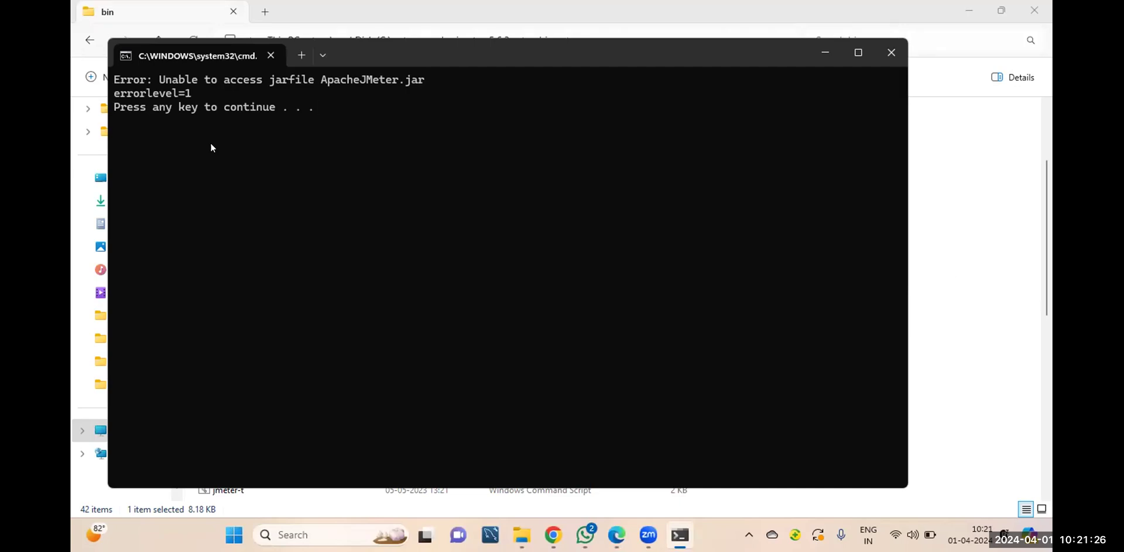
key(Return)
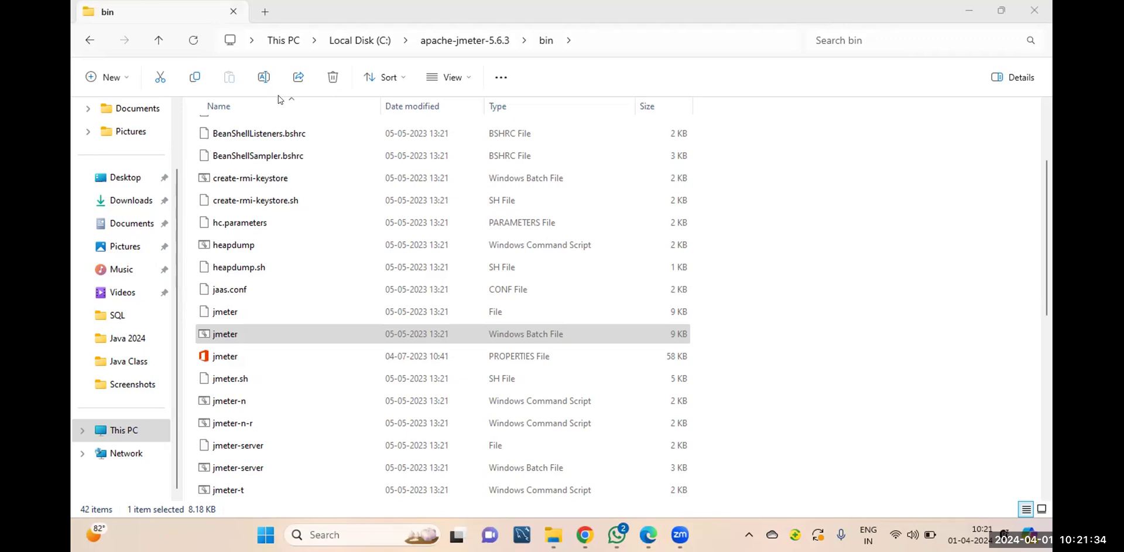
Return to the Local Disk (C:) root and dismiss the apache-jmeter-5.6.3 folder's context menu
scroll(327, 221, up, 2)
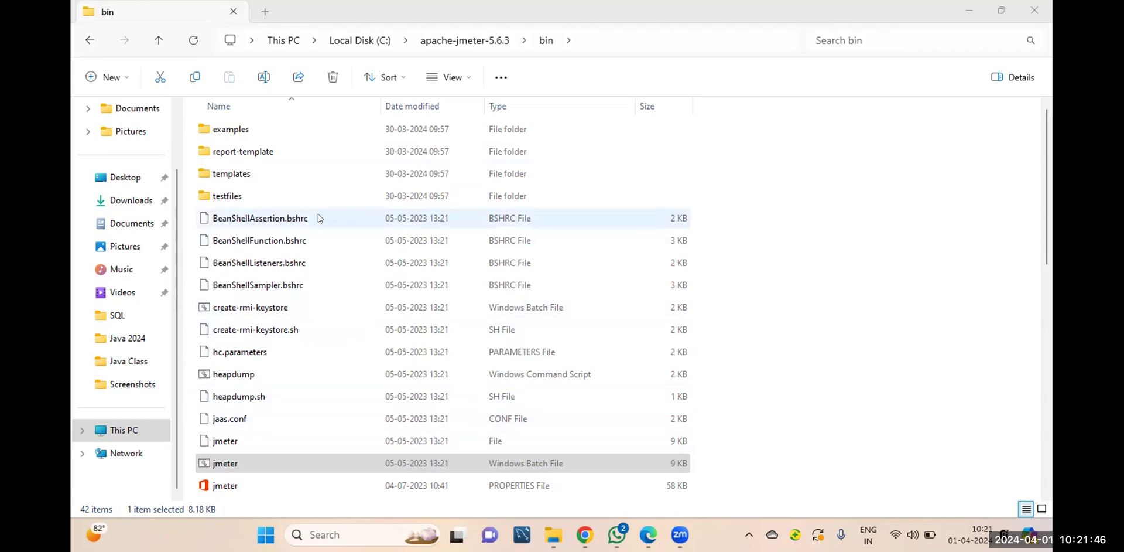
mouse_move(618, 530)
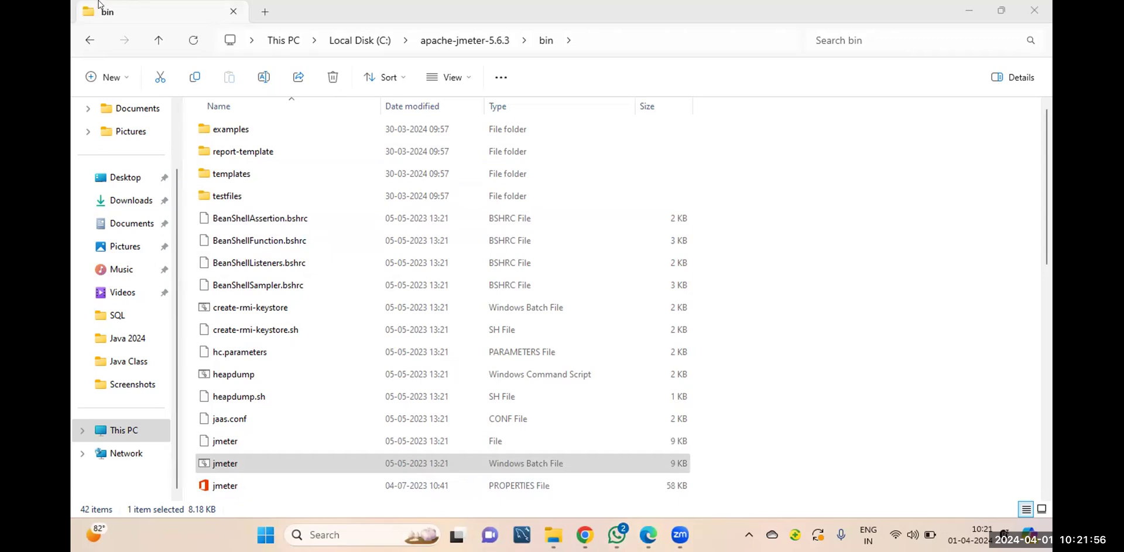
click(86, 36)
click(86, 39)
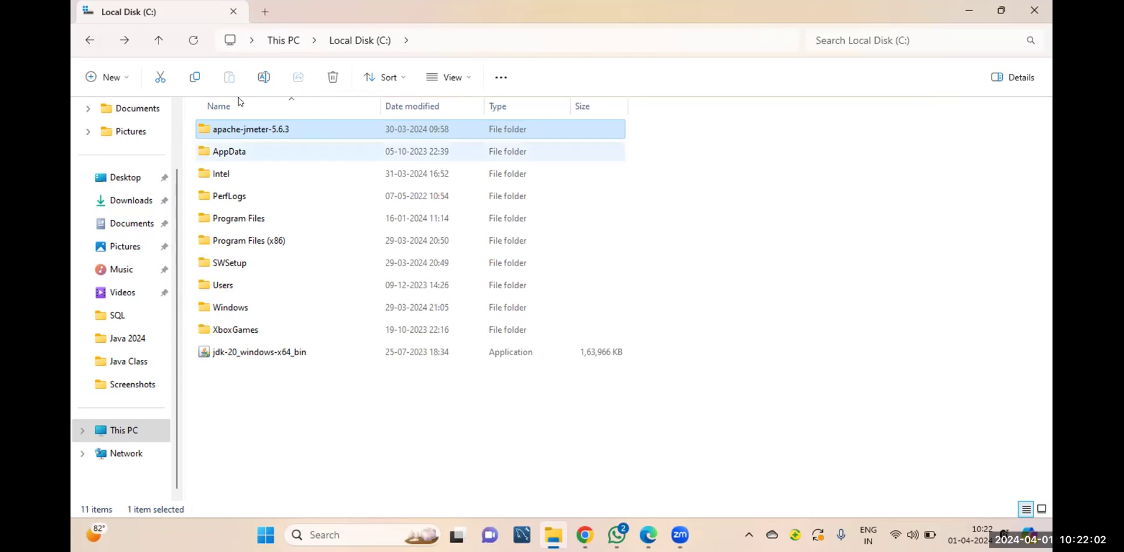
right_click(203, 129)
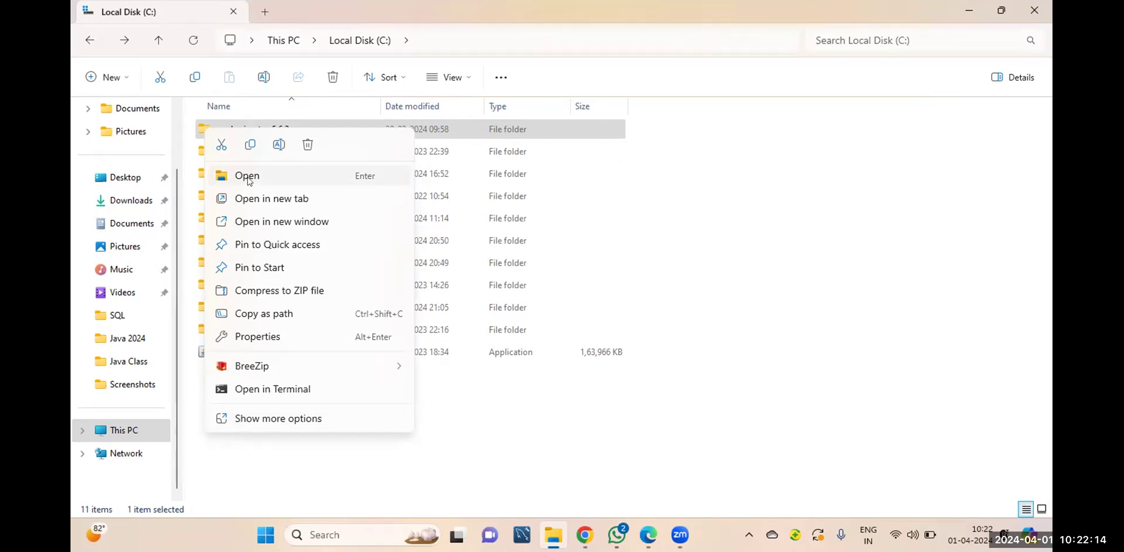
click(708, 282)
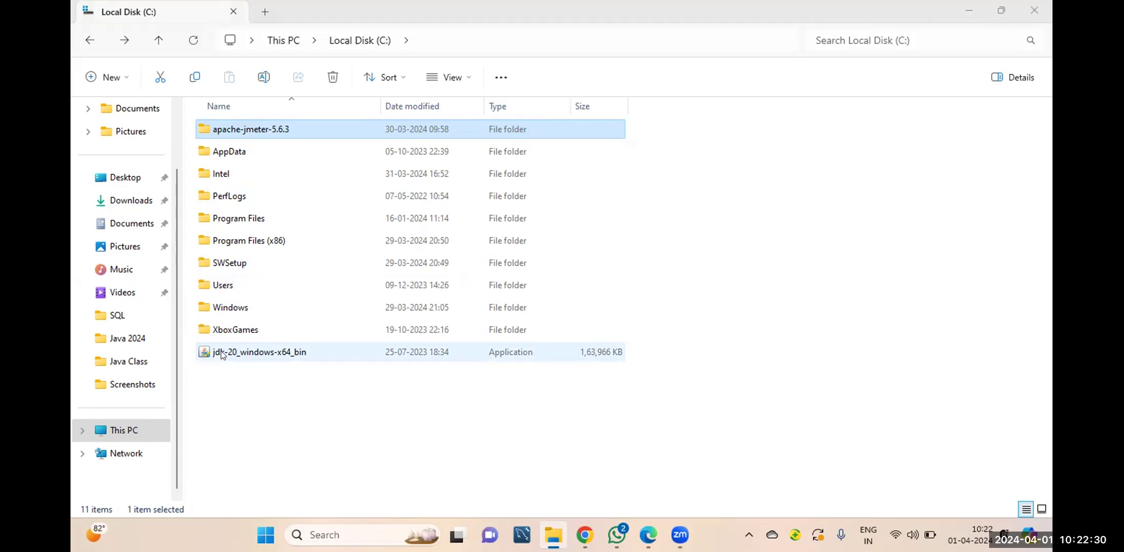
Open apache-jmeter-5.6.3\bin, run jmeter.bat, and dismiss the jar error once more
double_click(287, 129)
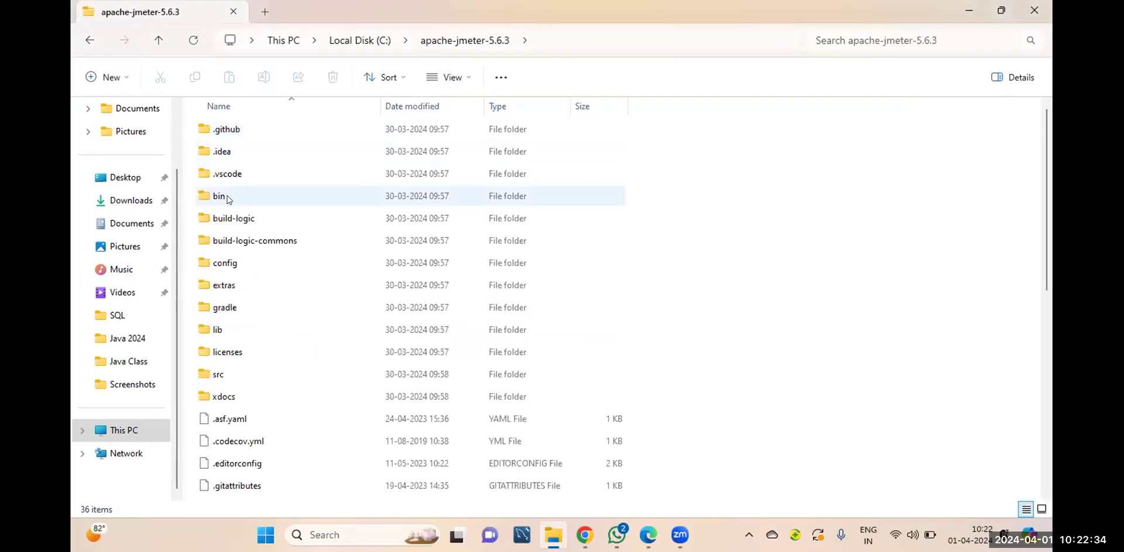
double_click(231, 198)
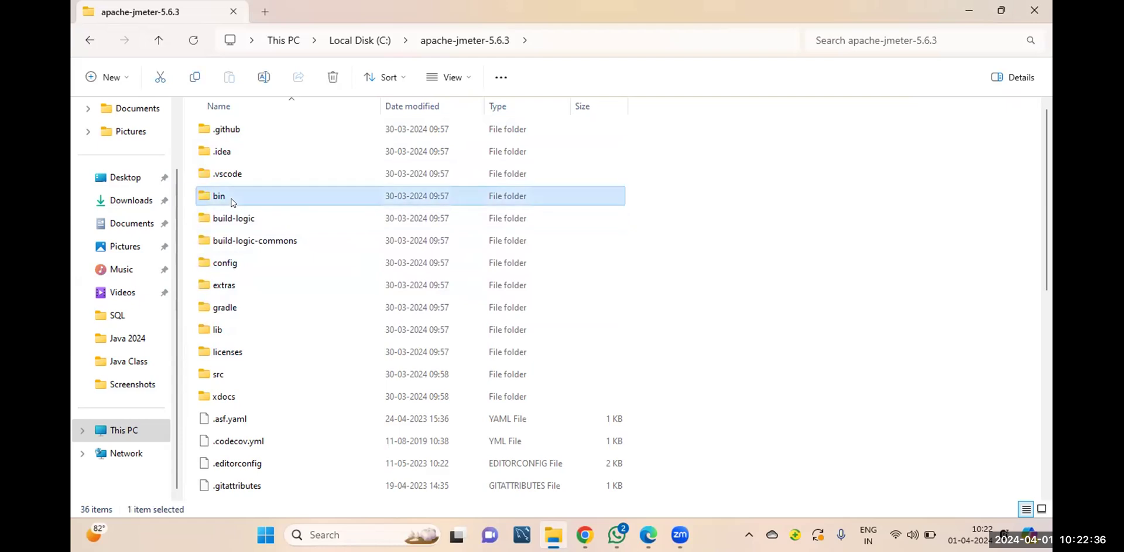
scroll(226, 335, down, 2)
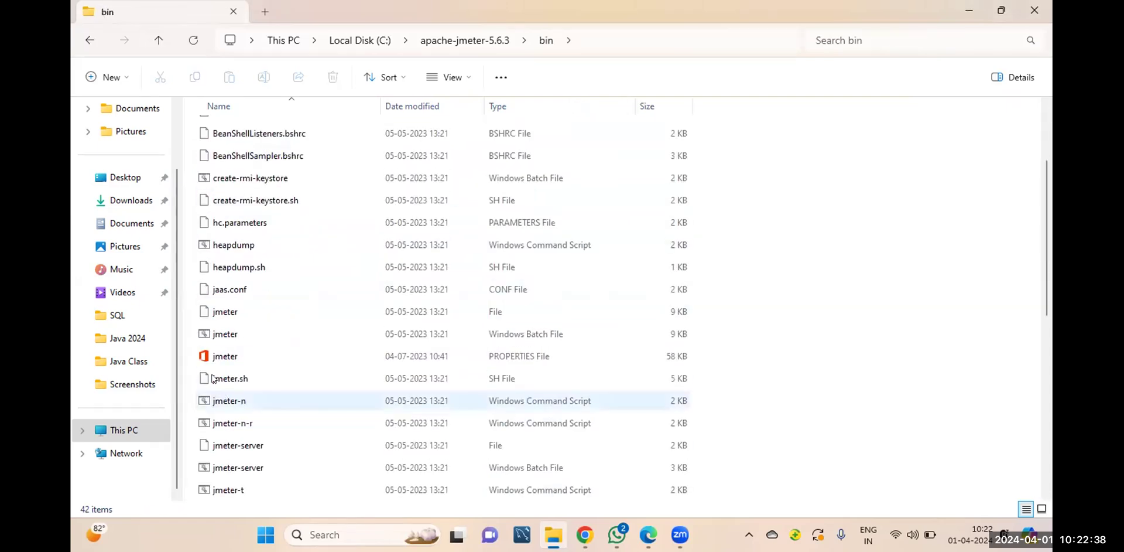
click(226, 333)
double_click(226, 333)
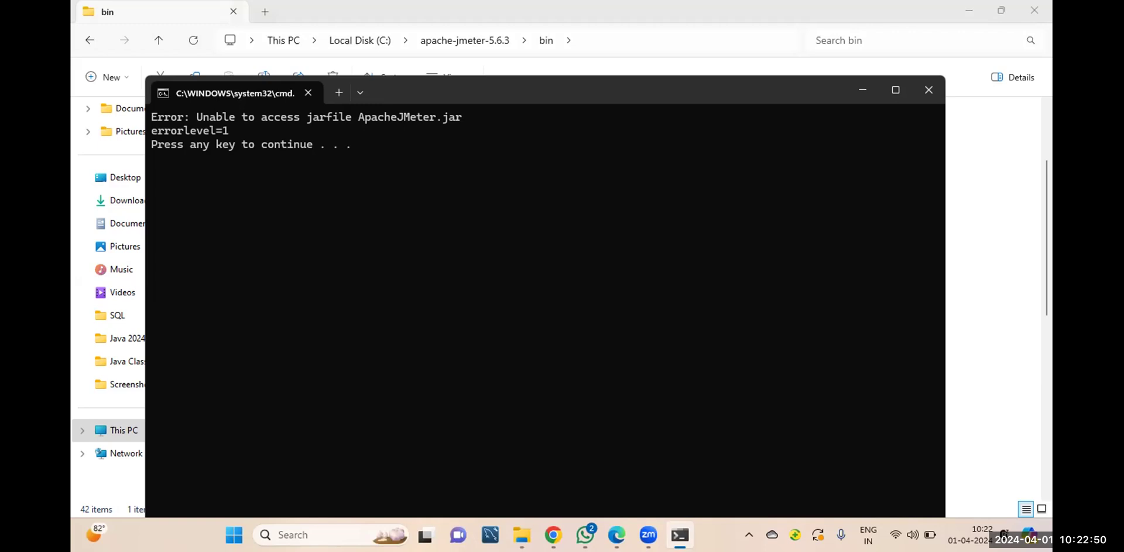
key(Return)
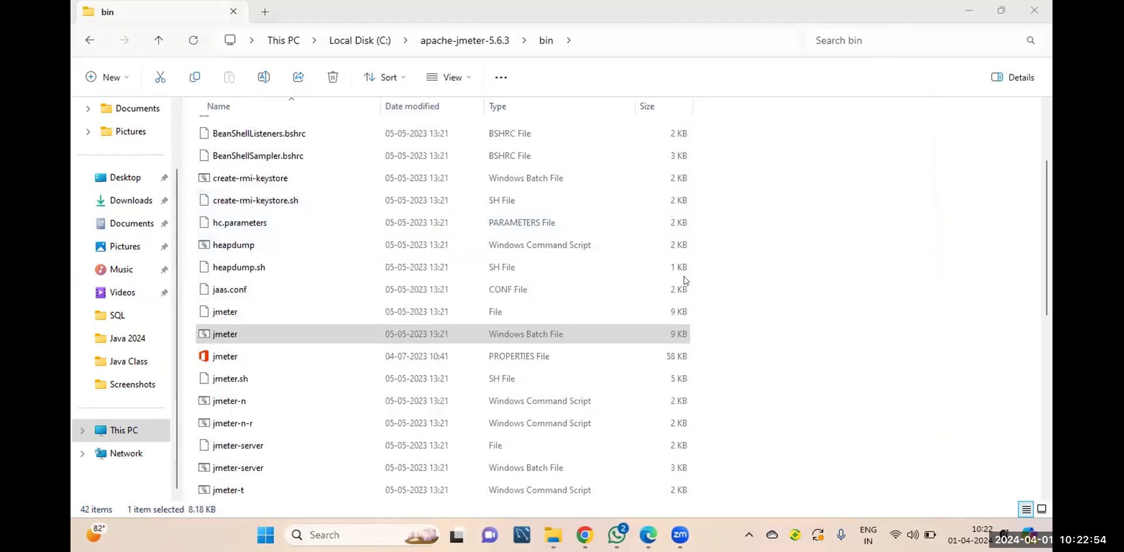
Deselect jmeter.bat and switch to Google Chrome
scroll(247, 328, down, 3)
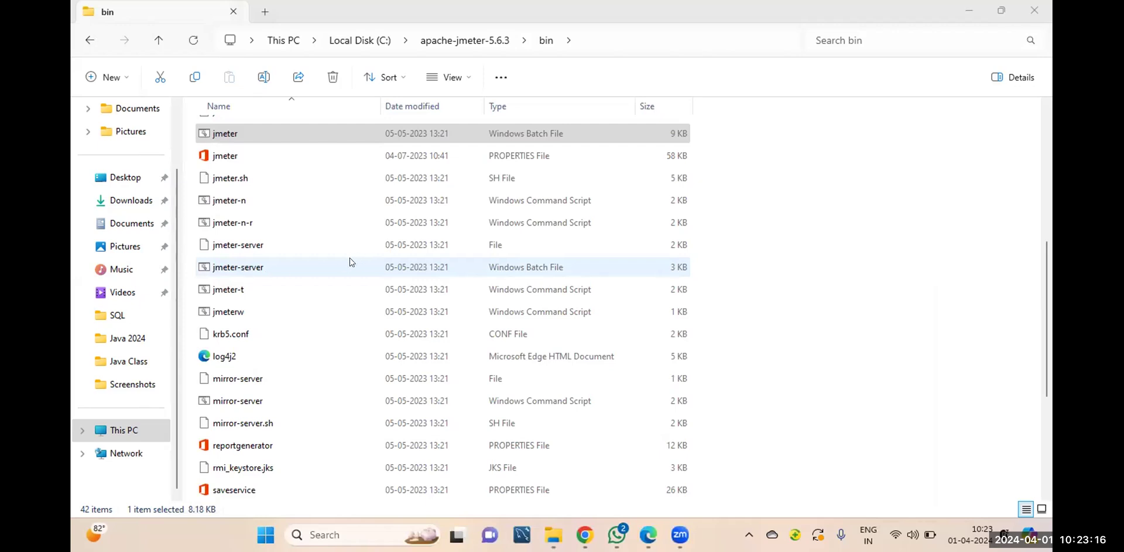
click(840, 453)
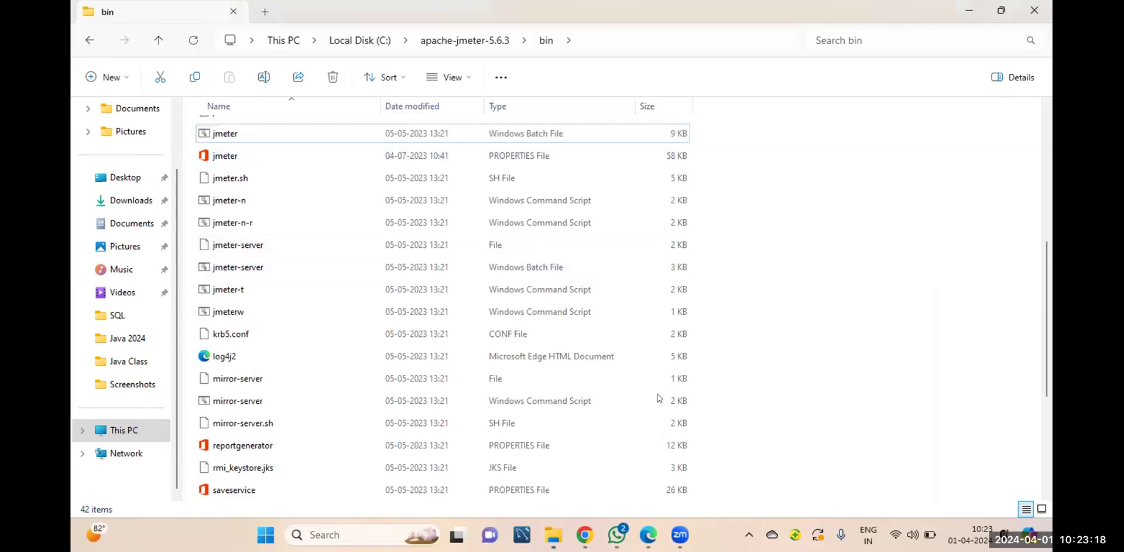
click(584, 534)
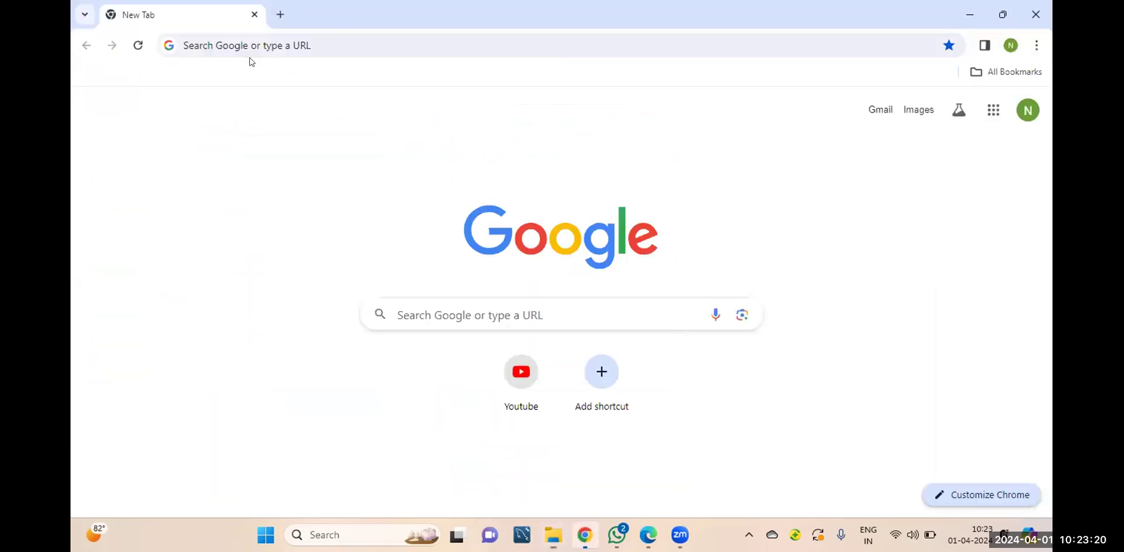
Download apache-jmeter-5.6.3.zip from jmeter.apache.org's Download Releases page and open it in BreeZip
click(250, 57)
text(jmeter)
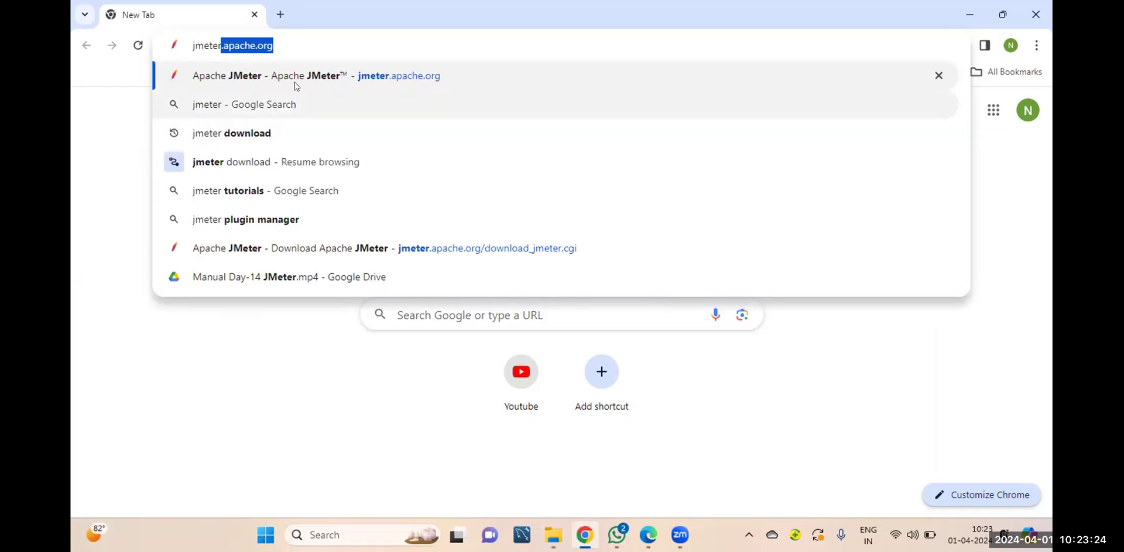
key(Return)
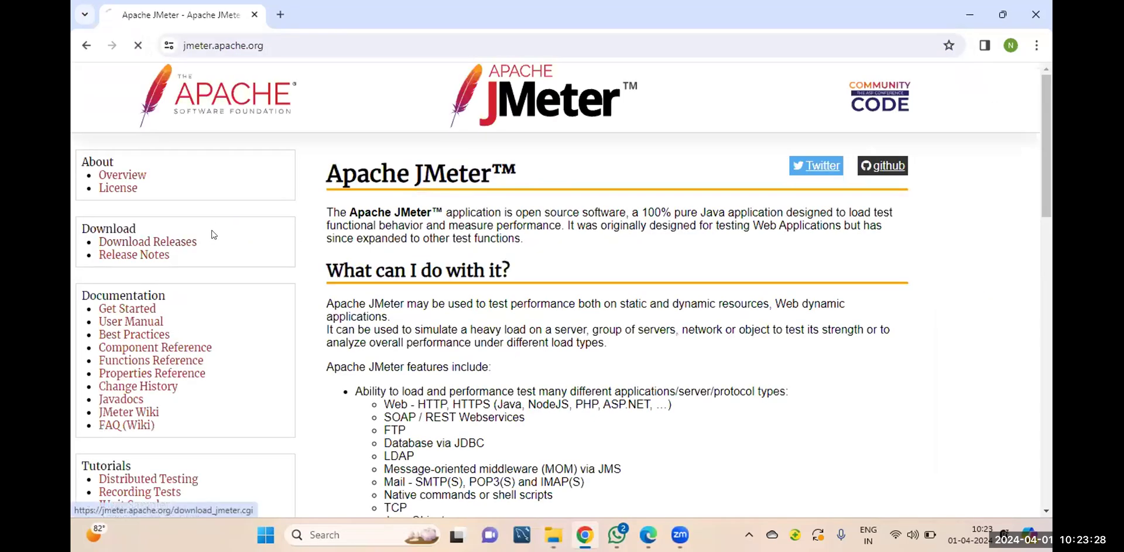
click(196, 241)
scroll(492, 357, down, 5)
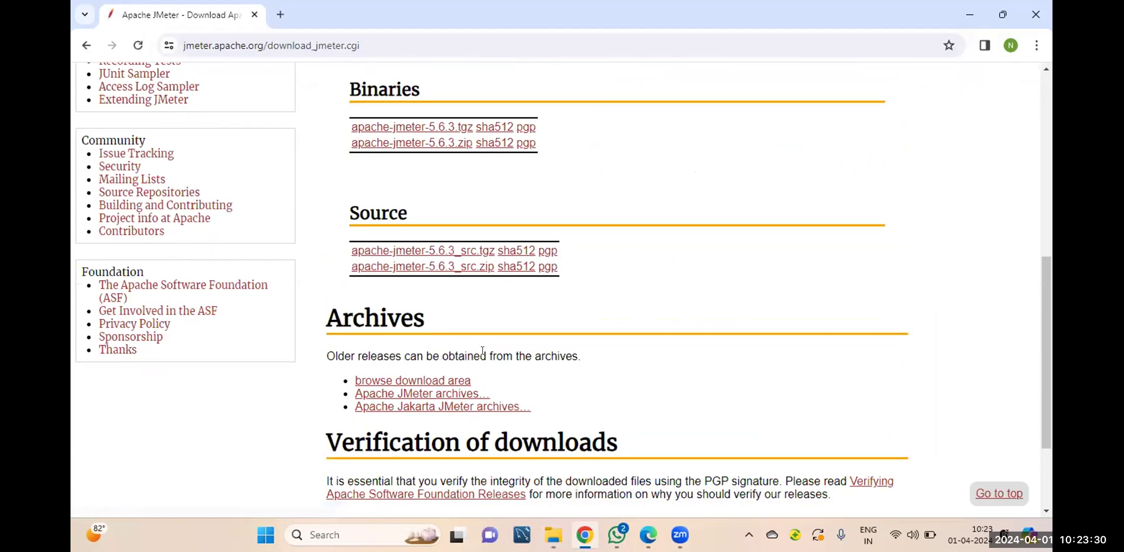
click(433, 143)
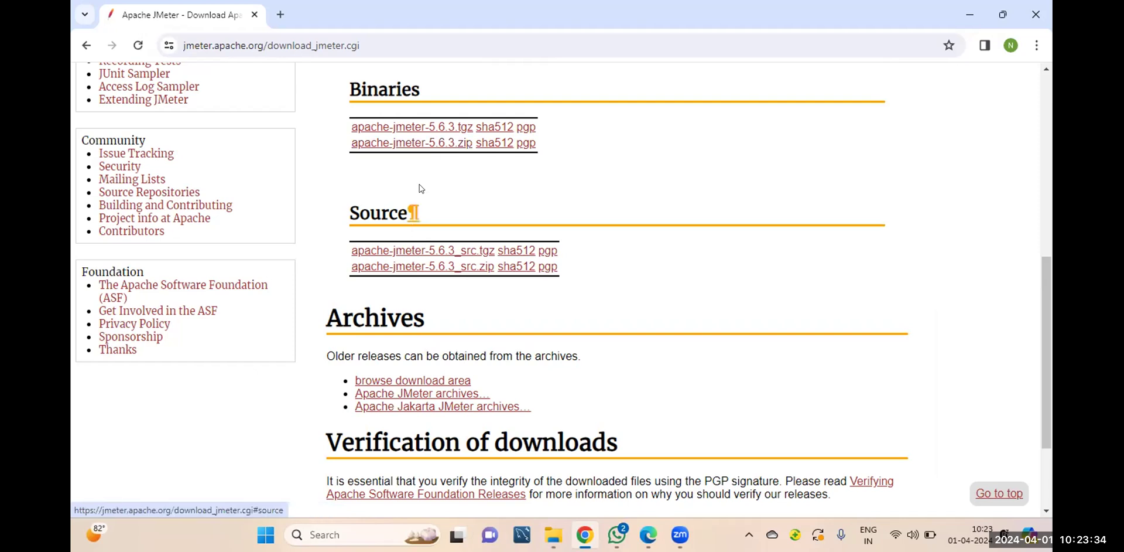
click(444, 146)
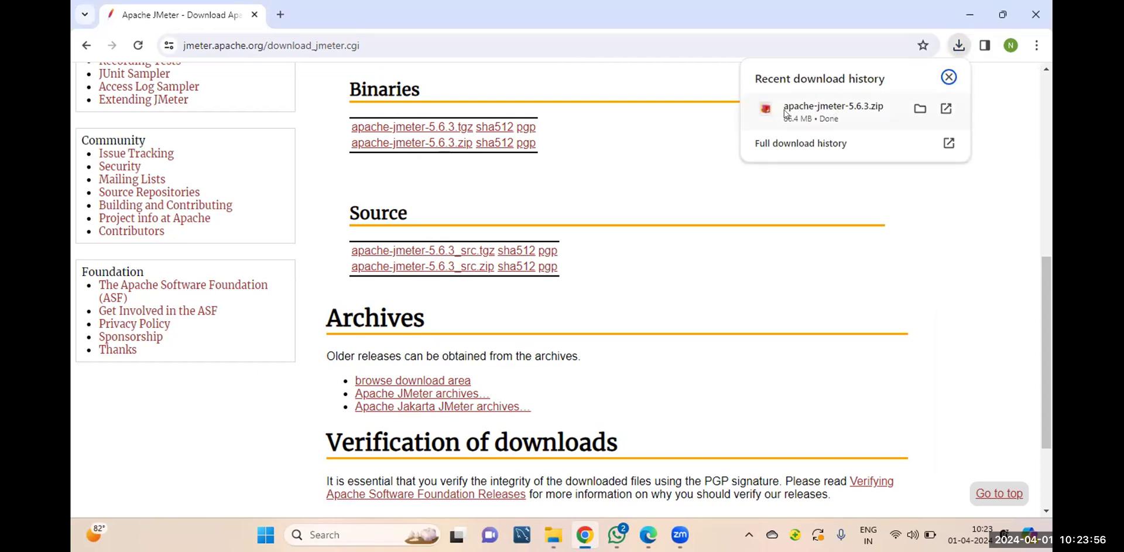
click(819, 111)
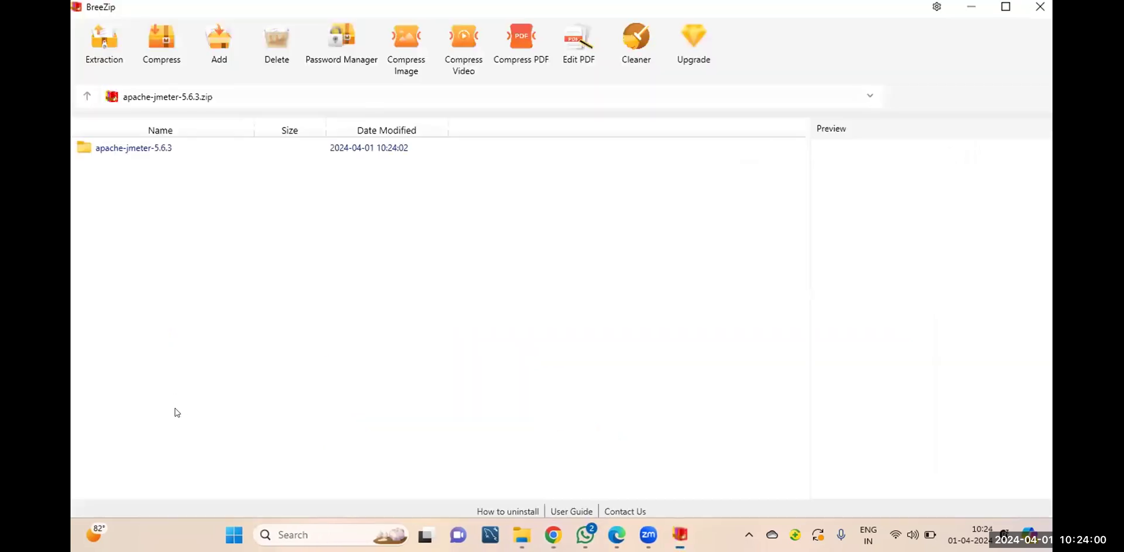
Delete the old apache-jmeter-5.6.3 folder from Local Disk (C:), then go to Downloads
click(522, 534)
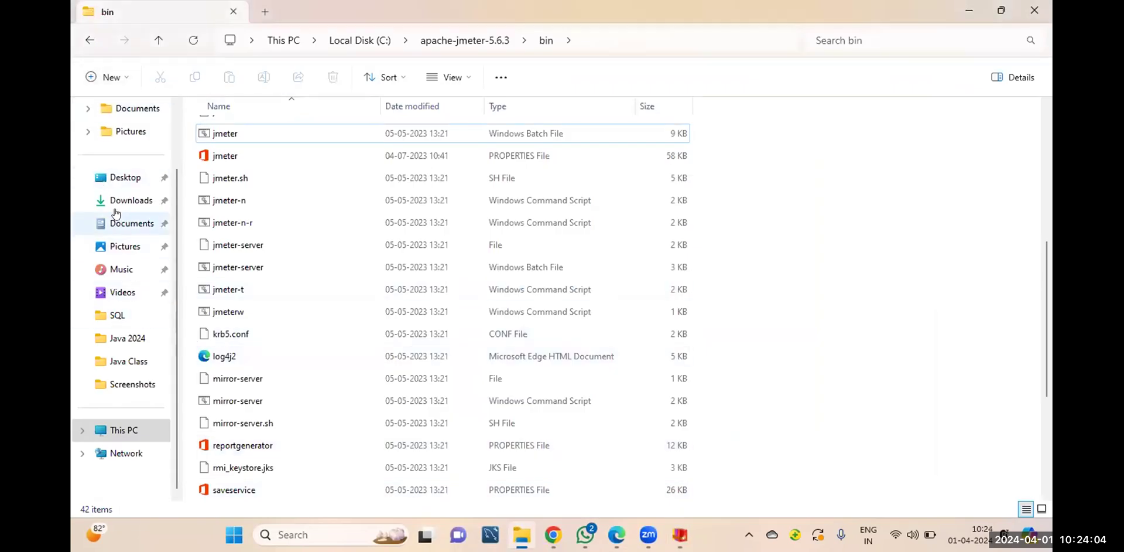
click(125, 429)
click(247, 143)
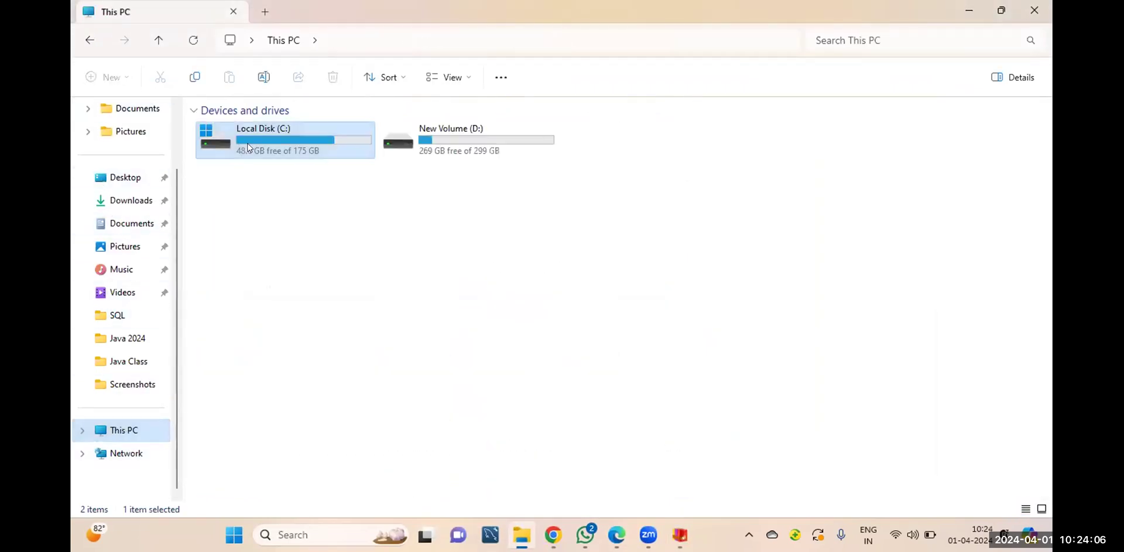
right_click(240, 131)
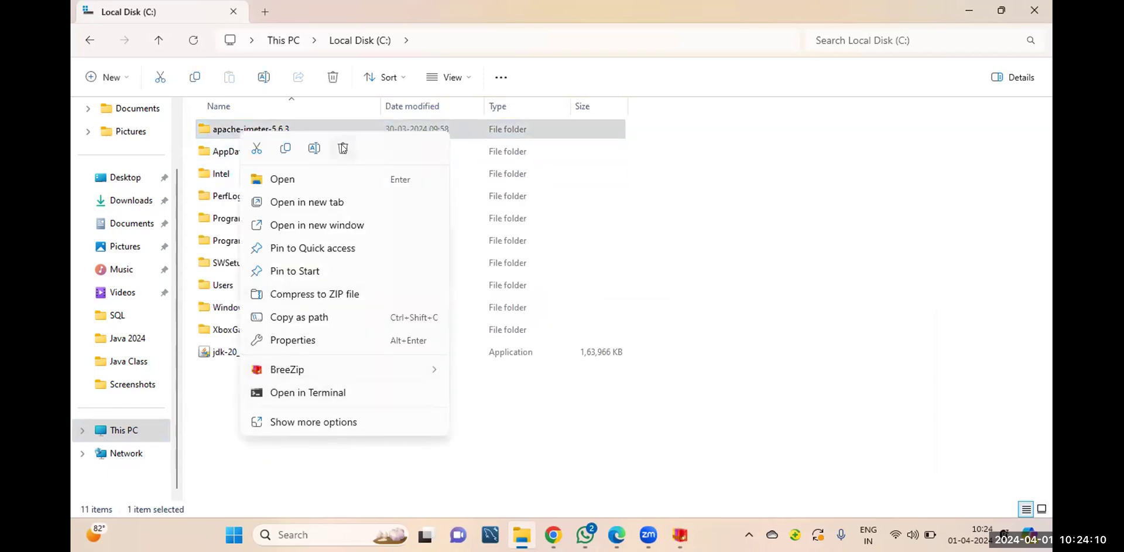
click(342, 146)
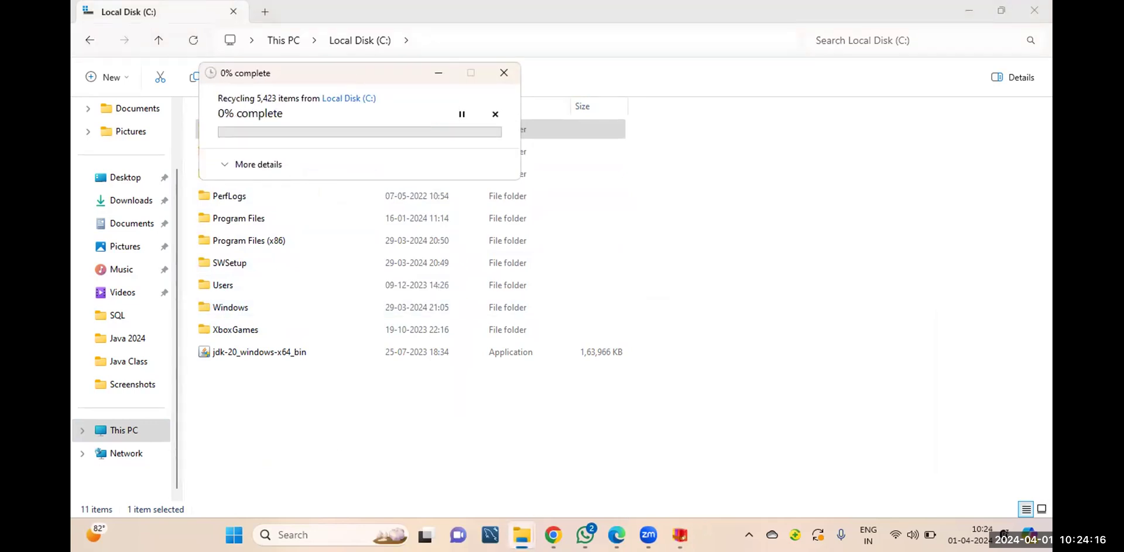
mouse_move(522, 534)
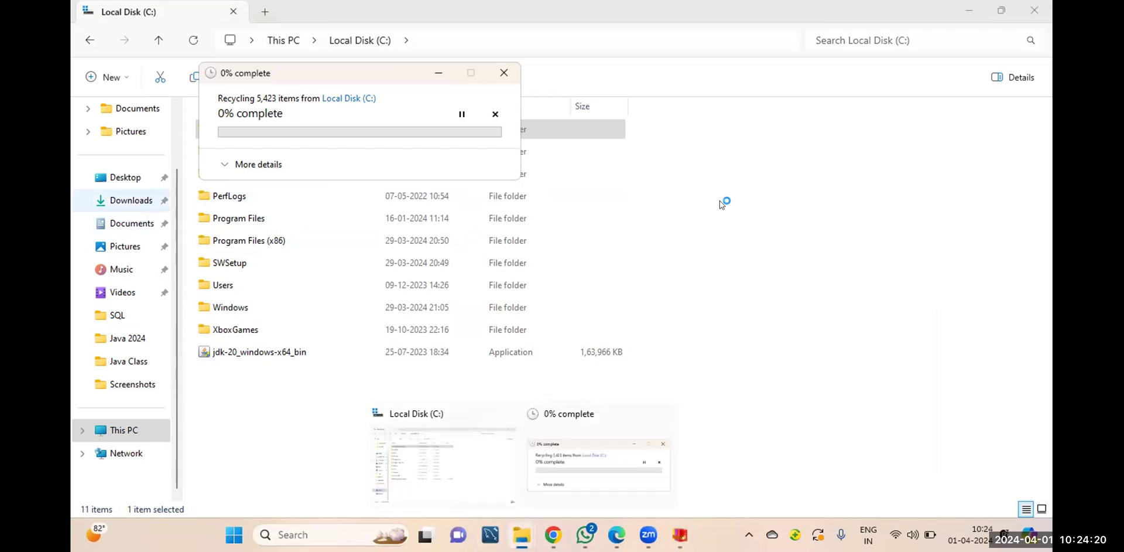
click(141, 208)
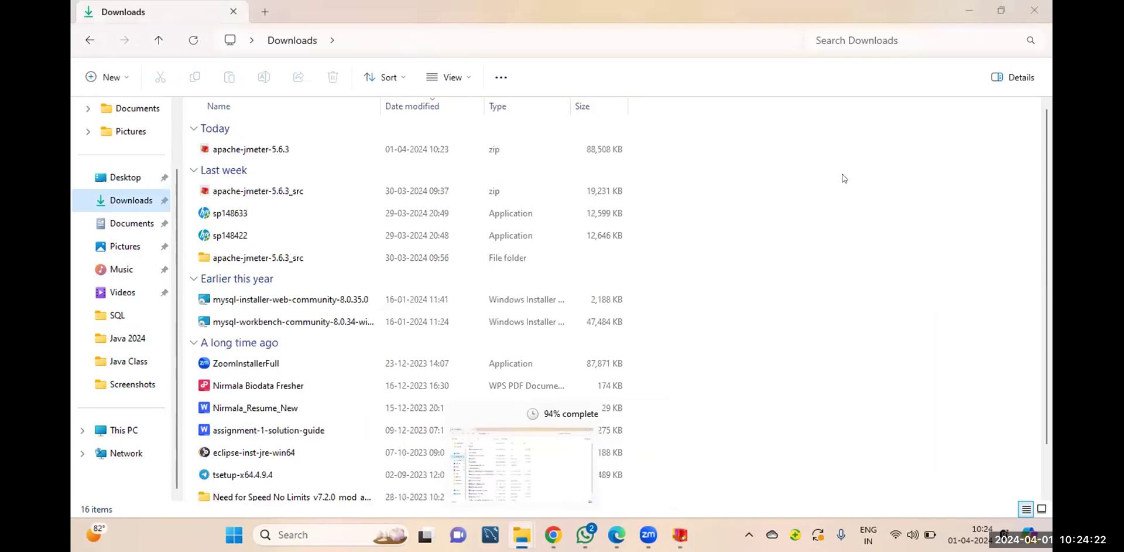
Paste the apache-jmeter-5.6.3 zip from Downloads into the C: root, granting administrator permission
click(259, 151)
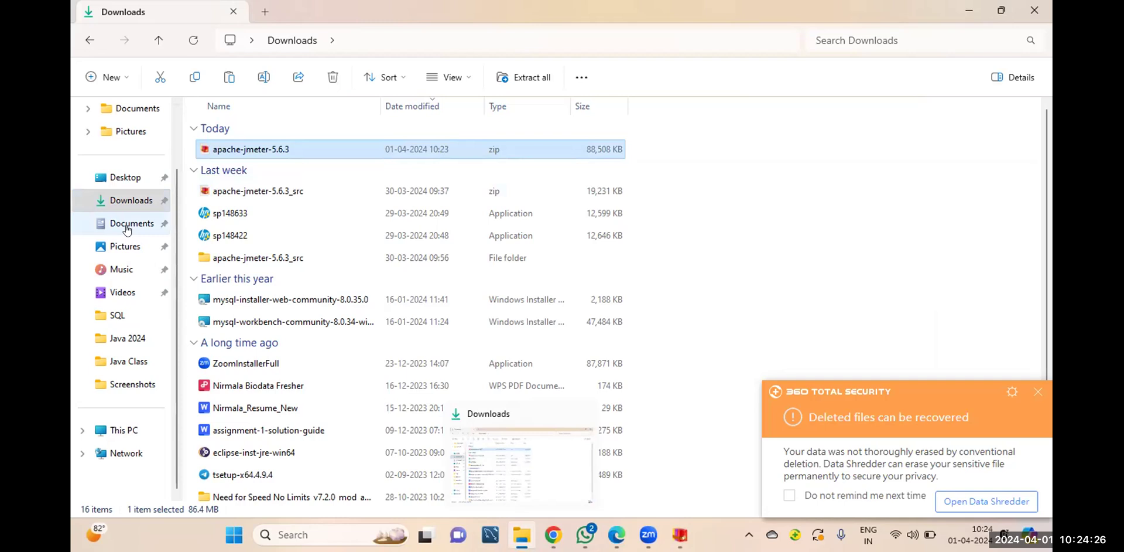
click(107, 433)
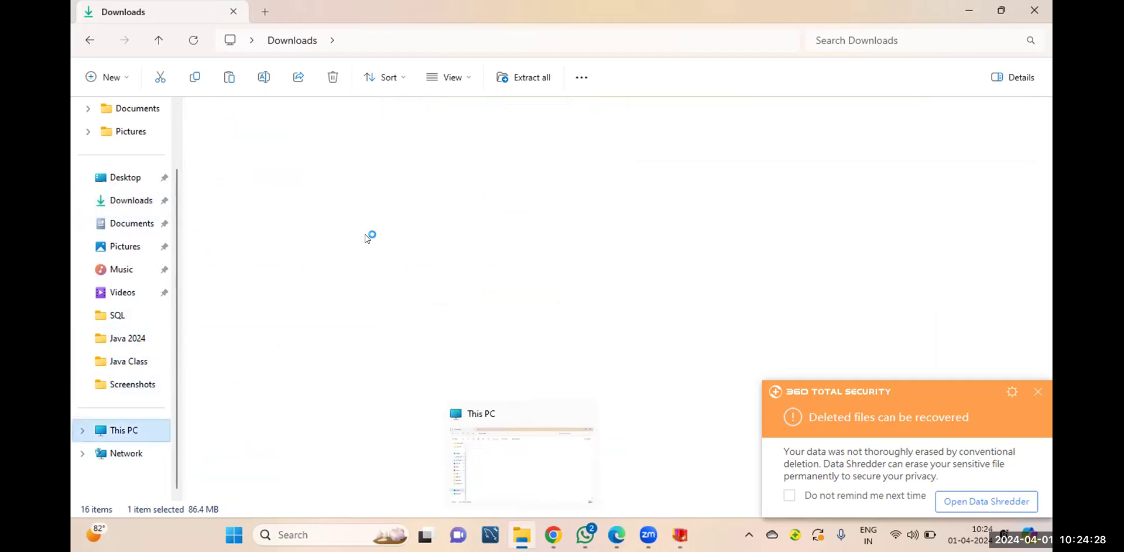
double_click(269, 146)
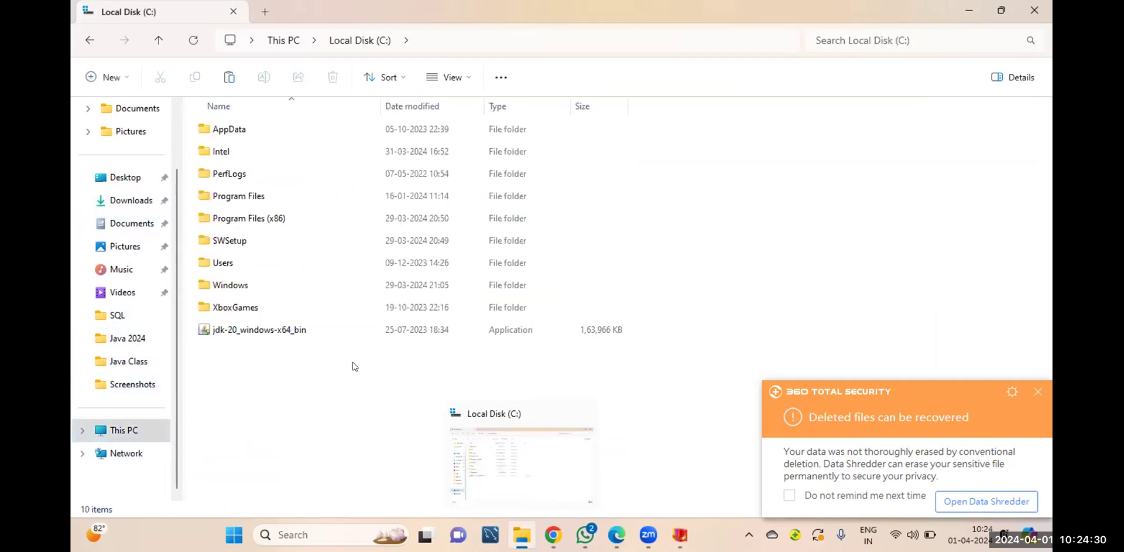
key(ctrl+v)
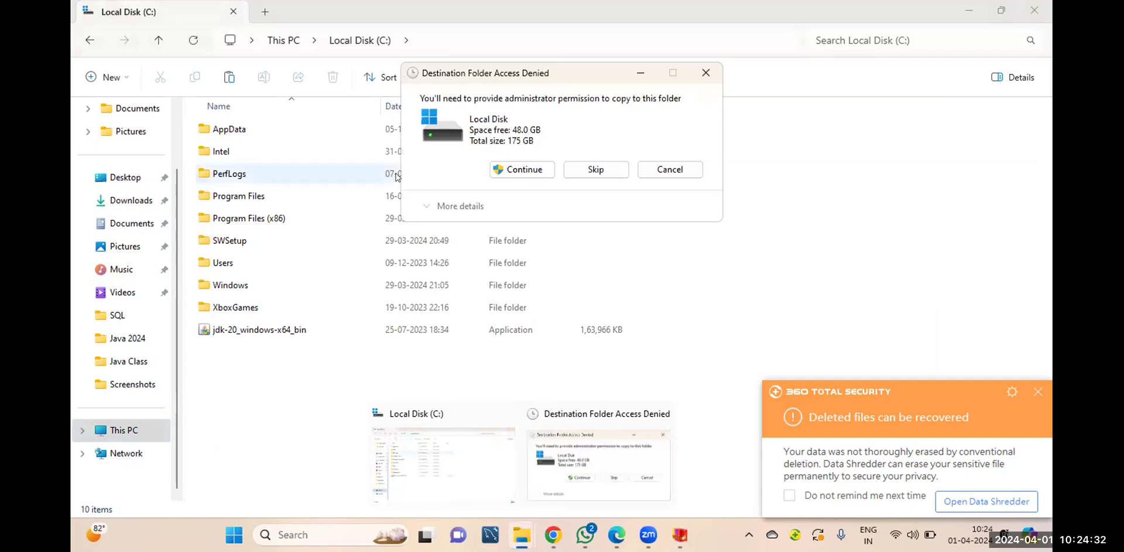
click(517, 170)
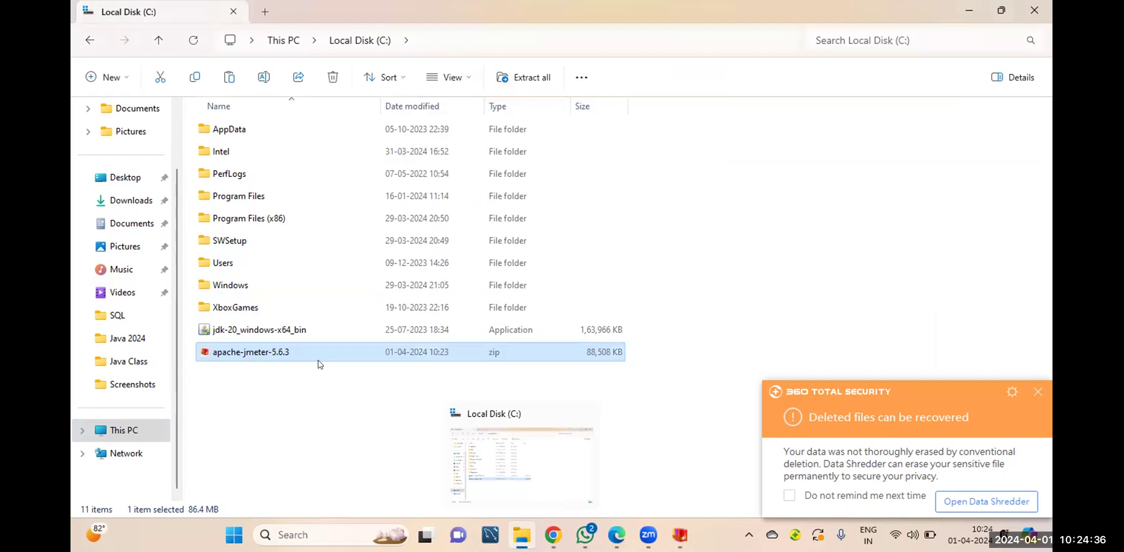
Extract the zip into C:\apache-jmeter-5.6.3 and close the 360 Total Security notification
right_click(260, 353)
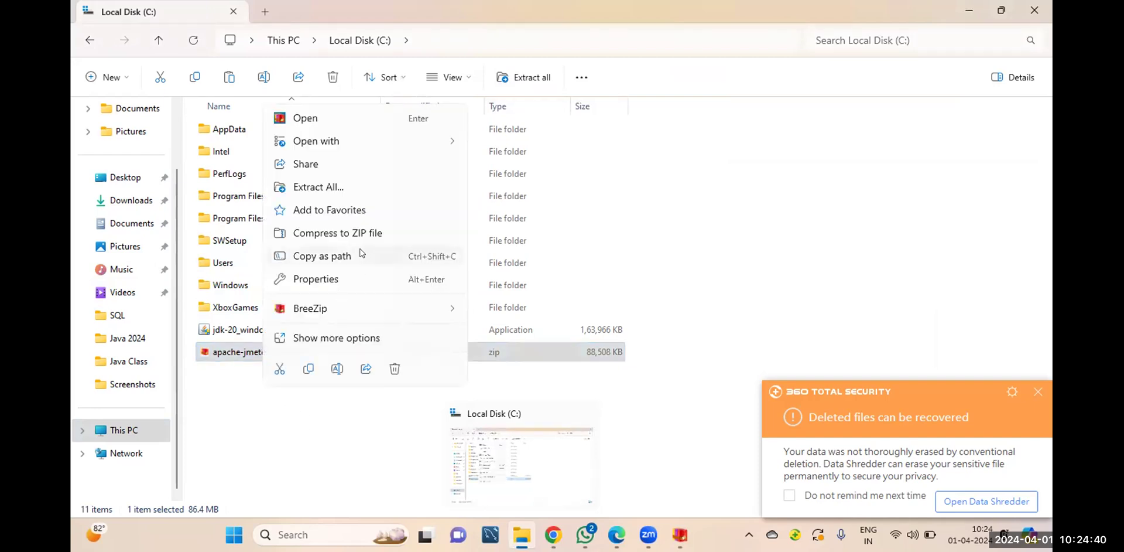
click(331, 188)
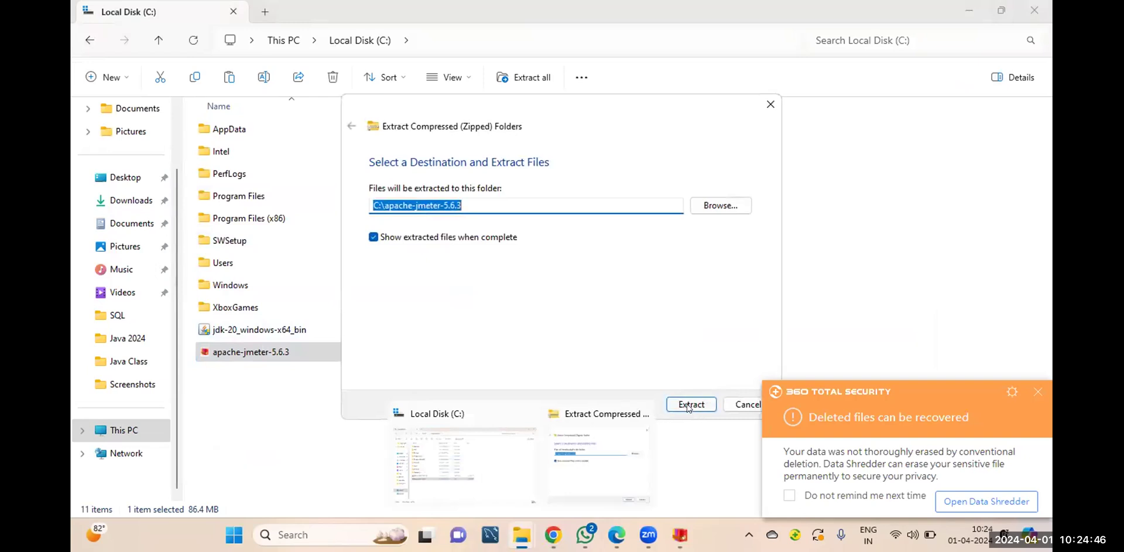
click(689, 405)
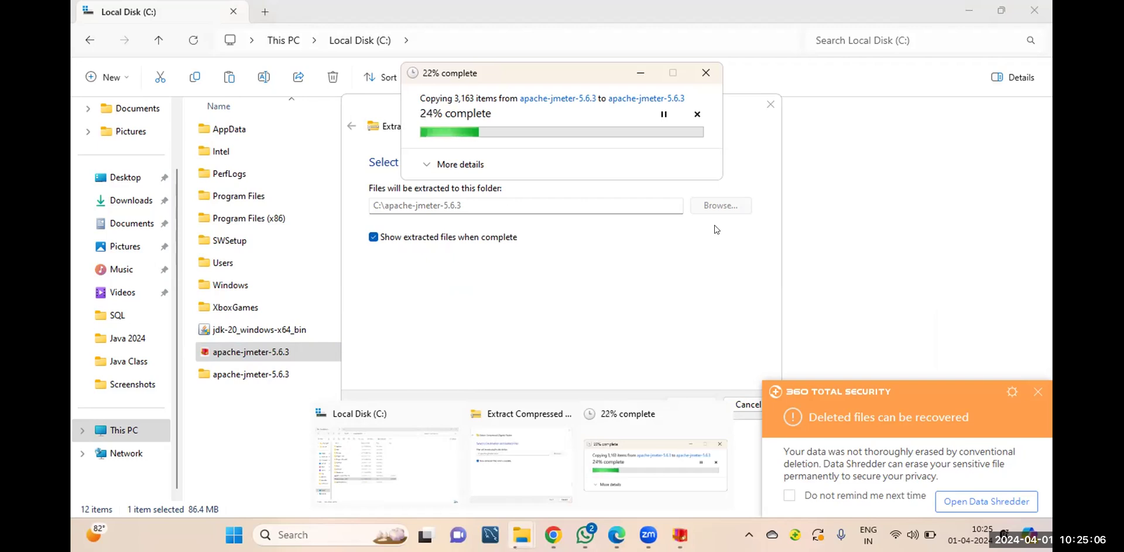
click(1038, 391)
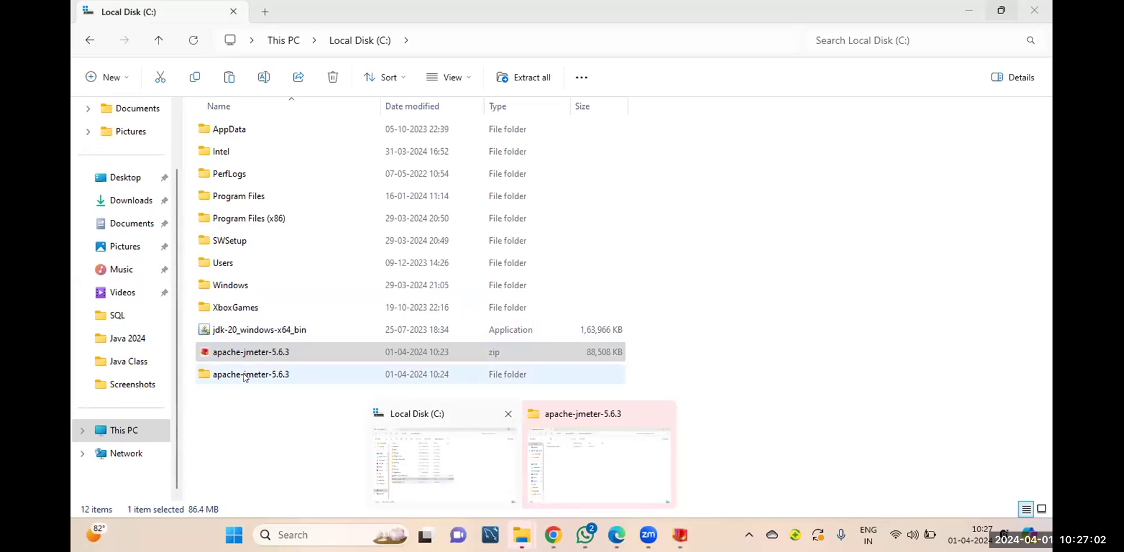
Close both old Explorer windows and open Local Disk (C:) in a new one
click(663, 412)
click(583, 417)
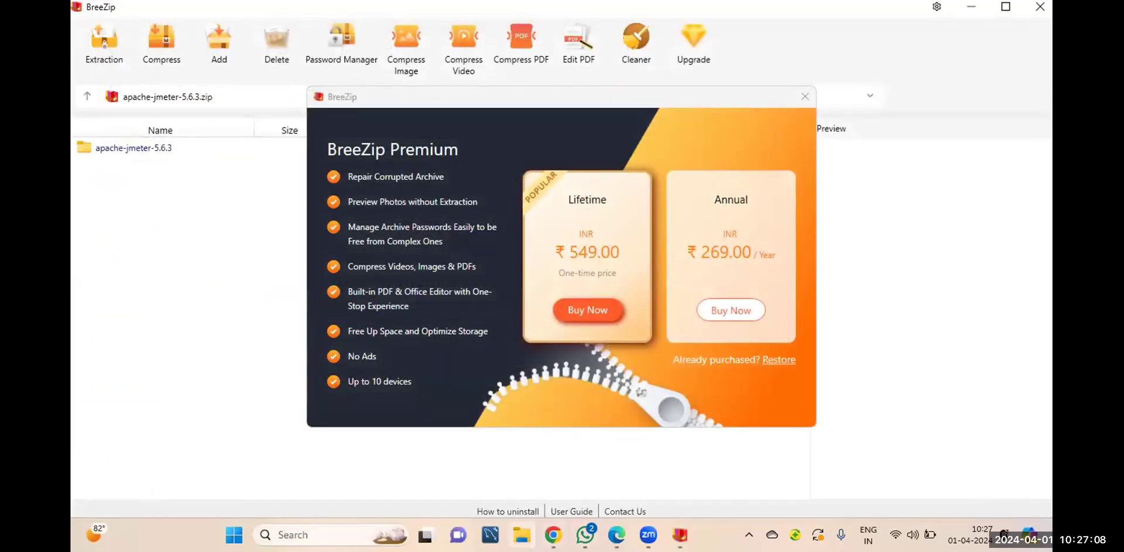
click(522, 533)
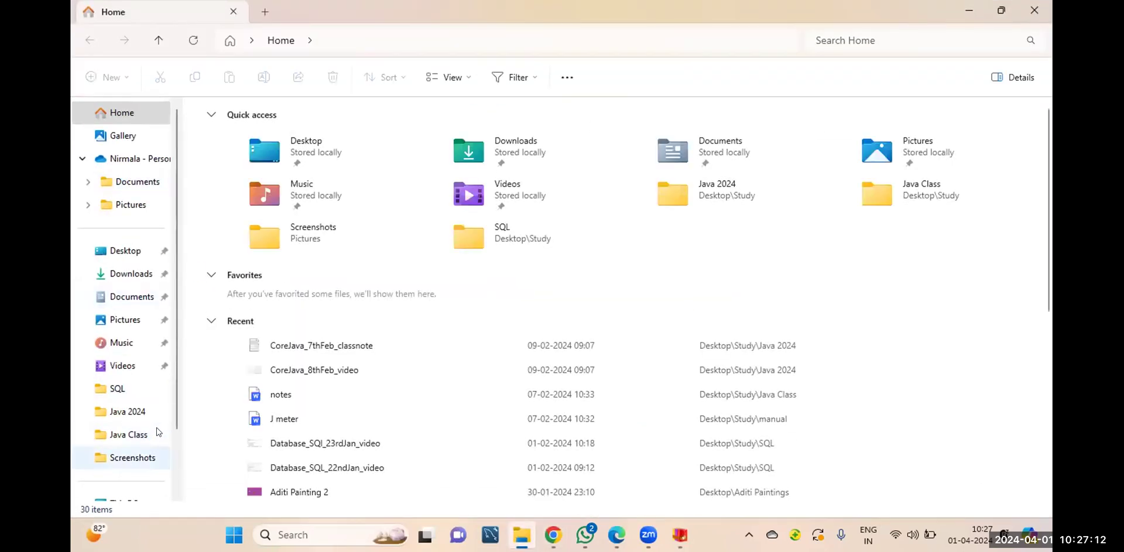
scroll(167, 459, down, 2)
click(122, 431)
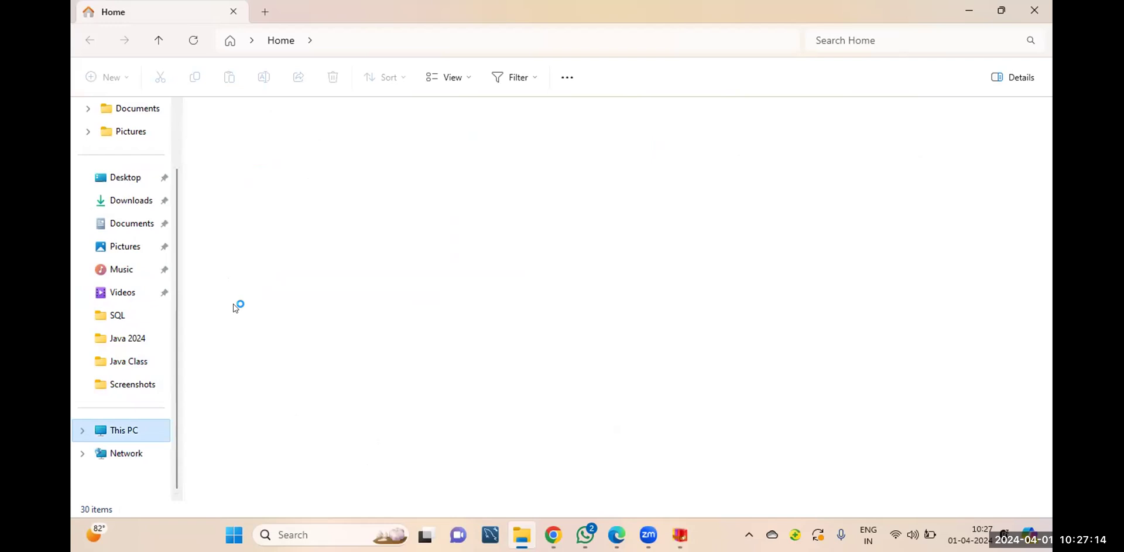
key(Return)
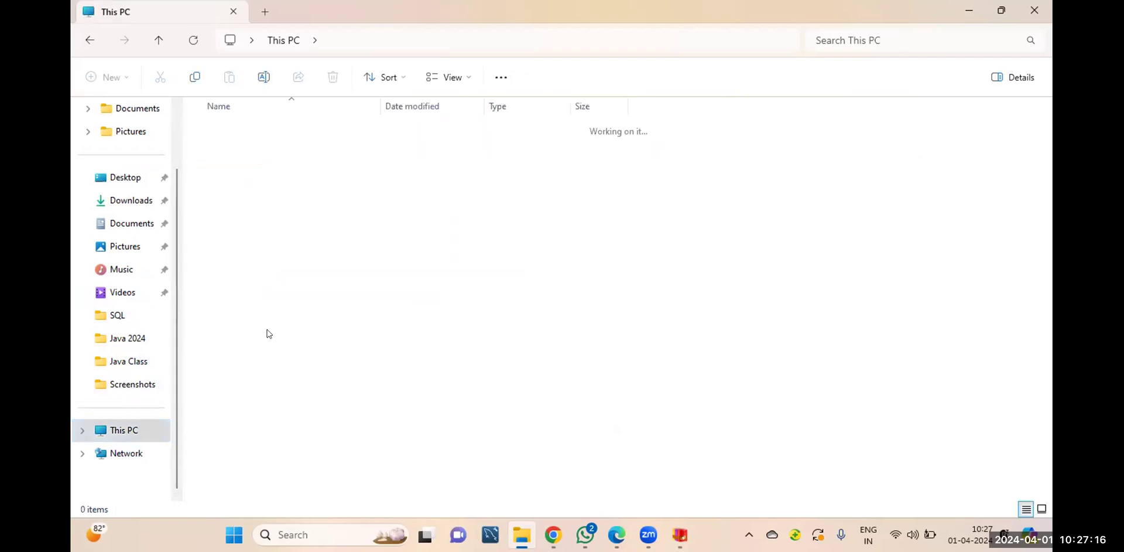
Go into apache-jmeter-5.6.3\apache-jmeter-5.6.3\bin and select jmeter.bat
click(267, 130)
right_click(268, 130)
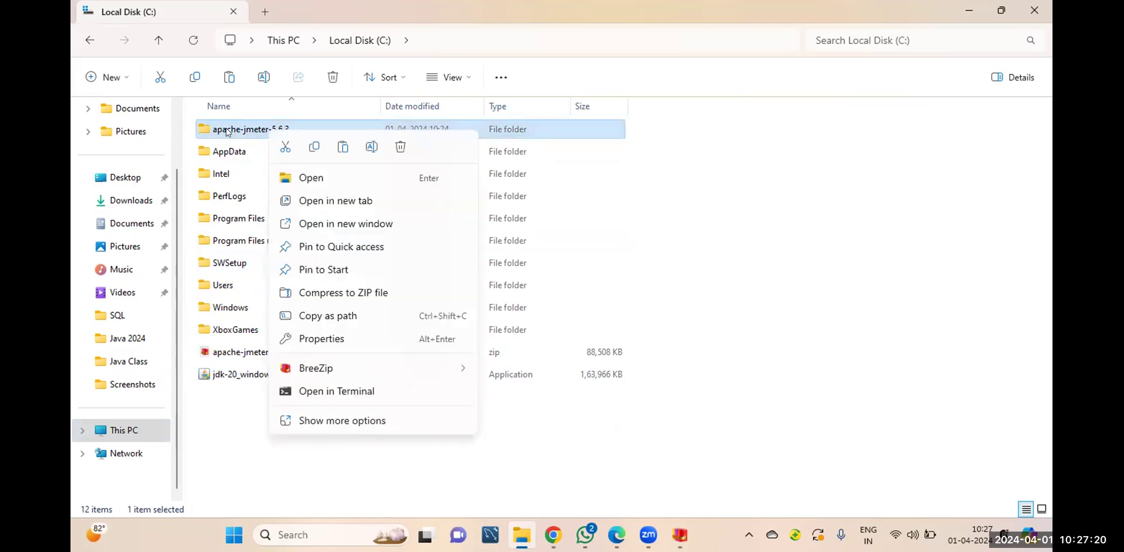
click(314, 175)
double_click(268, 130)
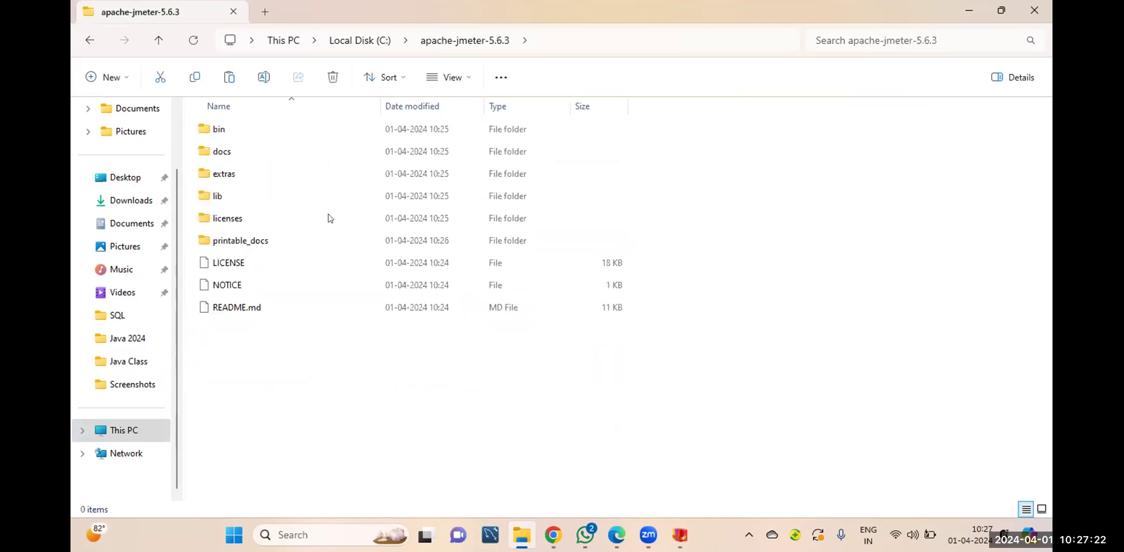
double_click(221, 130)
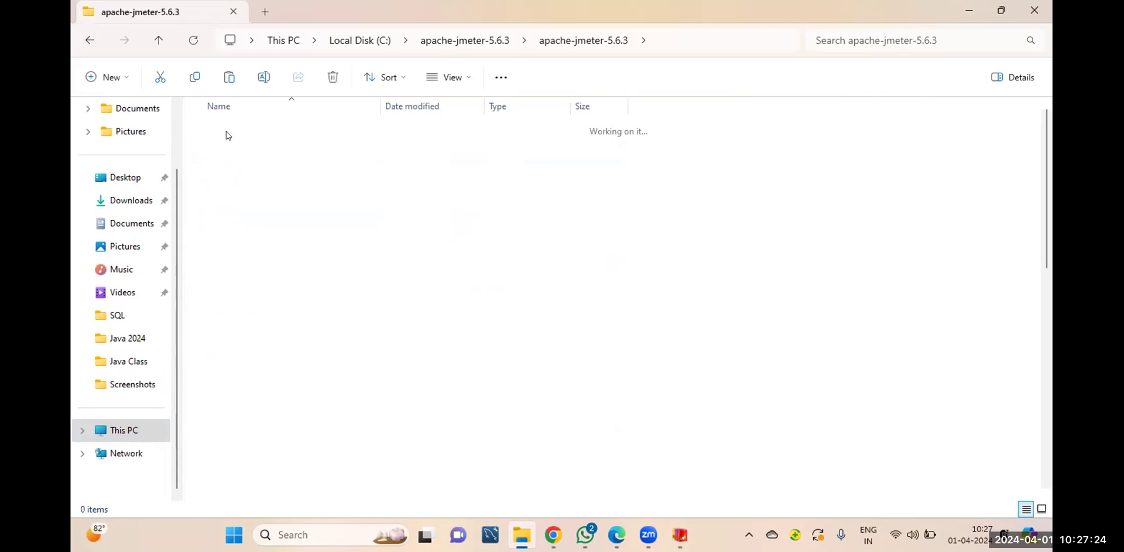
scroll(346, 266, down, 2)
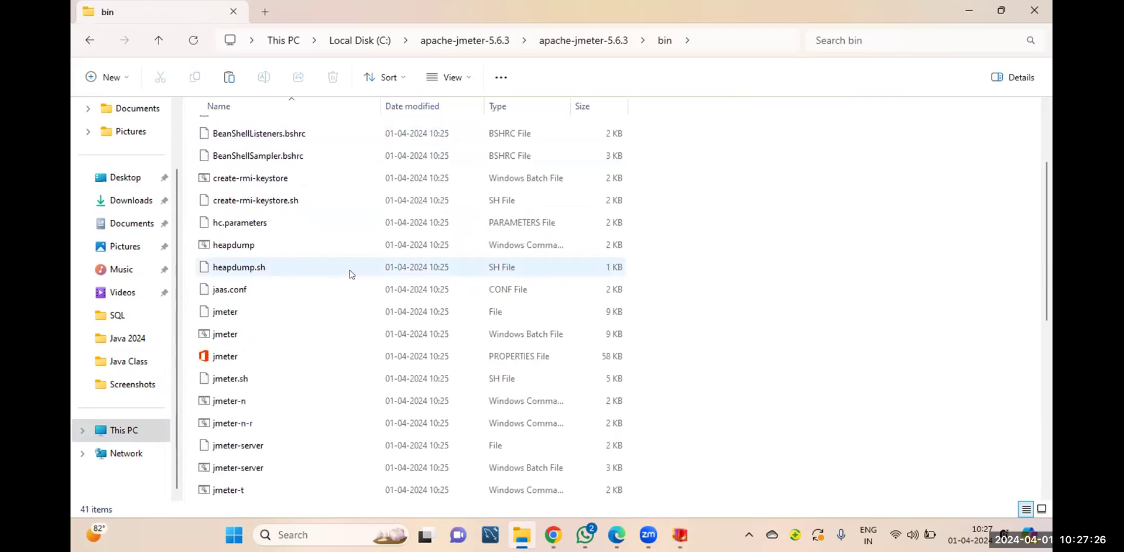
scroll(350, 274, down, 1)
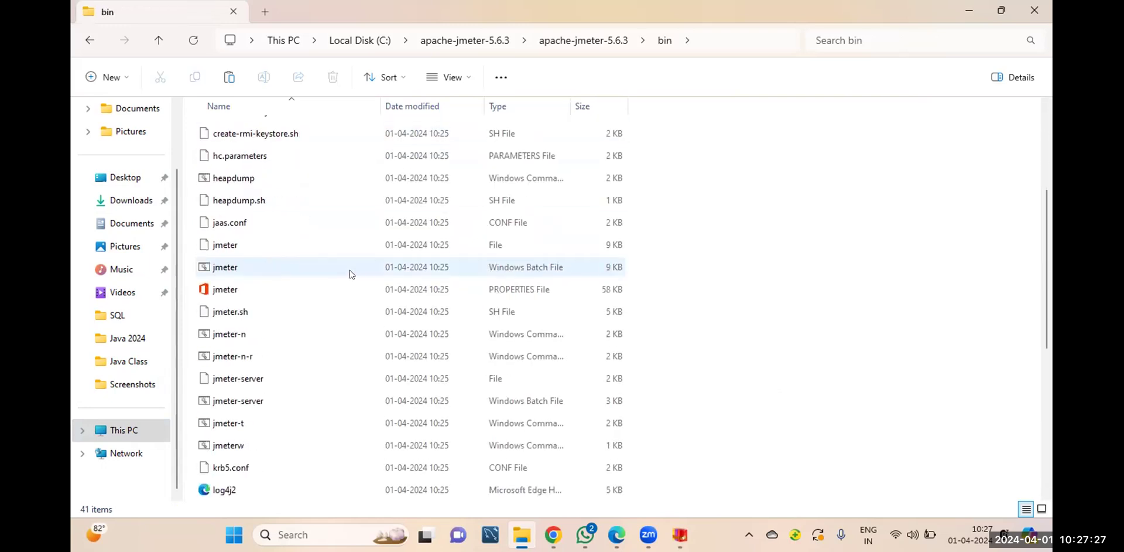
click(258, 268)
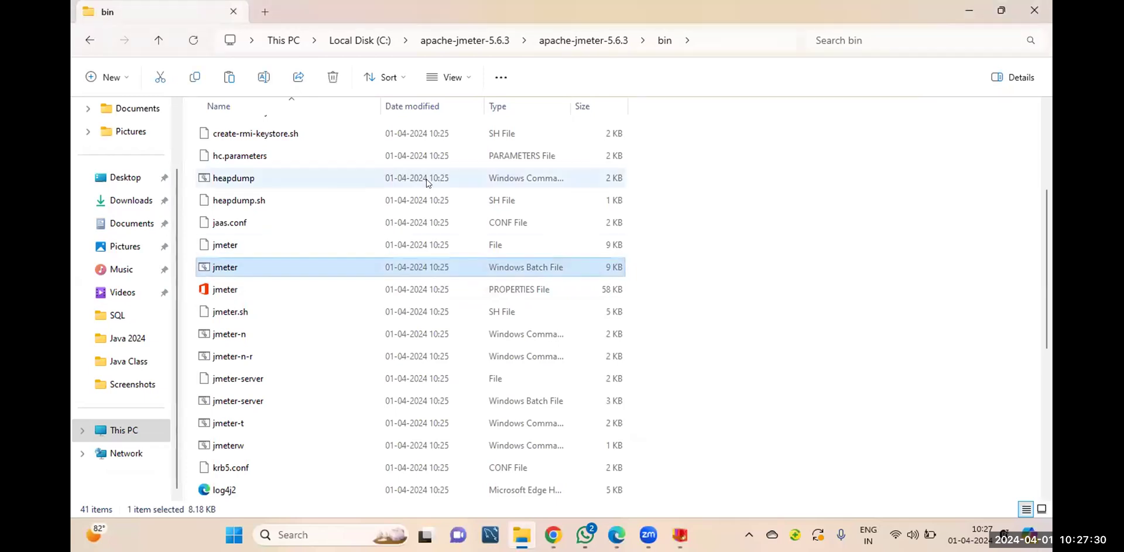
Launch JMeter 5.6.3 from jmeter.bat, then minimize it and close its cmd console
key(Return)
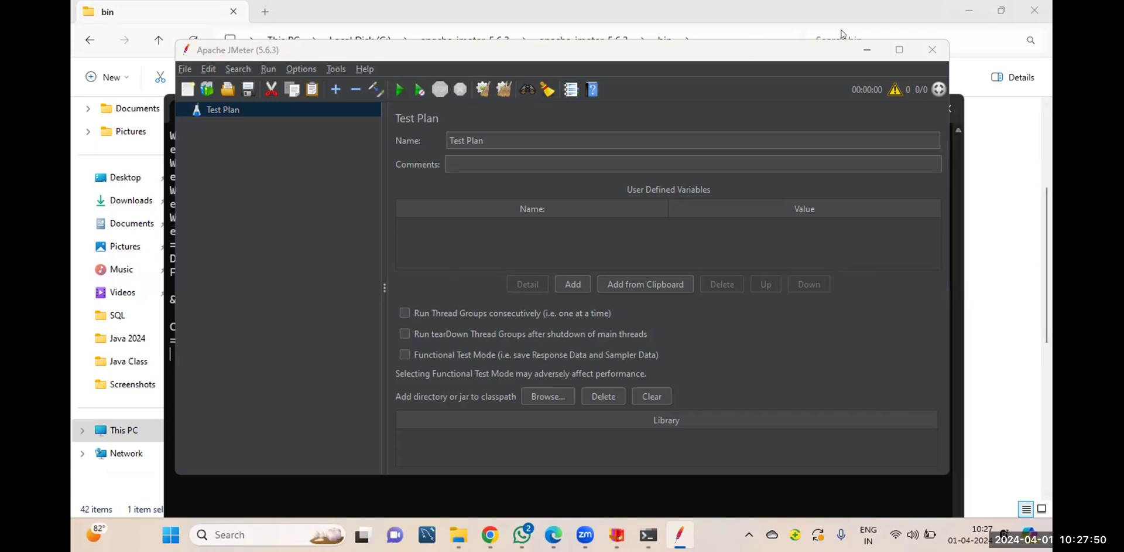
click(866, 51)
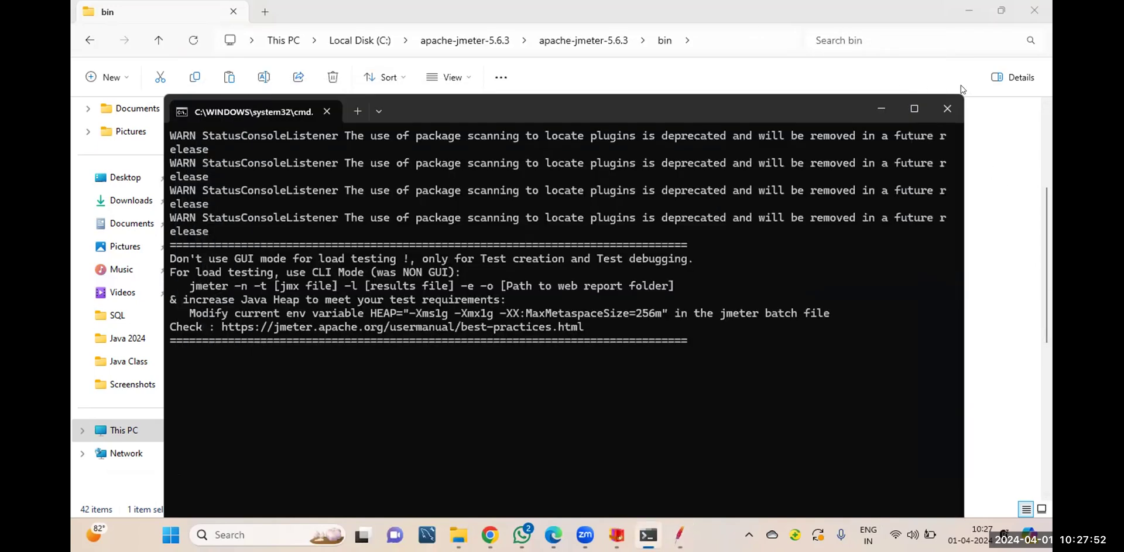
click(948, 108)
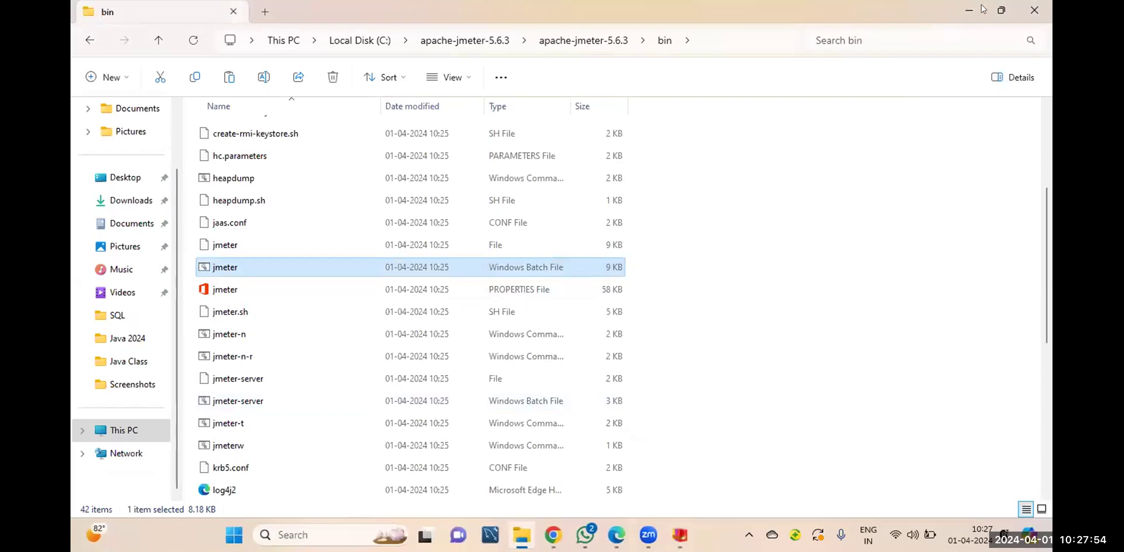
click(1041, 59)
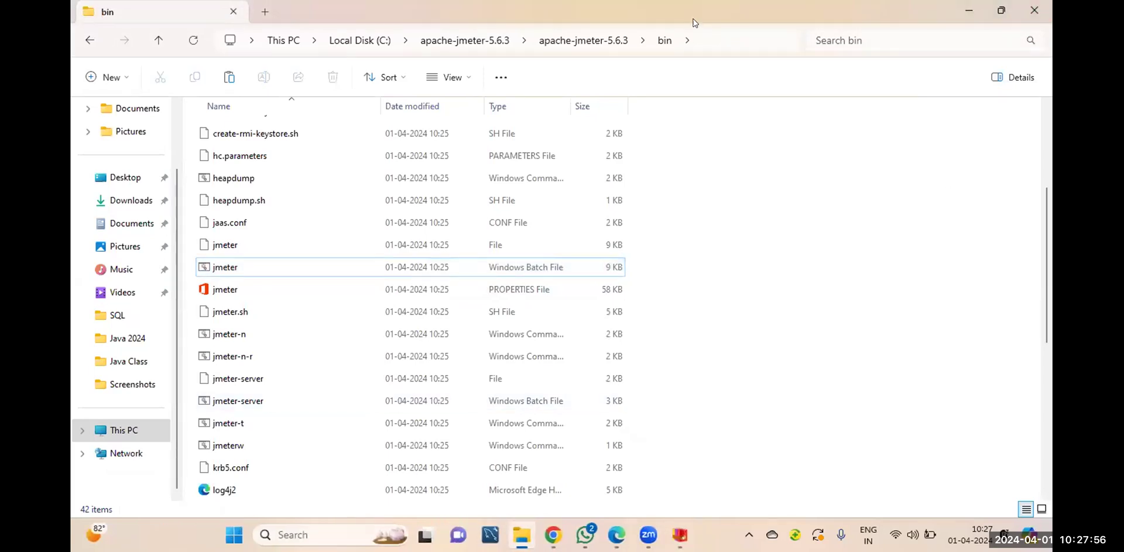
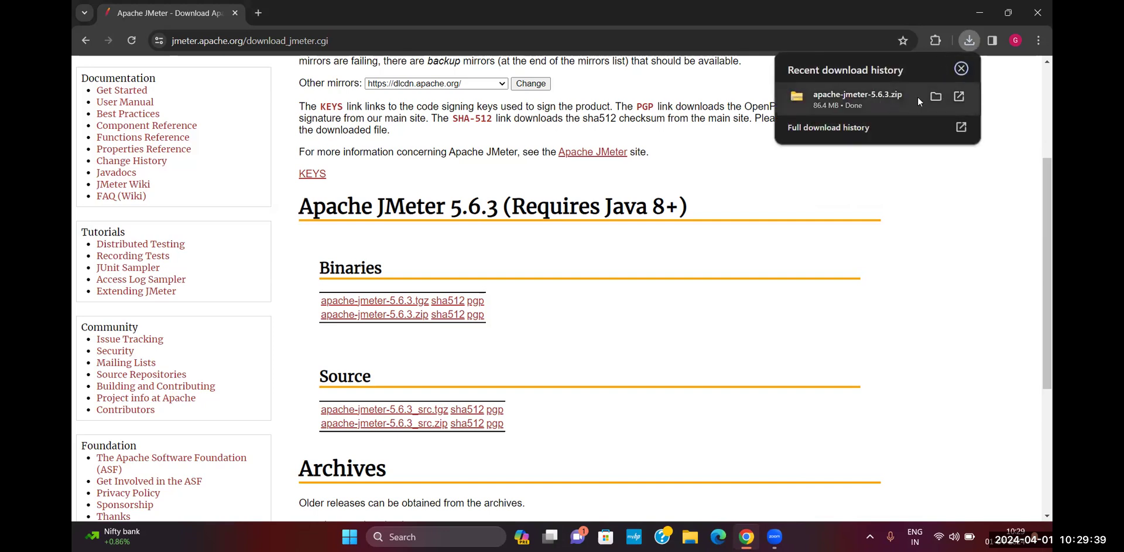
click(958, 96)
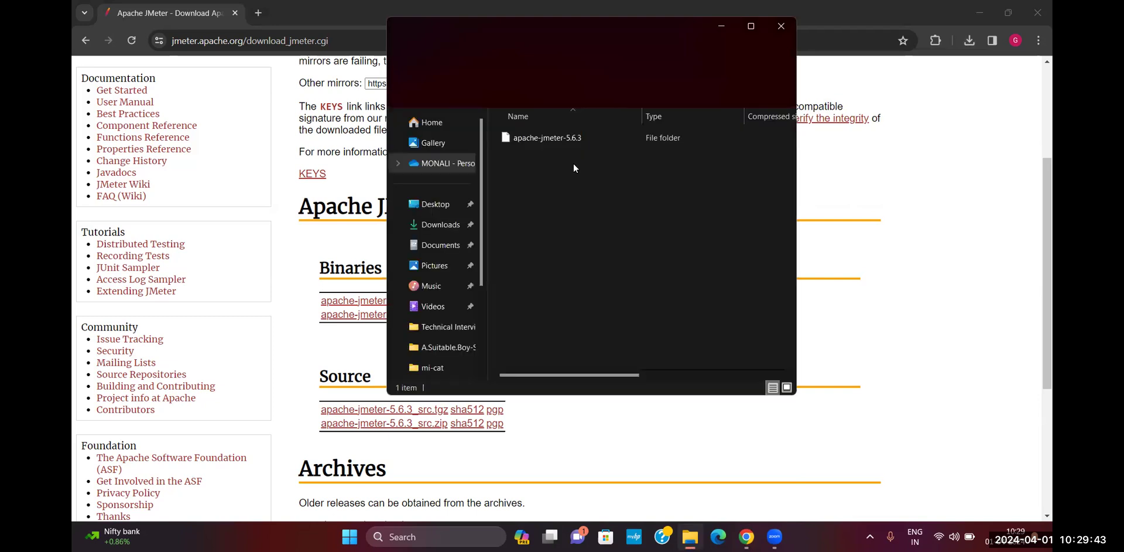
click(564, 141)
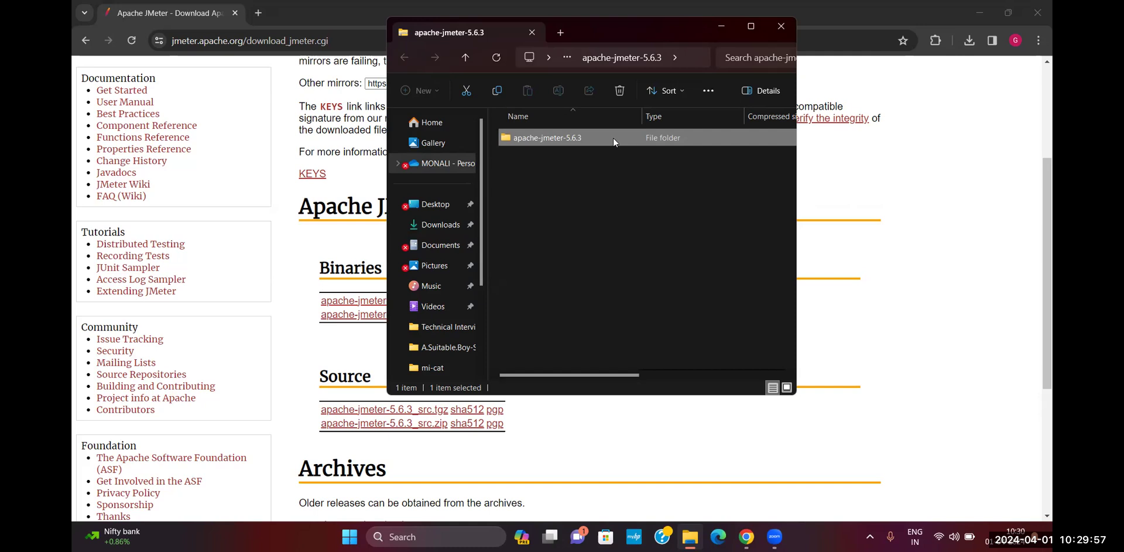
click(865, 58)
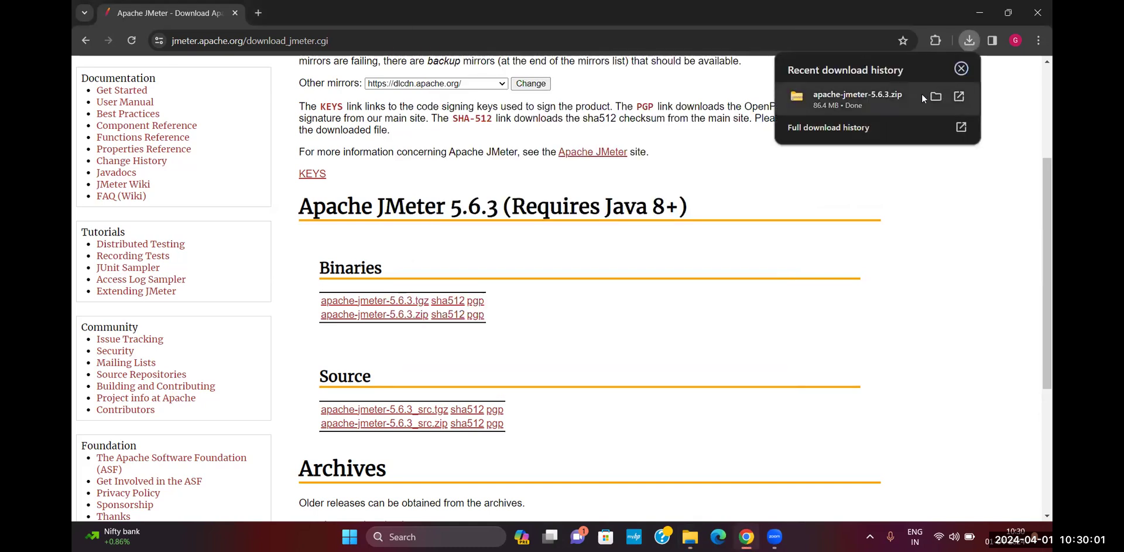
click(936, 98)
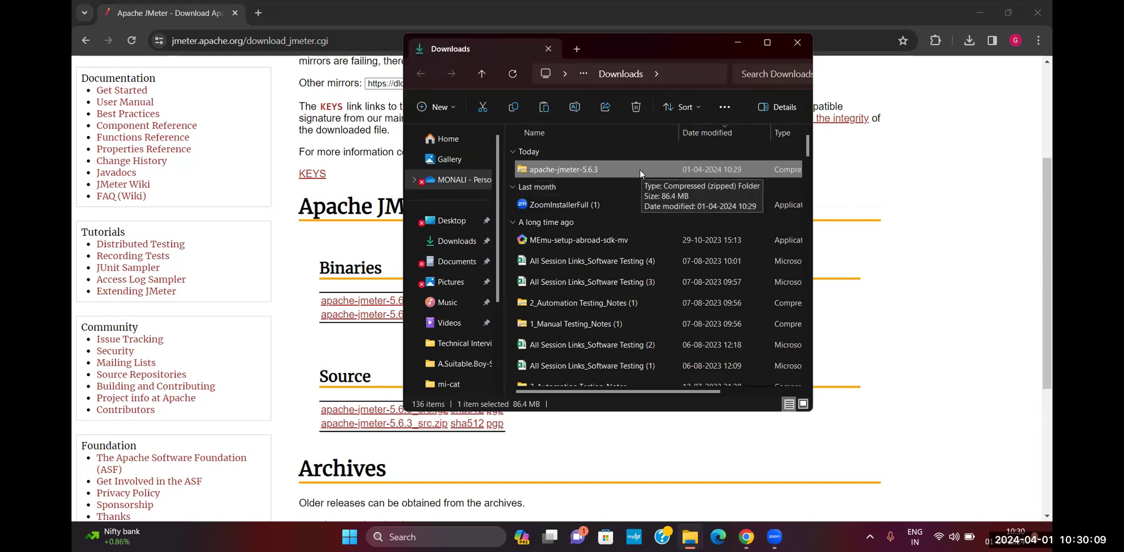
Cut the apache-jmeter-5.6.3 zip from Downloads, keeping its original name
key(F2)
key(Escape)
key(F2)
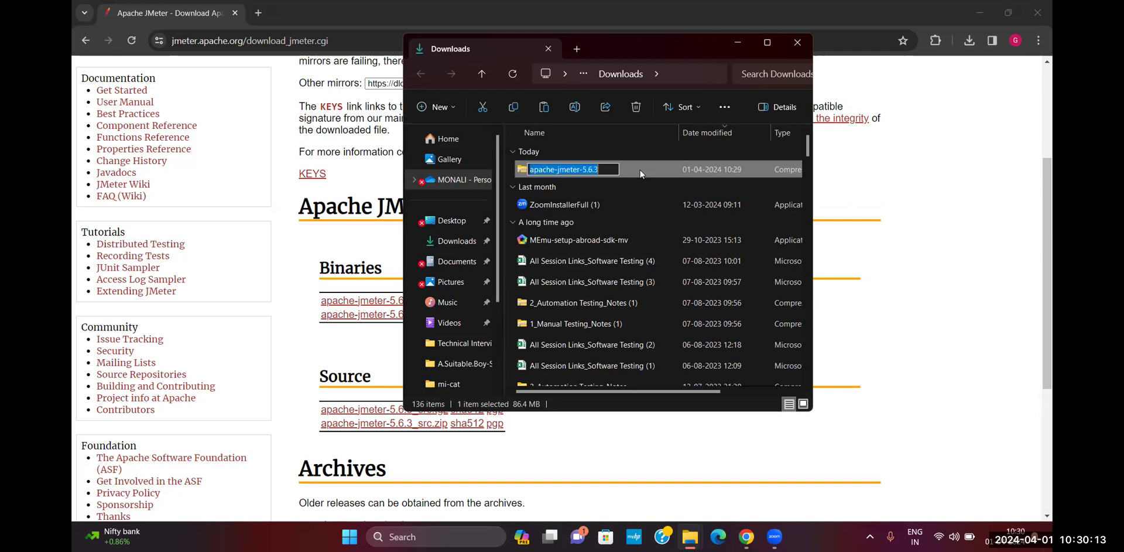
key(Escape)
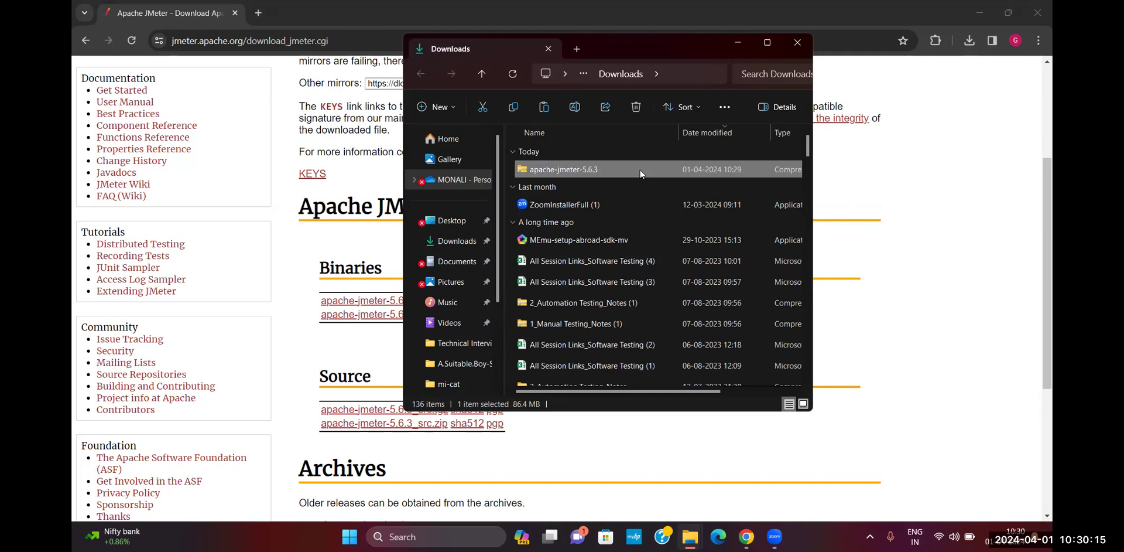
right_click(640, 169)
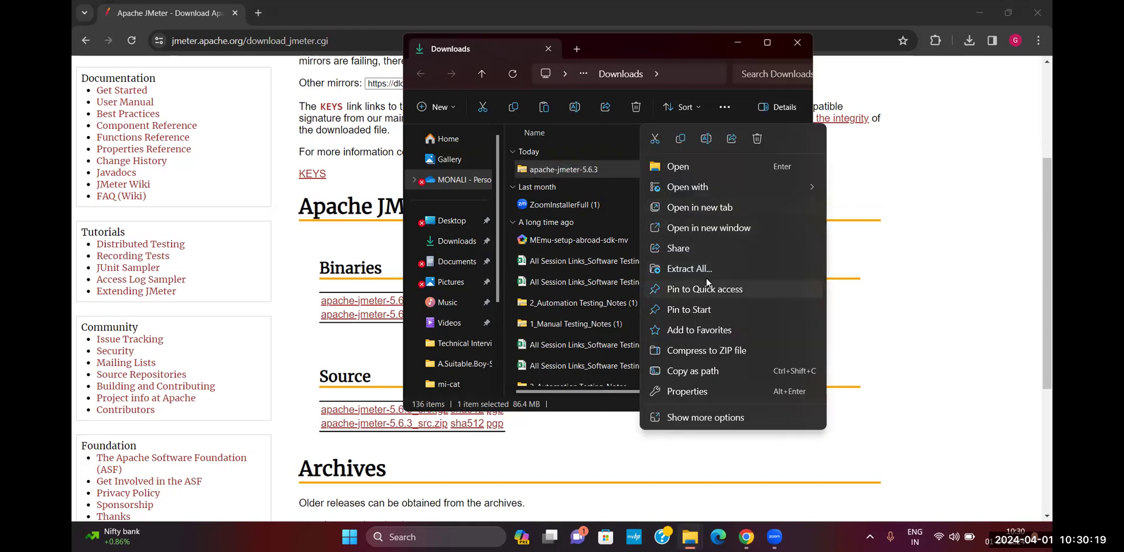
mouse_move(751, 187)
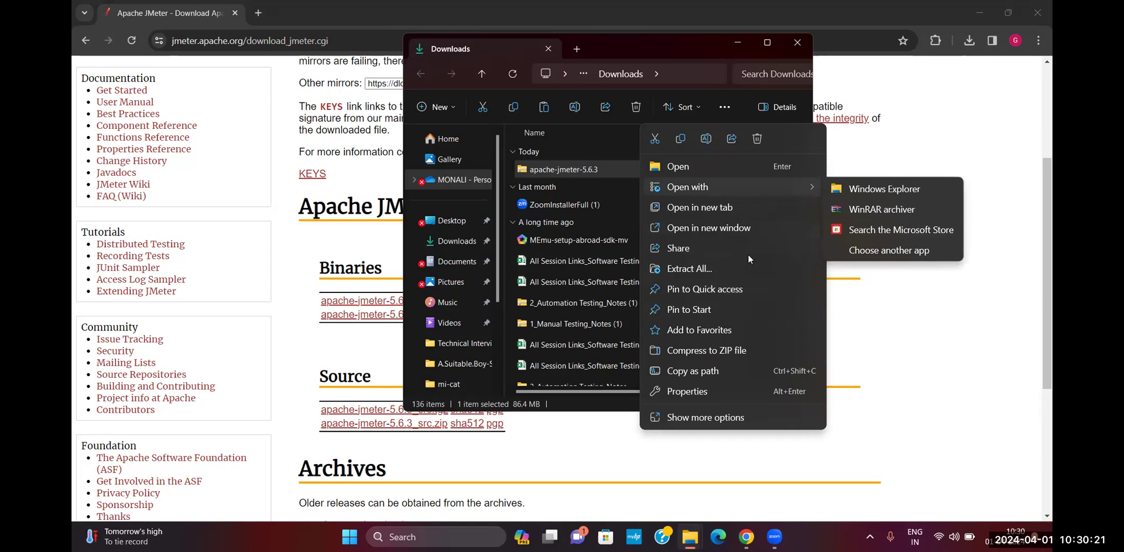
click(716, 418)
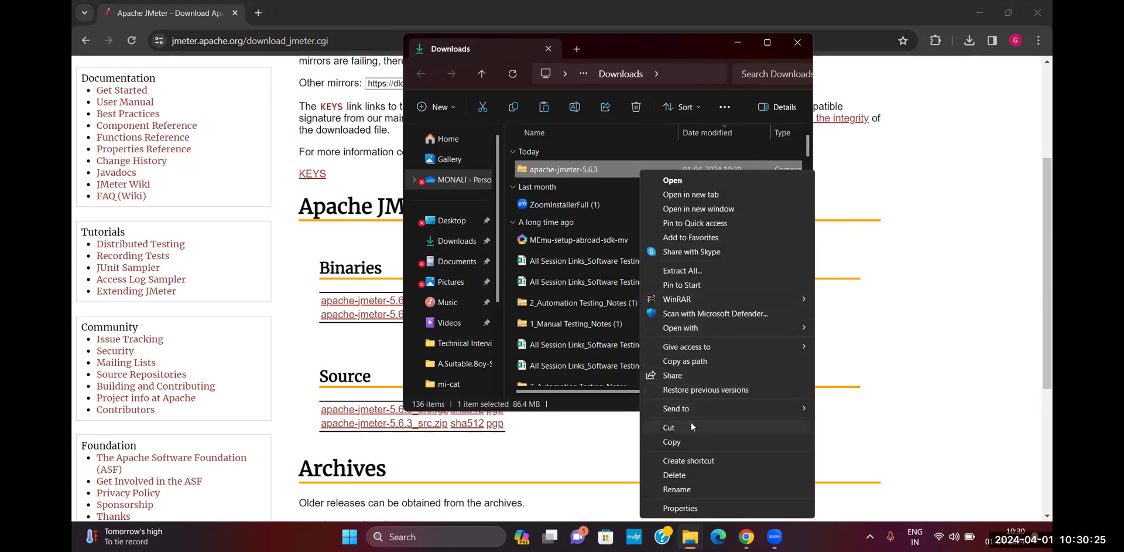
click(687, 427)
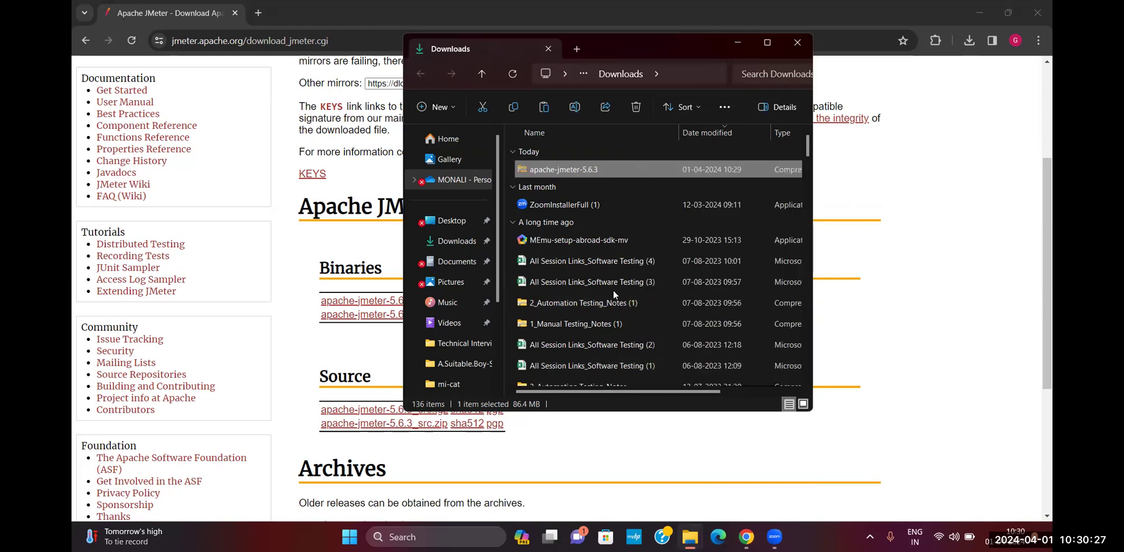
scroll(462, 246, down, 2)
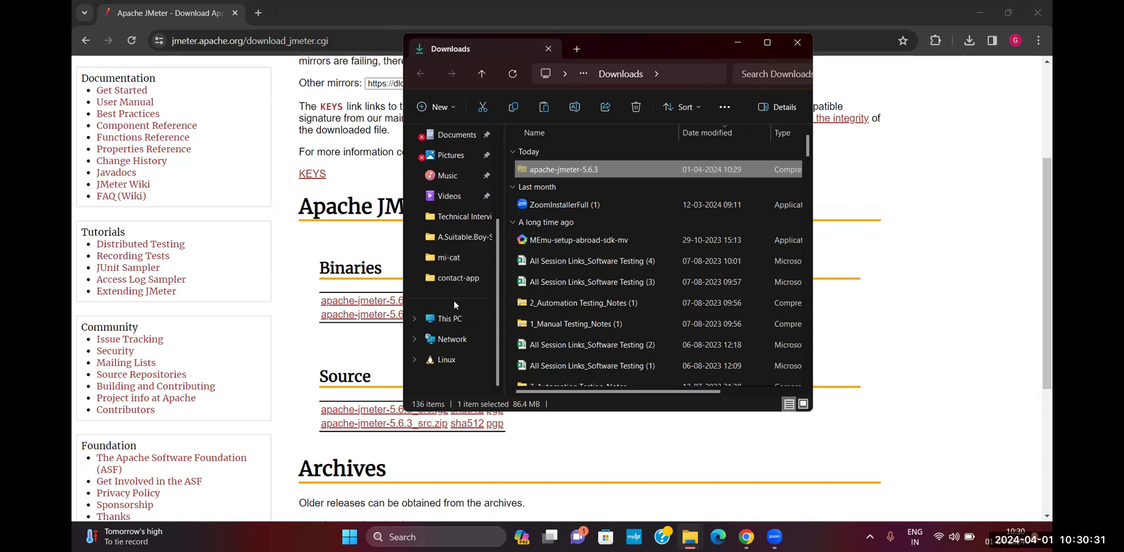
Paste the JMeter zip into Windows (C:), approving the administrator permission prompt
click(450, 319)
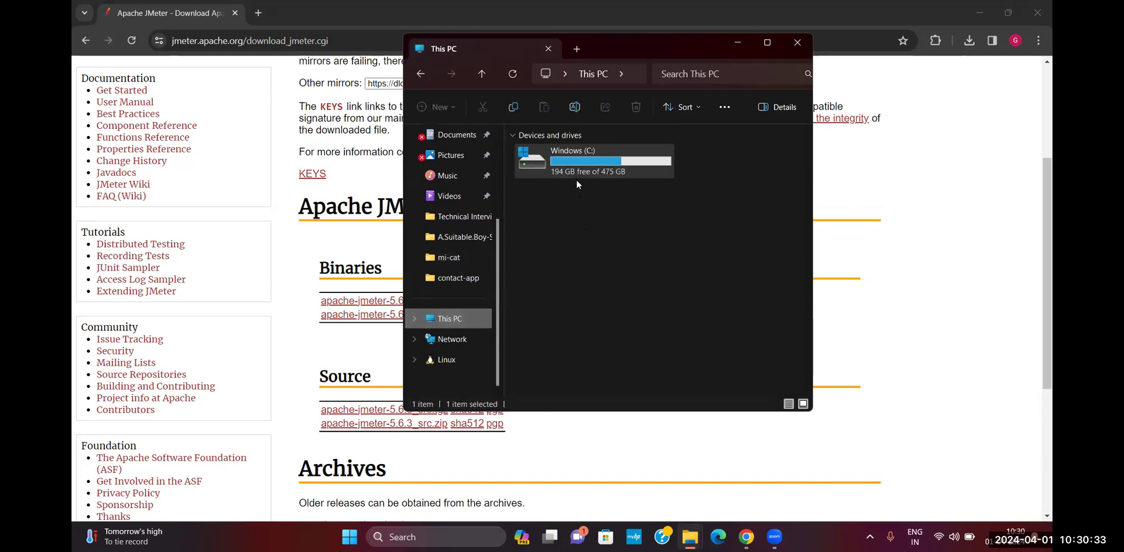
double_click(579, 171)
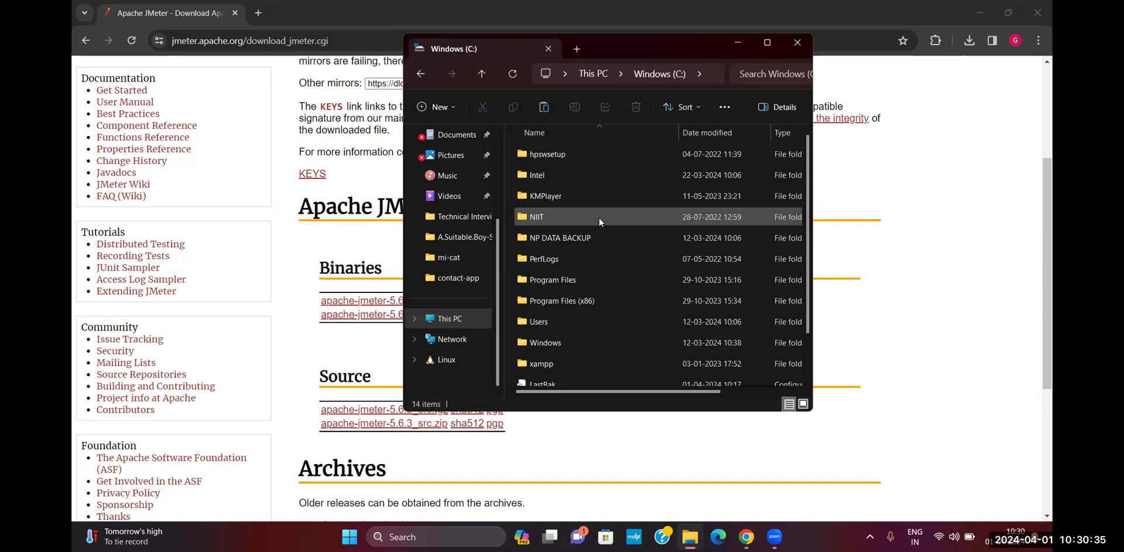
key(ctrl+v)
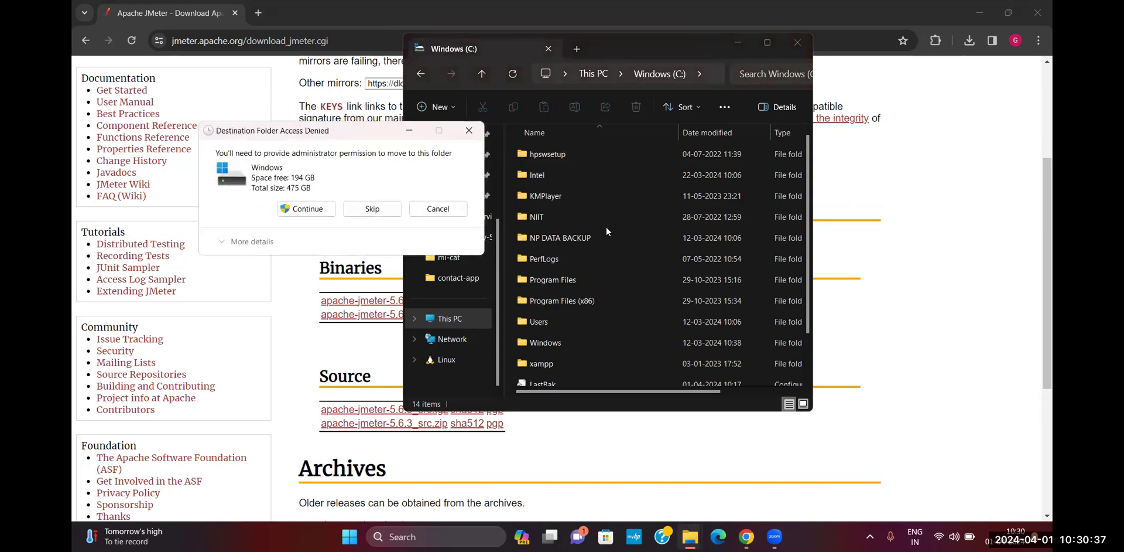
click(314, 208)
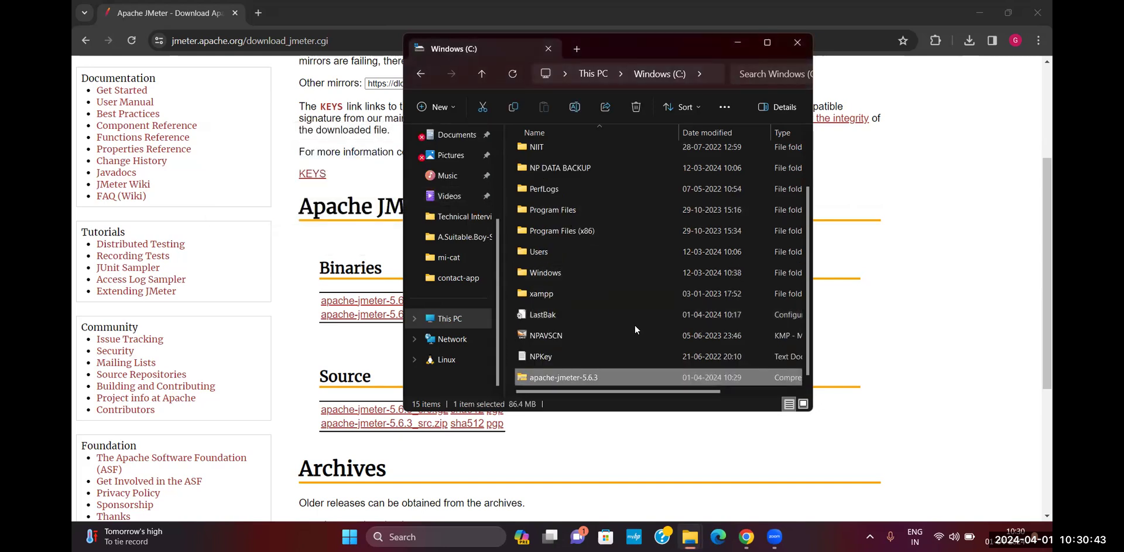
right_click(628, 376)
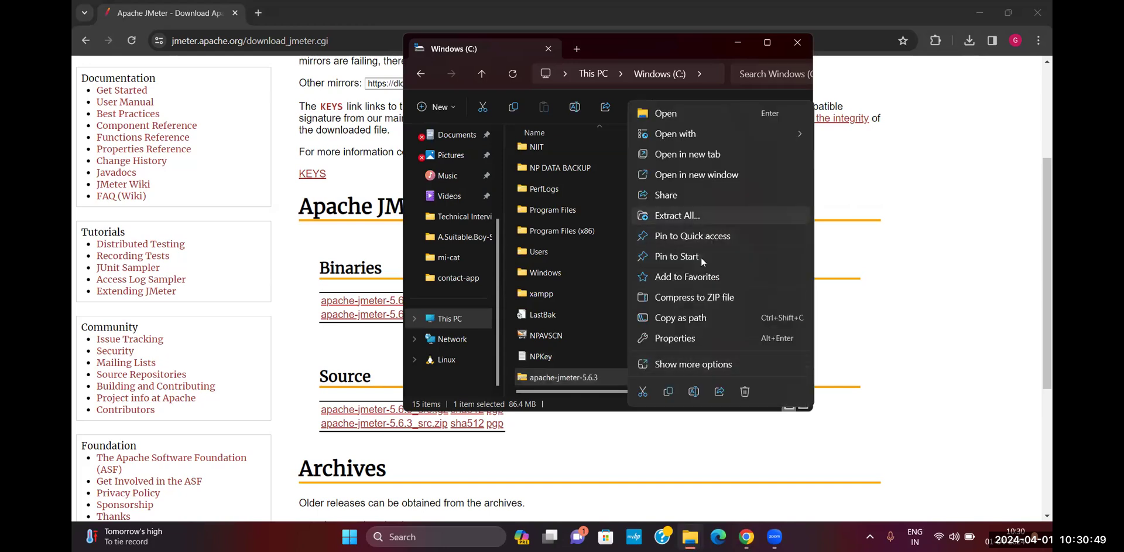
Extract All the JMeter zip to C:\apache-jmeter-5.6.3
click(697, 218)
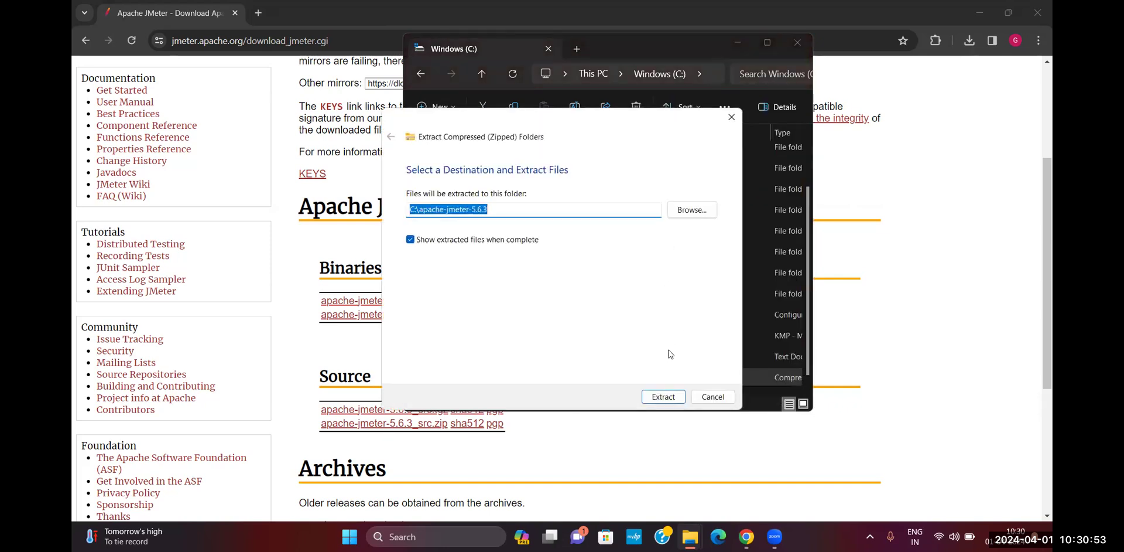
click(659, 395)
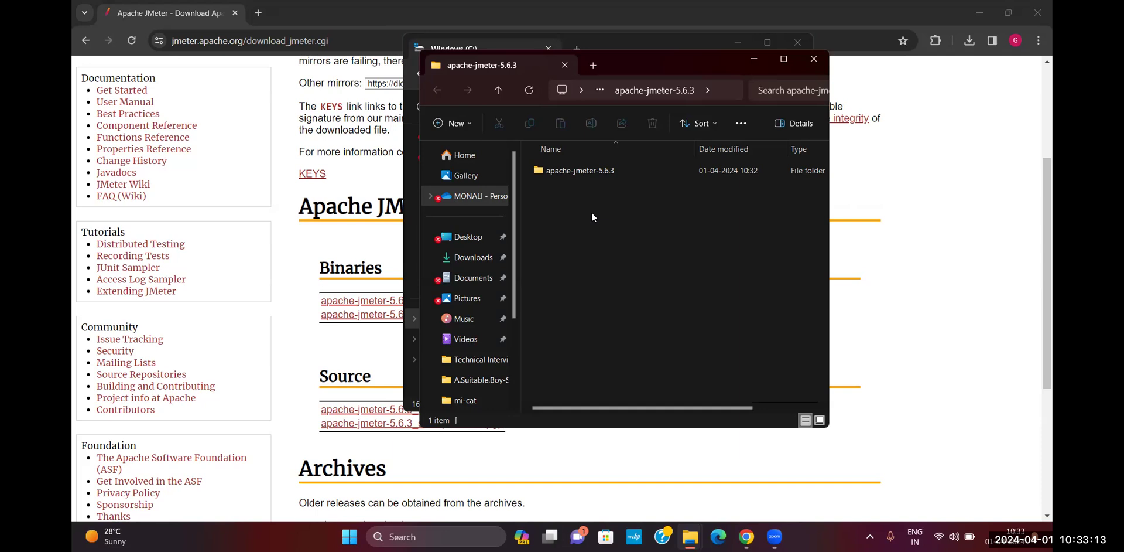
Go into apache-jmeter-5.6.3\bin and run jmeter.bat, opening a command window
double_click(589, 171)
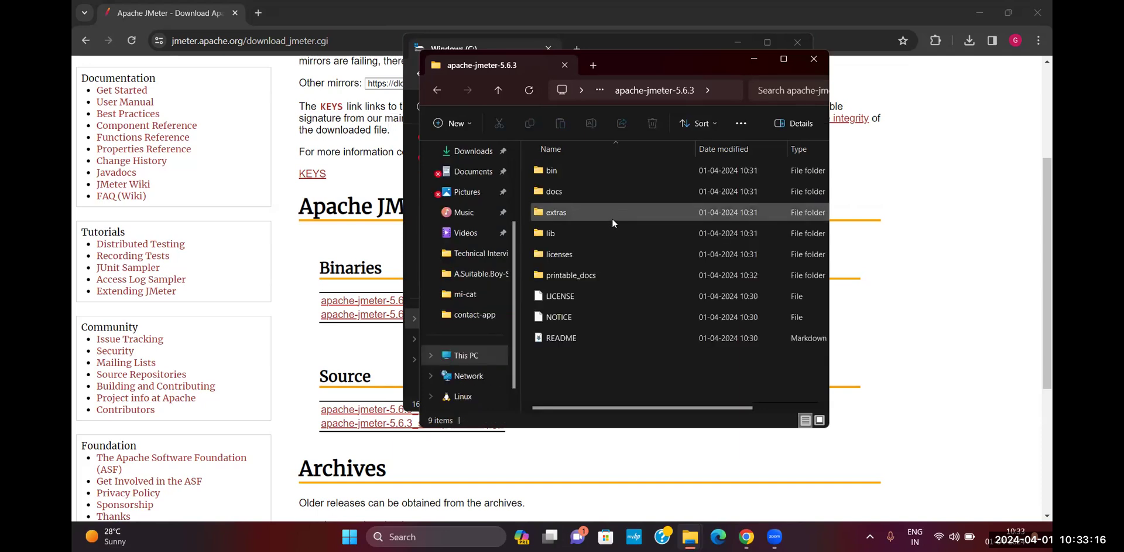
click(589, 169)
double_click(589, 169)
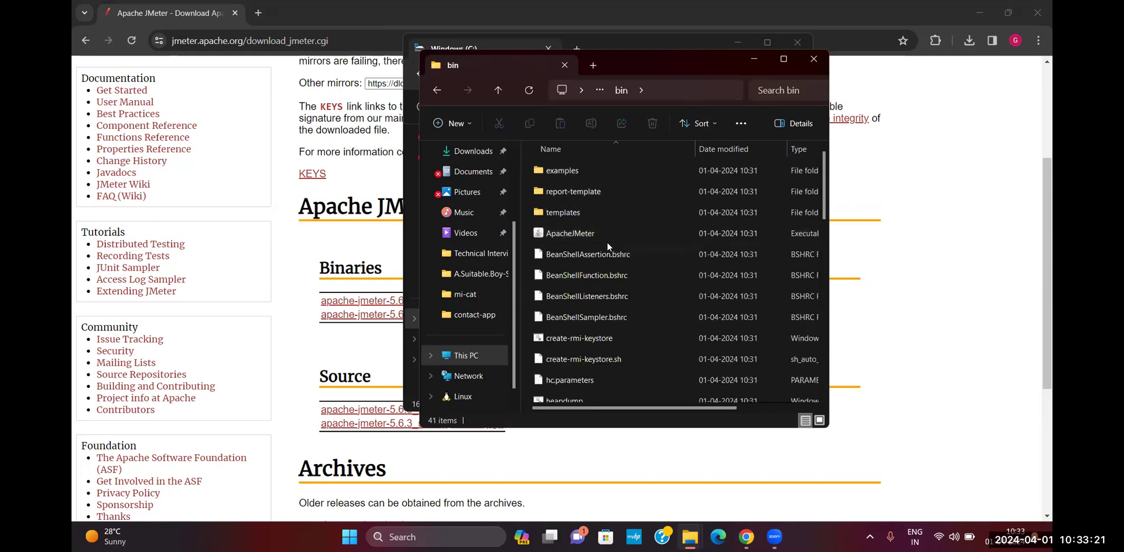
scroll(609, 254, down, 5)
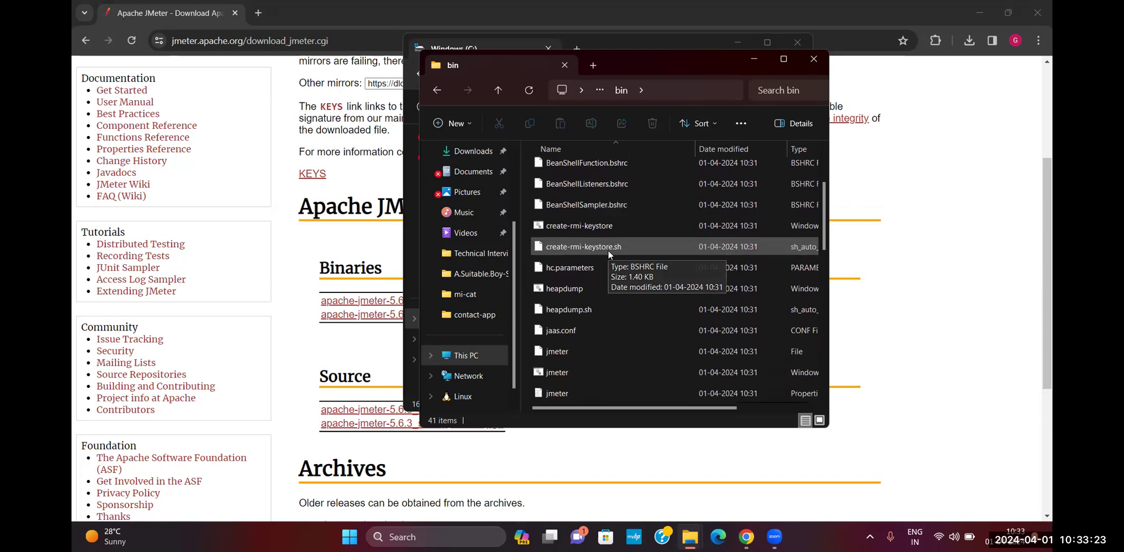
scroll(608, 249, down, 2)
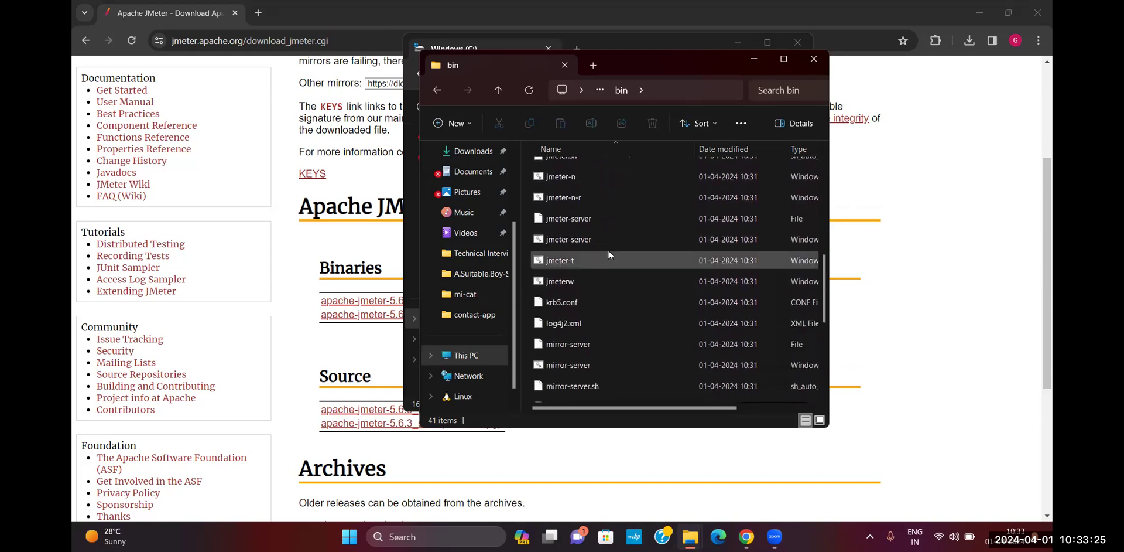
scroll(608, 250, up, 2)
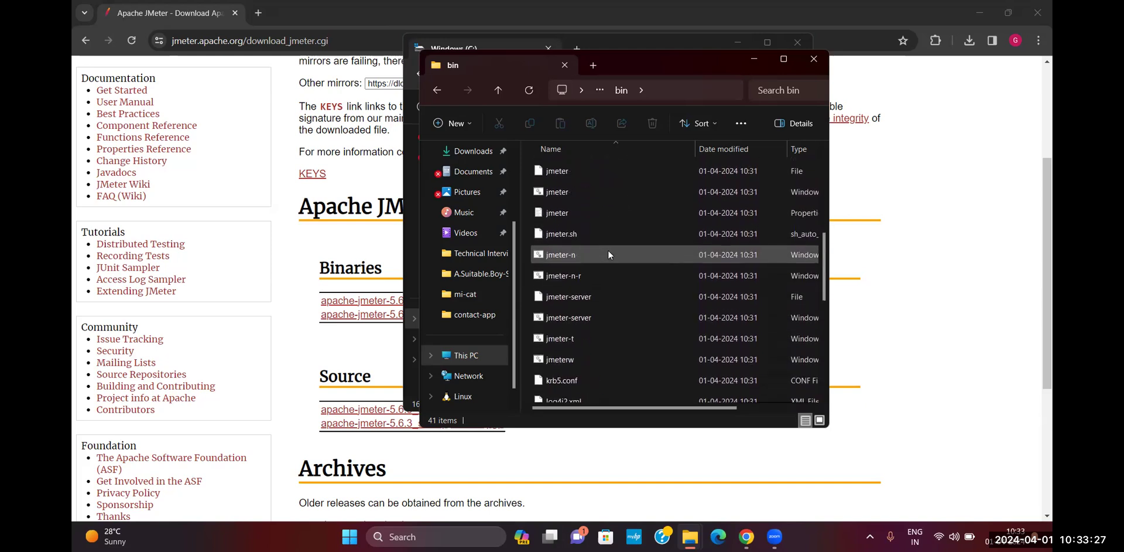
scroll(608, 250, up, 1)
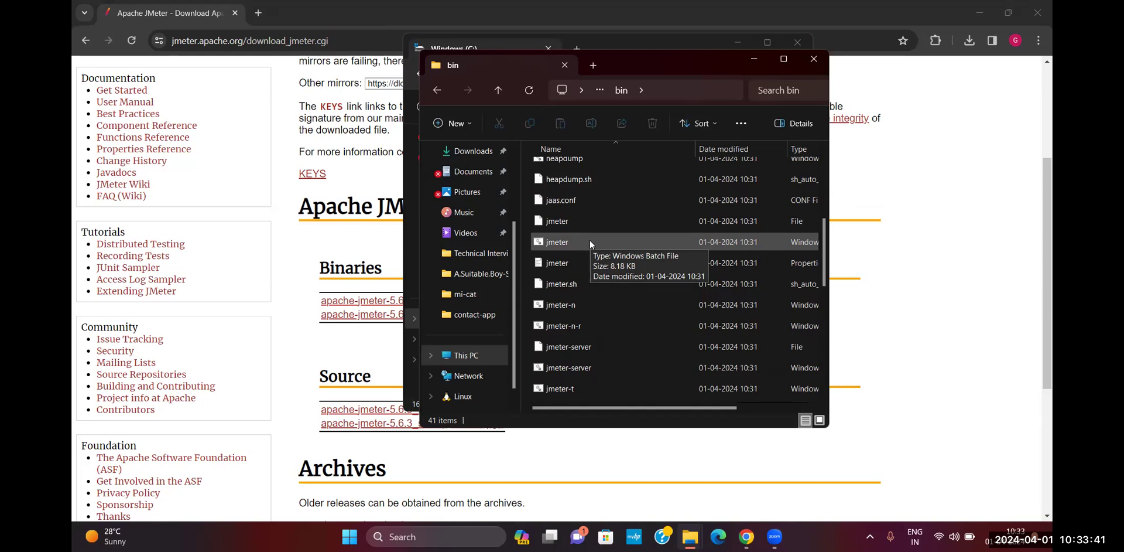
click(590, 242)
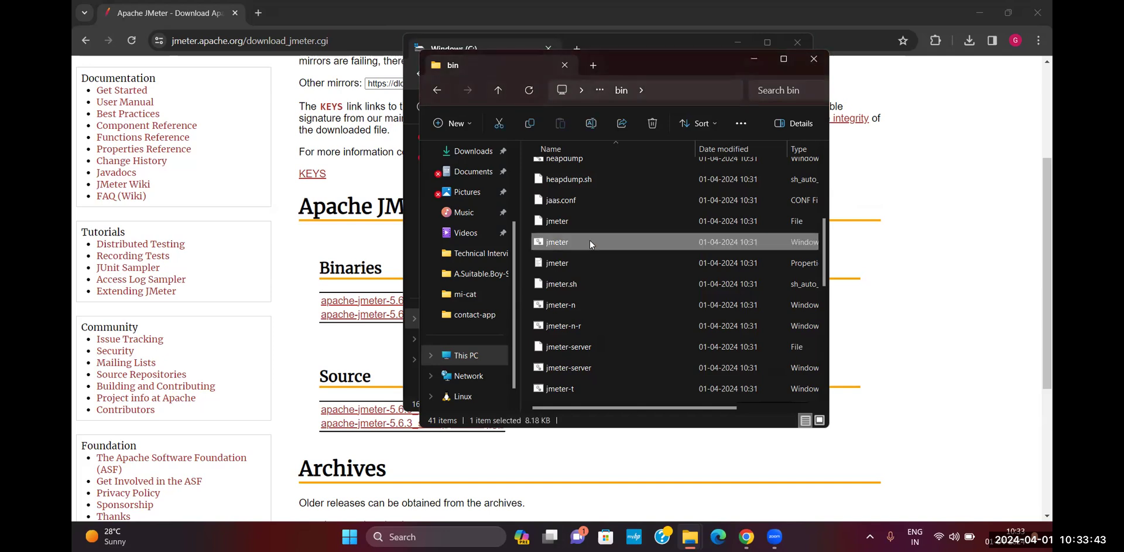
double_click(590, 242)
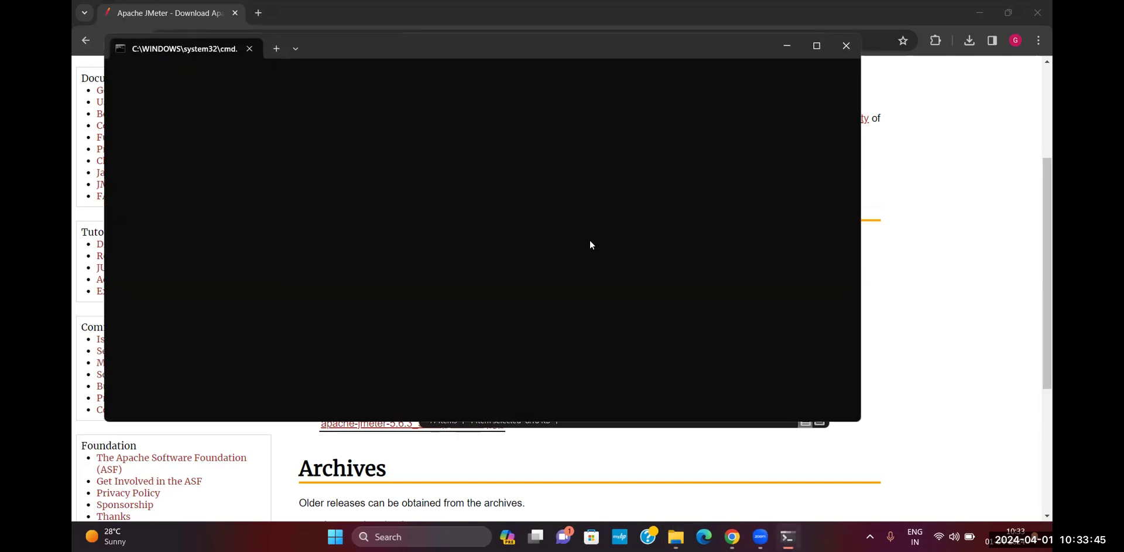